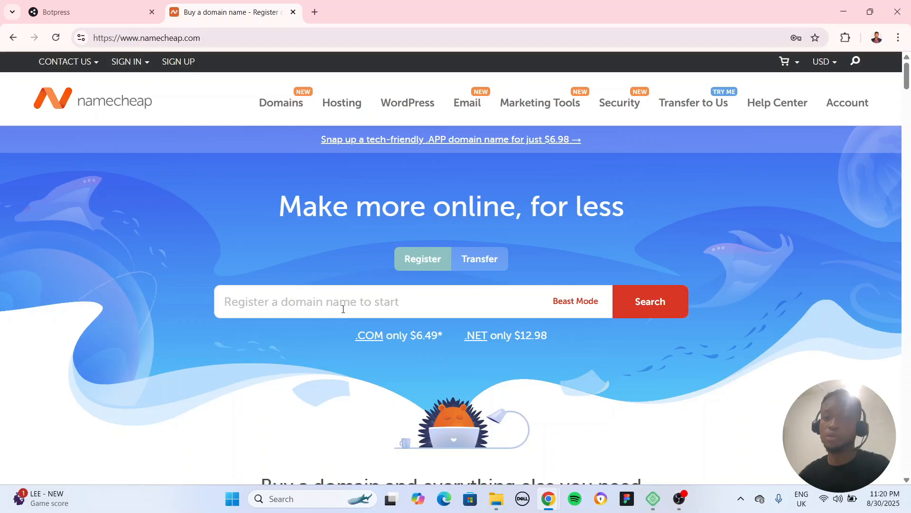
# Search Namecheap for the domain name testelementor.com to check its availability
pyautogui.click(399, 307)
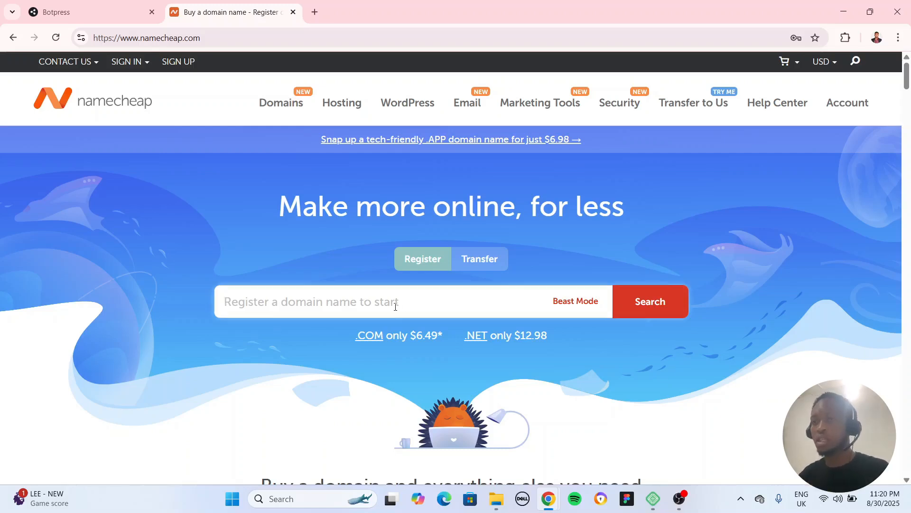
pyautogui.write('t')
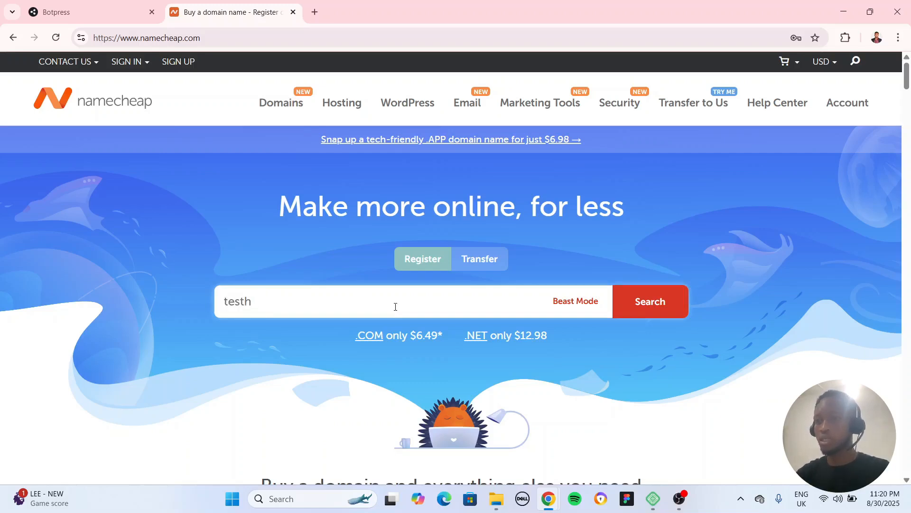
pyautogui.write('esth')
pyautogui.press('BackSpace')
pyautogui.write('ele')
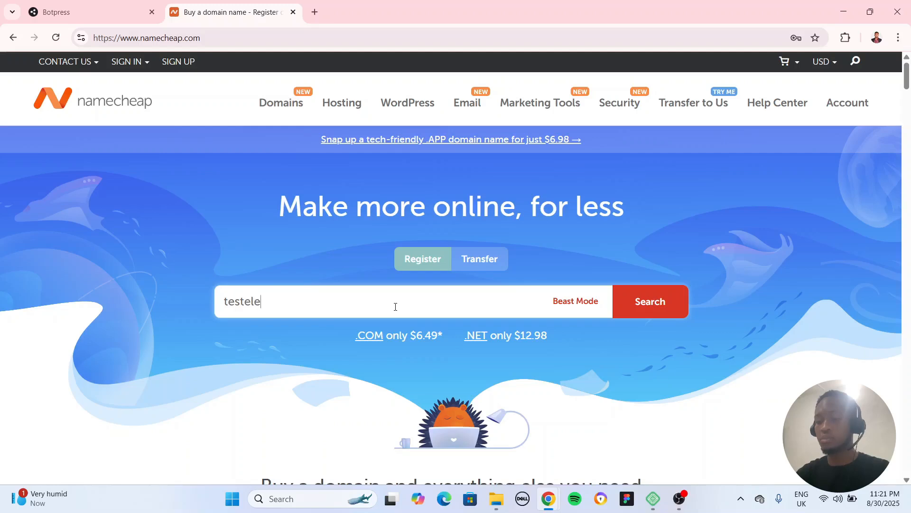
pyautogui.write('mtnr')
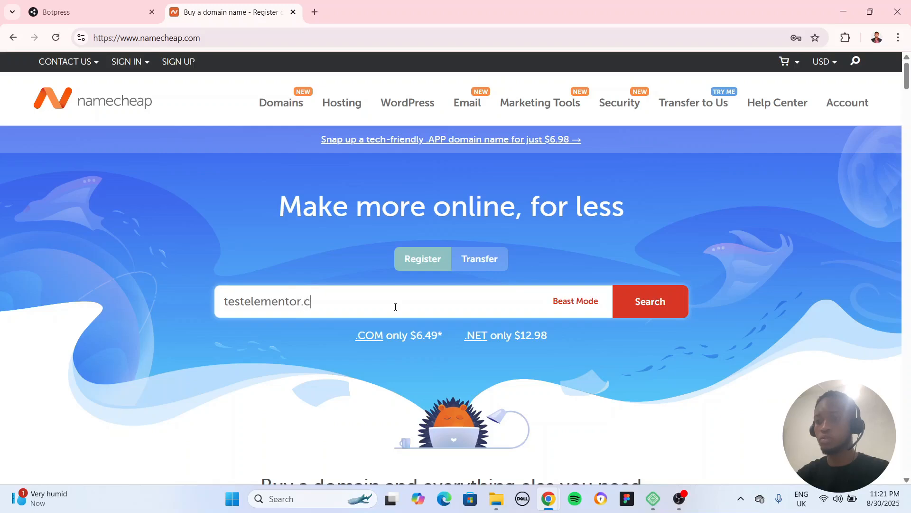
pyautogui.write('om')
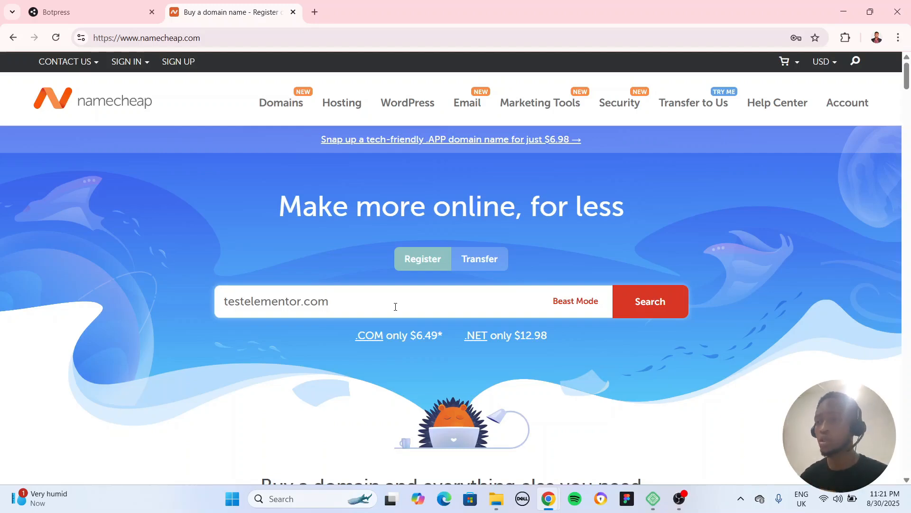
pyautogui.click(647, 303)
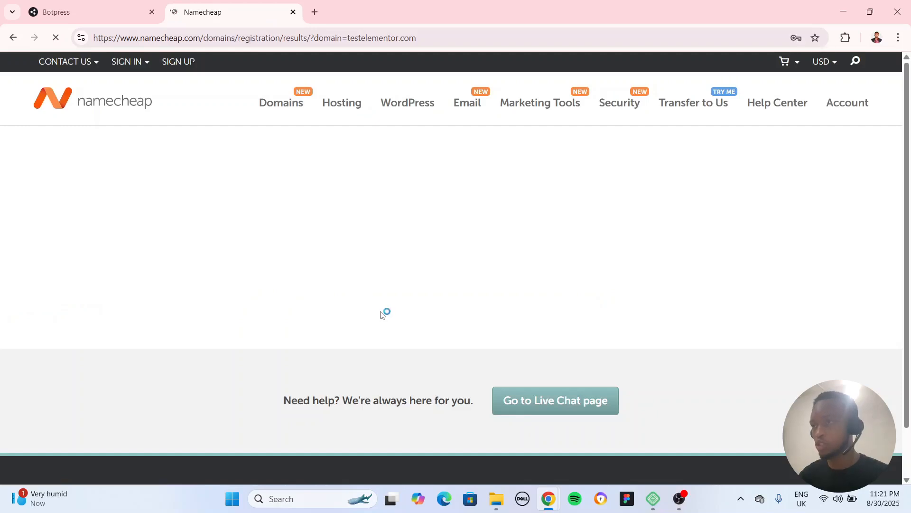
# Switch to Local and start a new site named testelementor.com with the Preferred environment
pyautogui.moveTo(655, 507)
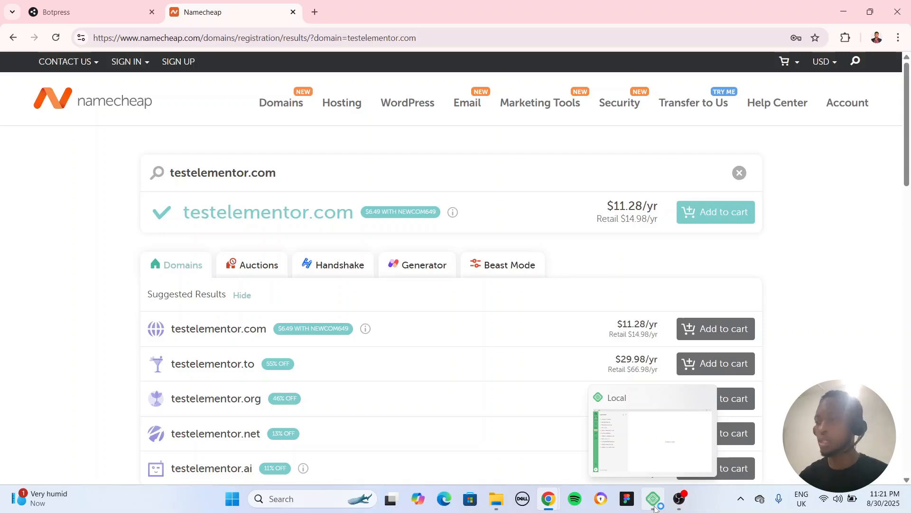
pyautogui.click(654, 507)
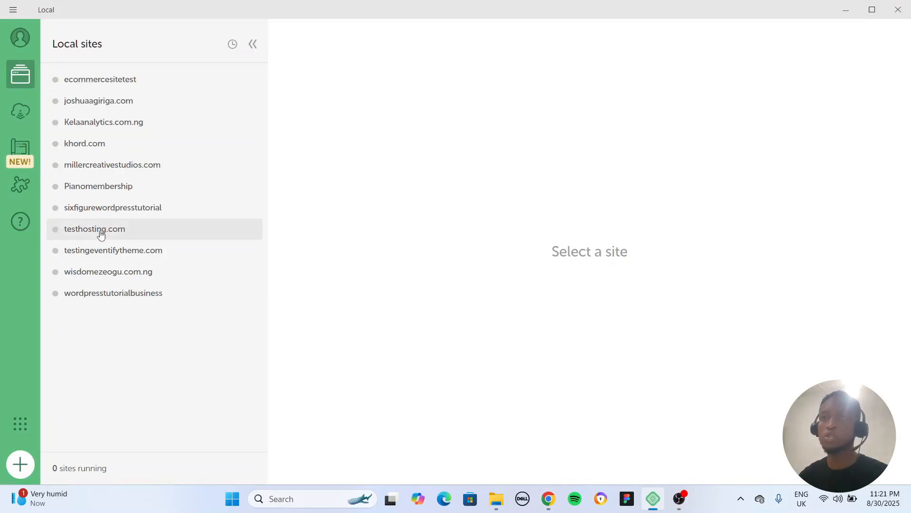
pyautogui.click(20, 464)
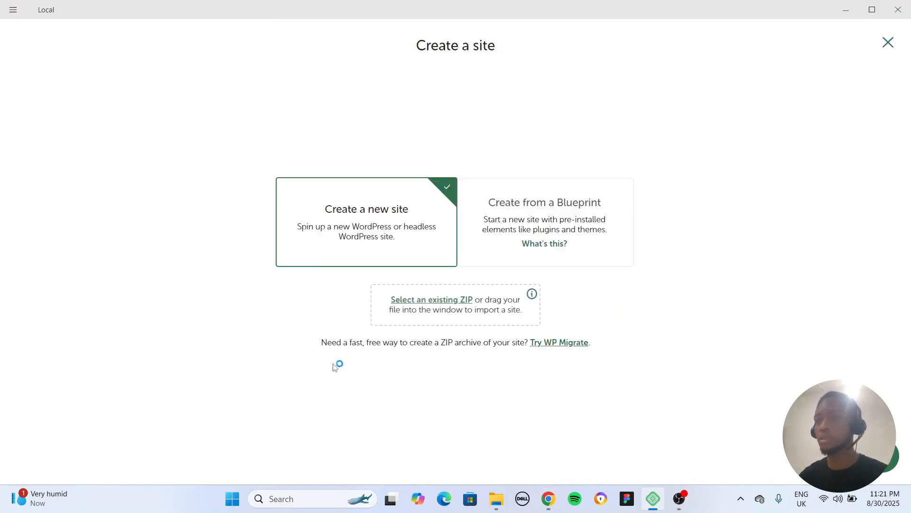
pyautogui.click(843, 457)
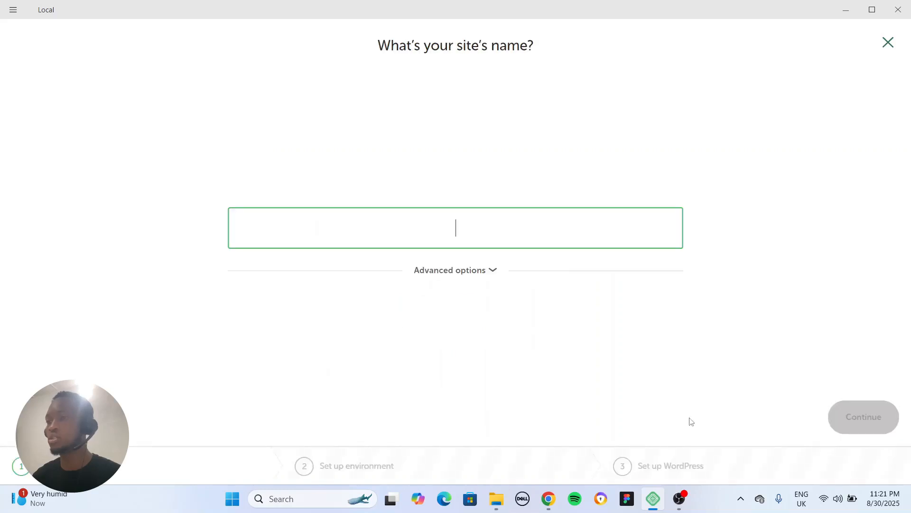
pyautogui.write('test')
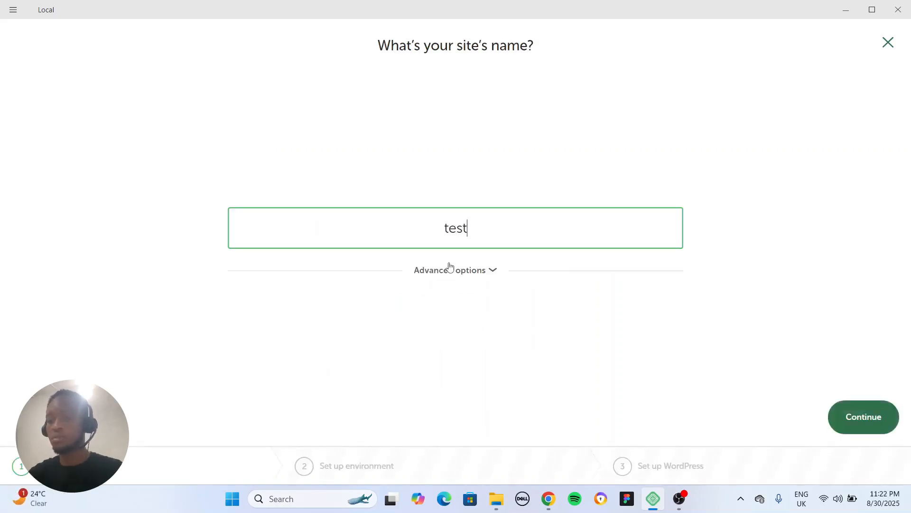
pyautogui.write('eleme')
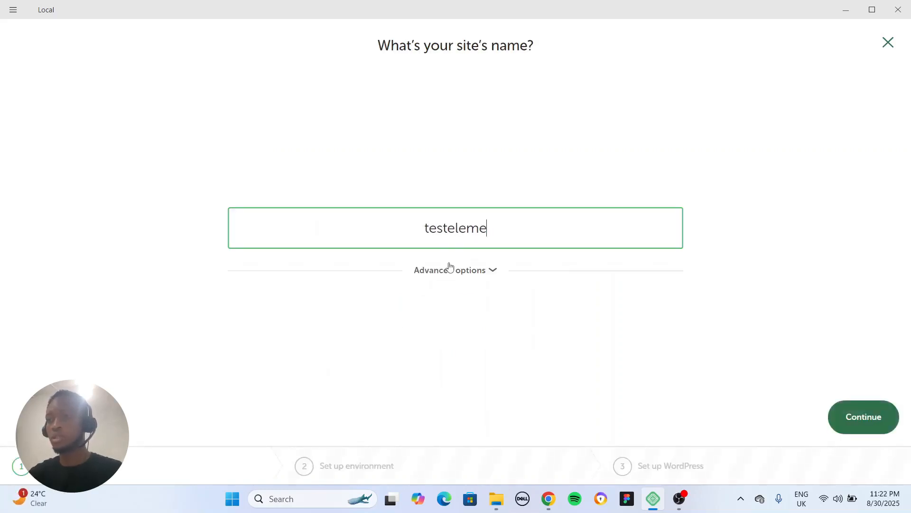
pyautogui.write('ntor.com')
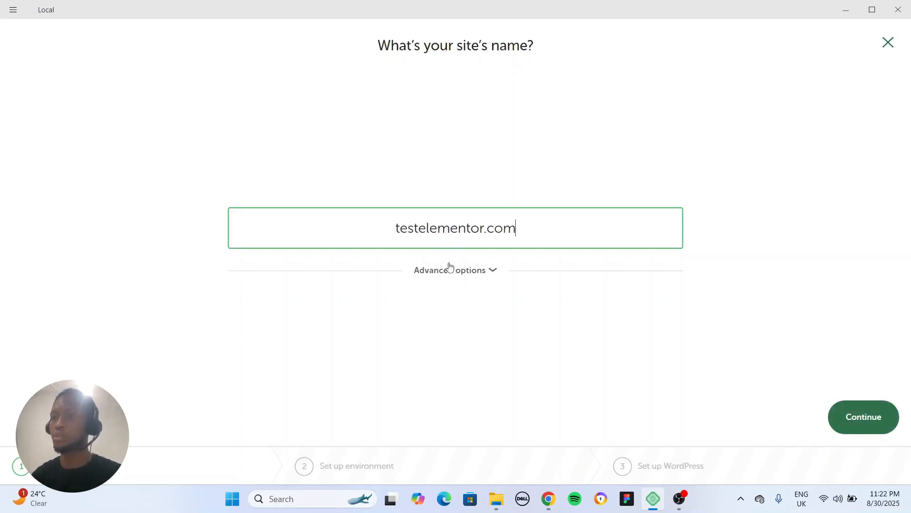
pyautogui.click(848, 407)
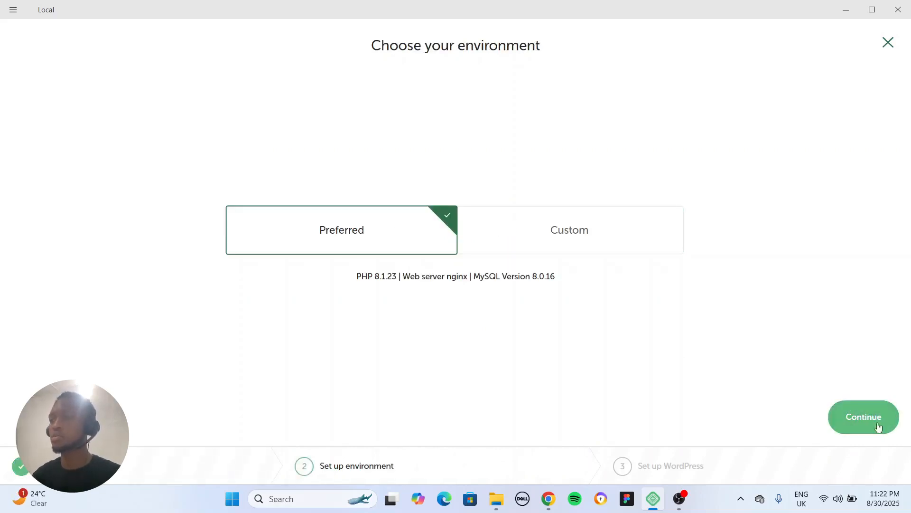
pyautogui.click(862, 423)
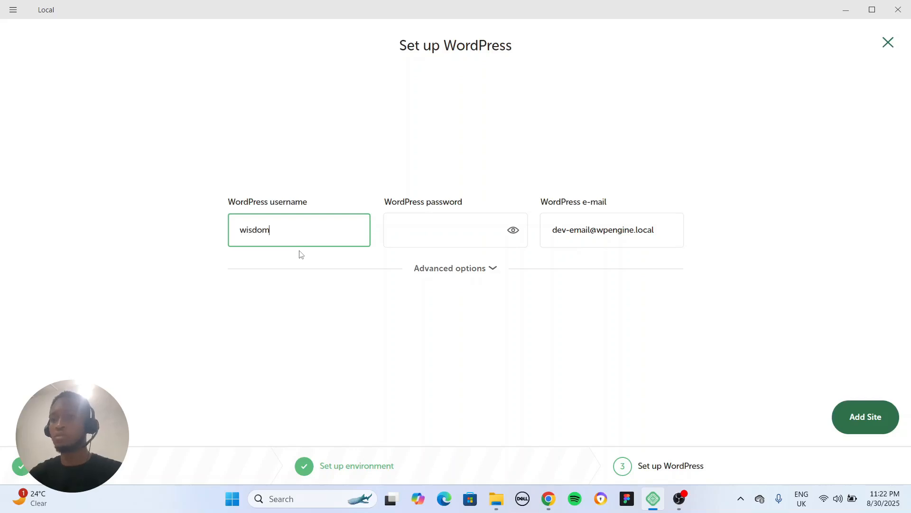
# Enter the WordPress username and password for the new site and add the site
pyautogui.press('Tab')
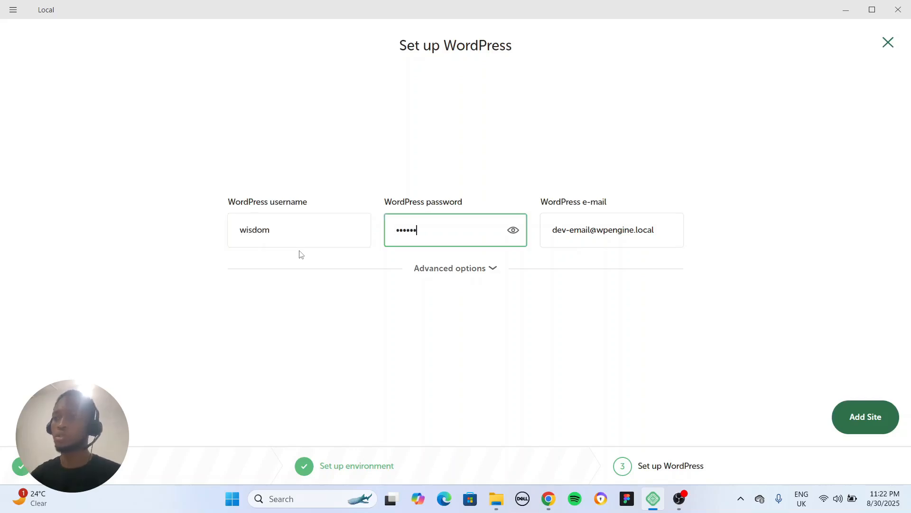
pyautogui.click(858, 416)
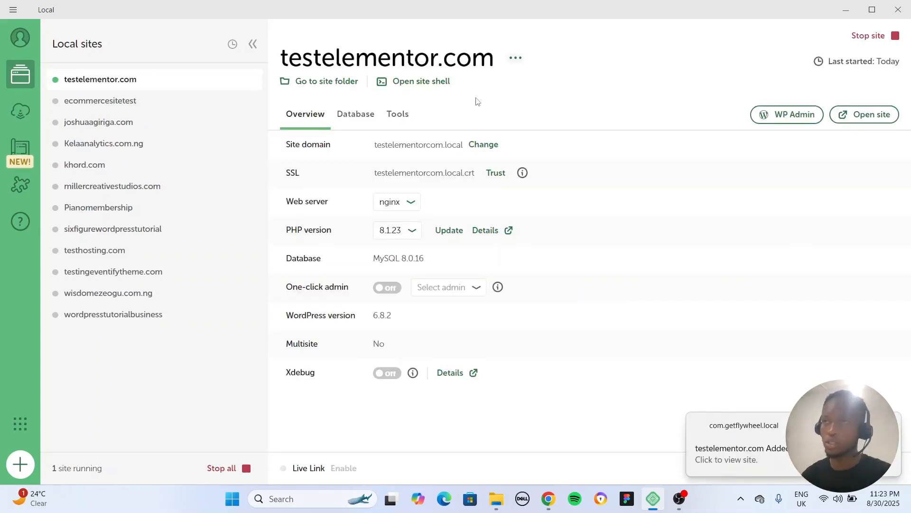
# Open the WP Admin of testelementor.com in the browser, log in with the WordPress username and password, and dismiss the saved-password warning
pyautogui.click(789, 122)
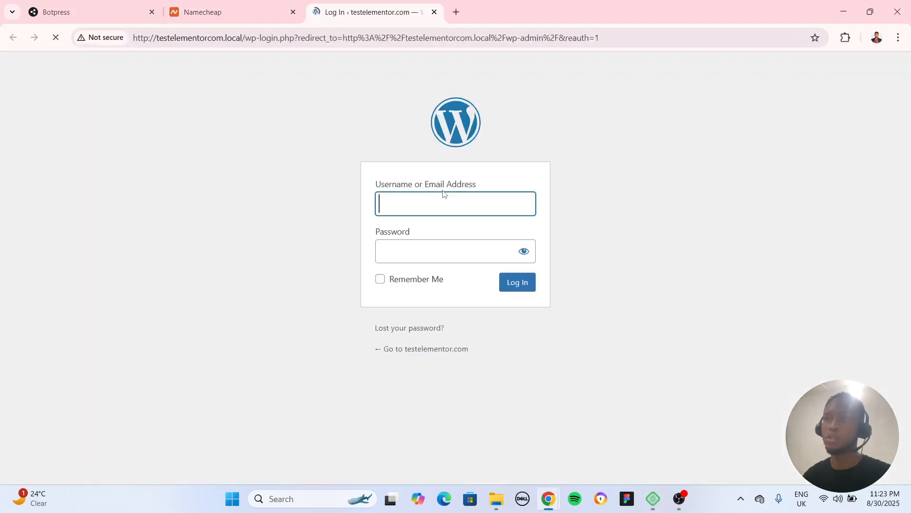
pyautogui.click(403, 199)
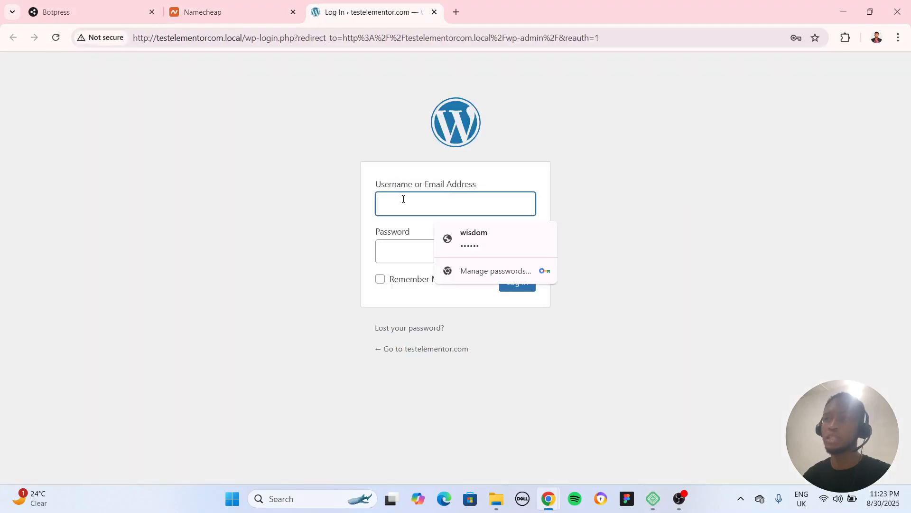
pyautogui.press('Return')
pyautogui.write('wisdo')
pyautogui.press('Tab')
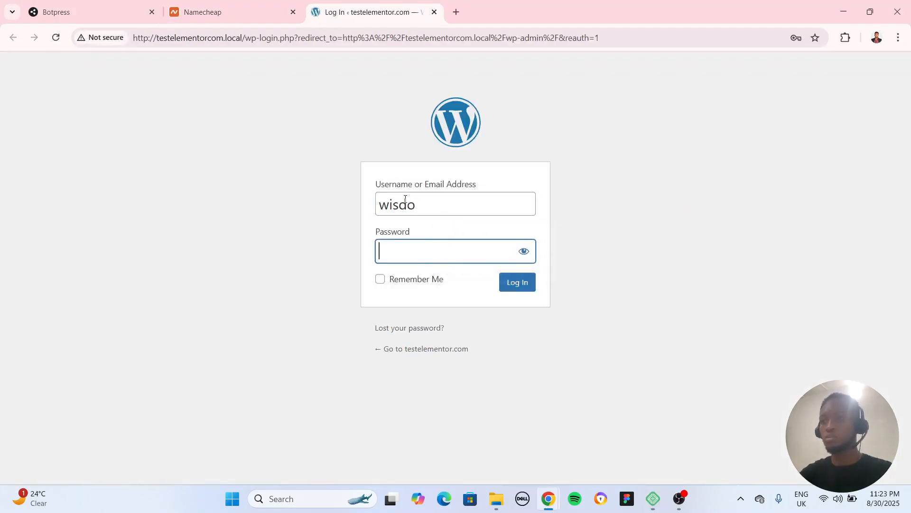
pyautogui.click(435, 208)
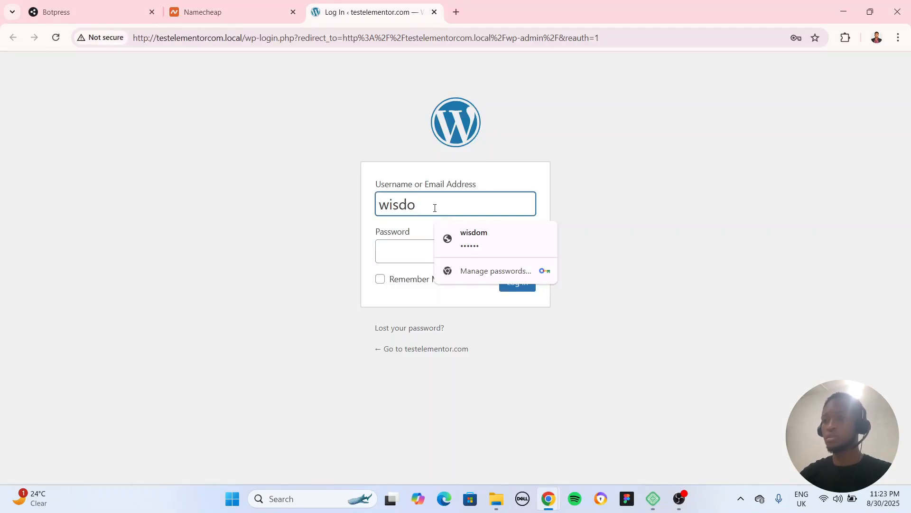
pyautogui.press('Tab')
pyautogui.click(434, 207)
pyautogui.write('m')
pyautogui.press('Tab')
pyautogui.write('••••••')
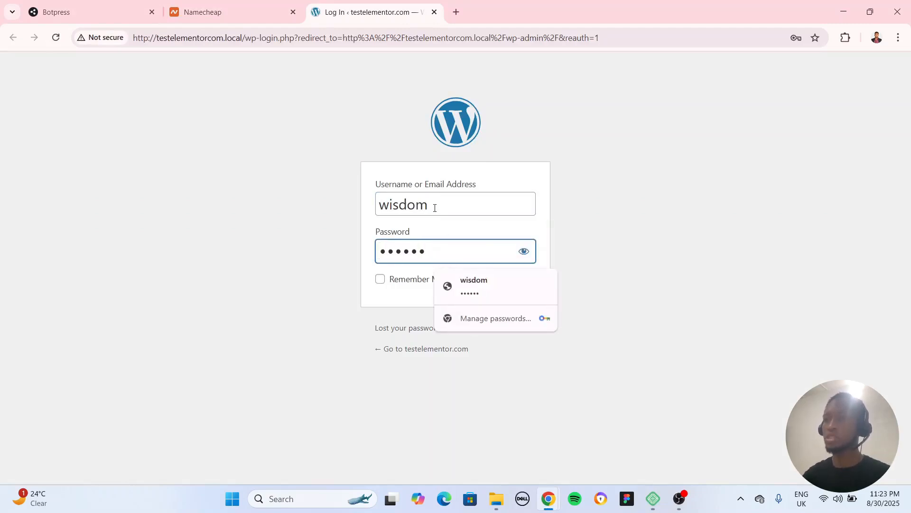
pyautogui.click(574, 255)
pyautogui.click(510, 286)
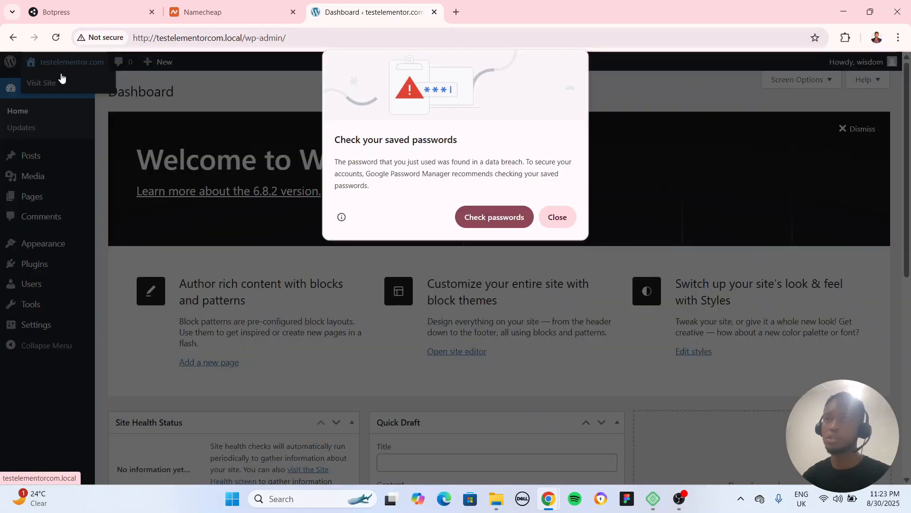
pyautogui.click(555, 223)
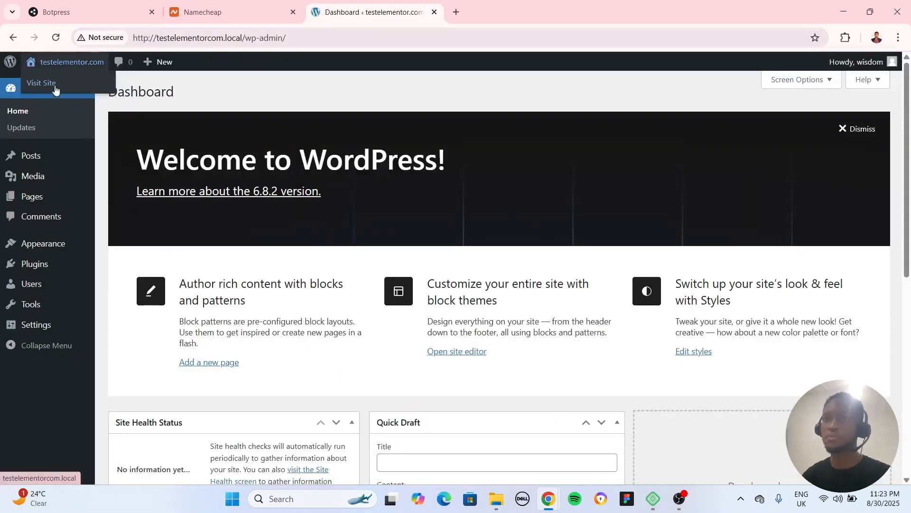
pyautogui.rightClick(61, 83)
pyautogui.click(82, 113)
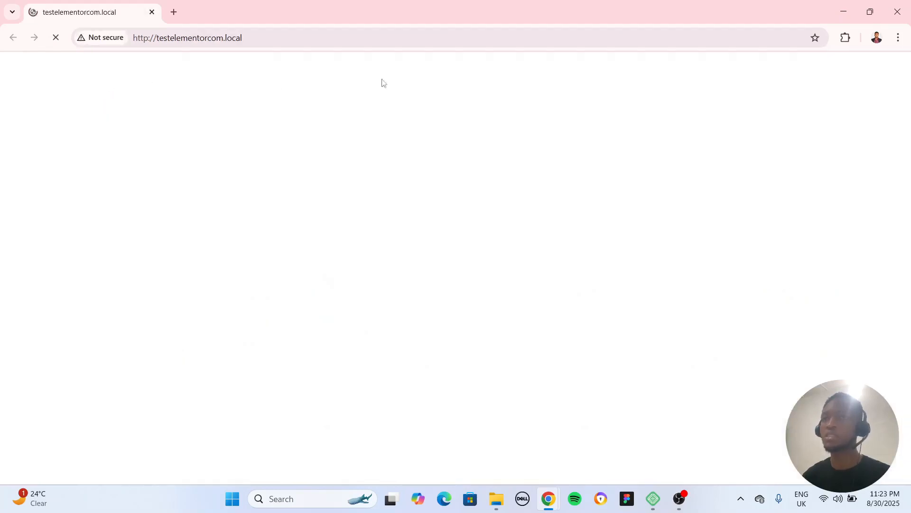
pyautogui.click(897, 12)
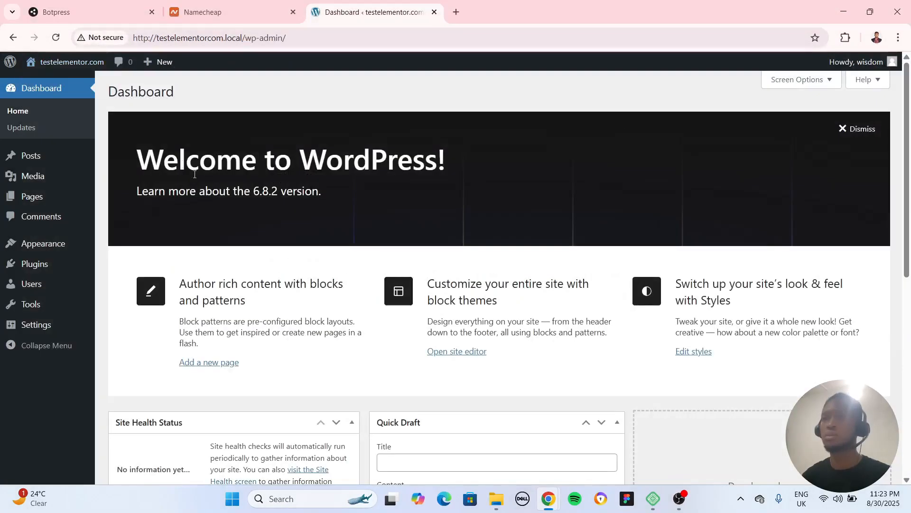
# Open the testelementor.com front end in a new browser tab and look through its Sample Page
pyautogui.moveTo(70, 65)
pyautogui.rightClick(57, 83)
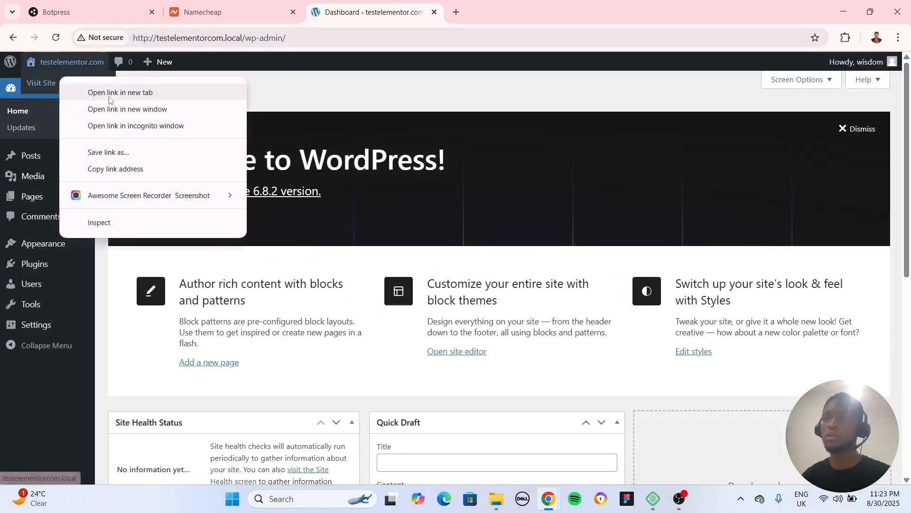
pyautogui.click(95, 92)
pyautogui.click(470, 14)
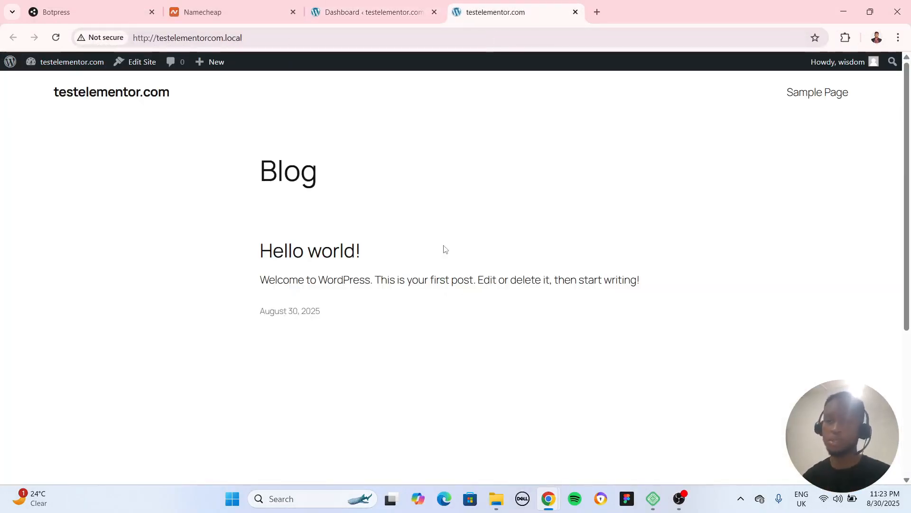
pyautogui.click(816, 93)
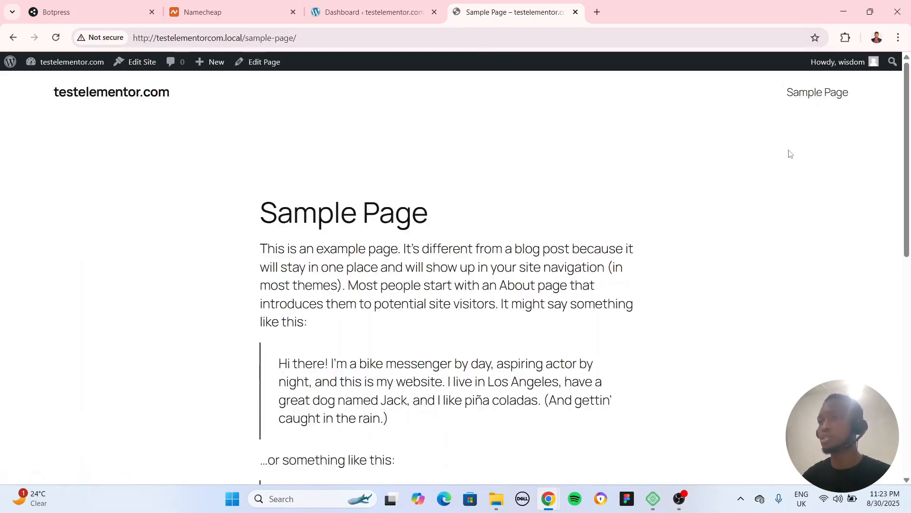
pyautogui.scroll(-15, 352, 311)
pyautogui.scroll(15, 351, 311)
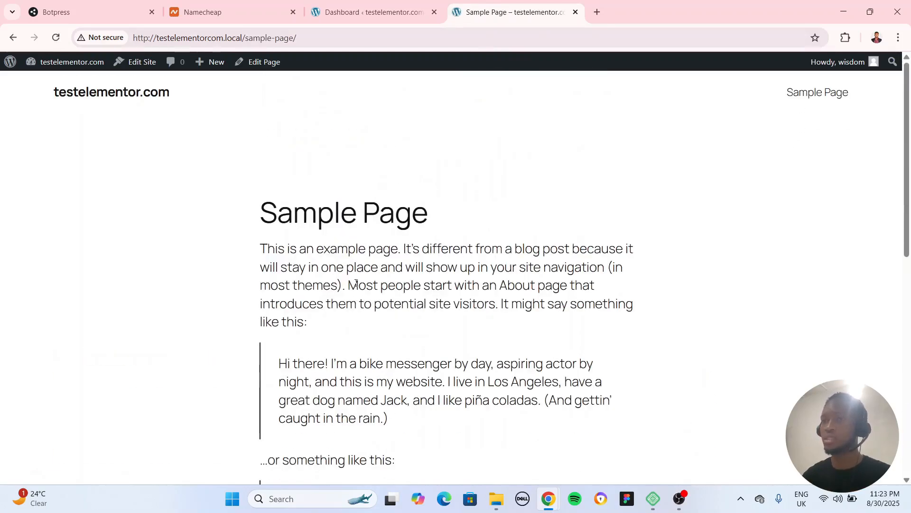
# Return to the testelementor.com dashboard and search the plugin directory for elementor
pyautogui.click(366, 14)
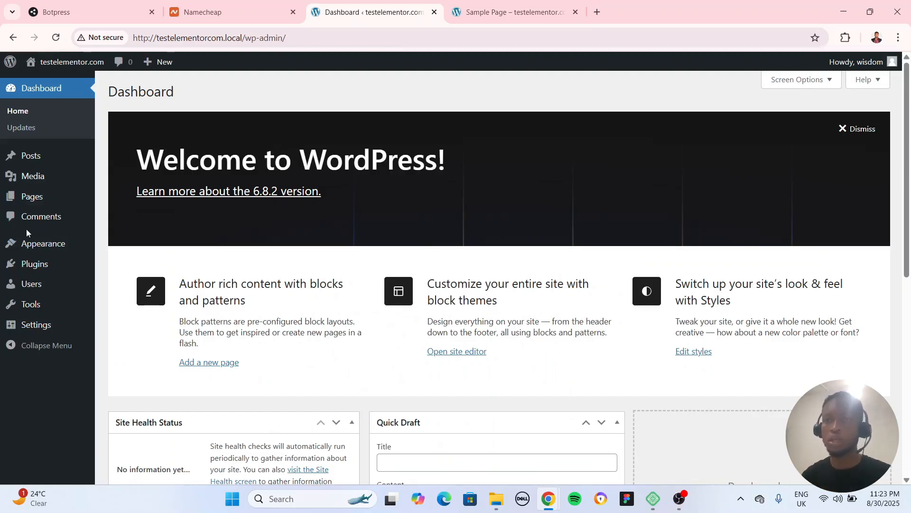
pyautogui.moveTo(41, 255)
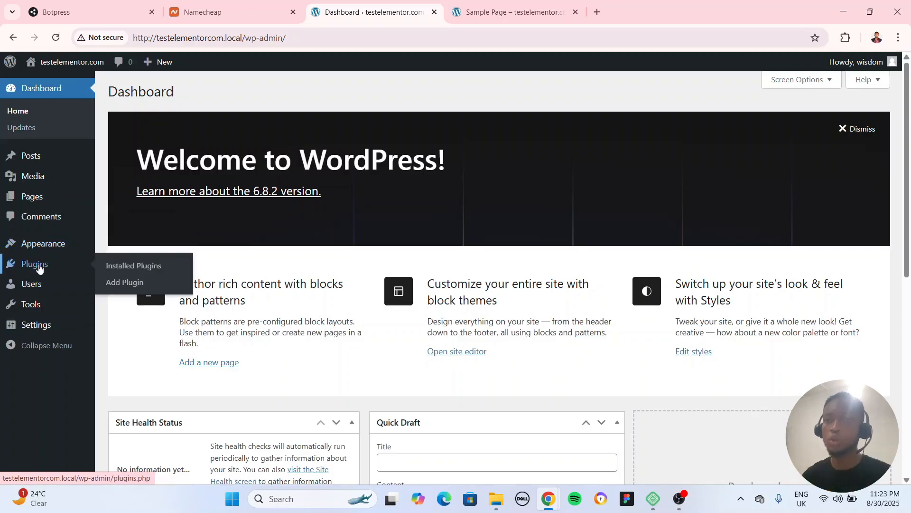
pyautogui.click(137, 284)
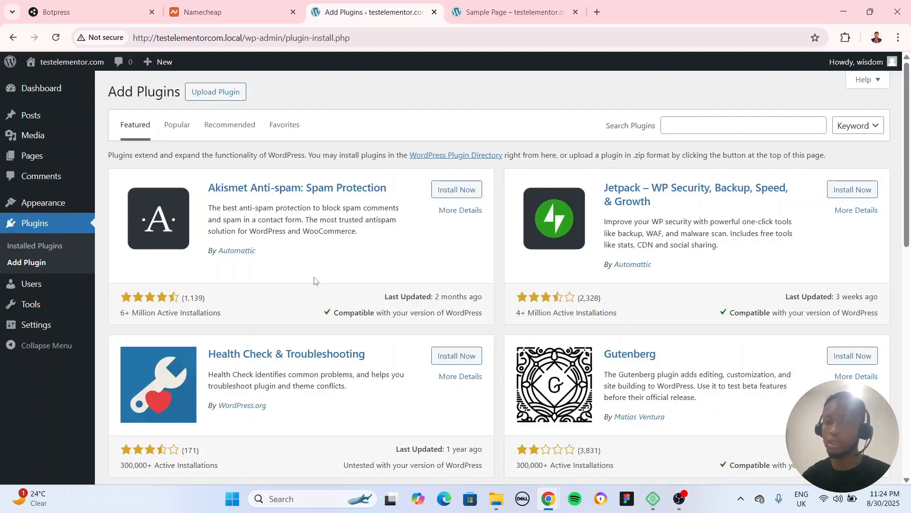
pyautogui.click(676, 127)
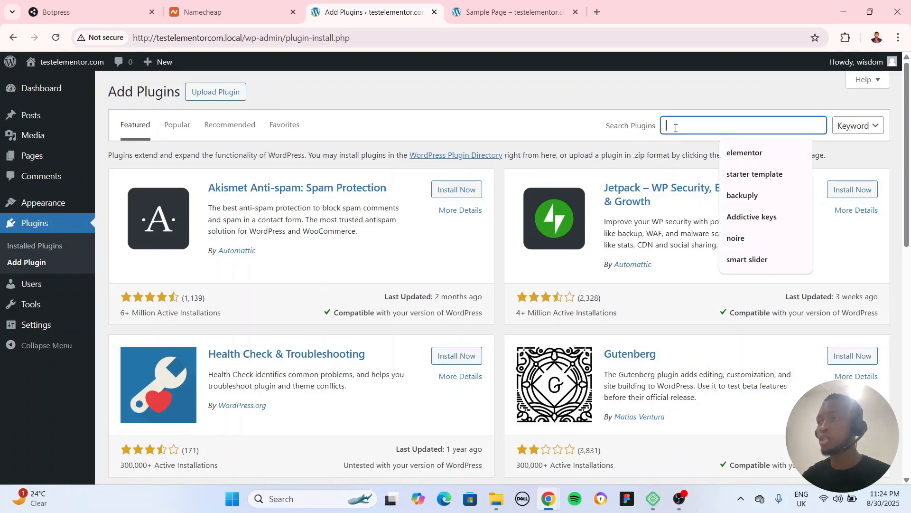
pyautogui.write('ele')
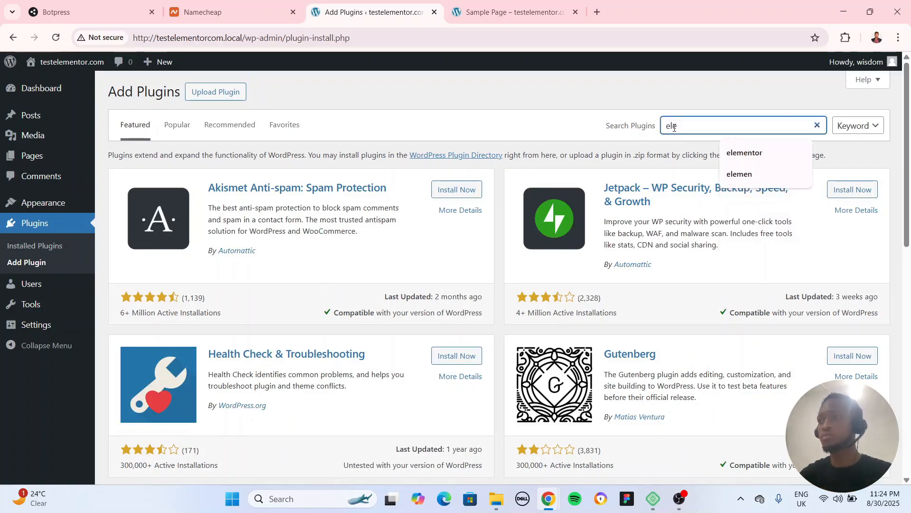
pyautogui.write('mentpr')
pyautogui.press('BackSpace')
pyautogui.press('BackSpace')
pyautogui.write('or')
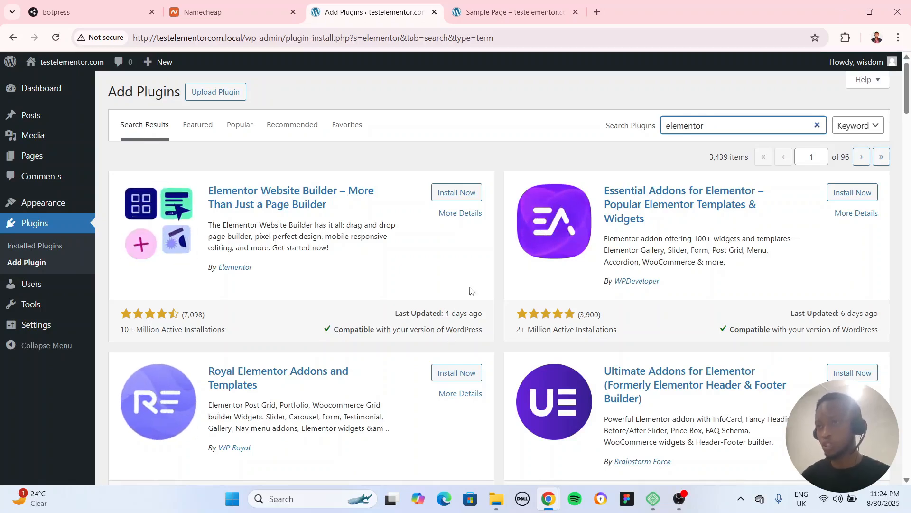
# Install and activate the Elementor Website Builder plugin, skip the account and theme setup stages, and exit the onboarding
pyautogui.click(458, 193)
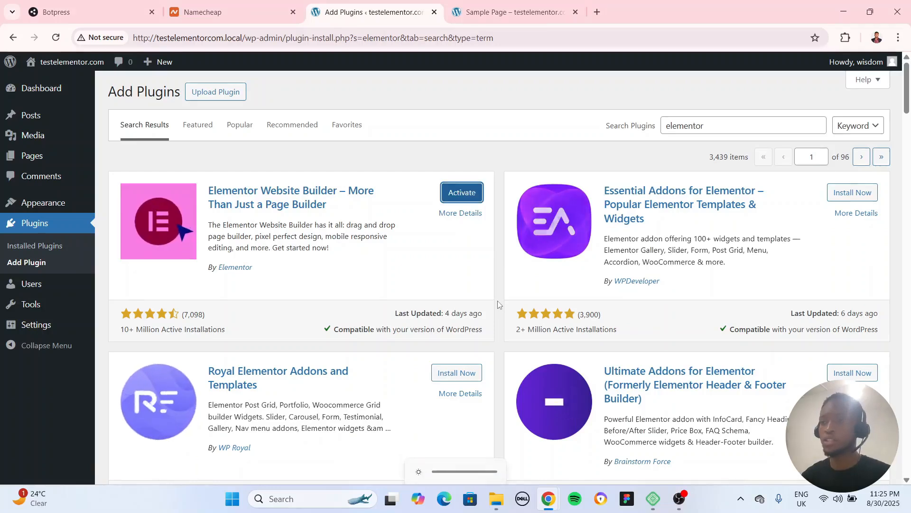
pyautogui.click(462, 192)
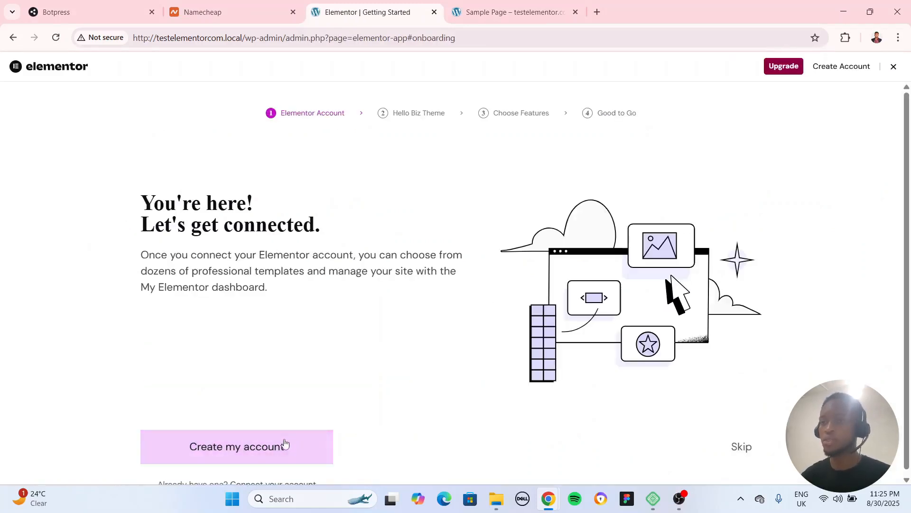
pyautogui.click(748, 447)
pyautogui.click(739, 448)
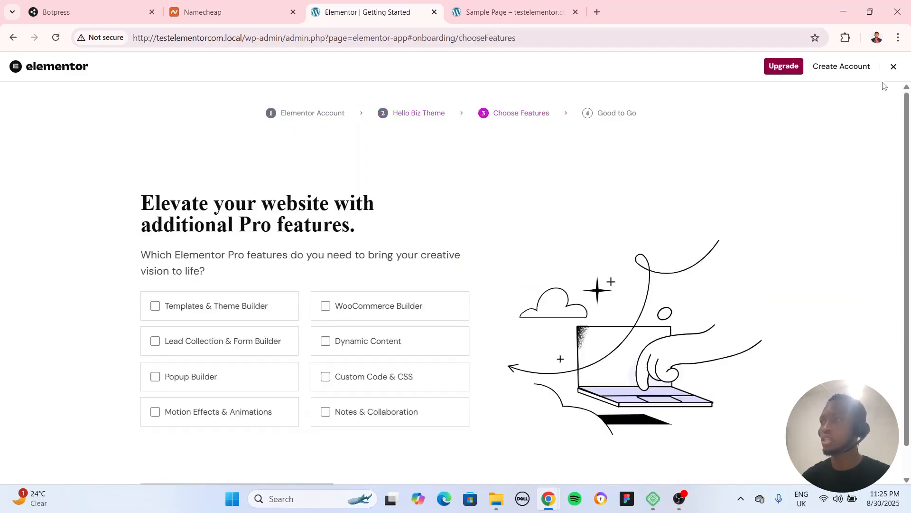
pyautogui.click(892, 71)
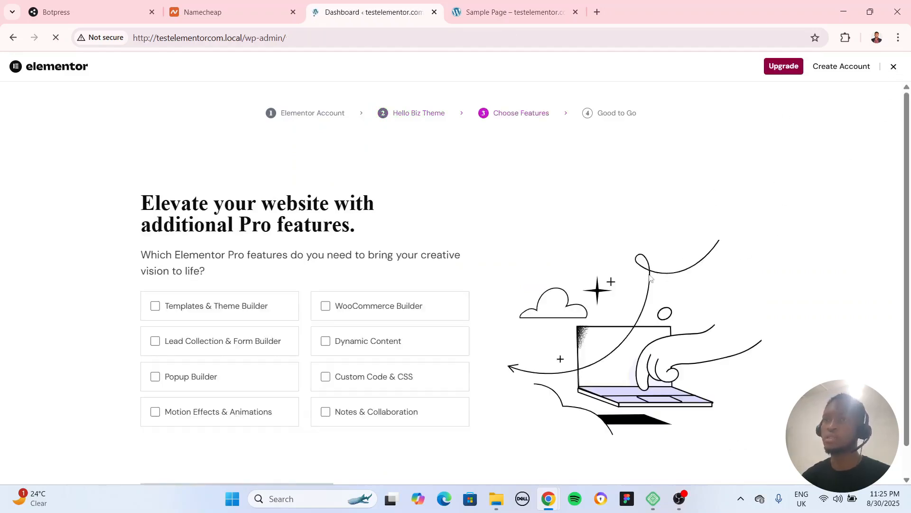
pyautogui.scroll(-4, 365, 262)
pyautogui.scroll(4, 364, 263)
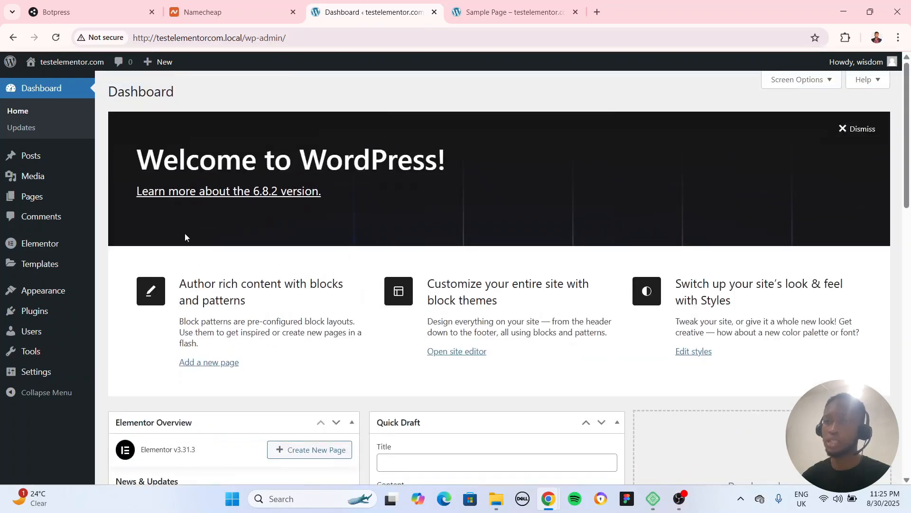
# Check Elementor in the list of installed plugins and glance at the site's open Sample Page
pyautogui.moveTo(54, 314)
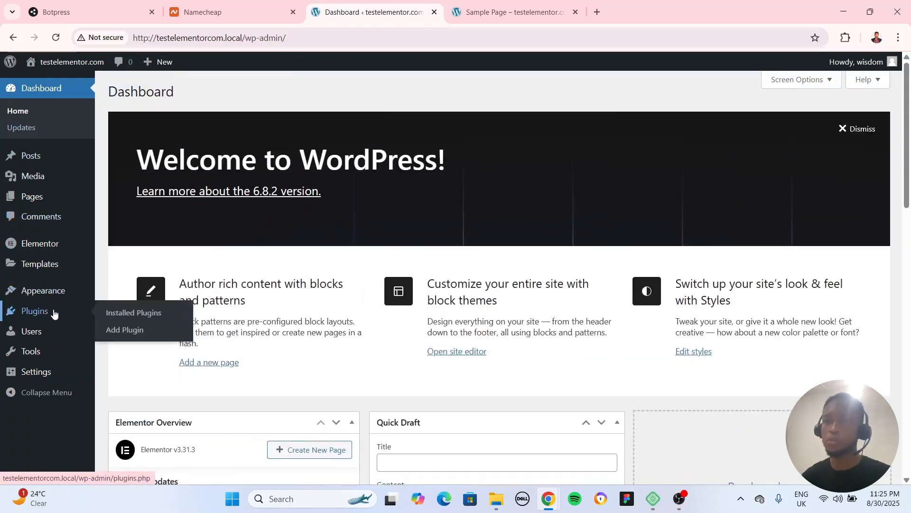
pyautogui.click(148, 314)
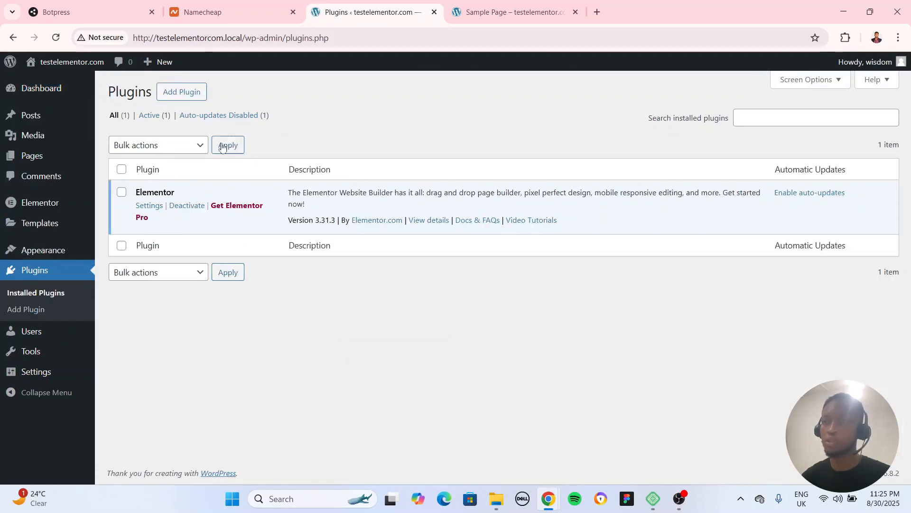
pyautogui.click(513, 11)
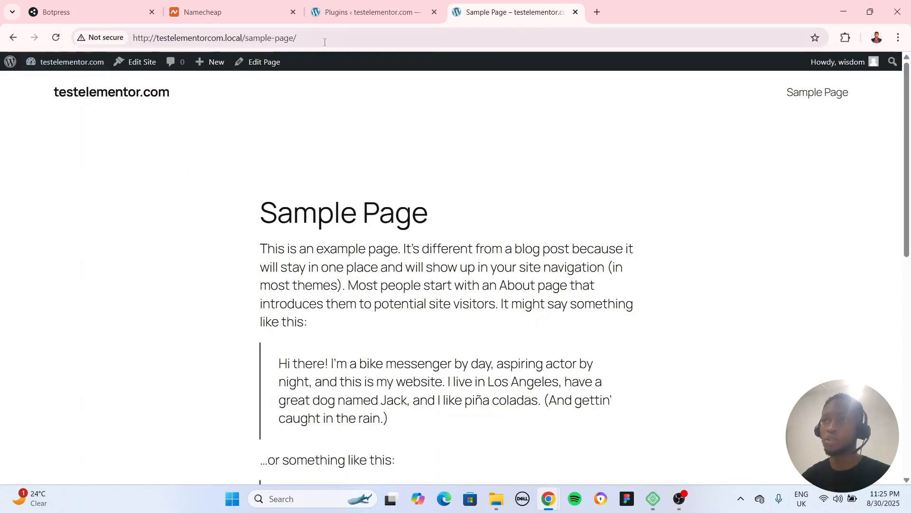
pyautogui.click(342, 13)
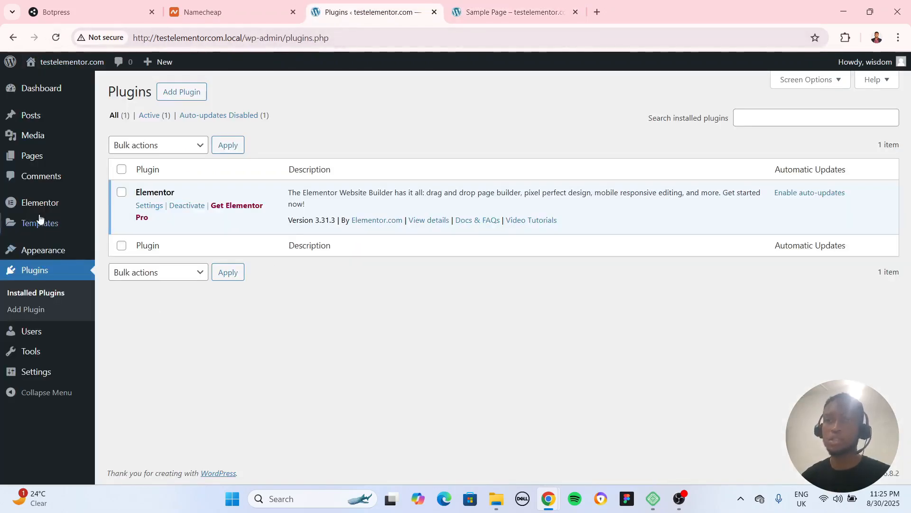
# Add a new page titled About us, dismissing the editor welcome guide and the starter pattern chooser
pyautogui.click(179, 183)
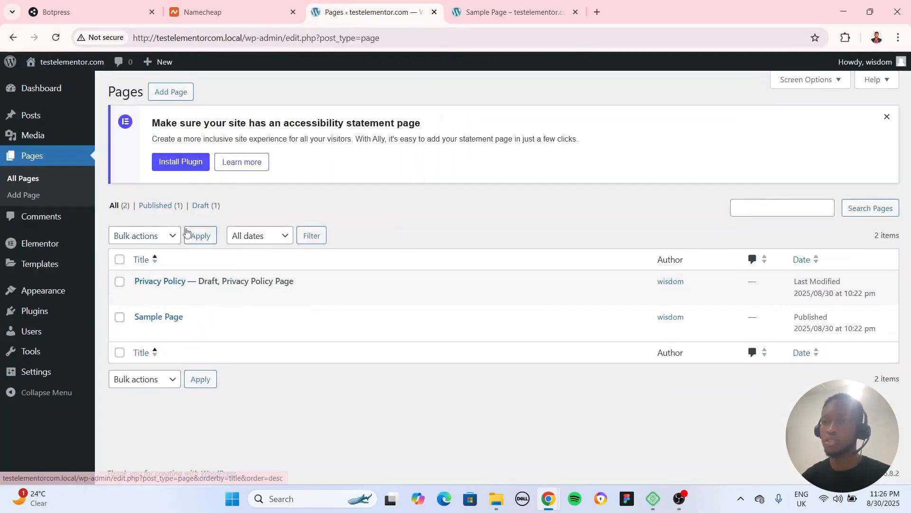
pyautogui.click(171, 92)
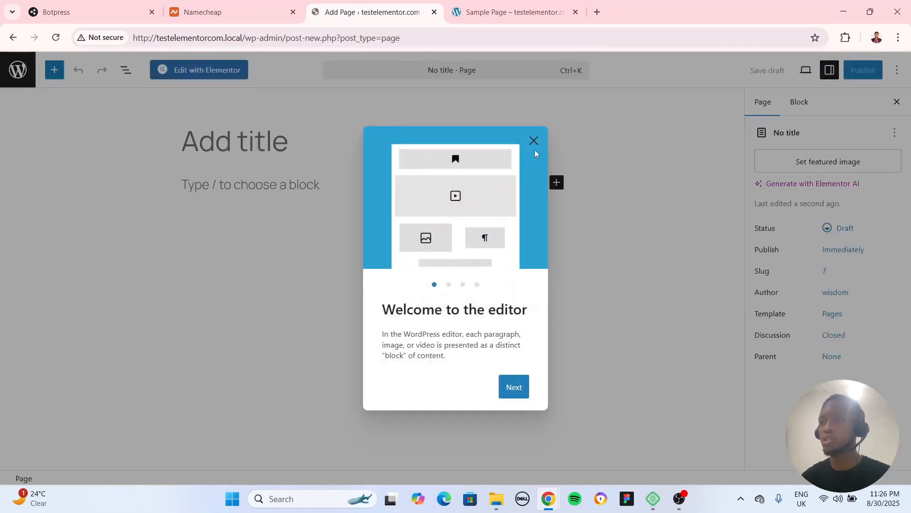
pyautogui.click(534, 141)
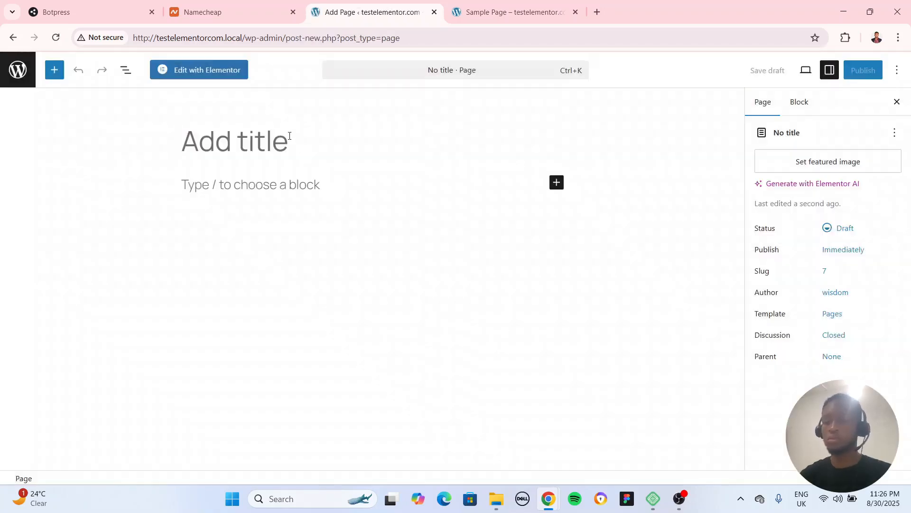
pyautogui.write('Ab')
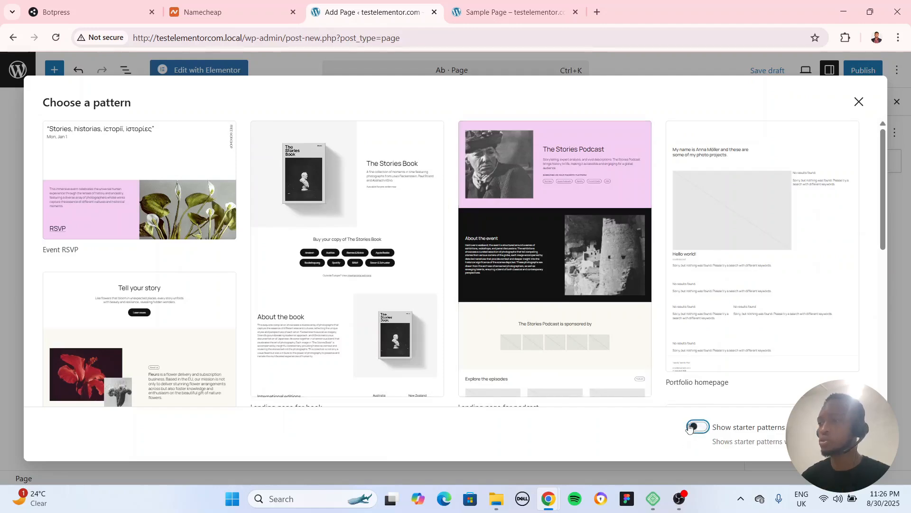
pyautogui.click(858, 102)
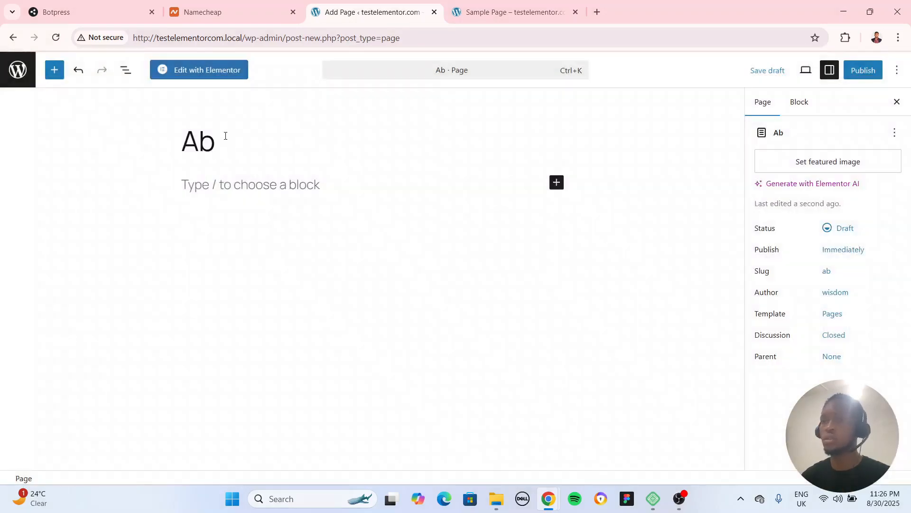
pyautogui.write('out us')
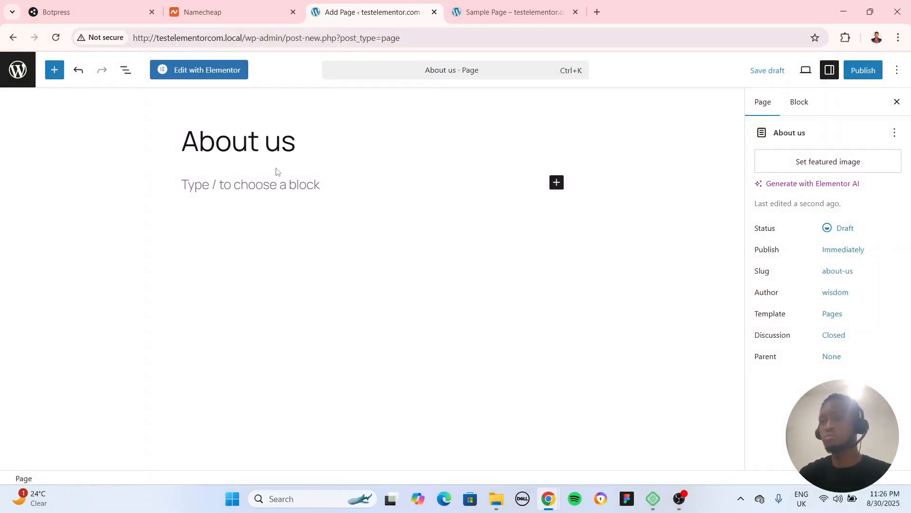
# Replace the new page's title with Homepage and publish the page
pyautogui.press('BackSpace')
pyautogui.press('BackSpace')
pyautogui.press('BackSpace')
pyautogui.press('BackSpace')
pyautogui.press('BackSpace')
pyautogui.press('BackSpace')
pyautogui.press('BackSpace')
pyautogui.press('BackSpace')
pyautogui.write('Homepage')
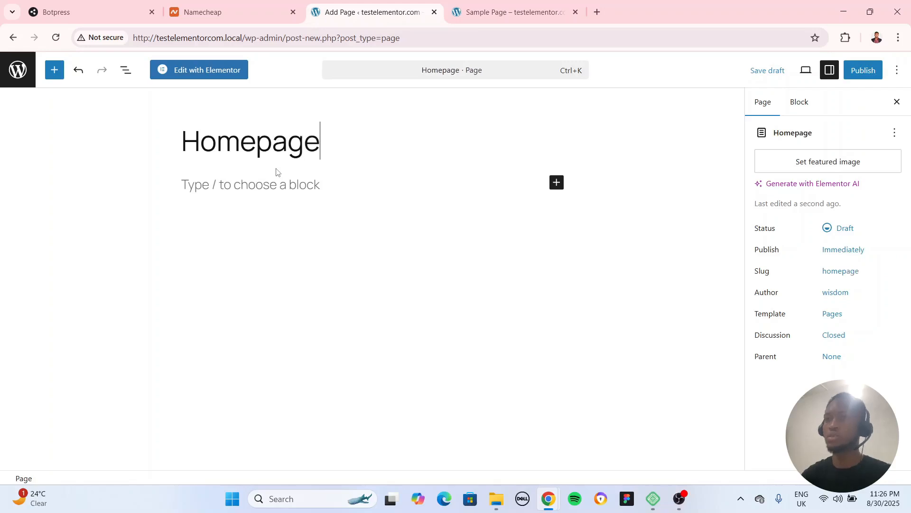
pyautogui.click(863, 70)
pyautogui.click(863, 69)
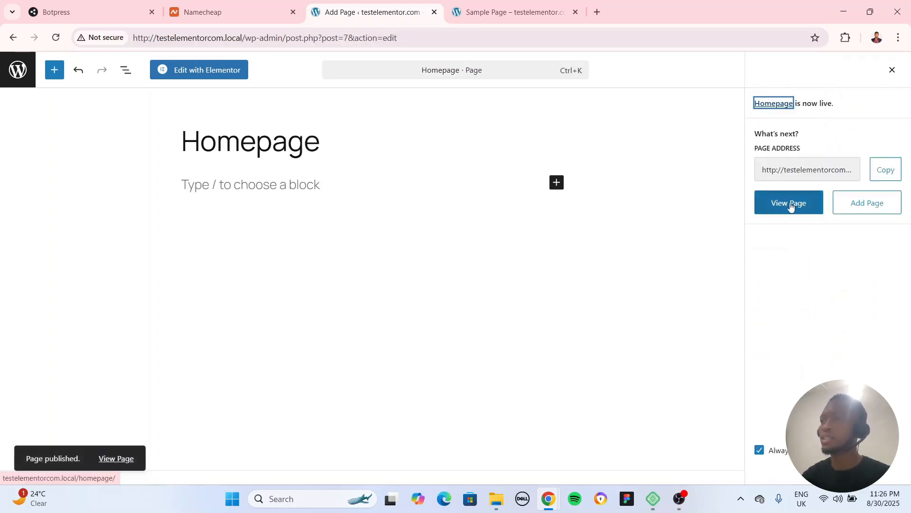
# View the published Homepage on the site and return to the list of all pages
pyautogui.click(790, 205)
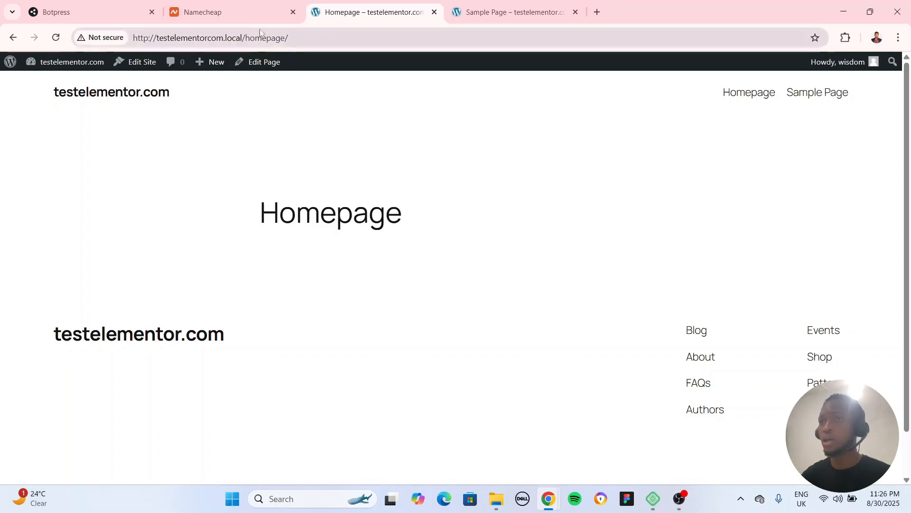
pyautogui.click(13, 37)
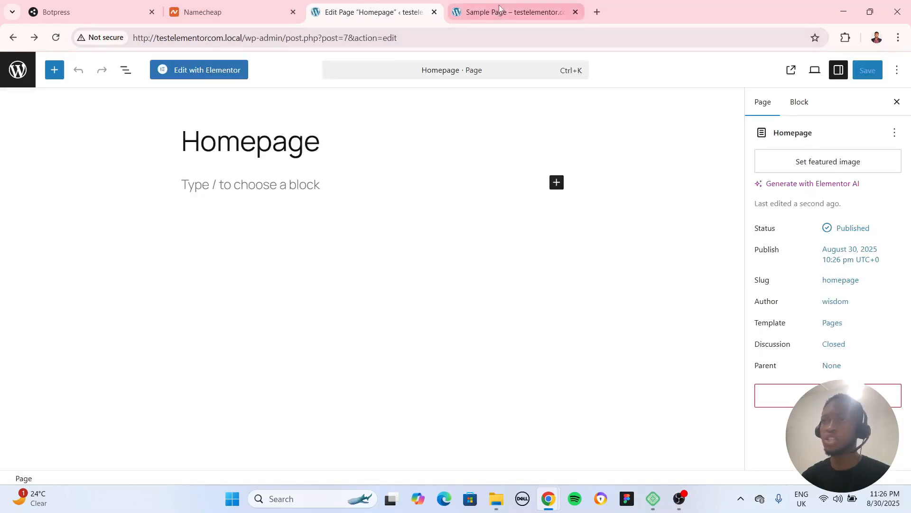
pyautogui.click(16, 38)
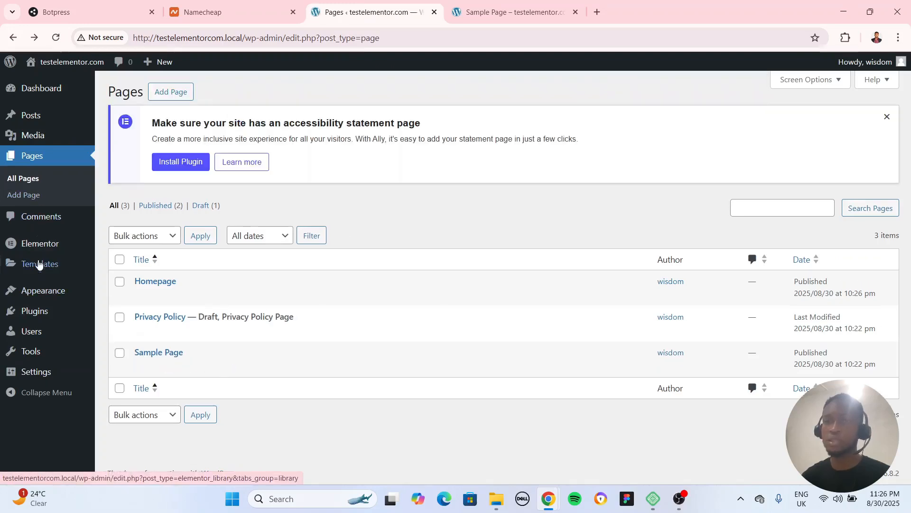
# Open the Add Themes page and search for the astra theme
pyautogui.moveTo(41, 246)
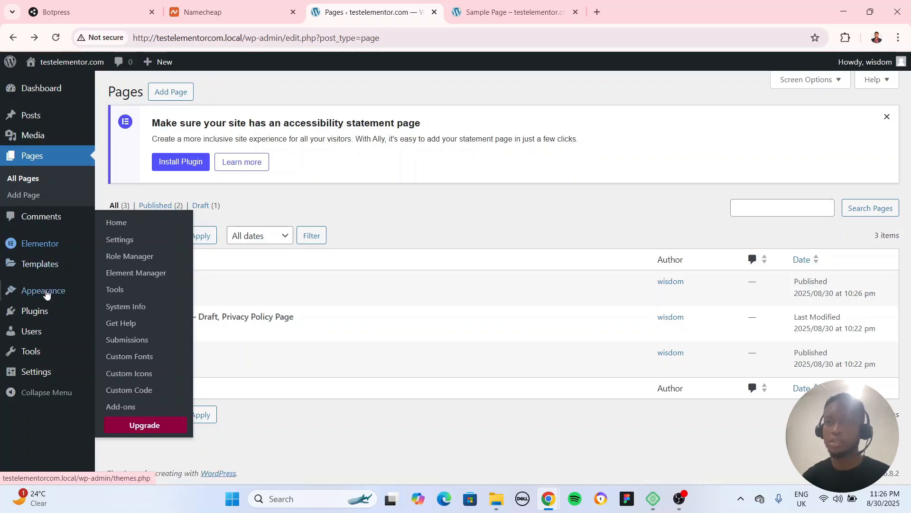
pyautogui.moveTo(48, 295)
pyautogui.click(121, 295)
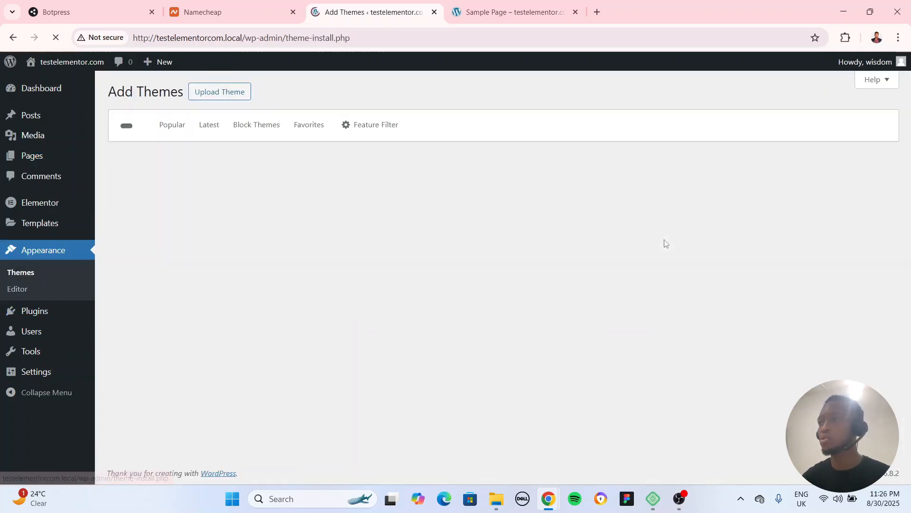
pyautogui.click(765, 128)
pyautogui.write('astra')
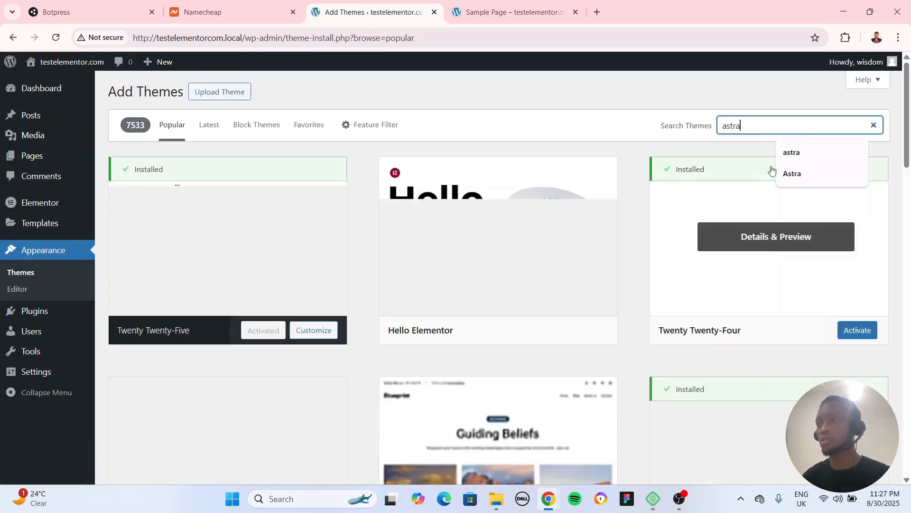
pyautogui.click(796, 162)
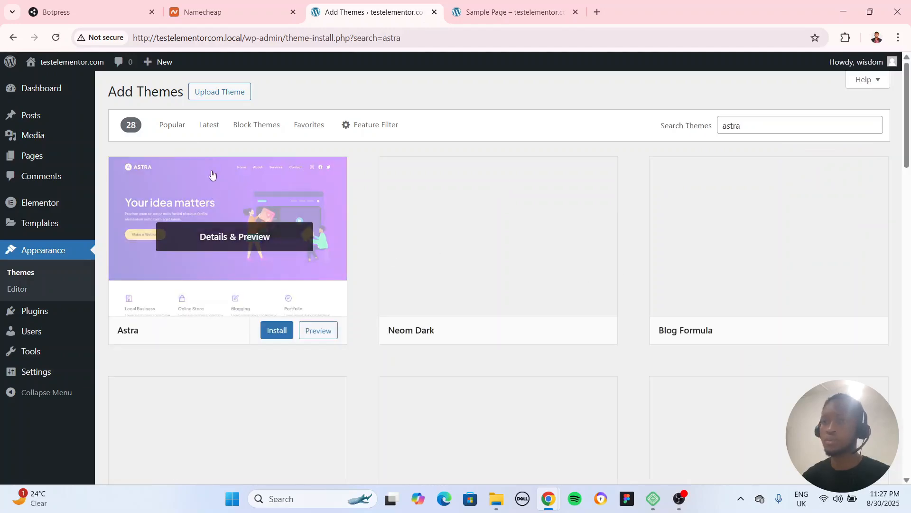
# Open the Astra theme's preview, then install and activate the theme
pyautogui.click(273, 335)
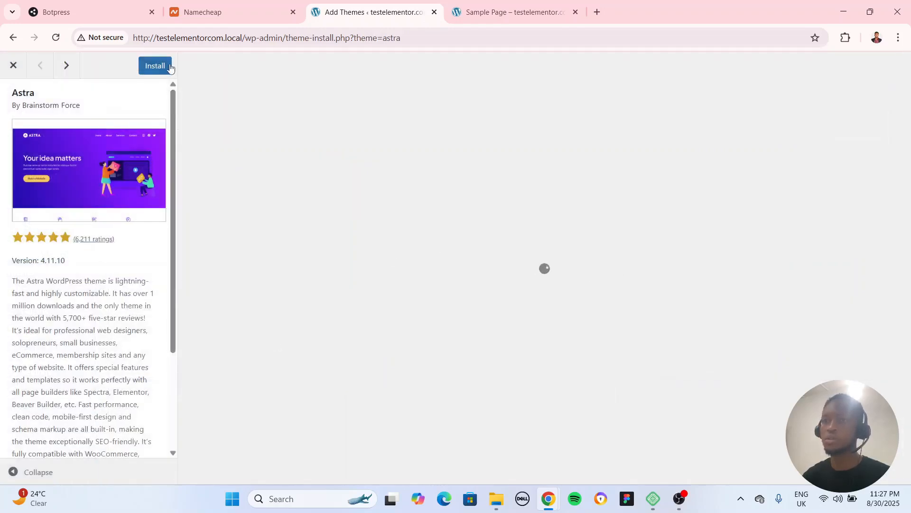
pyautogui.click(155, 66)
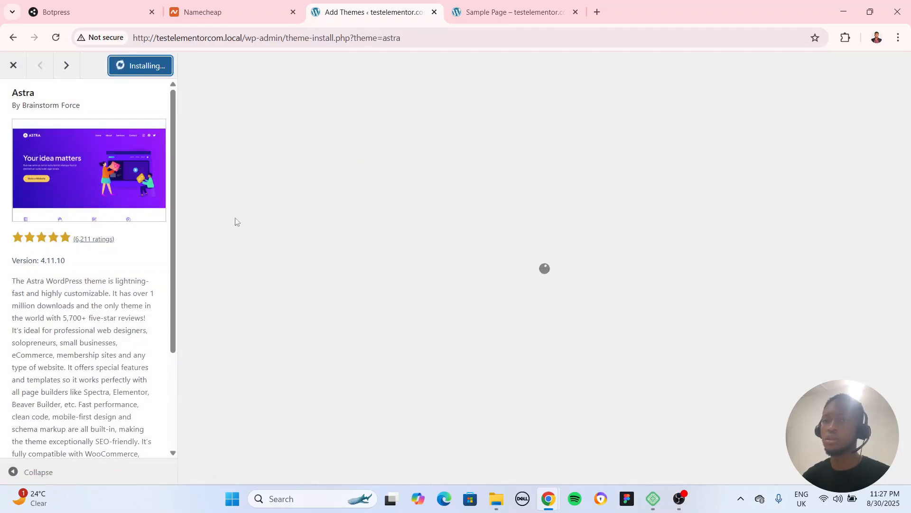
pyautogui.scroll(-3, 101, 330)
pyautogui.scroll(3, 68, 262)
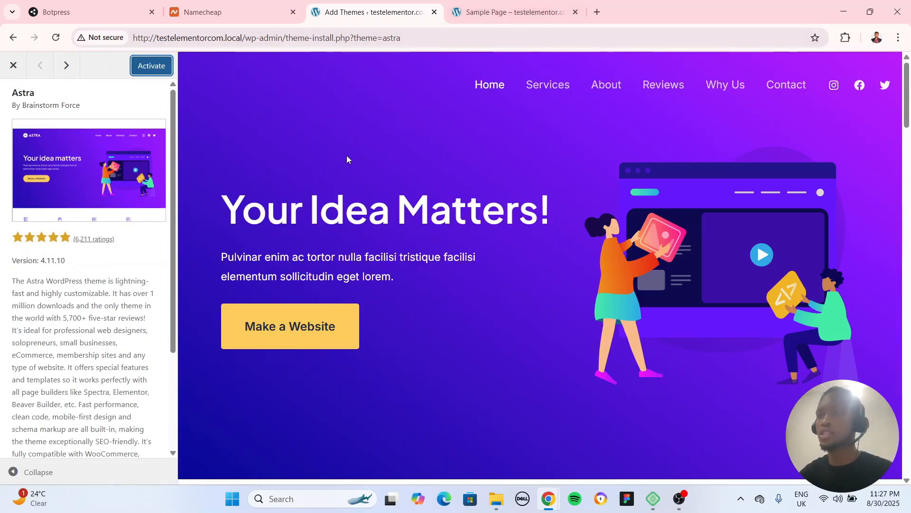
pyautogui.click(153, 68)
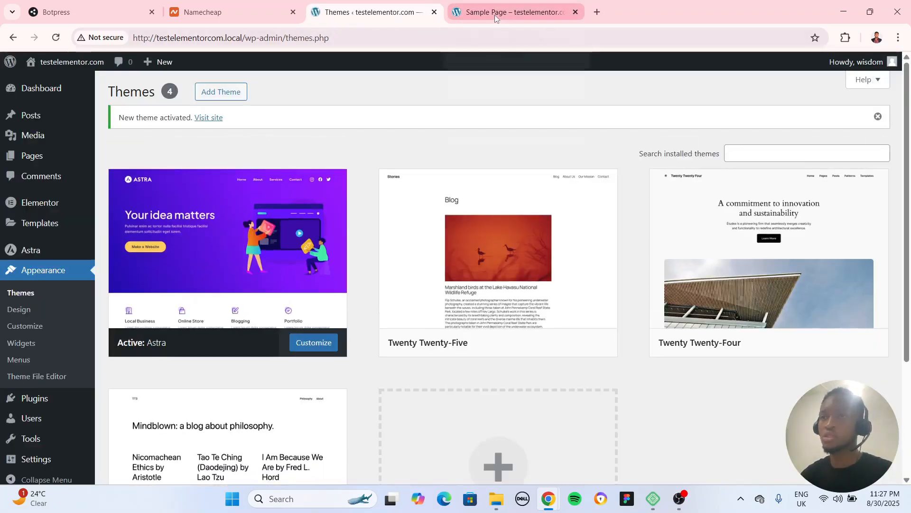
# Reload the site's Sample Page to check how it looks with the Astra theme
pyautogui.click(495, 14)
pyautogui.click(55, 38)
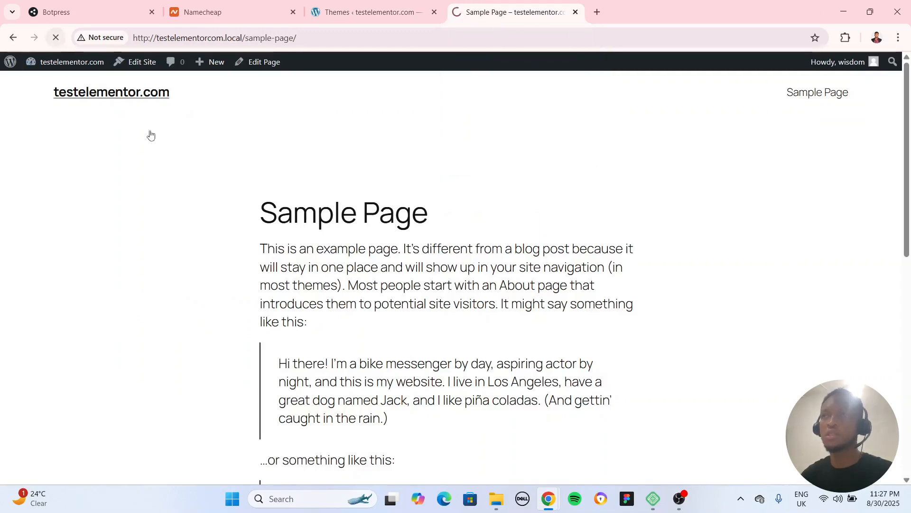
# Look over the Sample Page from header to footer under the Astra theme and open the Homepage to view it
pyautogui.scroll(-1, 643, 321)
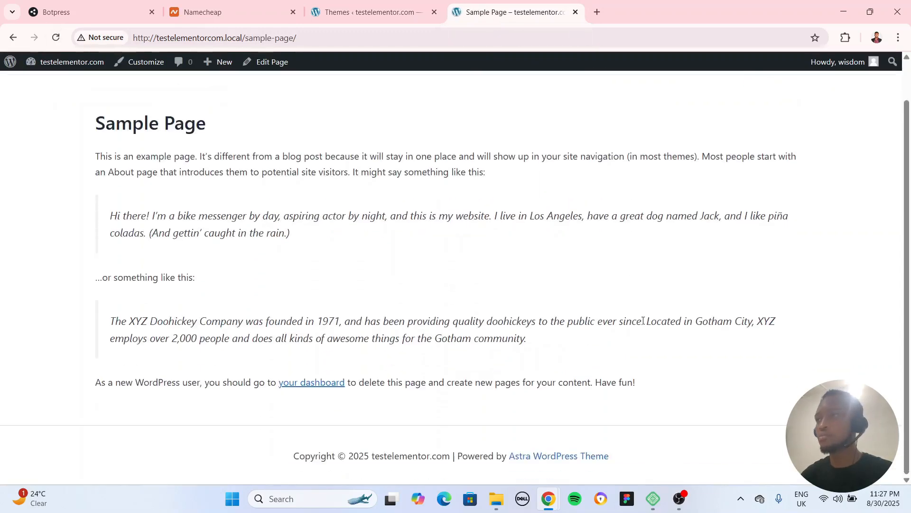
pyautogui.scroll(1, 215, 100)
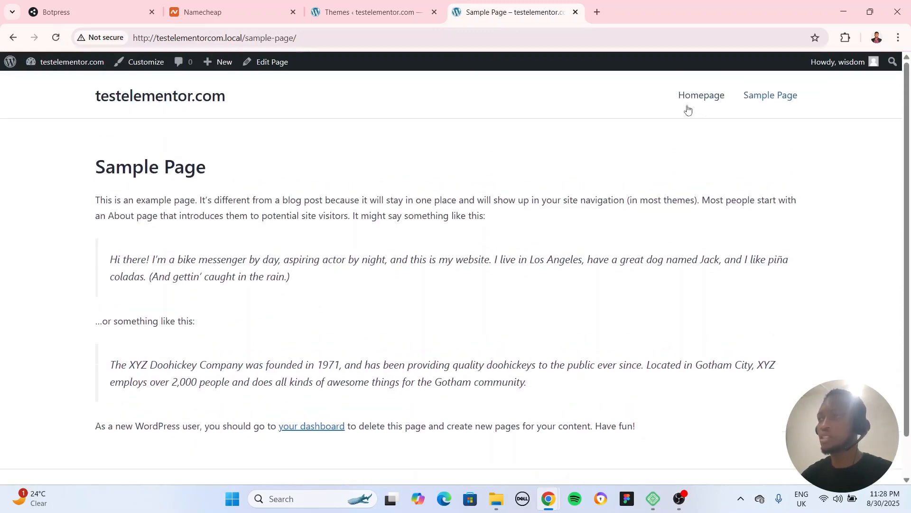
pyautogui.scroll(-1, 284, 237)
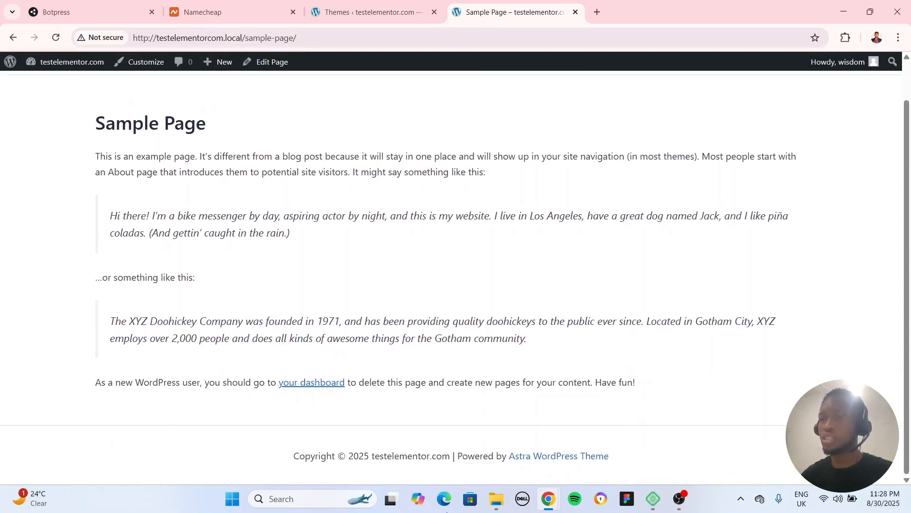
pyautogui.scroll(1, 704, 317)
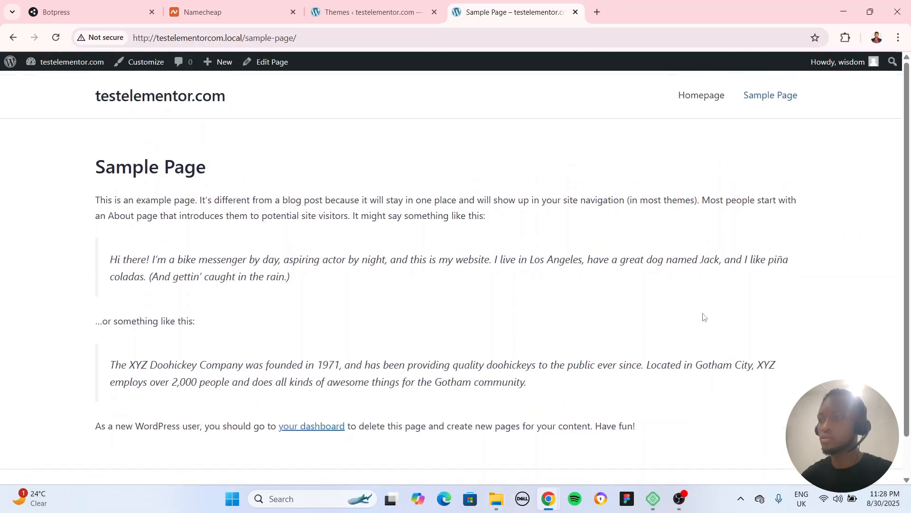
pyautogui.click(709, 98)
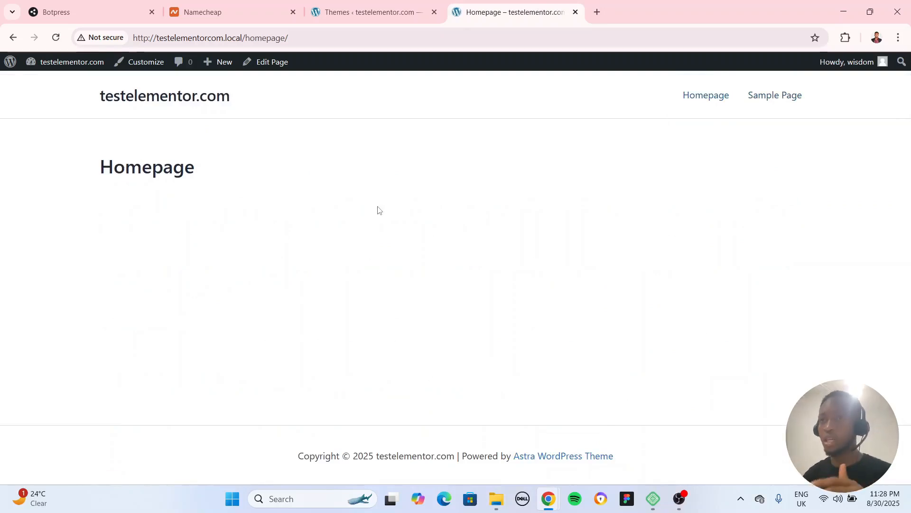
pyautogui.click(377, 10)
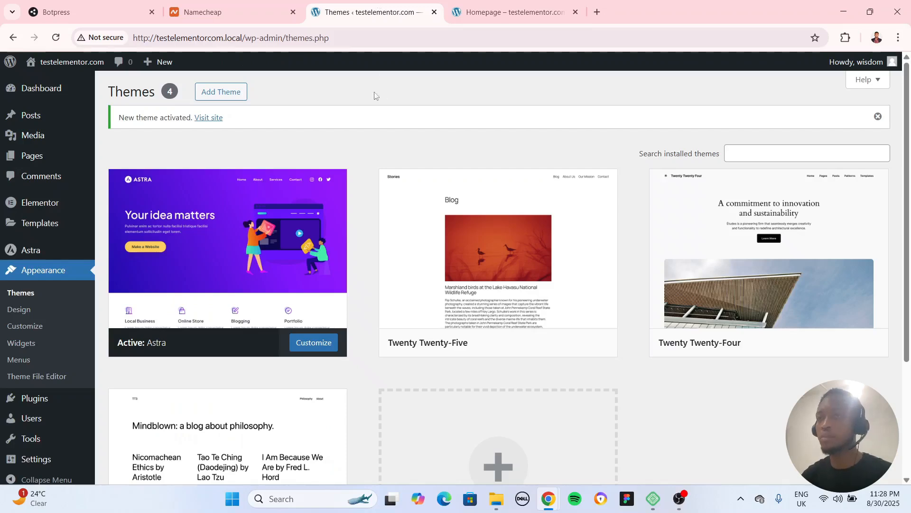
pyautogui.click(513, 12)
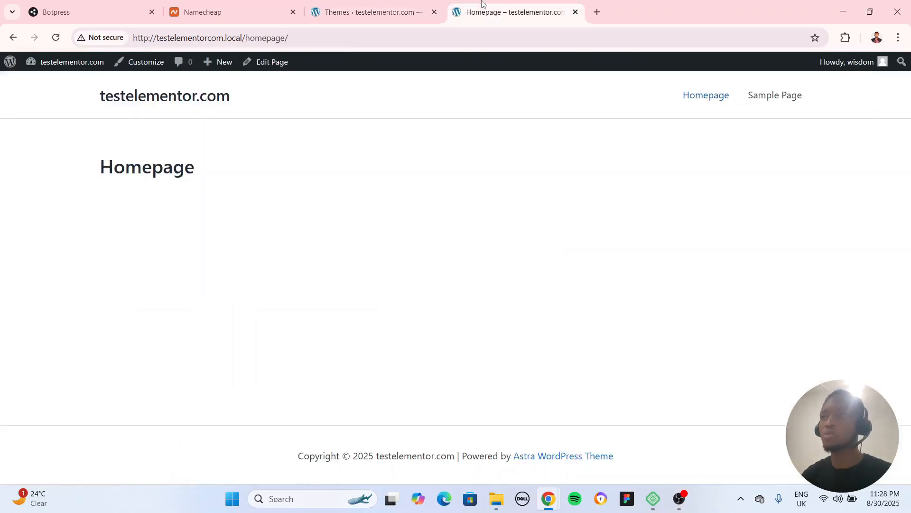
# Open the Homepage from the list of all pages for editing with Elementor and skip the AI notification
pyautogui.click(318, 7)
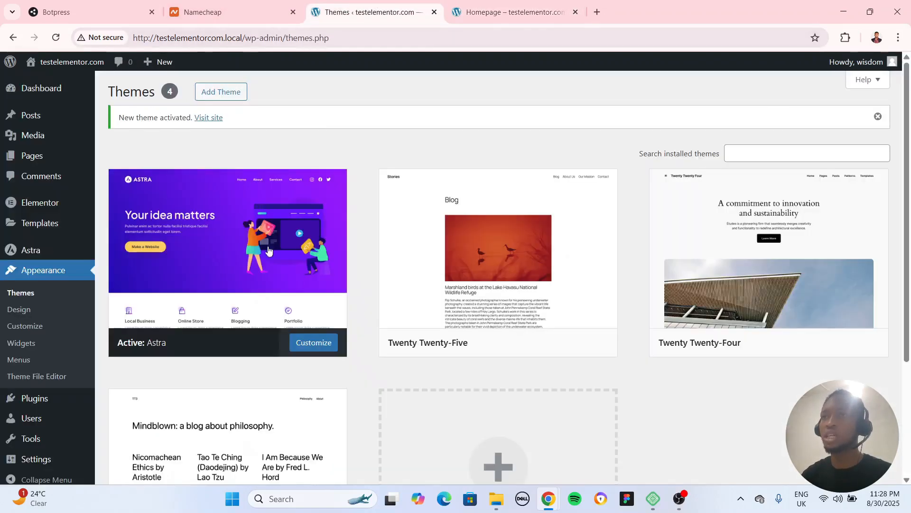
pyautogui.click(33, 155)
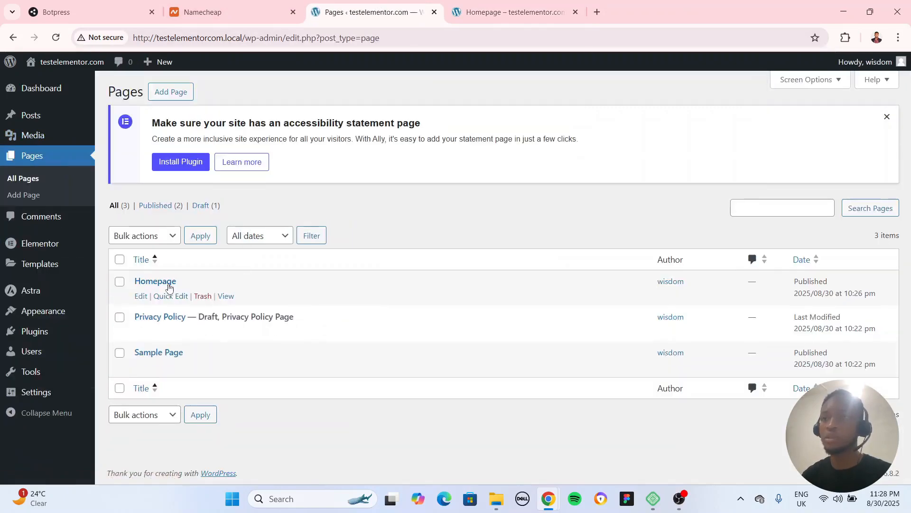
pyautogui.click(138, 297)
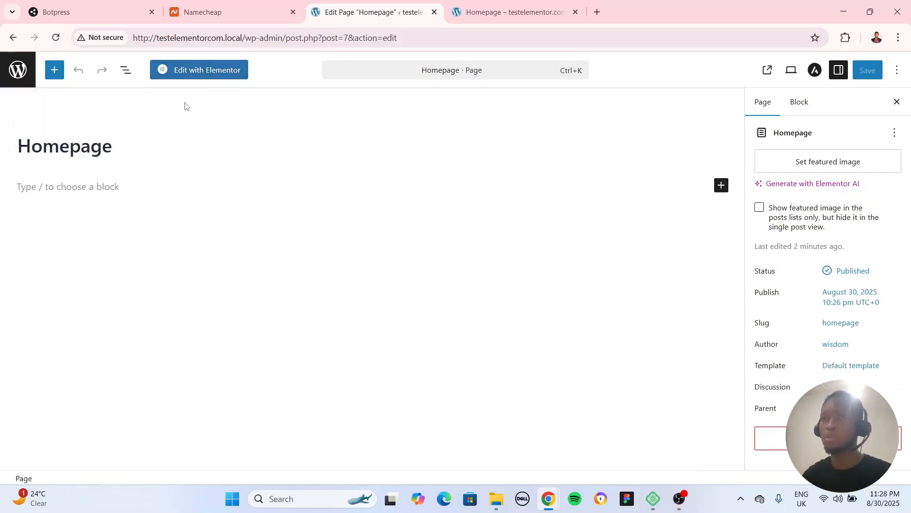
pyautogui.click(206, 75)
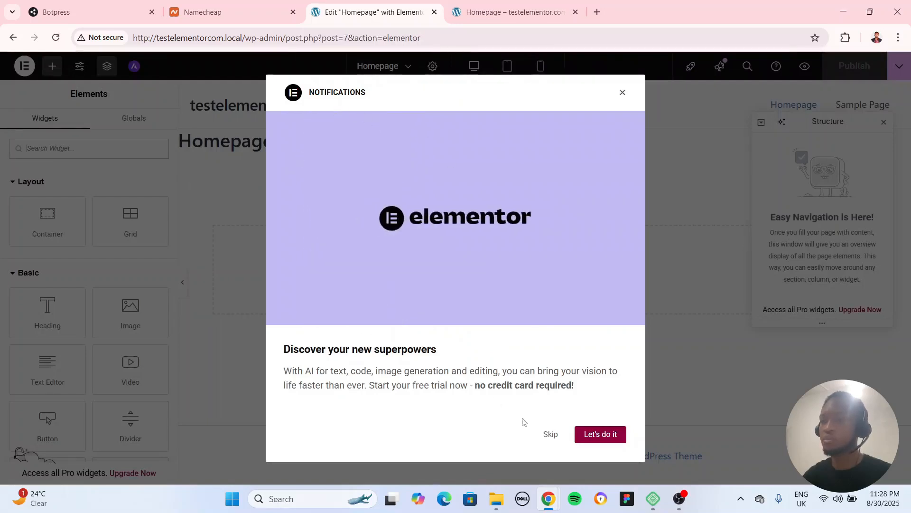
pyautogui.click(550, 435)
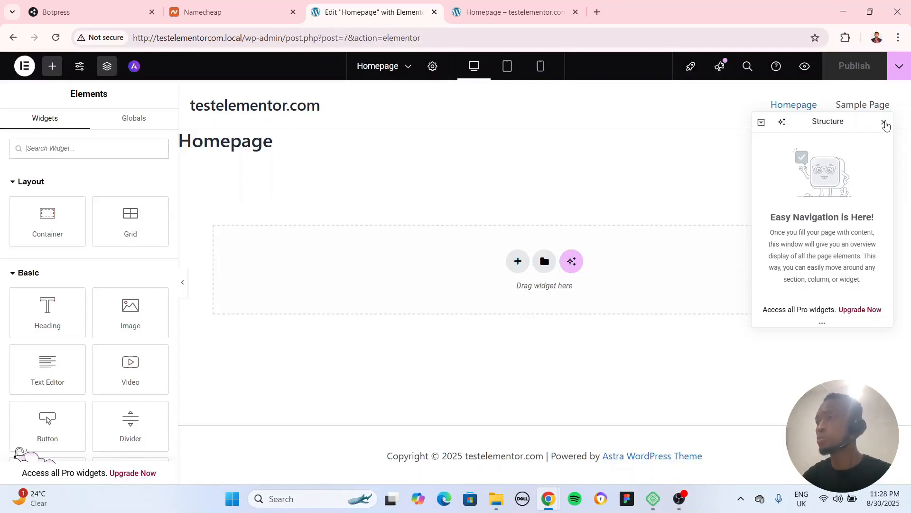
# Open the site's WordPress dashboard in a separate browser tab and launch the Customizer for the Astra theme
pyautogui.click(61, 252)
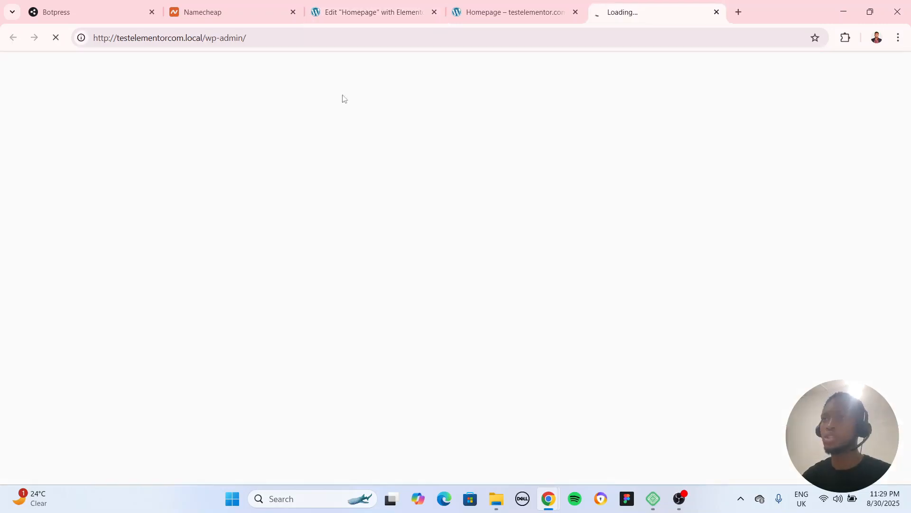
pyautogui.click(361, 16)
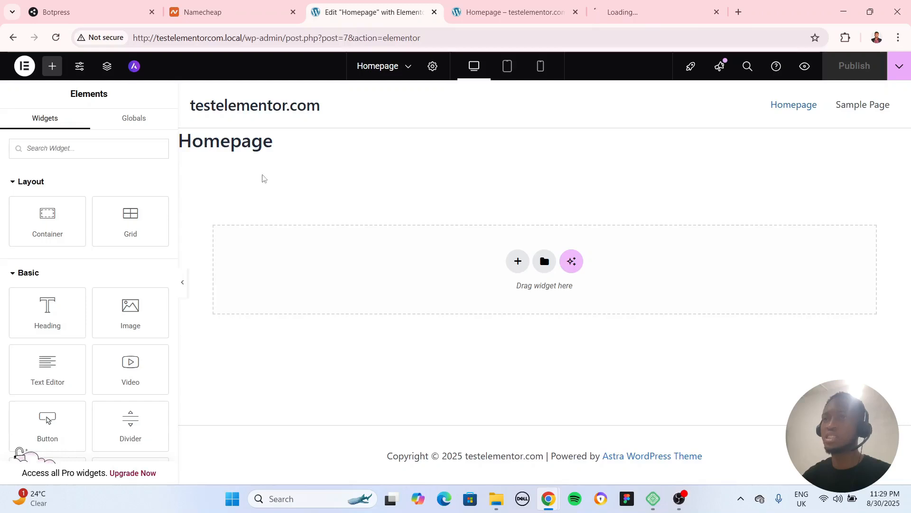
pyautogui.click(626, 13)
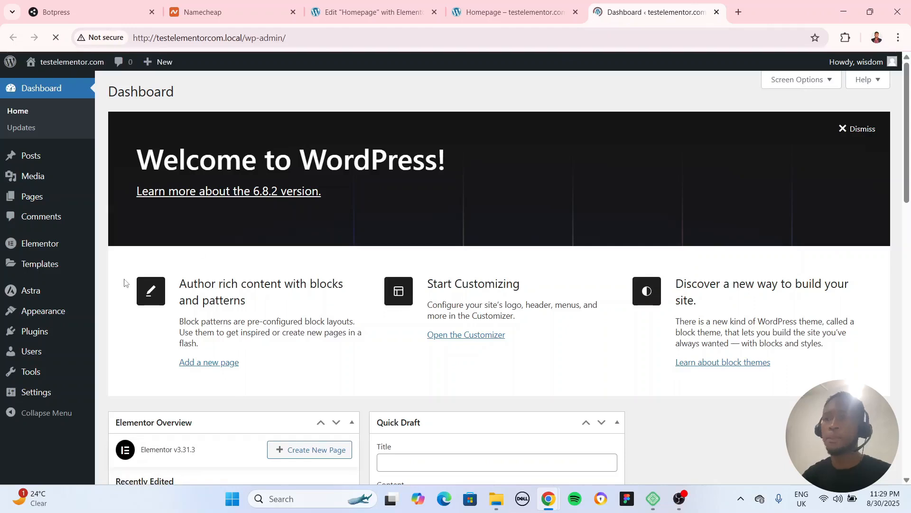
pyautogui.moveTo(62, 315)
pyautogui.click(140, 347)
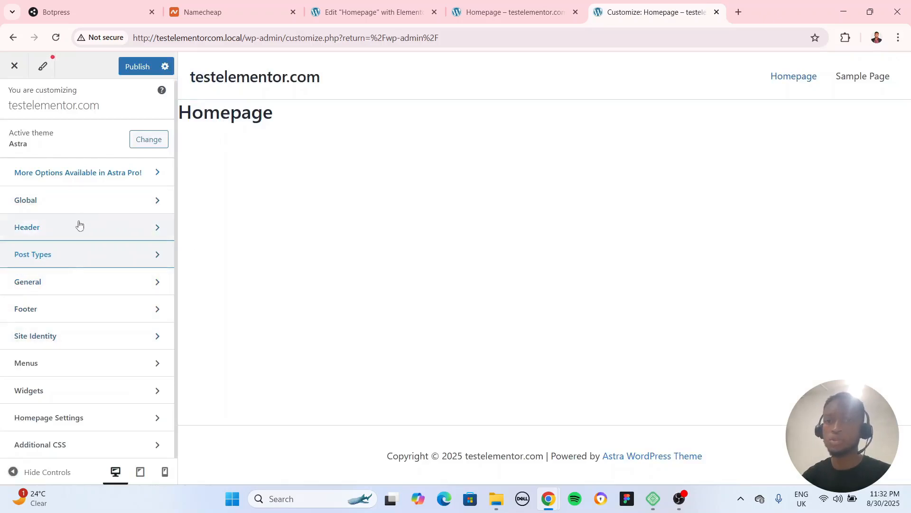
# Turn off the Page Title Area in the Single Page post type settings and publish the change
pyautogui.click(72, 261)
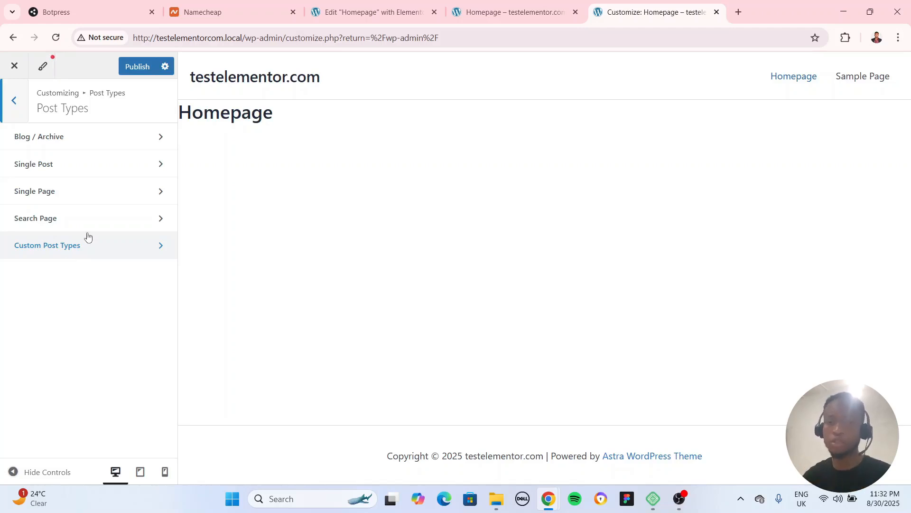
pyautogui.click(56, 192)
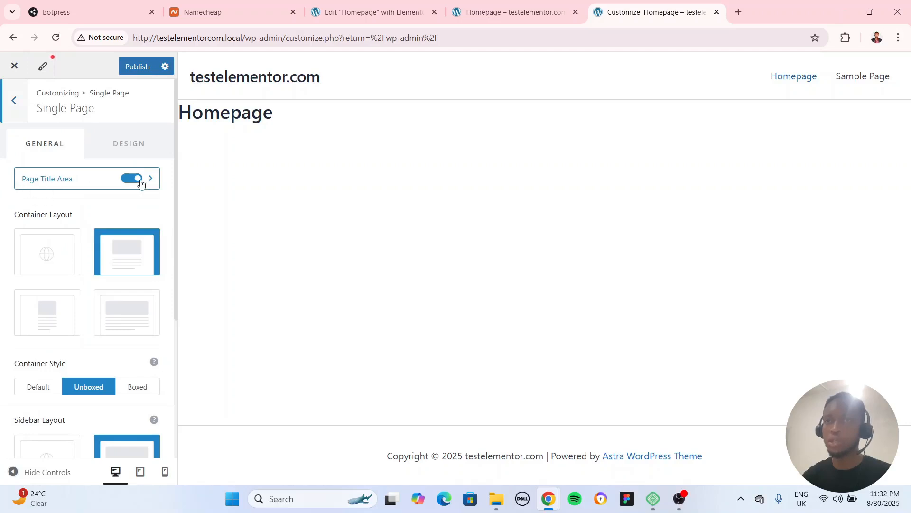
pyautogui.click(132, 179)
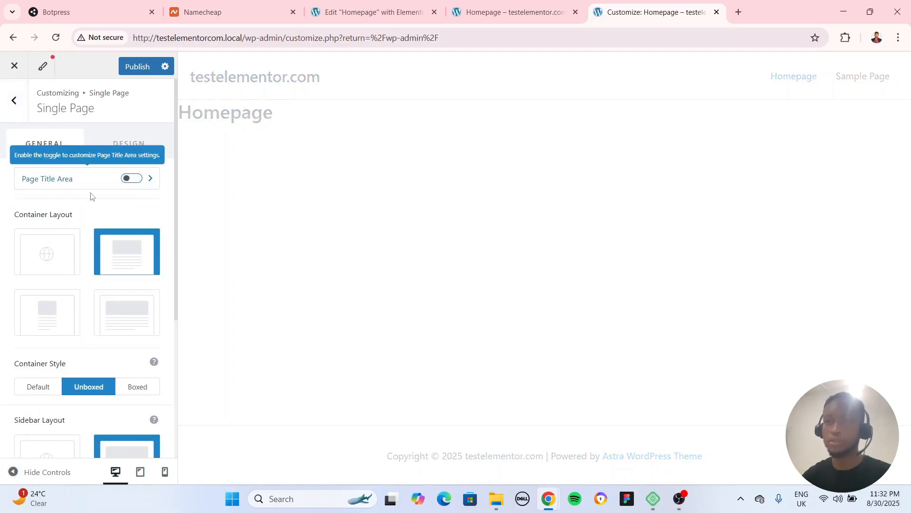
pyautogui.click(135, 67)
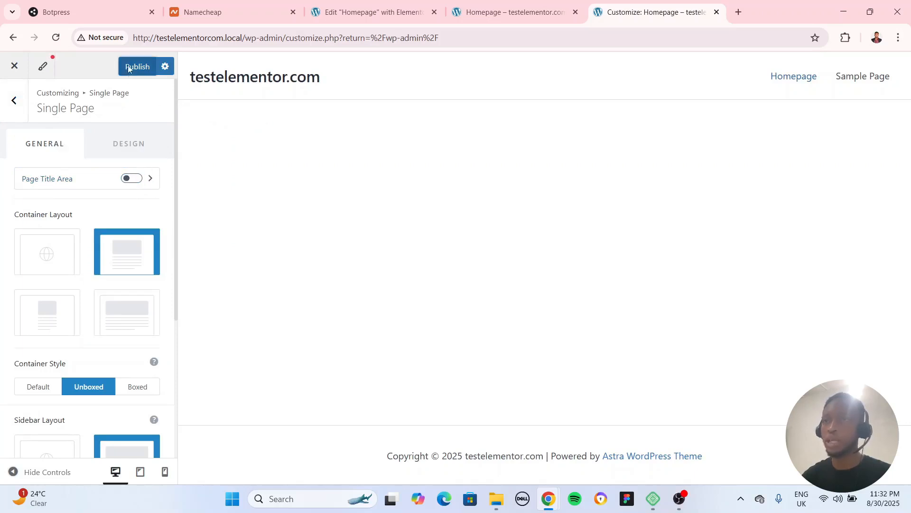
# Reload the Homepage in the Elementor editor, dismiss the productivity checklist and return from Site Settings to the widget elements
pyautogui.click(375, 12)
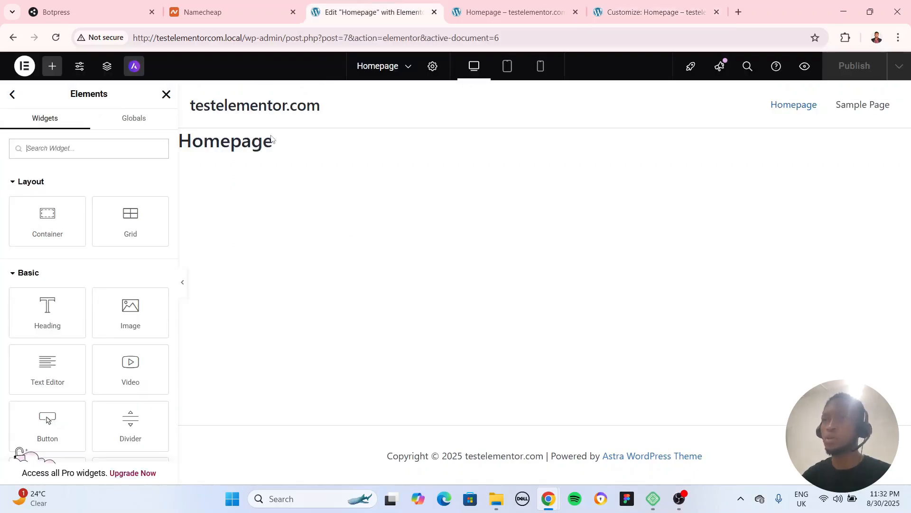
pyautogui.click(55, 38)
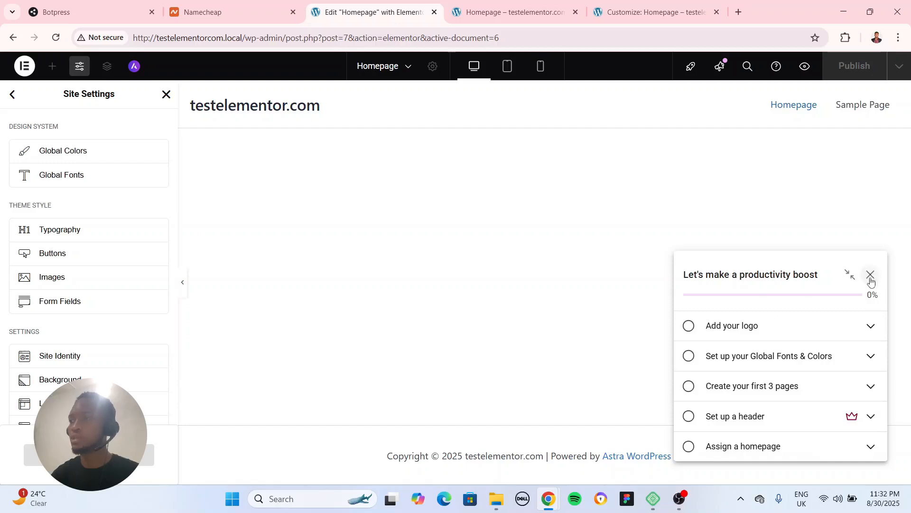
pyautogui.click(871, 275)
pyautogui.click(838, 174)
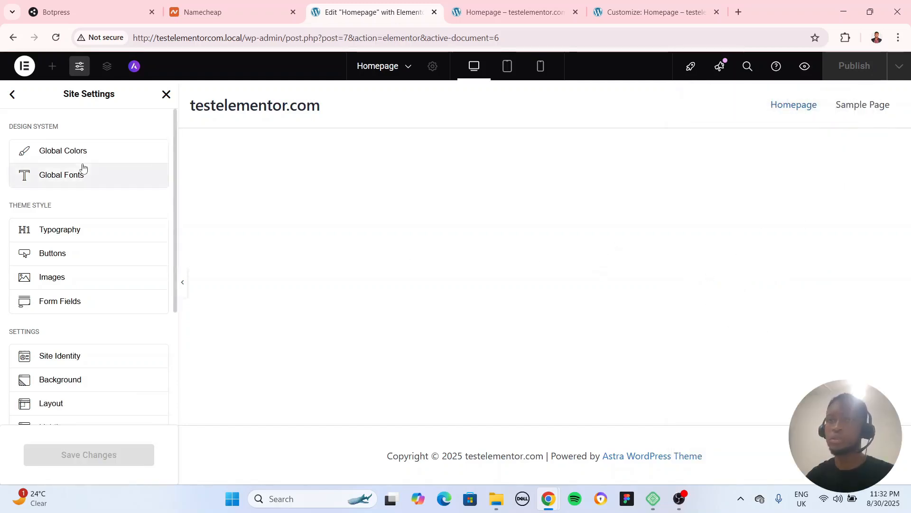
pyautogui.click(12, 94)
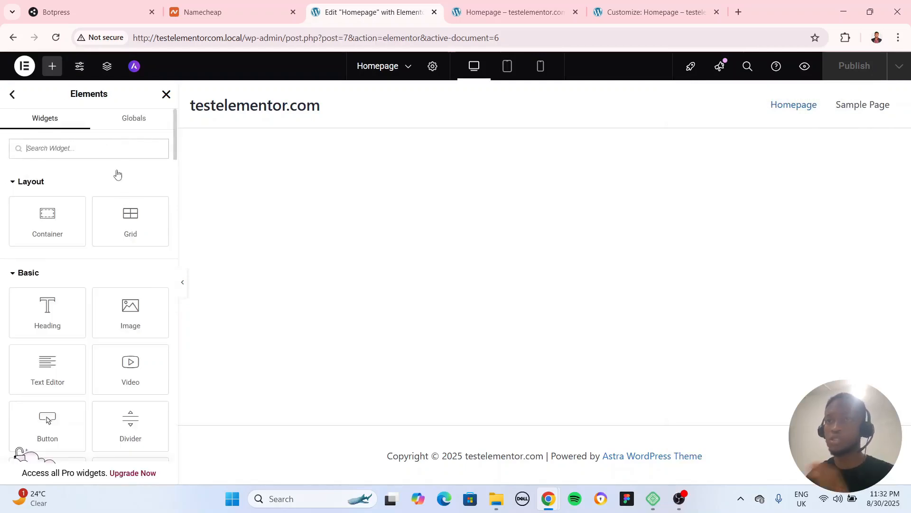
# Review Elementor's main menu options and the available widgets, collapsing the Layout, Basic, Pro, General and Link In Bio groups
pyautogui.click(23, 69)
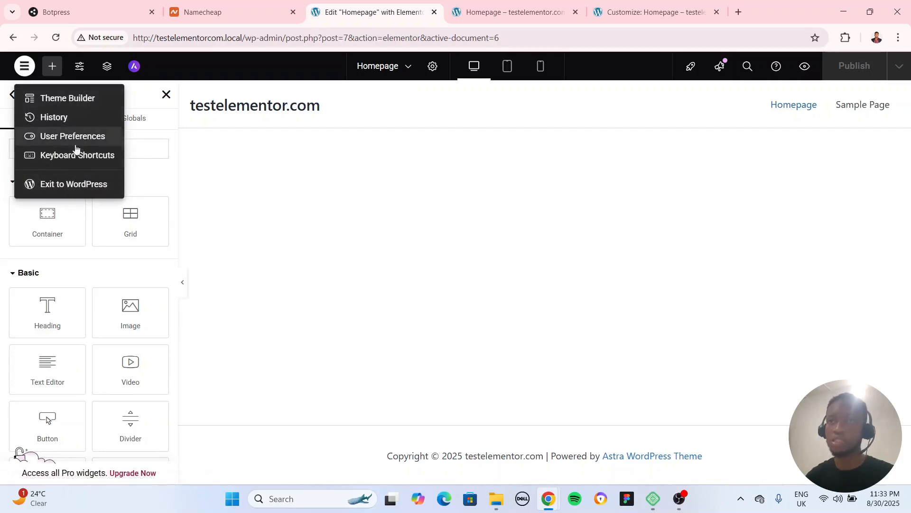
pyautogui.click(218, 162)
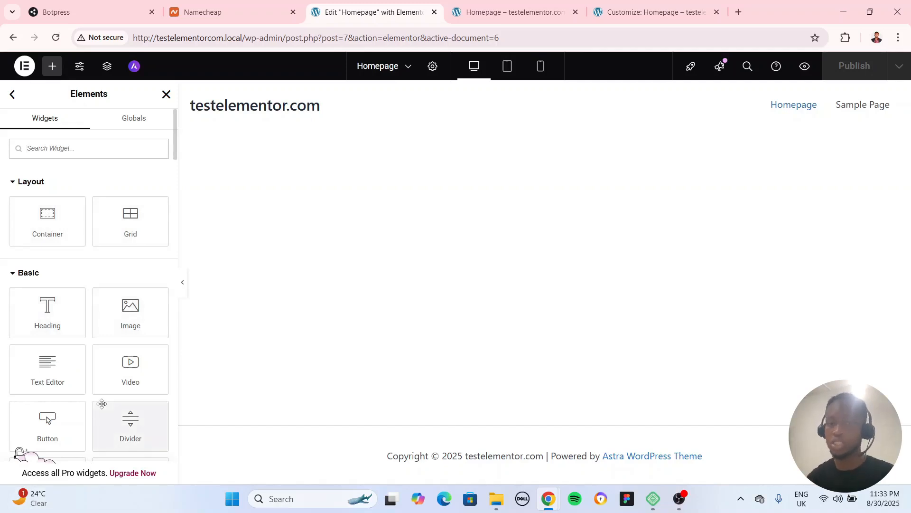
pyautogui.scroll(-7, 75, 268)
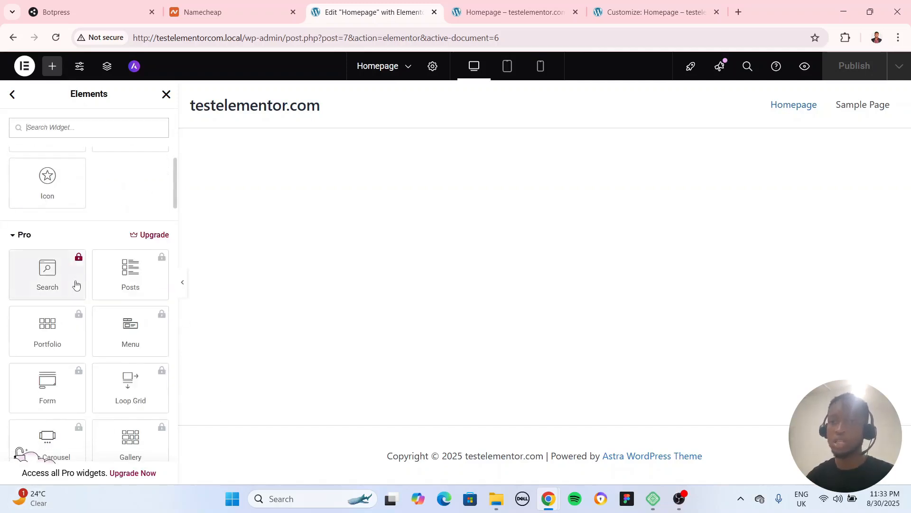
pyautogui.scroll(8, 75, 285)
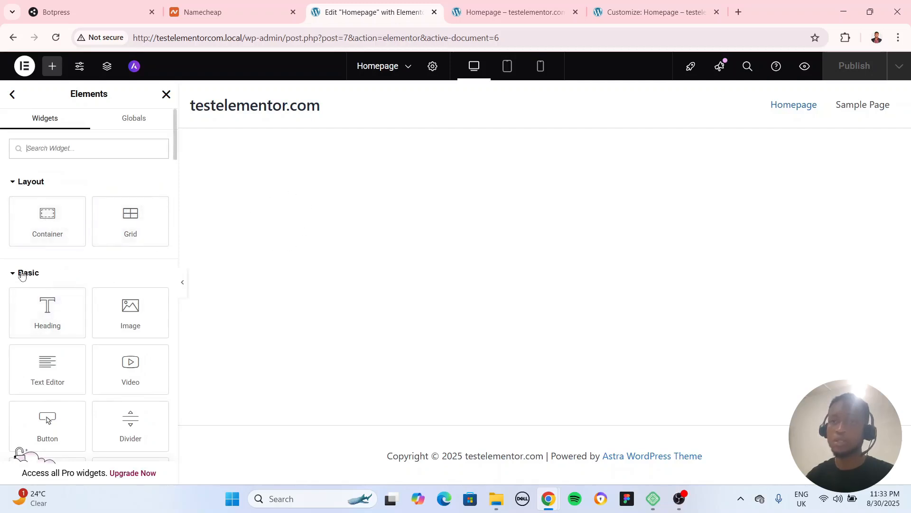
pyautogui.click(21, 181)
pyautogui.click(20, 211)
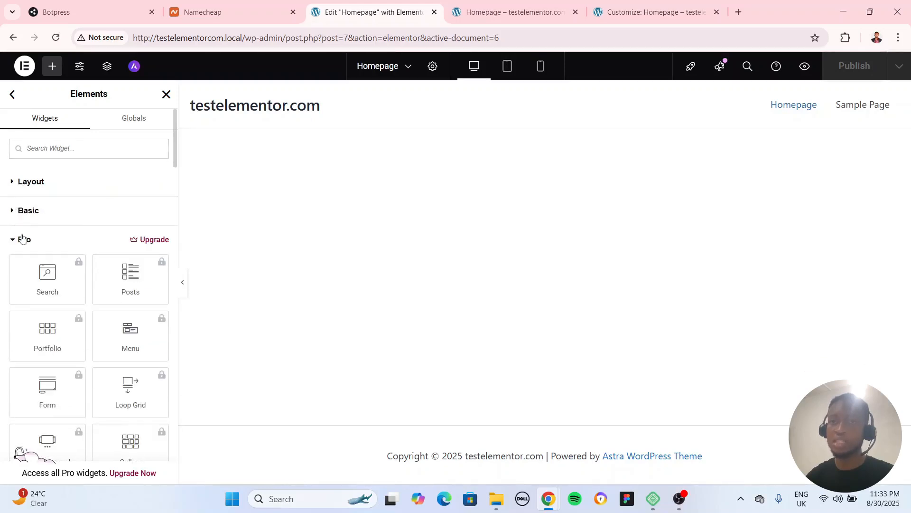
pyautogui.click(25, 247)
pyautogui.click(30, 269)
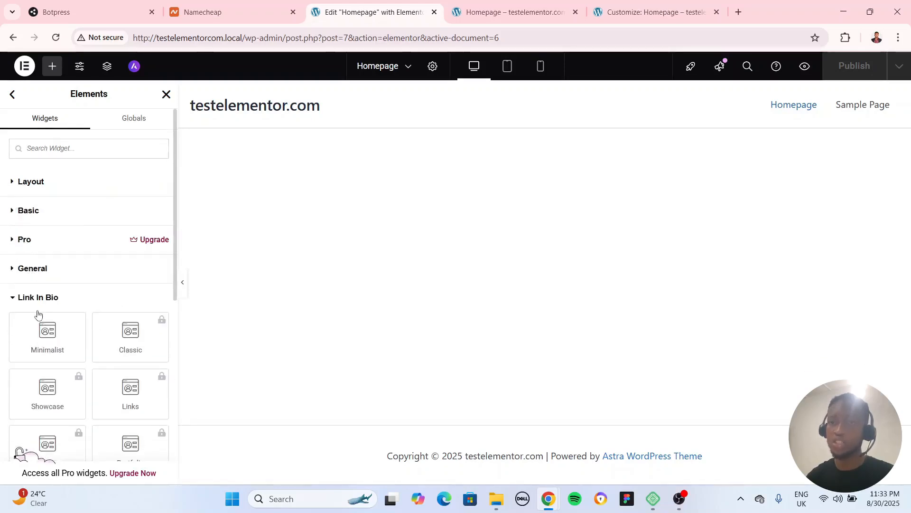
pyautogui.click(37, 304)
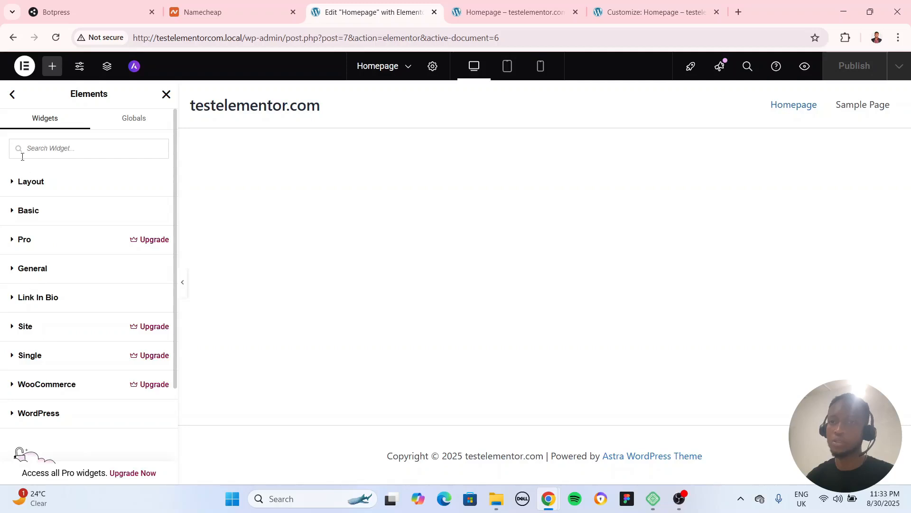
# Examine the widgets in the Layout and Basic groups and expand the Pro group to see its locked widgets
pyautogui.click(26, 188)
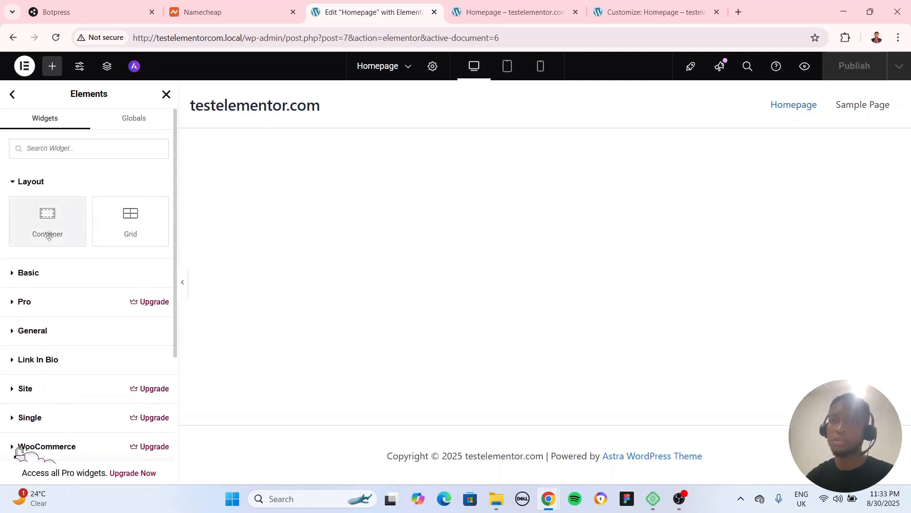
pyautogui.click(34, 183)
pyautogui.click(25, 212)
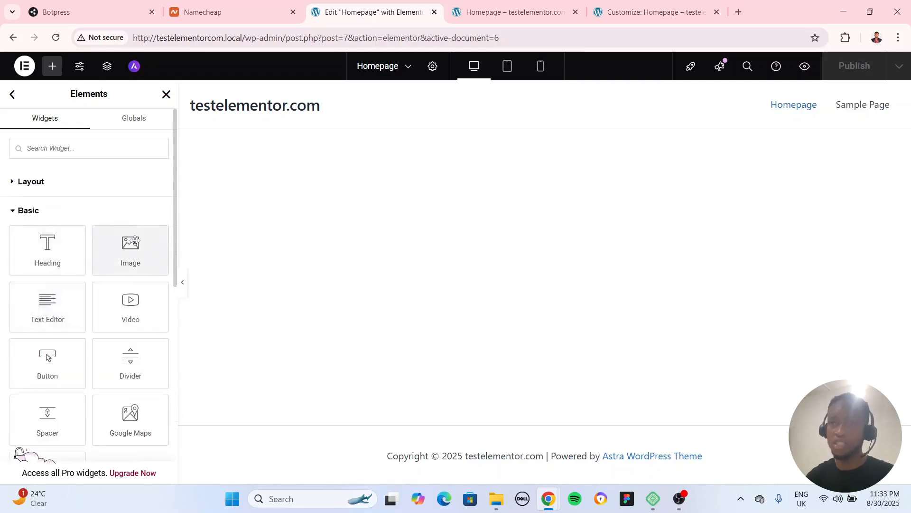
pyautogui.scroll(-3, 135, 240)
pyautogui.scroll(1, 135, 232)
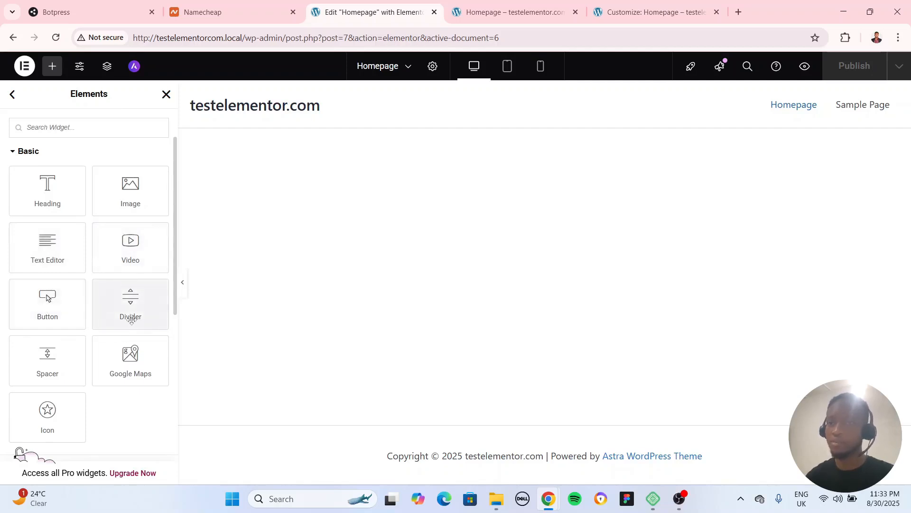
pyautogui.scroll(-1, 131, 320)
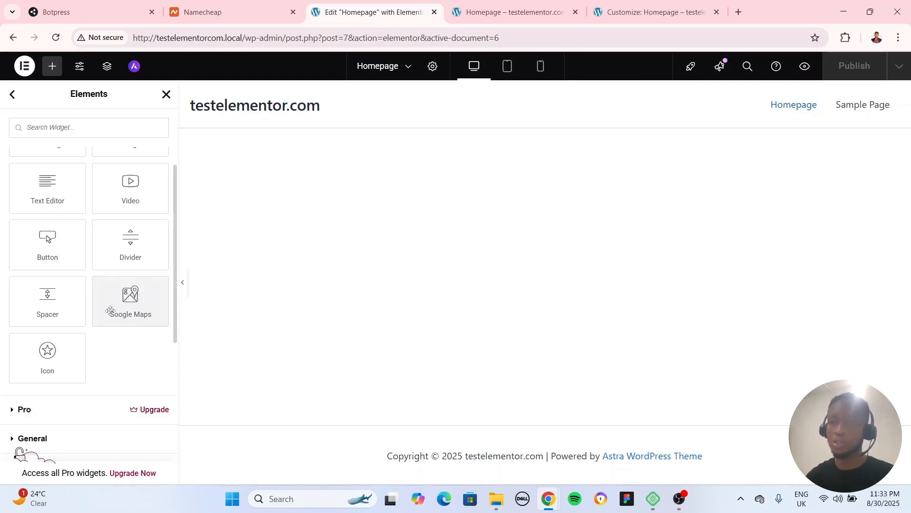
pyautogui.scroll(-4, 71, 304)
pyautogui.click(35, 233)
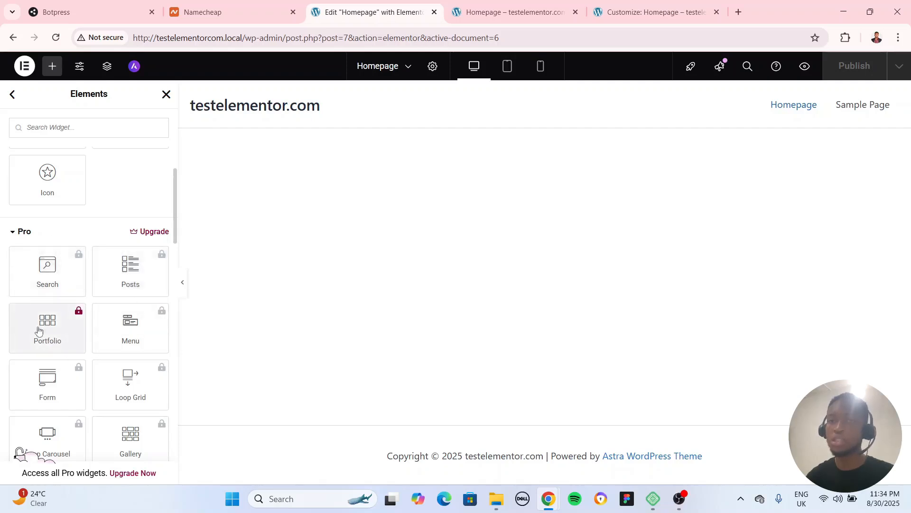
# Review the remaining locked Pro widgets, expand the General group and look through its widgets and the groups below
pyautogui.scroll(-1, 109, 346)
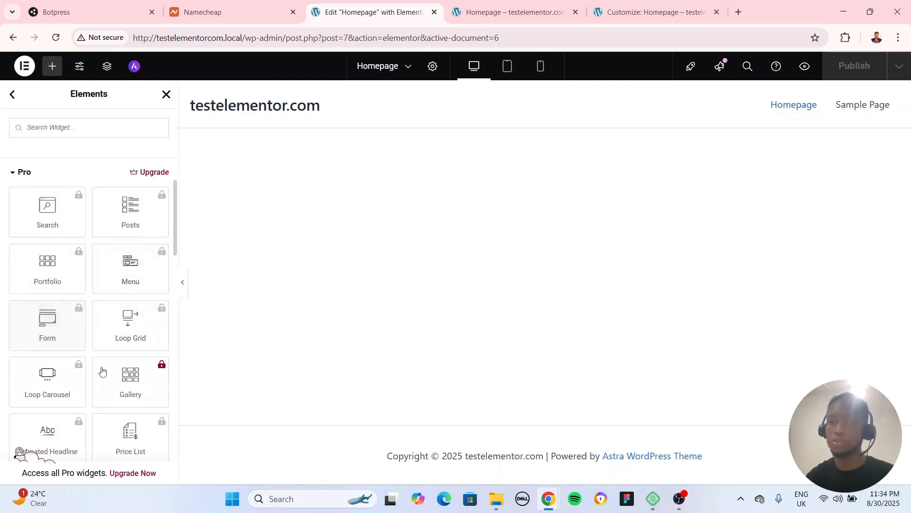
pyautogui.scroll(-7, 102, 372)
pyautogui.scroll(-15, 124, 299)
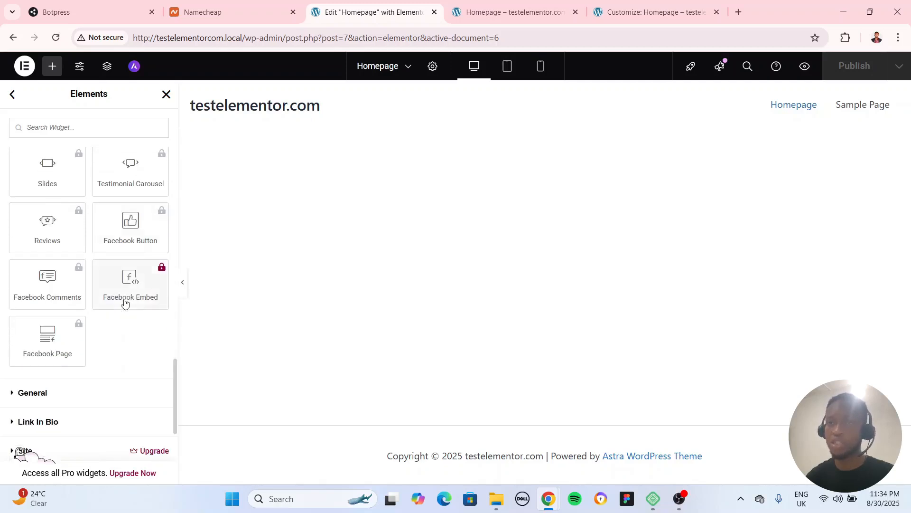
pyautogui.click(49, 221)
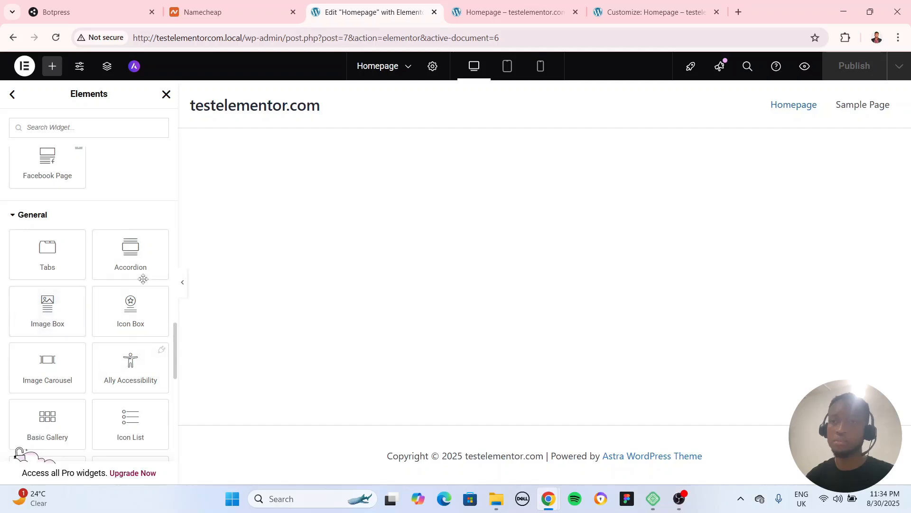
pyautogui.scroll(-1, 52, 218)
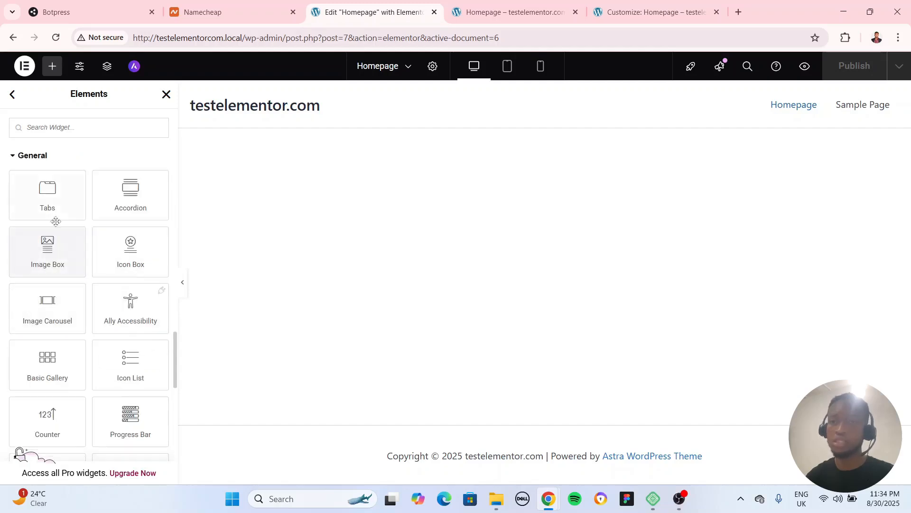
pyautogui.scroll(-3, 95, 309)
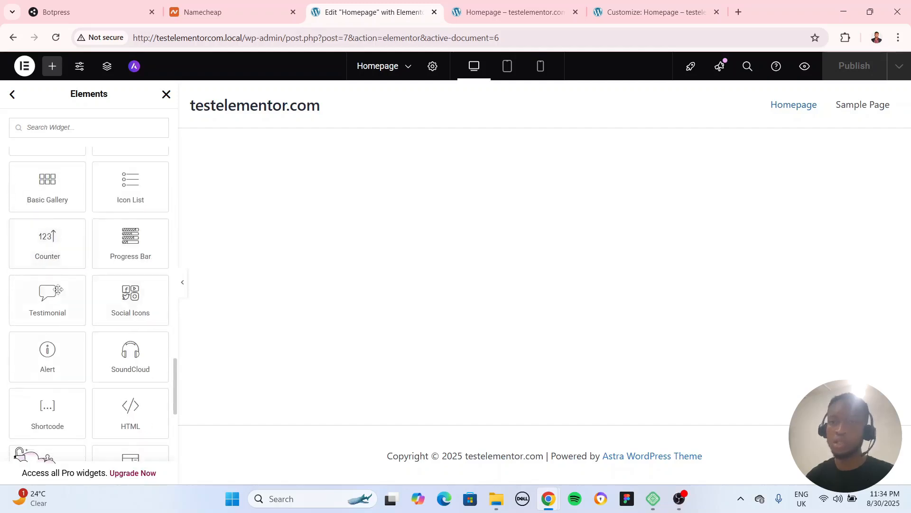
pyautogui.scroll(-4, 62, 247)
pyautogui.scroll(-3, 71, 304)
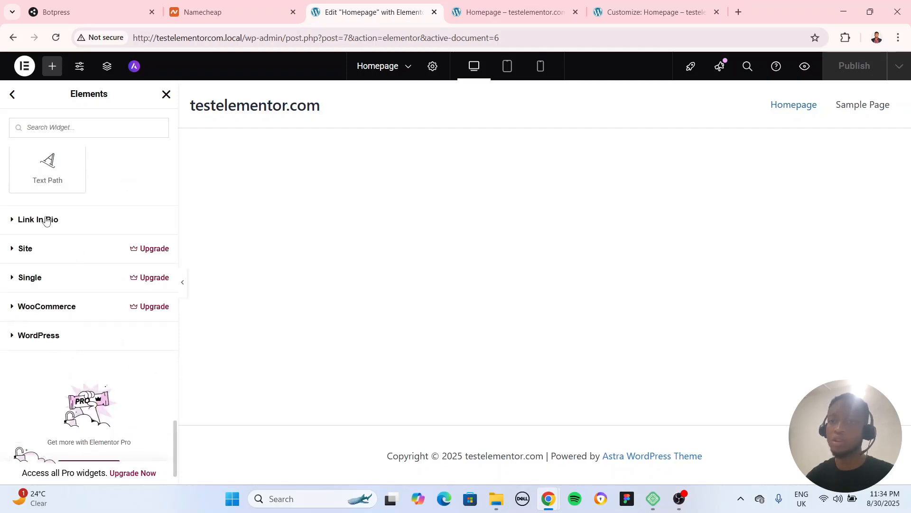
# Return to the start of the widget list, view the Globals elements and switch back to the widgets
pyautogui.scroll(15, 46, 235)
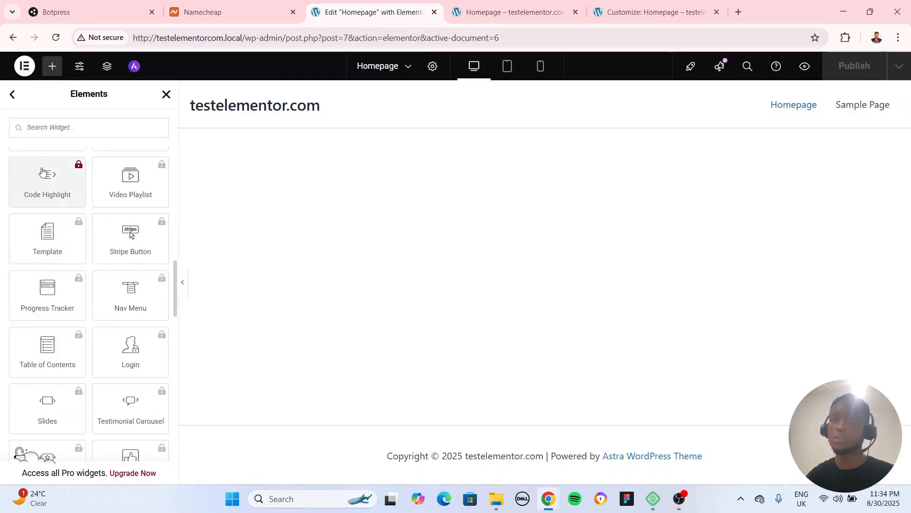
pyautogui.scroll(10, 49, 143)
pyautogui.scroll(5, 60, 208)
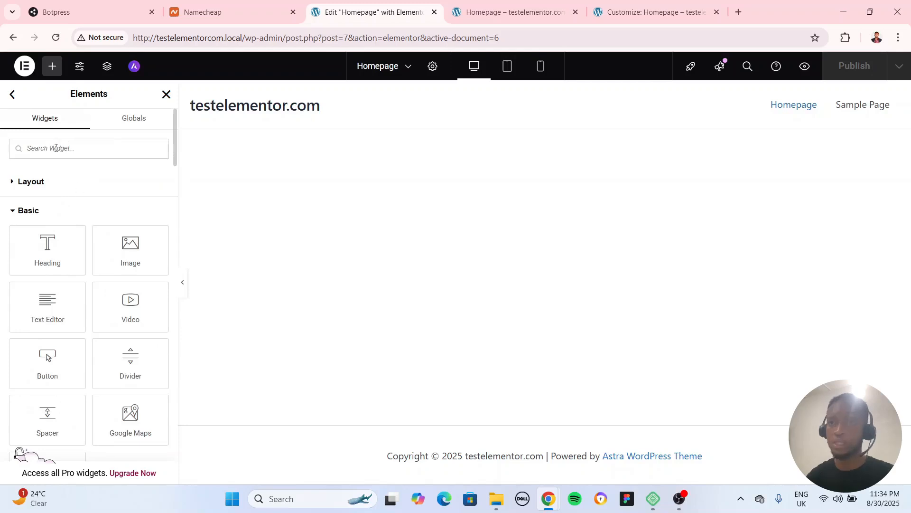
pyautogui.click(132, 118)
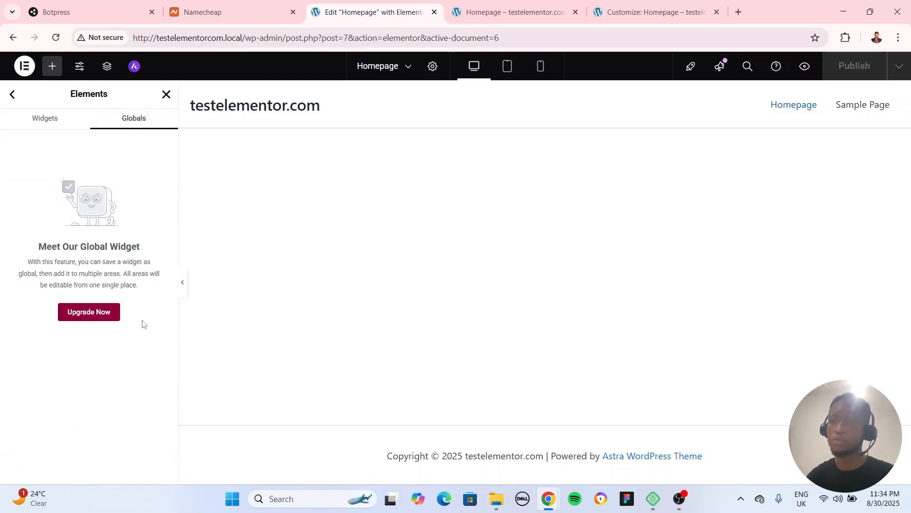
pyautogui.click(46, 121)
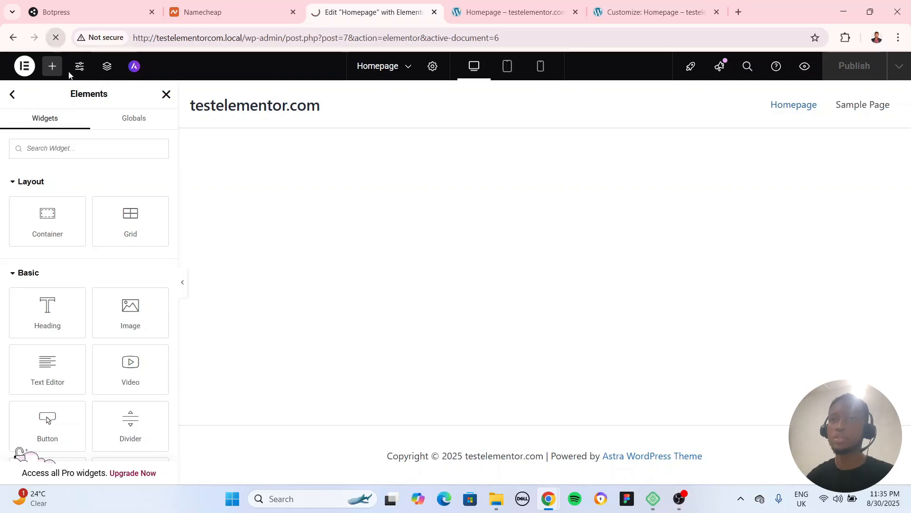
# Reload the Homepage in the Elementor editor and review the categories available in Site Settings
pyautogui.click(56, 37)
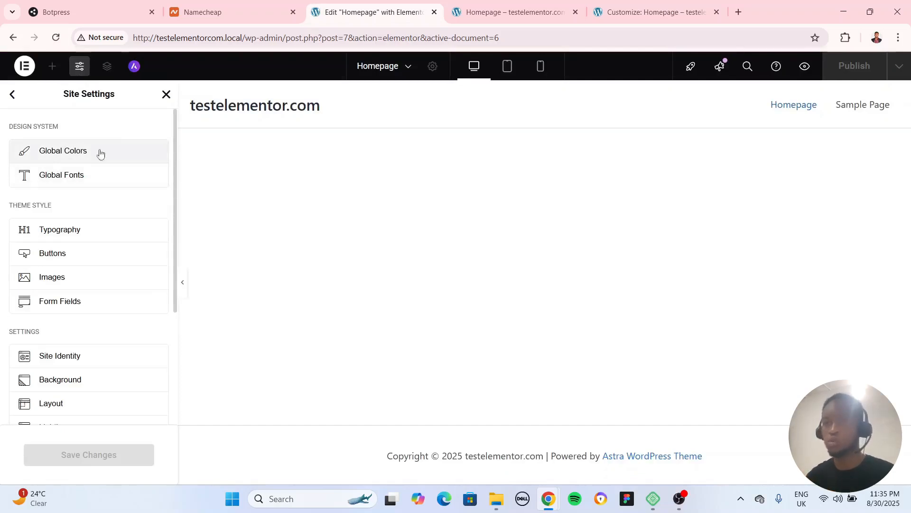
pyautogui.scroll(-4, 113, 233)
pyautogui.scroll(4, 104, 344)
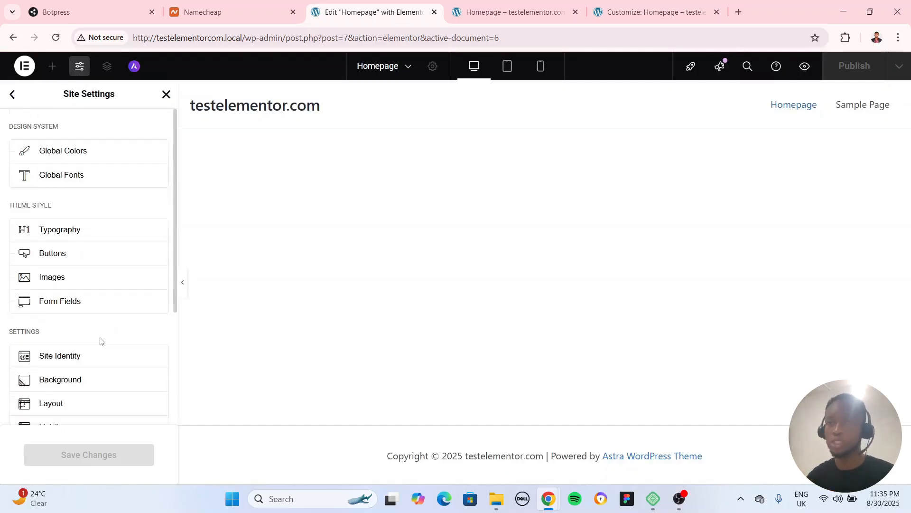
# Set the Primary system color in Global Colors to orange #E64B00
pyautogui.click(60, 152)
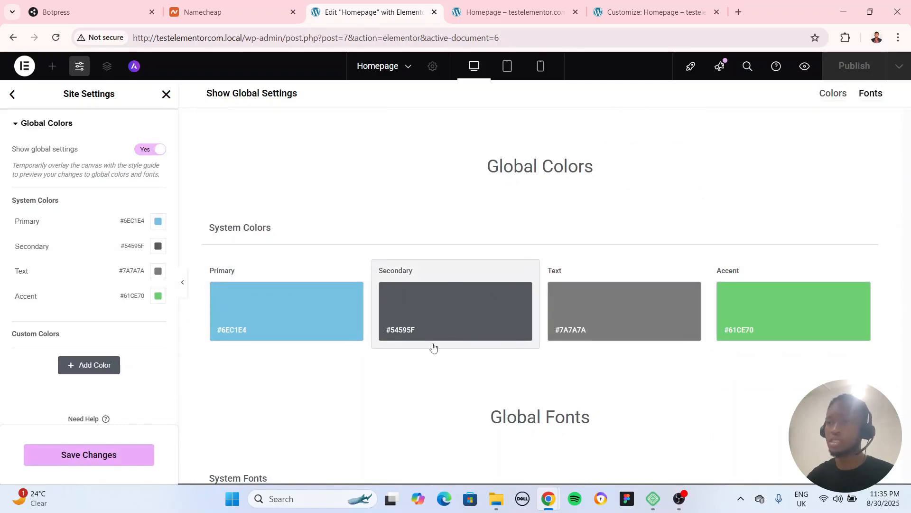
pyautogui.click(158, 222)
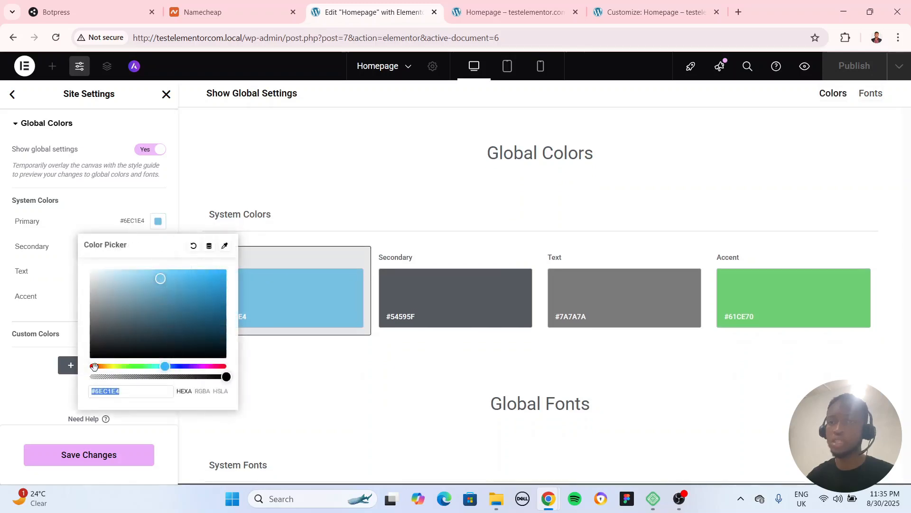
pyautogui.moveTo(94, 367); pyautogui.dragTo(98, 366)
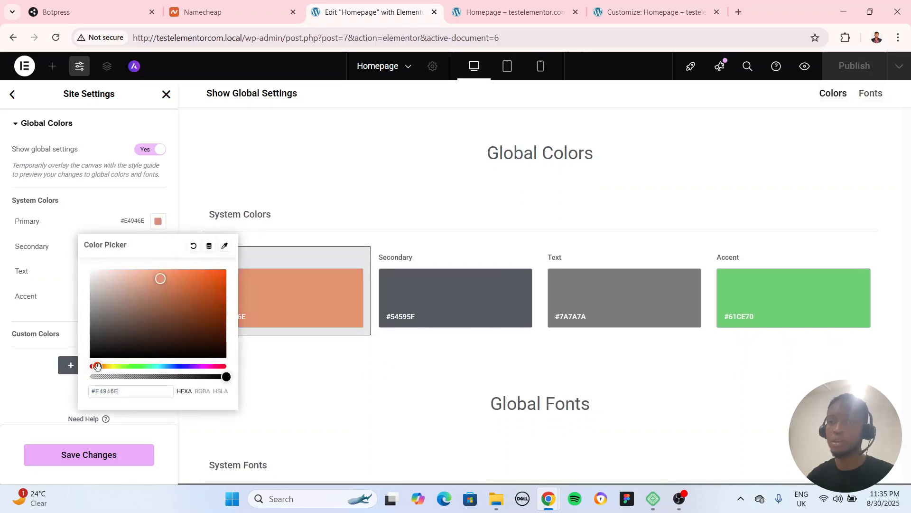
pyautogui.moveTo(161, 282); pyautogui.dragTo(227, 278)
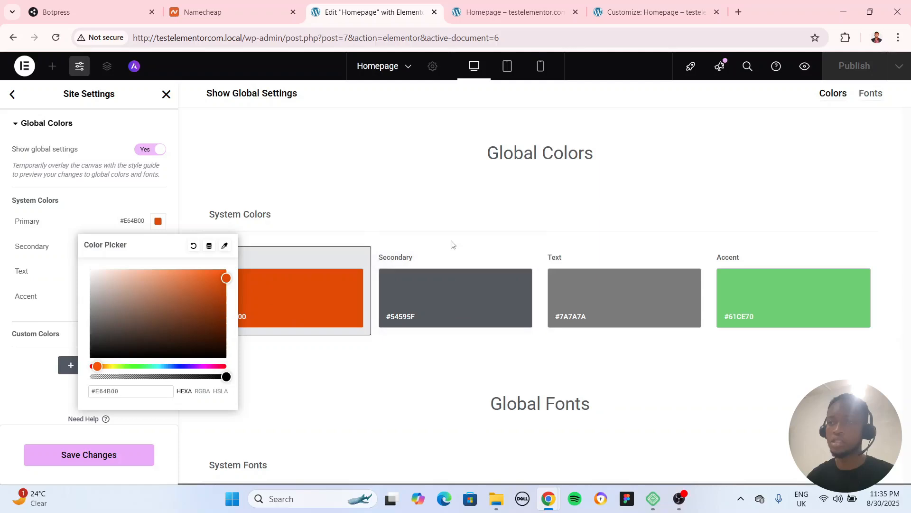
pyautogui.click(415, 276)
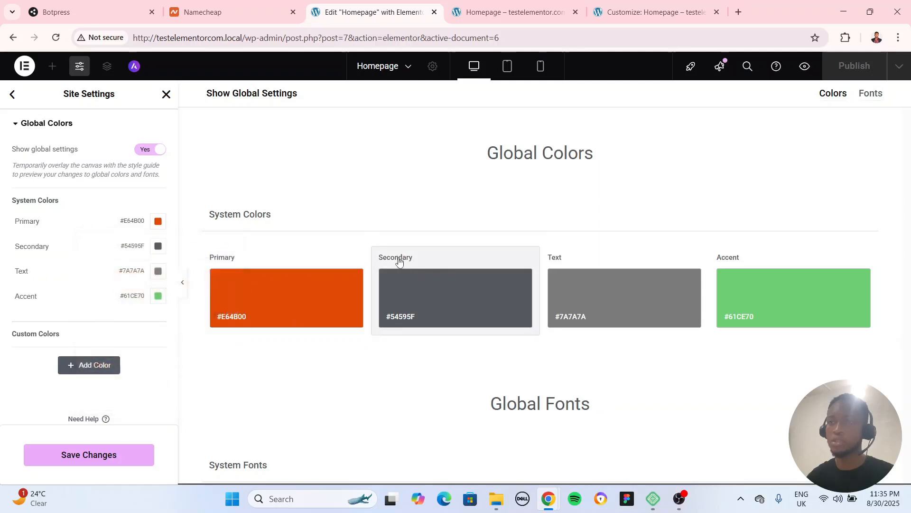
# Set the Secondary system color to blue #6299DB and the Text color to dark grey #474747
pyautogui.click(158, 246)
pyautogui.click(137, 347)
pyautogui.moveTo(142, 347); pyautogui.dragTo(166, 306)
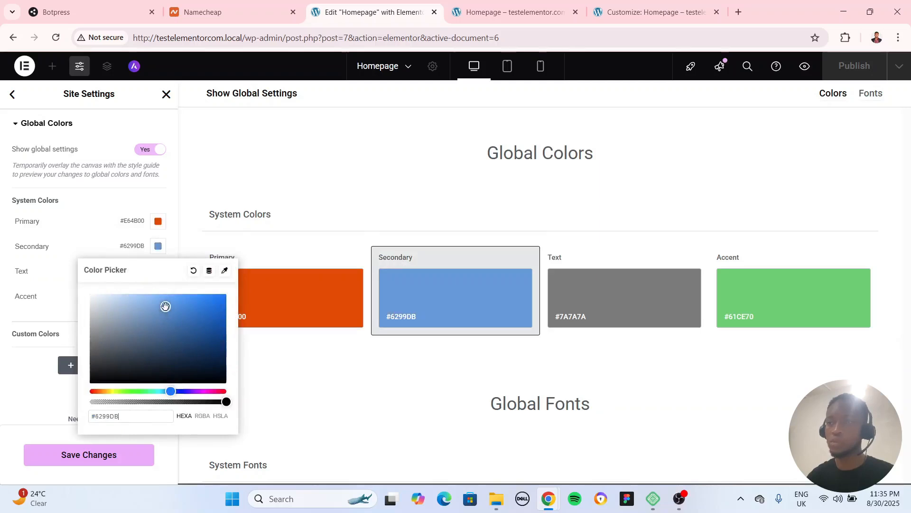
pyautogui.click(106, 246)
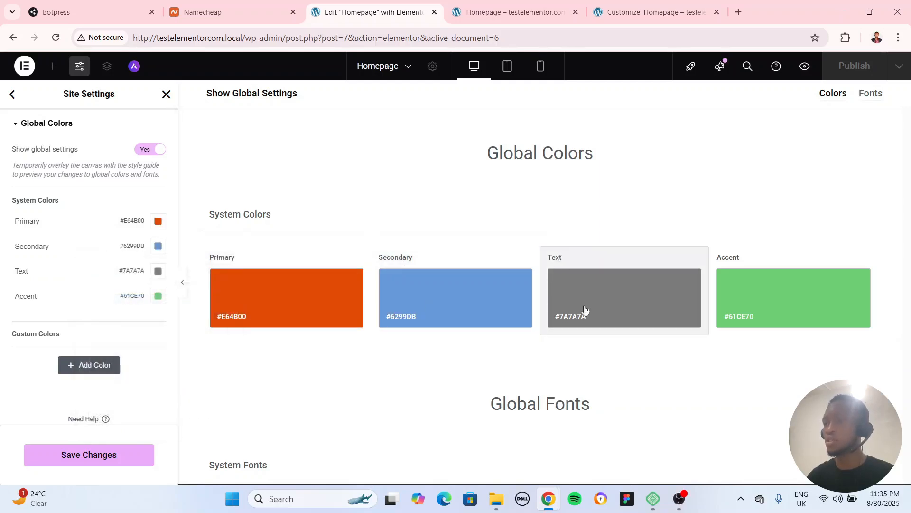
pyautogui.click(158, 270)
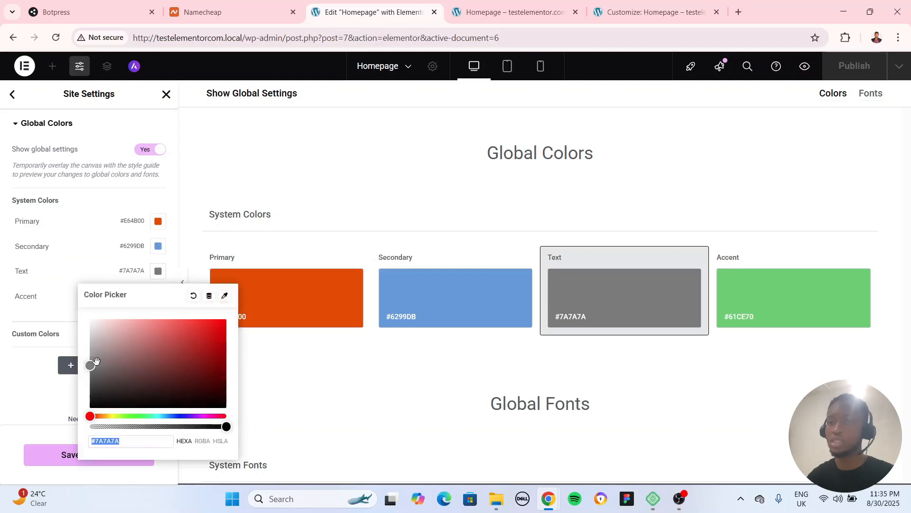
pyautogui.moveTo(92, 365); pyautogui.dragTo(90, 383)
# Set the Accent system color to yellow #F0DE00 and save the global color changes when leaving Global Colors
pyautogui.click(780, 295)
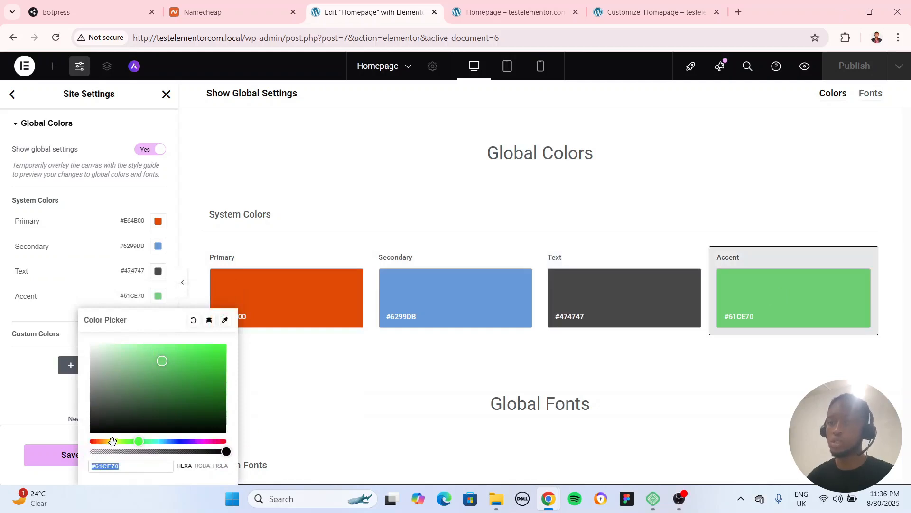
pyautogui.click(113, 441)
pyautogui.moveTo(162, 360); pyautogui.dragTo(243, 360)
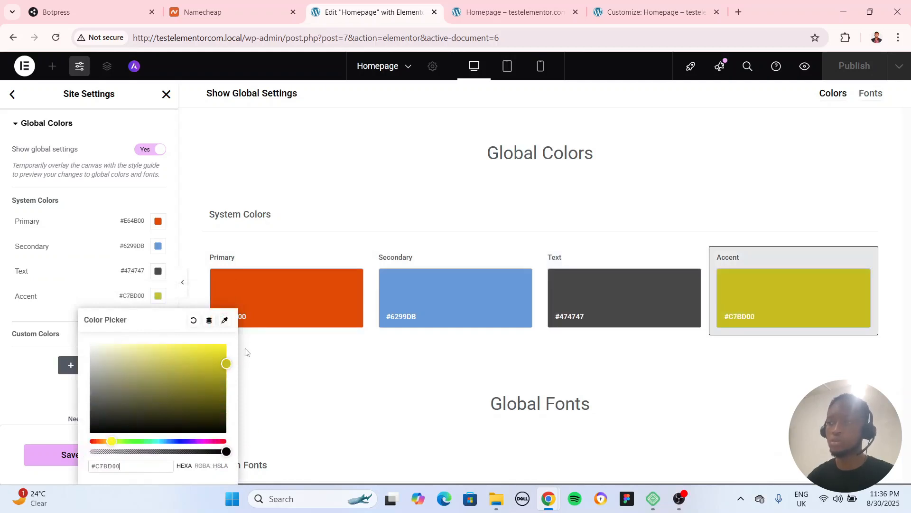
pyautogui.moveTo(122, 421); pyautogui.dragTo(110, 441)
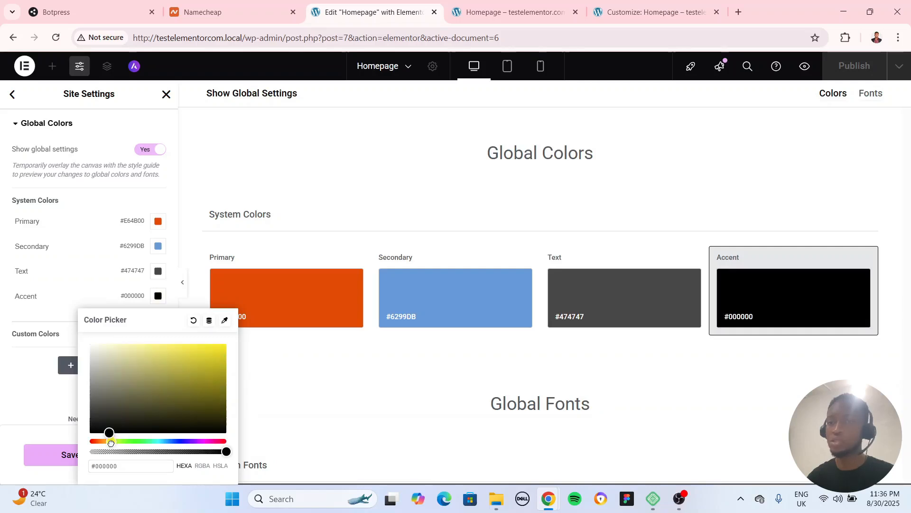
pyautogui.moveTo(171, 383); pyautogui.dragTo(233, 353)
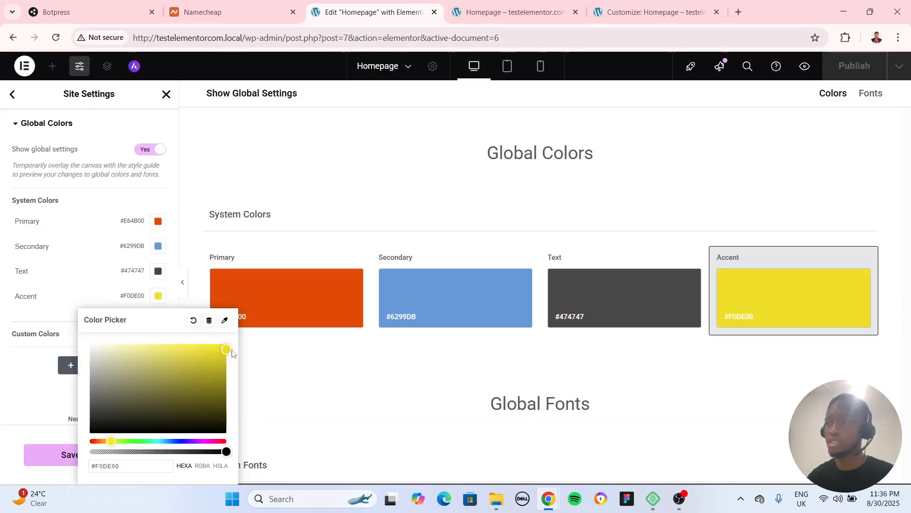
pyautogui.click(62, 287)
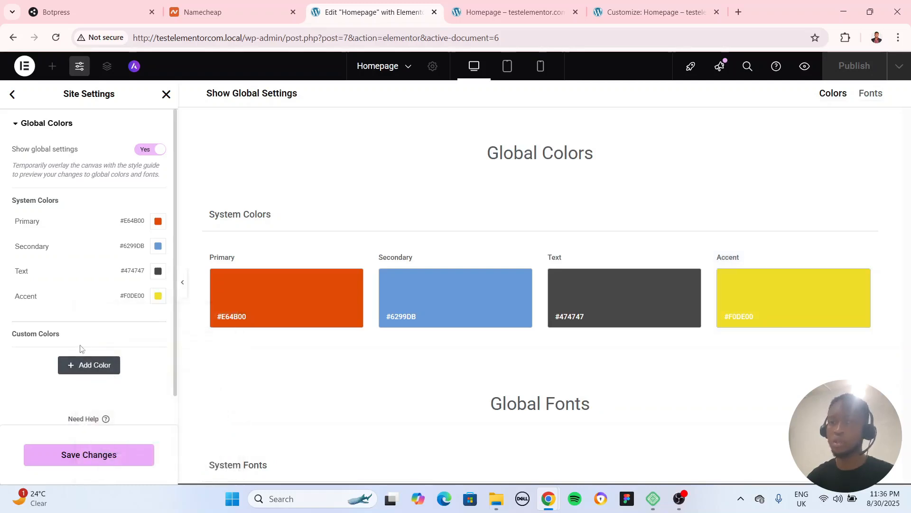
pyautogui.click(13, 95)
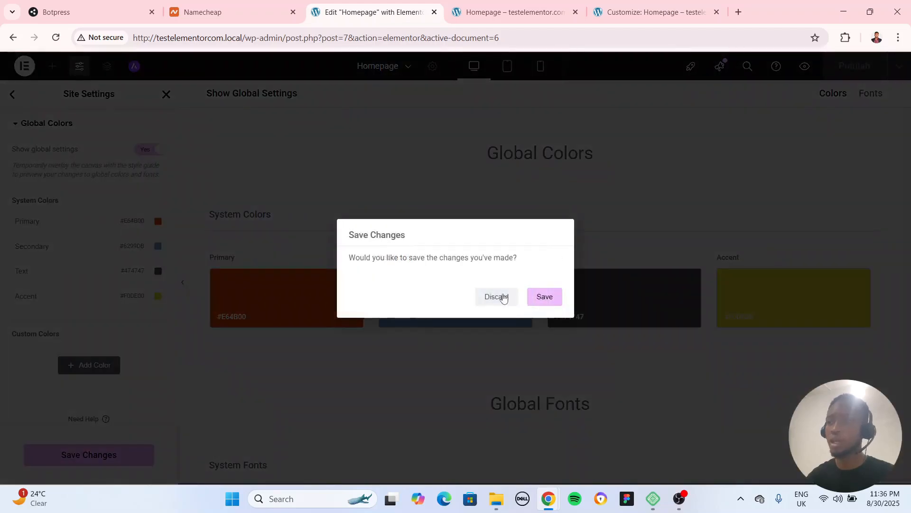
pyautogui.click(545, 297)
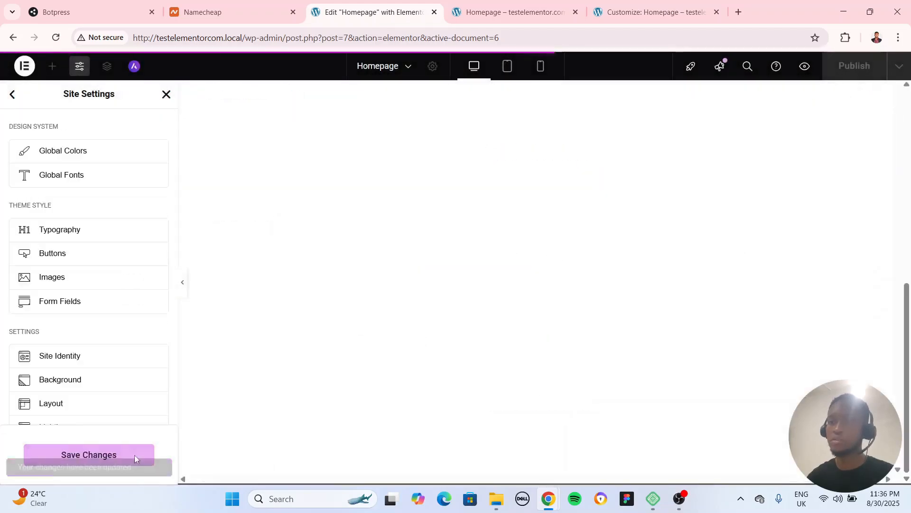
# Look through the Global Fonts settings and the Primary font's family options, leaving without saving any changes
pyautogui.click(74, 181)
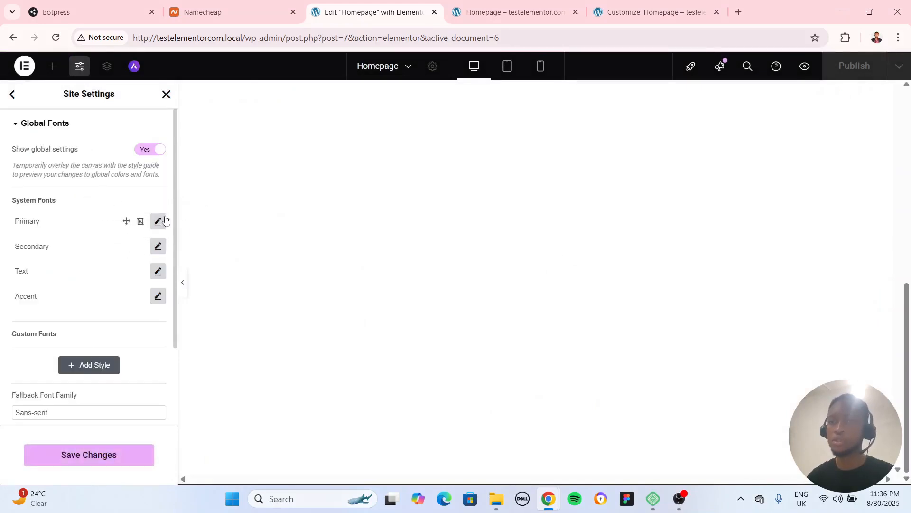
pyautogui.click(157, 222)
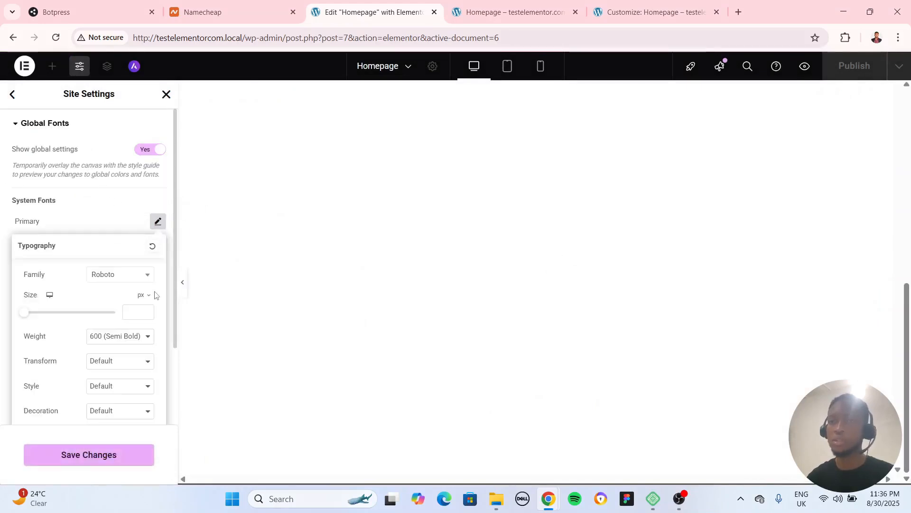
pyautogui.click(99, 279)
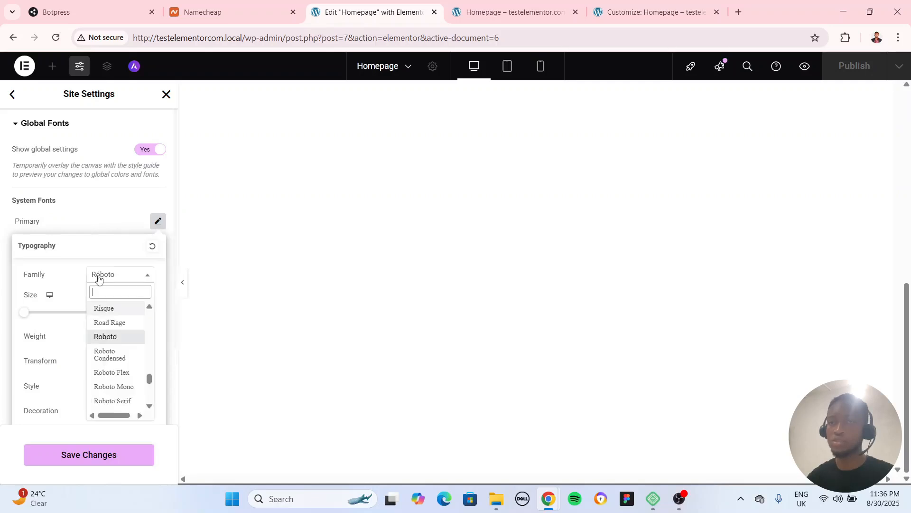
pyautogui.click(74, 281)
pyautogui.click(99, 213)
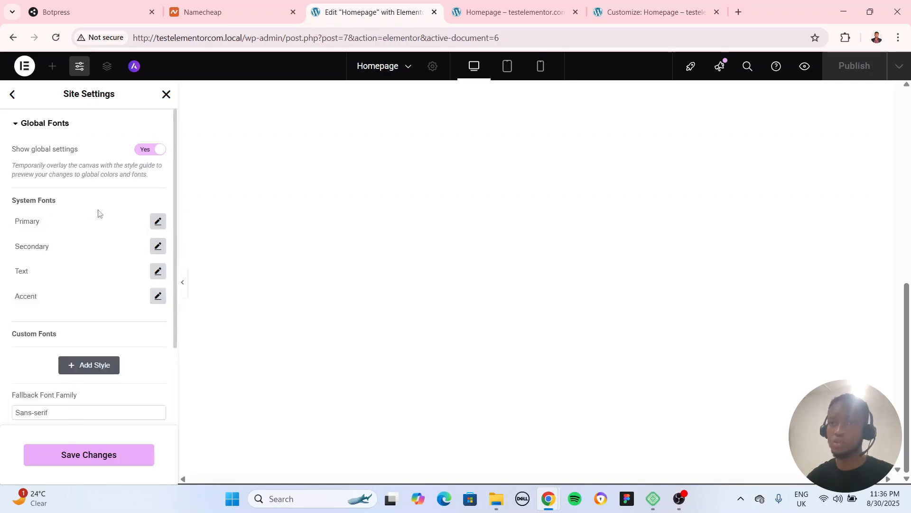
pyautogui.scroll(-2, 62, 266)
pyautogui.scroll(2, 85, 319)
pyautogui.click(12, 95)
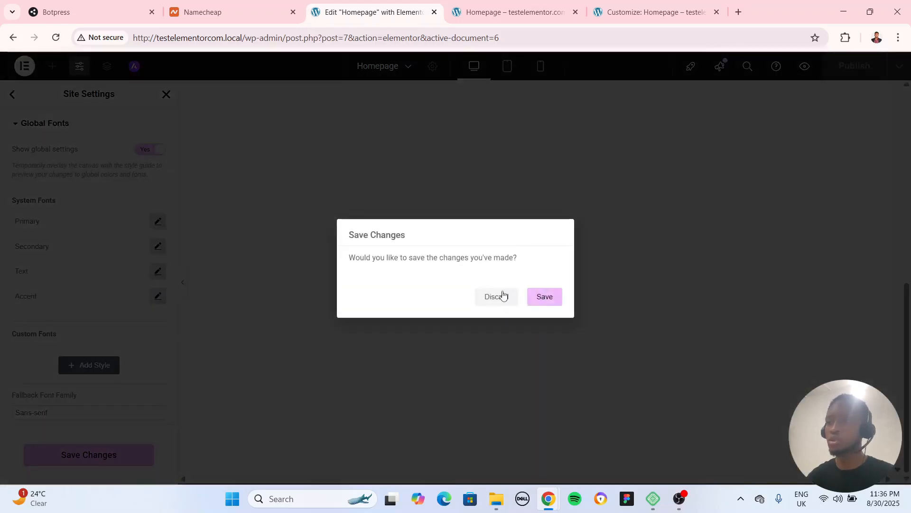
pyautogui.click(503, 297)
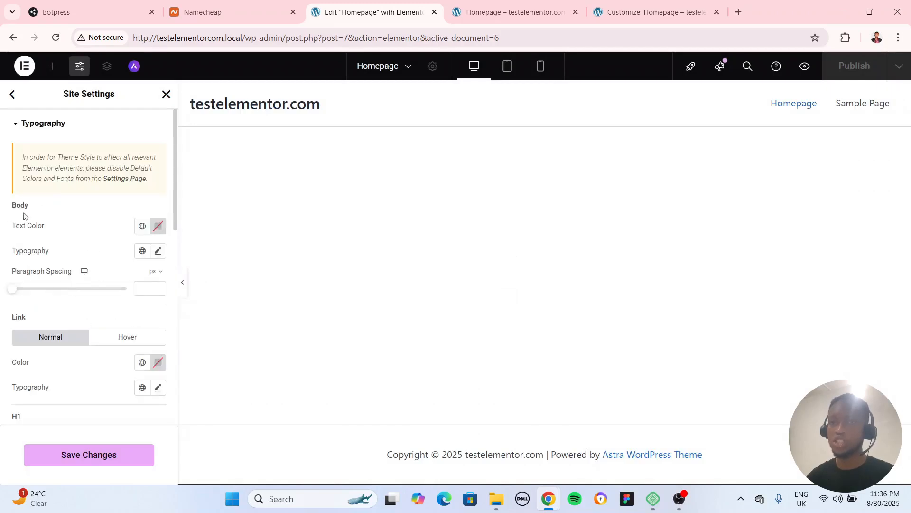
# Look through the Typography theme style settings for body text, links and headings, and return to the Site Settings overview
pyautogui.scroll(-5, 22, 361)
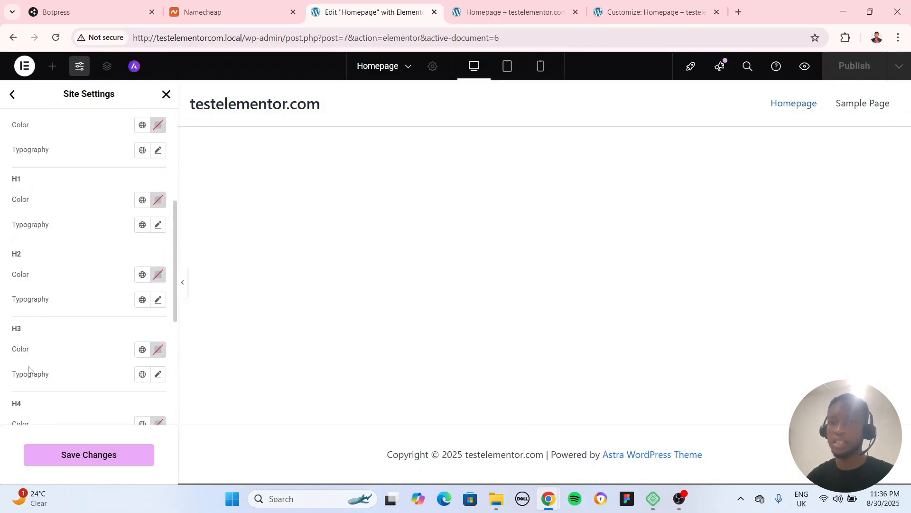
pyautogui.scroll(-4, 52, 325)
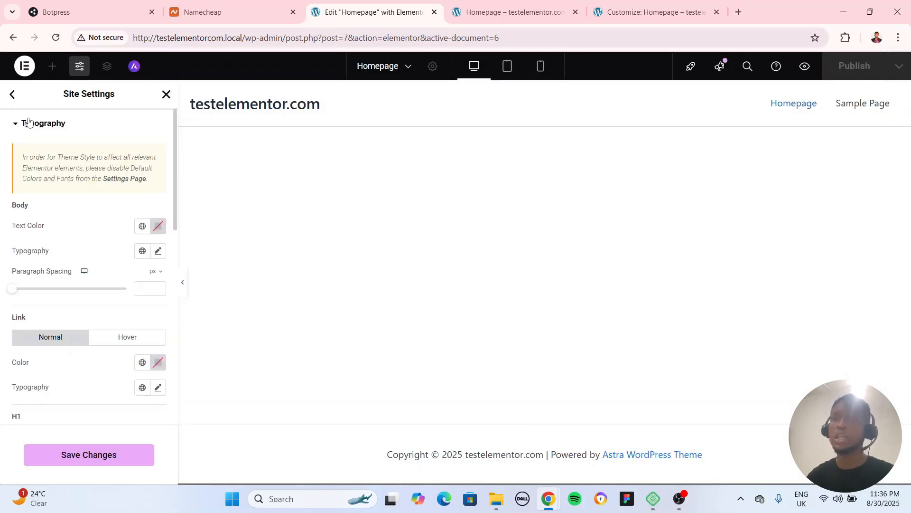
pyautogui.click(12, 94)
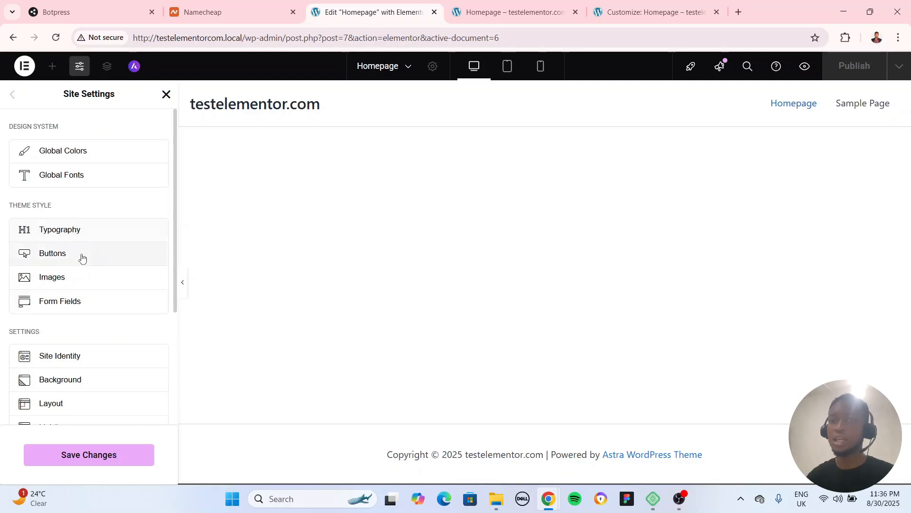
# Examine the Buttons theme style settings, including the typography options, and go back without changing anything
pyautogui.click(82, 258)
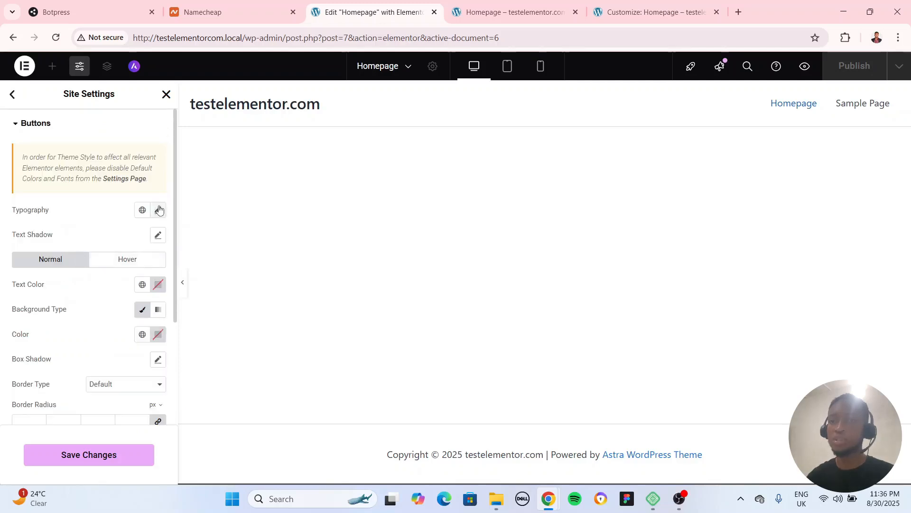
pyautogui.click(158, 210)
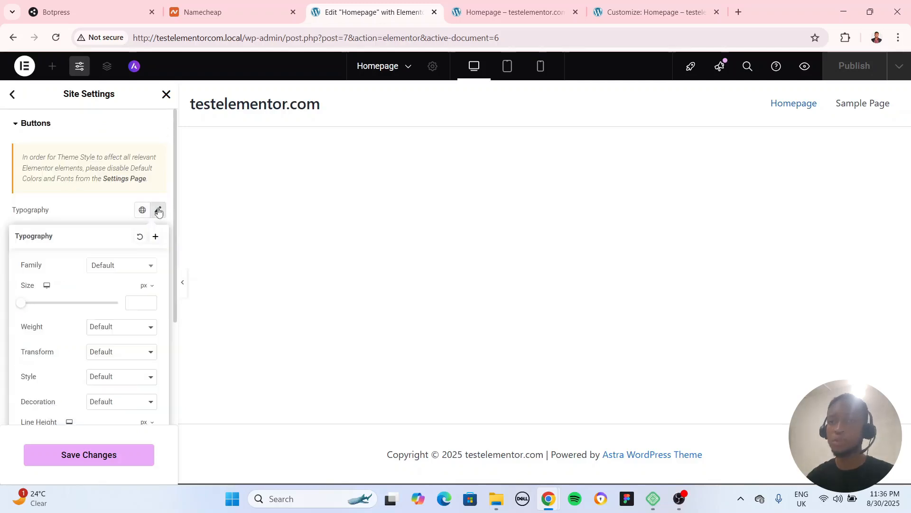
pyautogui.click(96, 218)
pyautogui.scroll(-3, 100, 308)
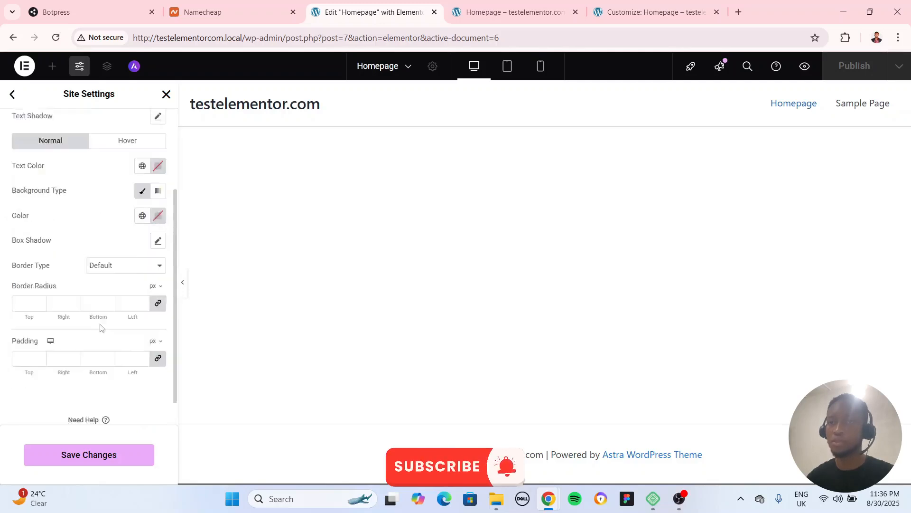
pyautogui.scroll(3, 101, 331)
pyautogui.click(12, 94)
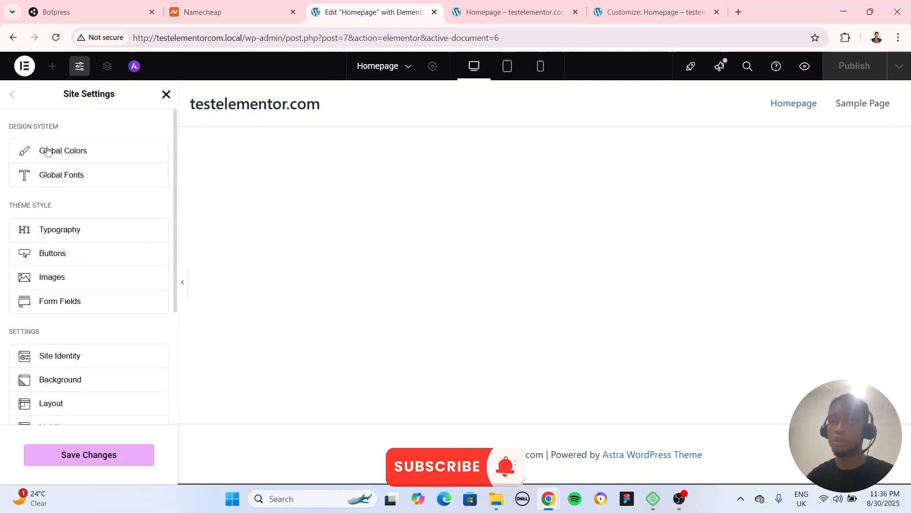
# Review the remaining Site Settings categories and leave Site Settings, choosing to save before returning to the Homepage editor
pyautogui.scroll(-3, 86, 316)
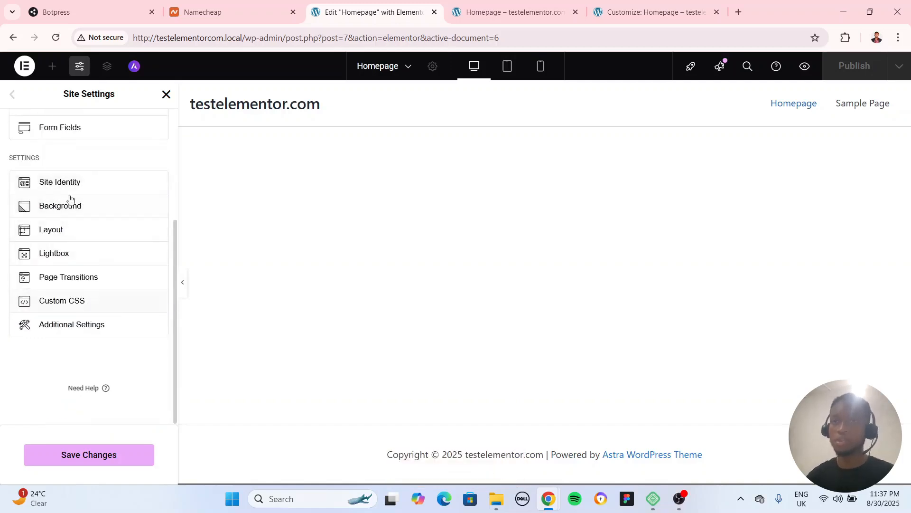
pyautogui.scroll(3, 71, 204)
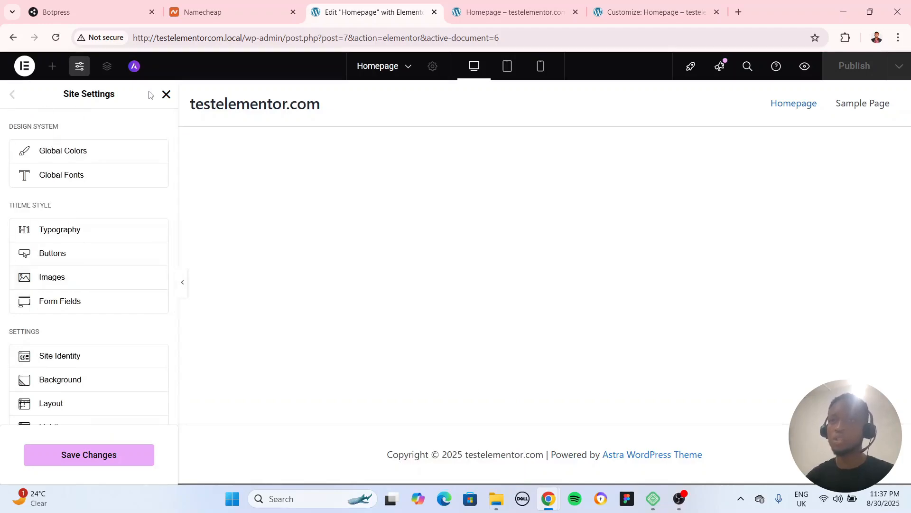
pyautogui.click(166, 94)
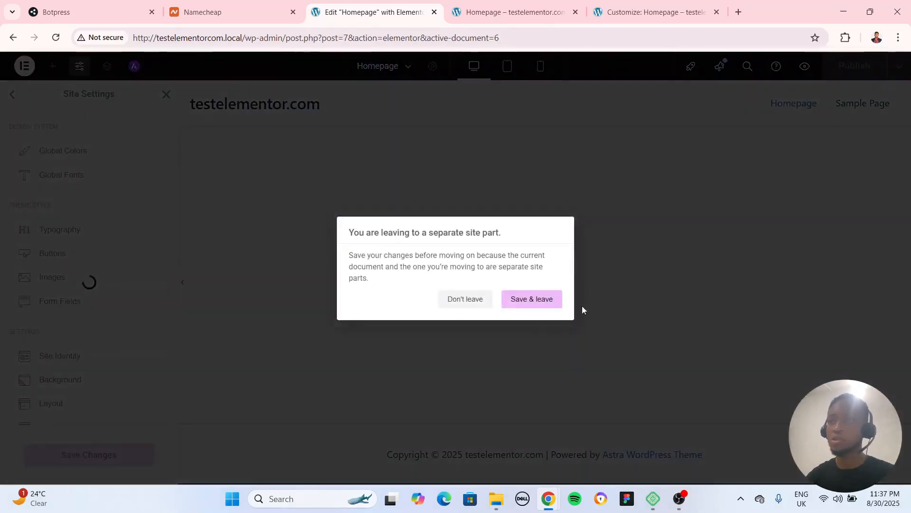
pyautogui.click(534, 299)
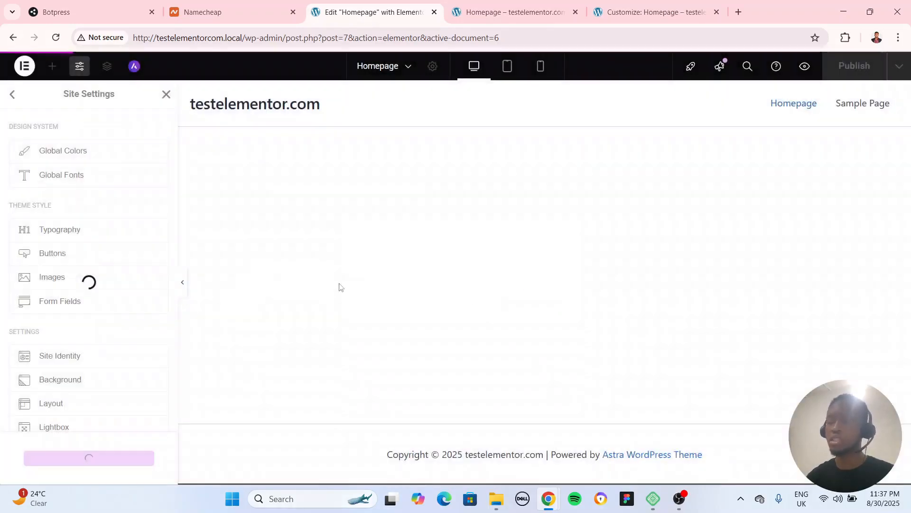
# View the Homepage's Structure overview and the list for switching or adding pages, closing both without changes
pyautogui.click(108, 68)
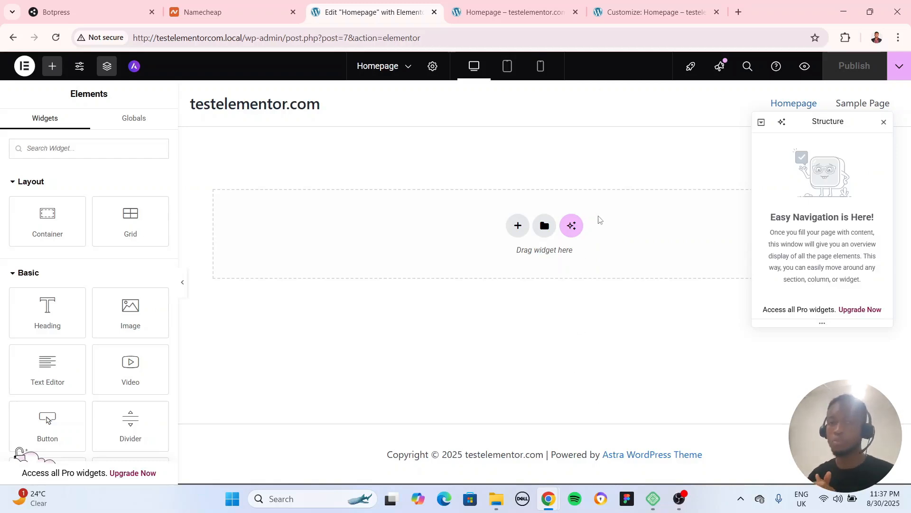
pyautogui.click(884, 122)
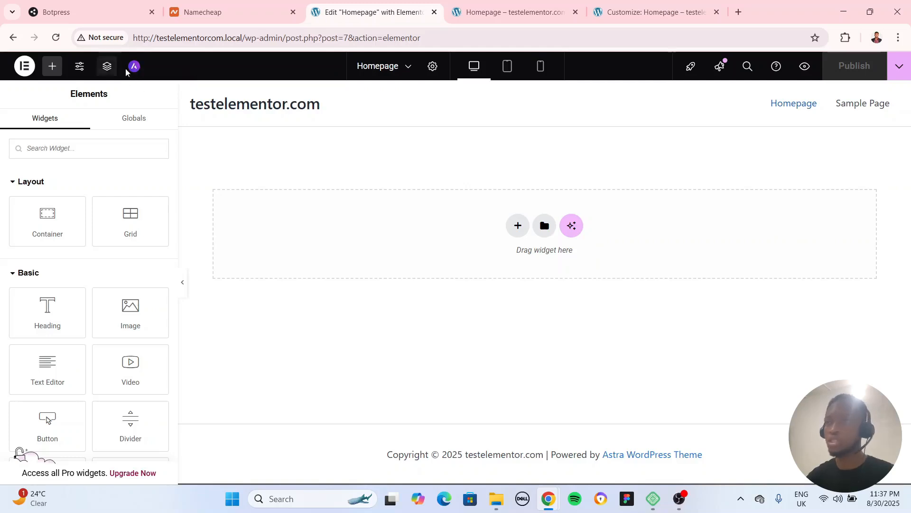
pyautogui.click(409, 69)
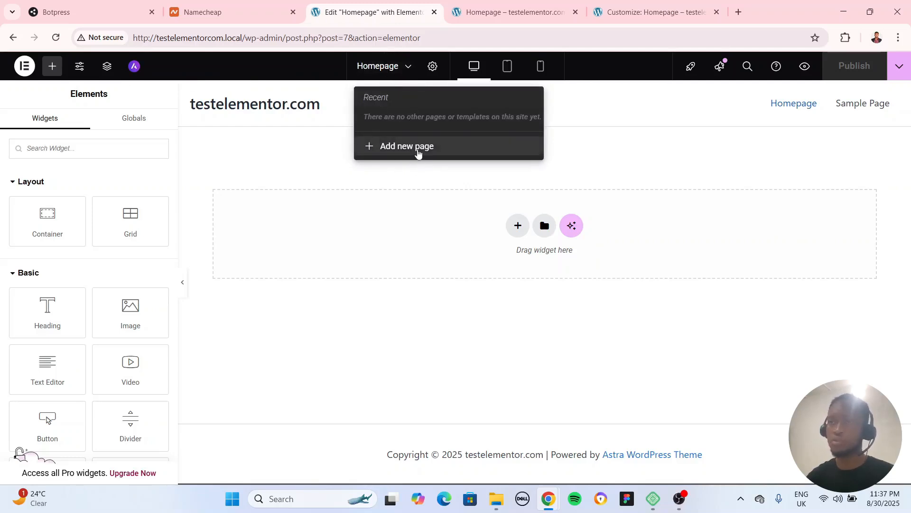
pyautogui.click(395, 173)
# Set the Homepage's page layout to Elementor Full Width in the Page Settings
pyautogui.click(433, 65)
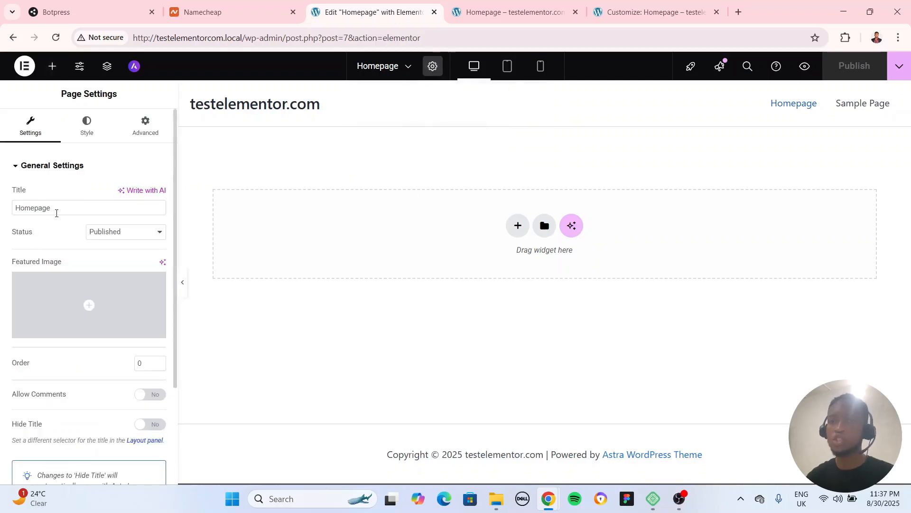
pyautogui.click(131, 237)
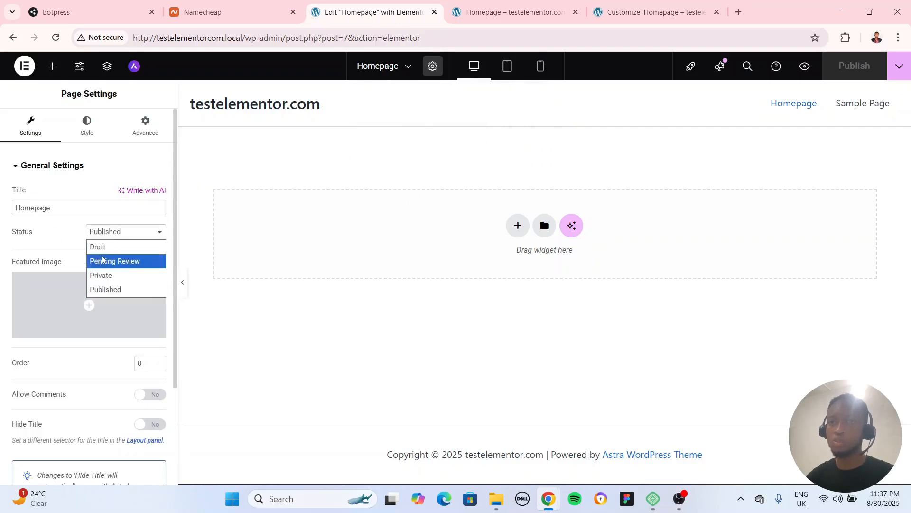
pyautogui.click(49, 231)
pyautogui.scroll(-3, 118, 245)
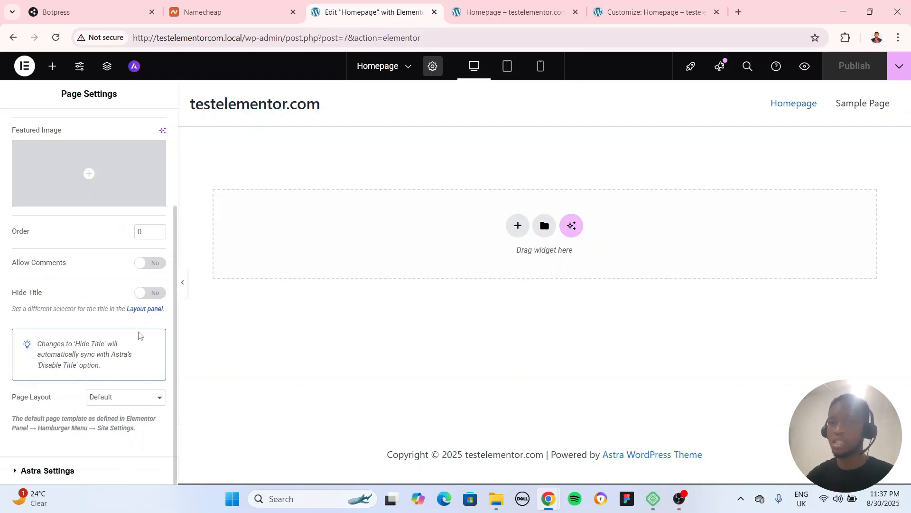
pyautogui.click(118, 397)
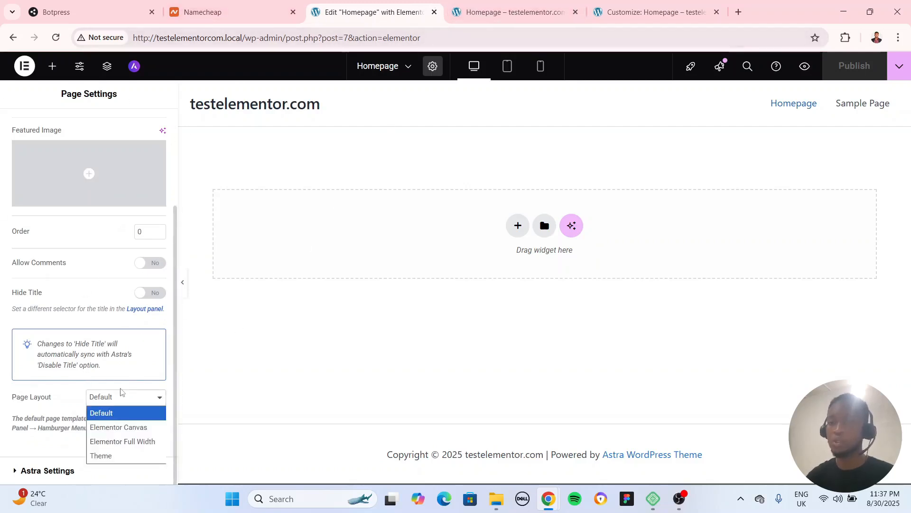
pyautogui.click(122, 444)
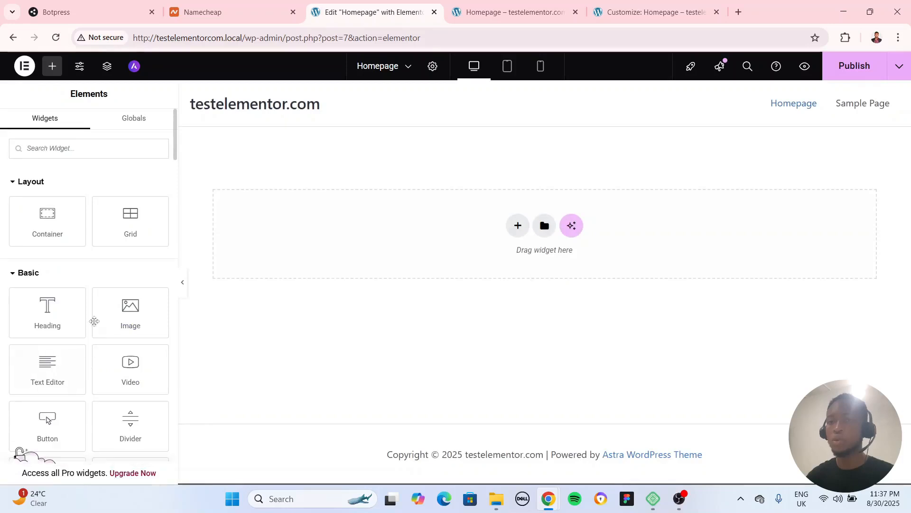
# Look through the Homepage's Astra Settings for container and sidebar layout, and return to its General Settings
pyautogui.click(432, 66)
pyautogui.scroll(-3, 43, 365)
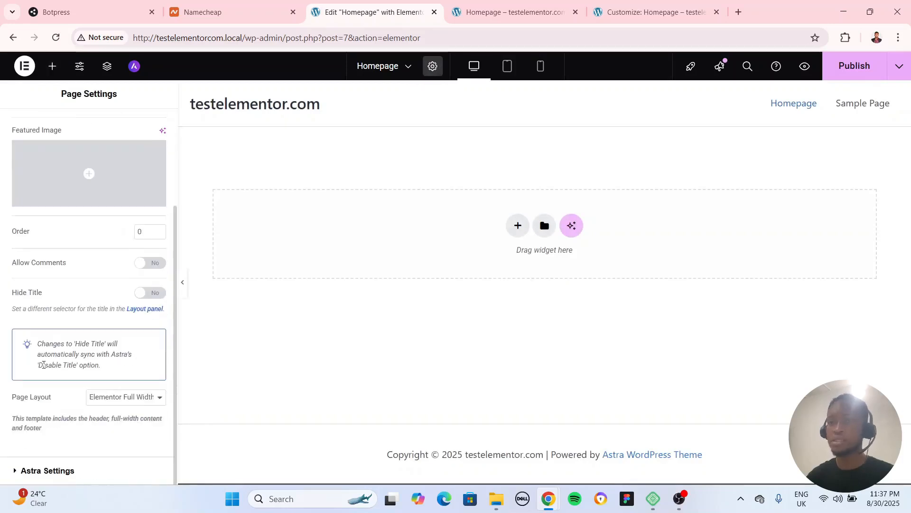
pyautogui.click(48, 471)
pyautogui.scroll(-3, 98, 305)
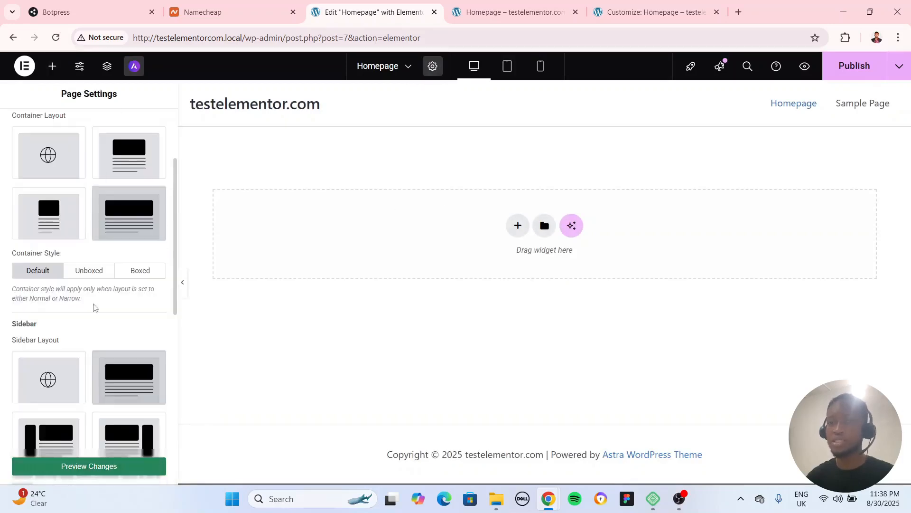
pyautogui.scroll(3, 97, 301)
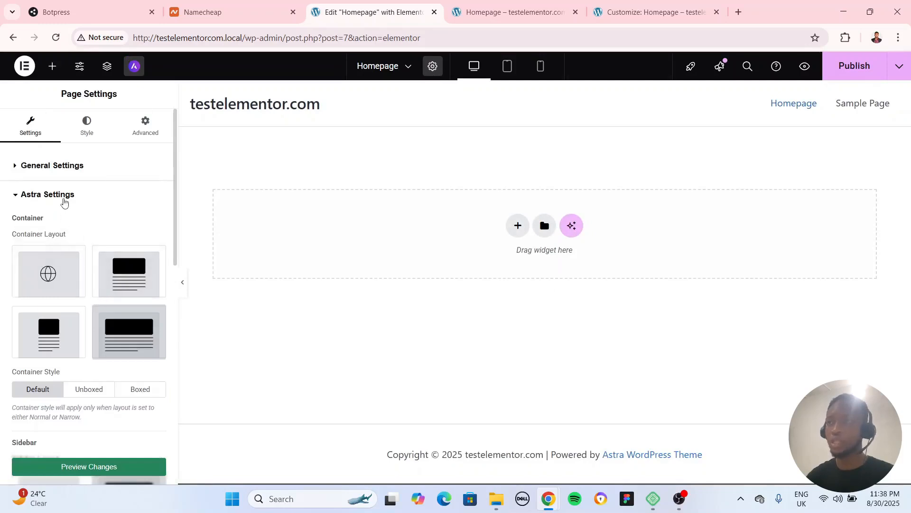
pyautogui.click(47, 195)
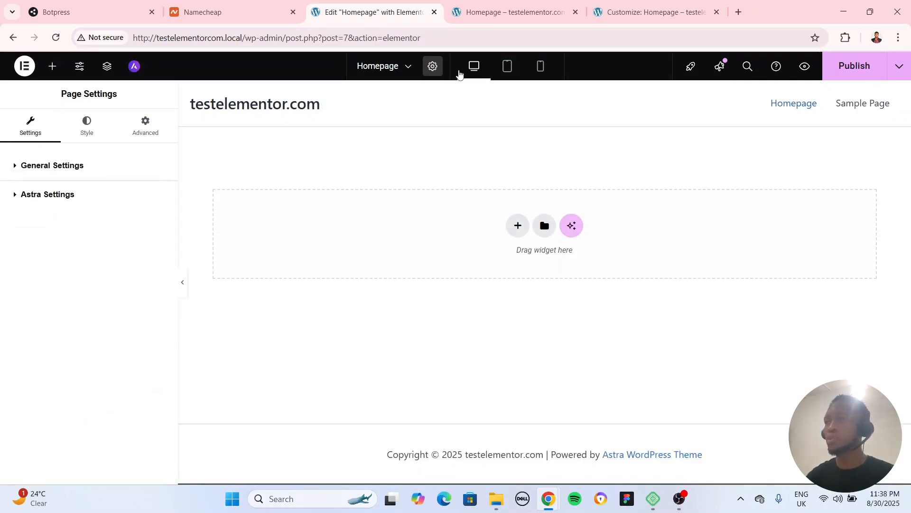
pyautogui.click(52, 169)
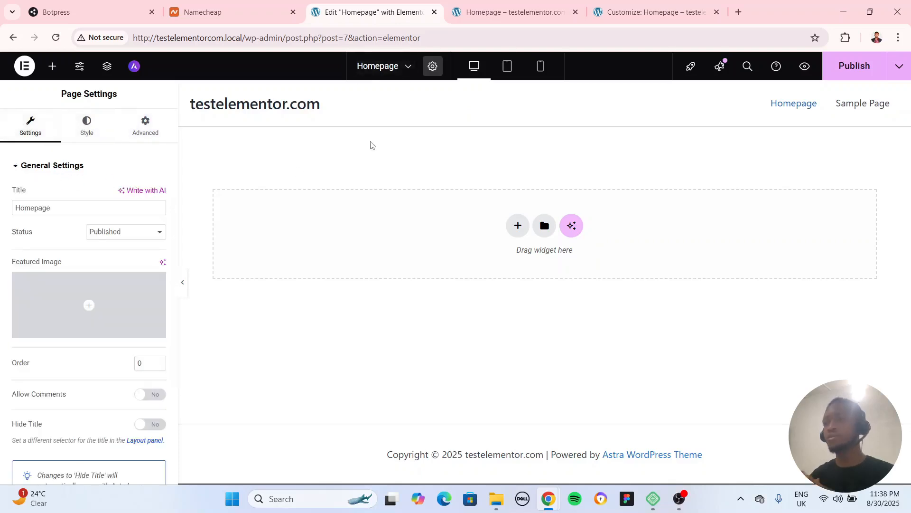
# Preview the Homepage in tablet and mobile views, open and close the mobile navigation menu, and return to desktop view
pyautogui.click(506, 70)
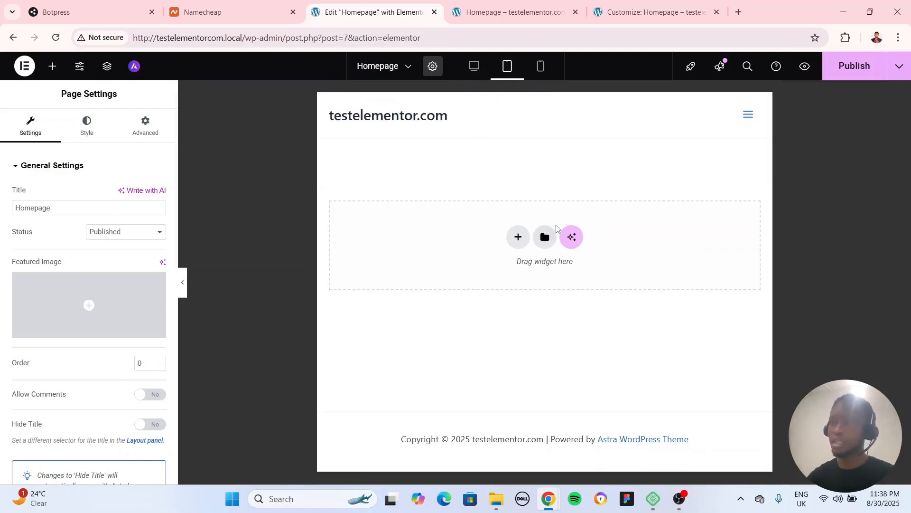
pyautogui.click(540, 67)
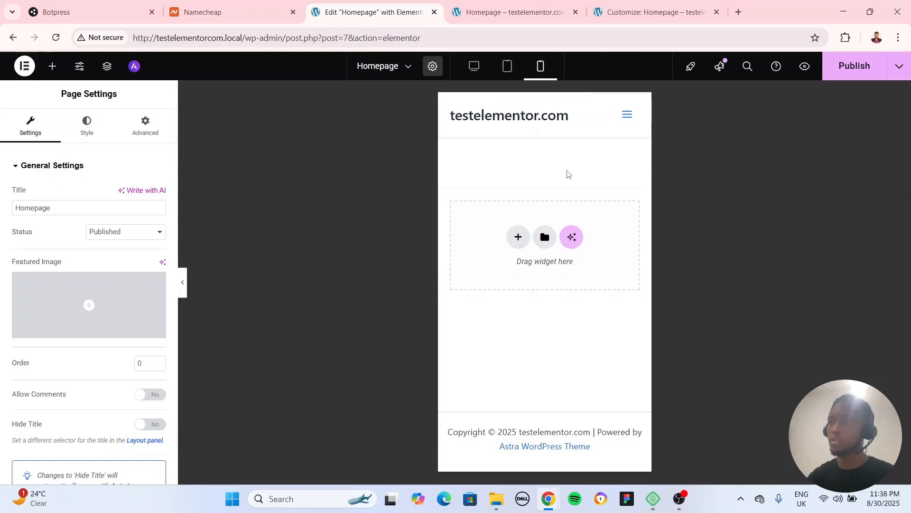
pyautogui.click(629, 115)
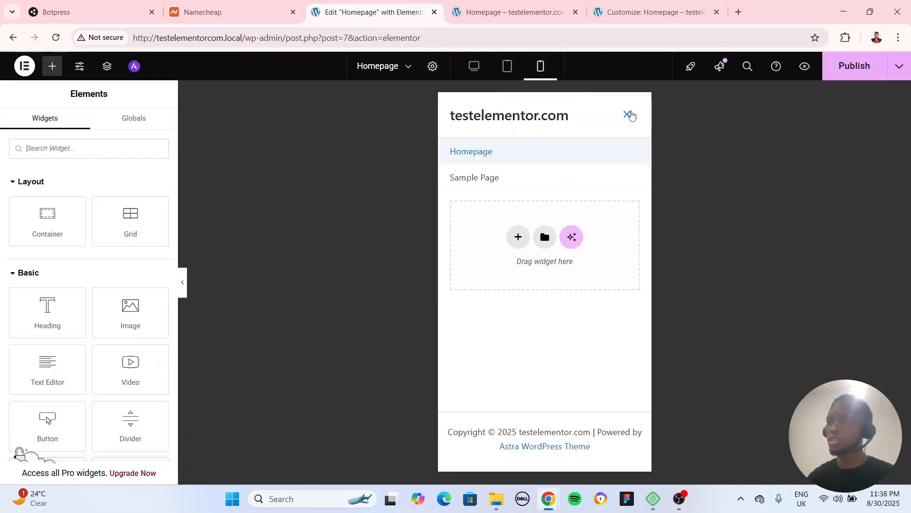
pyautogui.click(631, 116)
pyautogui.click(632, 115)
pyautogui.click(628, 115)
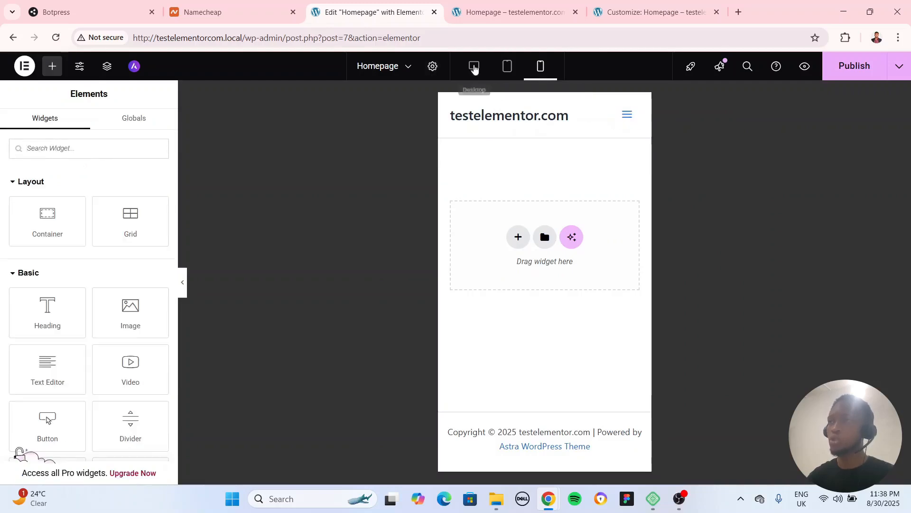
pyautogui.click(474, 67)
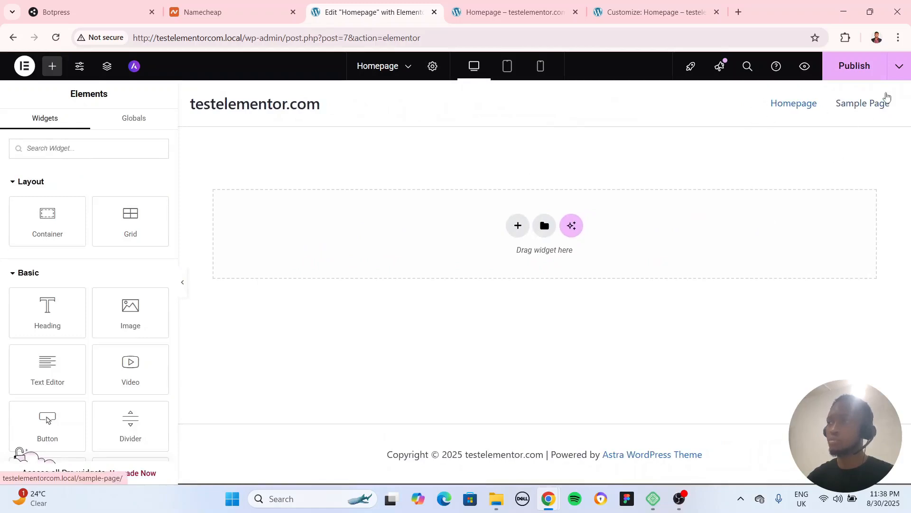
# Check the collapsed navigation menu in mobile view once more and switch back to desktop view
pyautogui.click(540, 66)
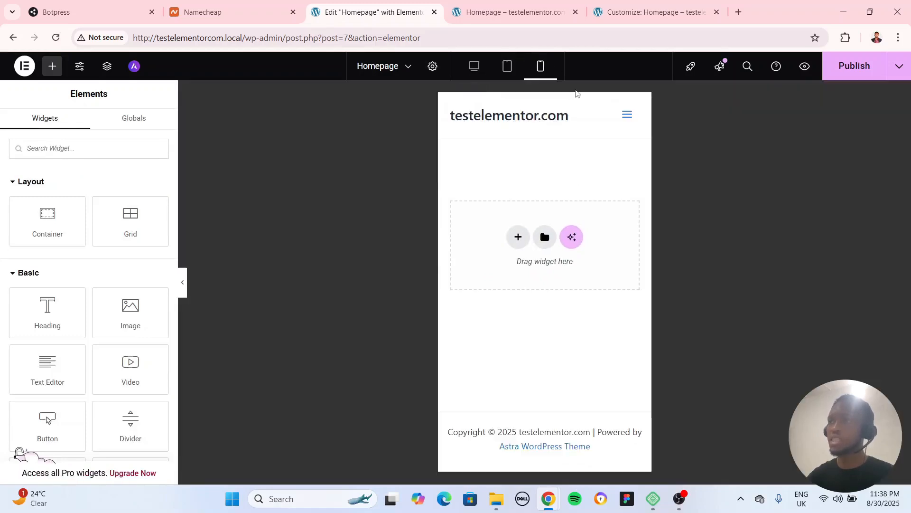
pyautogui.click(628, 116)
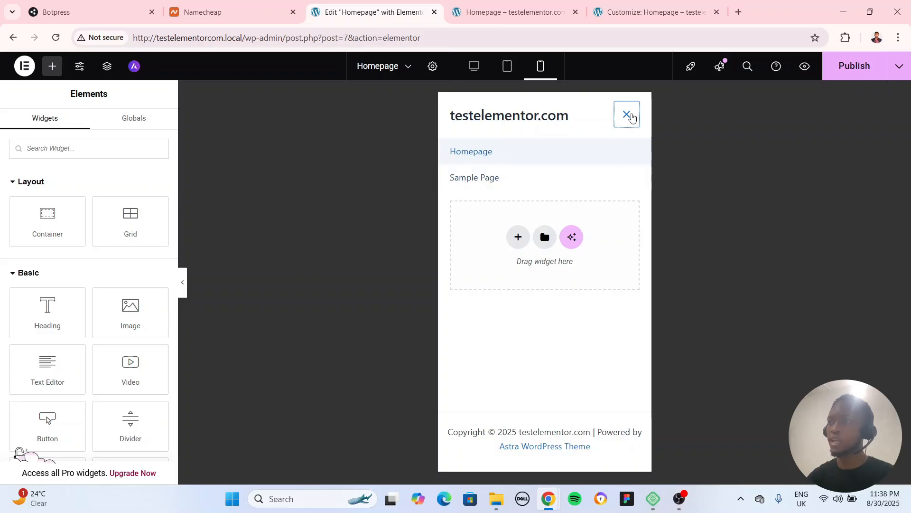
pyautogui.doubleClick(628, 117)
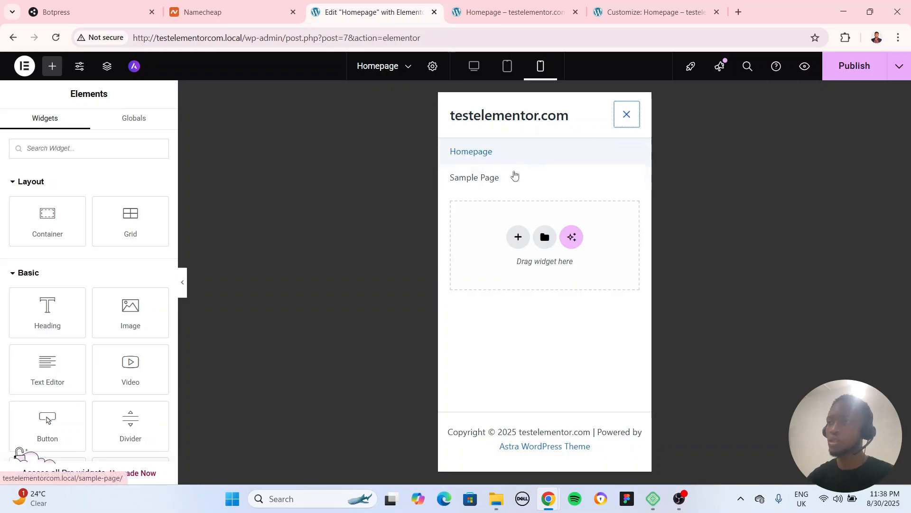
pyautogui.click(635, 119)
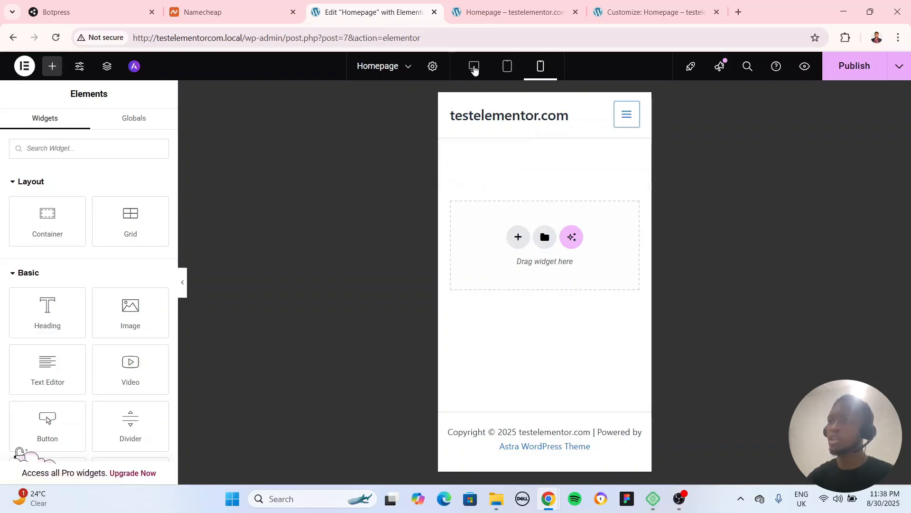
pyautogui.click(474, 67)
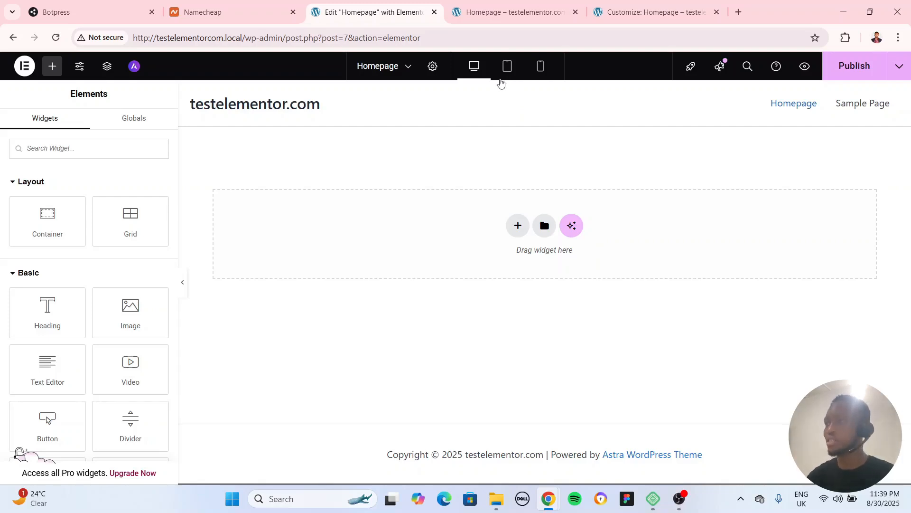
# Look at the editor's setup checklist, the What's New feed and the Finder search, closing each one
pyautogui.click(691, 70)
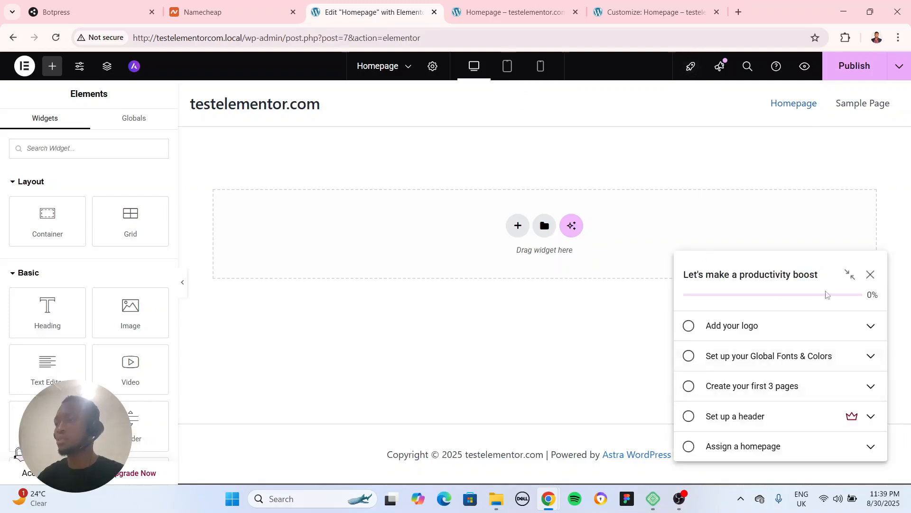
pyautogui.click(720, 67)
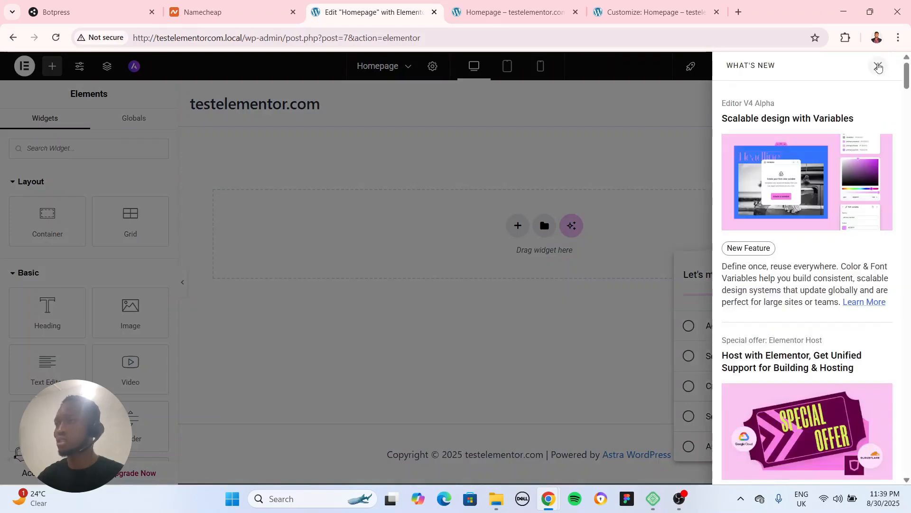
pyautogui.click(879, 67)
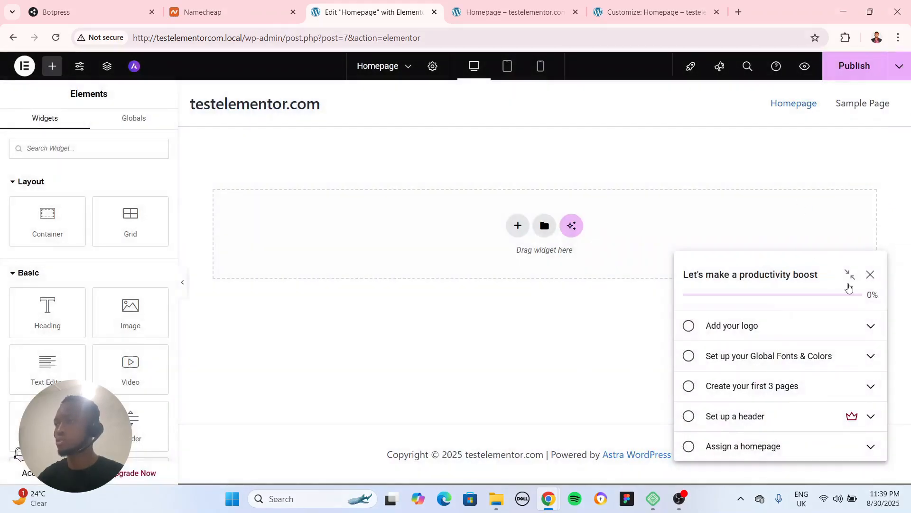
pyautogui.click(872, 274)
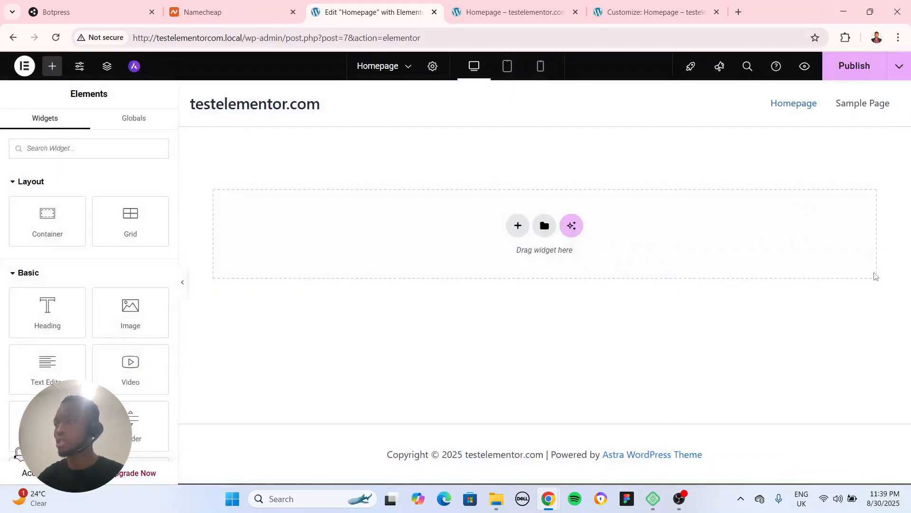
pyautogui.click(748, 66)
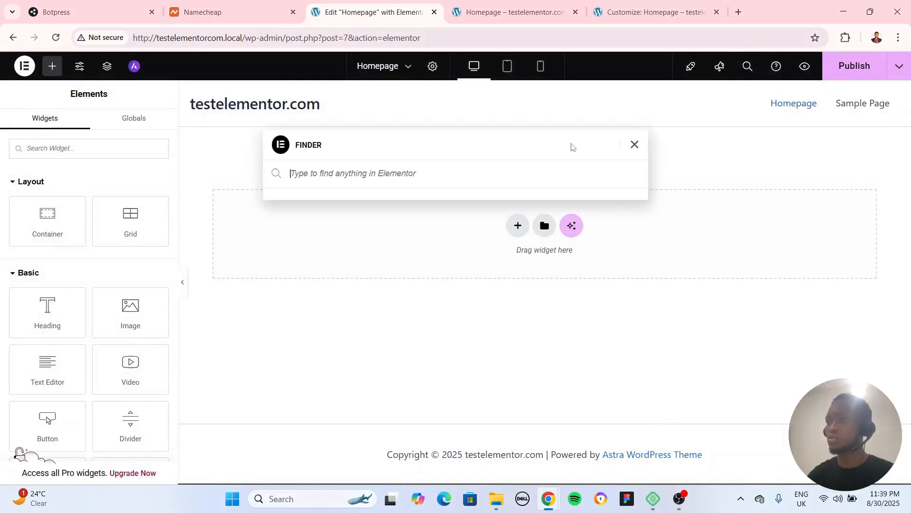
pyautogui.click(635, 145)
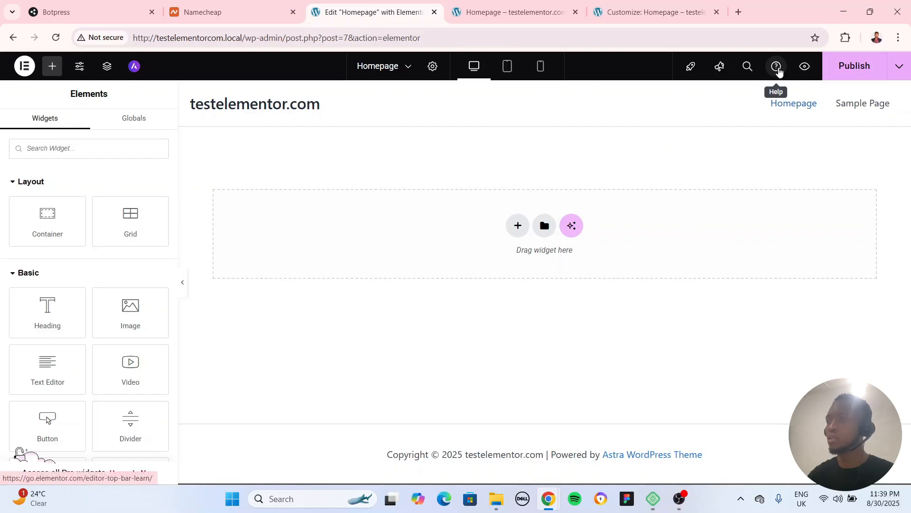
# Preview the Homepage's unpublished changes, compare them with the reloaded live Homepage, and return to the Elementor editor
pyautogui.click(806, 68)
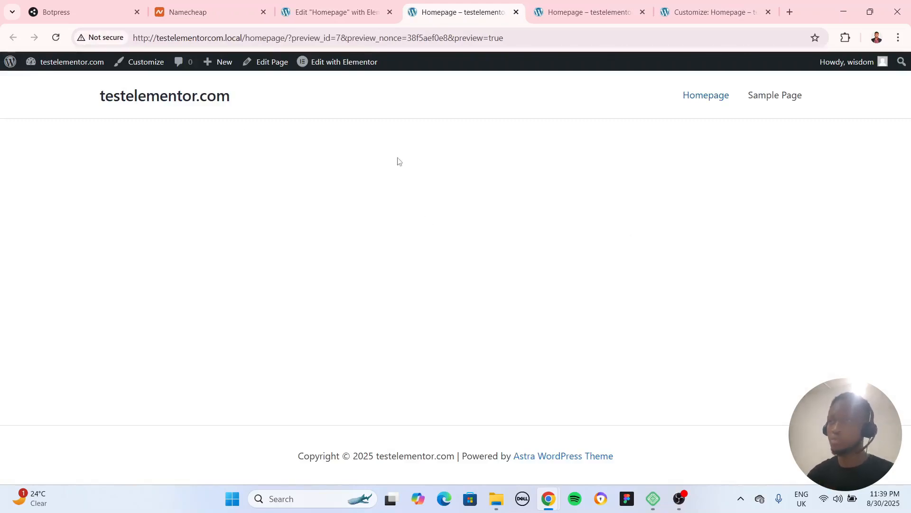
pyautogui.click(516, 12)
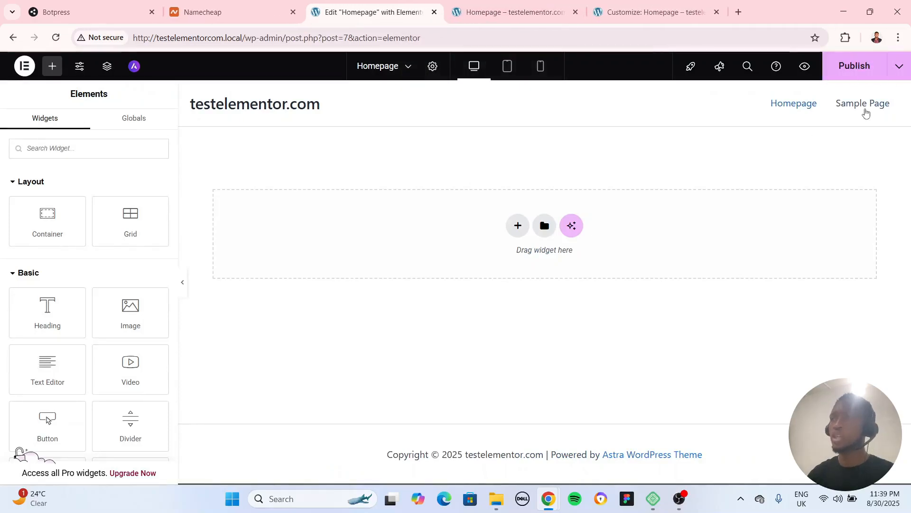
pyautogui.click(515, 12)
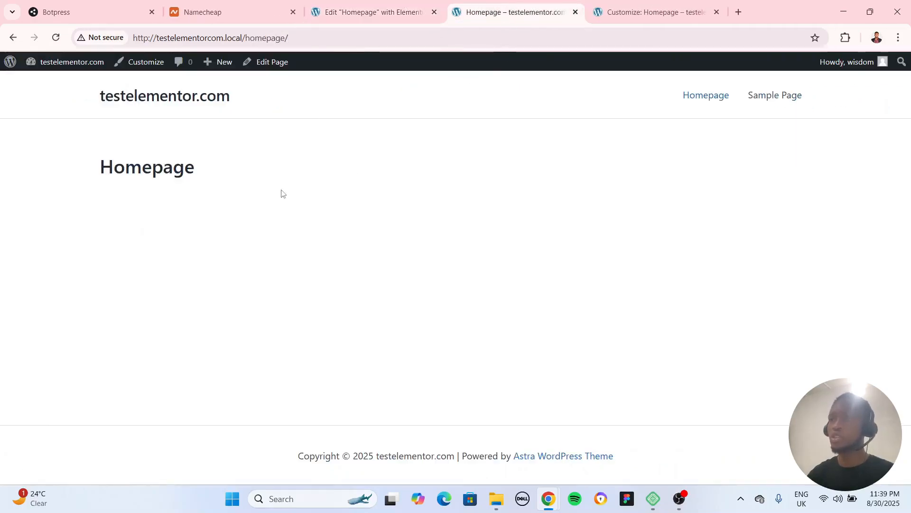
pyautogui.click(372, 12)
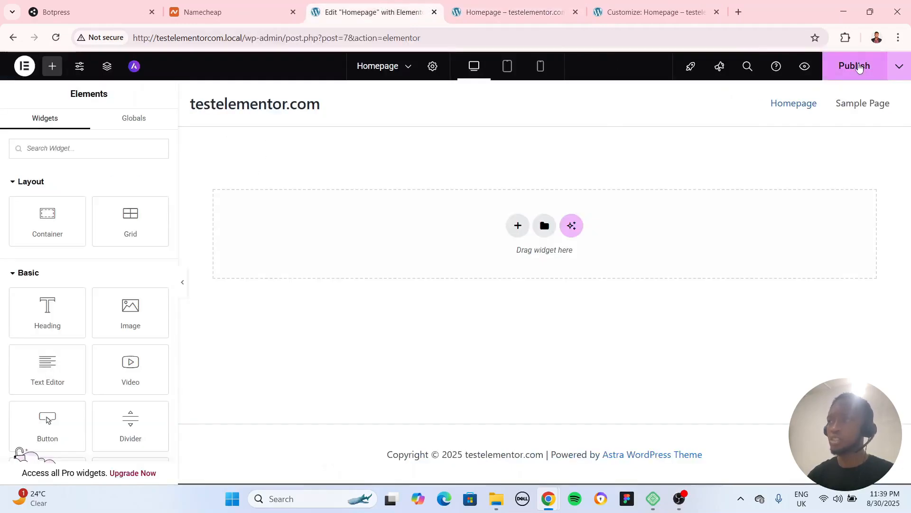
pyautogui.click(515, 11)
pyautogui.click(56, 38)
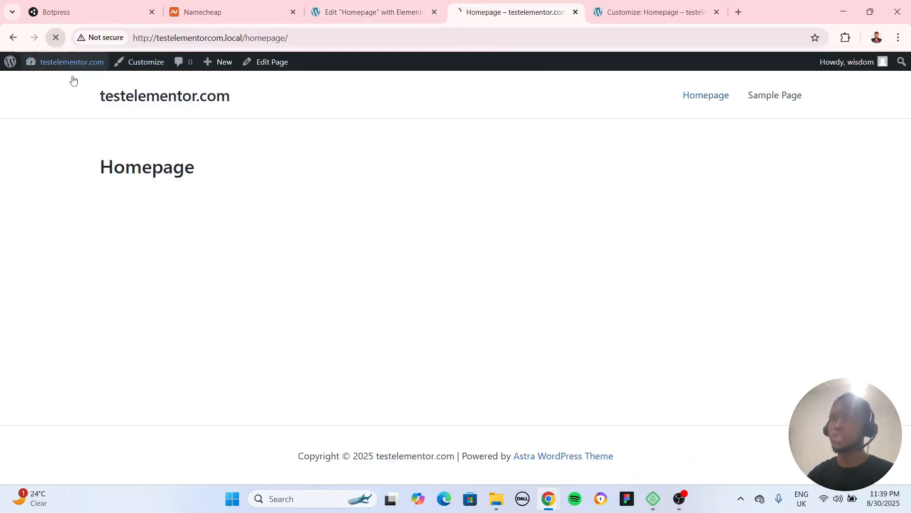
pyautogui.click(411, 17)
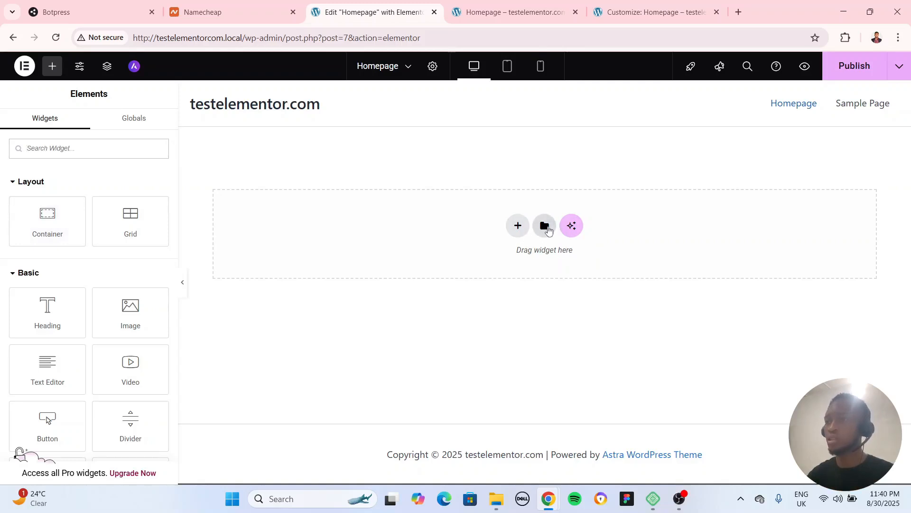
pyautogui.click(519, 227)
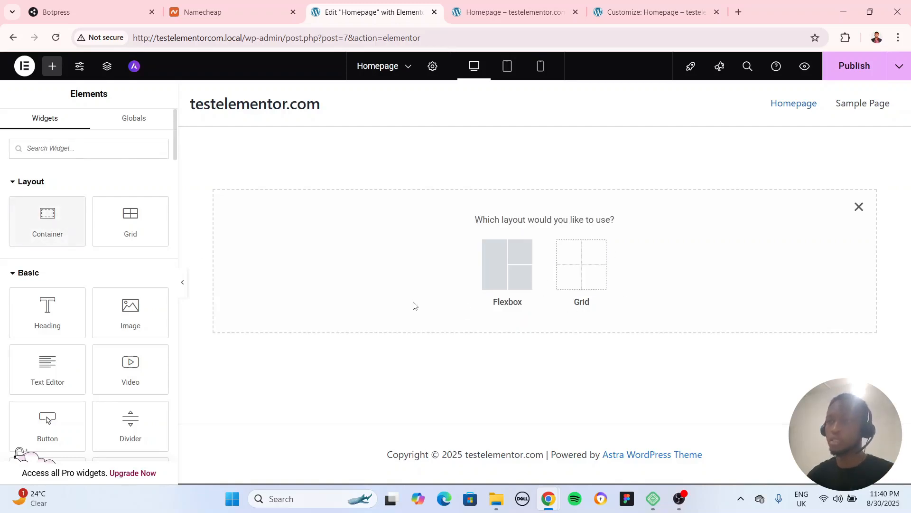
pyautogui.click(495, 275)
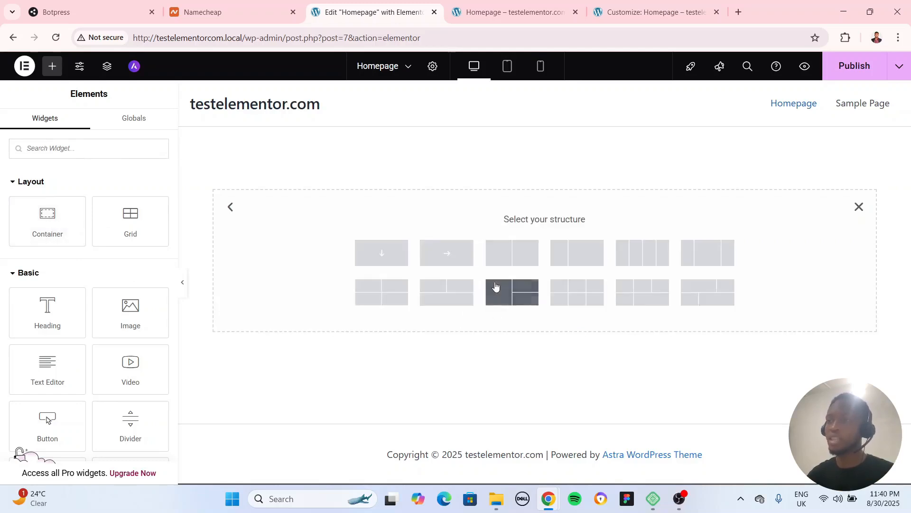
pyautogui.click(395, 263)
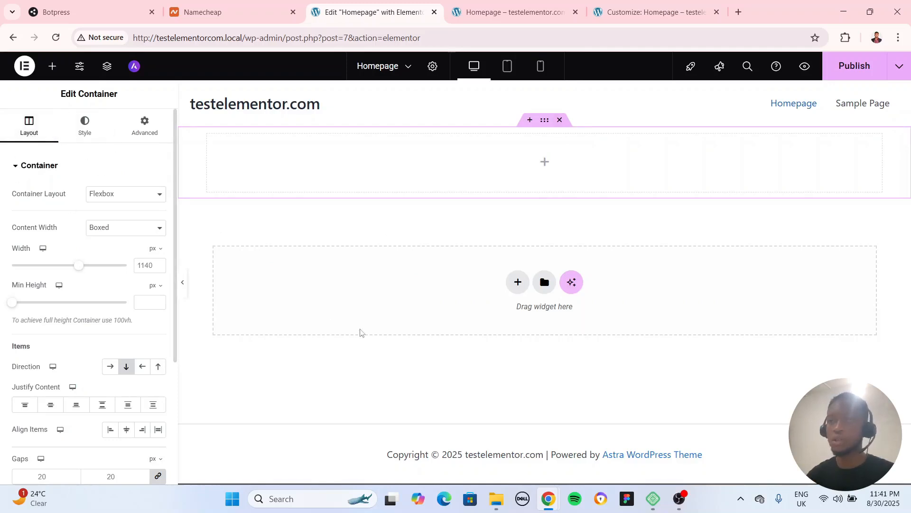
pyautogui.click(561, 120)
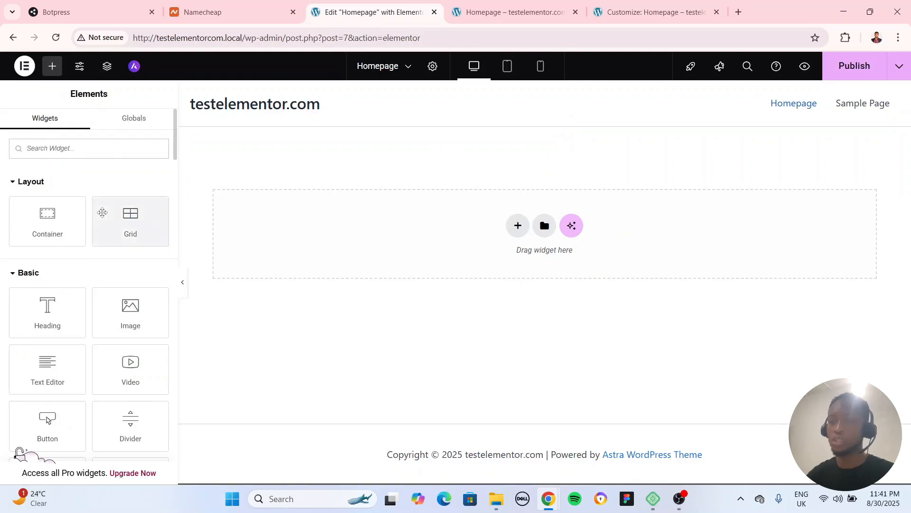
# Add a Flexbox container with the Direction Column structure to the Homepage
pyautogui.click(522, 230)
pyautogui.click(496, 256)
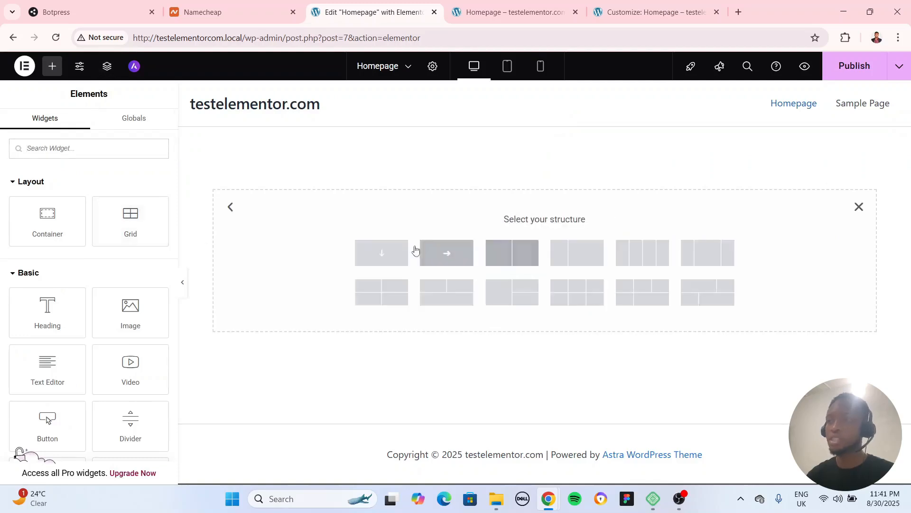
pyautogui.click(367, 255)
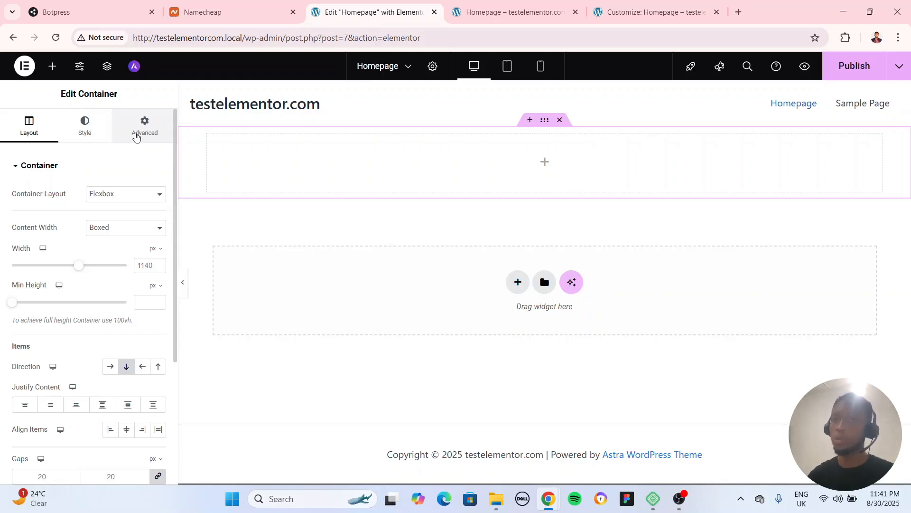
# Look through the container's layout settings, including Additional Options and the Container Layout choices, keeping Flexbox as the layout
pyautogui.click(52, 71)
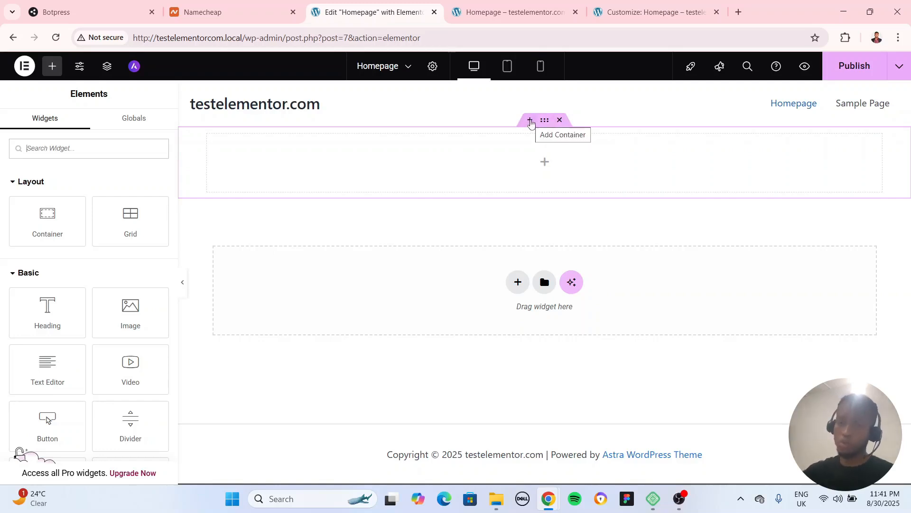
pyautogui.click(545, 121)
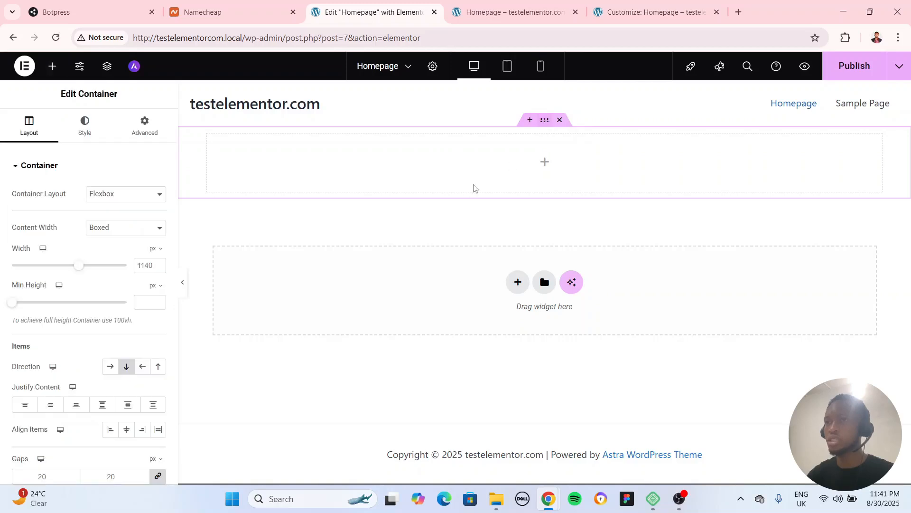
pyautogui.click(22, 172)
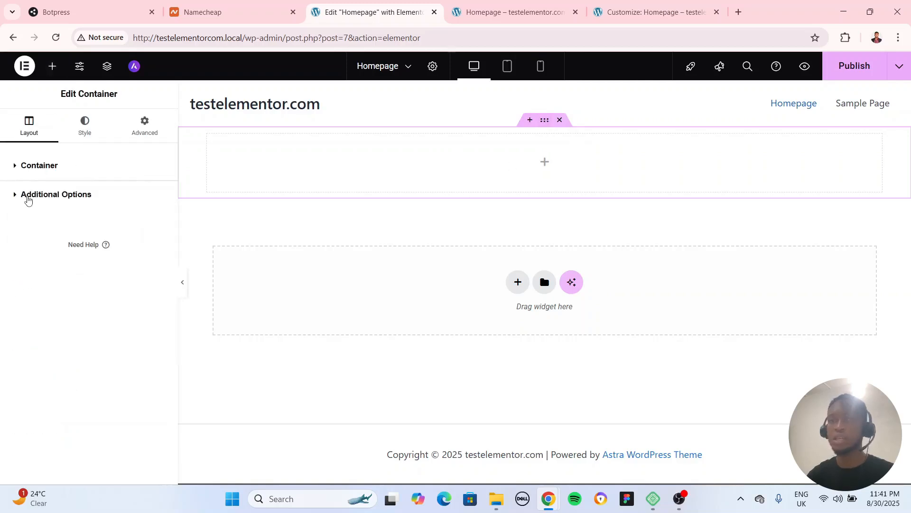
pyautogui.click(28, 198)
pyautogui.click(29, 198)
pyautogui.click(35, 168)
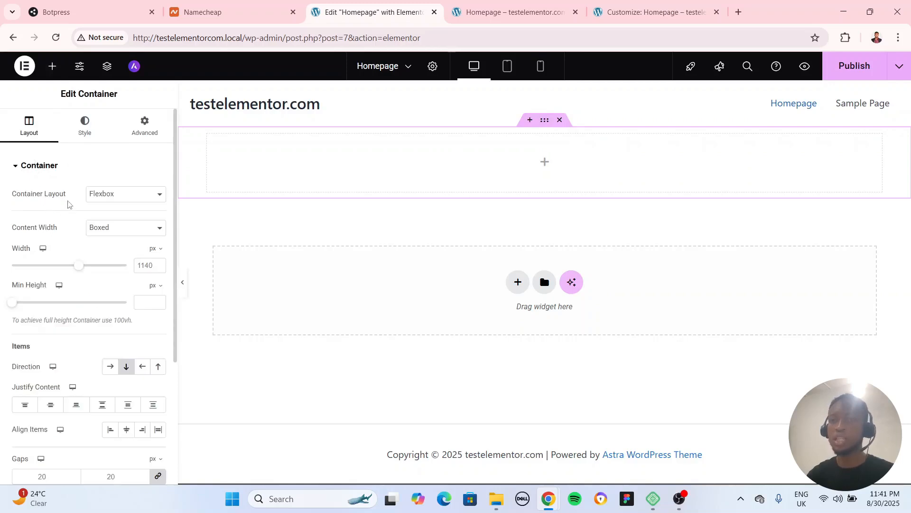
pyautogui.click(115, 197)
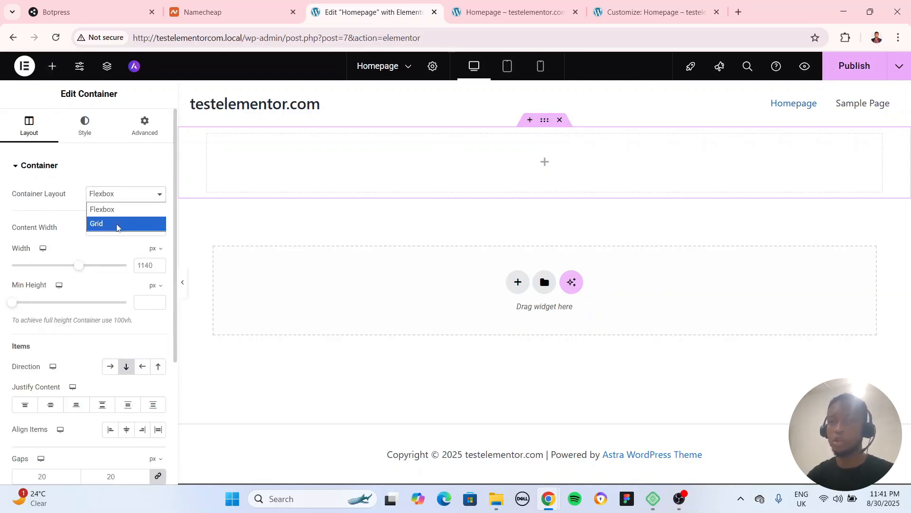
pyautogui.click(114, 215)
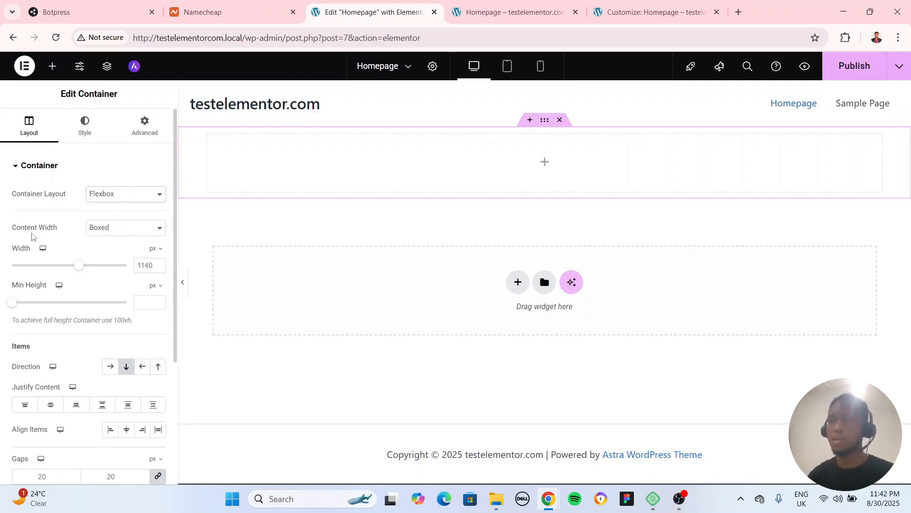
# Try the container's Content Width at Full Width, check the page with the editor panel collapsed, and restore the panel
pyautogui.click(118, 233)
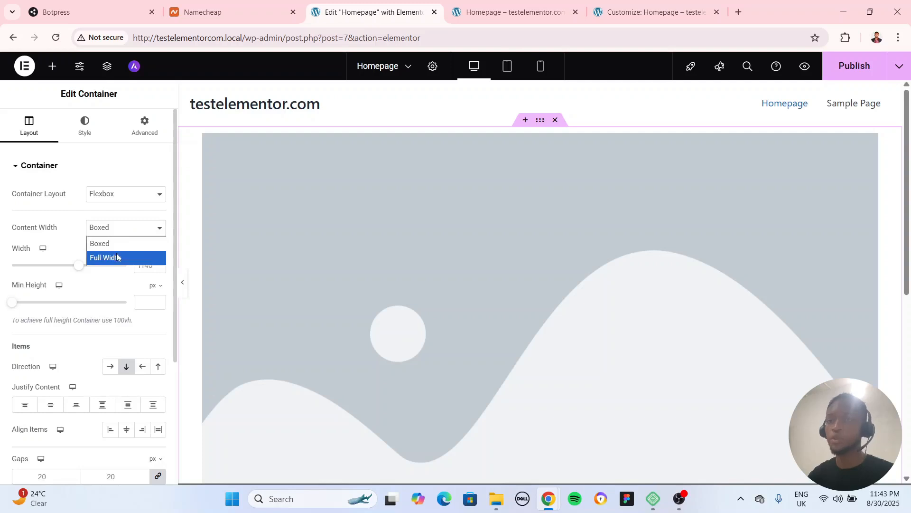
pyautogui.click(117, 257)
pyautogui.click(183, 282)
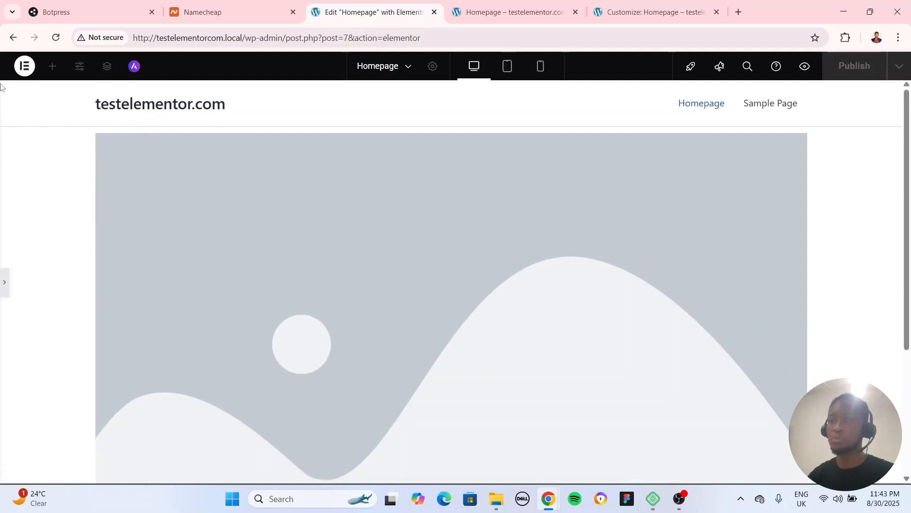
pyautogui.scroll(-4, 151, 271)
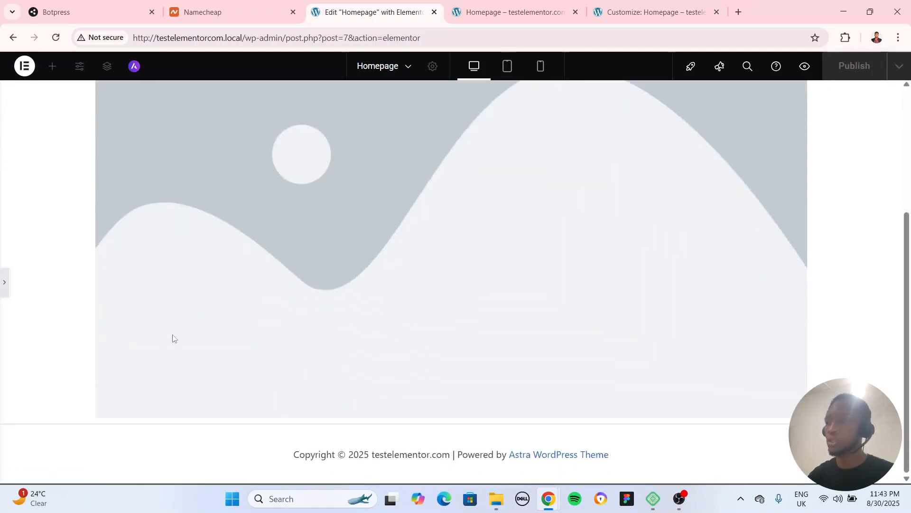
pyautogui.scroll(5, 172, 338)
pyautogui.click(4, 282)
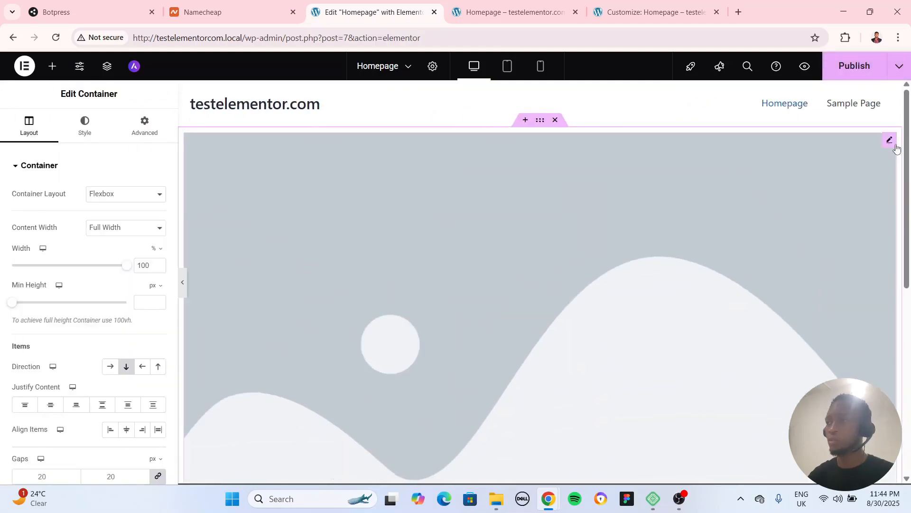
# Delete the placeholder image from the container and set the container's Content Width to Boxed
pyautogui.click(894, 145)
pyautogui.press('Delete')
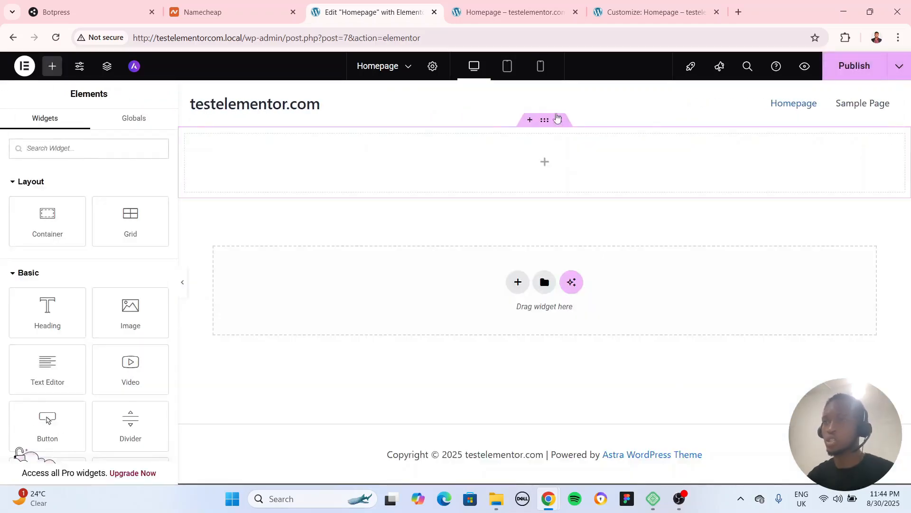
pyautogui.click(545, 121)
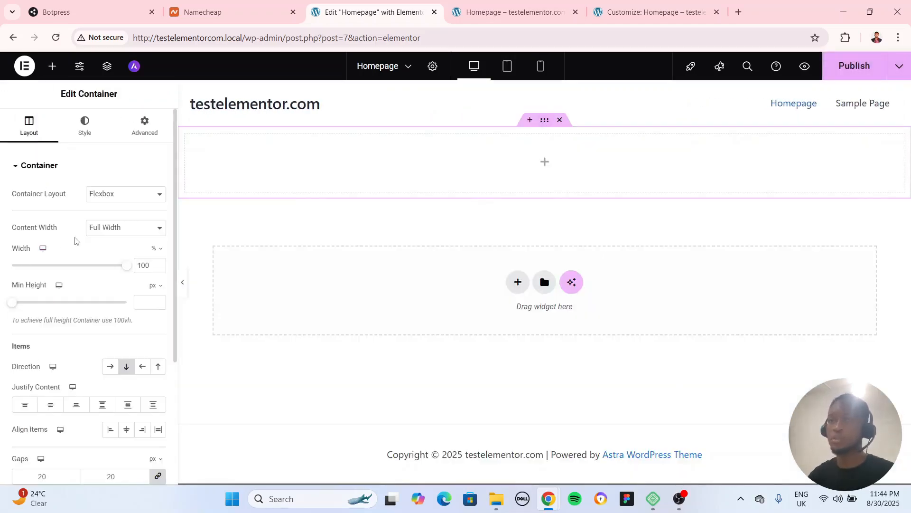
pyautogui.click(112, 233)
pyautogui.click(113, 241)
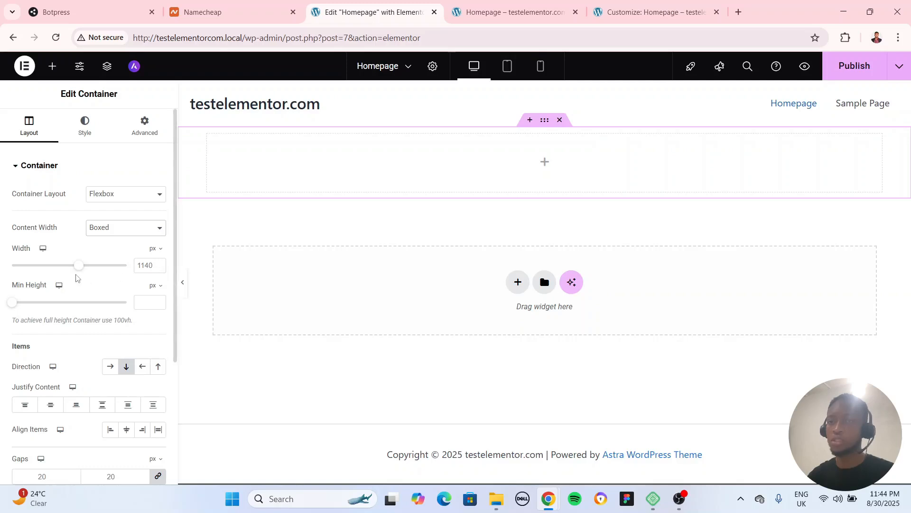
# Try a boxed container width of 1600 px, check it with the editor panel collapsed, and undo the width change
pyautogui.moveTo(79, 265); pyautogui.dragTo(179, 278)
pyautogui.click(183, 283)
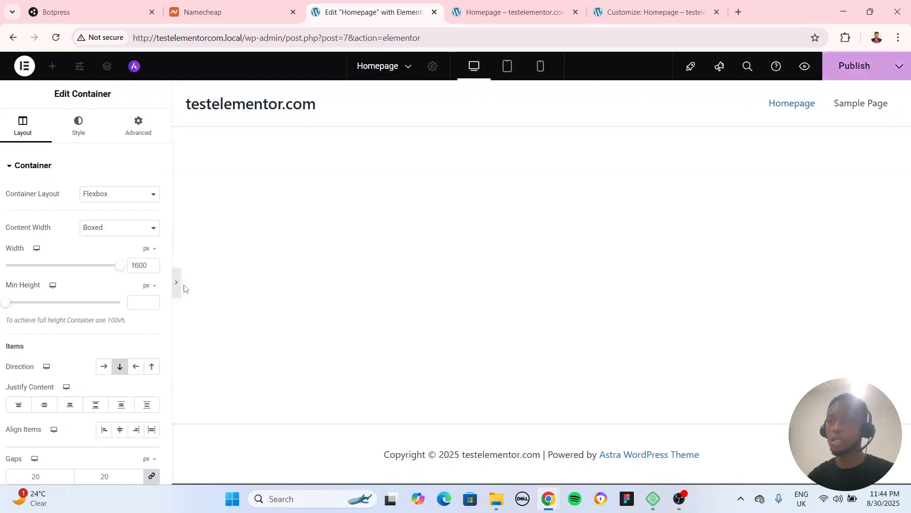
pyautogui.click(3, 277)
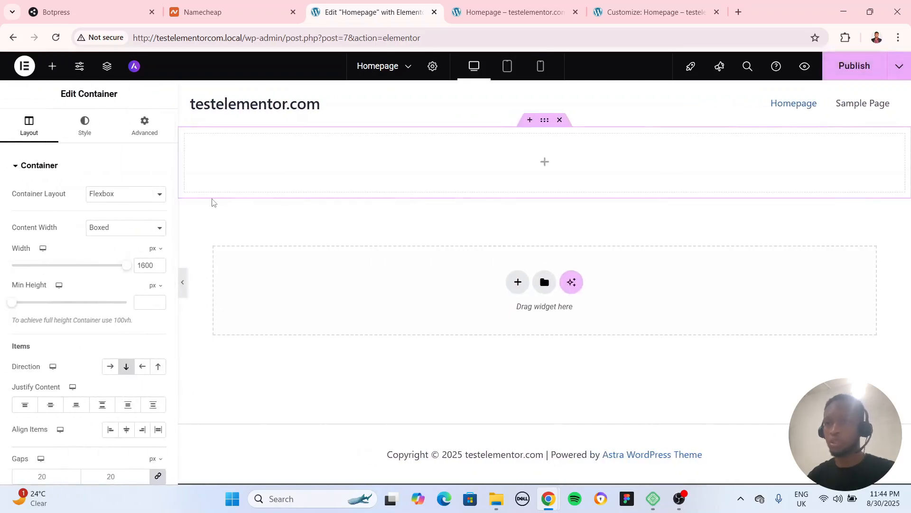
pyautogui.hotkey('ctrl', 'z')
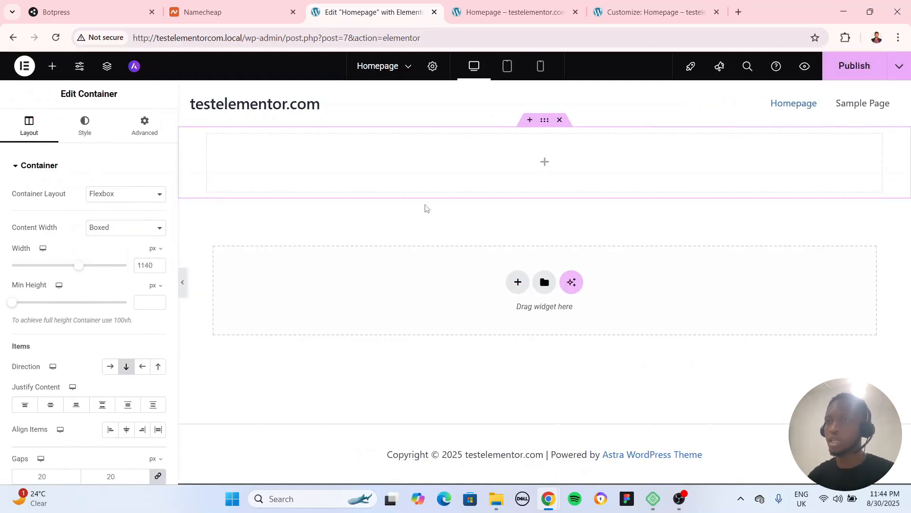
# Set the container's Min Height to 500 px
pyautogui.scroll(-1, 46, 266)
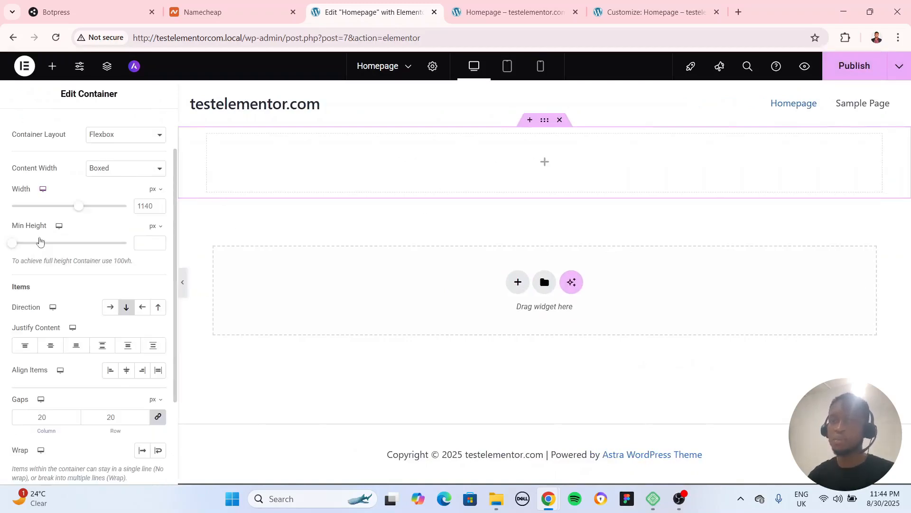
pyautogui.click(153, 189)
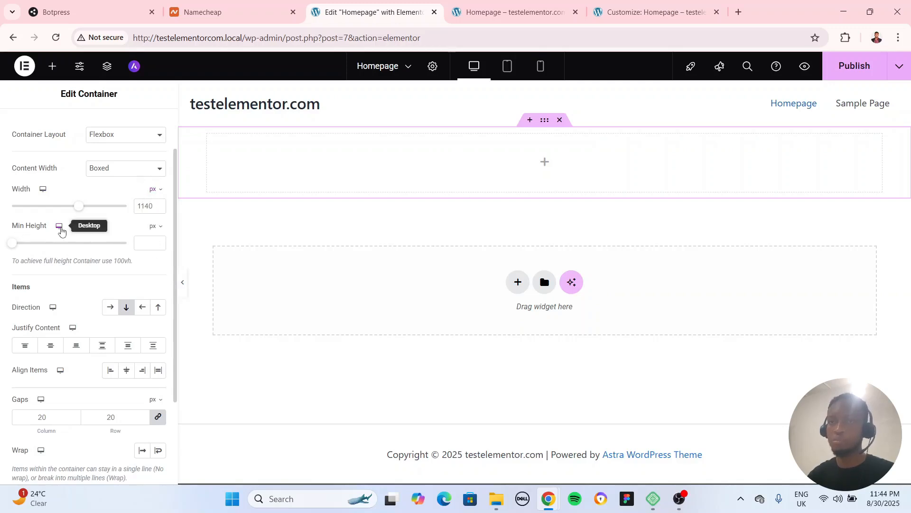
pyautogui.click(144, 243)
pyautogui.write('500')
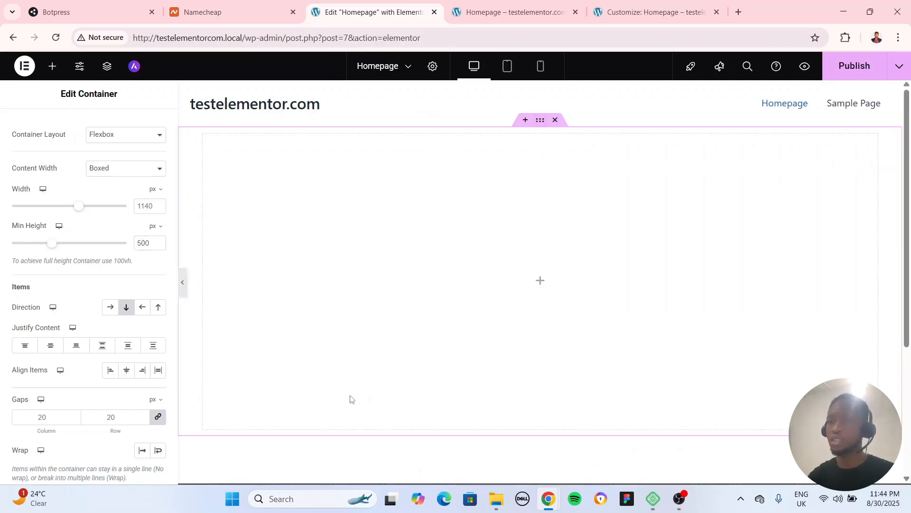
# Switch the container's Min Height unit to vh and set it to 100
pyautogui.click(159, 227)
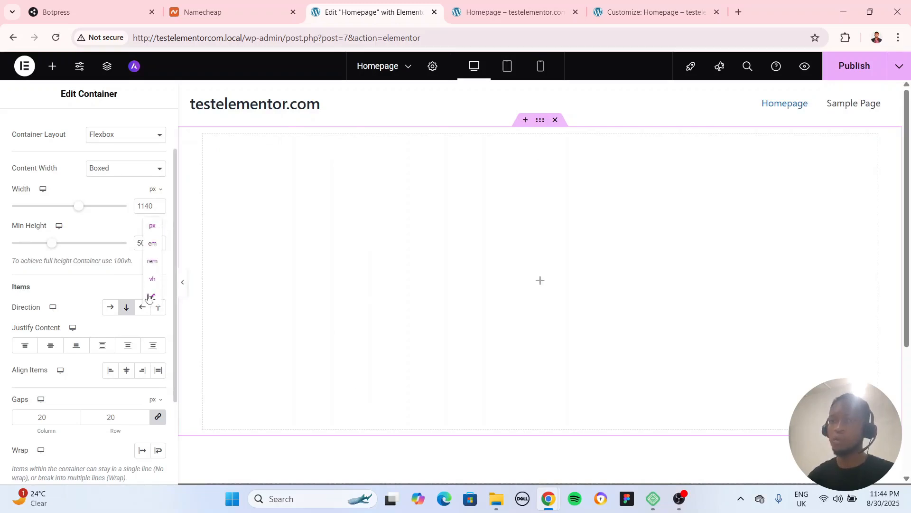
pyautogui.click(152, 279)
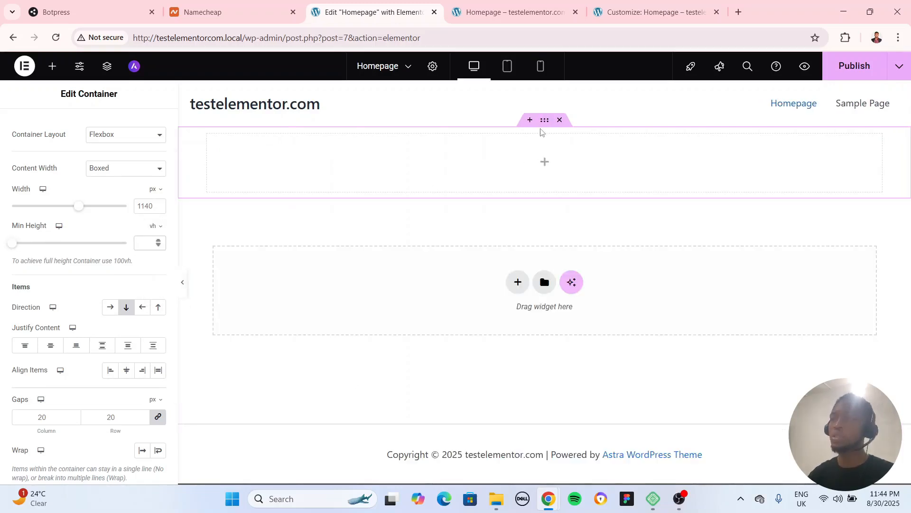
pyautogui.click(140, 240)
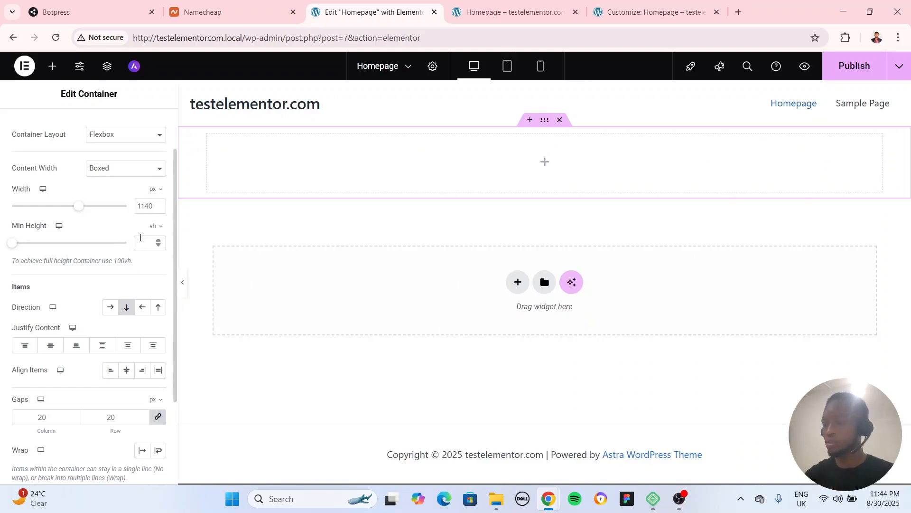
pyautogui.write('100')
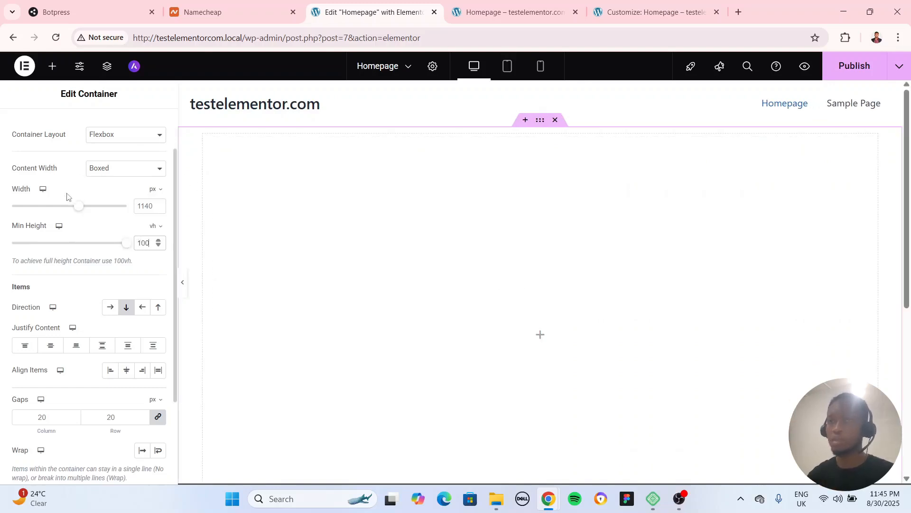
# Give the container a Classic background in grey #9B9B9B
pyautogui.scroll(3, 66, 196)
pyautogui.click(84, 127)
pyautogui.click(124, 221)
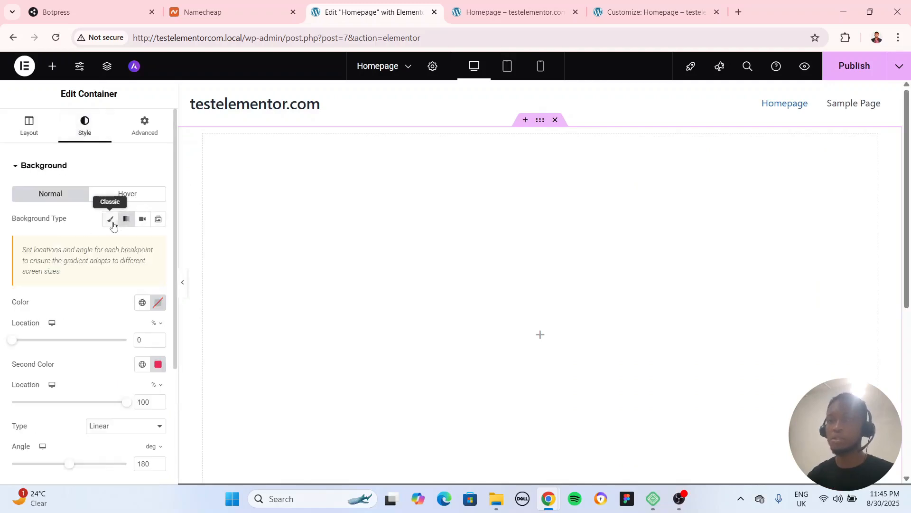
pyautogui.click(110, 219)
pyautogui.click(158, 244)
pyautogui.click(118, 310)
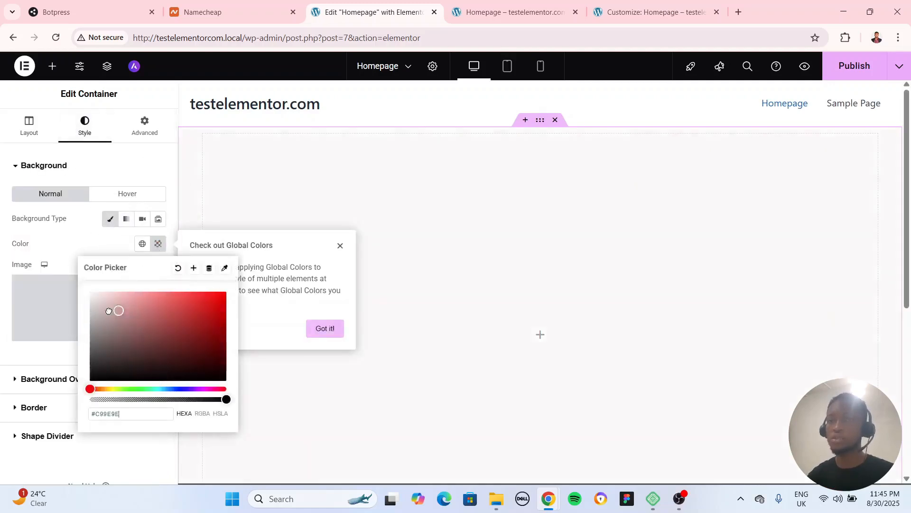
pyautogui.moveTo(108, 311)
pyautogui.mouseDown()
pyautogui.moveTo(141, 315)
pyautogui.moveTo(89, 326)
pyautogui.mouseUp()
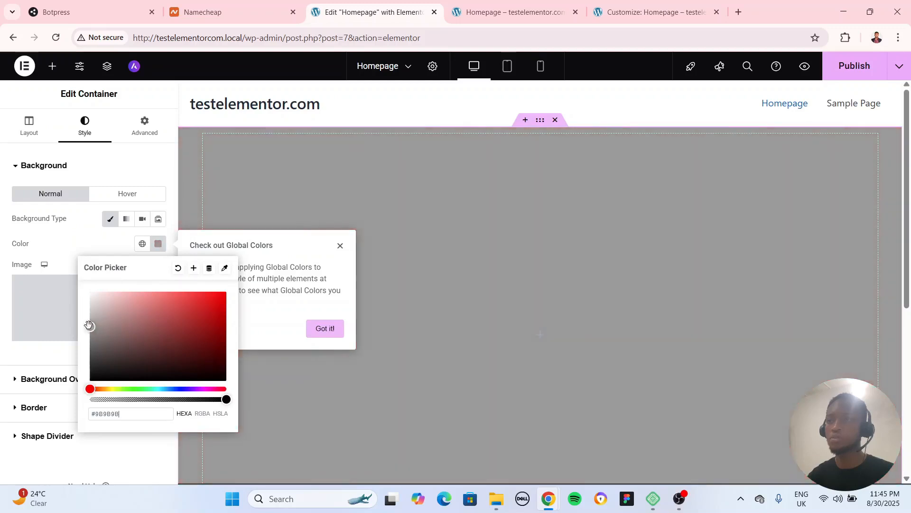
pyautogui.click(223, 142)
# Check how the full-height grey container fills the page with the editor panel collapsed, and return to editing the container
pyautogui.click(182, 283)
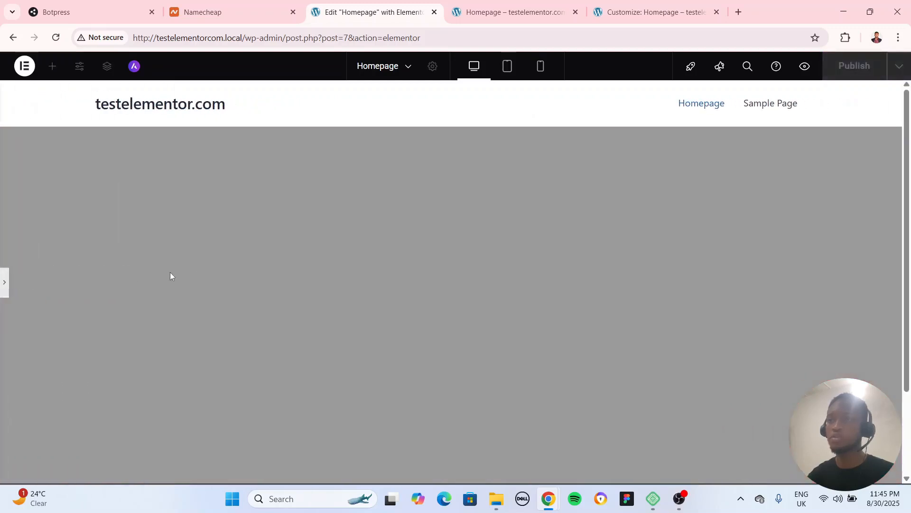
pyautogui.scroll(-3, 70, 276)
pyautogui.scroll(1, 70, 275)
pyautogui.scroll(-1, 70, 275)
pyautogui.scroll(1, 70, 276)
pyautogui.scroll(1, 69, 276)
pyautogui.click(539, 134)
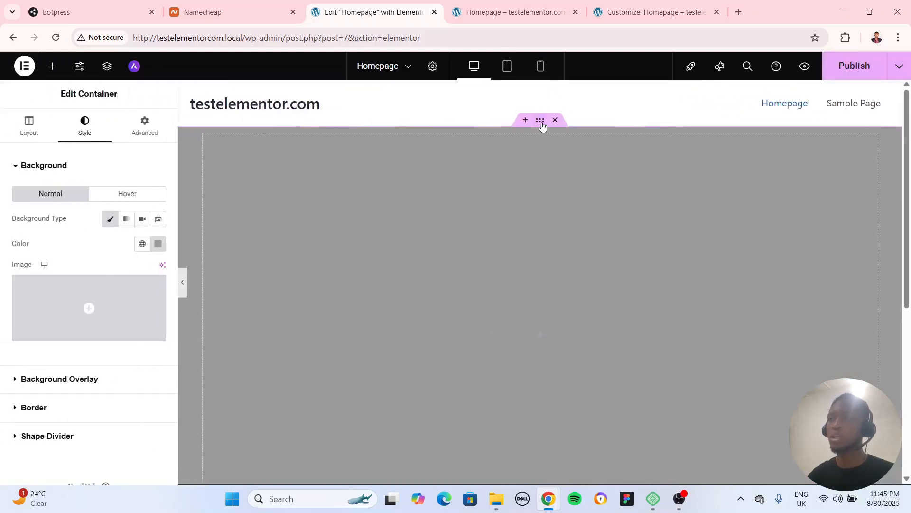
# Try a Min Height of 500 px on the grey container, checking the page with the editor panel collapsed
pyautogui.click(18, 127)
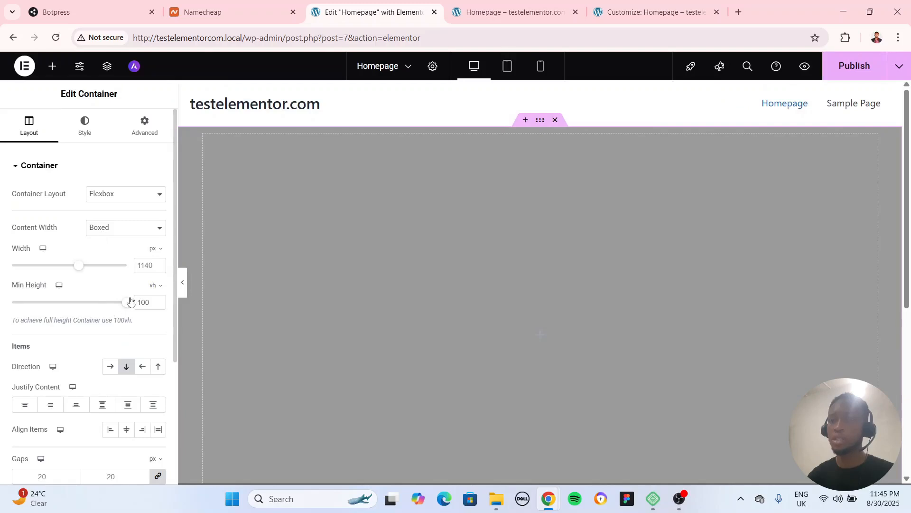
pyautogui.click(157, 286)
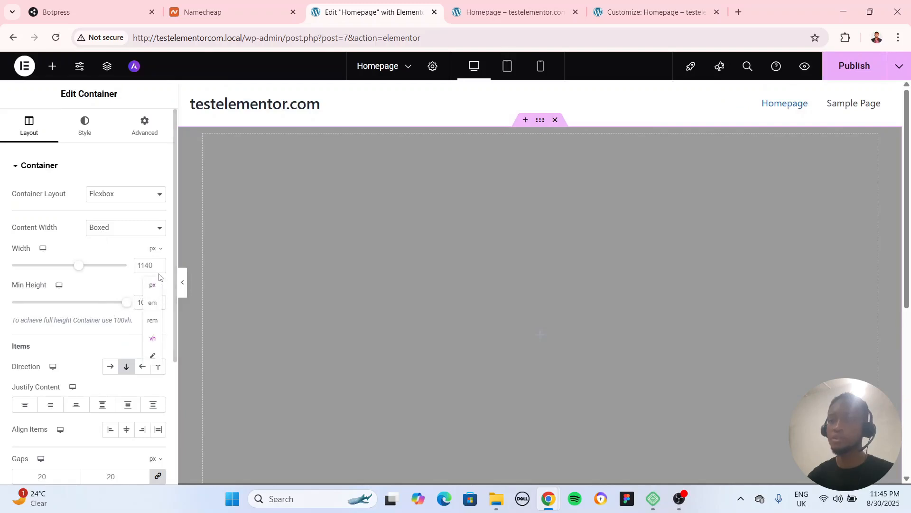
pyautogui.click(153, 298)
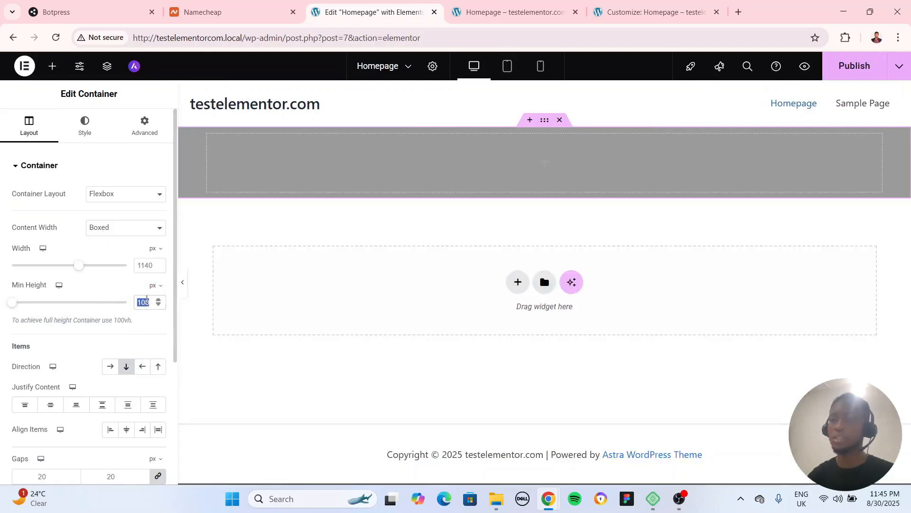
pyautogui.write('500')
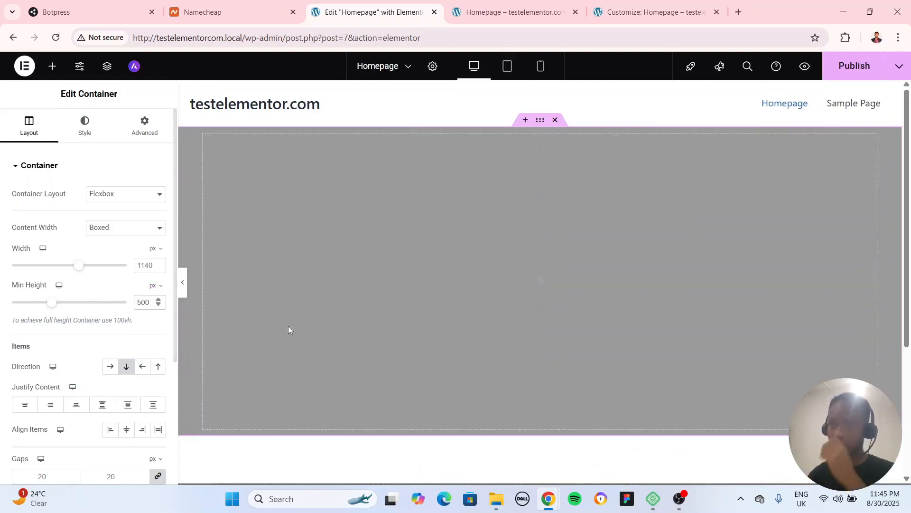
pyautogui.click(183, 281)
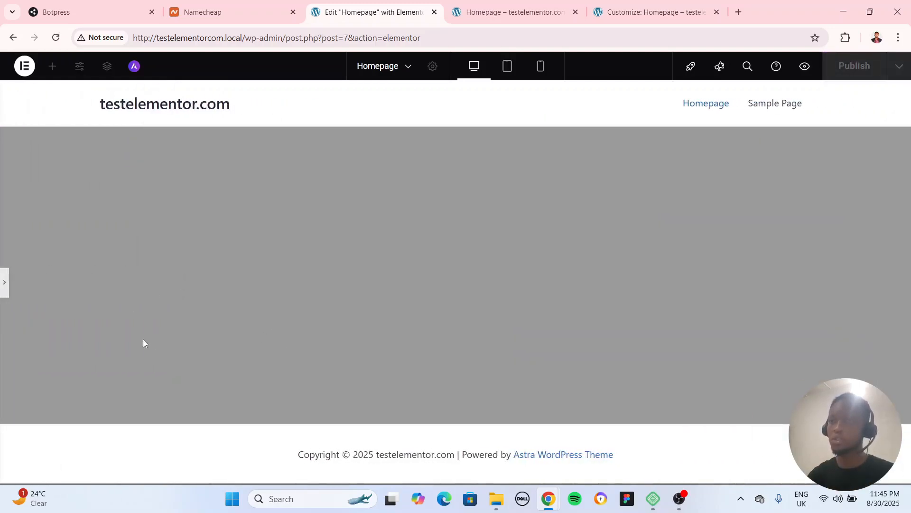
pyautogui.click(4, 283)
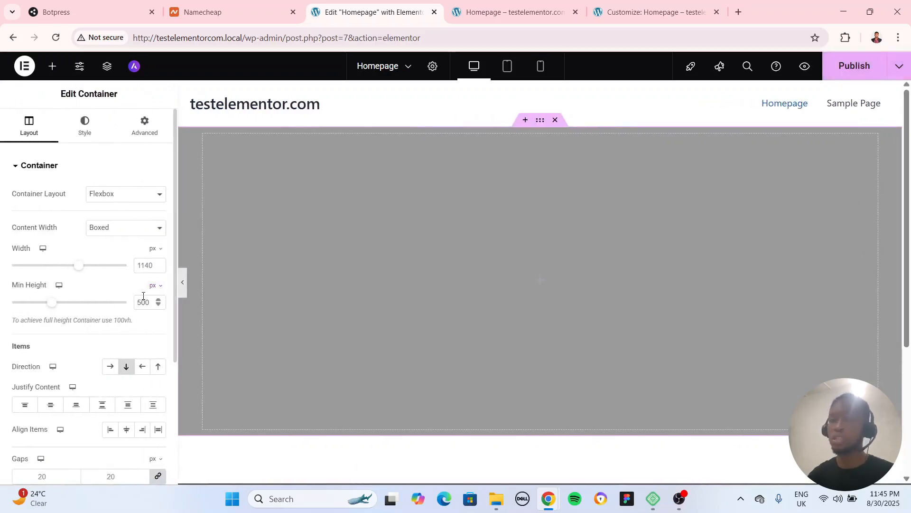
# Clear the container's Min Height, reset its background color, and return to the layout settings
pyautogui.press('BackSpace')
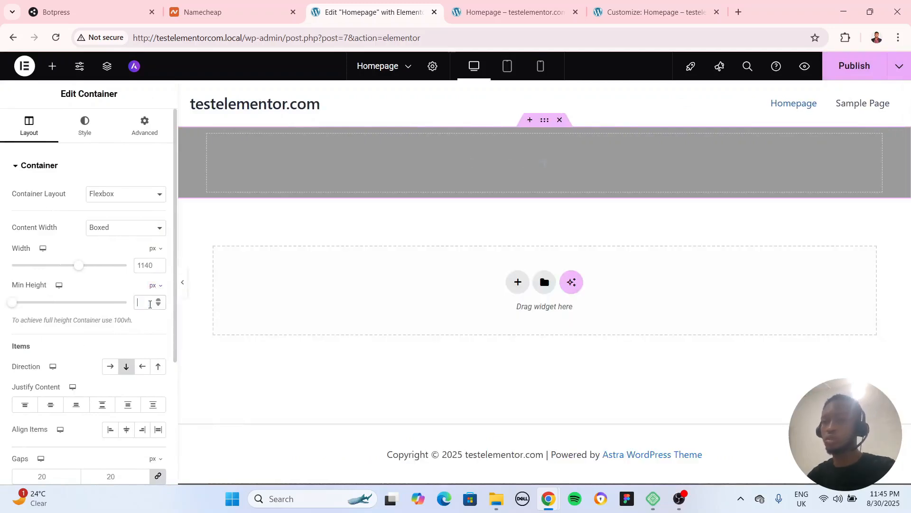
pyautogui.click(84, 124)
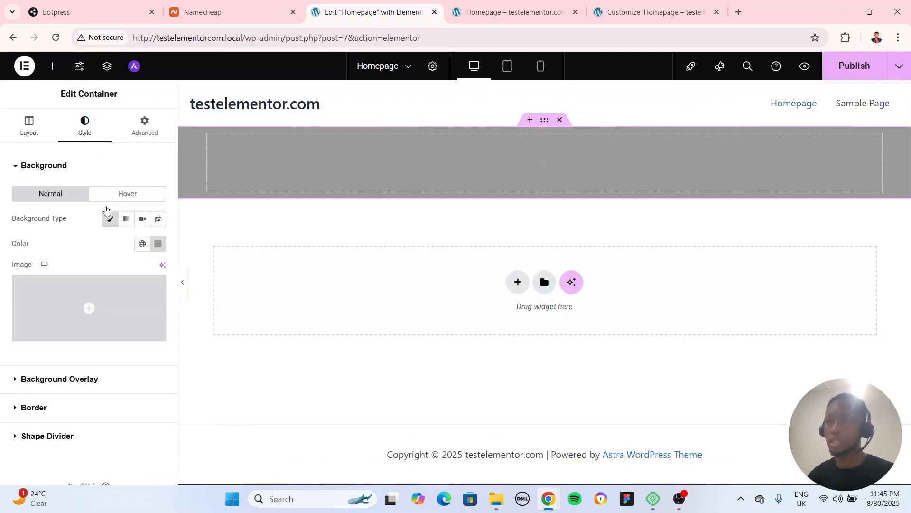
pyautogui.click(160, 244)
pyautogui.click(178, 267)
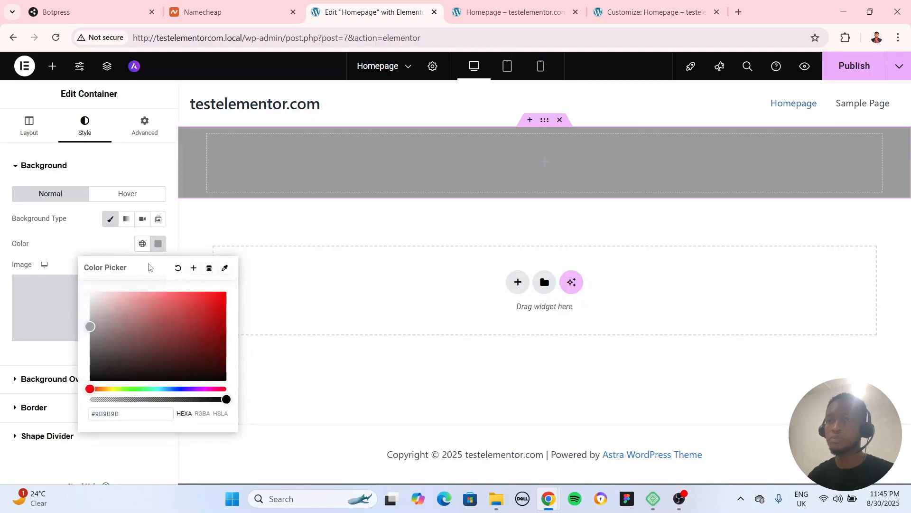
pyautogui.click(71, 242)
pyautogui.click(29, 124)
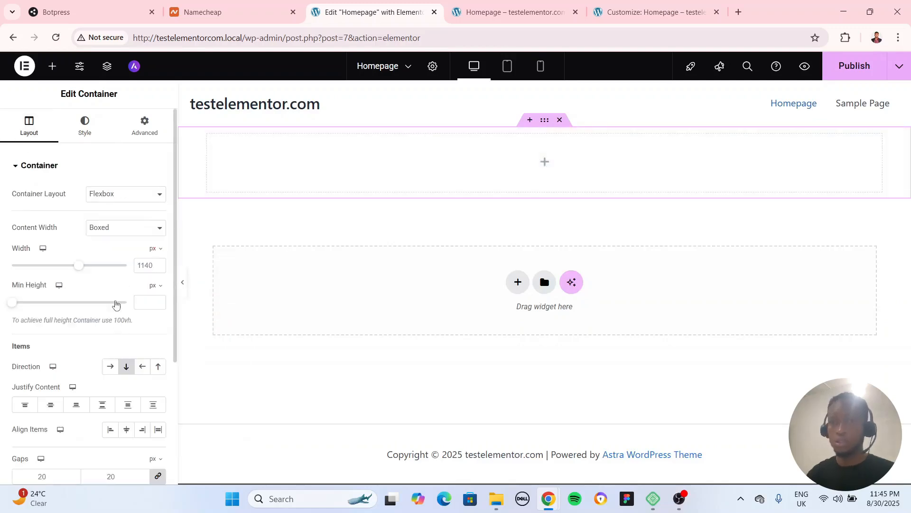
# Add a Heading widget to the container and place a Text Editor widget beneath it
pyautogui.scroll(-3, 86, 300)
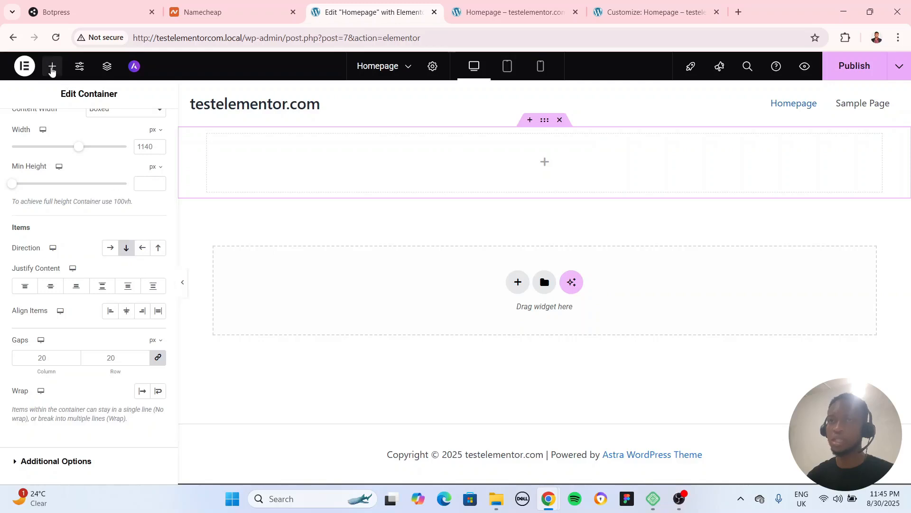
pyautogui.click(52, 66)
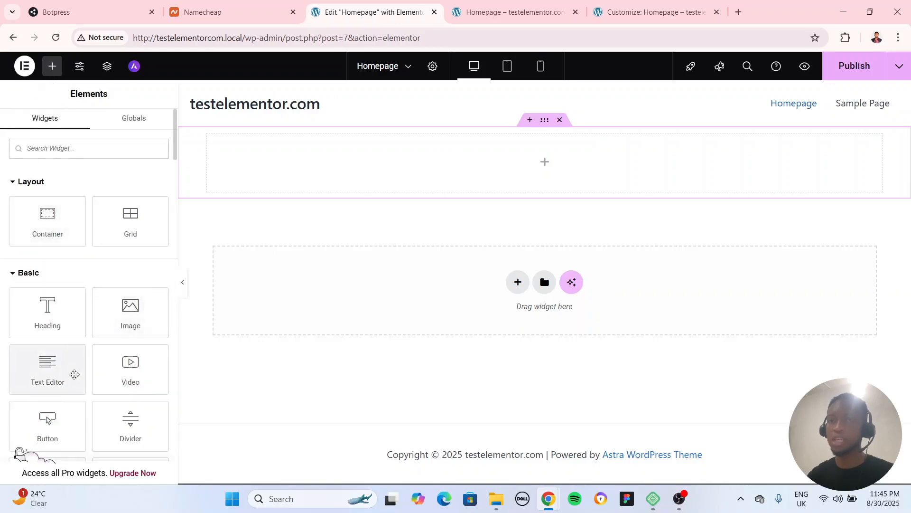
pyautogui.moveTo(62, 312); pyautogui.dragTo(549, 187)
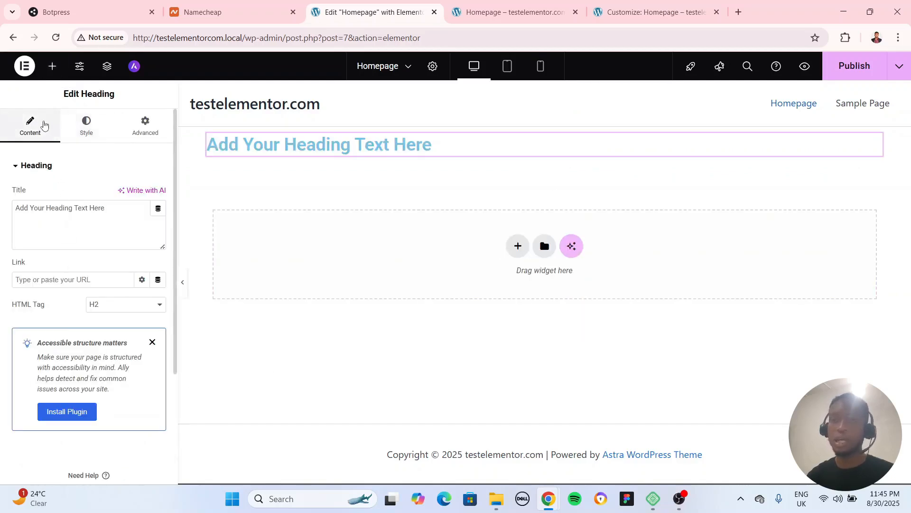
pyautogui.click(52, 66)
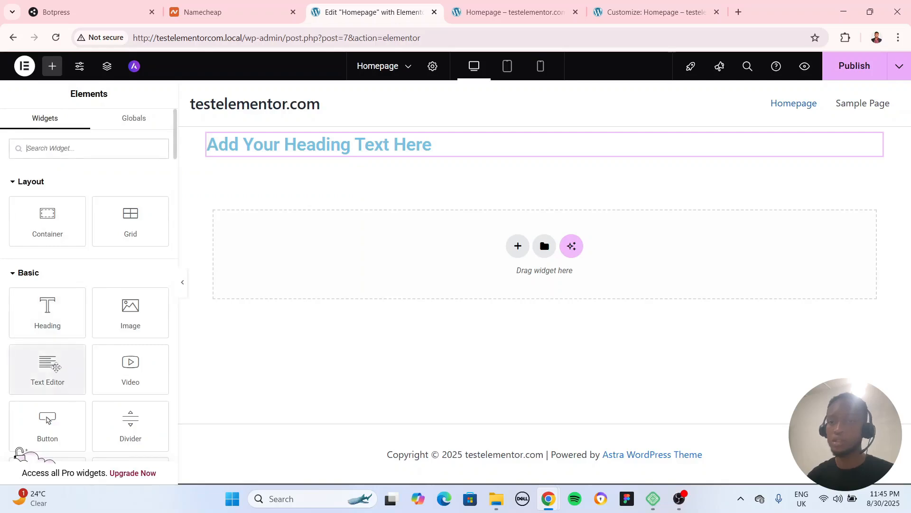
pyautogui.moveTo(52, 365); pyautogui.dragTo(428, 157)
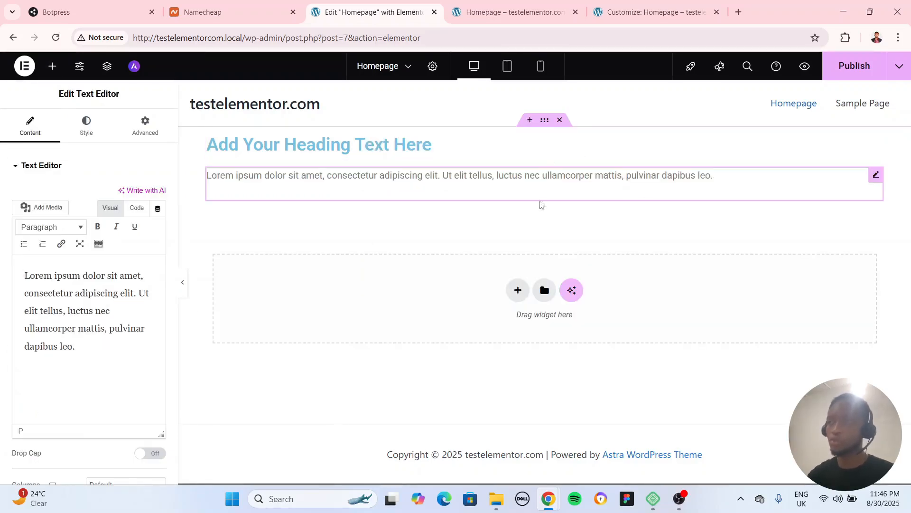
# Compare row and column directions for the container's items, choose the horizontal row, and justify the content to the start
pyautogui.click(545, 120)
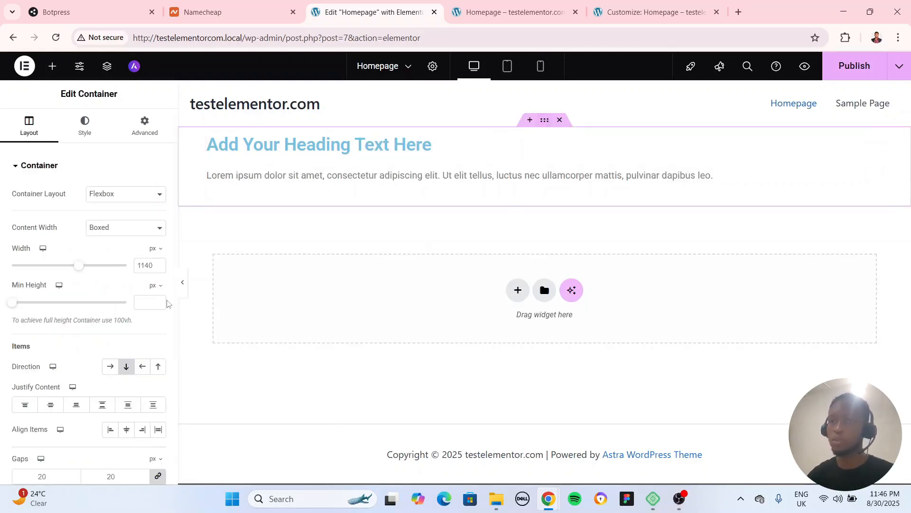
pyautogui.click(108, 367)
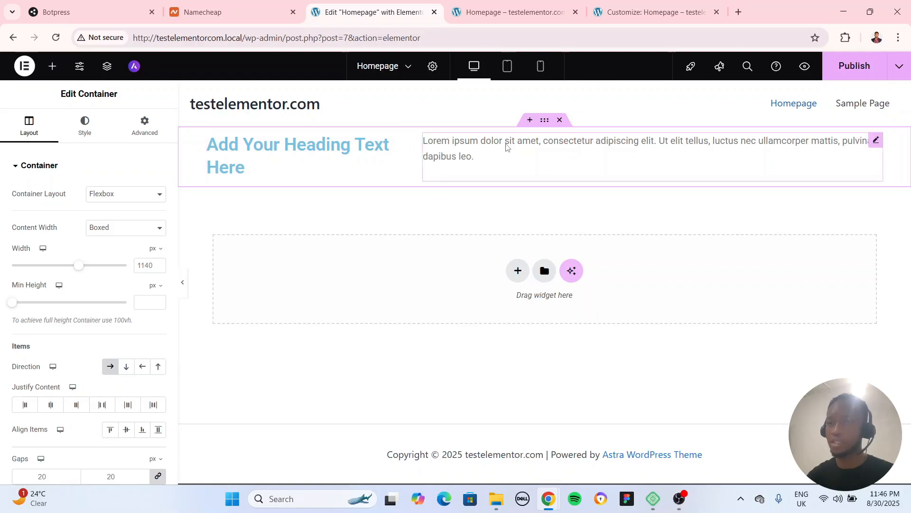
pyautogui.click(126, 368)
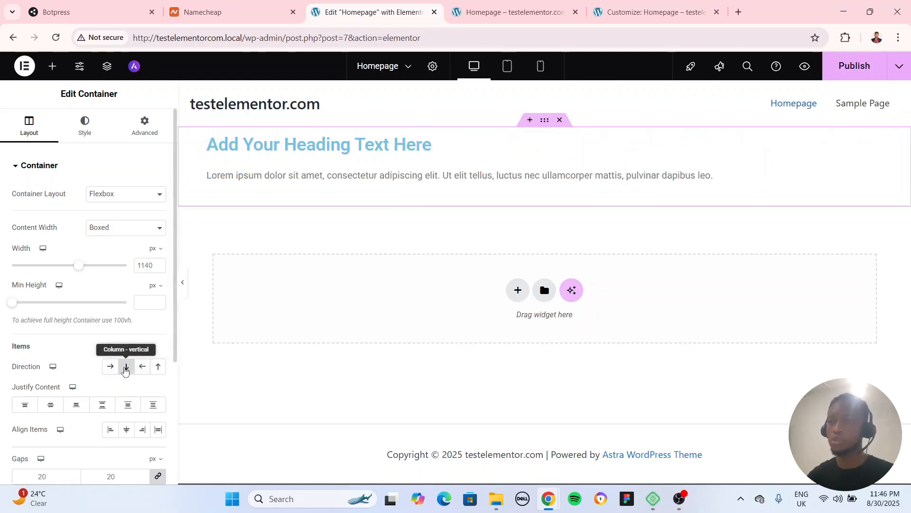
pyautogui.click(110, 367)
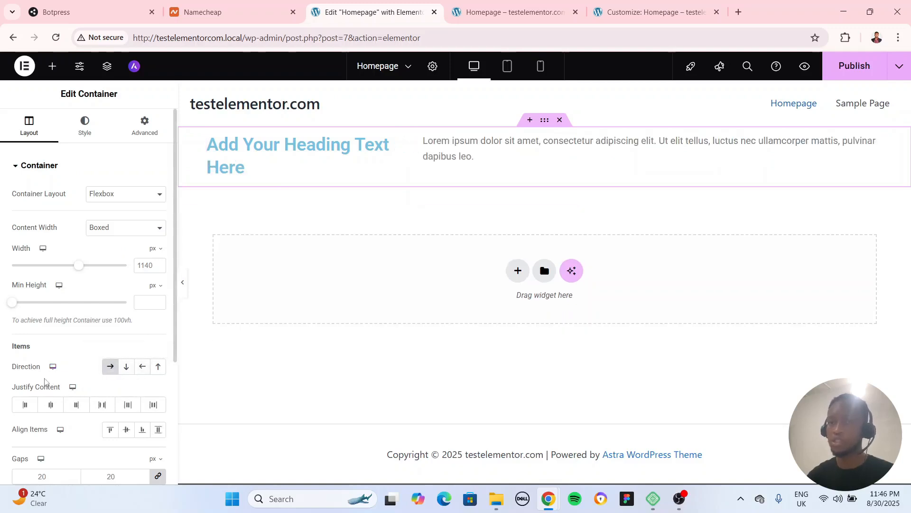
pyautogui.click(25, 405)
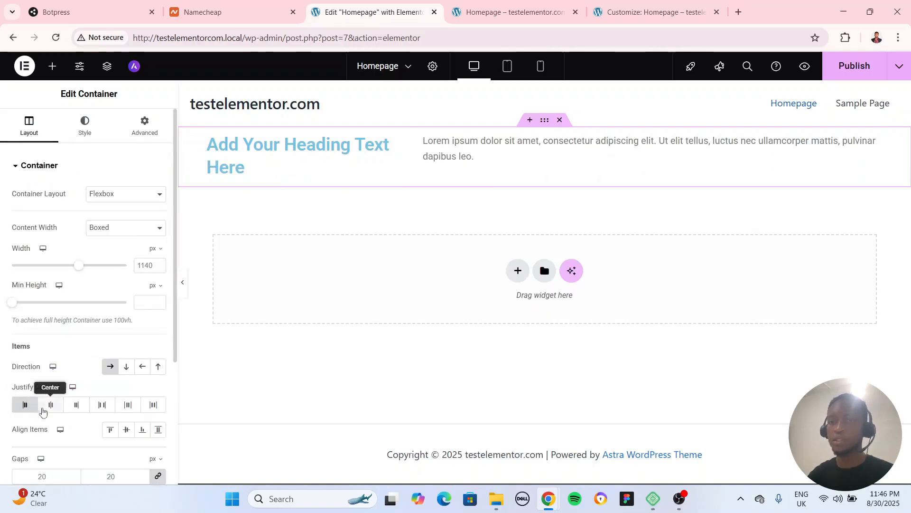
# Delete the Text Editor widget from the container and reopen the container's layout settings
pyautogui.click(876, 142)
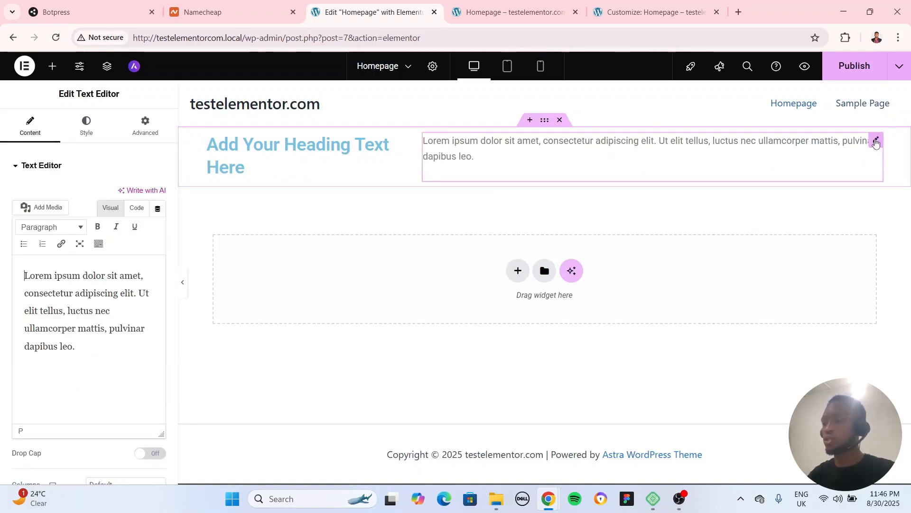
pyautogui.press('Delete')
pyautogui.press('Delete')
pyautogui.press('Delete')
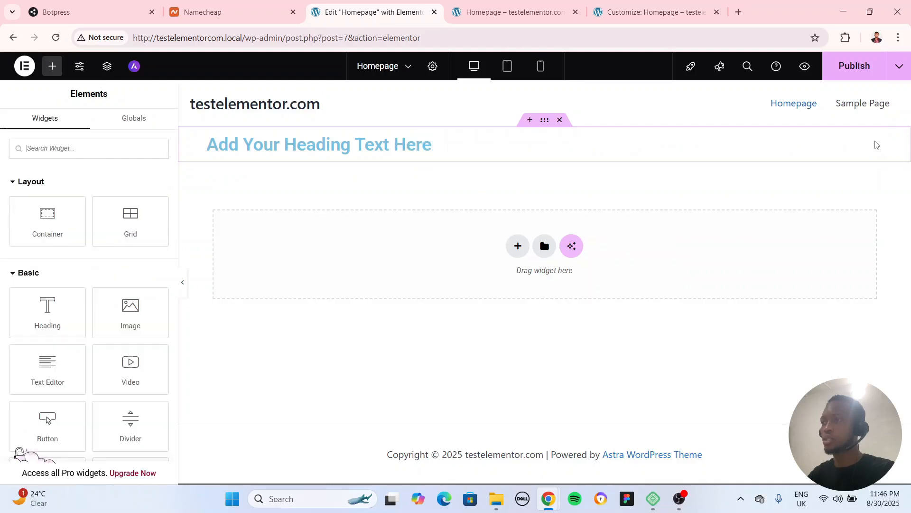
pyautogui.click(546, 122)
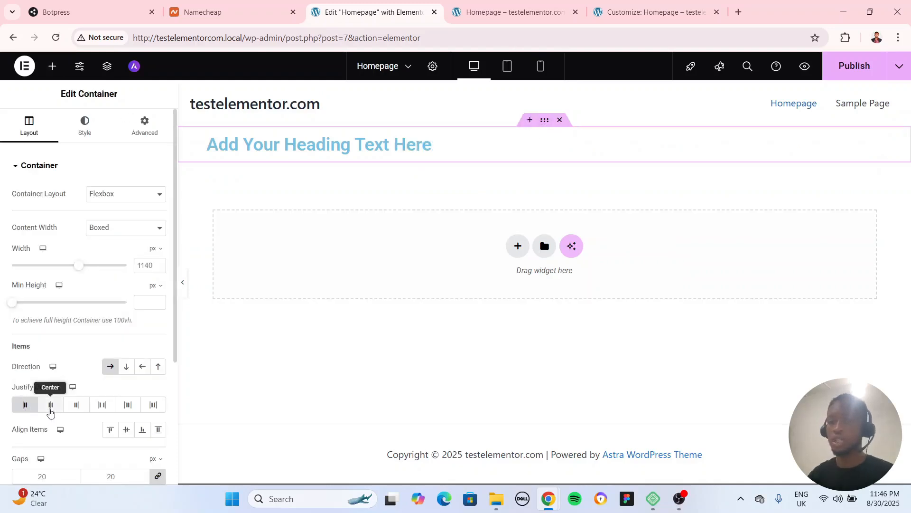
# Compare the center, end and space-between justifications for the container's content, and settle on Space Around
pyautogui.click(50, 408)
pyautogui.click(79, 411)
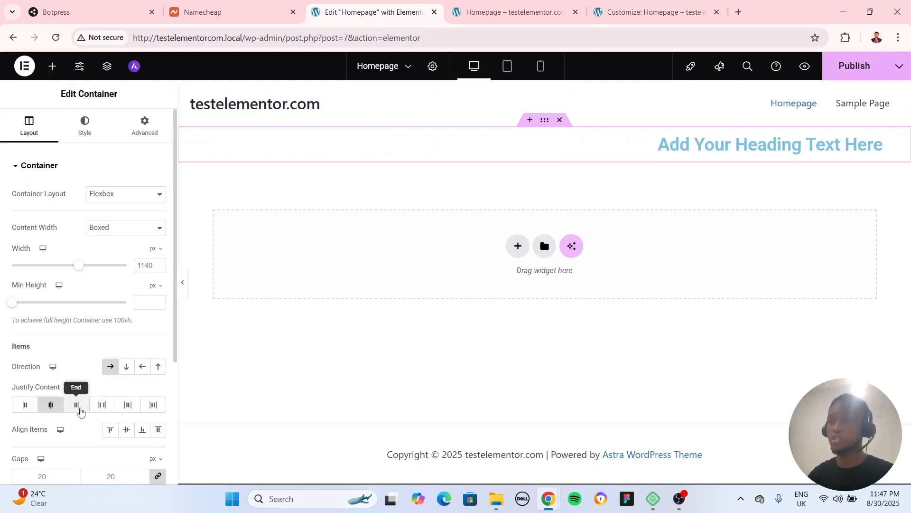
pyautogui.click(104, 408)
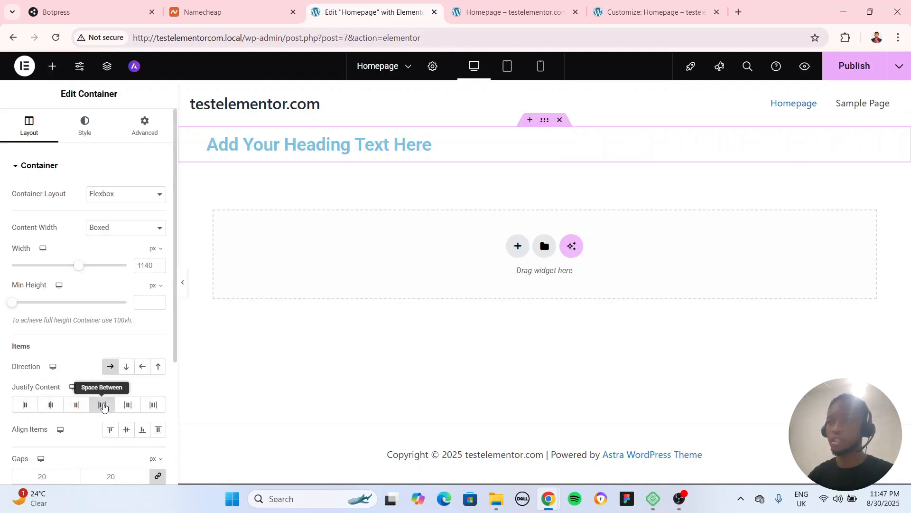
pyautogui.click(133, 412)
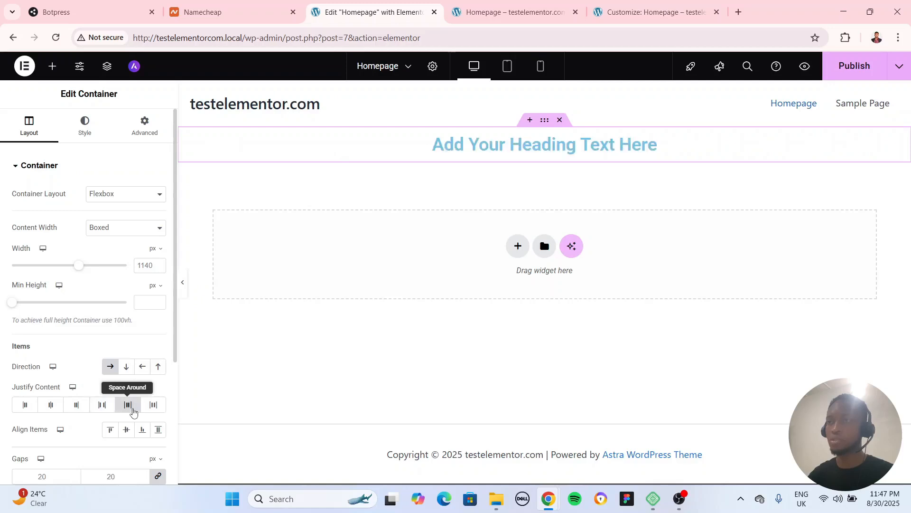
# Try stretching the container's items, and set their alignment to Start
pyautogui.scroll(-3, 67, 379)
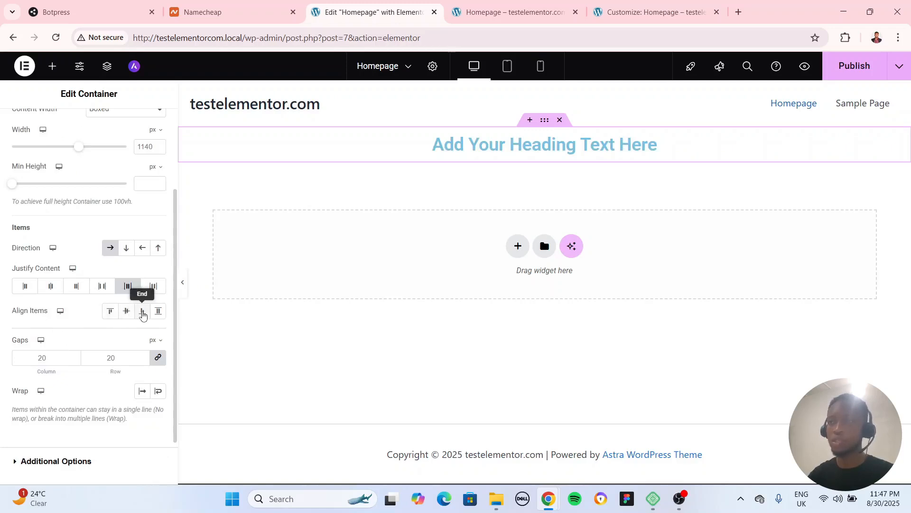
pyautogui.click(158, 311)
pyautogui.click(112, 315)
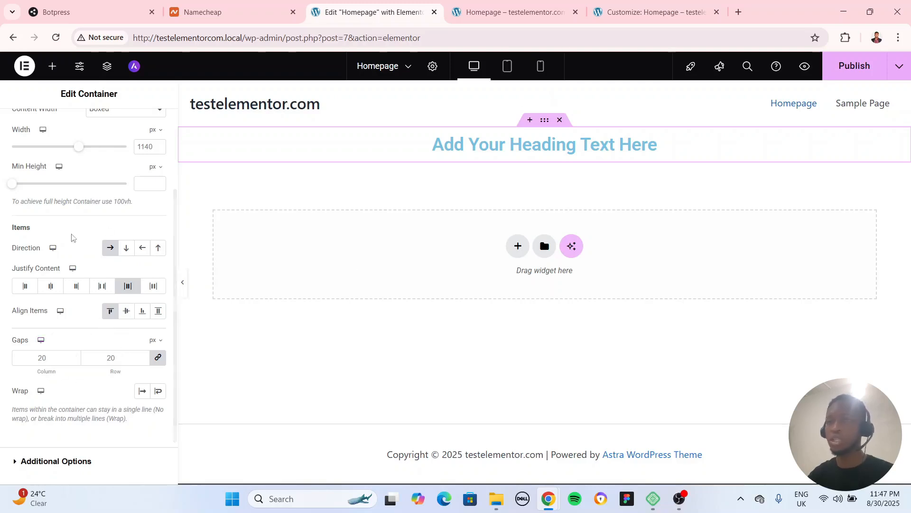
# Add an Image widget to the container alongside the heading
pyautogui.scroll(5, 62, 199)
pyautogui.click(53, 66)
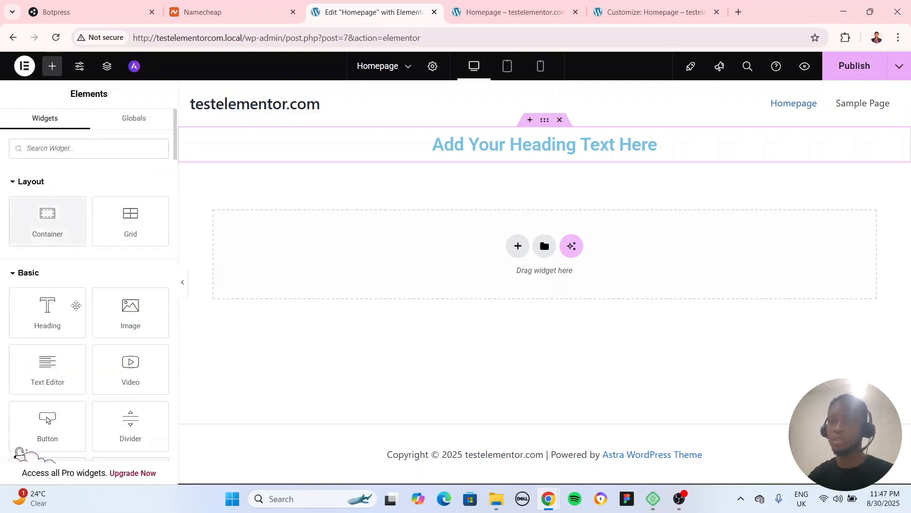
pyautogui.moveTo(136, 318); pyautogui.dragTo(651, 156)
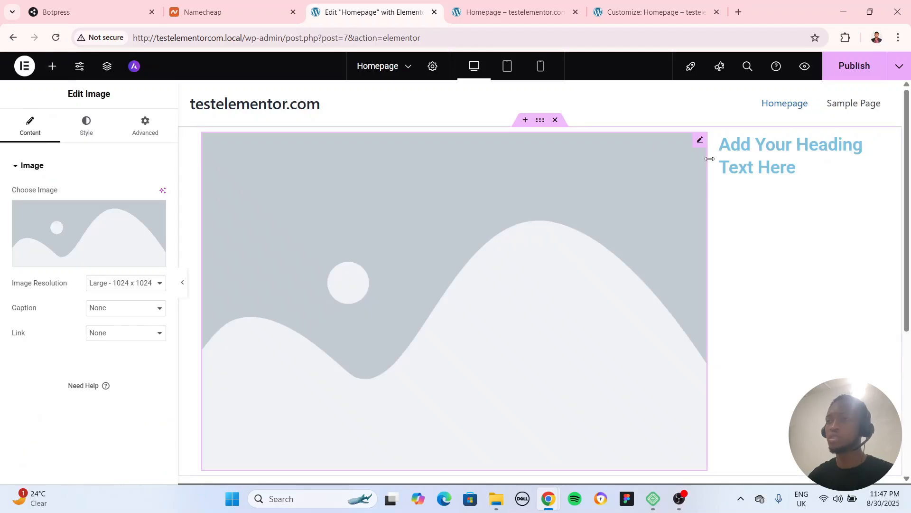
# Reorder the container's structure so the Heading comes before the Image, and close the structure view
pyautogui.click(106, 66)
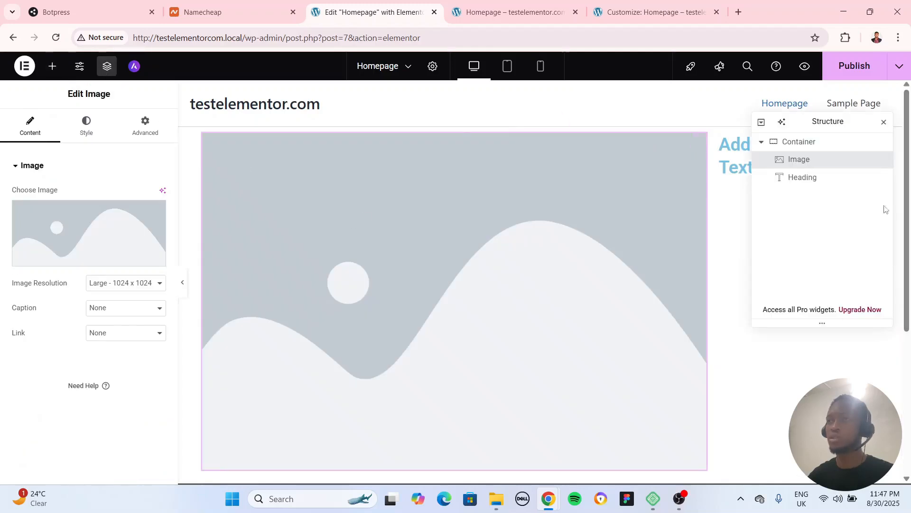
pyautogui.moveTo(817, 168); pyautogui.dragTo(812, 194)
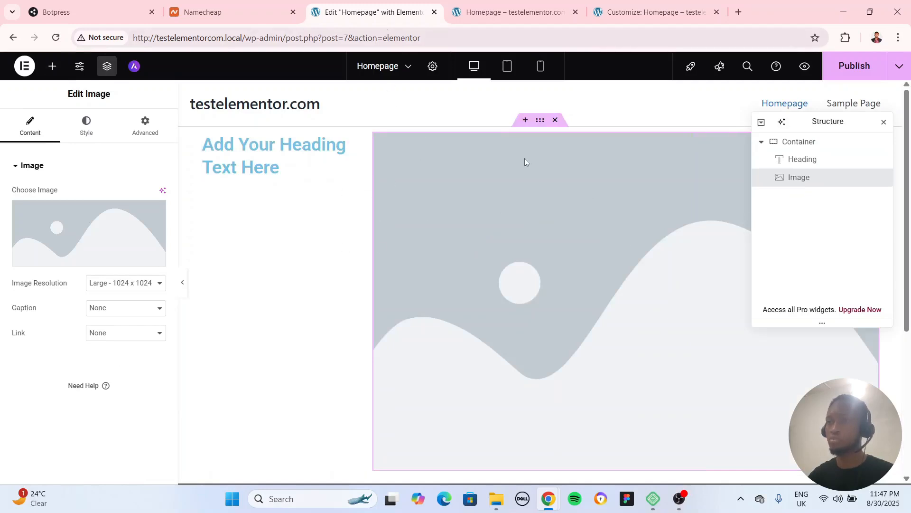
pyautogui.click(884, 122)
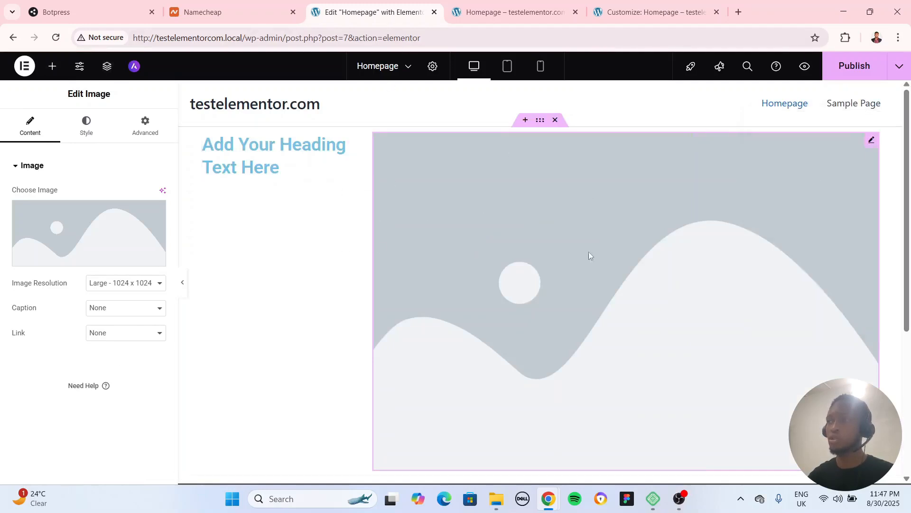
# Compare the center and end item alignments for the container holding the heading and image, and return to Start
pyautogui.click(541, 120)
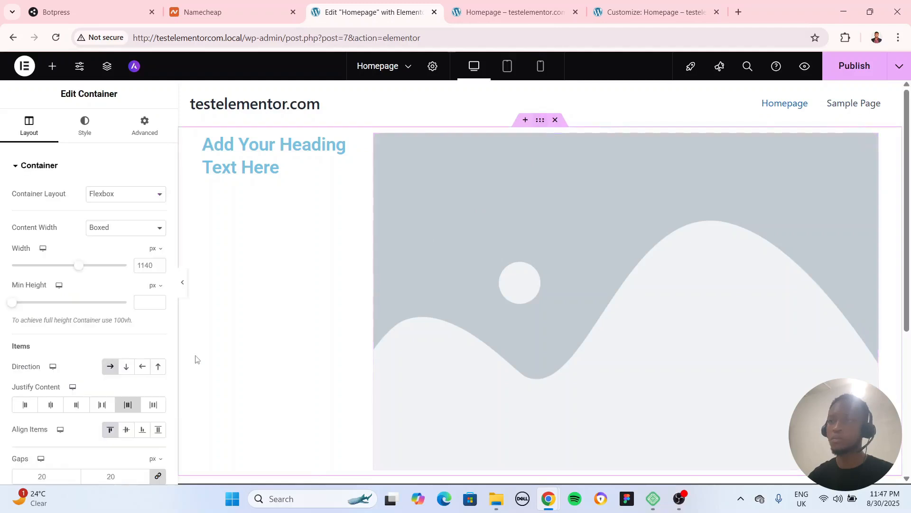
pyautogui.click(132, 430)
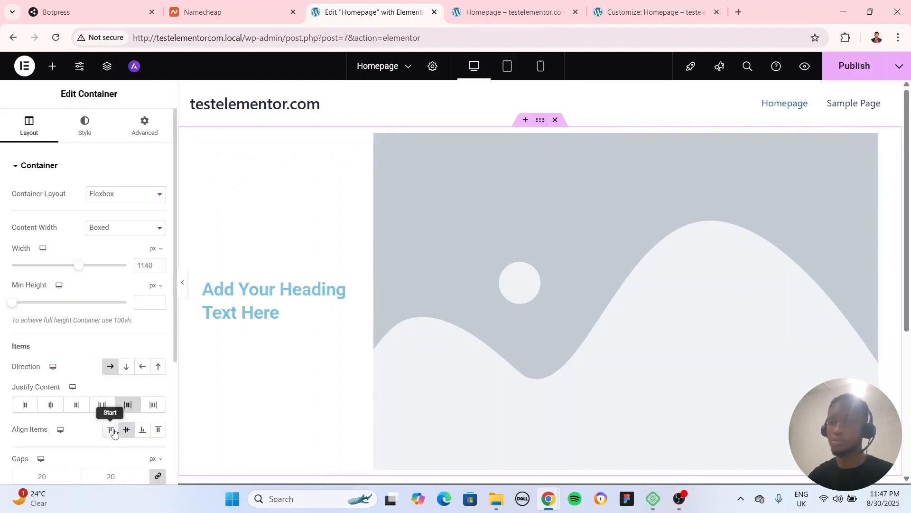
pyautogui.click(113, 431)
pyautogui.click(133, 433)
pyautogui.click(144, 431)
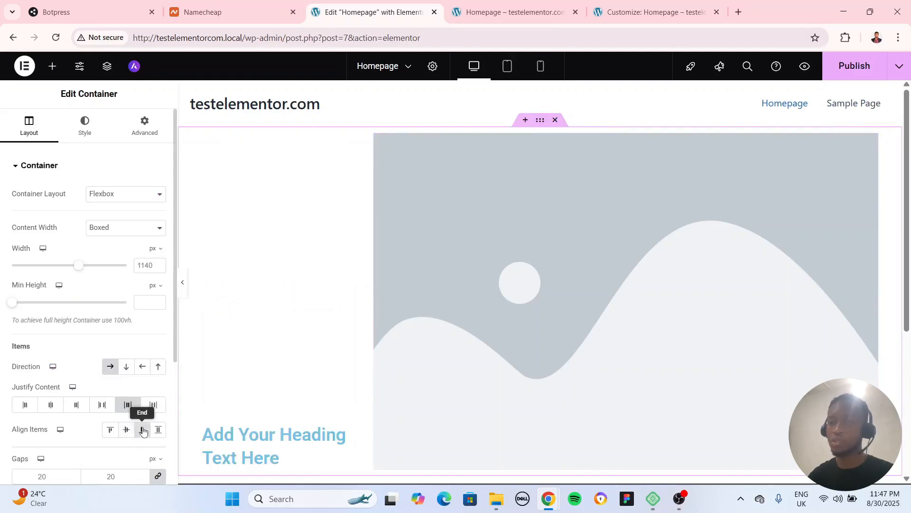
pyautogui.click(112, 432)
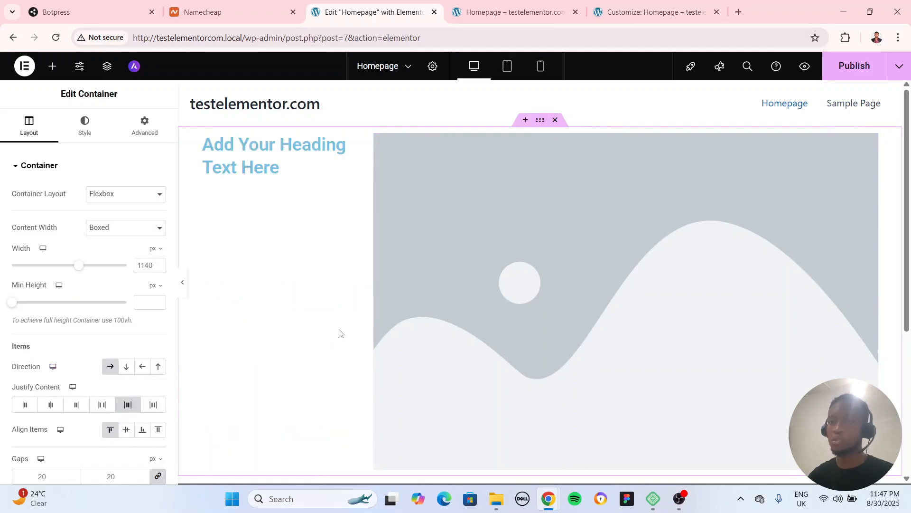
# Set the container's linked column and row gaps first to 50 px and finally to 200 px
pyautogui.scroll(-3, 252, 369)
pyautogui.scroll(-3, 85, 411)
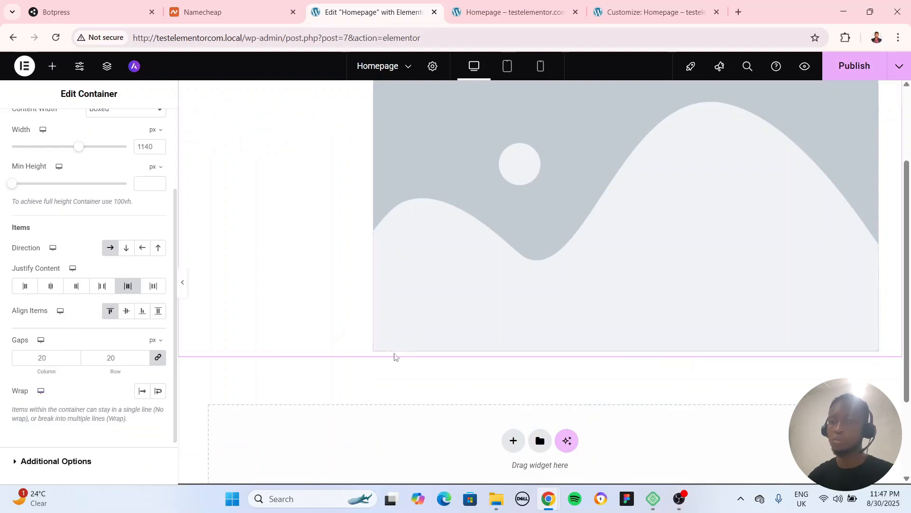
pyautogui.scroll(3, 394, 356)
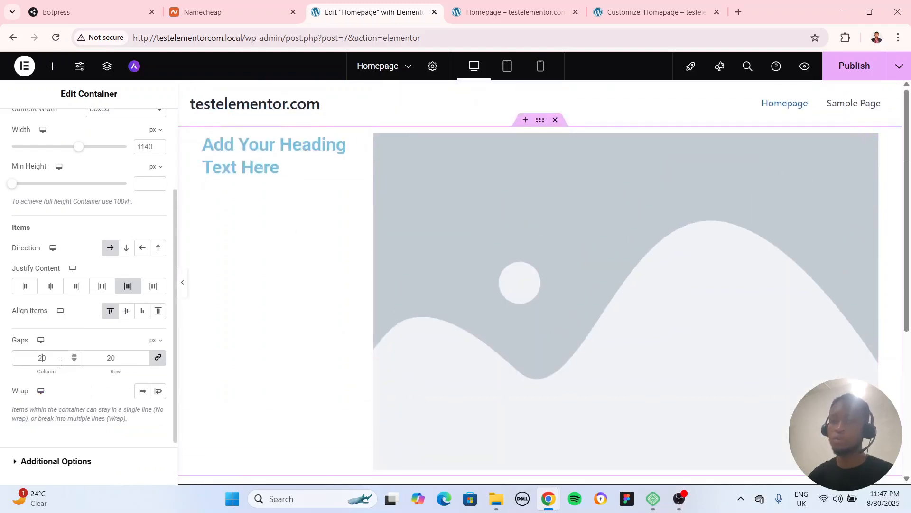
pyautogui.click(158, 359)
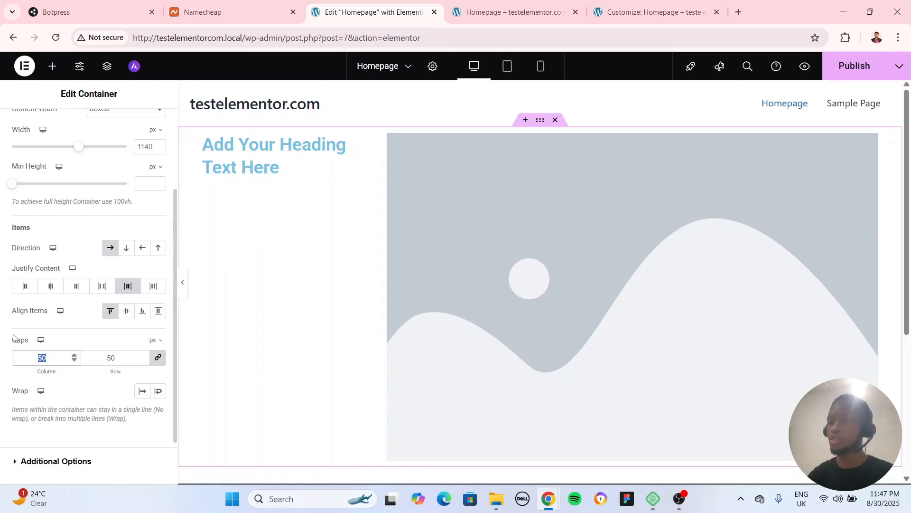
pyautogui.write('200')
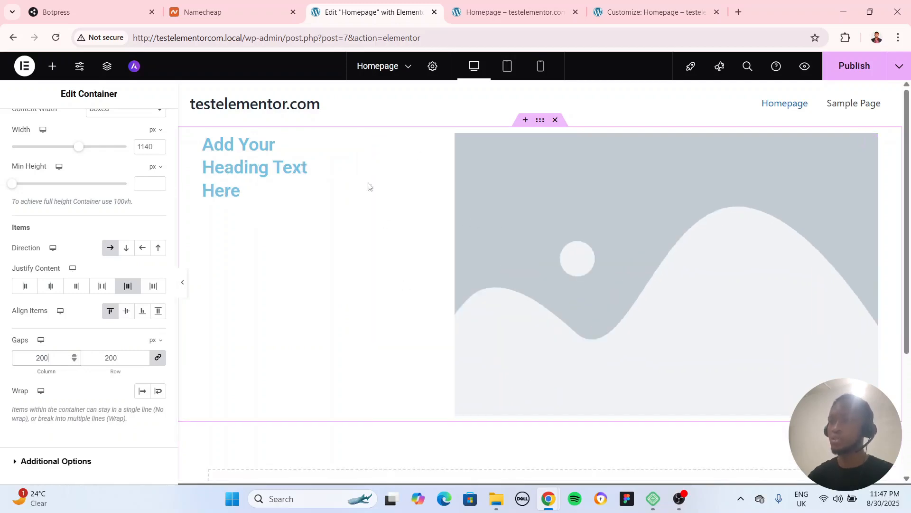
# Examine the Overflow and HTML Tag choices in the container's additional options, keep both at Default, and open its style settings
pyautogui.scroll(-2, 55, 419)
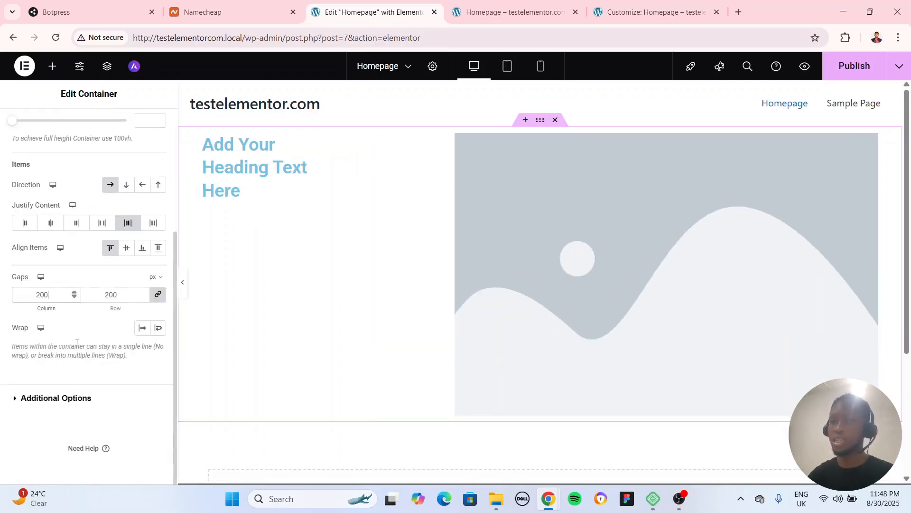
pyautogui.scroll(5, 77, 343)
pyautogui.scroll(-3, 79, 307)
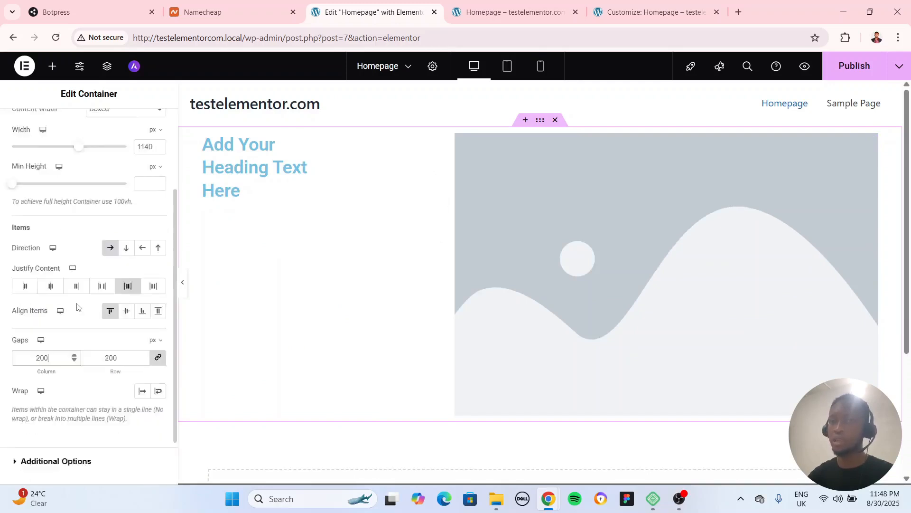
pyautogui.scroll(-2, 77, 351)
pyautogui.scroll(5, 76, 397)
pyautogui.click(25, 171)
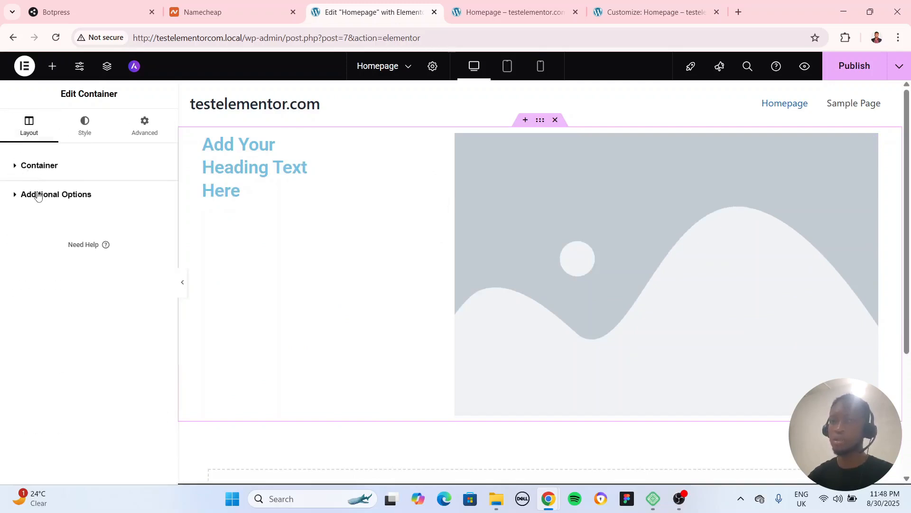
pyautogui.click(38, 195)
pyautogui.click(108, 220)
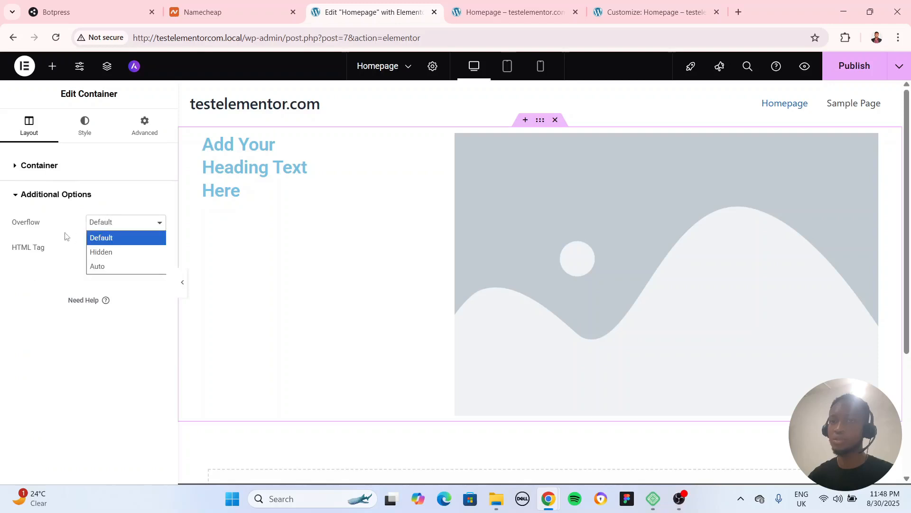
pyautogui.click(76, 253)
pyautogui.click(119, 251)
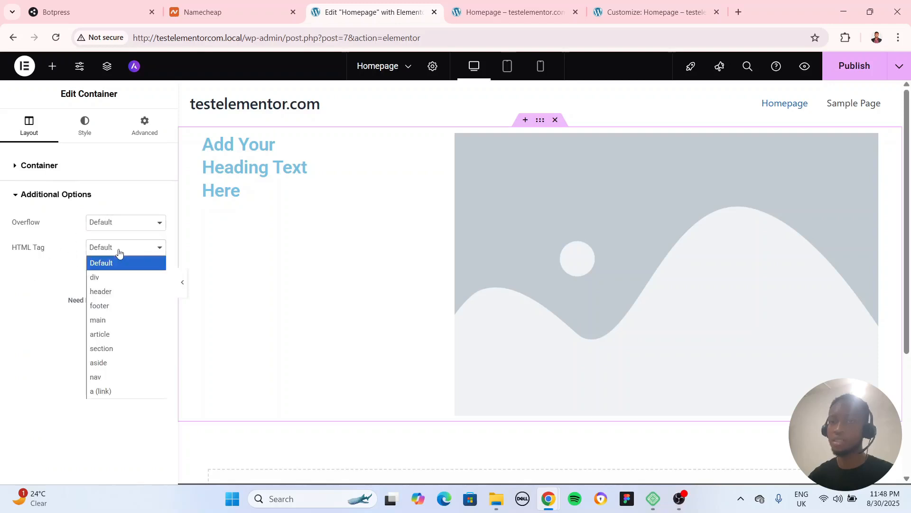
pyautogui.click(70, 258)
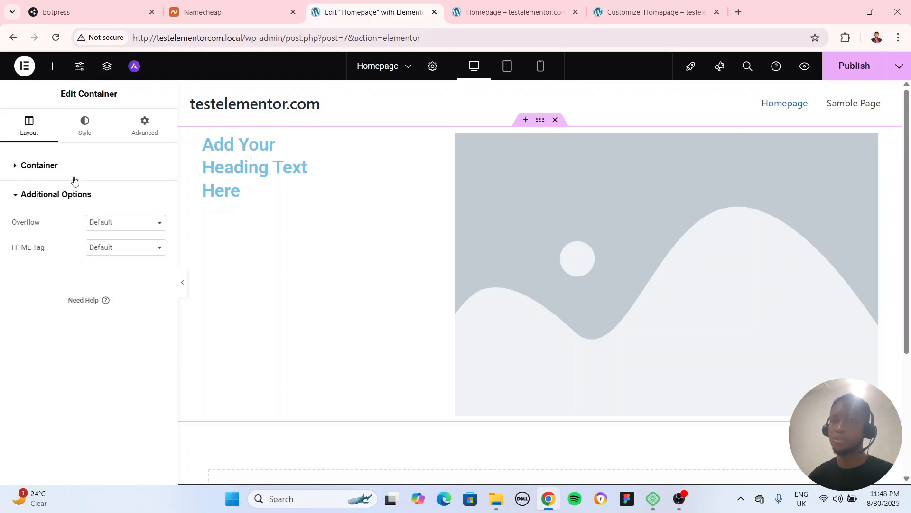
pyautogui.click(43, 174)
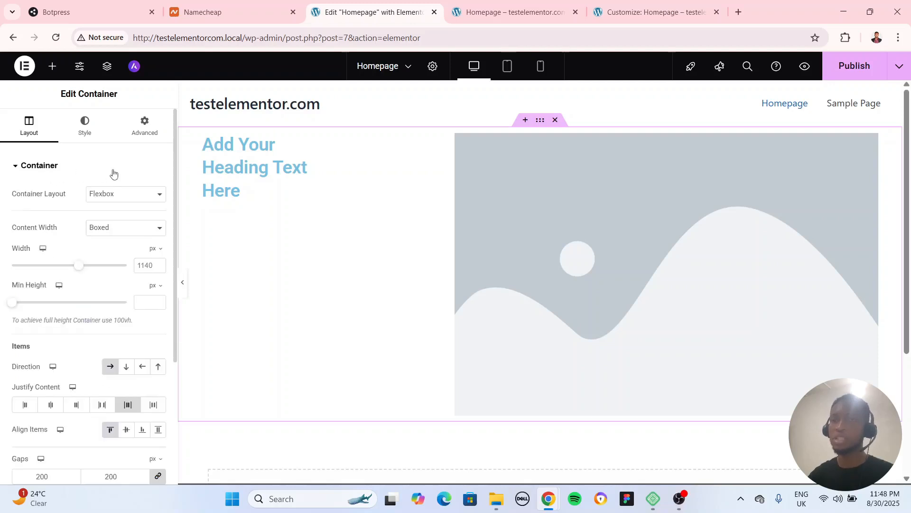
pyautogui.click(83, 130)
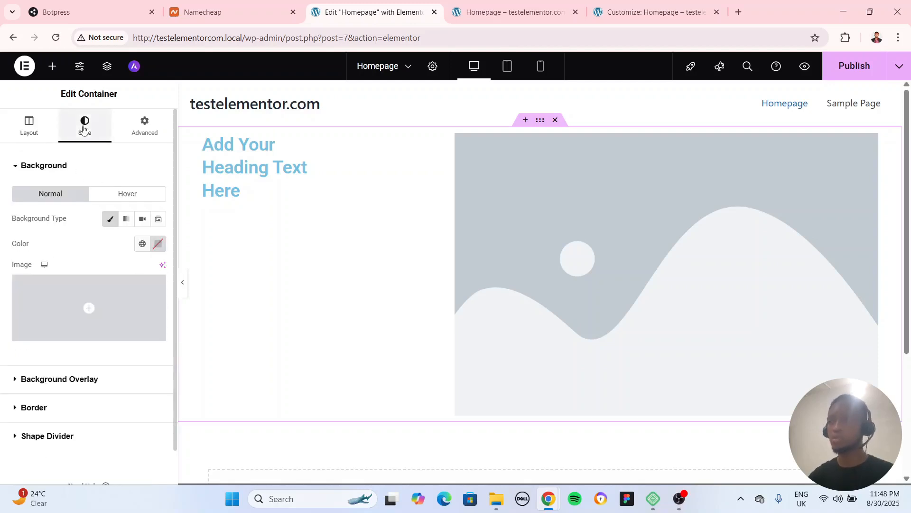
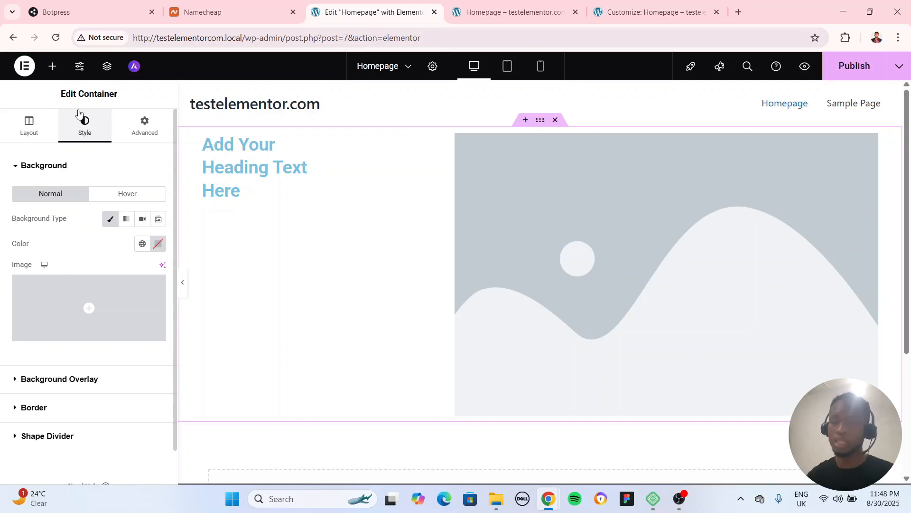
# Give the container a Classic background in dark red, about #A50000, for its normal state
pyautogui.scroll(-1, 74, 243)
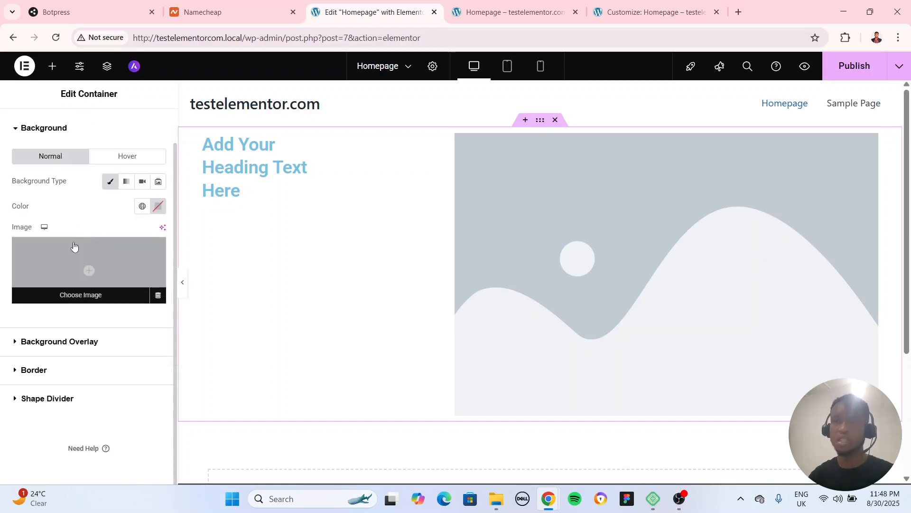
pyautogui.scroll(1, 97, 285)
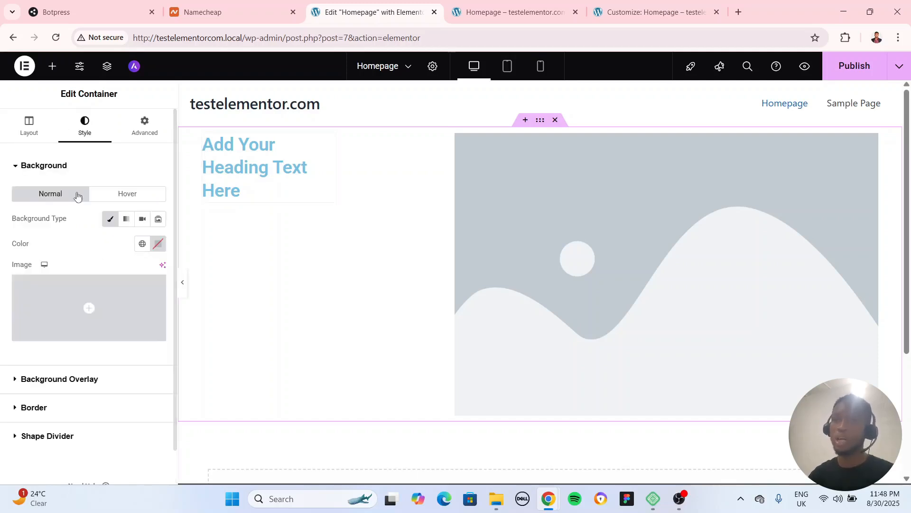
pyautogui.click(43, 173)
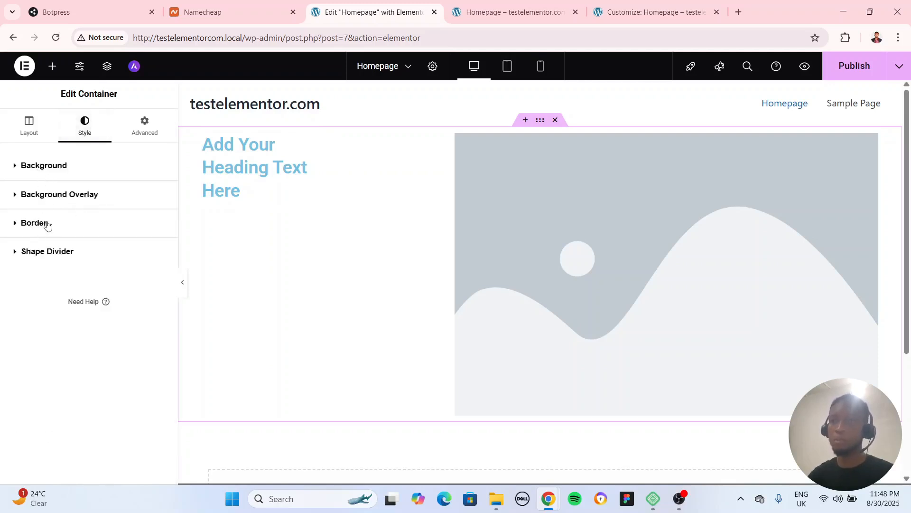
pyautogui.click(52, 165)
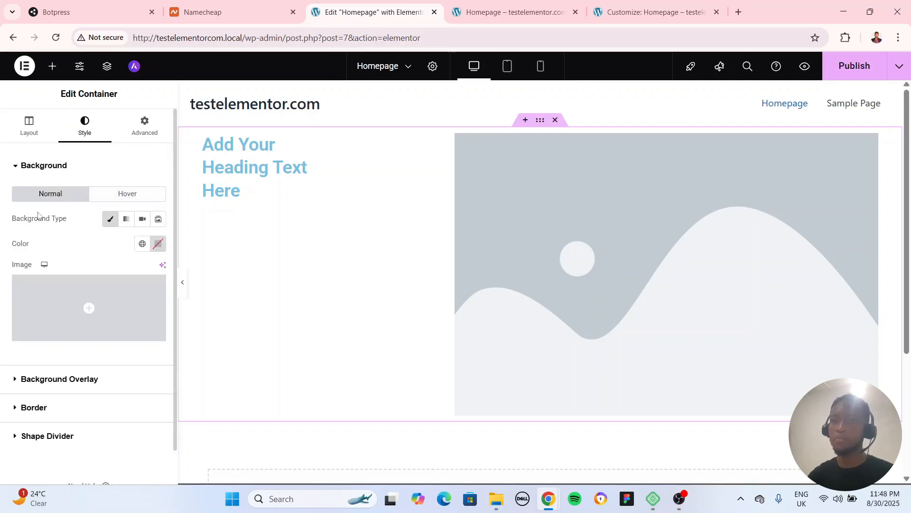
pyautogui.click(108, 224)
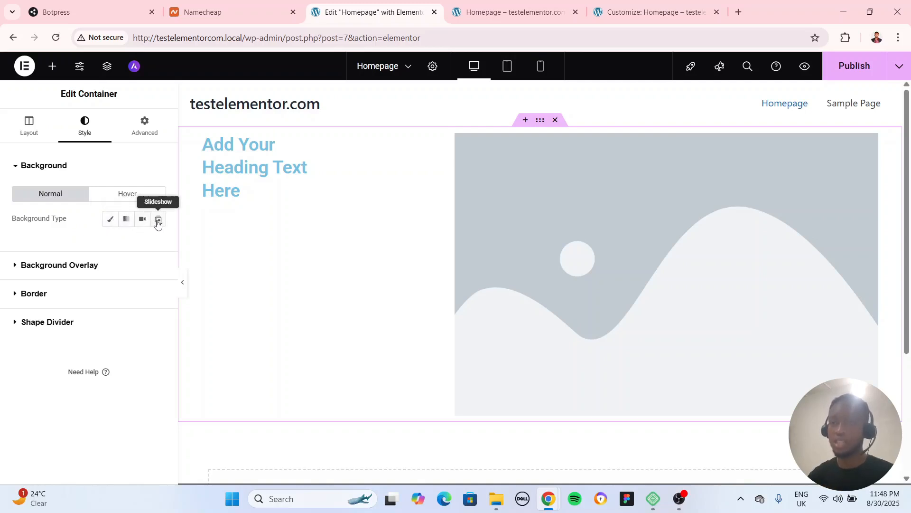
pyautogui.click(111, 219)
pyautogui.click(159, 244)
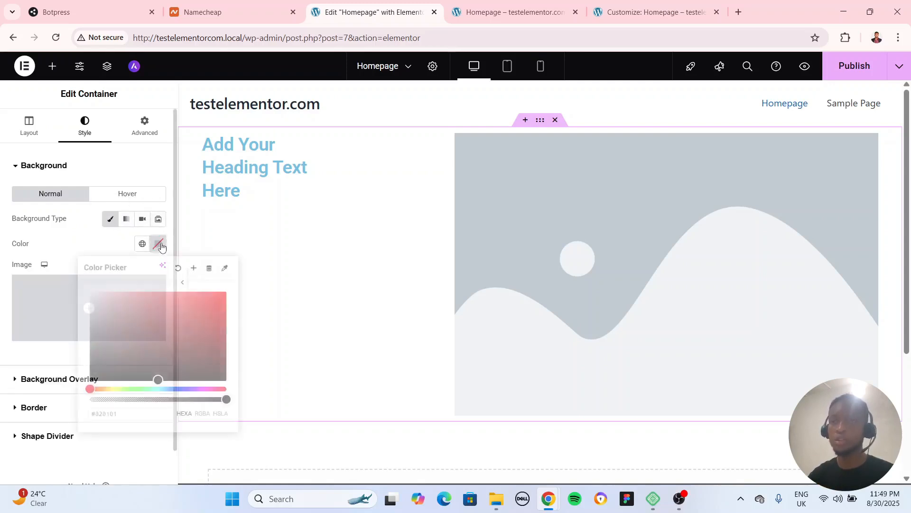
pyautogui.moveTo(127, 341); pyautogui.dragTo(237, 327)
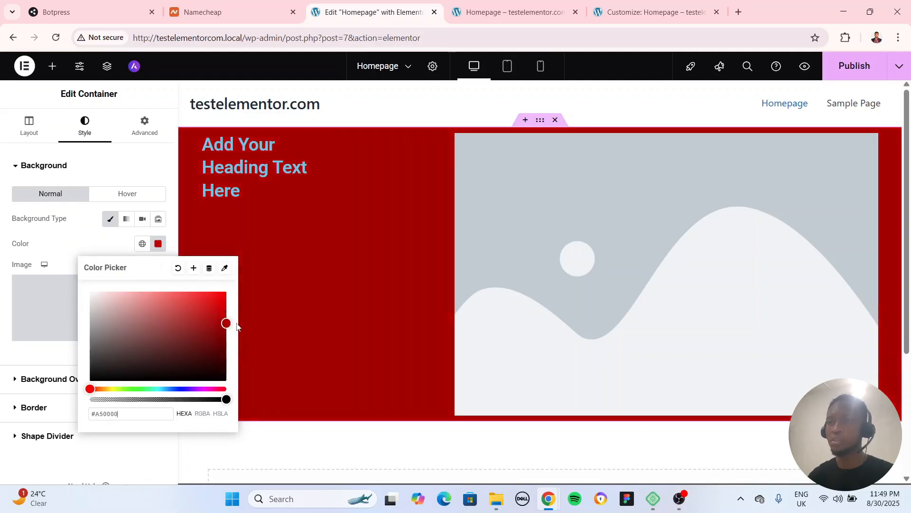
pyautogui.click(286, 246)
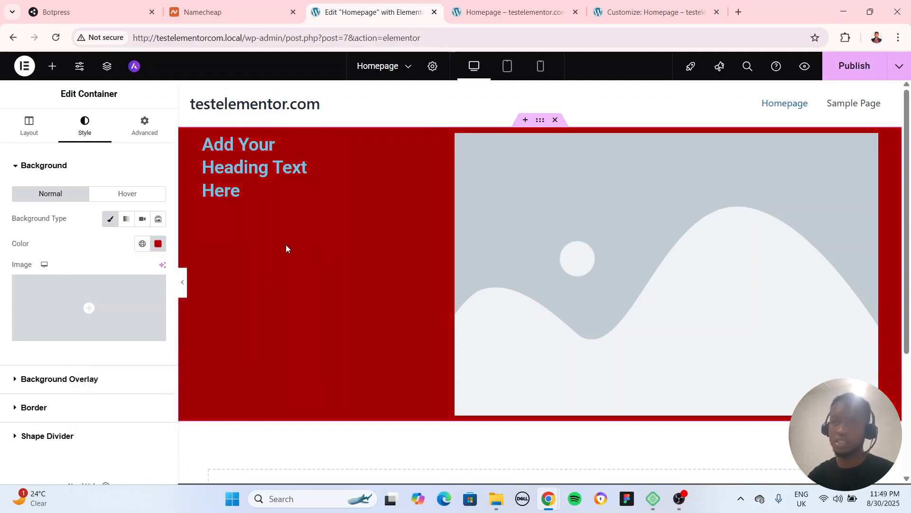
# Check the media library and file upload options for the container's background image, and close the media window without choosing one
pyautogui.moveTo(92, 317)
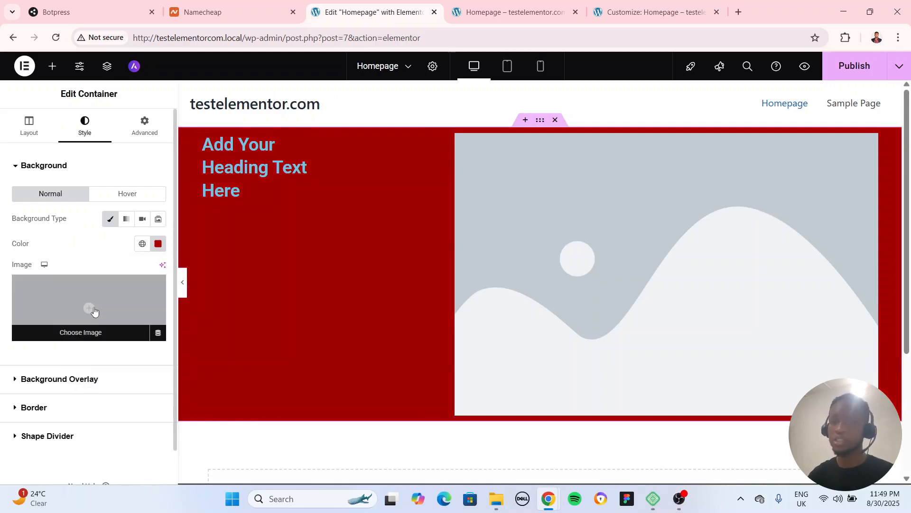
pyautogui.click(94, 311)
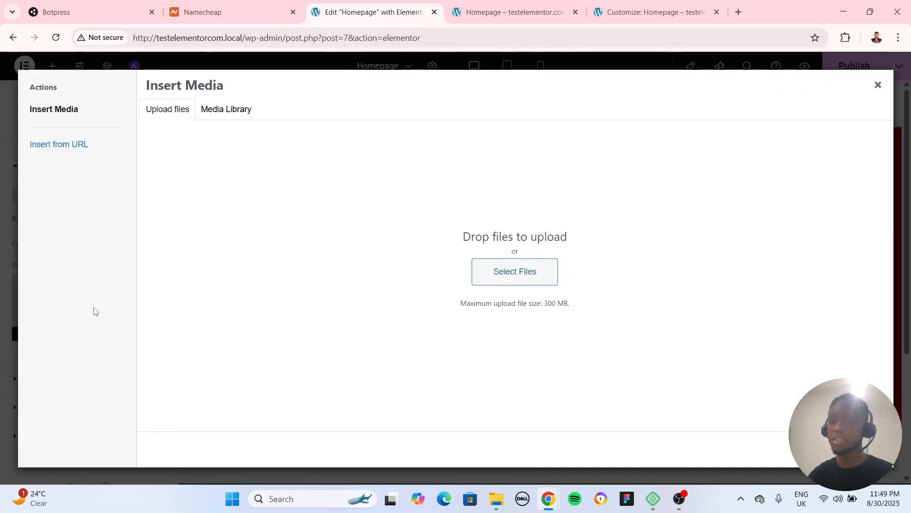
pyautogui.click(224, 111)
pyautogui.click(177, 115)
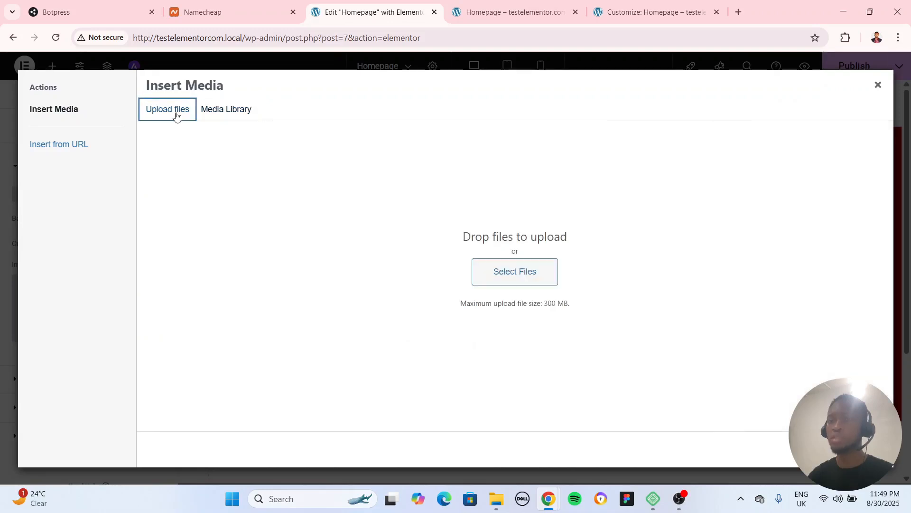
pyautogui.click(876, 85)
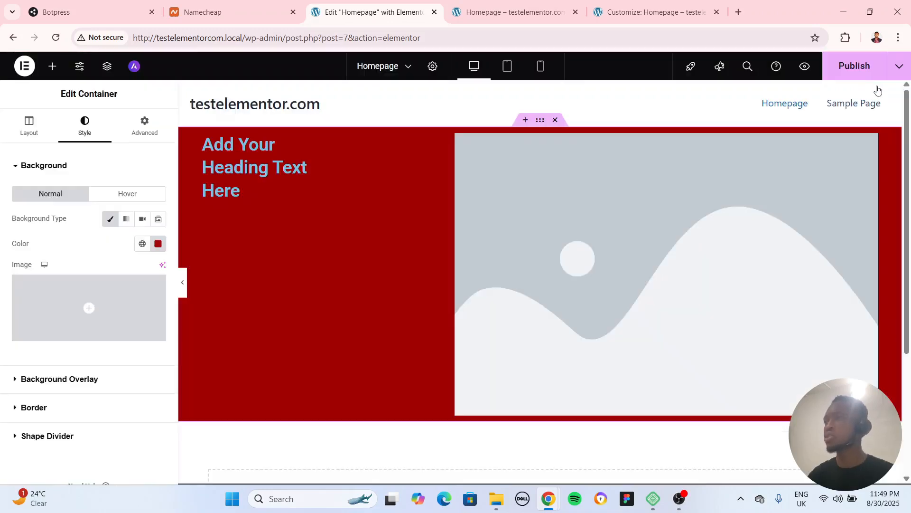
# Open the WordPress dashboard of testelementor.com in a new browser tab from the live Homepage
pyautogui.click(560, 13)
pyautogui.click(651, 13)
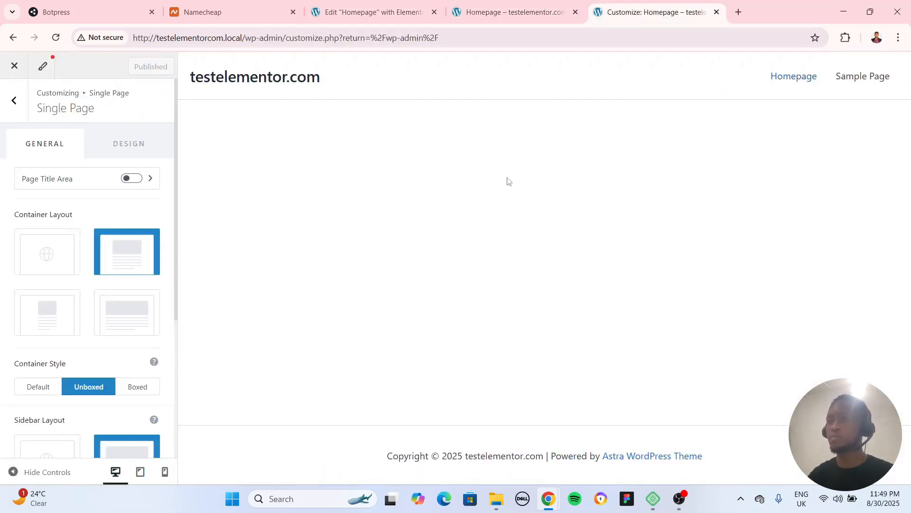
pyautogui.click(505, 15)
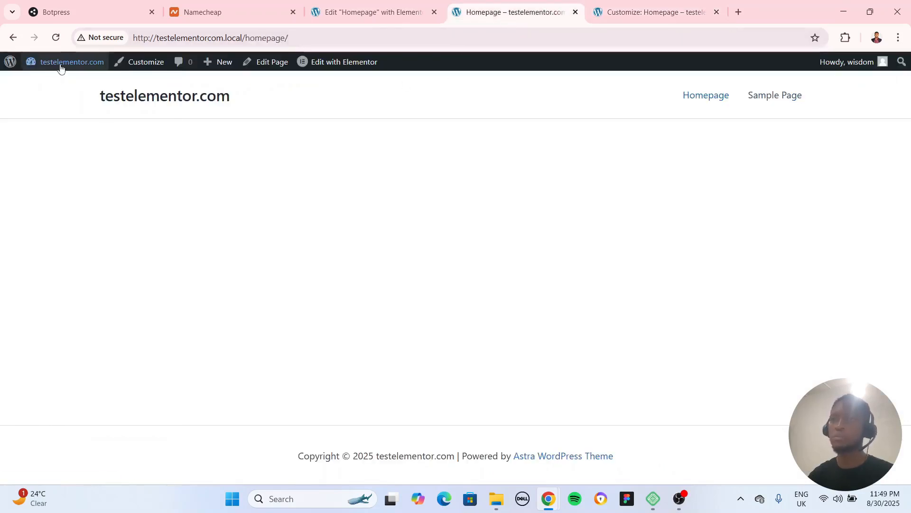
pyautogui.moveTo(61, 63)
pyautogui.rightClick(56, 85)
pyautogui.click(143, 96)
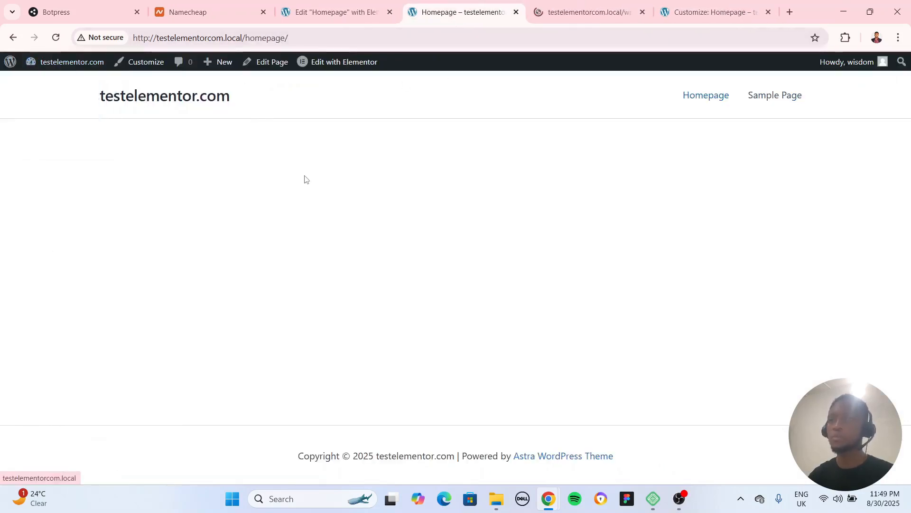
pyautogui.click(584, 11)
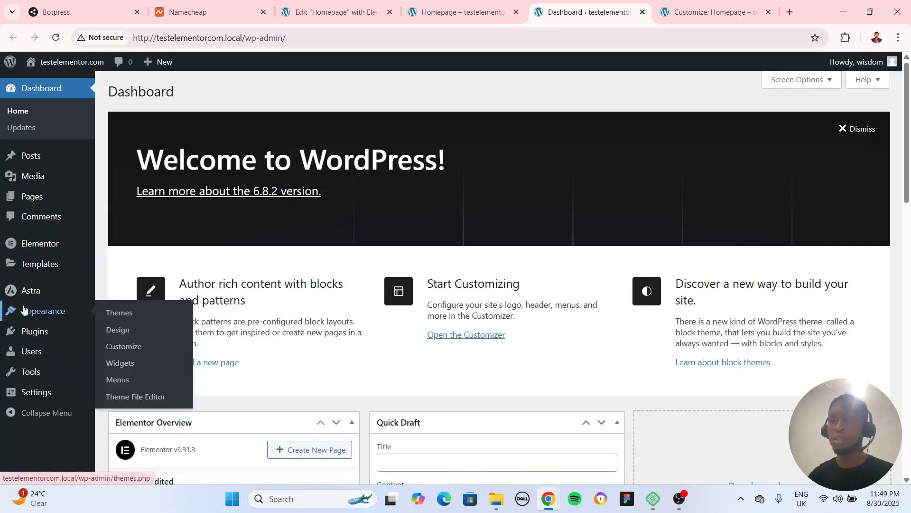
# Search the plugins available to add for "pixabay", and install and activate the Instant Images plugin
pyautogui.moveTo(48, 336)
pyautogui.click(114, 350)
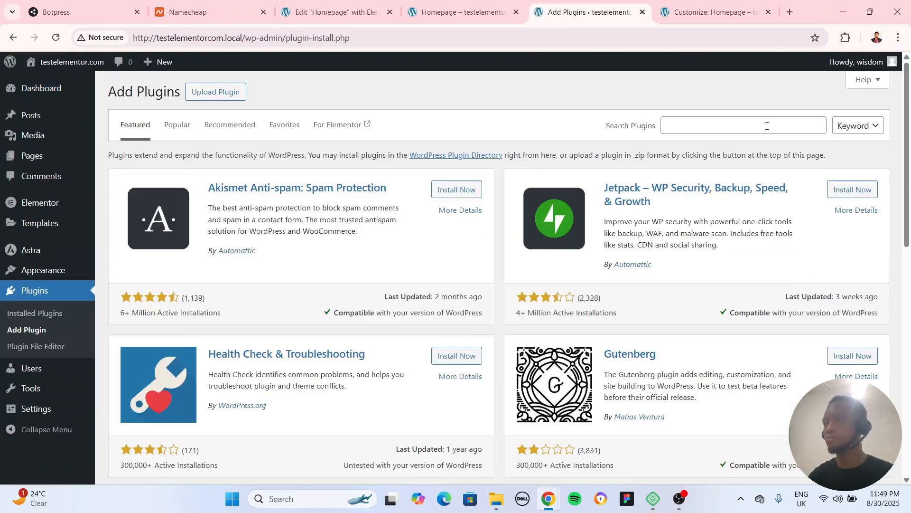
pyautogui.click(767, 125)
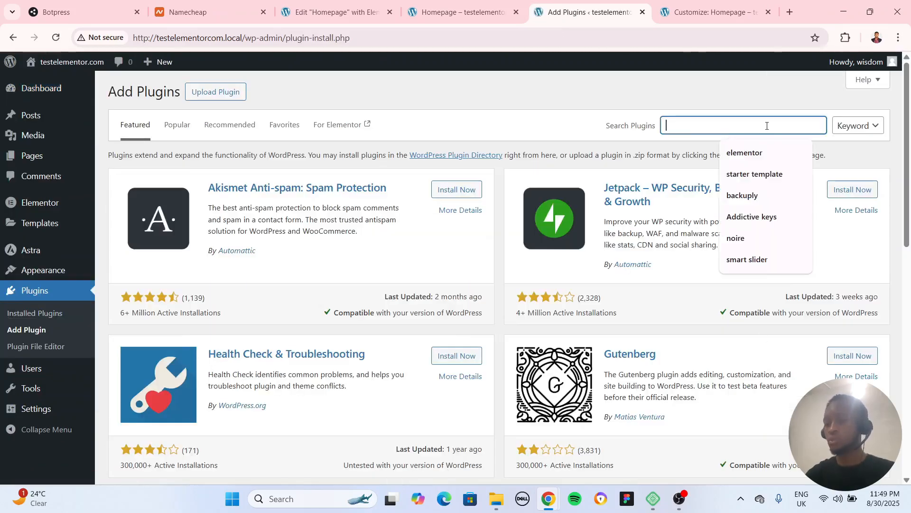
pyautogui.write('pixabay')
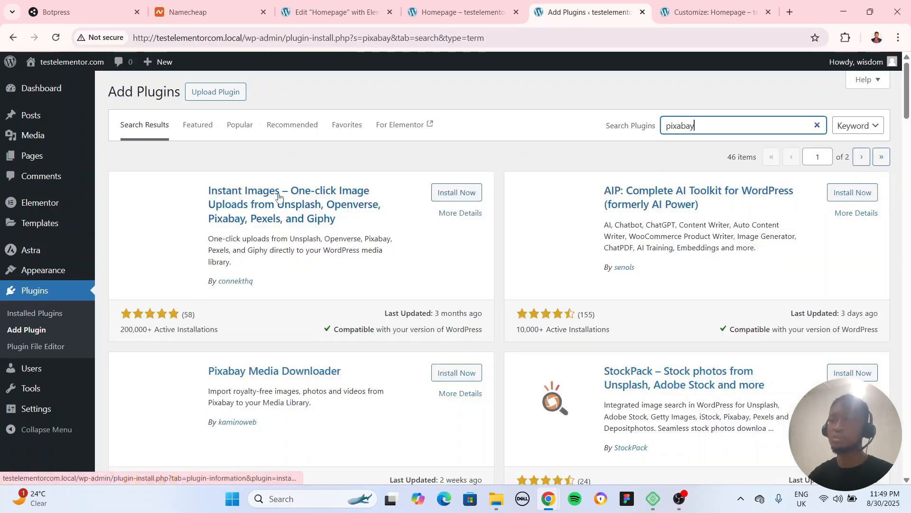
pyautogui.click(461, 193)
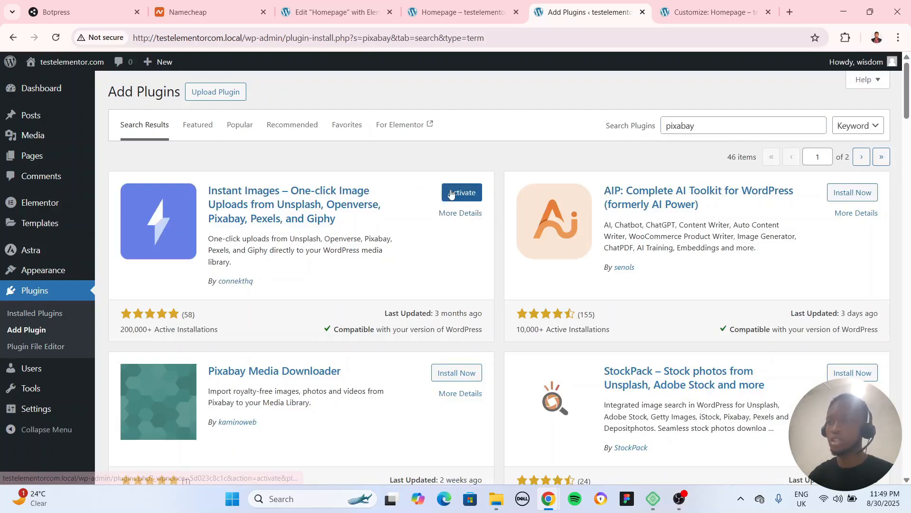
pyautogui.click(450, 192)
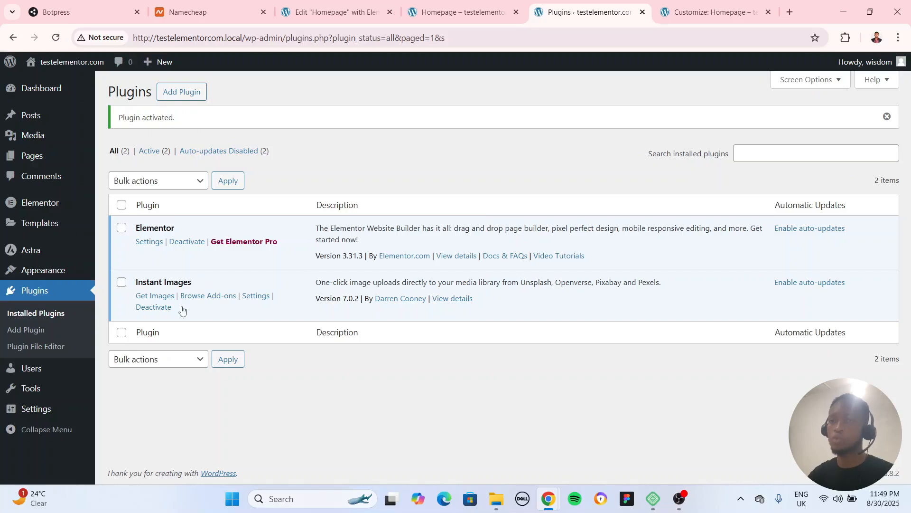
# Return to the Homepage's Elementor editor, publish the page and reload the editor
pyautogui.click(522, 15)
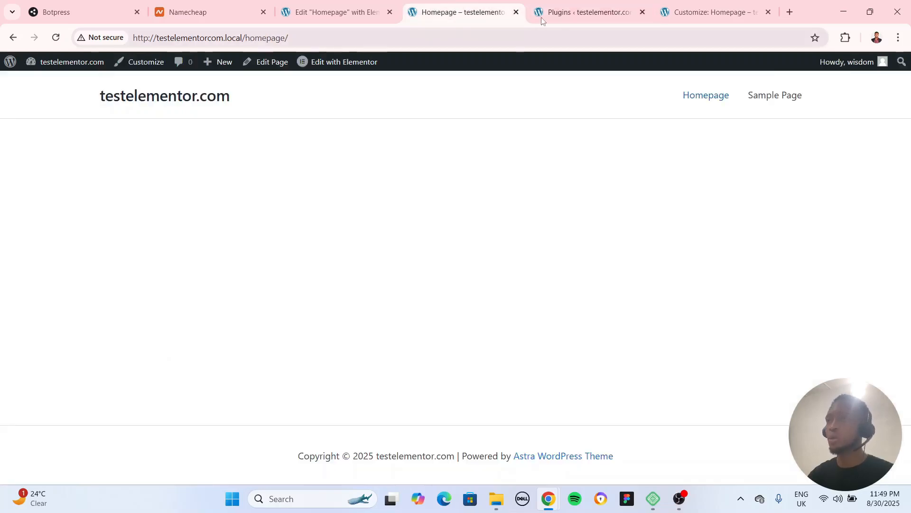
pyautogui.click(340, 15)
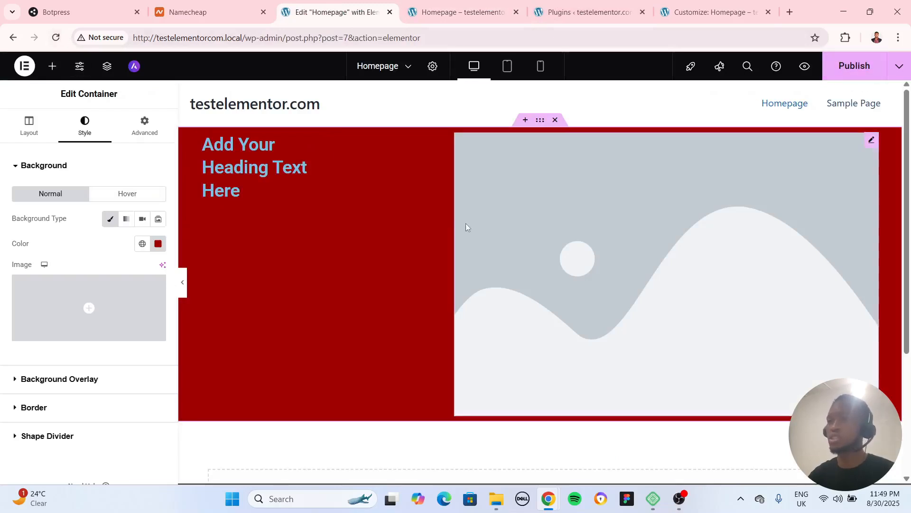
pyautogui.click(862, 69)
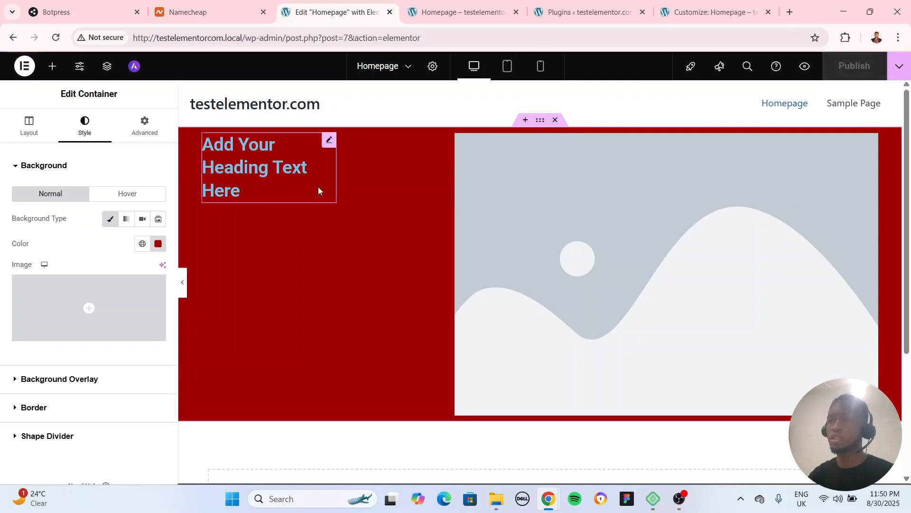
pyautogui.press('F5')
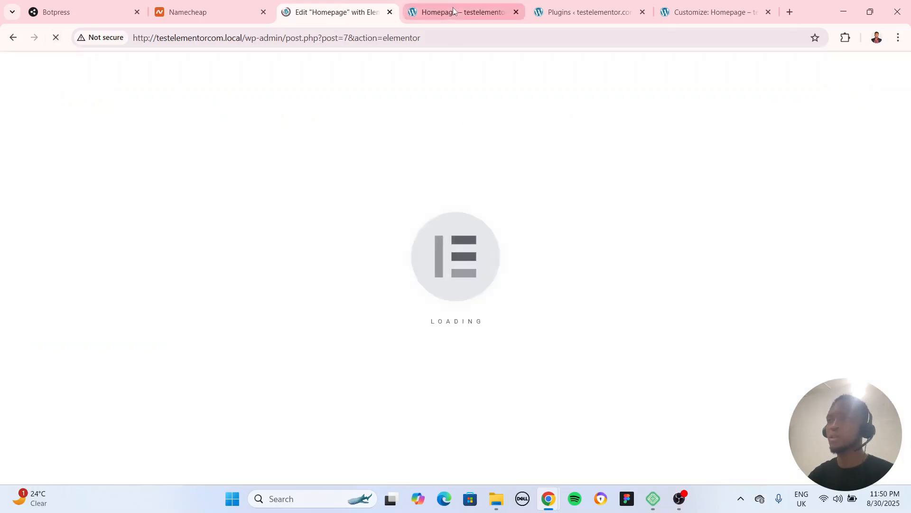
# Refresh the live Homepage to check the published container, and return to the Elementor editor
pyautogui.click(453, 12)
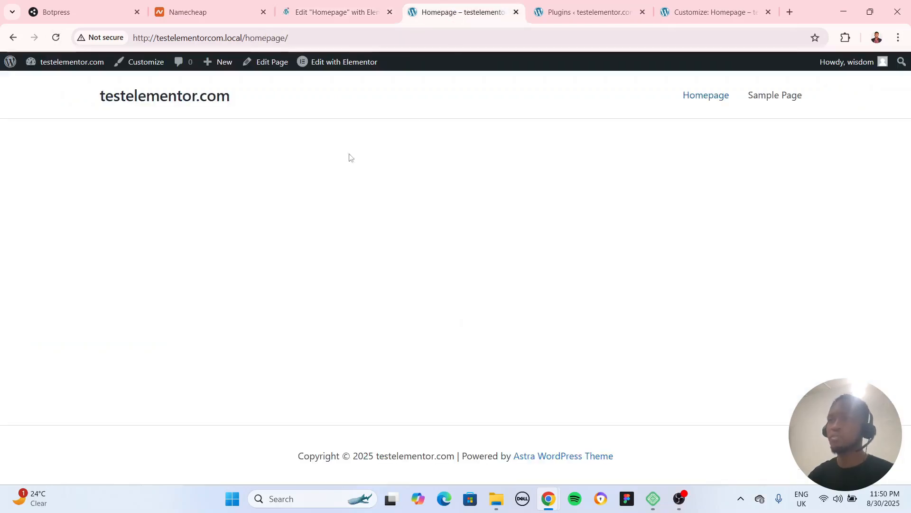
pyautogui.click(56, 37)
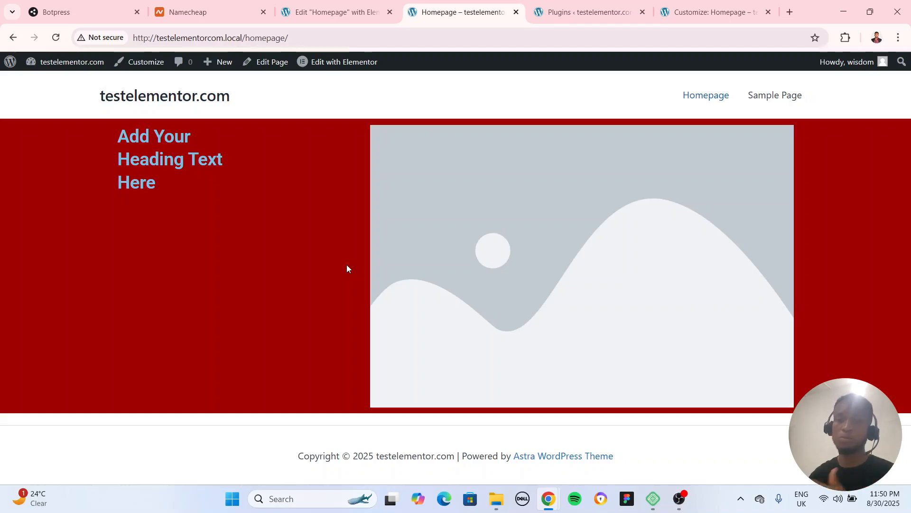
pyautogui.click(337, 12)
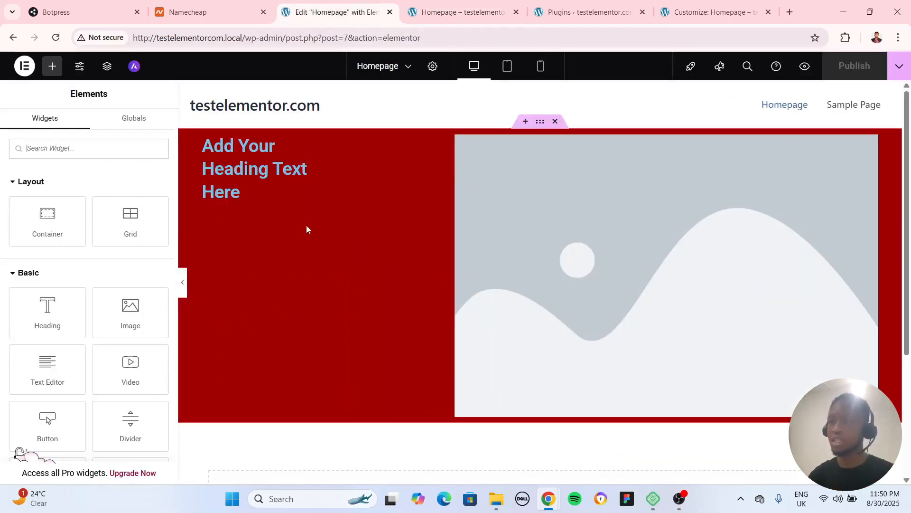
# Search Unsplash for "city" through Instant Images to find a background image for the container holding the heading and image
pyautogui.click(540, 121)
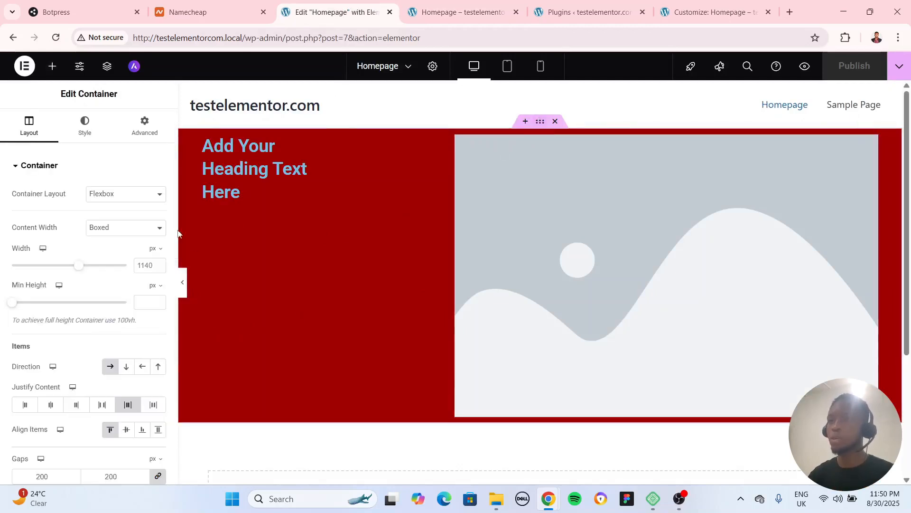
pyautogui.click(85, 124)
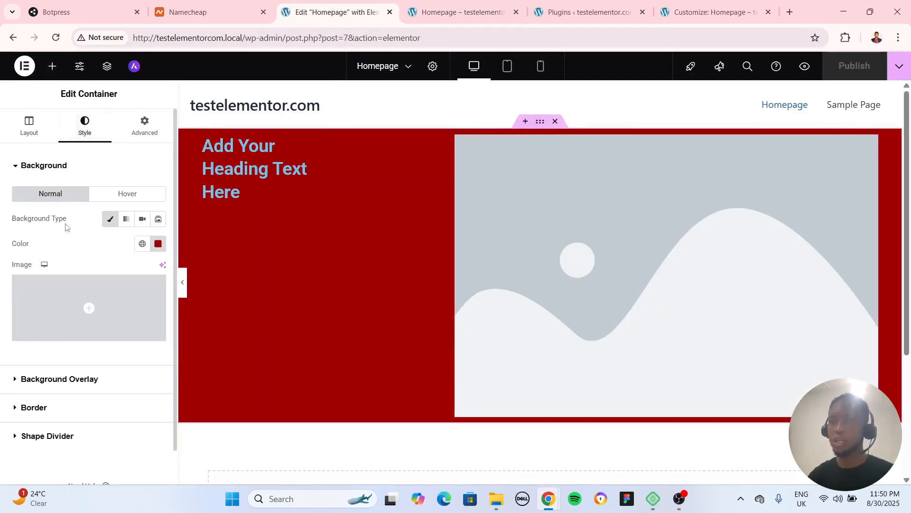
pyautogui.click(89, 309)
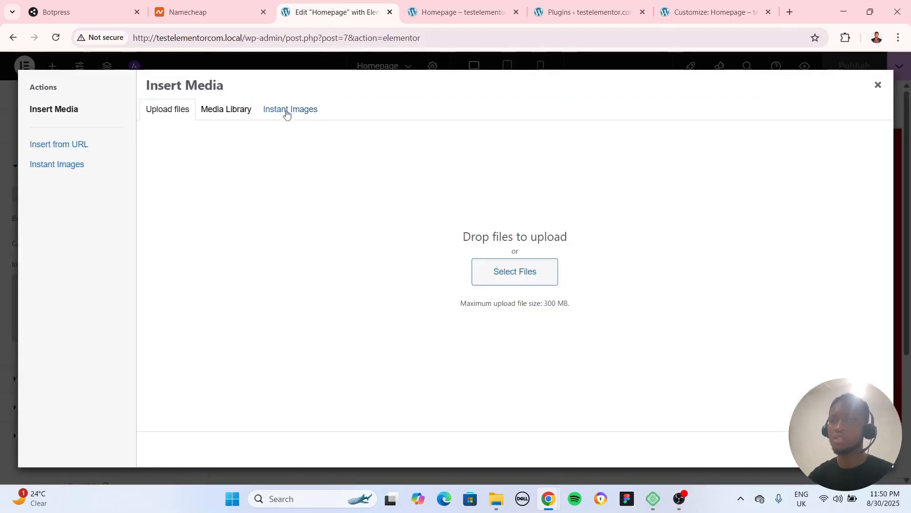
pyautogui.click(287, 111)
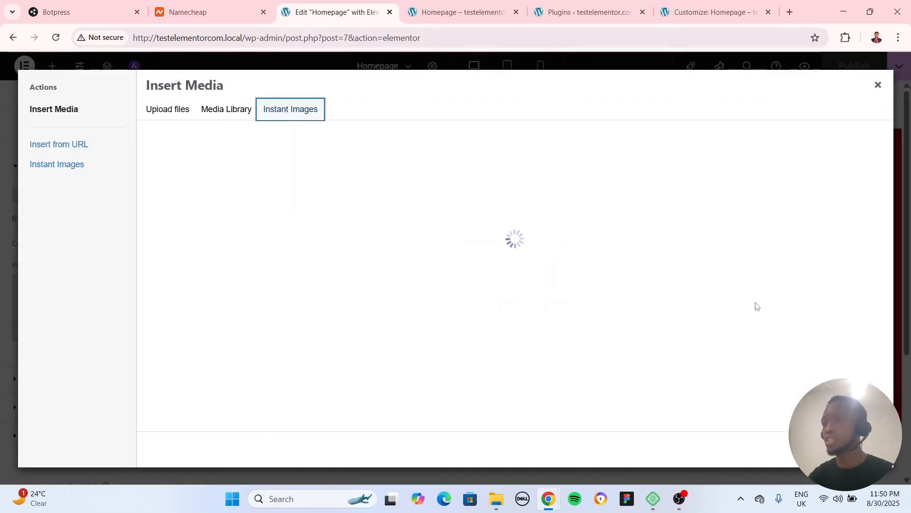
pyautogui.click(740, 229)
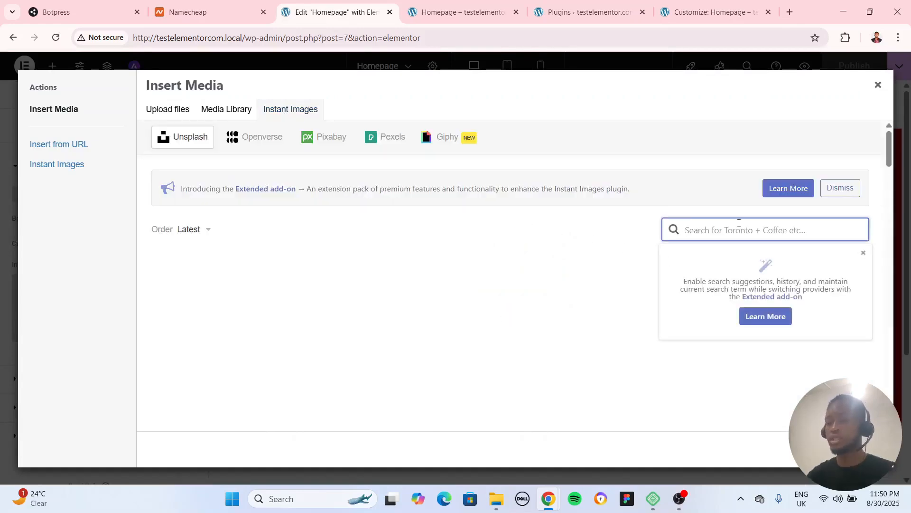
pyautogui.write('city')
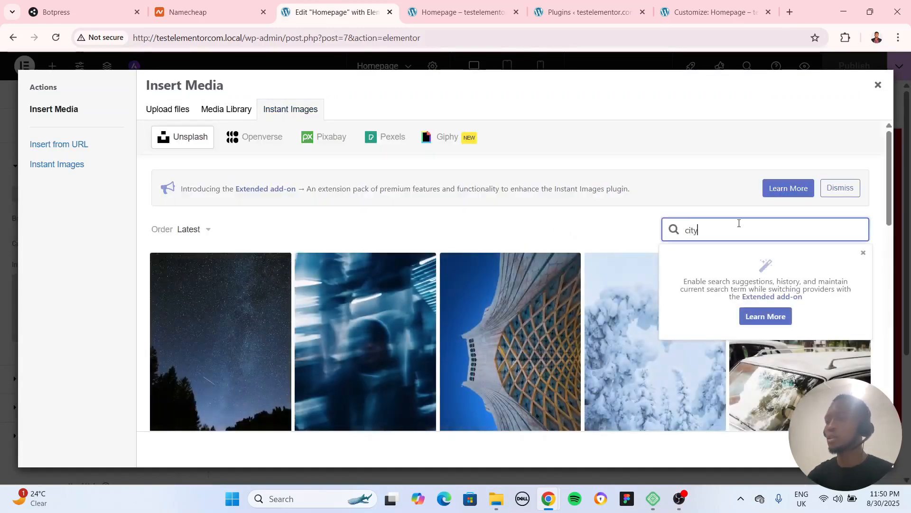
pyautogui.press('Return')
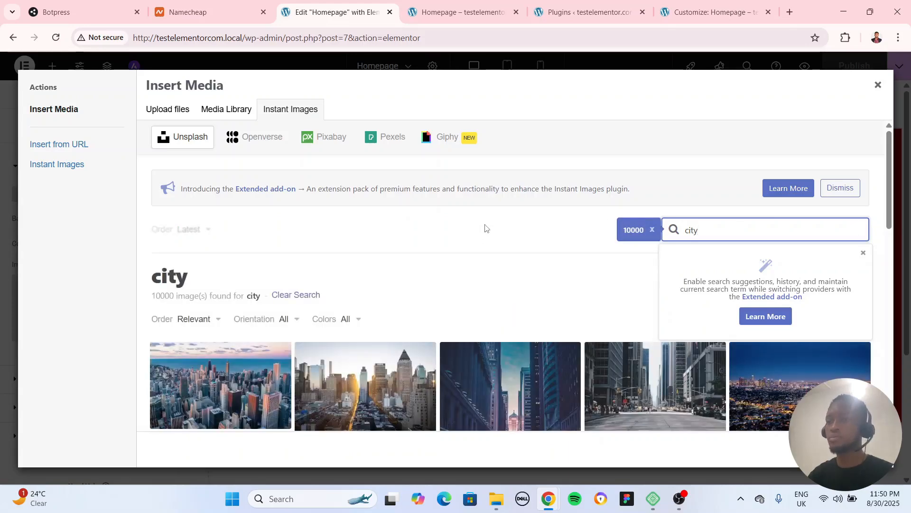
# Import the Unsplash photo of an empty street between high-rise buildings and set it as the container's background image
pyautogui.scroll(-3, 483, 231)
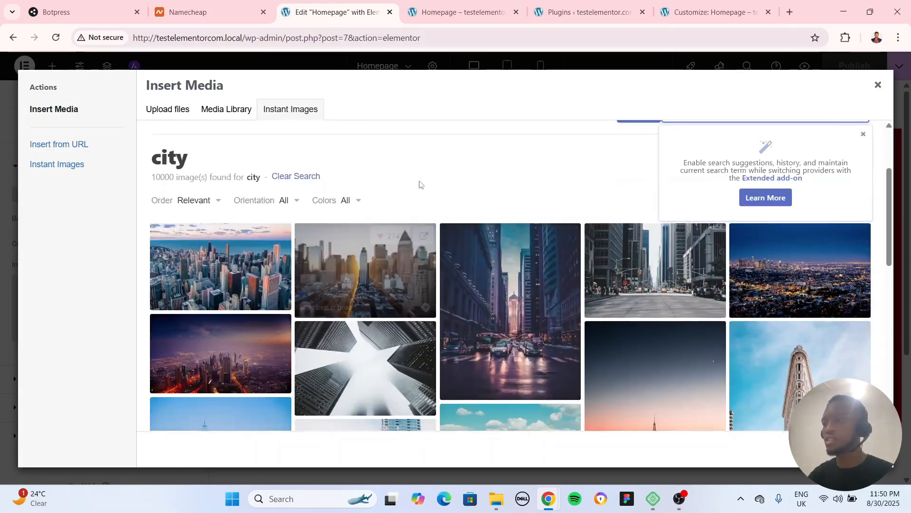
pyautogui.click(655, 275)
pyautogui.scroll(-2, 697, 395)
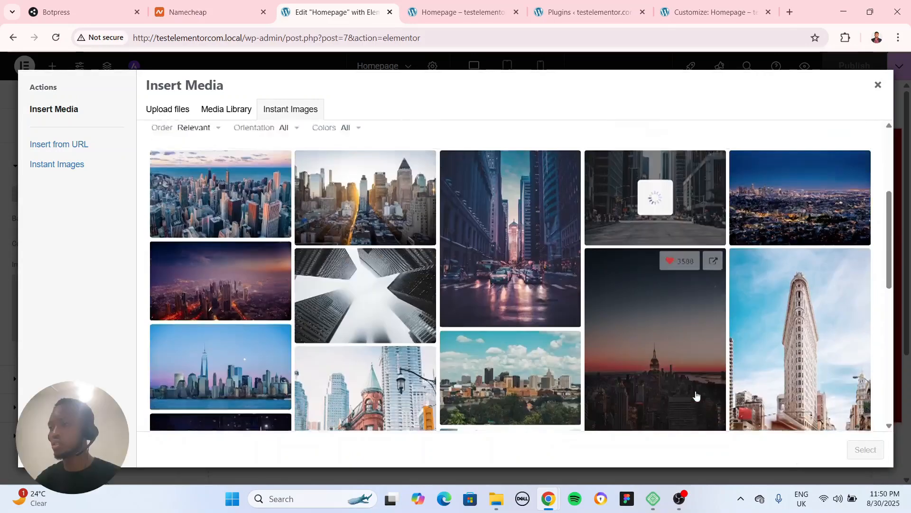
pyautogui.scroll(2, 700, 360)
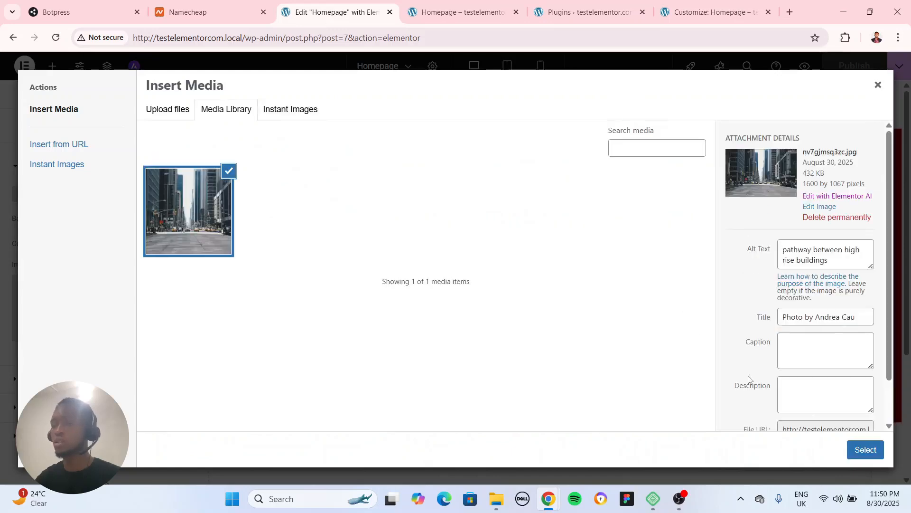
pyautogui.click(865, 450)
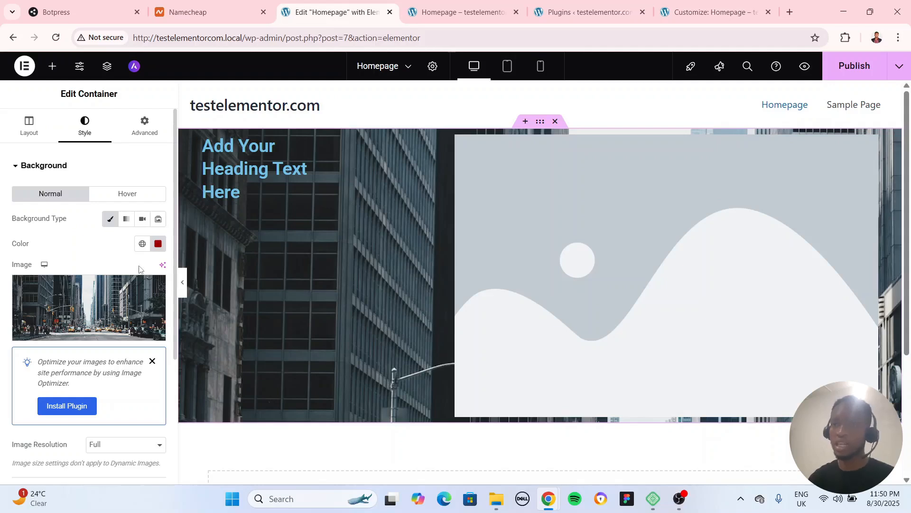
# Switch the container's background type to Gradient and set the first color to dark blue #0013BB
pyautogui.click(125, 219)
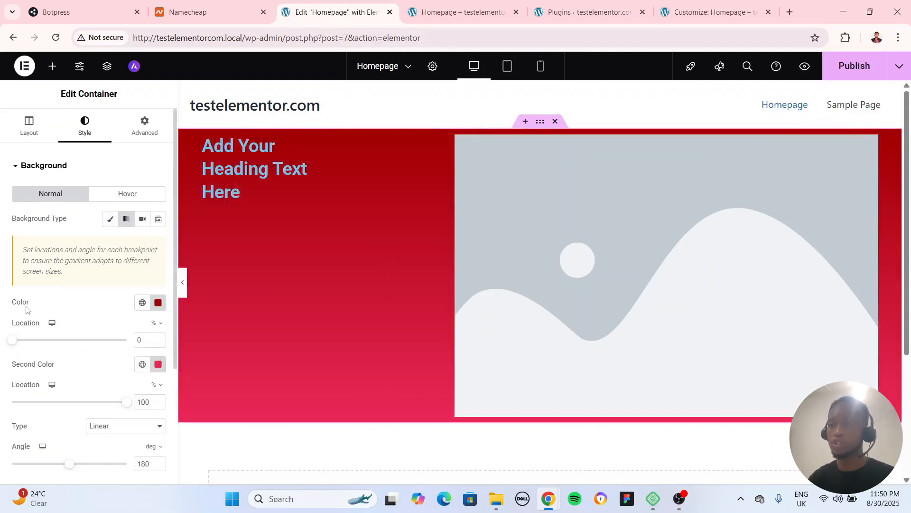
pyautogui.click(158, 302)
pyautogui.click(178, 247)
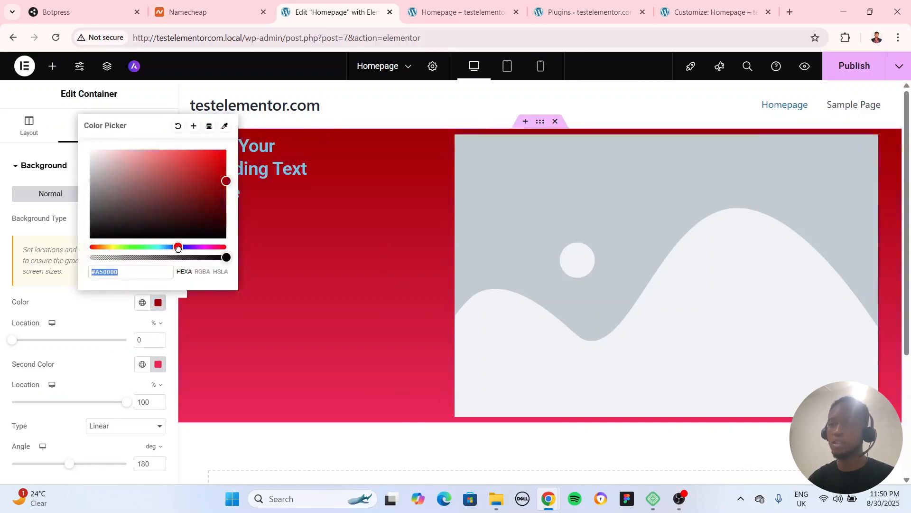
pyautogui.moveTo(226, 180); pyautogui.dragTo(237, 177)
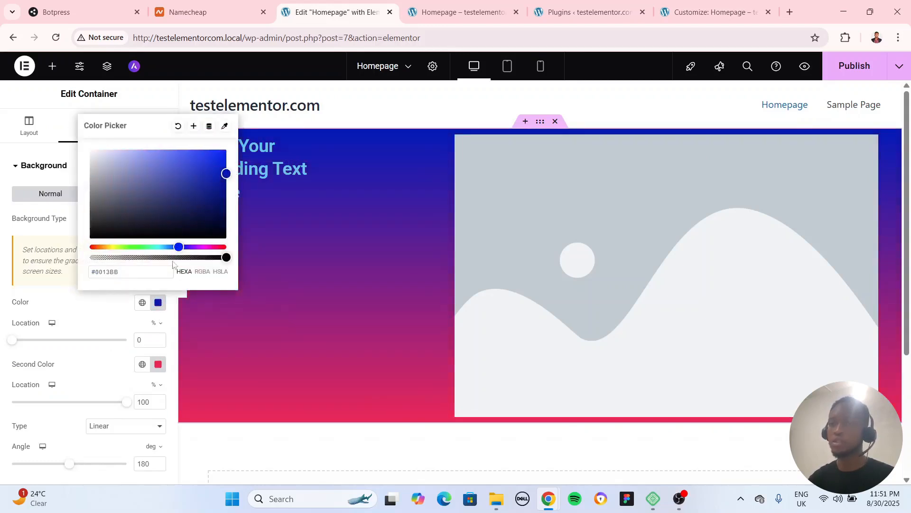
# Change the gradient's second color to a light cyan blue
pyautogui.click(158, 364)
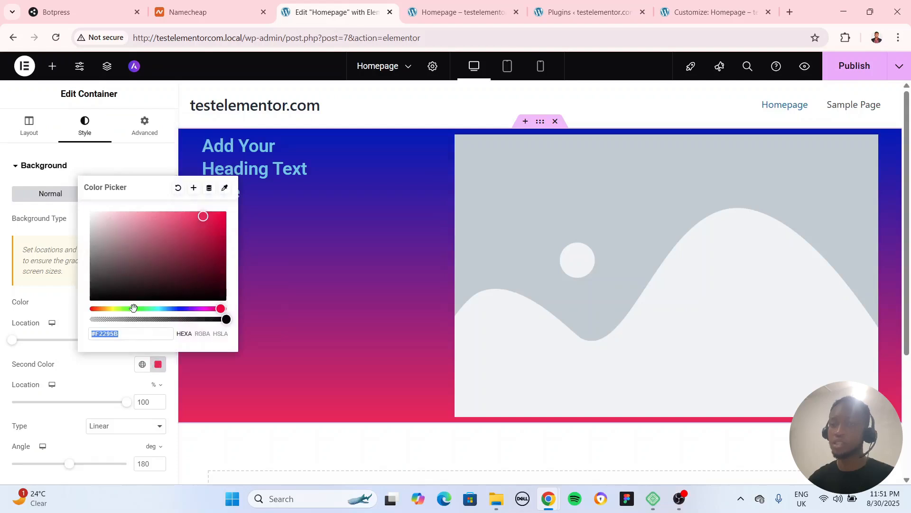
pyautogui.click(134, 309)
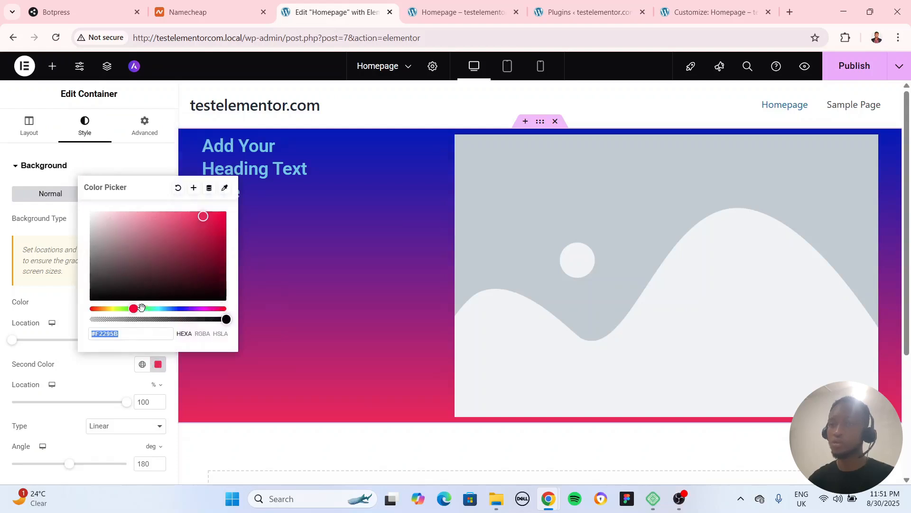
pyautogui.moveTo(141, 308); pyautogui.dragTo(161, 311)
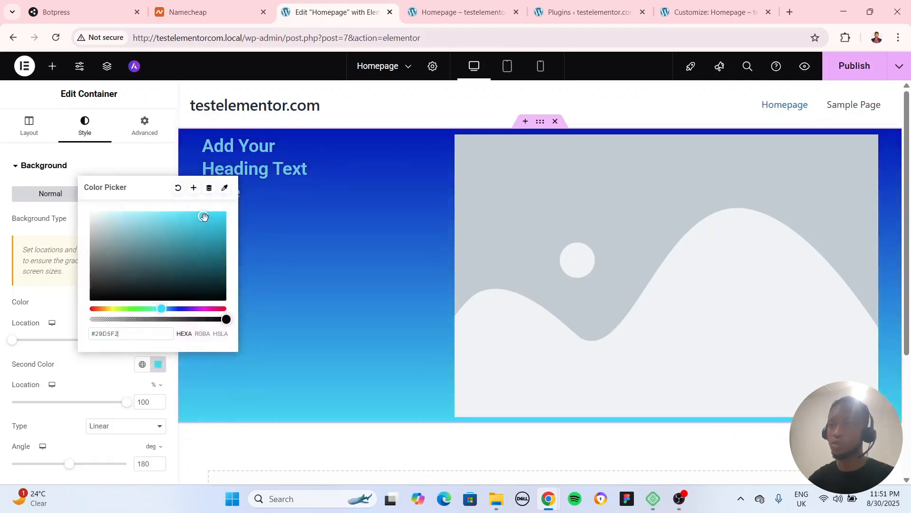
pyautogui.moveTo(204, 216); pyautogui.dragTo(211, 214)
pyautogui.moveTo(100, 355); pyautogui.dragTo(102, 374)
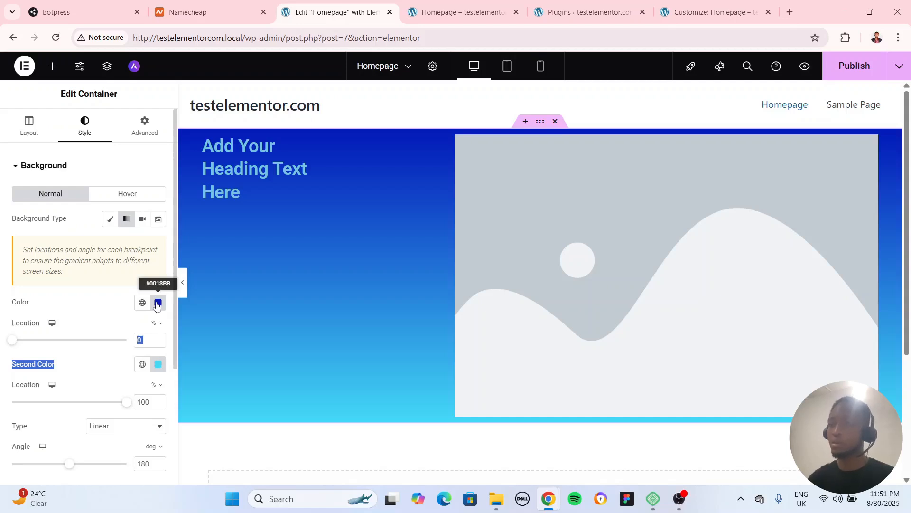
# Try the Radial gradient type on the container background and return it to Linear
pyautogui.scroll(-3, 127, 293)
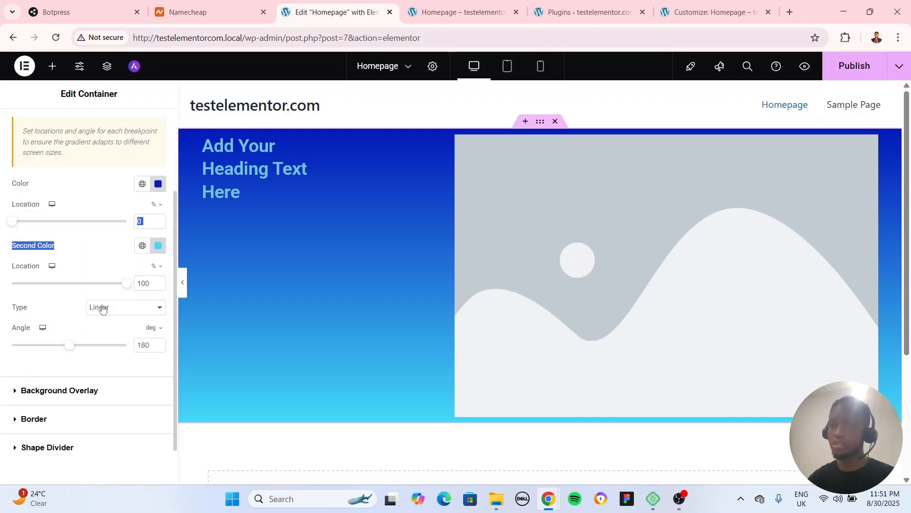
pyautogui.click(102, 309)
pyautogui.click(104, 337)
pyautogui.click(113, 308)
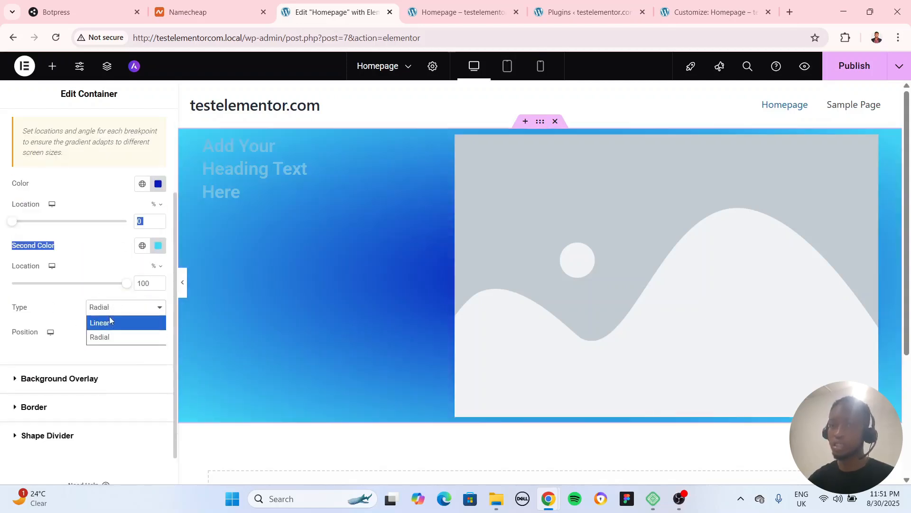
pyautogui.click(109, 321)
pyautogui.scroll(3, 83, 370)
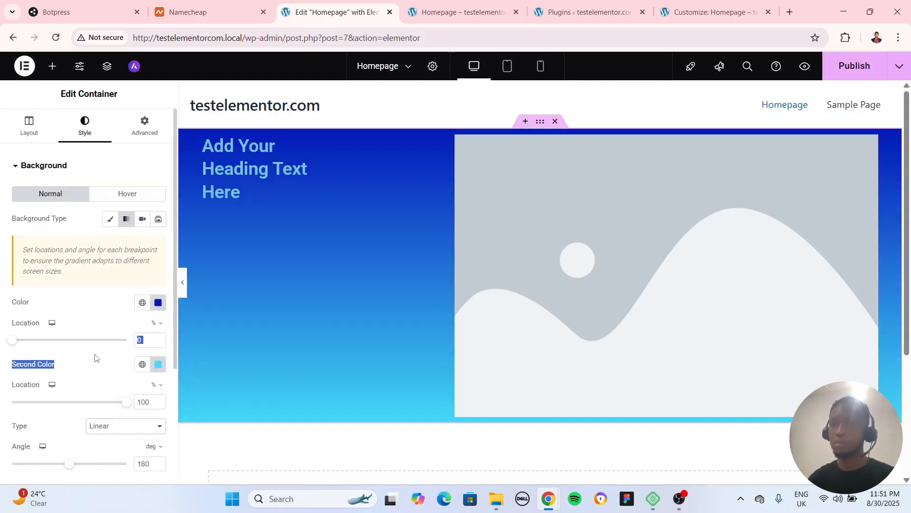
pyautogui.scroll(-4, 96, 342)
pyautogui.scroll(4, 96, 326)
# Try the Video and Classic background types on the container and return to Gradient
pyautogui.click(144, 220)
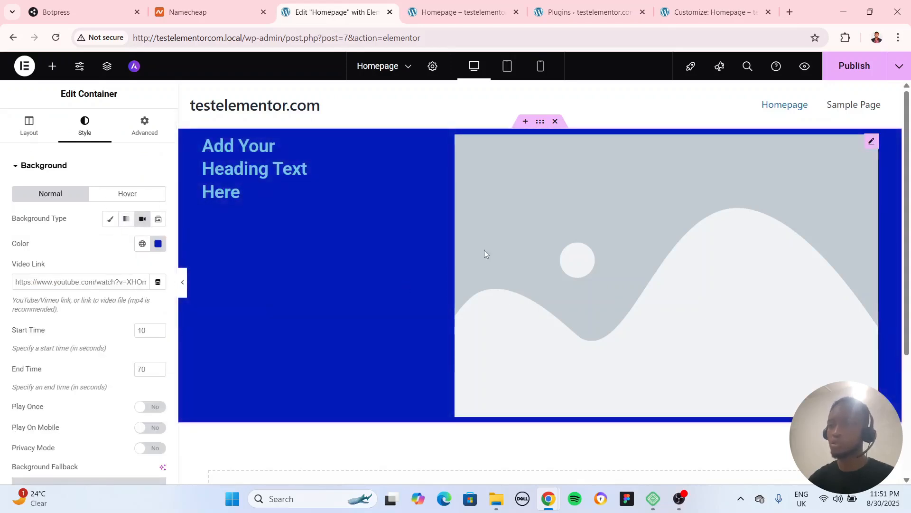
pyautogui.click(117, 221)
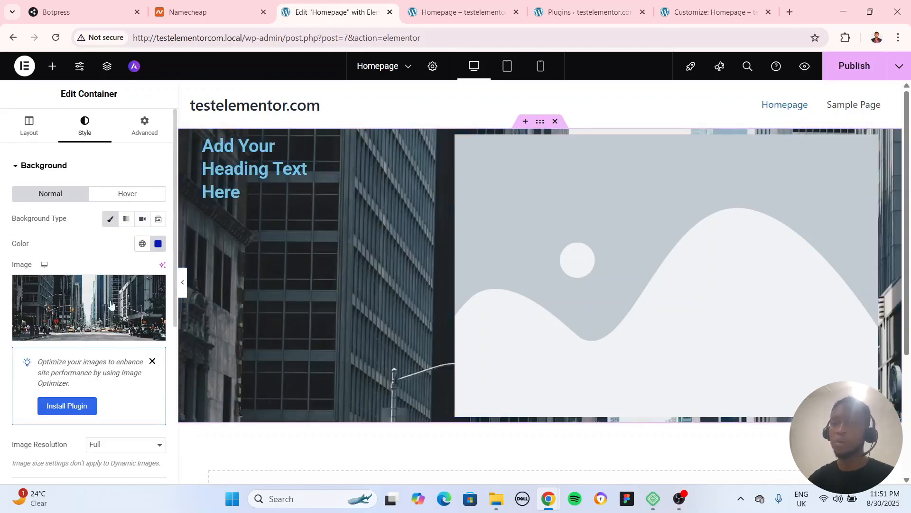
pyautogui.scroll(-4, 112, 362)
pyautogui.scroll(4, 114, 332)
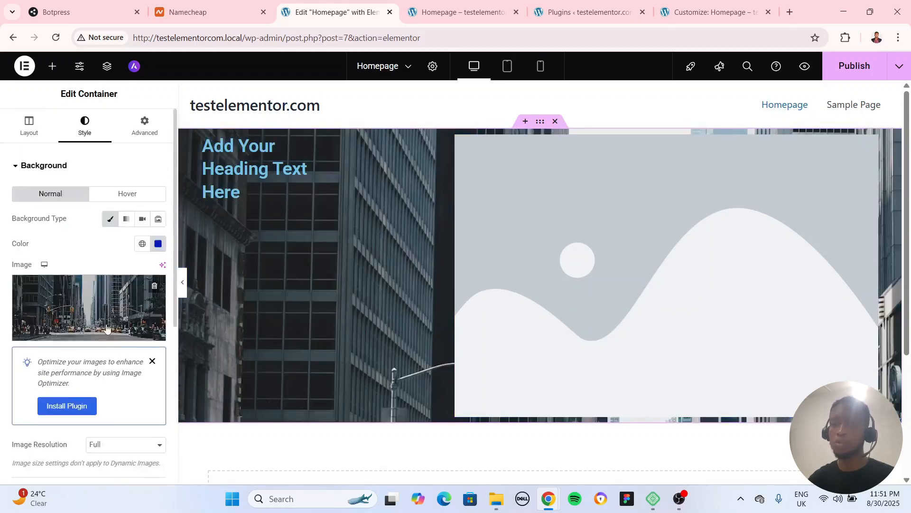
pyautogui.click(126, 219)
pyautogui.scroll(-3, 90, 327)
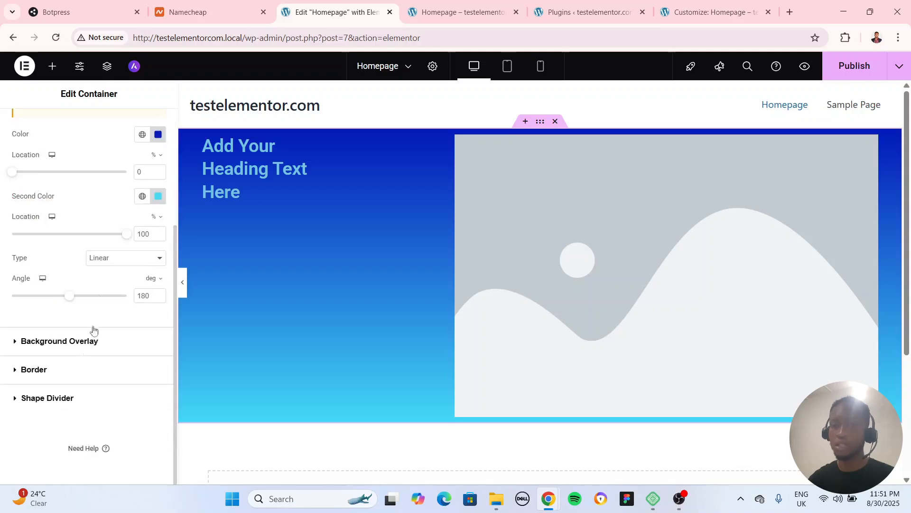
pyautogui.scroll(4, 94, 330)
# Look at the container's Background Overlay settings and switch its background type back to Classic
pyautogui.click(60, 167)
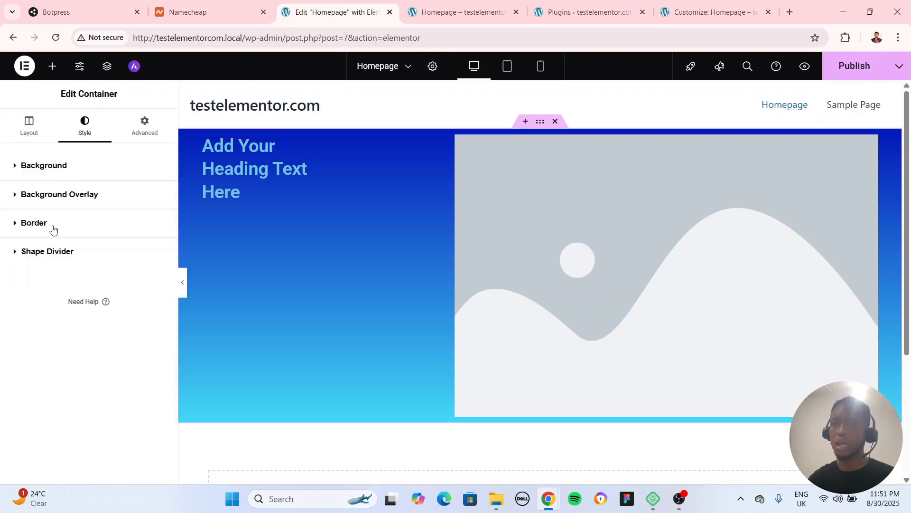
pyautogui.click(57, 199)
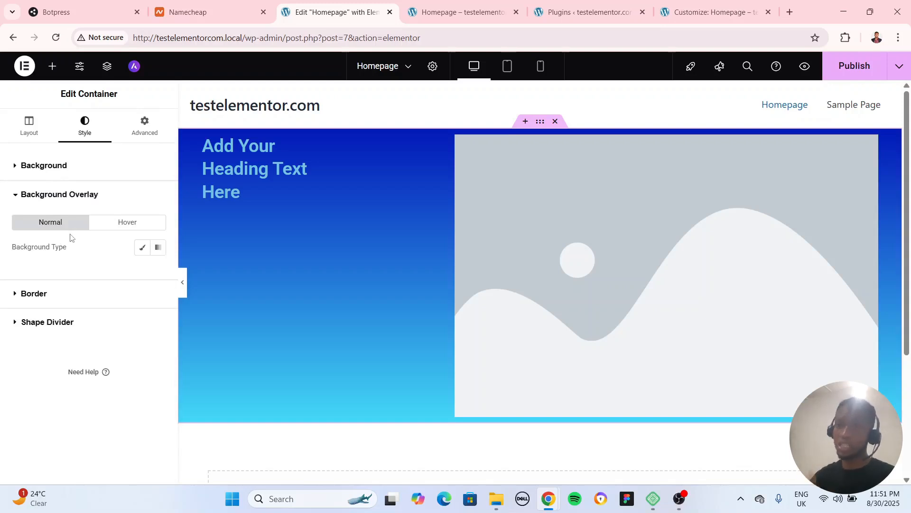
pyautogui.click(92, 167)
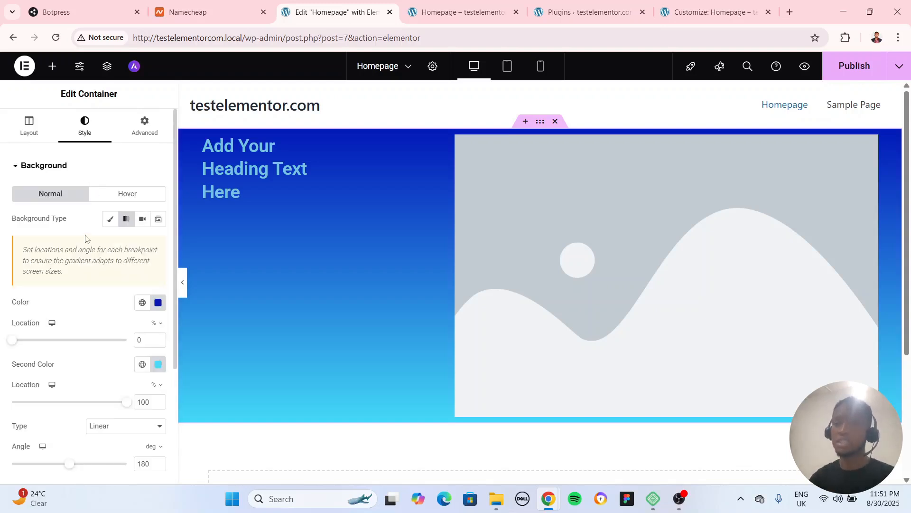
pyautogui.click(110, 219)
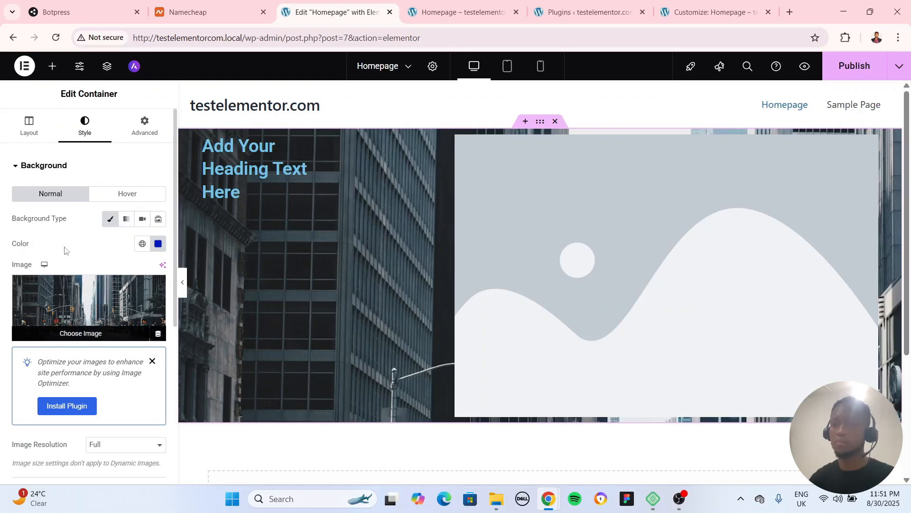
pyautogui.scroll(-3, 60, 274)
pyautogui.click(51, 437)
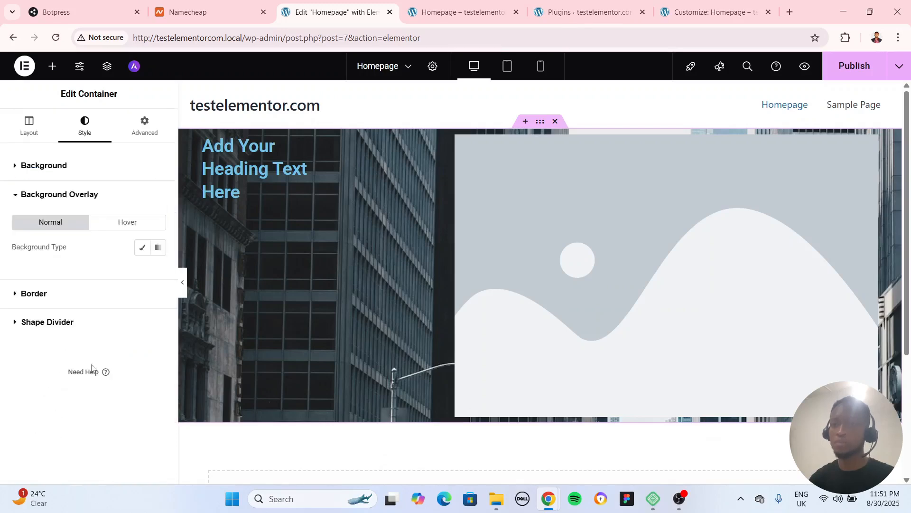
# Set the background image's resolution to Medium Large - 768 x 0
pyautogui.click(65, 171)
pyautogui.scroll(-4, 110, 331)
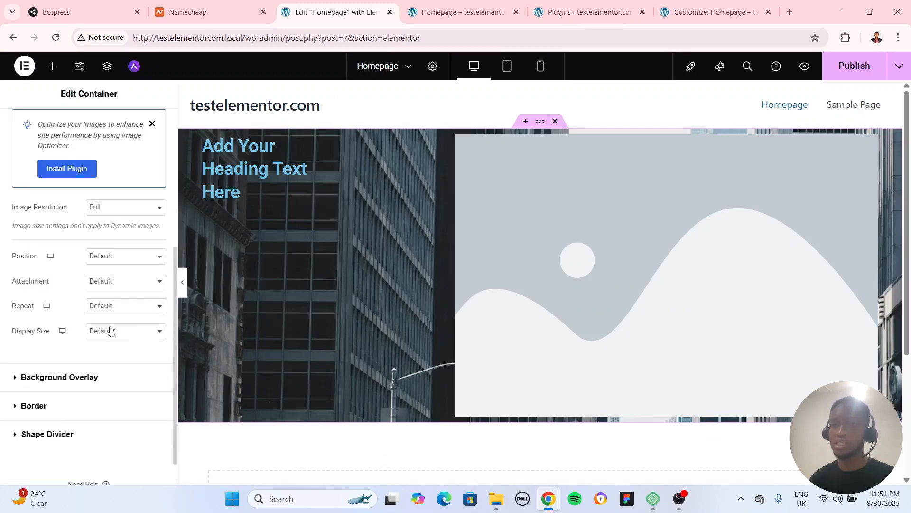
pyautogui.click(105, 211)
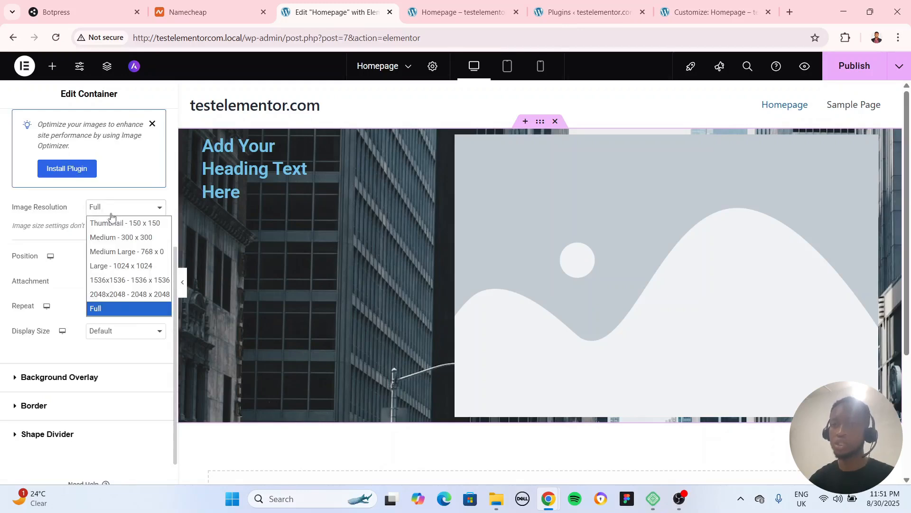
pyautogui.click(122, 252)
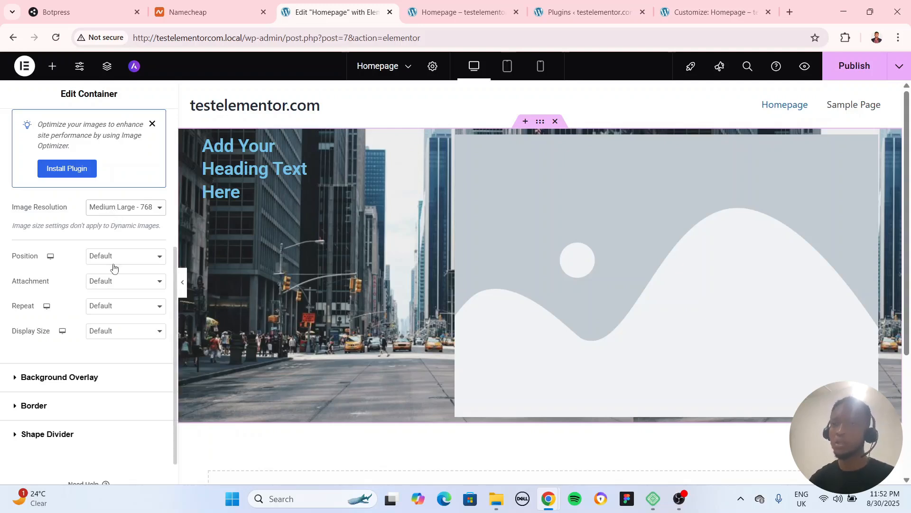
# Compare the Center Center and Center Left positions for the background image, and leave it at Center Center
pyautogui.click(120, 259)
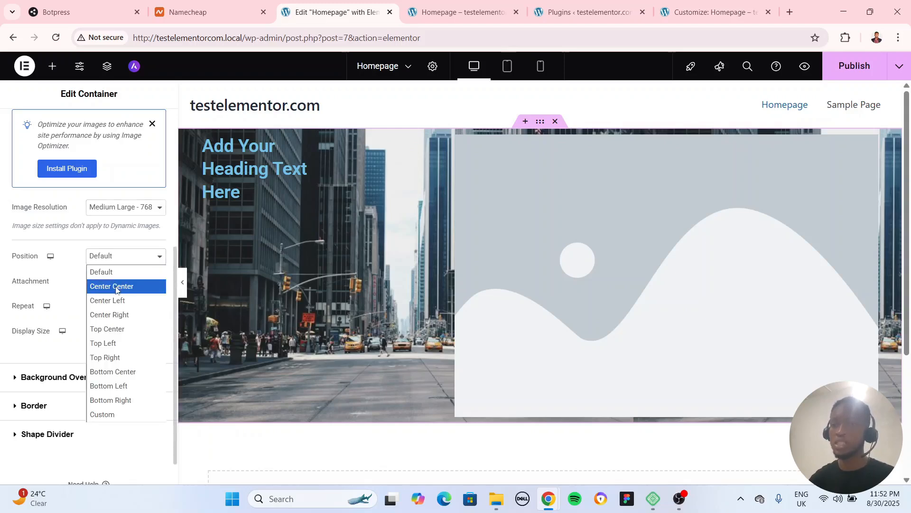
pyautogui.click(117, 286)
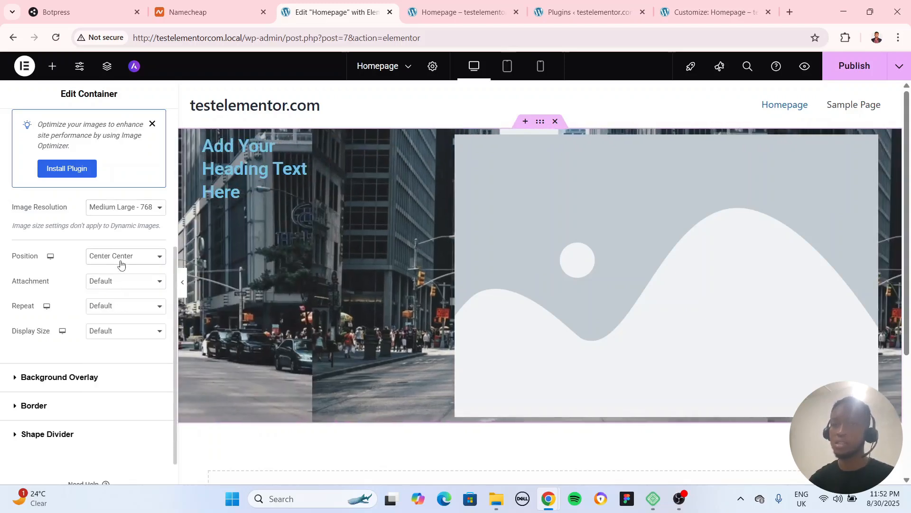
pyautogui.click(120, 261)
pyautogui.click(120, 300)
pyautogui.click(128, 259)
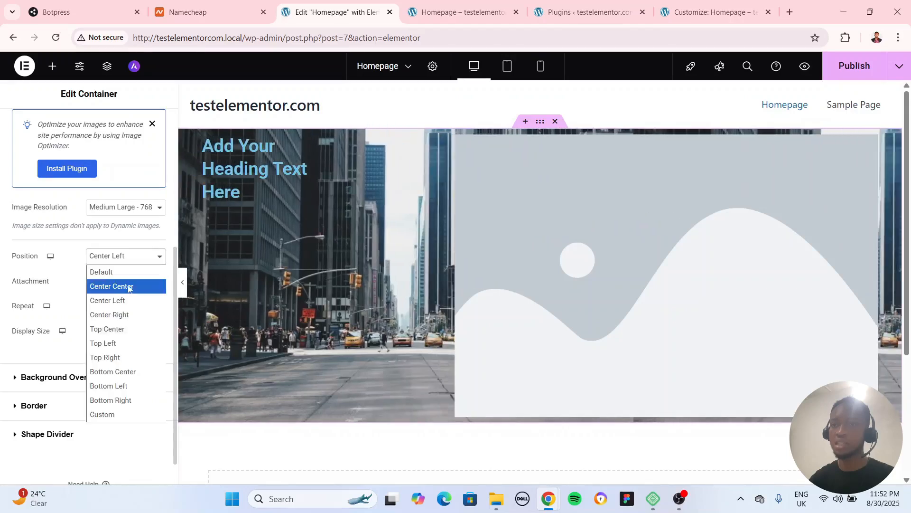
pyautogui.click(128, 286)
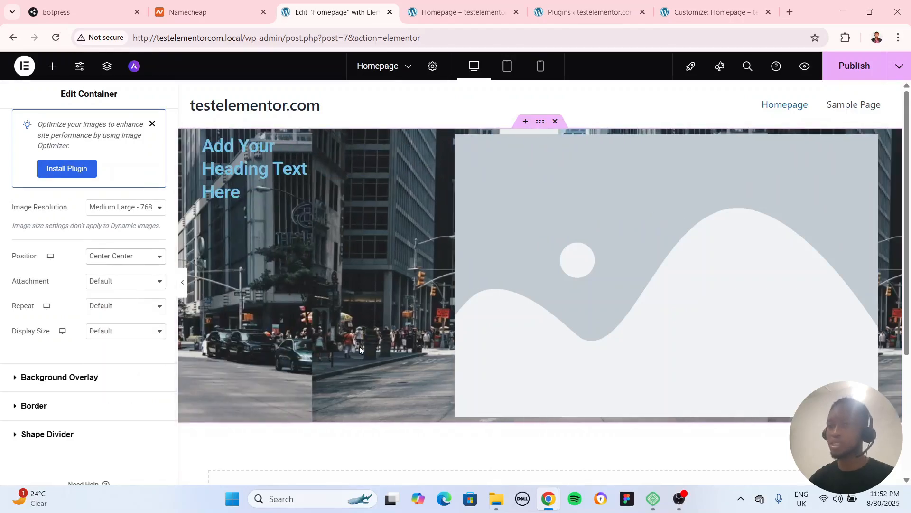
# Set the background image's attachment to Fixed and check how it behaves while the page scrolls
pyautogui.click(137, 282)
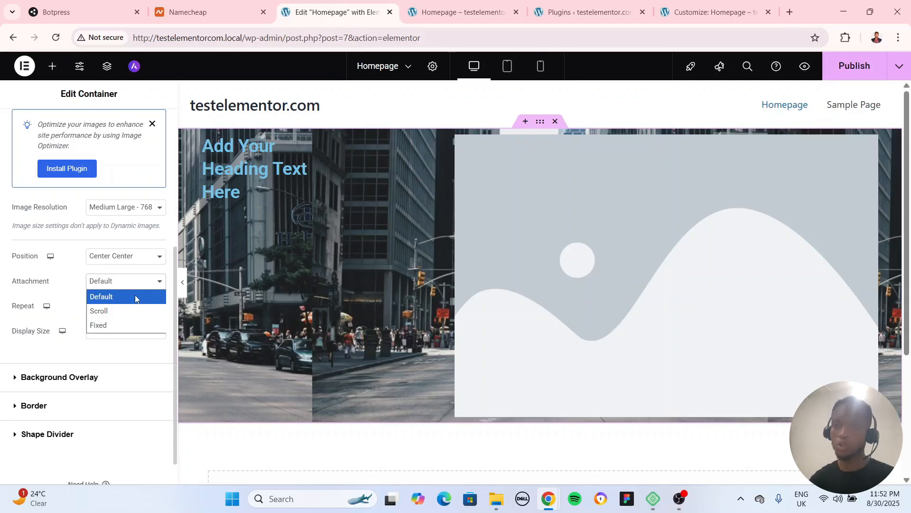
pyautogui.click(114, 326)
pyautogui.scroll(-4, 374, 421)
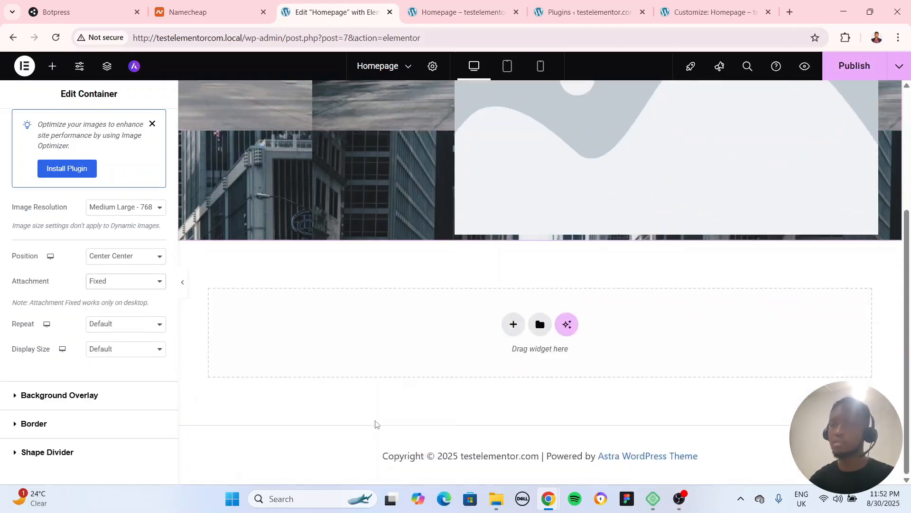
pyautogui.scroll(4, 375, 424)
pyautogui.scroll(-4, 375, 424)
pyautogui.scroll(4, 375, 424)
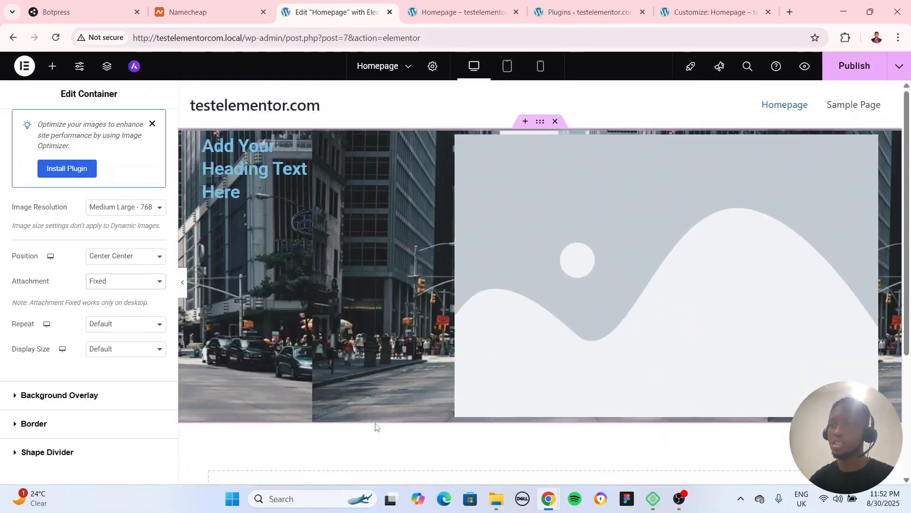
pyautogui.scroll(-4, 375, 428)
pyautogui.scroll(4, 376, 429)
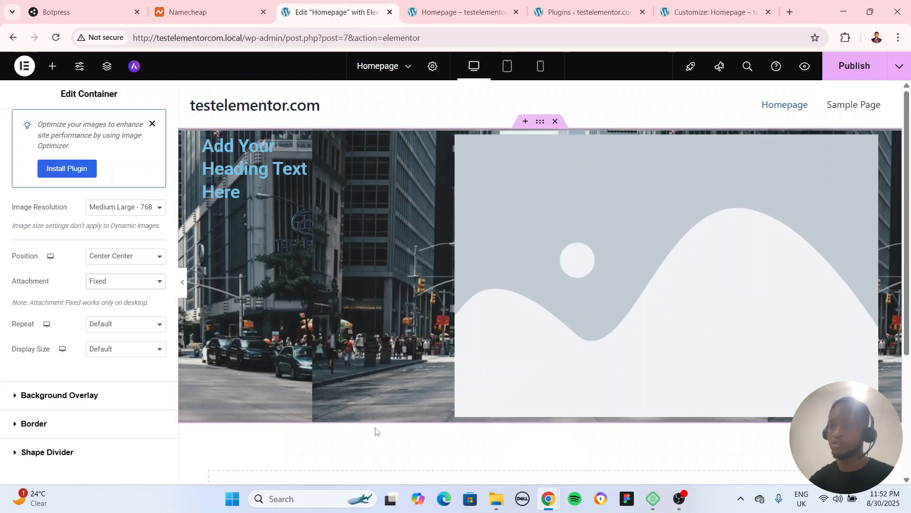
# Return the background image's attachment to Default and check the scrolling behavior on the page
pyautogui.click(114, 281)
pyautogui.click(112, 293)
pyautogui.scroll(-3, 415, 397)
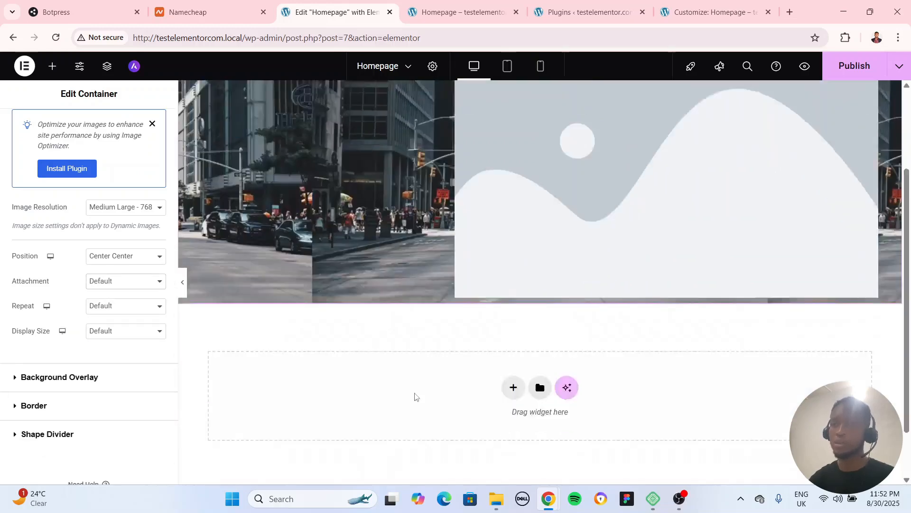
# Set the background image's repeat to No-repeat and its display size to Cover
pyautogui.scroll(3, 415, 397)
pyautogui.click(114, 306)
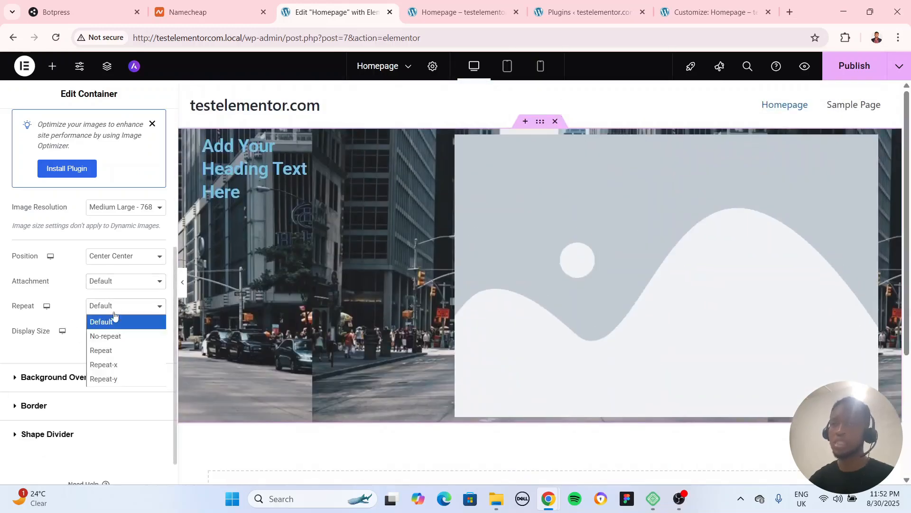
pyautogui.click(115, 334)
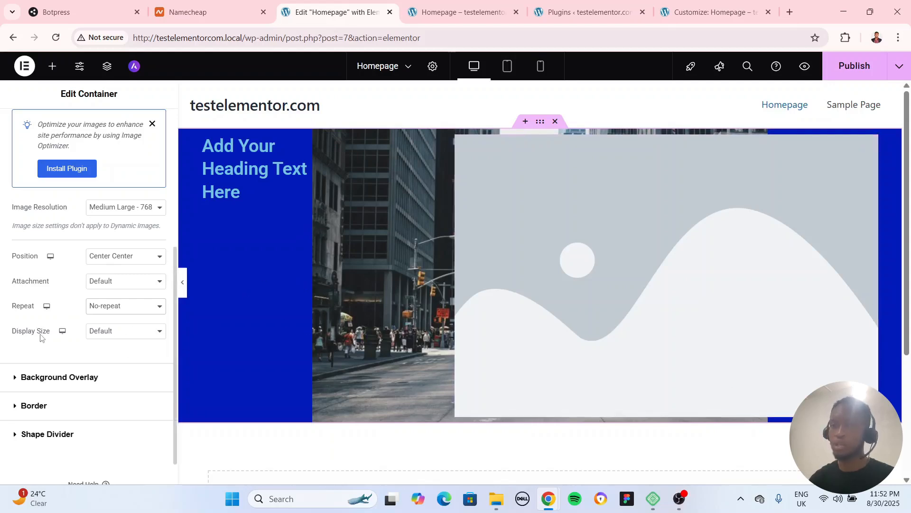
pyautogui.click(124, 334)
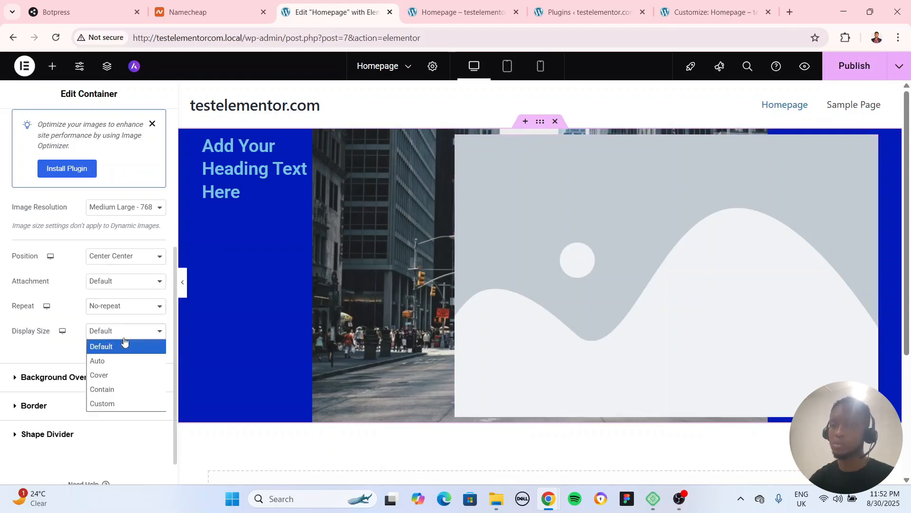
pyautogui.click(116, 375)
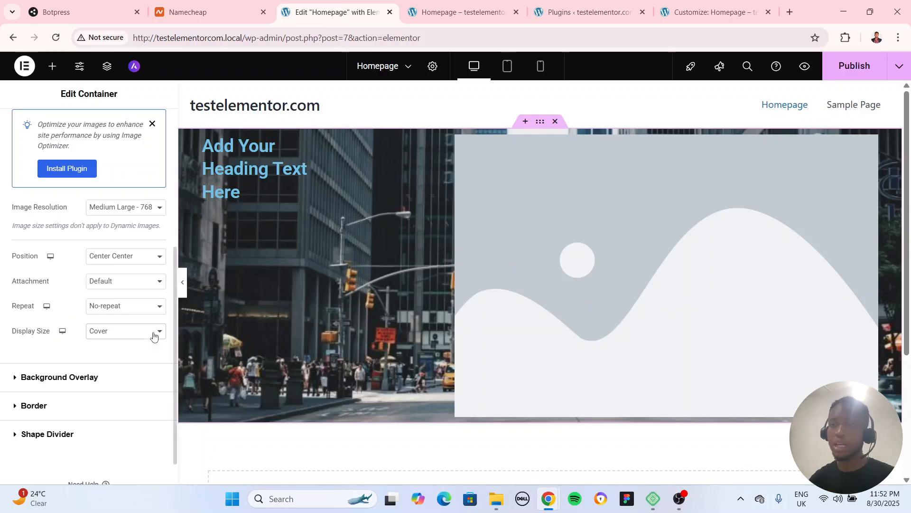
# Try the Contain and Custom display sizes for the background image, and return it to Cover
pyautogui.click(152, 332)
pyautogui.click(114, 386)
pyautogui.click(110, 334)
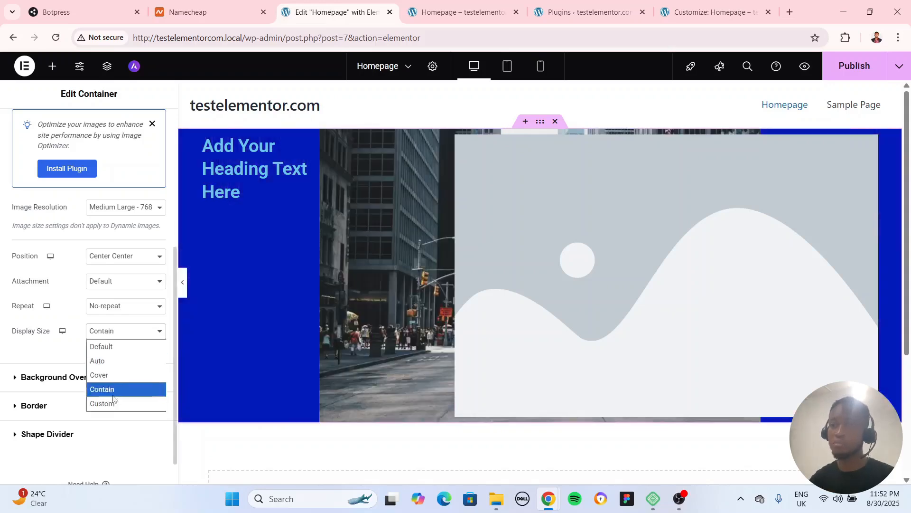
pyautogui.click(115, 403)
pyautogui.click(118, 338)
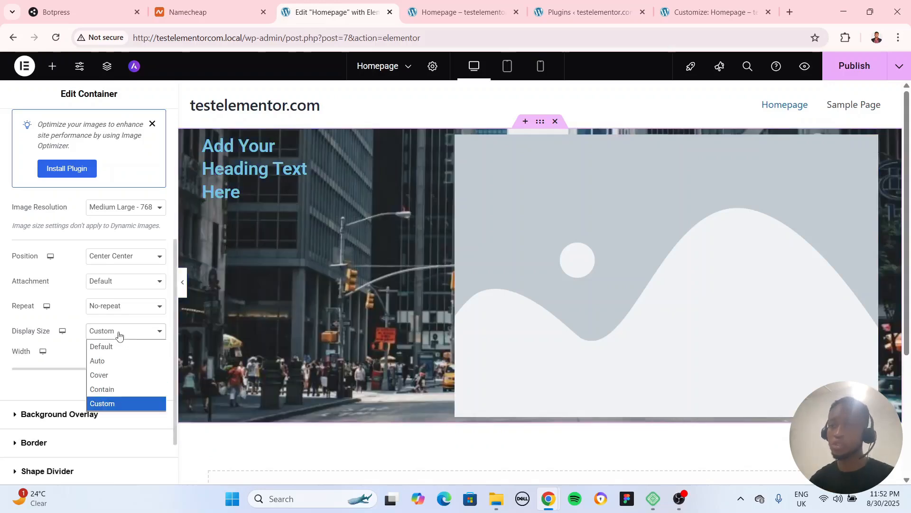
pyautogui.click(112, 374)
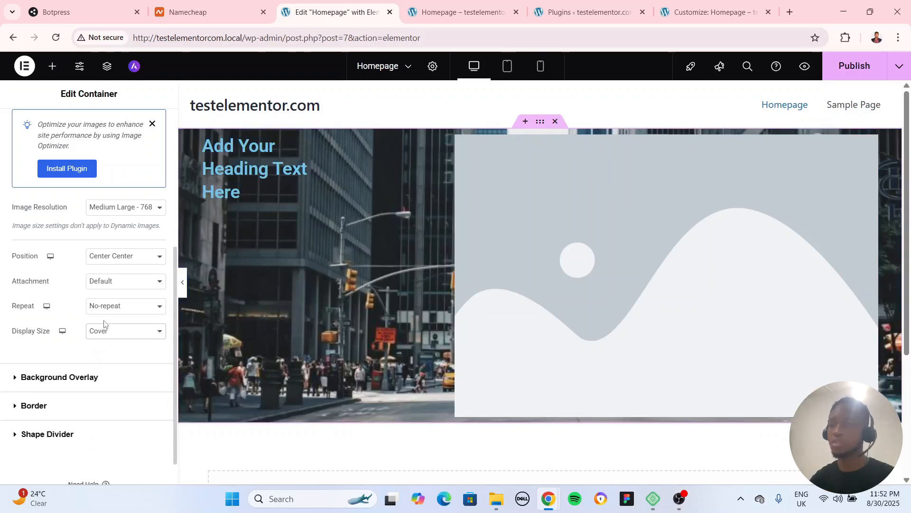
# Set the background image's resolution to Full
pyautogui.click(119, 214)
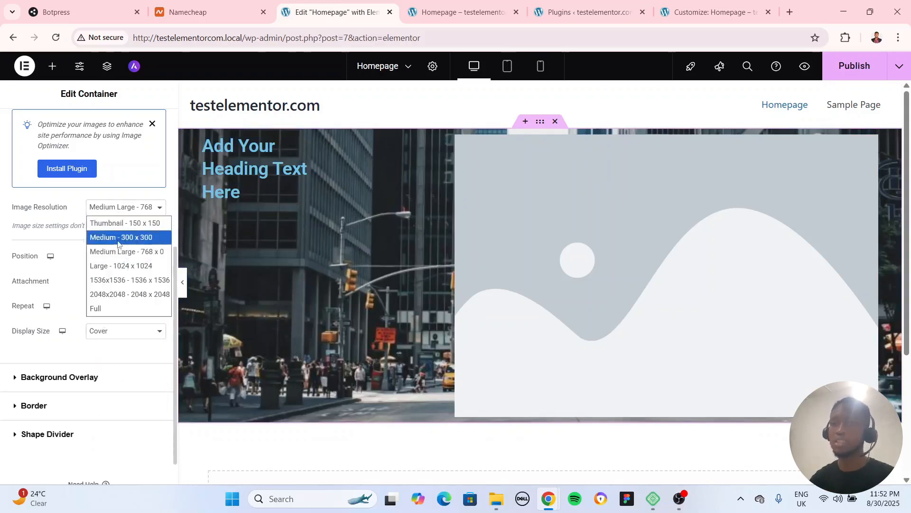
pyautogui.click(121, 309)
pyautogui.scroll(3, 130, 242)
pyautogui.scroll(-4, 118, 329)
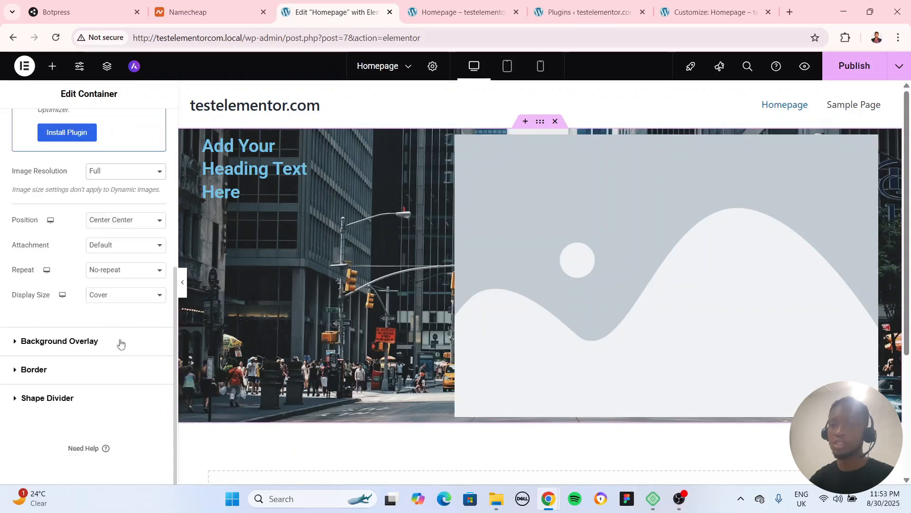
# Add a classic background overlay to the container in near-black #111111
pyautogui.click(83, 344)
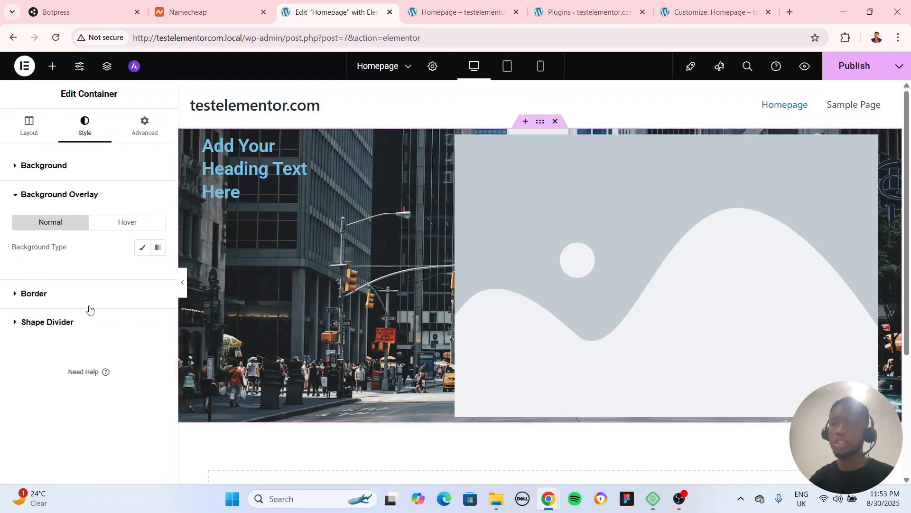
pyautogui.click(141, 247)
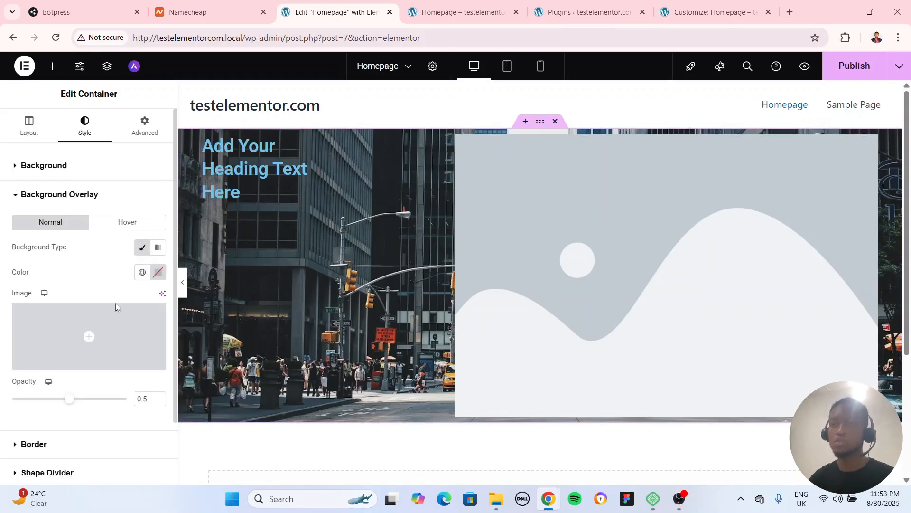
pyautogui.click(159, 272)
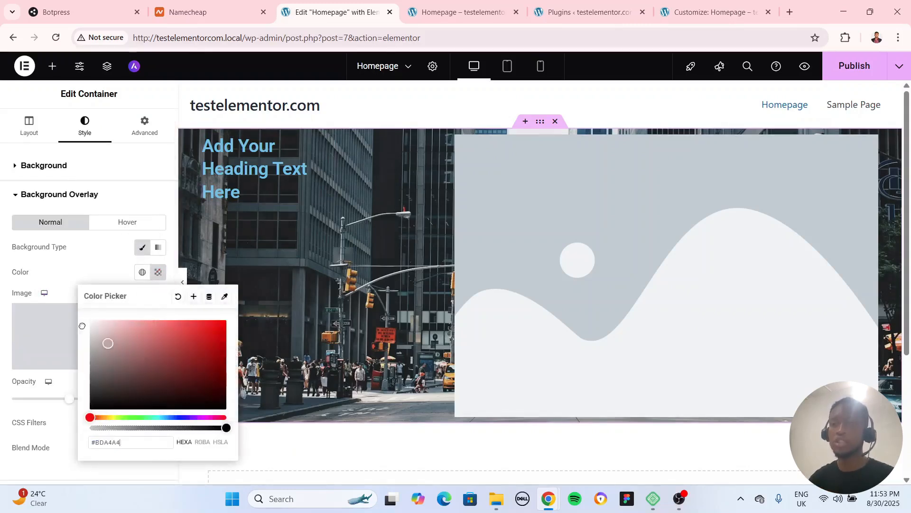
pyautogui.moveTo(82, 326); pyautogui.dragTo(57, 426)
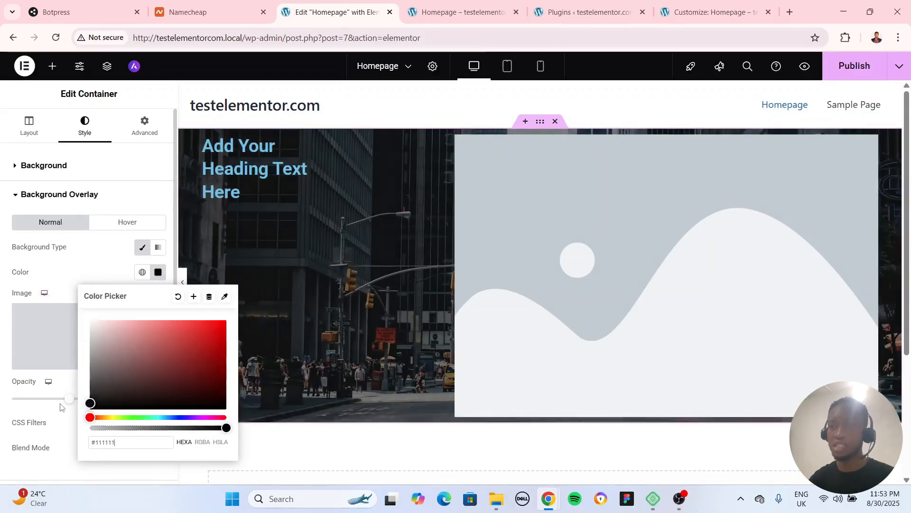
pyautogui.click(66, 265)
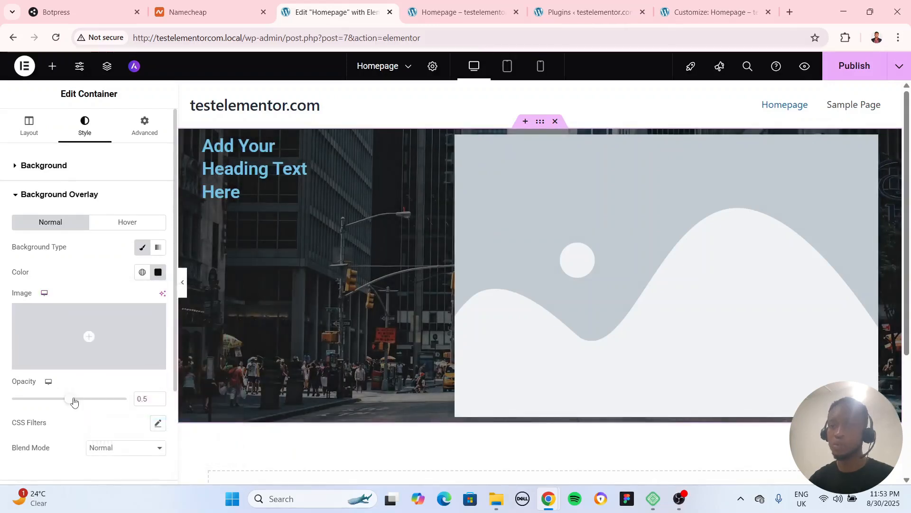
# Raise the background overlay's opacity to 0.78
pyautogui.moveTo(70, 399); pyautogui.dragTo(100, 411)
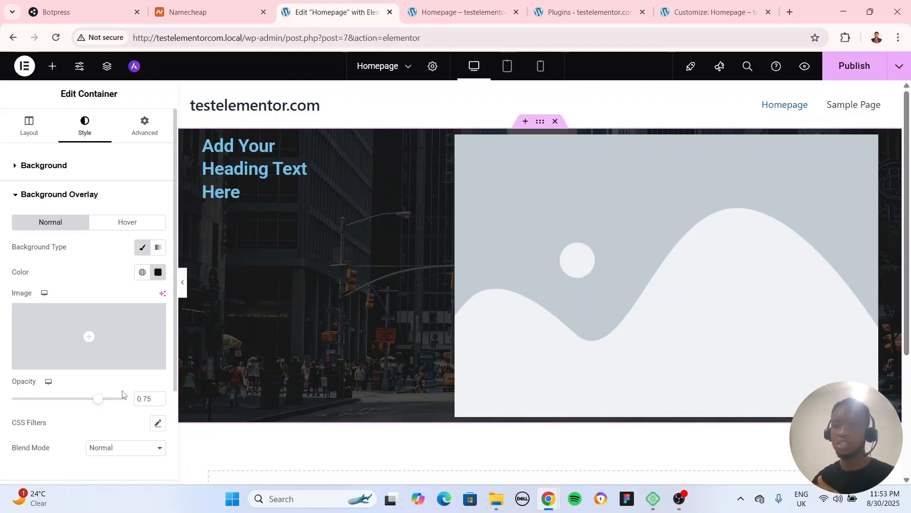
pyautogui.scroll(-3, 118, 419)
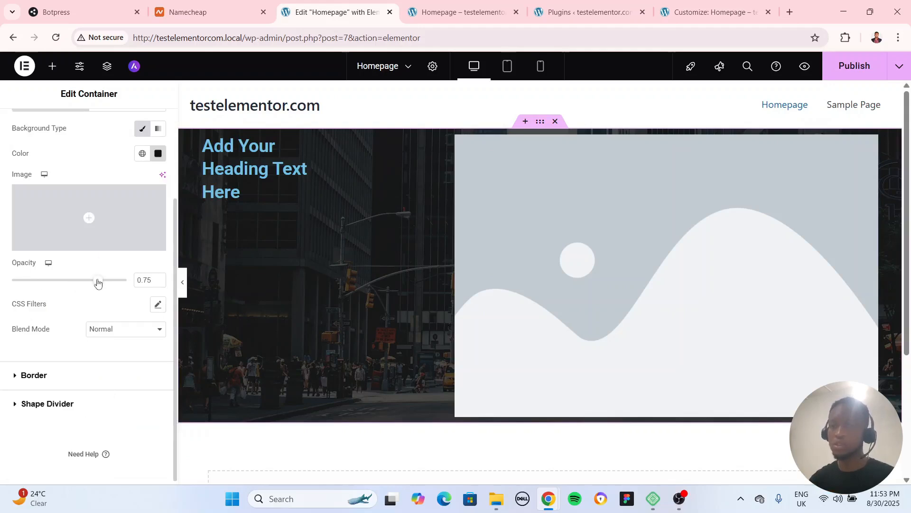
pyautogui.moveTo(97, 282)
pyautogui.mouseDown()
pyautogui.moveTo(40, 282)
pyautogui.moveTo(101, 284)
pyautogui.mouseUp()
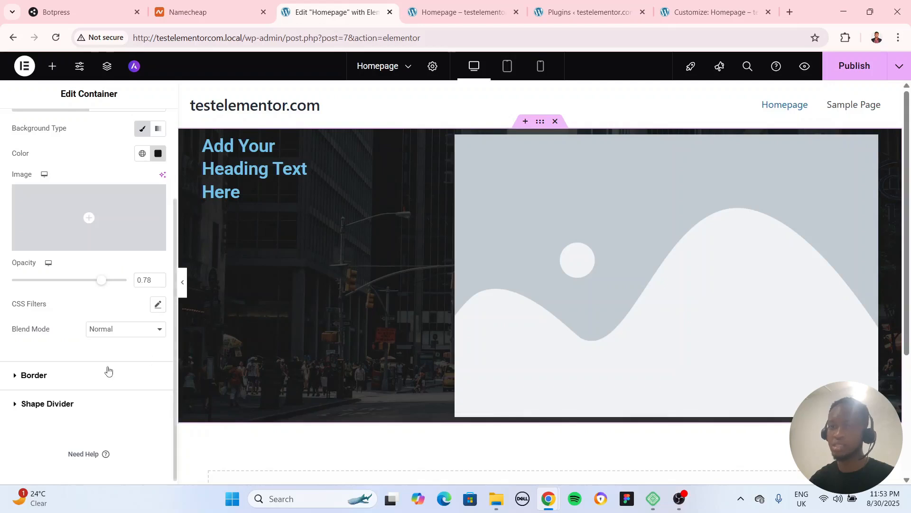
# Review the border settings of the container and of the placeholder image, and return to the container's style settings
pyautogui.click(33, 375)
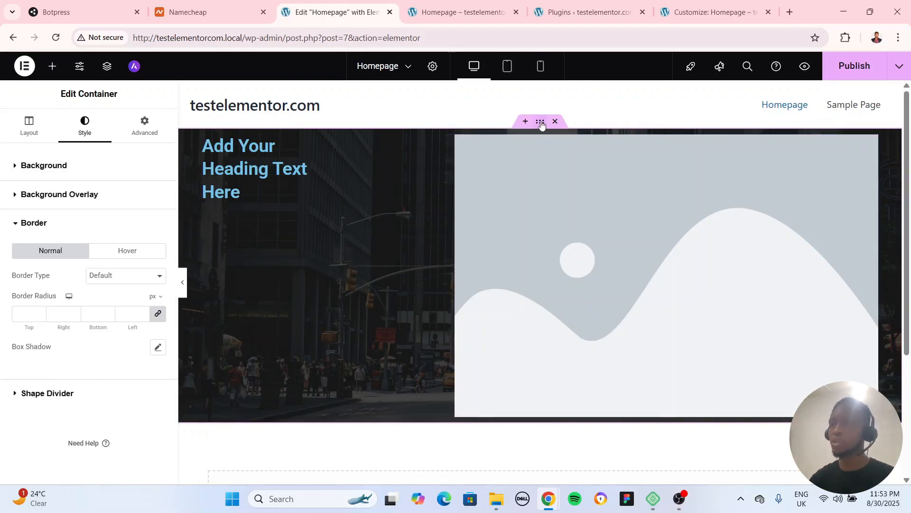
pyautogui.click(870, 142)
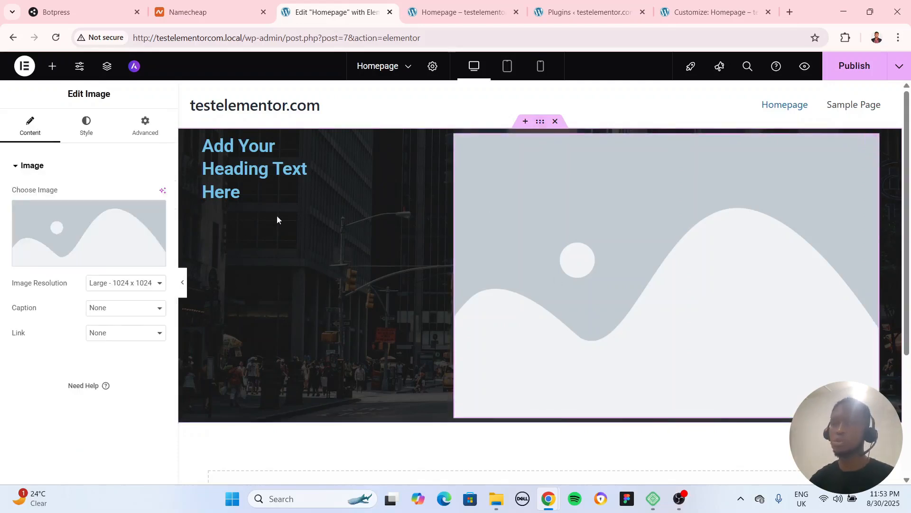
pyautogui.click(85, 126)
pyautogui.scroll(-2, 88, 396)
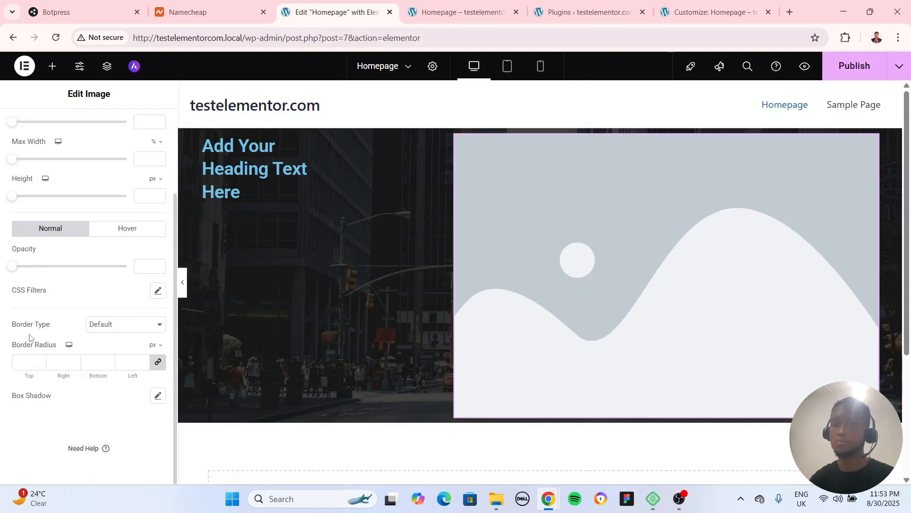
pyautogui.scroll(2, 30, 323)
pyautogui.click(30, 137)
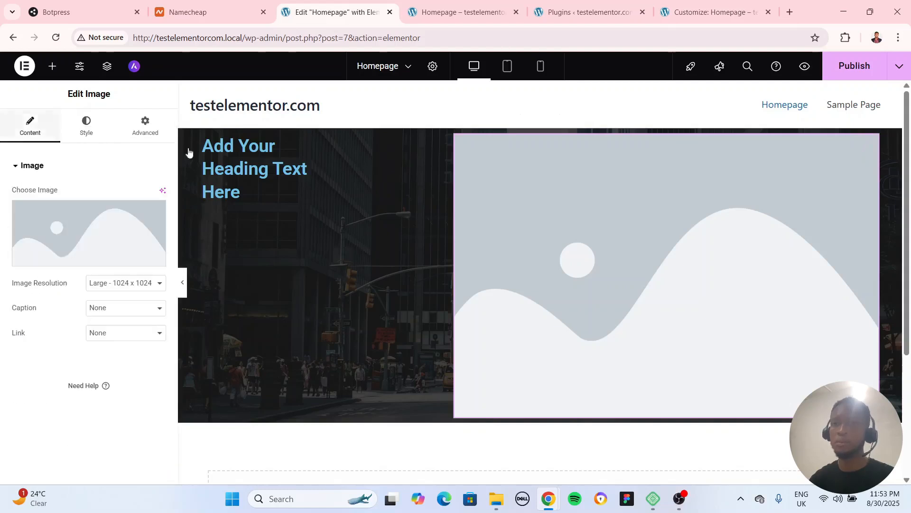
pyautogui.click(540, 122)
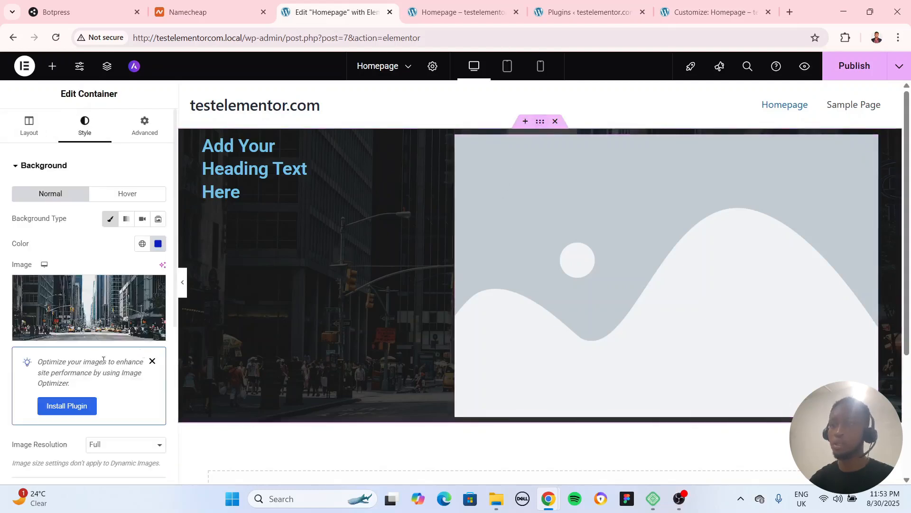
# Give the container a Solid border with a width of 5 px on all sides
pyautogui.scroll(-5, 33, 237)
pyautogui.click(41, 374)
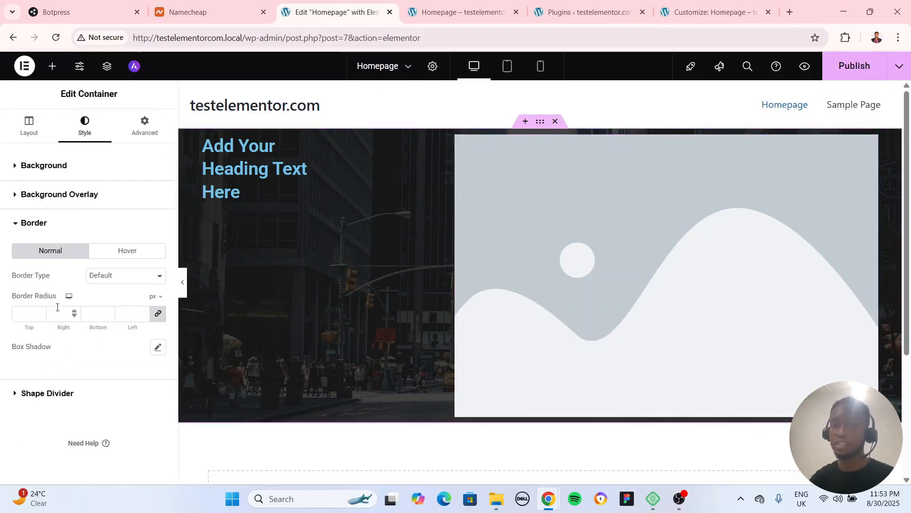
pyautogui.click(120, 277)
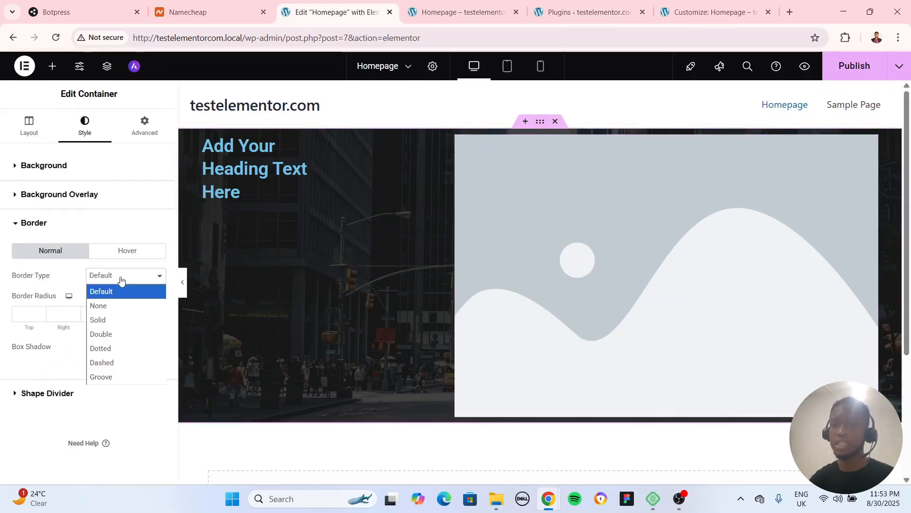
pyautogui.click(116, 319)
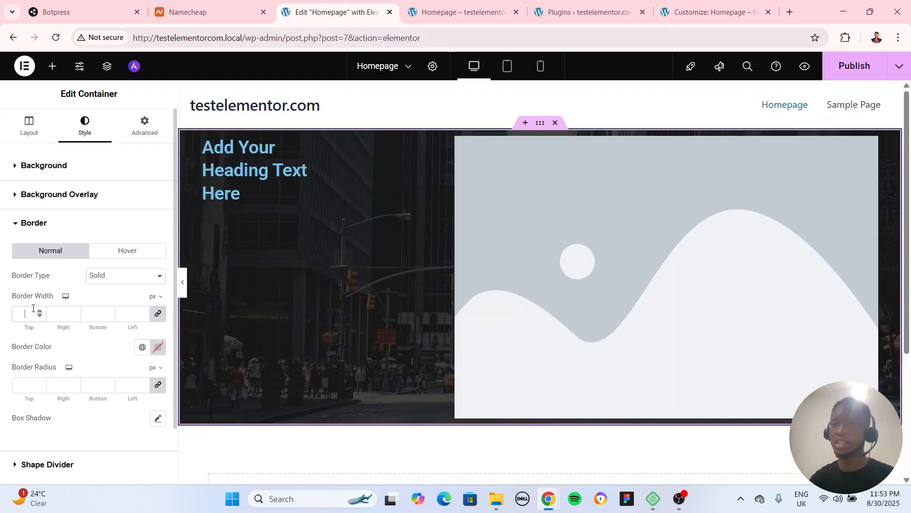
pyautogui.click(33, 309)
pyautogui.write('5')
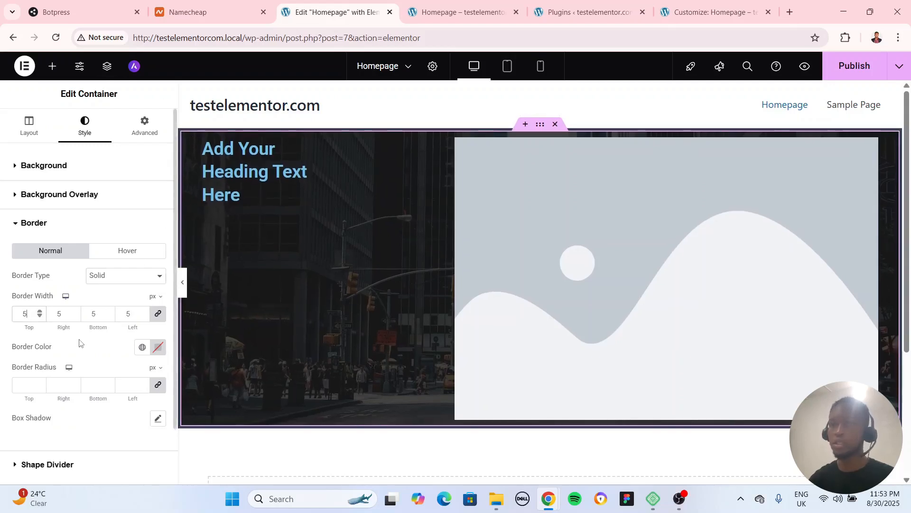
# Set the container's border color to red #FF0000
pyautogui.scroll(-2, 81, 340)
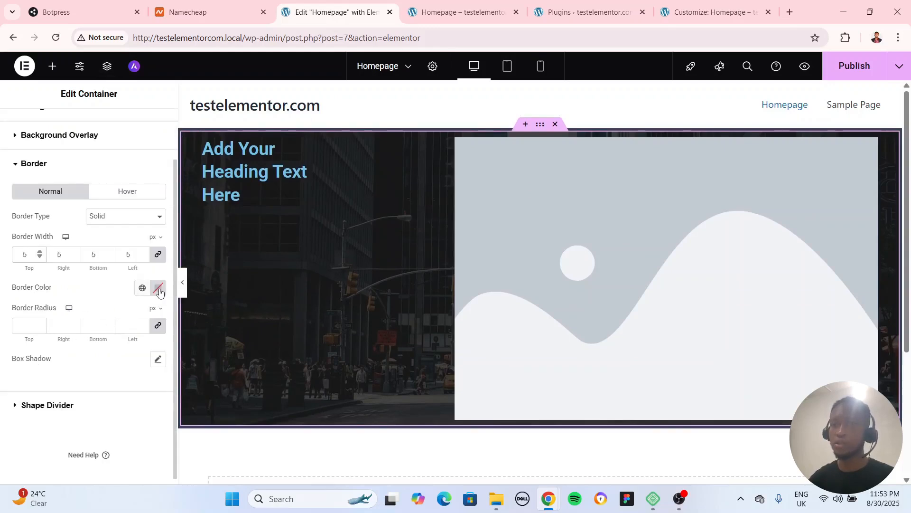
pyautogui.click(160, 292)
pyautogui.moveTo(151, 370); pyautogui.dragTo(226, 336)
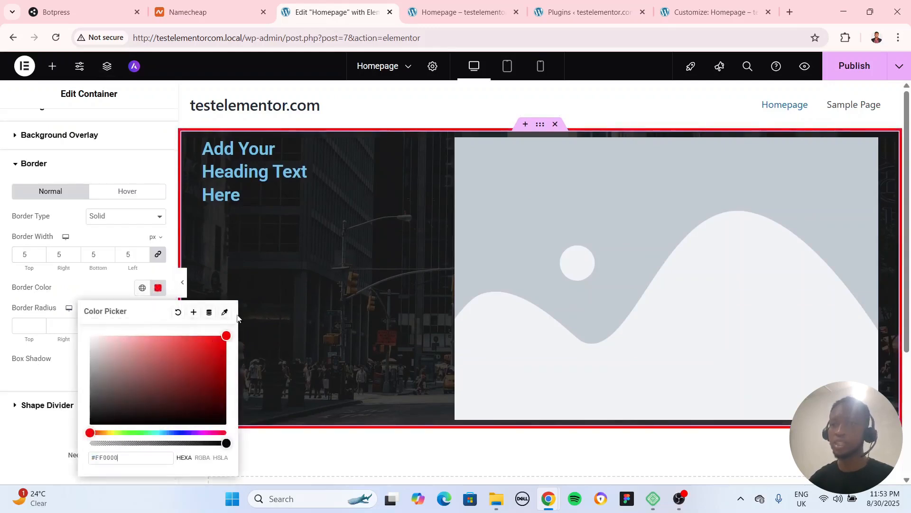
# Set the container's border radius to 8 px on all corners and preview the full-width page
pyautogui.click(127, 285)
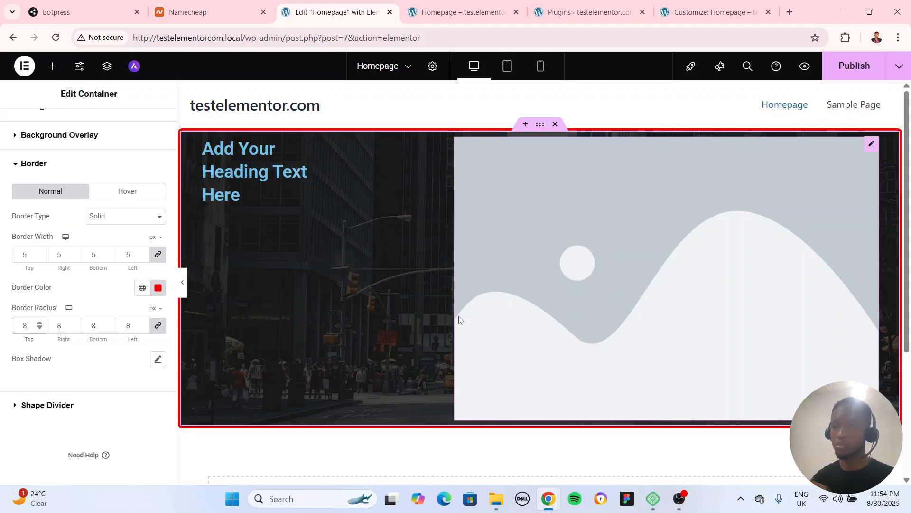
pyautogui.click(185, 278)
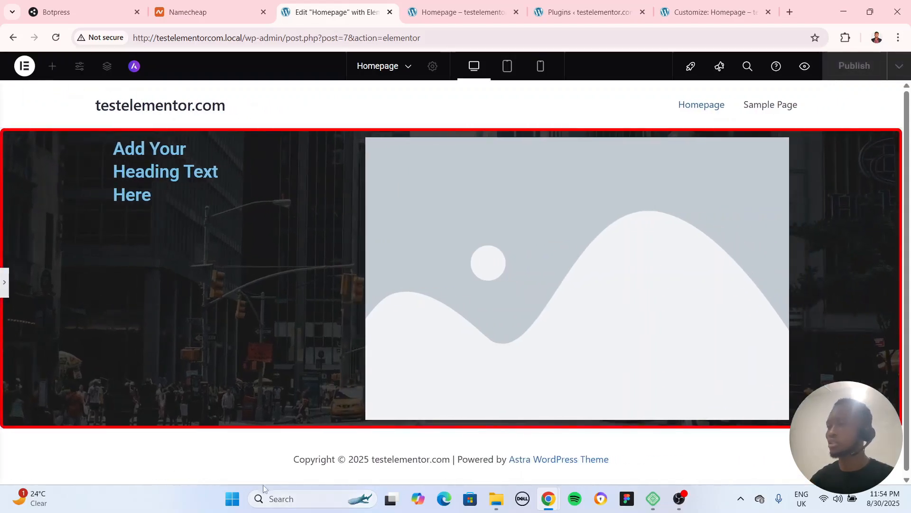
pyautogui.click(5, 283)
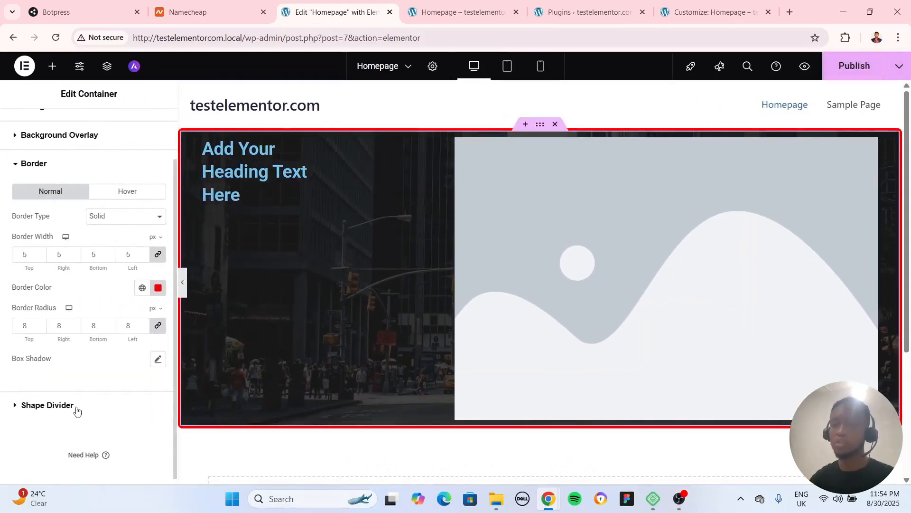
# Apply the Mountains shape divider to the top of the container and preview the full-width page
pyautogui.click(46, 399)
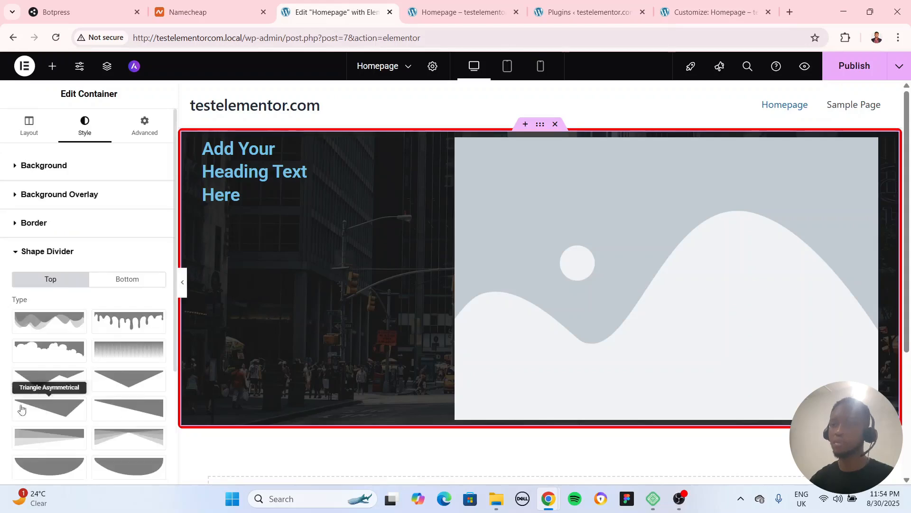
pyautogui.click(49, 320)
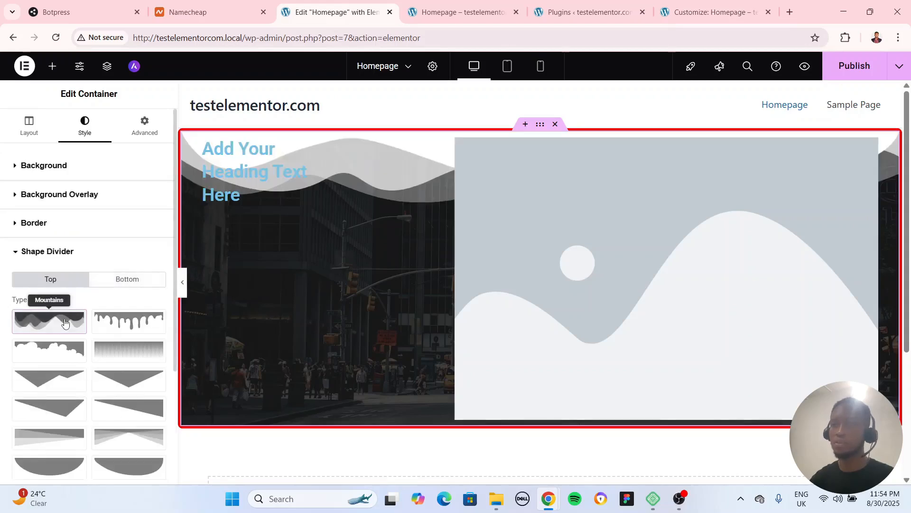
pyautogui.scroll(-4, 395, 337)
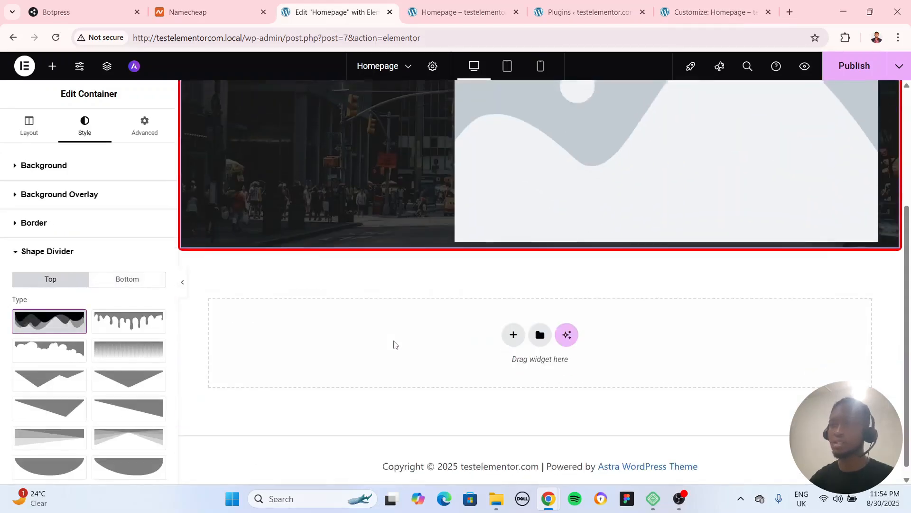
pyautogui.scroll(4, 394, 344)
pyautogui.click(182, 282)
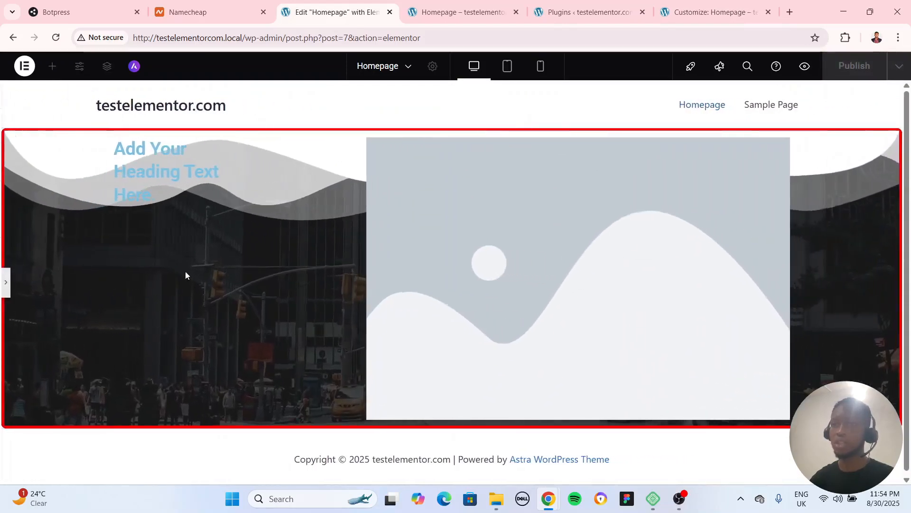
# Try several shape dividers on the container's top edge, including Clouds, Pyramids, Triangle, Tilt Opacity and Curve
pyautogui.click(5, 282)
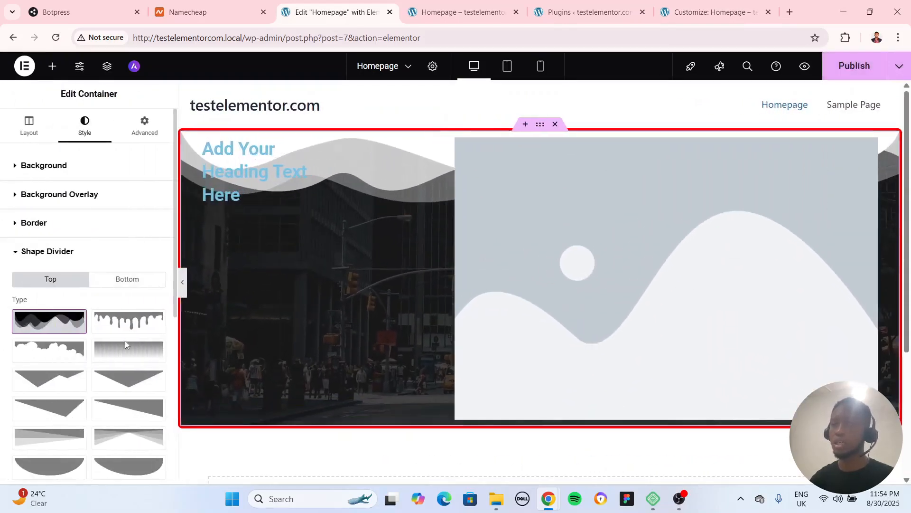
pyautogui.click(127, 322)
pyautogui.click(95, 346)
pyautogui.click(51, 349)
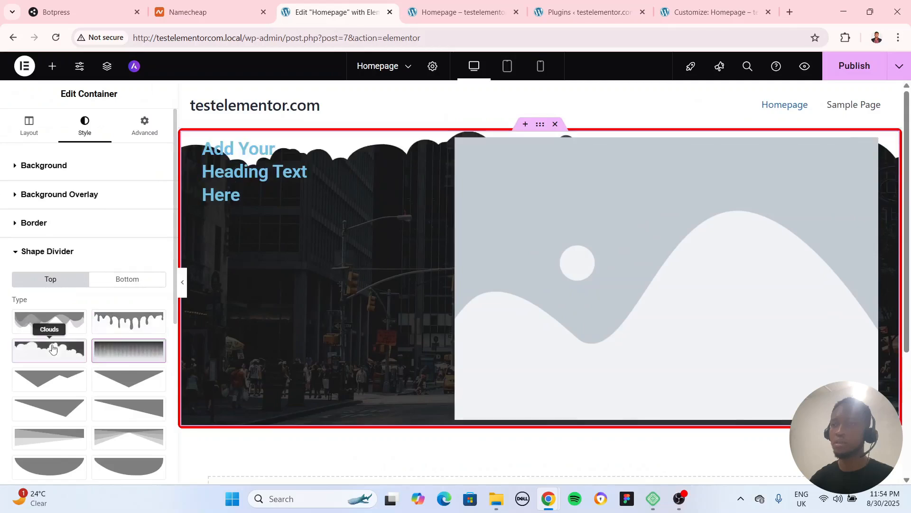
pyautogui.click(49, 381)
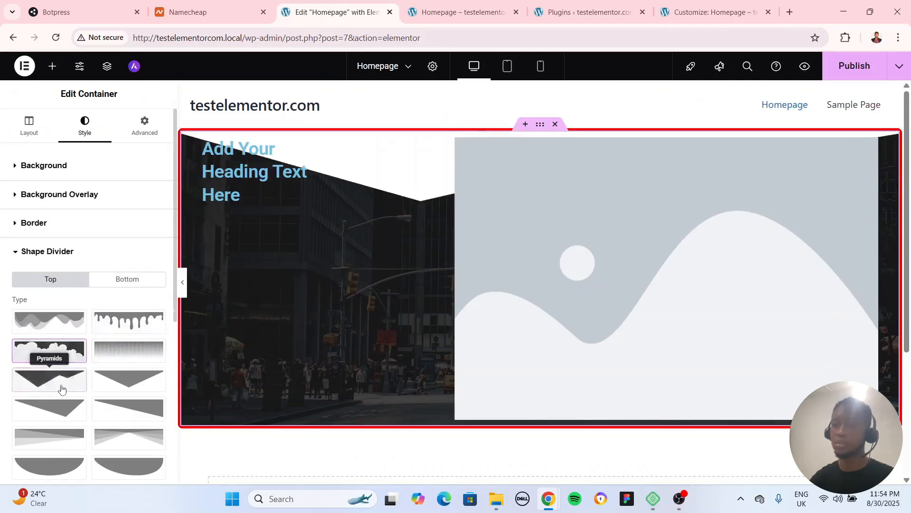
pyautogui.click(127, 381)
pyautogui.click(116, 413)
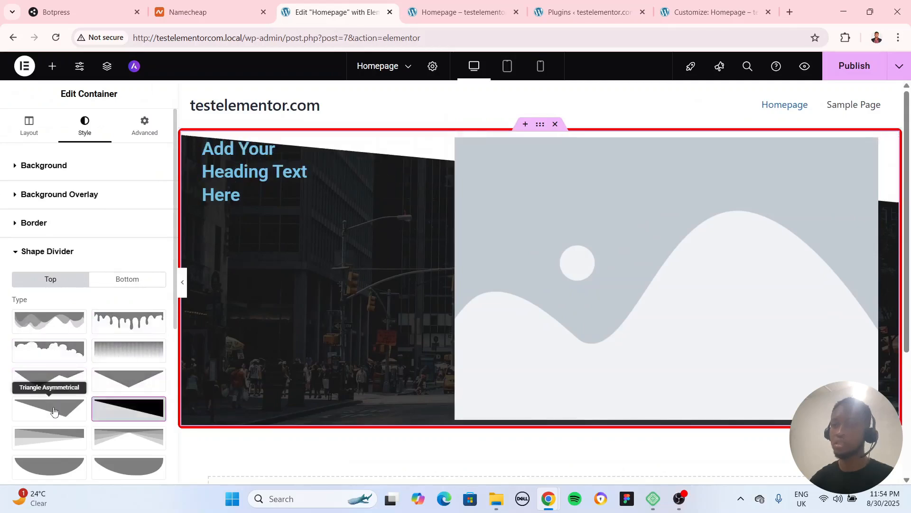
pyautogui.click(49, 436)
pyautogui.click(142, 448)
pyautogui.click(47, 465)
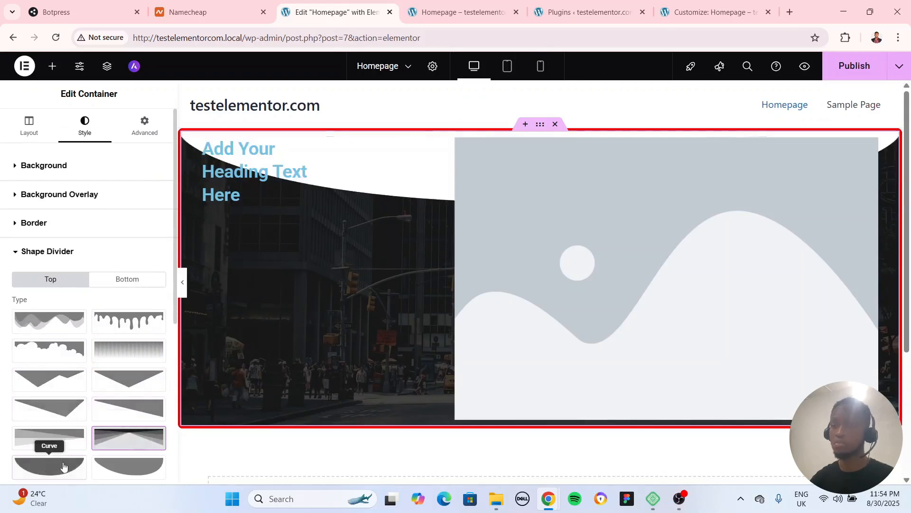
pyautogui.click(127, 466)
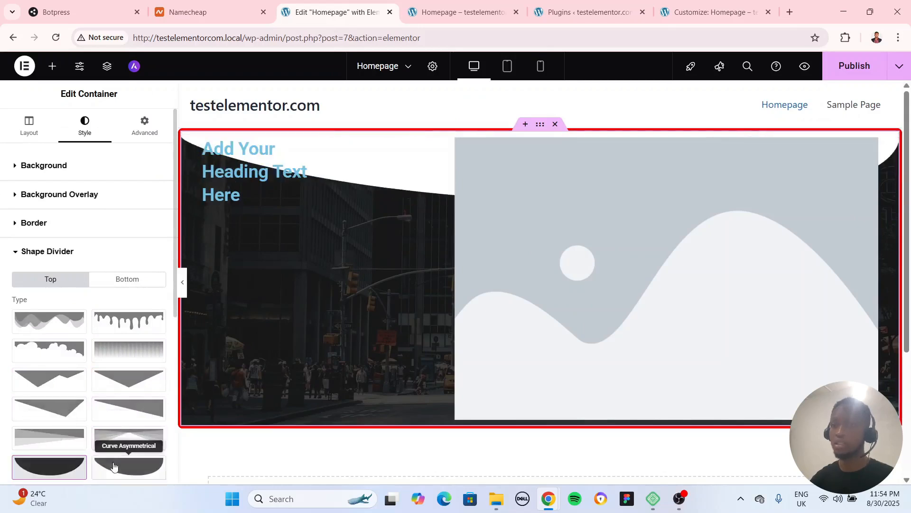
# Remove the shape divider from the container's top edge
pyautogui.click(53, 323)
pyautogui.click(54, 324)
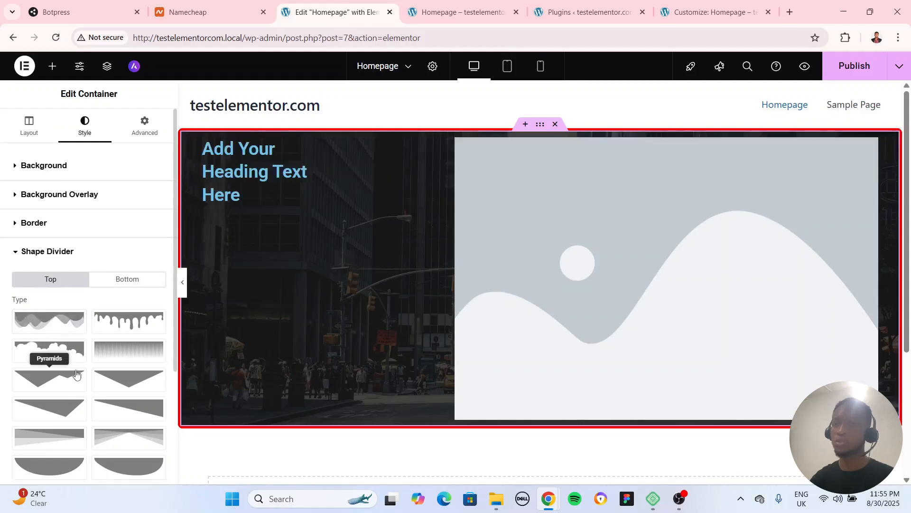
# Reset the container's border type to Default and clear its border radius on all corners
pyautogui.click(50, 226)
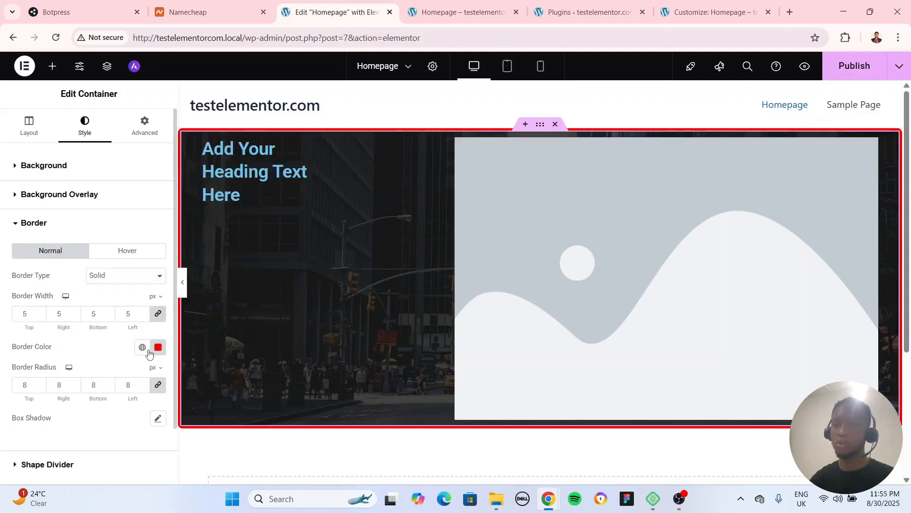
pyautogui.click(117, 278)
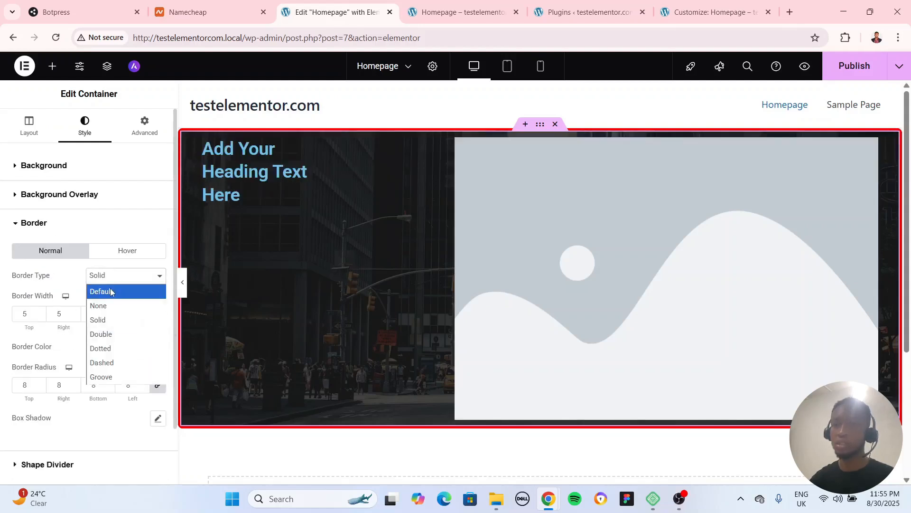
pyautogui.click(110, 292)
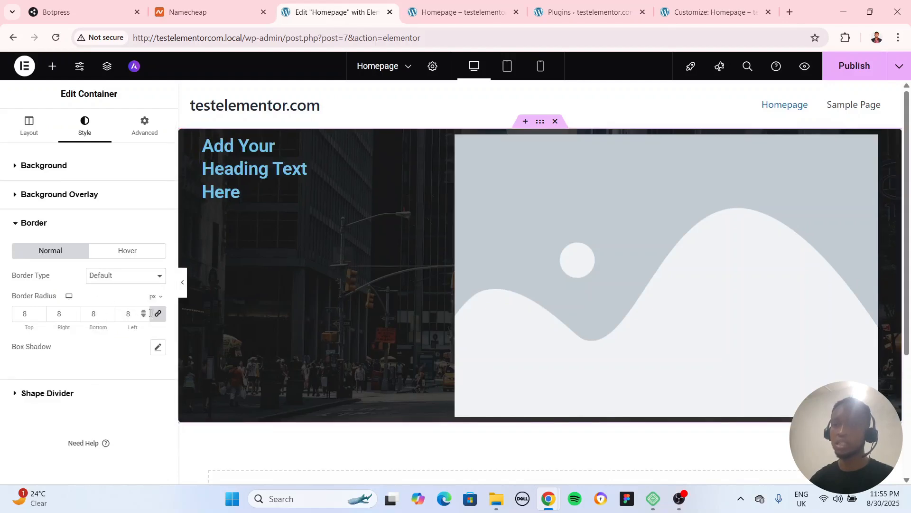
pyautogui.click(135, 315)
pyautogui.press('BackSpace')
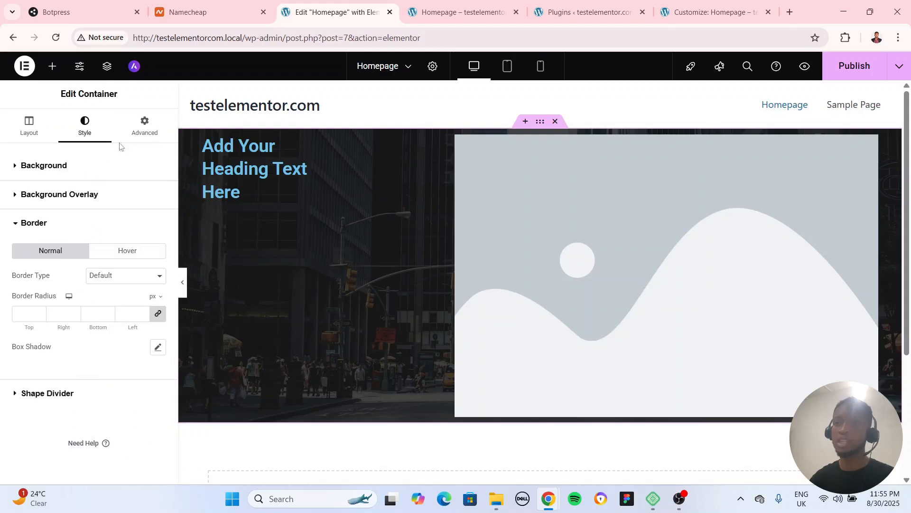
# Set the container's margin to 20 px on all sides
pyautogui.click(153, 128)
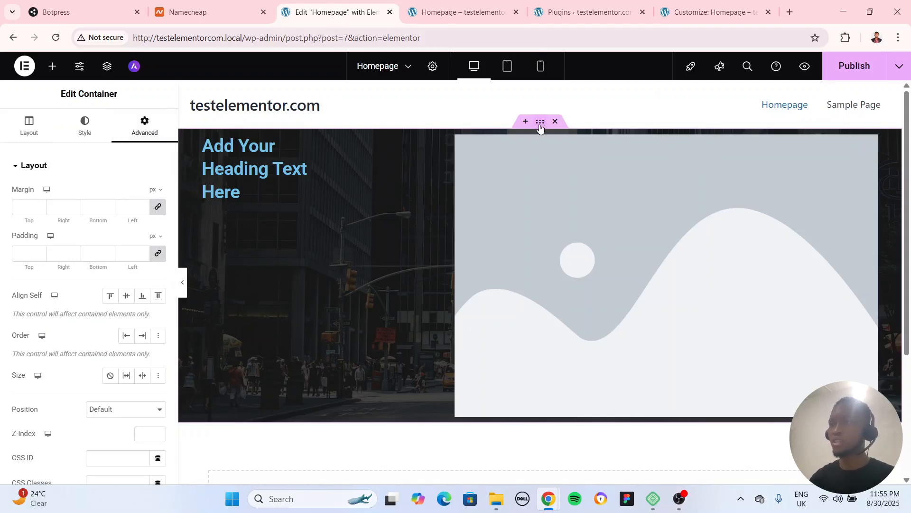
pyautogui.scroll(-4, 591, 258)
pyautogui.scroll(4, 488, 249)
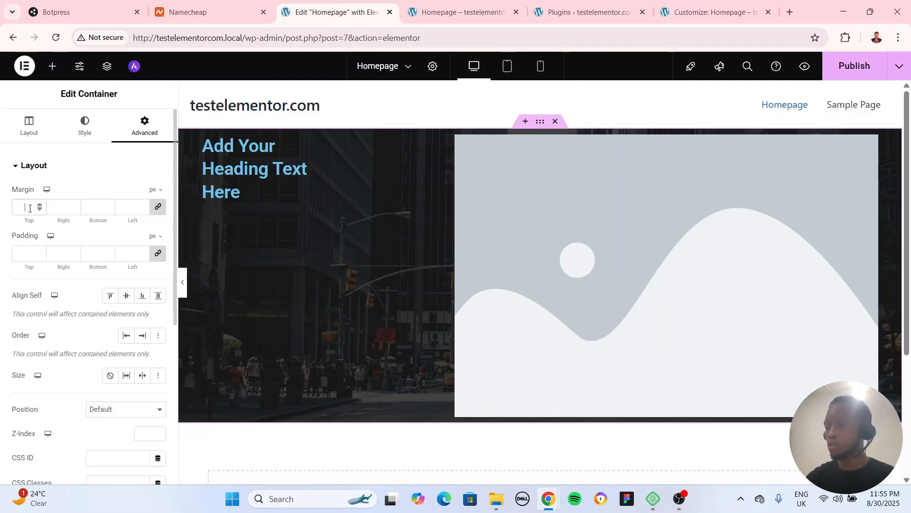
pyautogui.write('20')
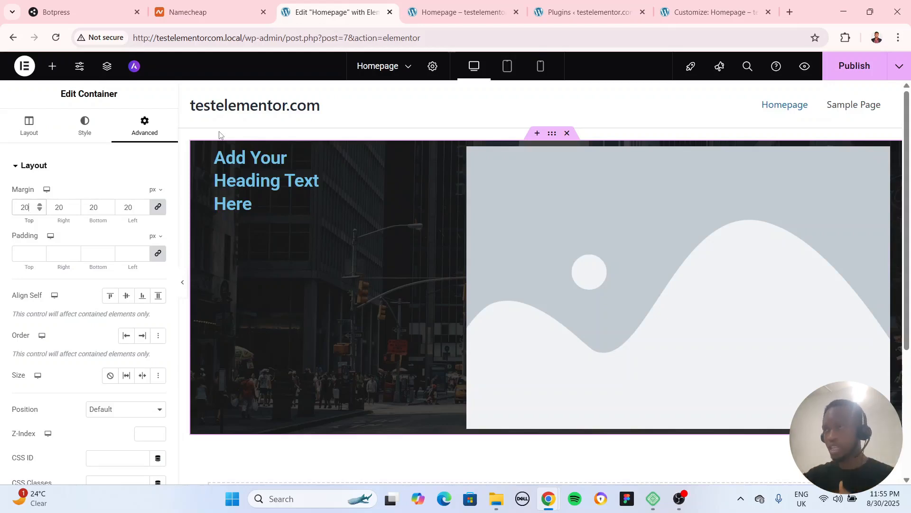
# Set the container's padding to 20 px on all sides and increase it to 100 px
pyautogui.click(23, 256)
pyautogui.write('20')
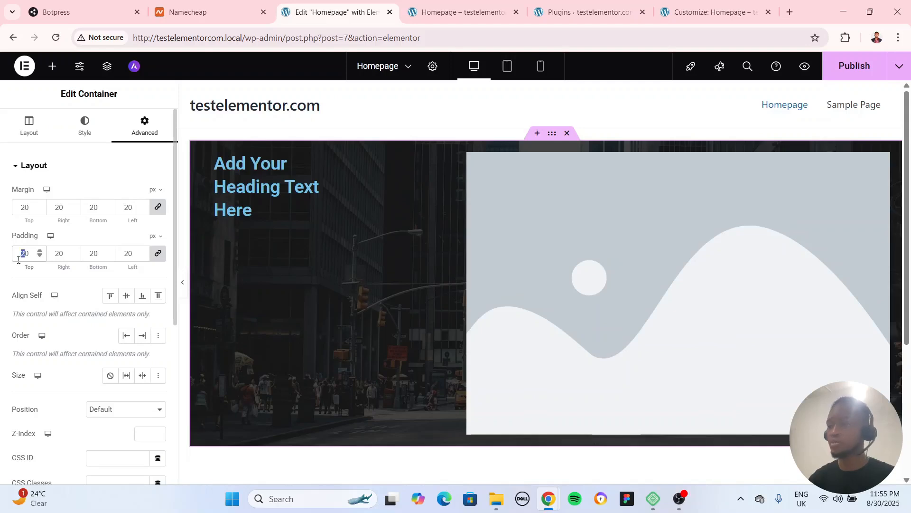
pyautogui.write('100')
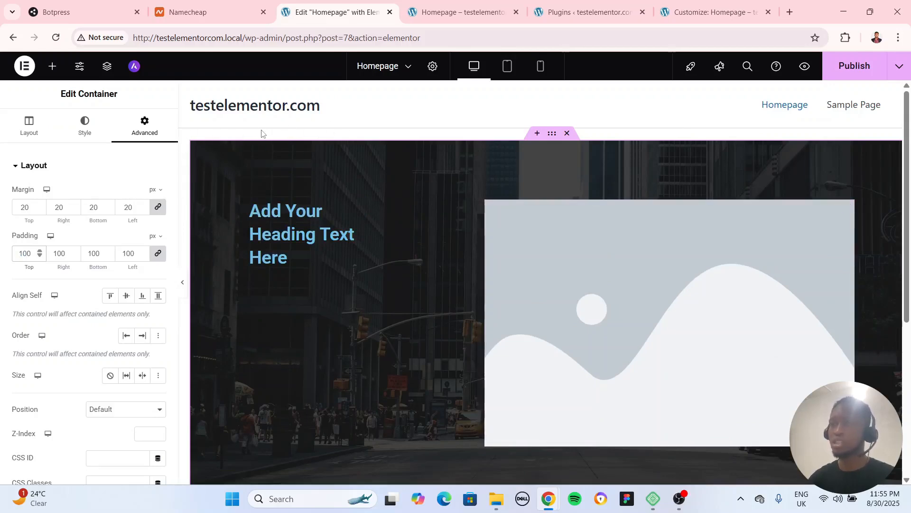
# Increase the container's margin to 200 px on all sides and check the spacing around it on the page
pyautogui.doubleClick(16, 205)
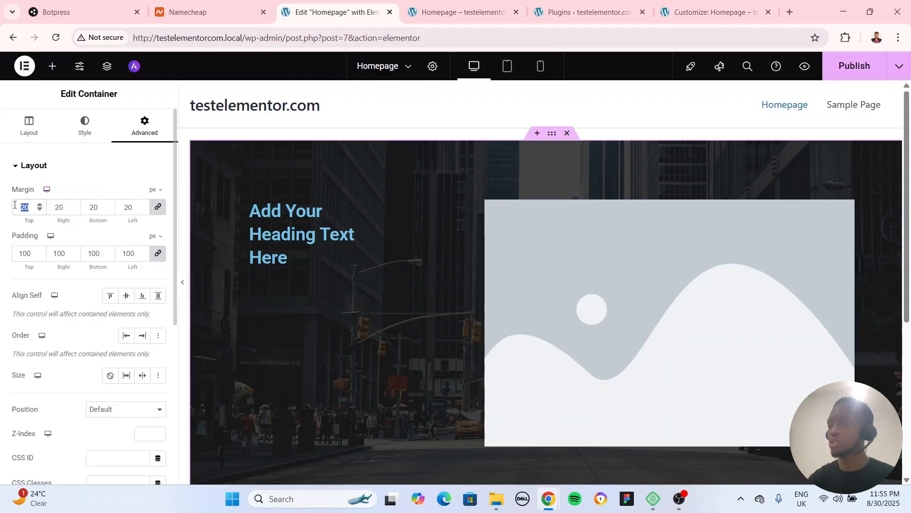
pyautogui.write('200')
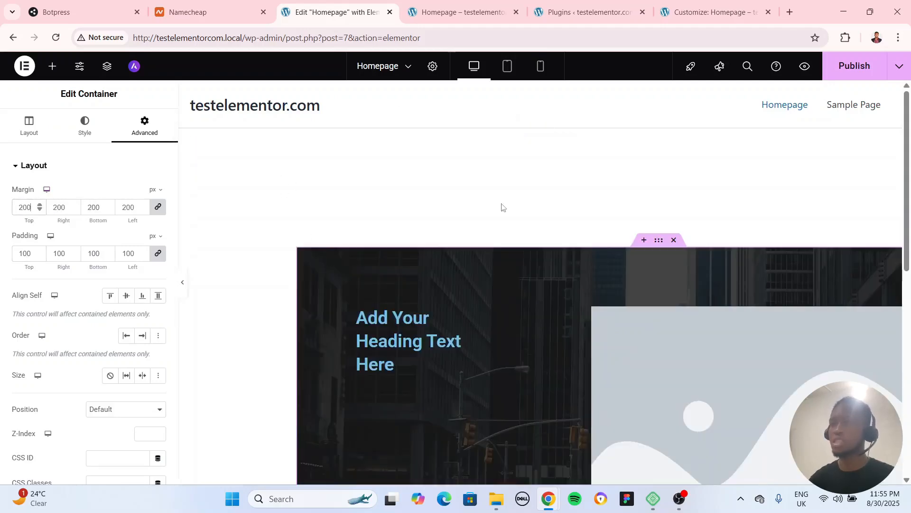
pyautogui.scroll(-4, 704, 267)
pyautogui.scroll(4, 475, 246)
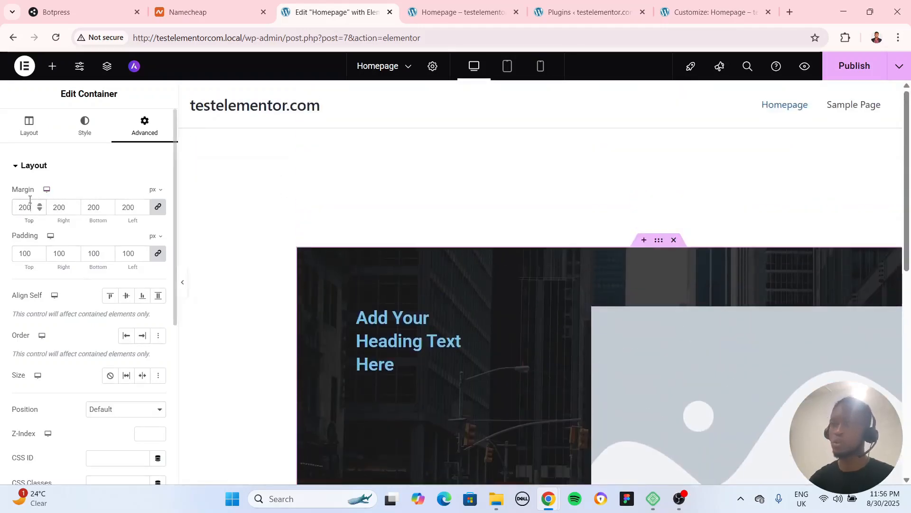
# Clear the container's margin and padding values on all sides
pyautogui.press('BackSpace')
pyautogui.press('BackSpace')
pyautogui.press('BackSpace')
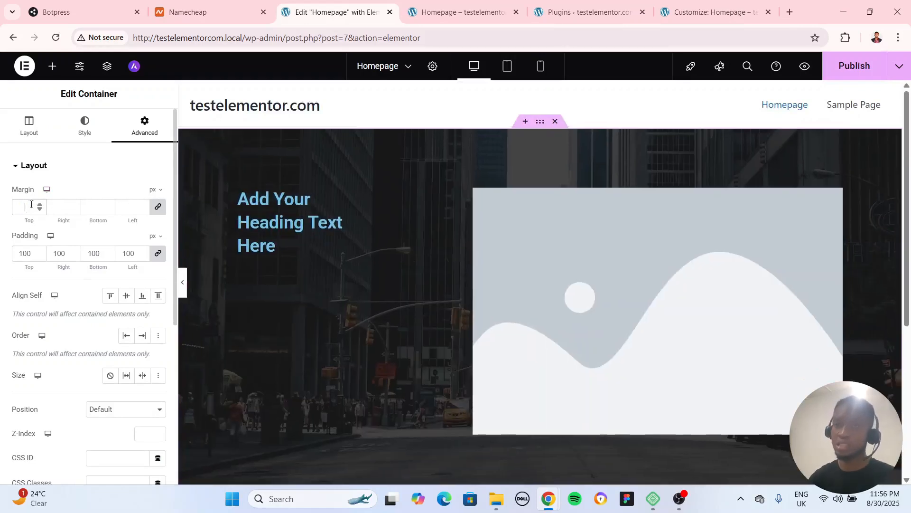
pyautogui.click(26, 246)
pyautogui.press('BackSpace')
pyautogui.press('BackSpace')
pyautogui.press('BackSpace')
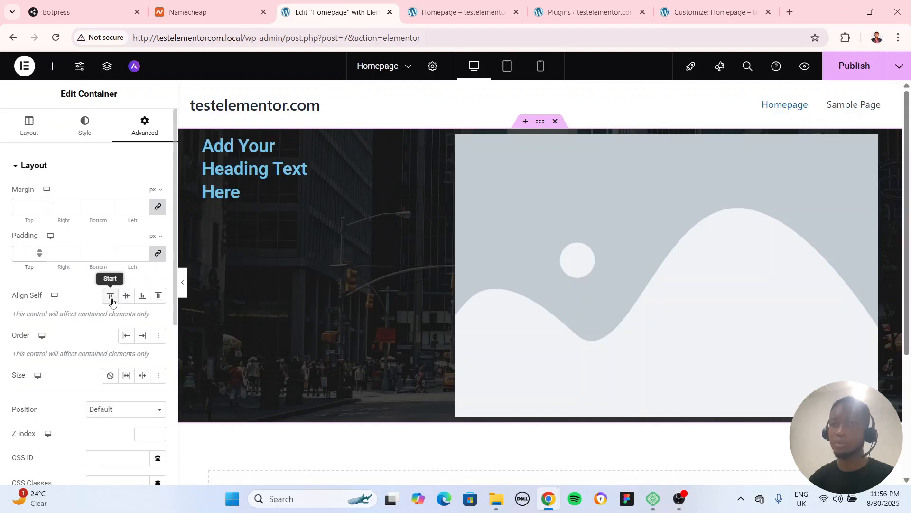
# Set the container's Align Self to Start and open its Motion Effects settings
pyautogui.click(126, 296)
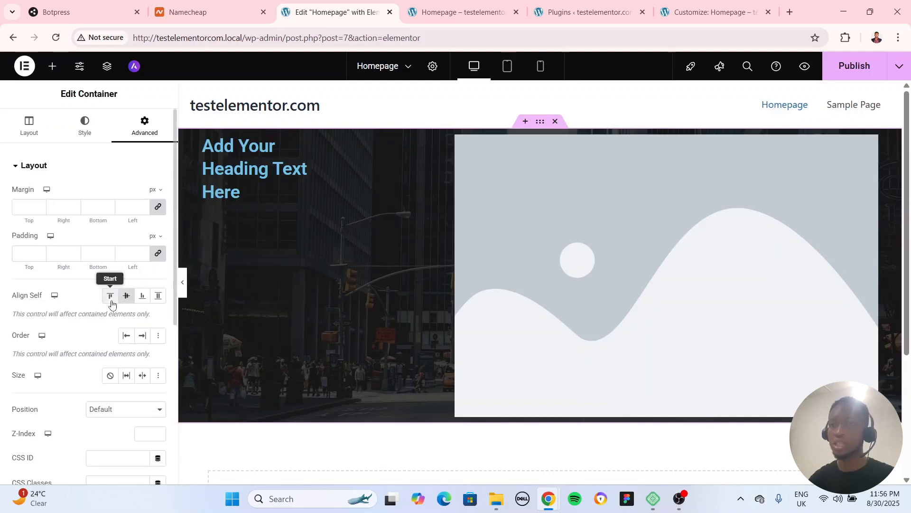
pyautogui.click(110, 300)
pyautogui.scroll(-3, 19, 328)
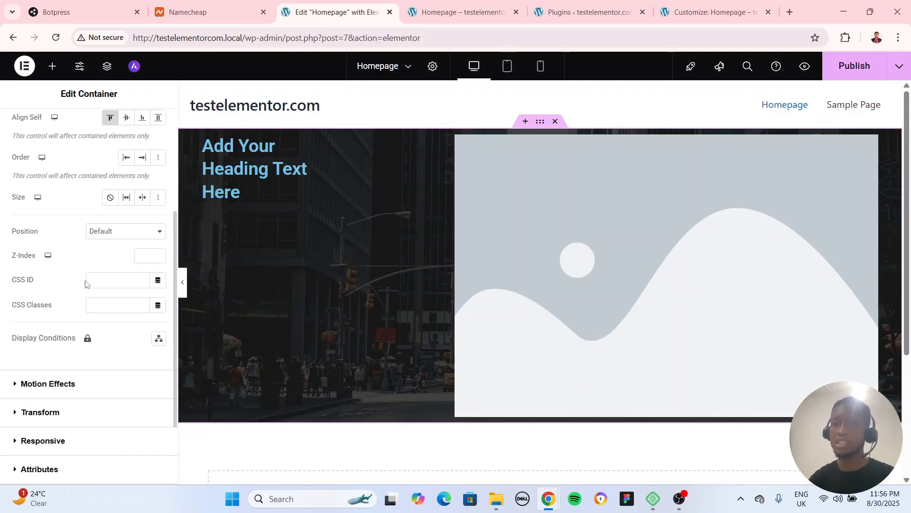
pyautogui.scroll(-2, 128, 313)
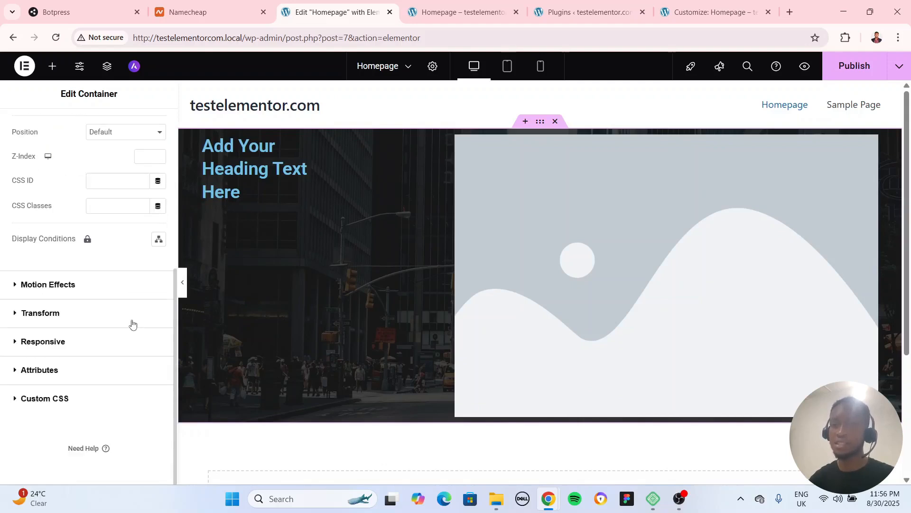
pyautogui.click(65, 284)
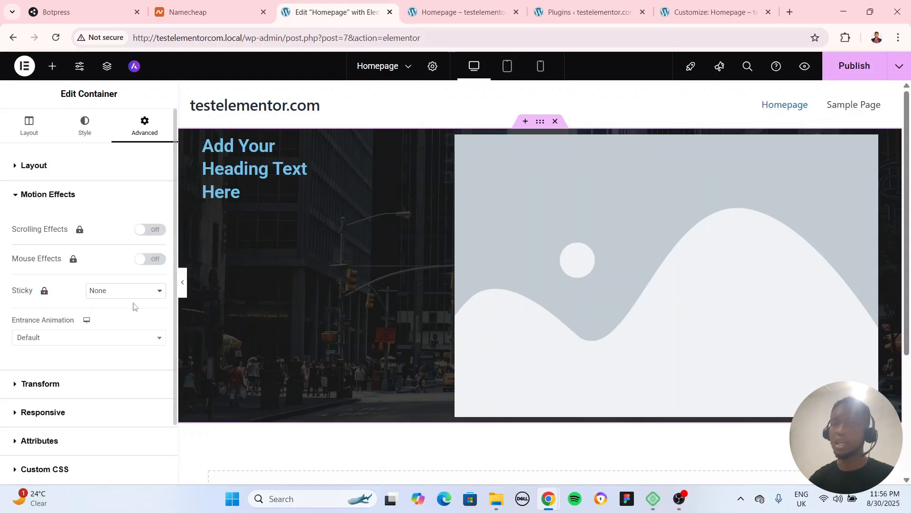
# Give the heading in the container a Fade In Up entrance animation
pyautogui.click(328, 142)
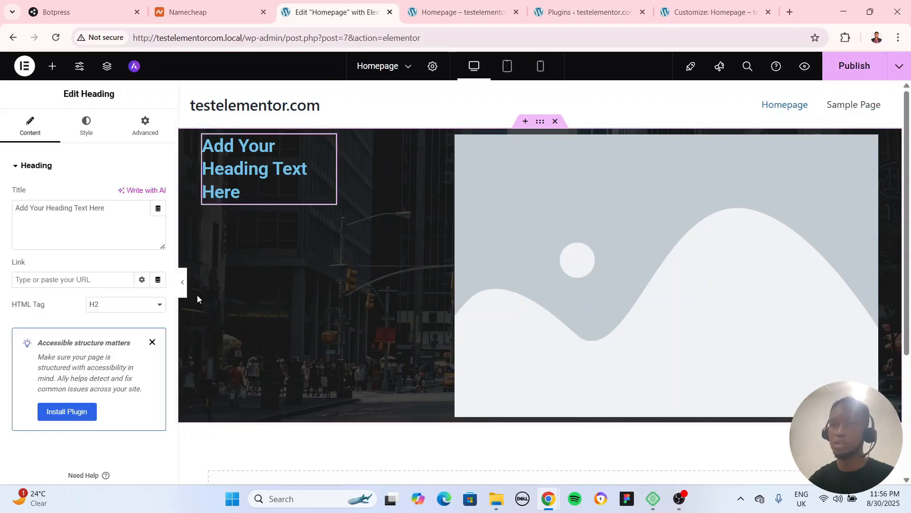
pyautogui.click(146, 136)
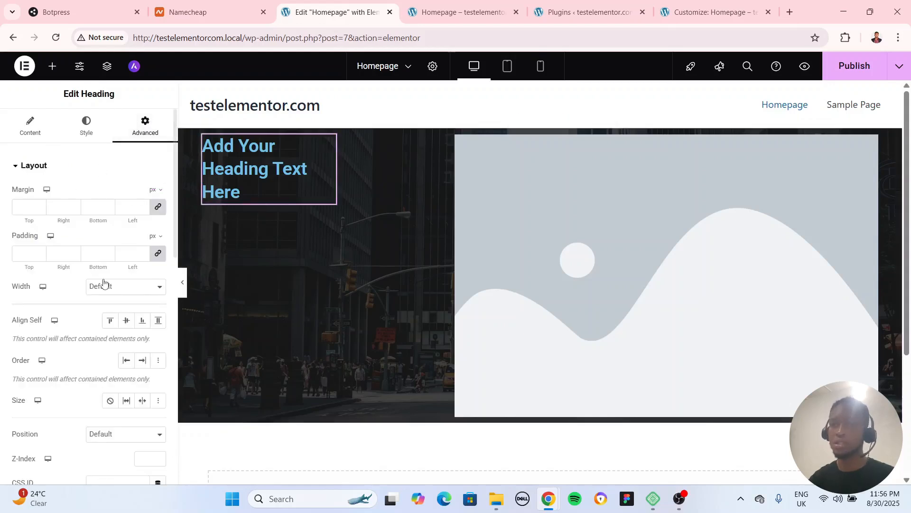
pyautogui.scroll(-1, 116, 206)
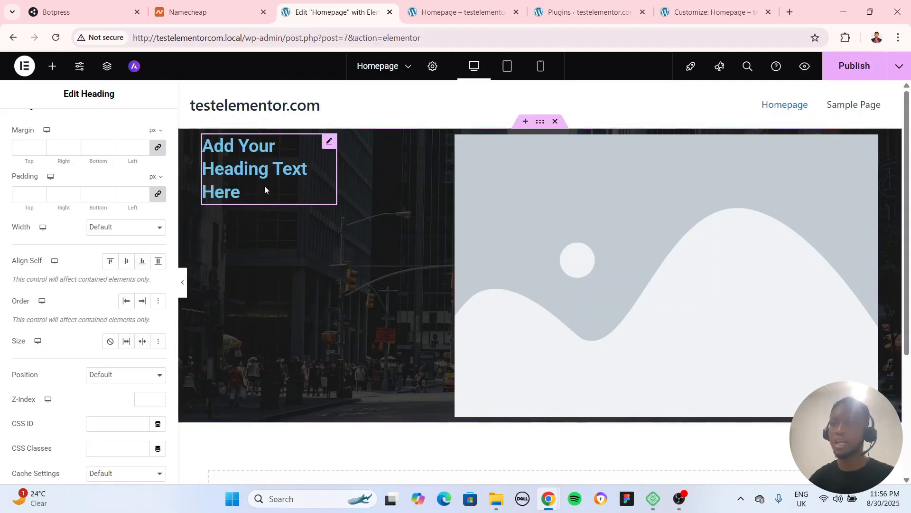
pyautogui.scroll(-10, 71, 313)
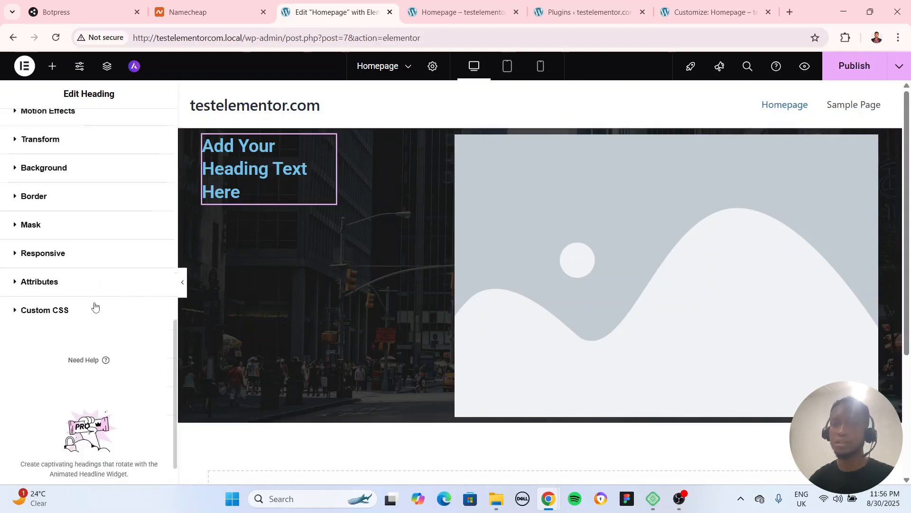
pyautogui.scroll(3, 80, 304)
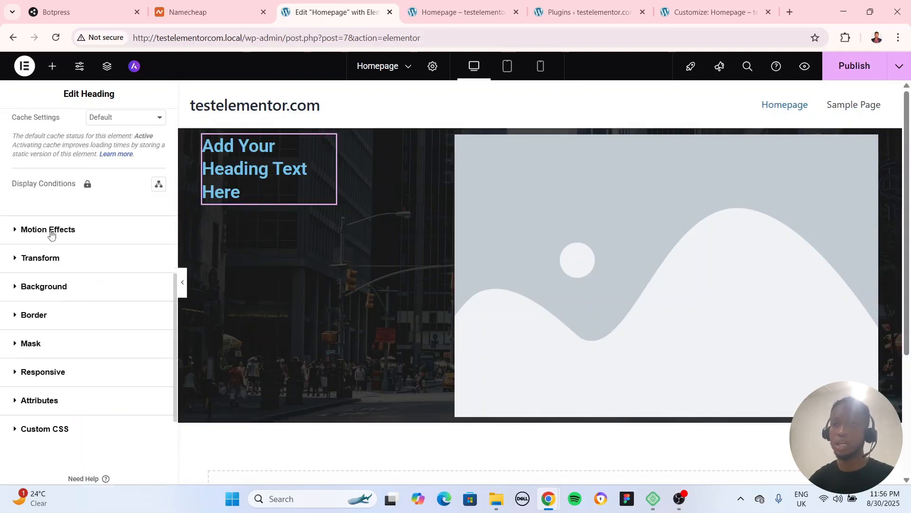
pyautogui.click(49, 229)
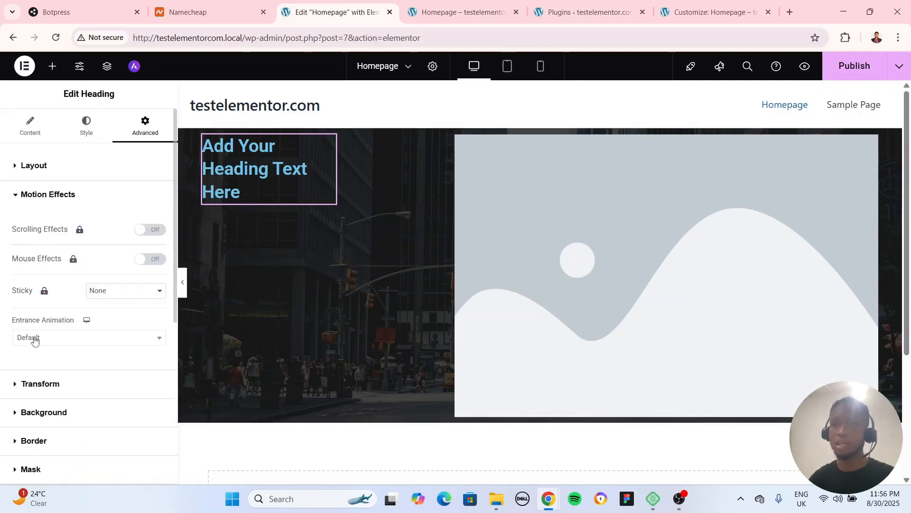
pyautogui.click(34, 339)
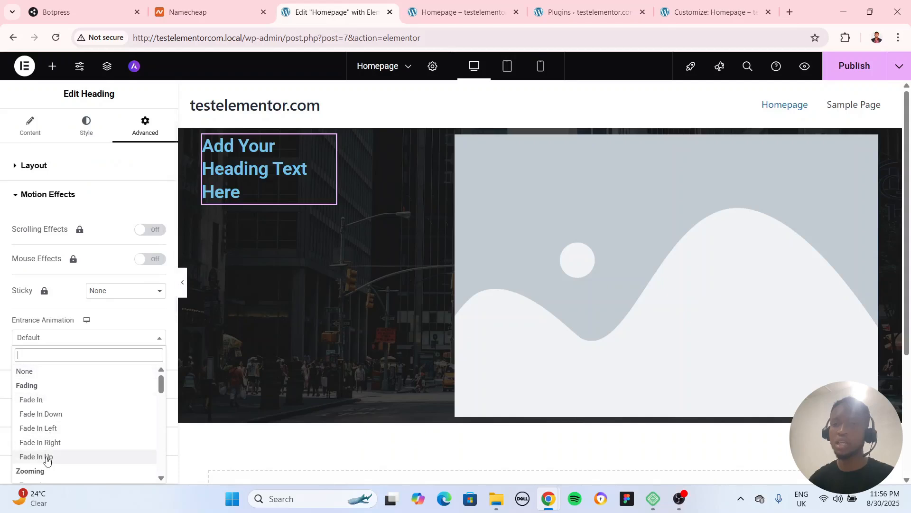
pyautogui.click(45, 456)
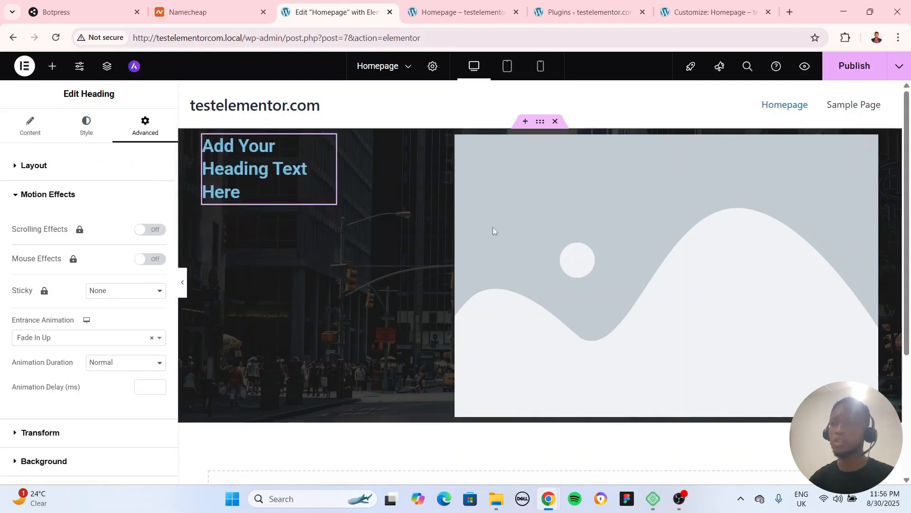
# Publish the homepage and reload the live page to check the heading's entrance animation
pyautogui.click(855, 66)
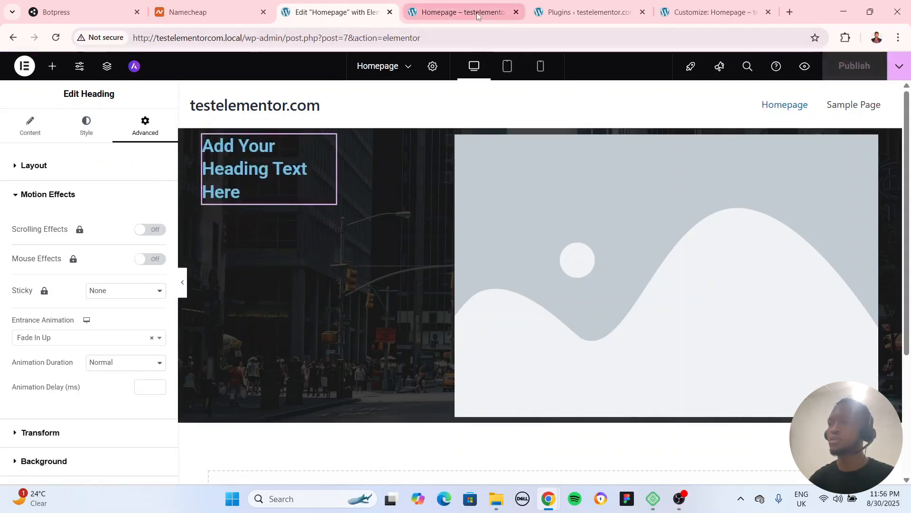
pyautogui.click(462, 12)
pyautogui.click(56, 38)
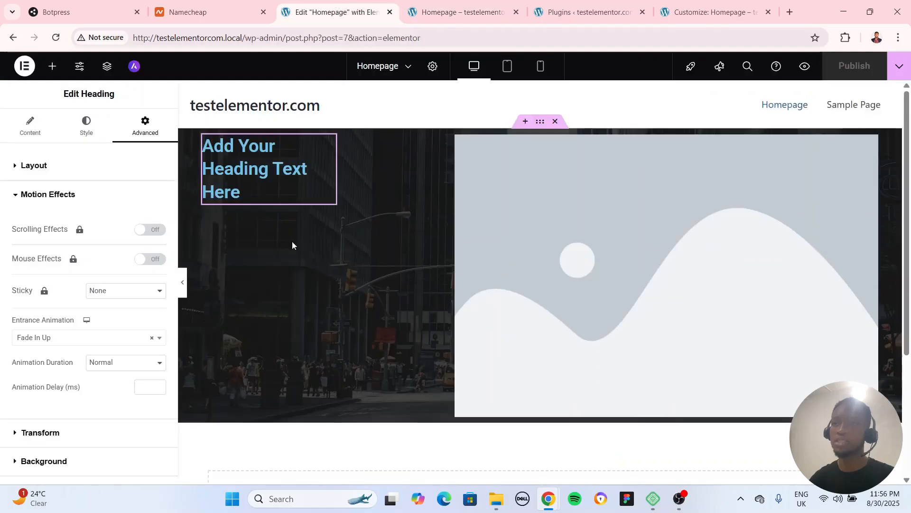
# Return to the homepage editor and examine the heading's Transform, Background and Responsive settings
pyautogui.click(332, 12)
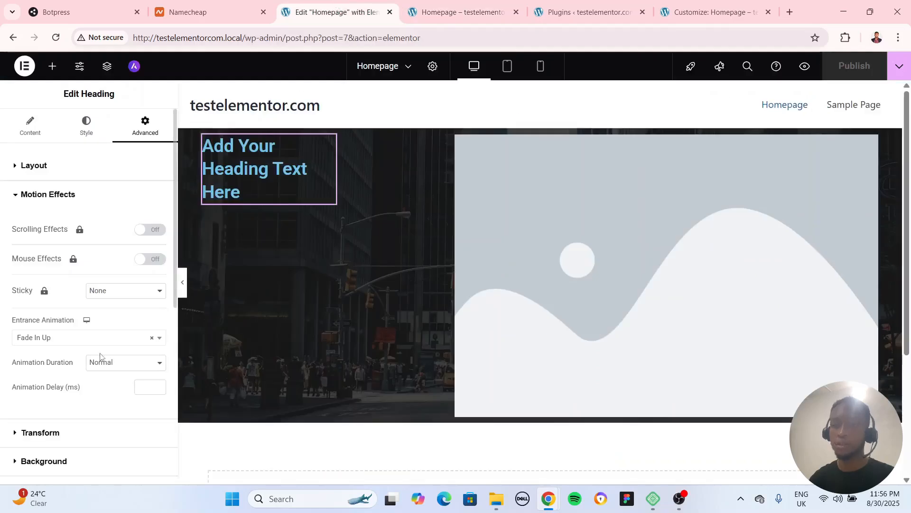
pyautogui.scroll(-3, 80, 333)
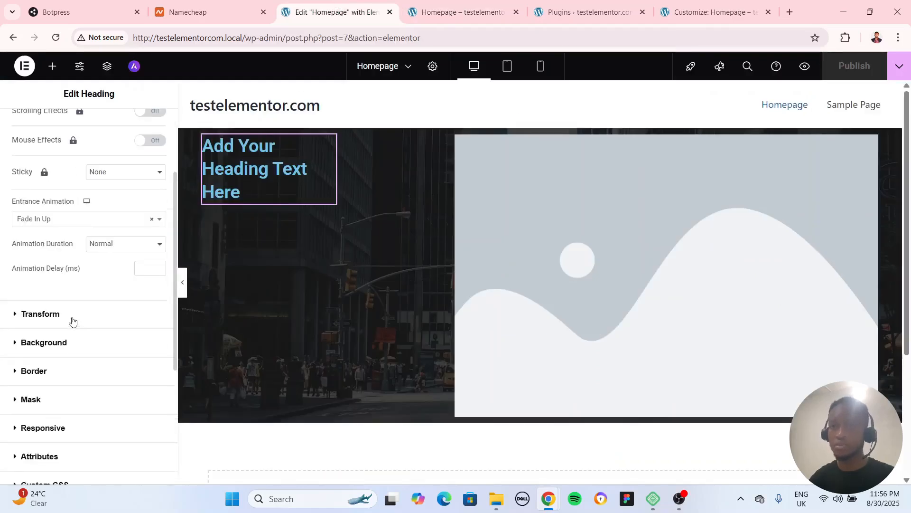
pyautogui.click(73, 314)
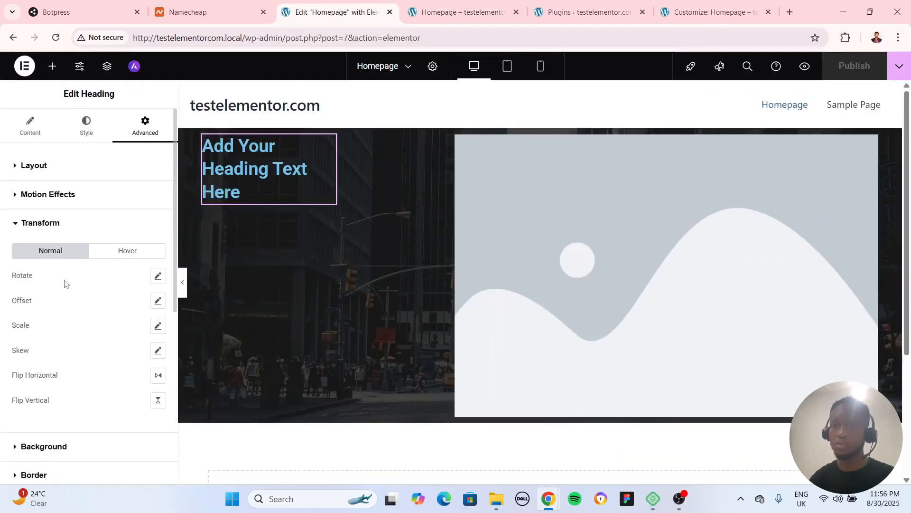
pyautogui.scroll(-4, 23, 308)
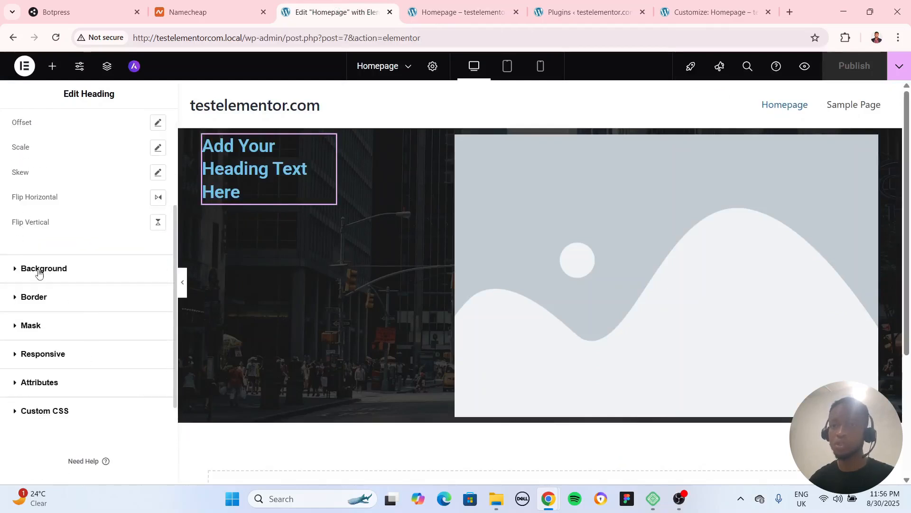
pyautogui.click(36, 268)
pyautogui.scroll(-1, 48, 325)
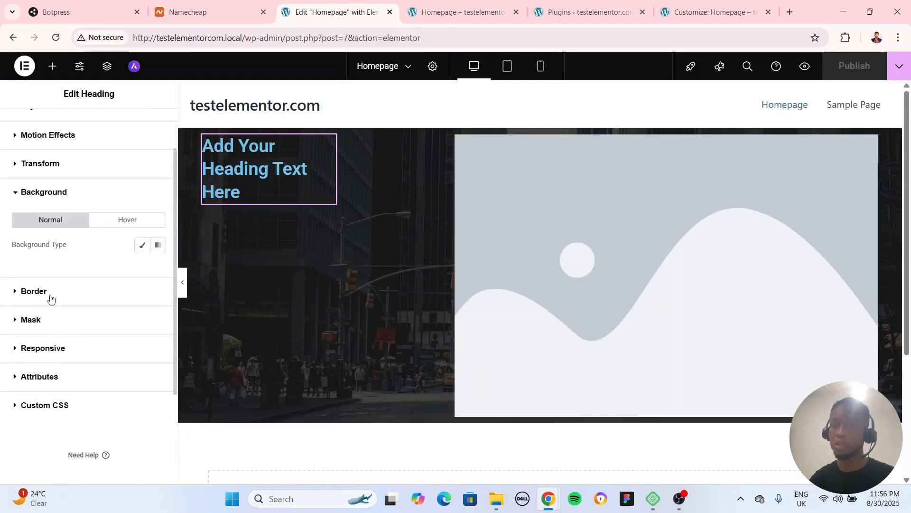
pyautogui.click(50, 349)
pyautogui.scroll(-3, 56, 352)
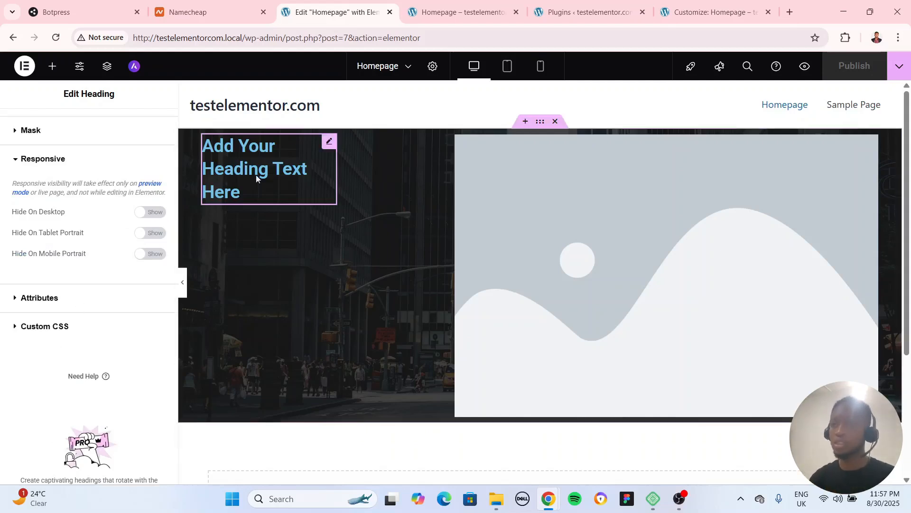
# Hide the placeholder image on mobile portrait through its responsive visibility settings
pyautogui.click(871, 152)
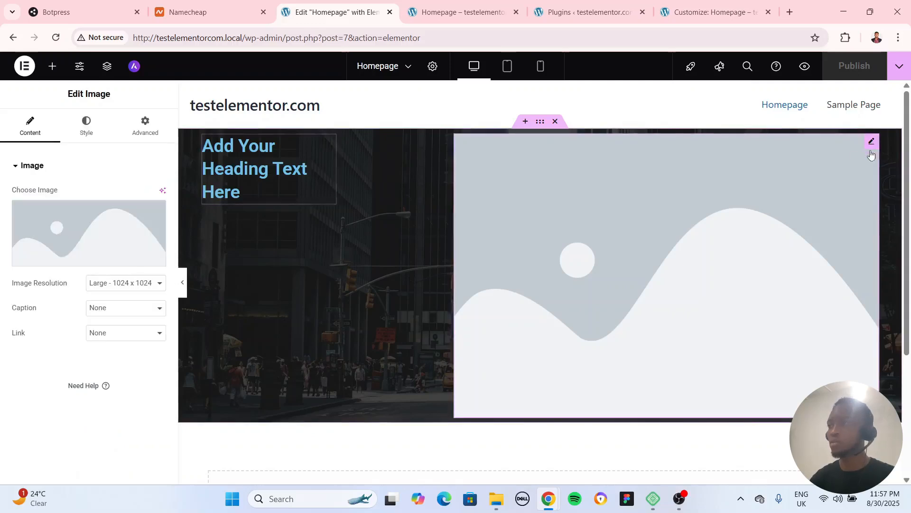
pyautogui.click(143, 128)
pyautogui.scroll(-7, 80, 327)
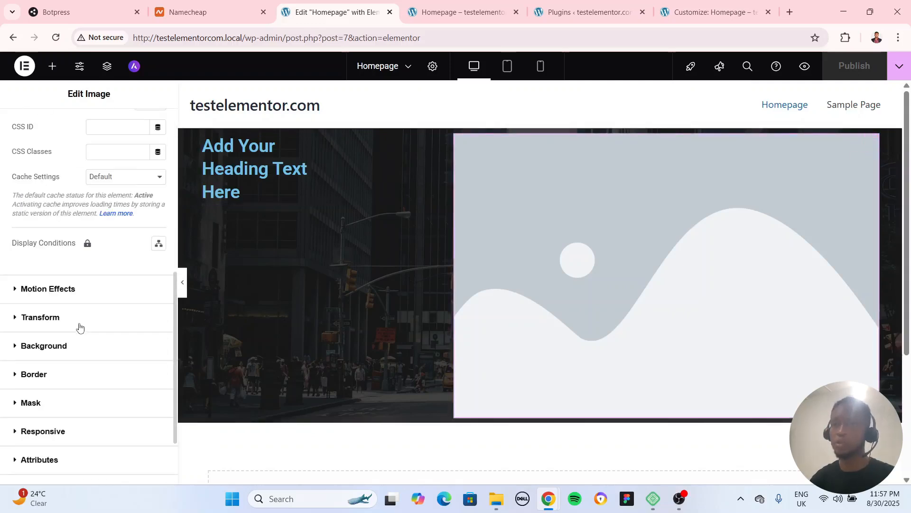
pyautogui.scroll(-2, 72, 351)
pyautogui.click(68, 341)
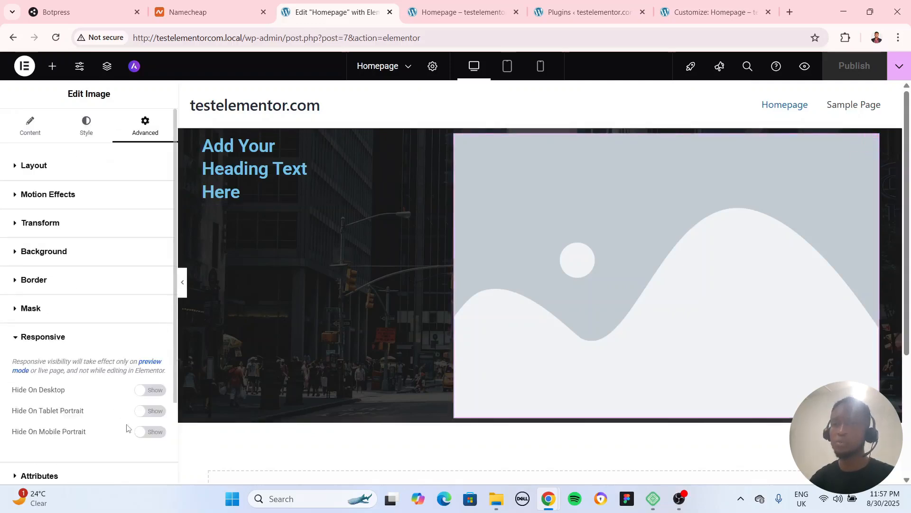
pyautogui.click(152, 432)
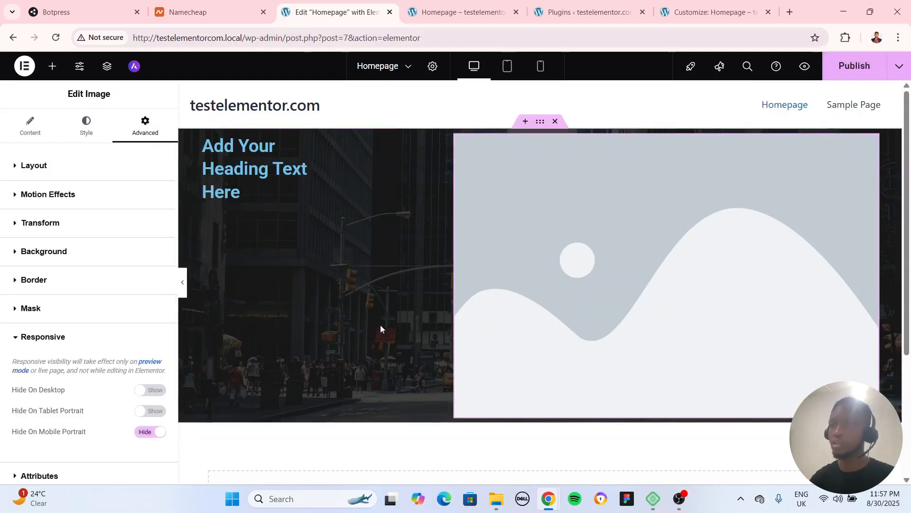
# Preview the homepage in mobile and tablet views, try the mobile menu, and return to the desktop view
pyautogui.click(540, 67)
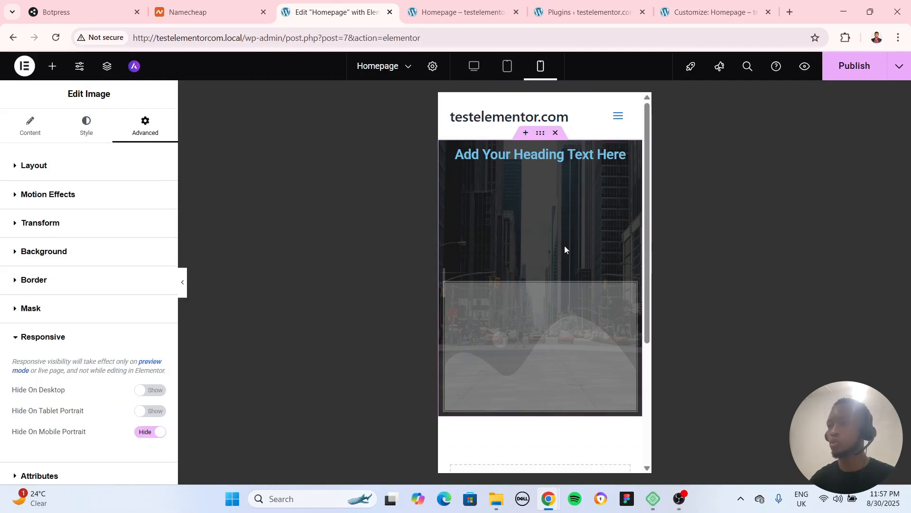
pyautogui.click(622, 115)
pyautogui.click(619, 116)
pyautogui.click(509, 67)
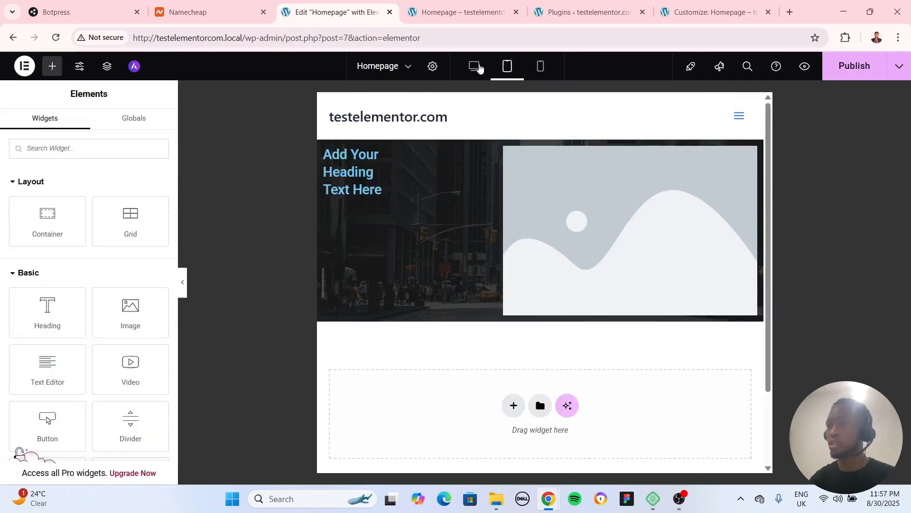
pyautogui.click(474, 67)
pyautogui.click(540, 67)
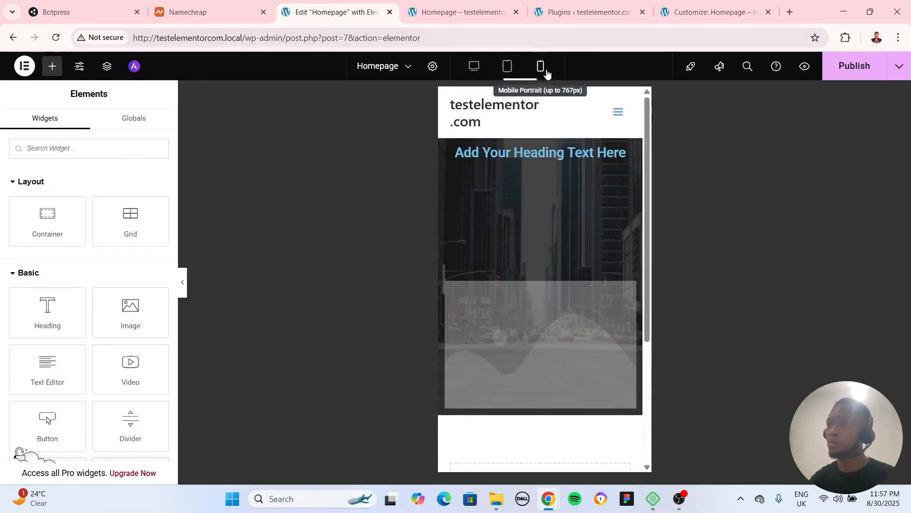
pyautogui.click(477, 70)
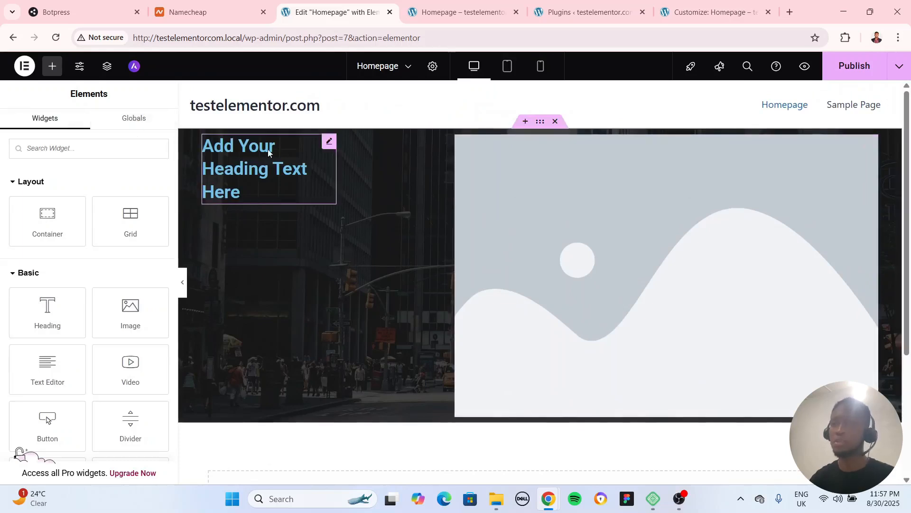
# Examine the container's Advanced settings, including Custom CSS, and review its Layout settings
pyautogui.click(540, 121)
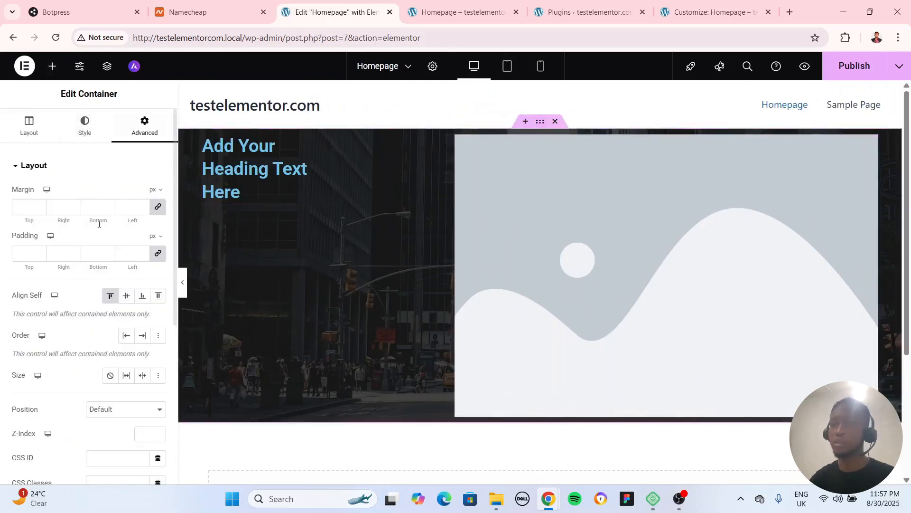
pyautogui.scroll(-6, 78, 376)
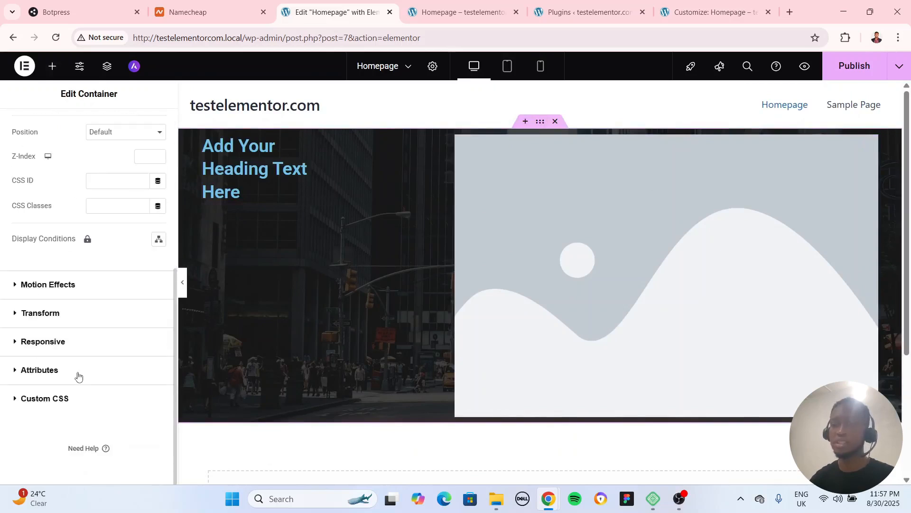
pyautogui.click(50, 400)
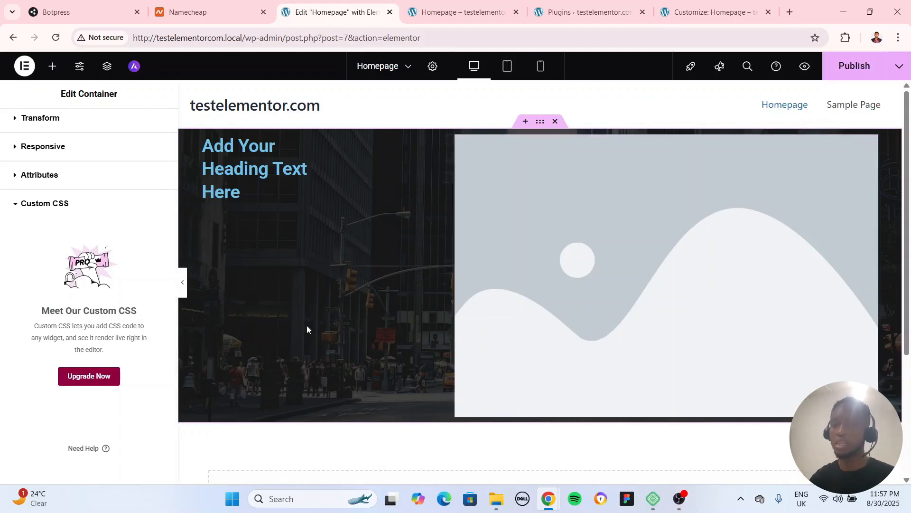
pyautogui.scroll(2, 109, 278)
pyautogui.click(28, 125)
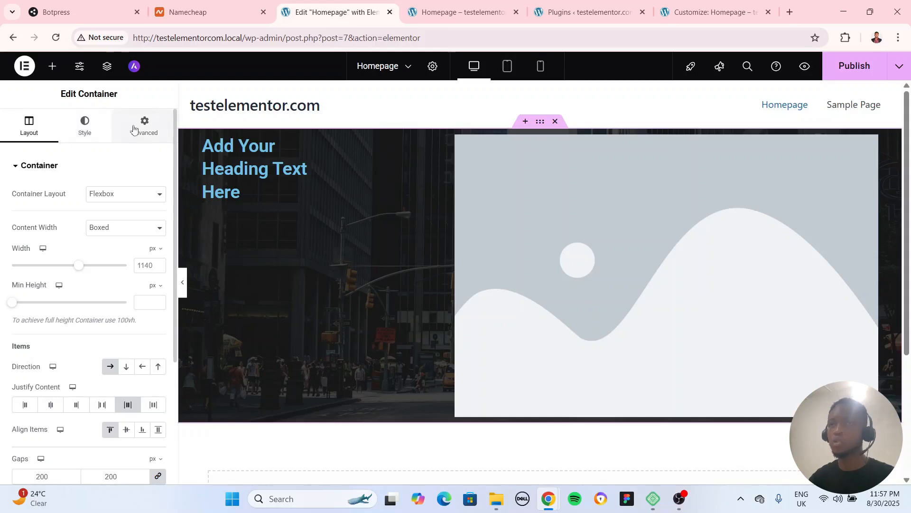
pyautogui.click(136, 139)
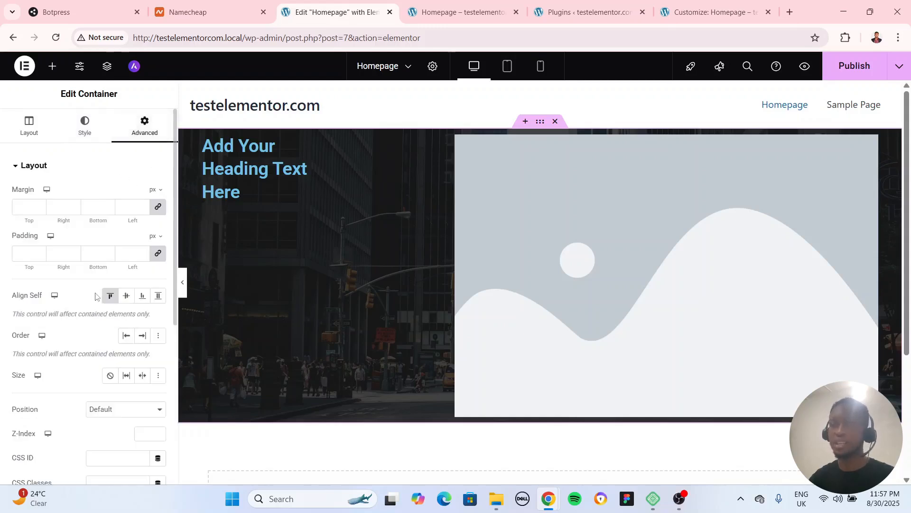
pyautogui.scroll(-5, 95, 298)
pyautogui.scroll(5, 92, 330)
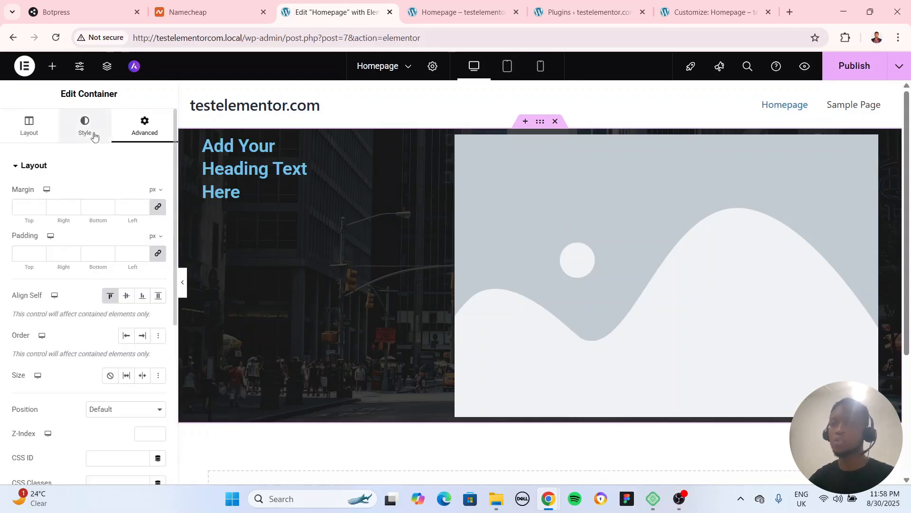
# Delete the existing container with its heading and image and add a new single-column Flexbox container
pyautogui.click(555, 122)
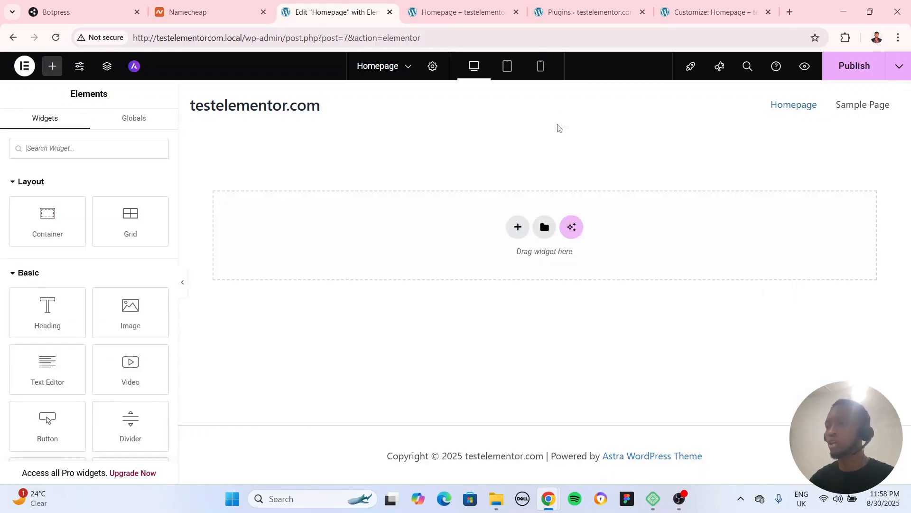
pyautogui.click(517, 227)
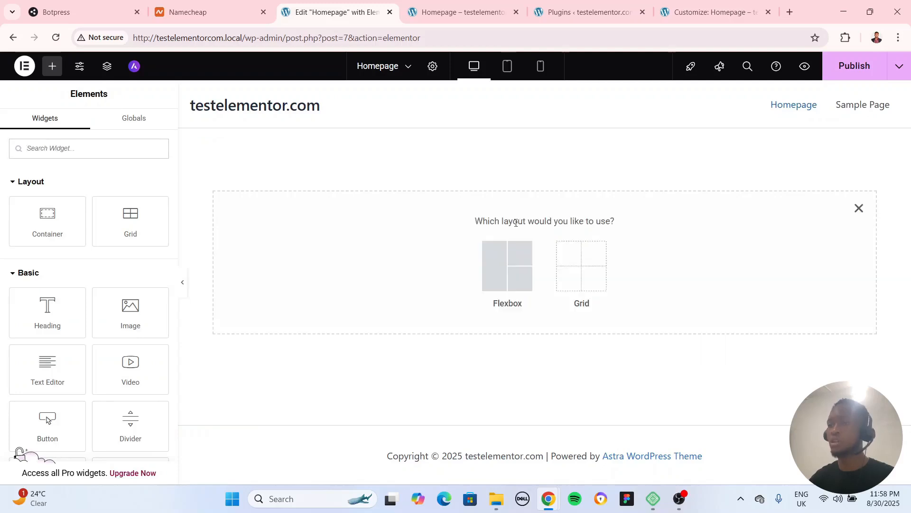
pyautogui.click(499, 273)
pyautogui.click(400, 262)
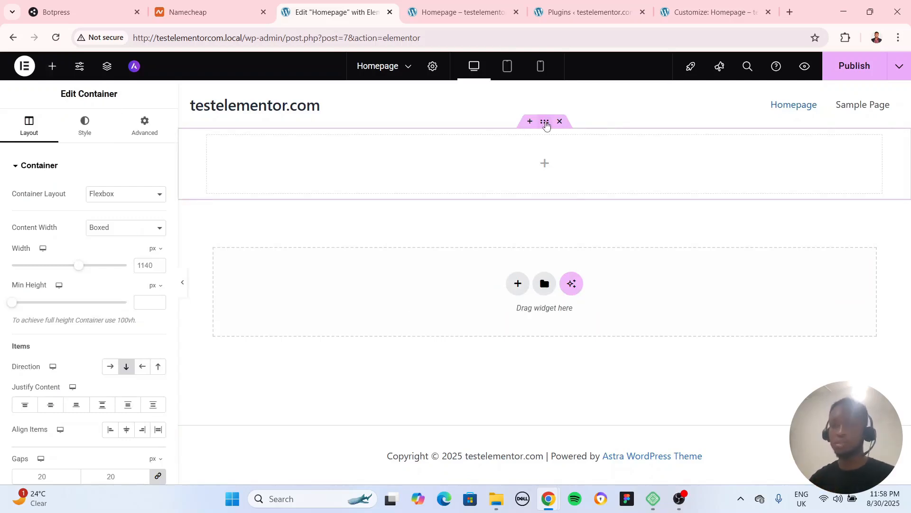
# Unlink the new container's padding values and set the top and bottom padding to 40 px, with 0 on the sides
pyautogui.click(142, 128)
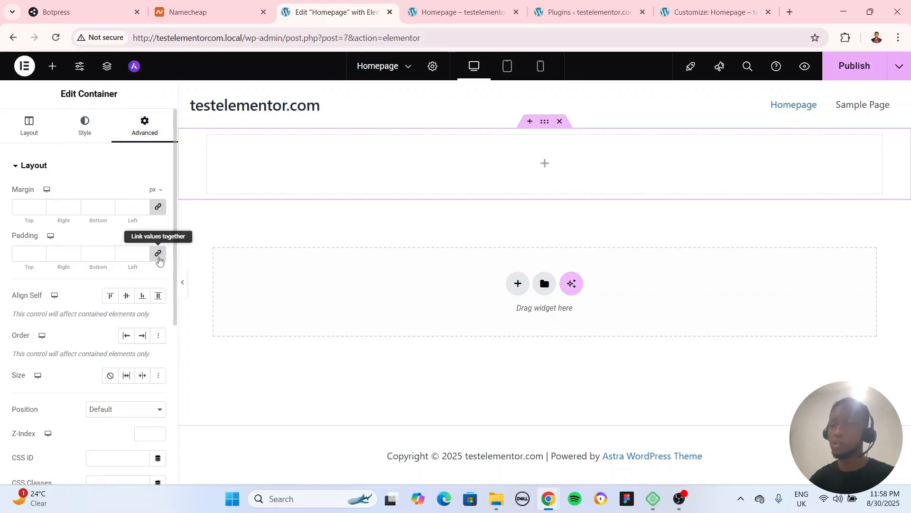
pyautogui.click(159, 260)
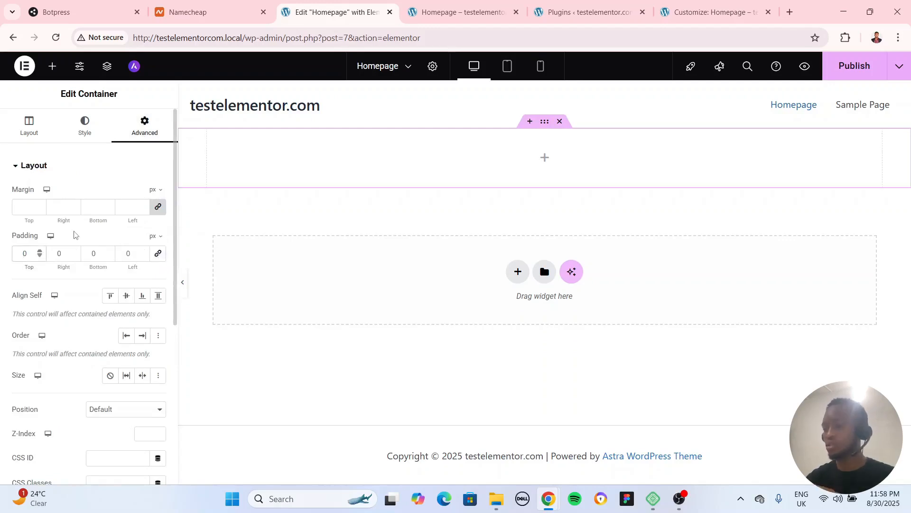
pyautogui.write('400')
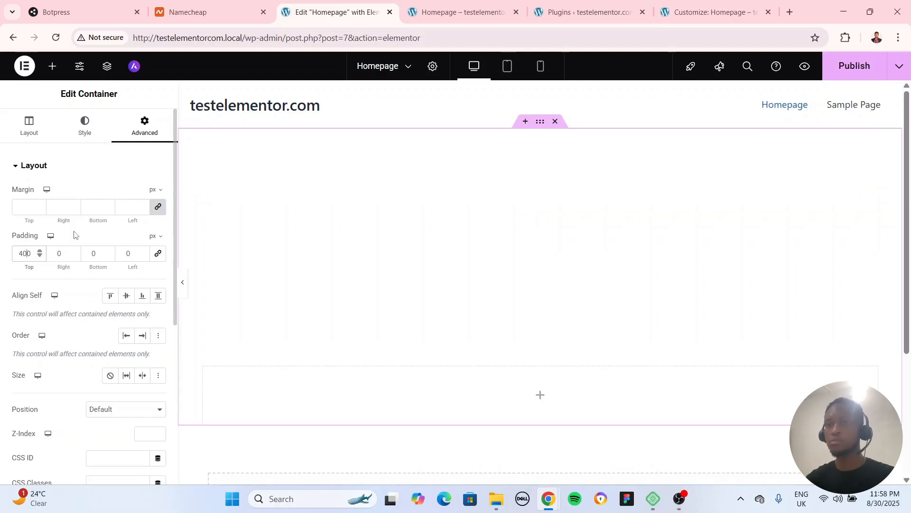
pyautogui.press('Delete')
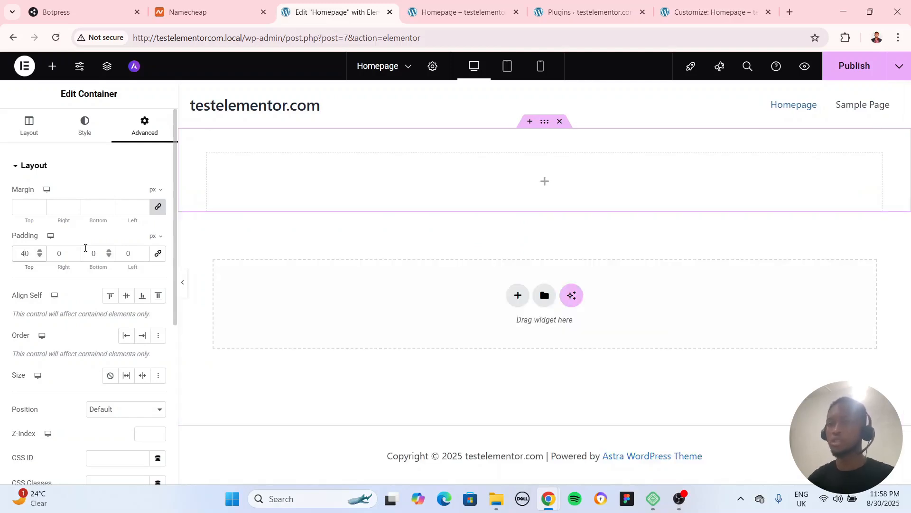
pyautogui.write('40')
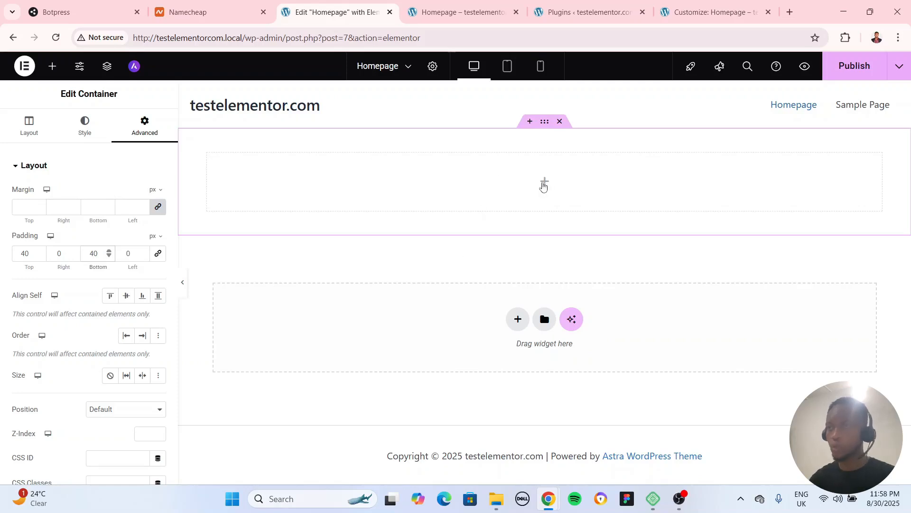
# Add a Heading widget to the new container and open its style settings
pyautogui.click(52, 66)
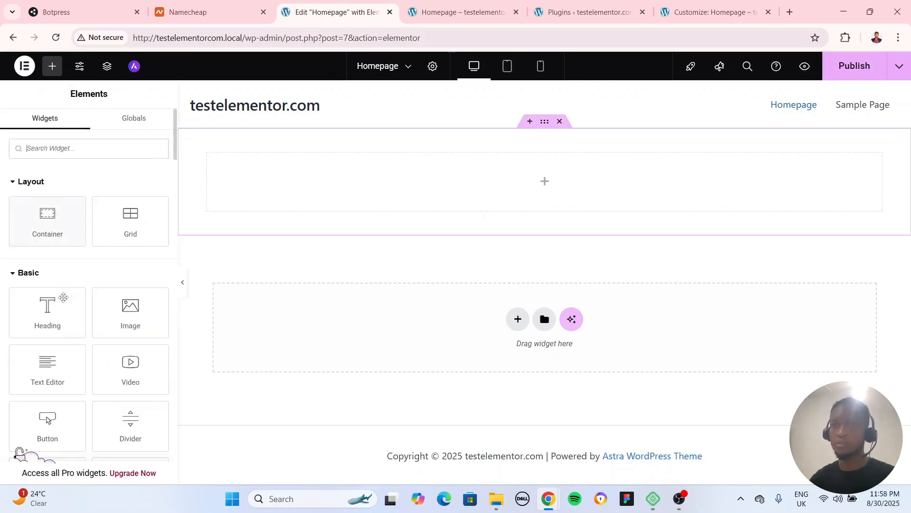
pyautogui.moveTo(64, 297); pyautogui.dragTo(535, 183)
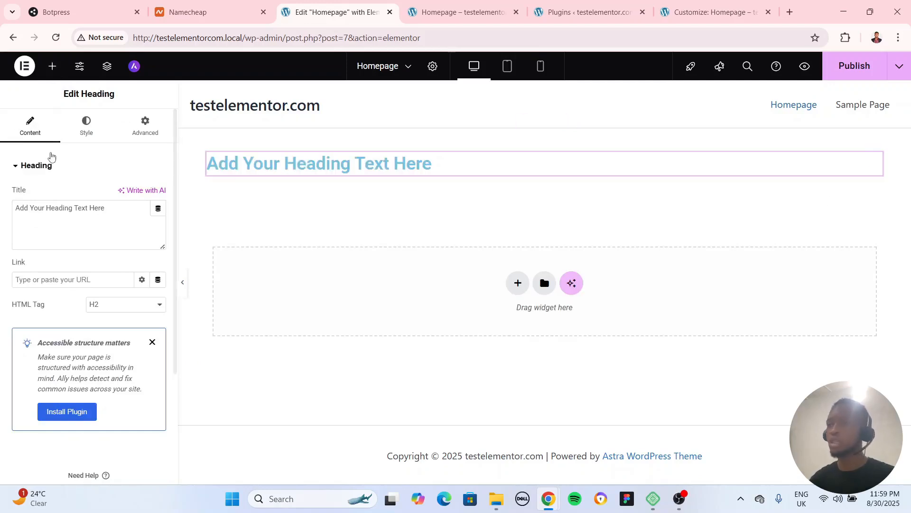
pyautogui.click(86, 127)
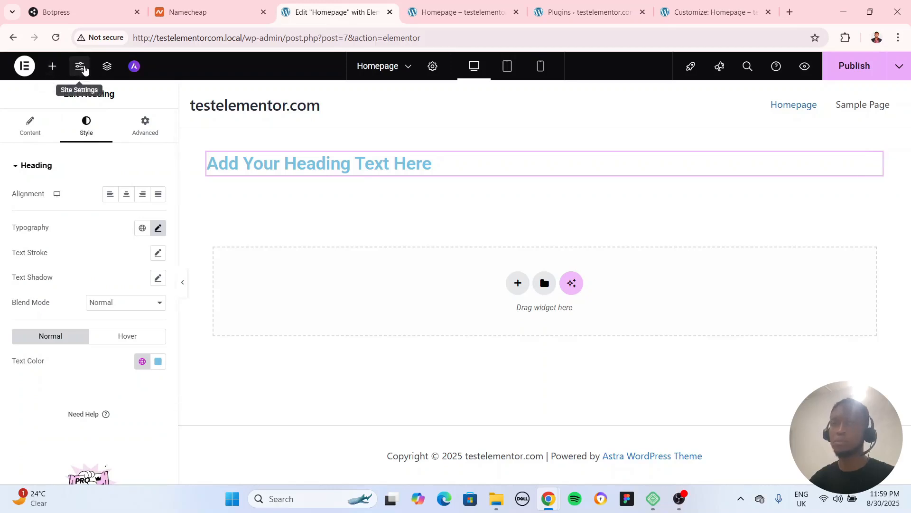
# Open the site's Global Colors settings and change the Primary system color to dark red, #CC1D00
pyautogui.click(80, 66)
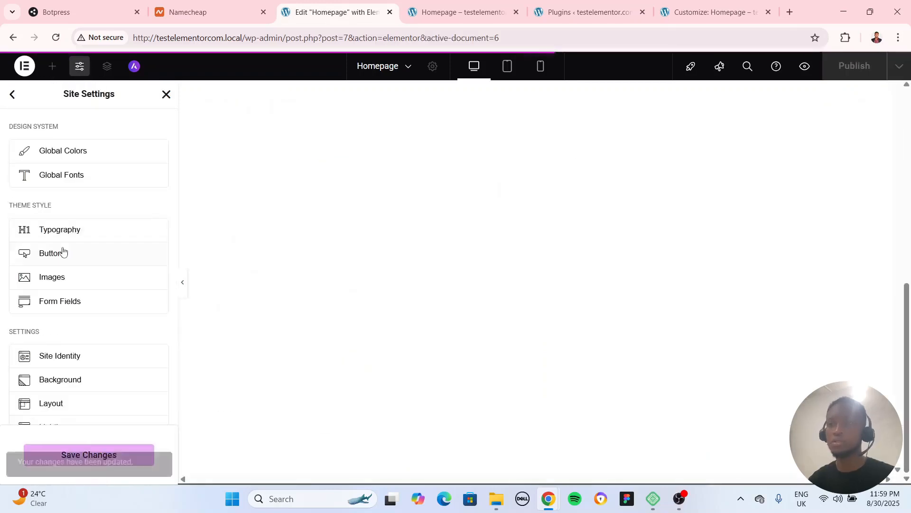
pyautogui.click(63, 152)
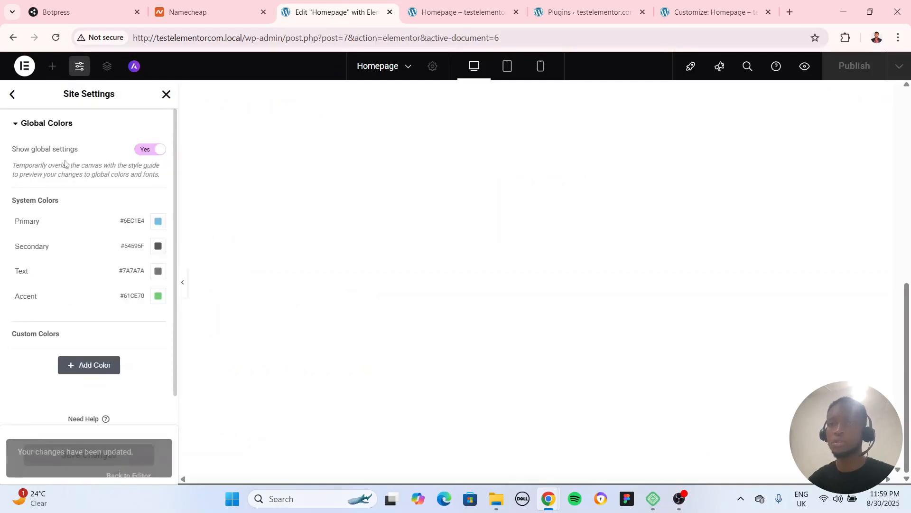
pyautogui.click(159, 221)
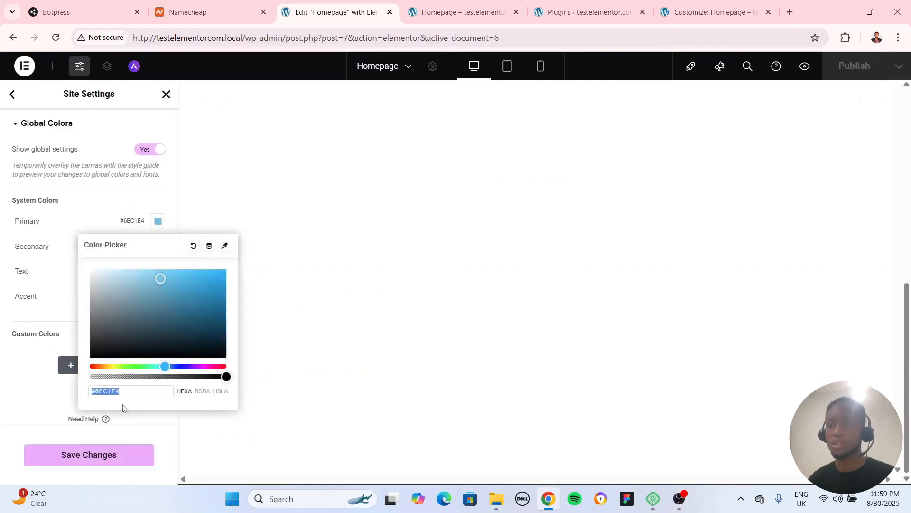
pyautogui.moveTo(98, 366); pyautogui.dragTo(95, 366)
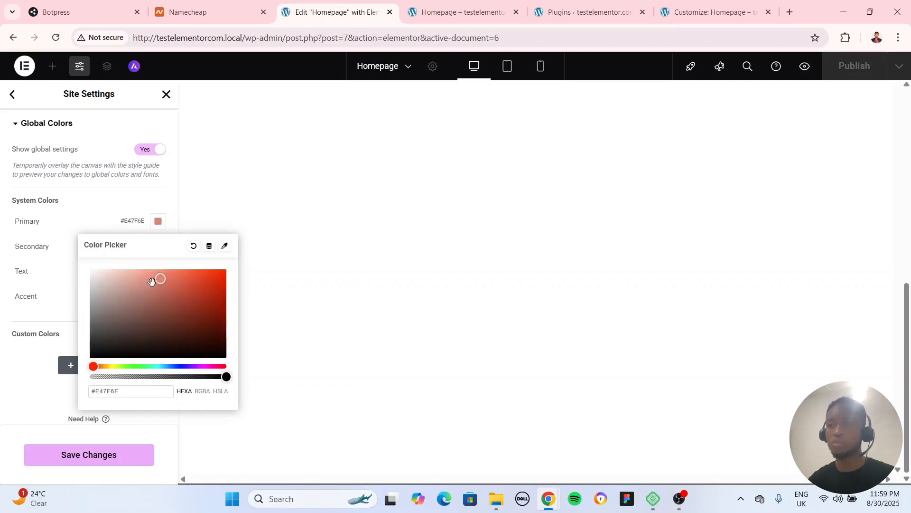
pyautogui.moveTo(154, 280)
pyautogui.mouseDown()
pyautogui.moveTo(264, 282)
pyautogui.moveTo(84, 209)
pyautogui.mouseUp()
pyautogui.click(79, 204)
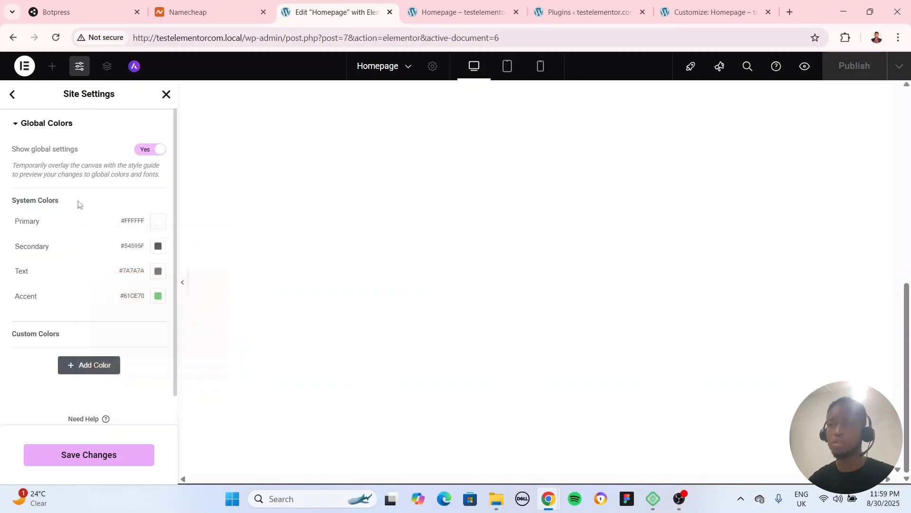
pyautogui.click(158, 221)
pyautogui.click(227, 287)
pyautogui.click(106, 212)
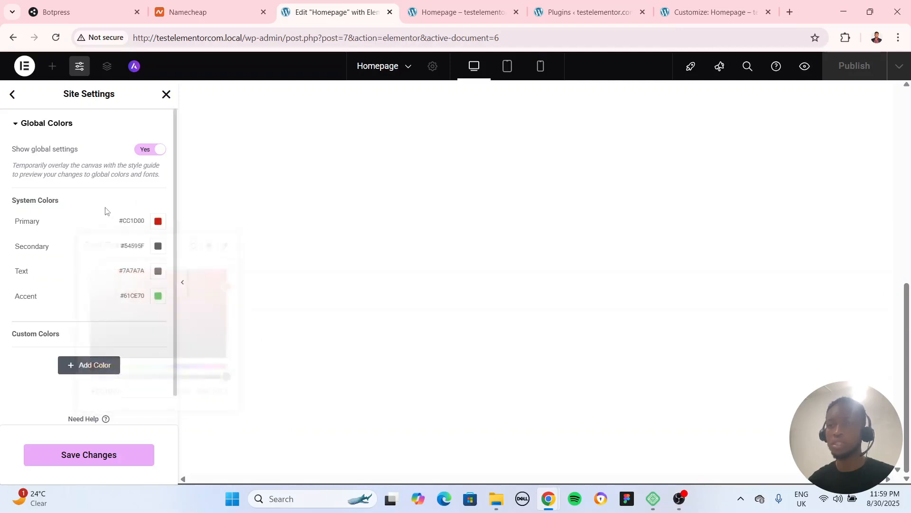
# Darken the Text system color to #505050 in the global colors
pyautogui.click(158, 271)
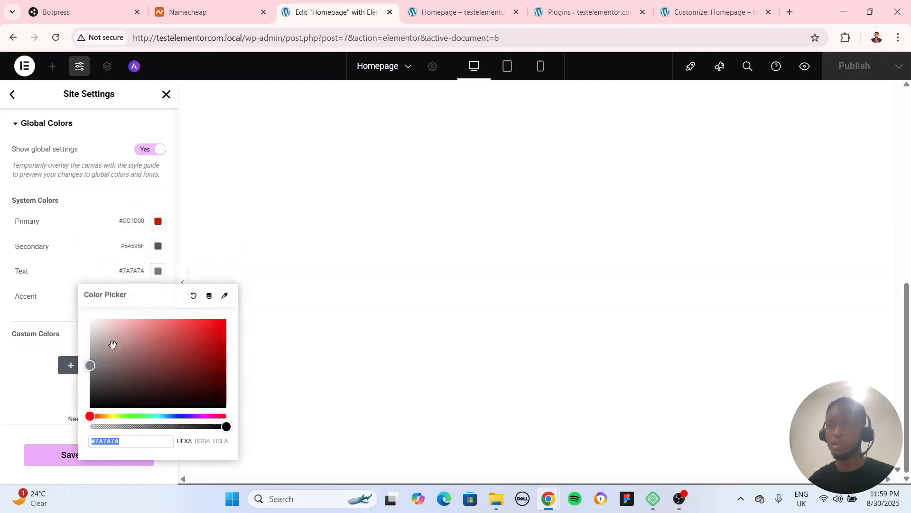
pyautogui.moveTo(90, 364); pyautogui.dragTo(89, 380)
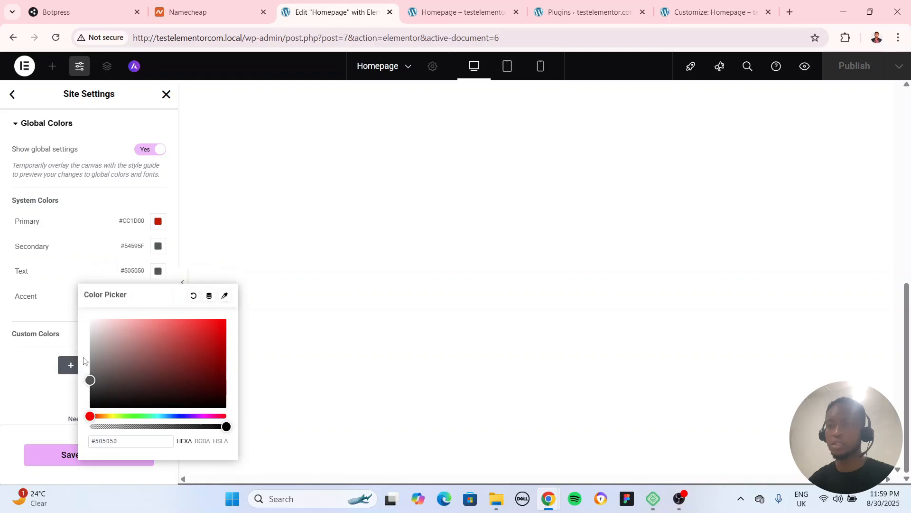
pyautogui.click(86, 266)
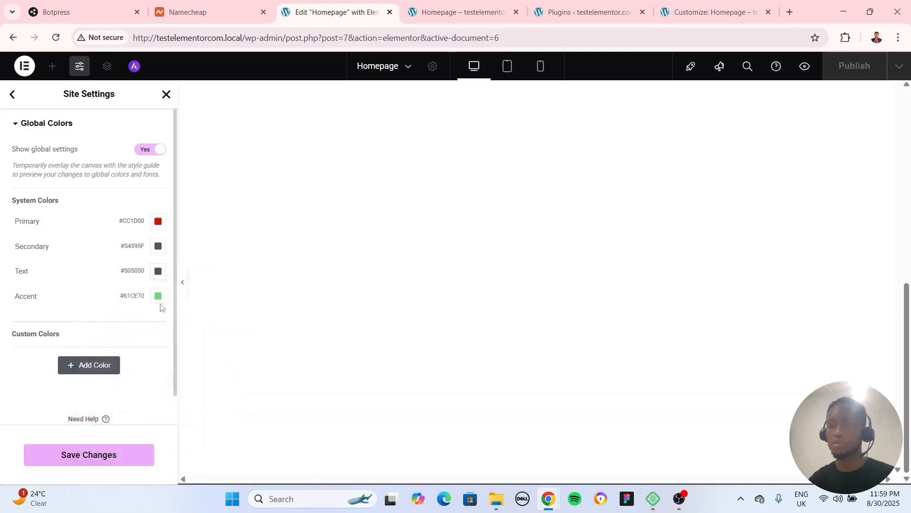
# Change the Accent system color to orange, #FFAA00, and save the global color changes
pyautogui.click(158, 296)
pyautogui.click(111, 441)
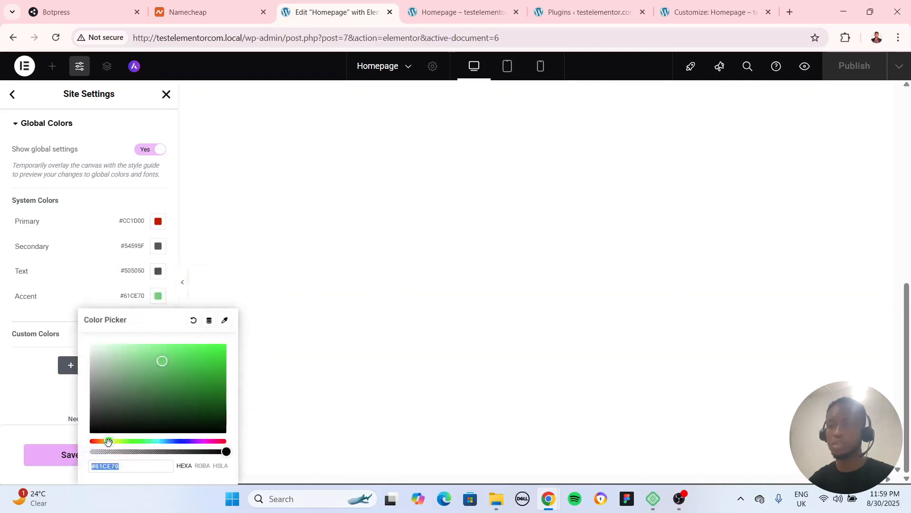
pyautogui.click(226, 353)
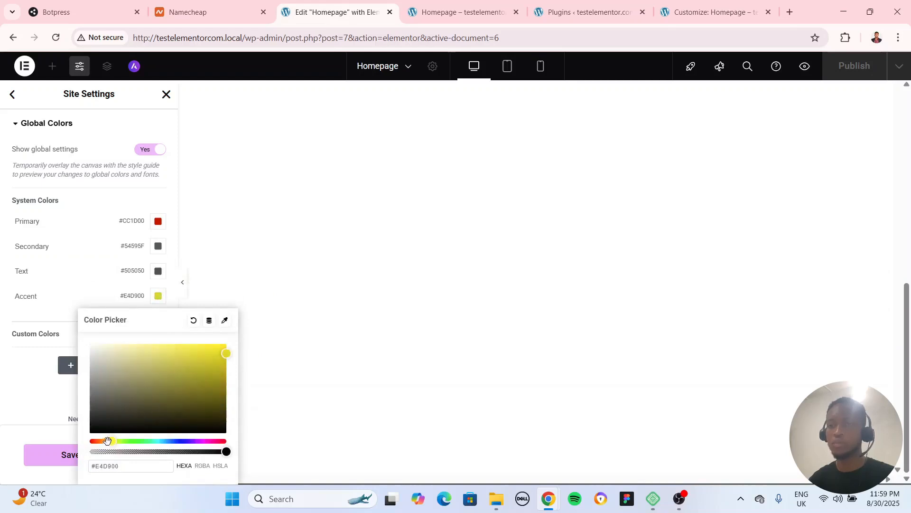
pyautogui.moveTo(109, 441); pyautogui.dragTo(105, 441)
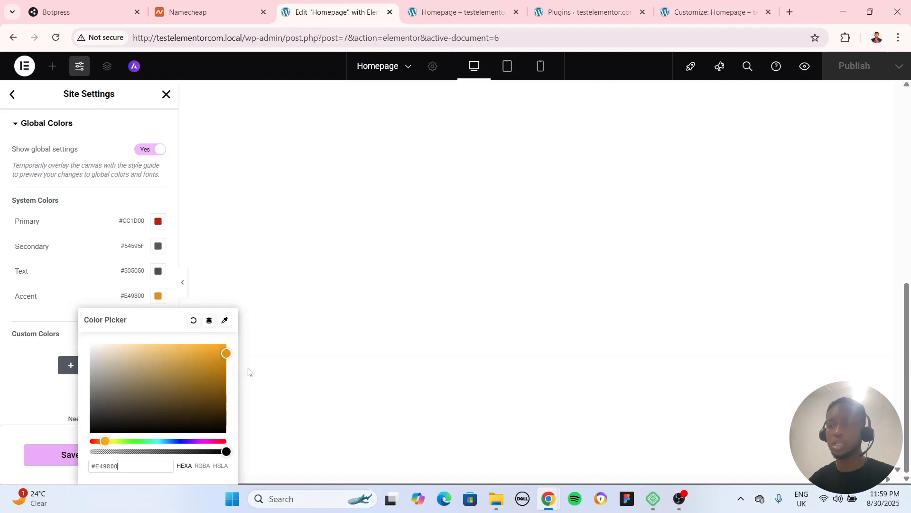
pyautogui.moveTo(226, 351); pyautogui.dragTo(226, 344)
pyautogui.click(48, 384)
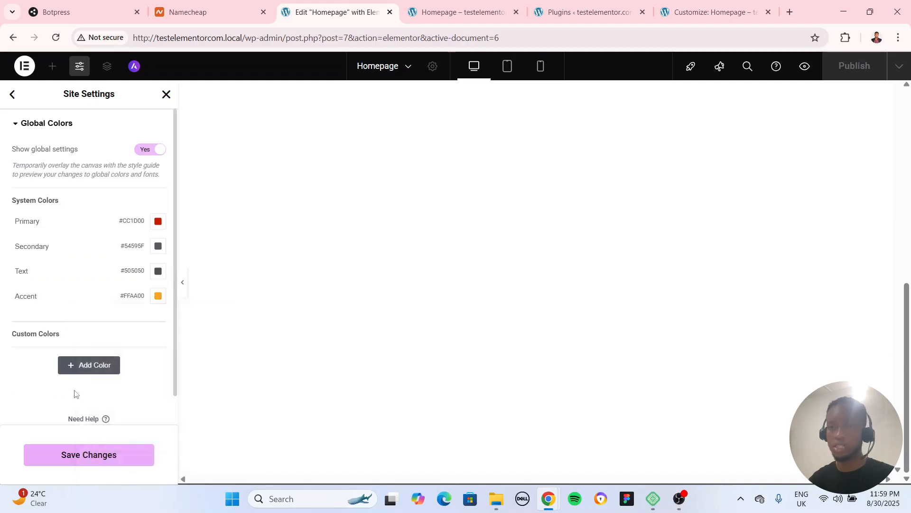
pyautogui.click(86, 453)
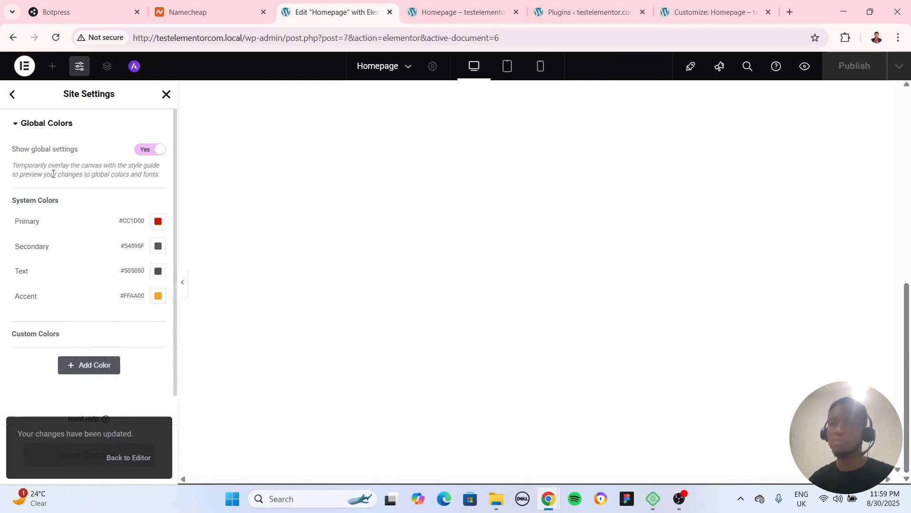
# Open the Global Fonts settings and set the Primary system font's family to Inter
pyautogui.click(13, 94)
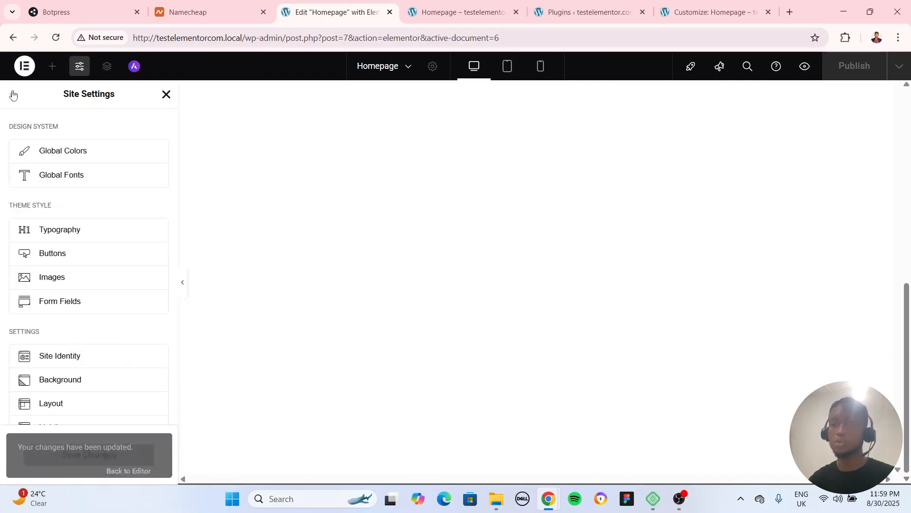
pyautogui.click(72, 176)
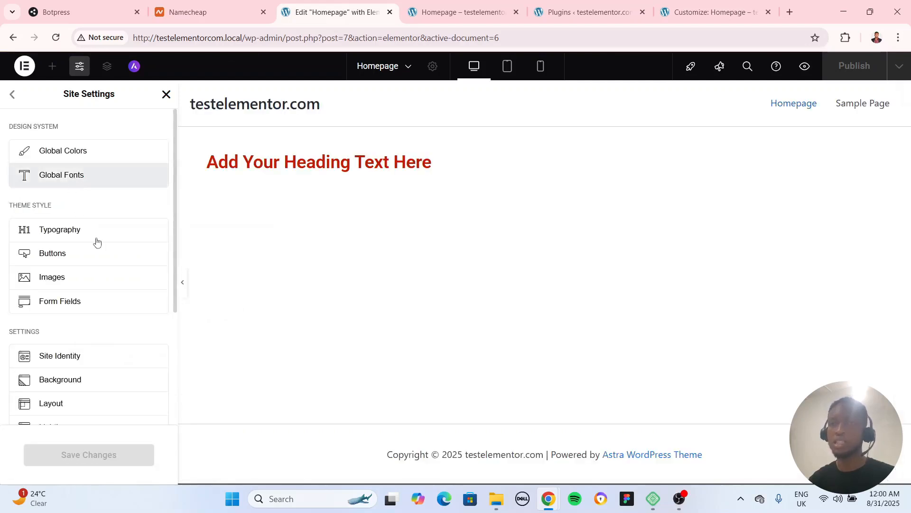
pyautogui.click(158, 222)
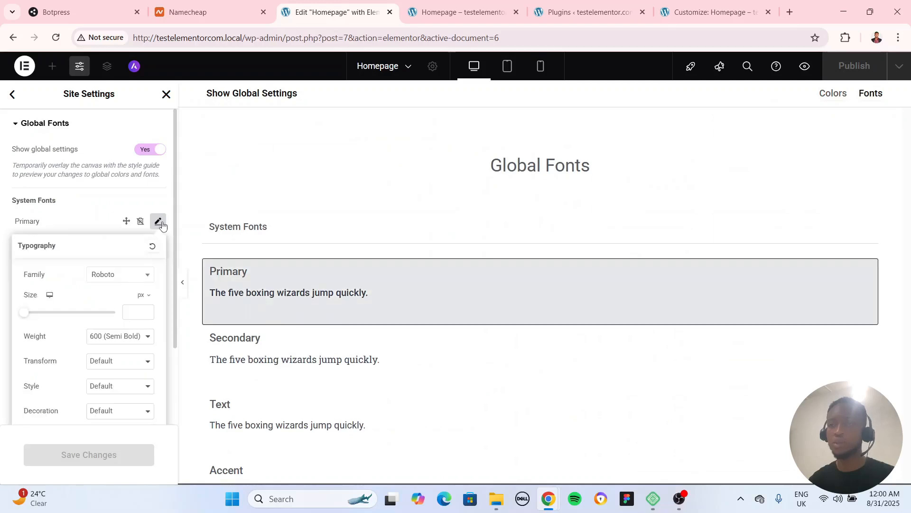
pyautogui.click(108, 276)
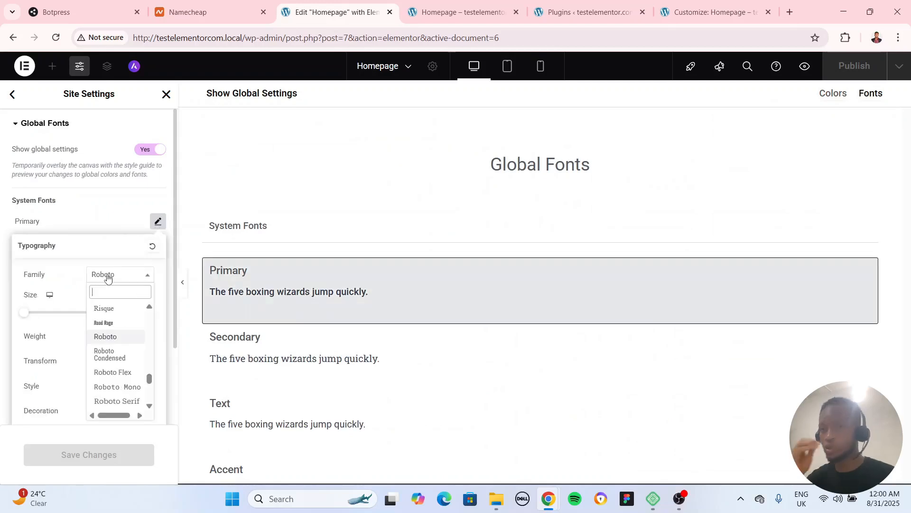
pyautogui.write('inter')
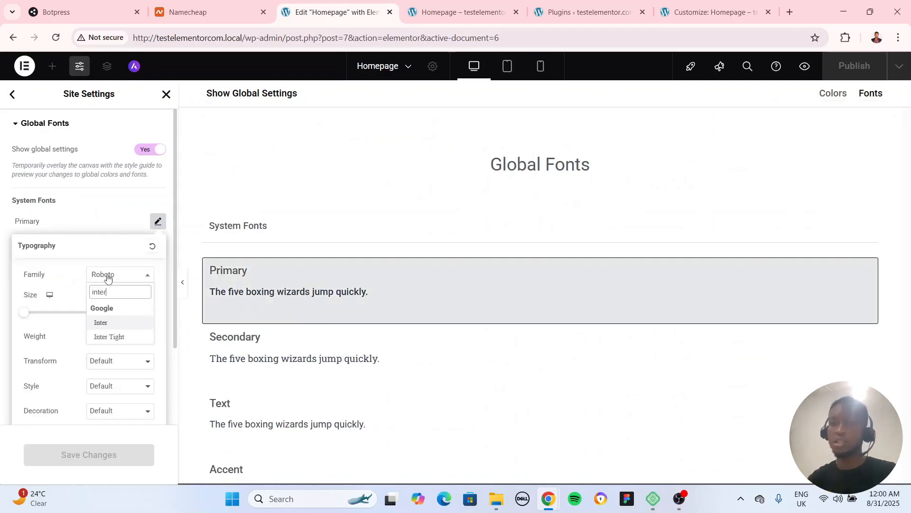
pyautogui.click(115, 324)
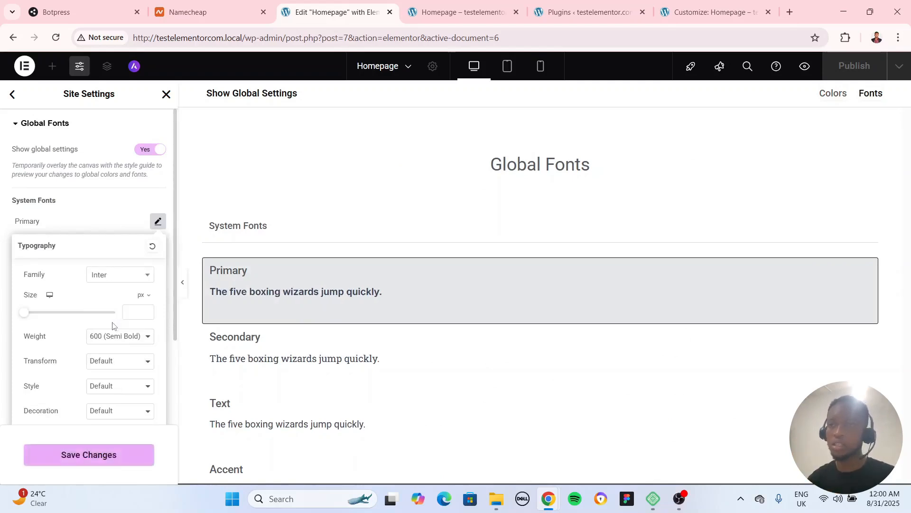
# Set the Primary system font's size to 48 px and close its typography options
pyautogui.click(139, 310)
pyautogui.write('54')
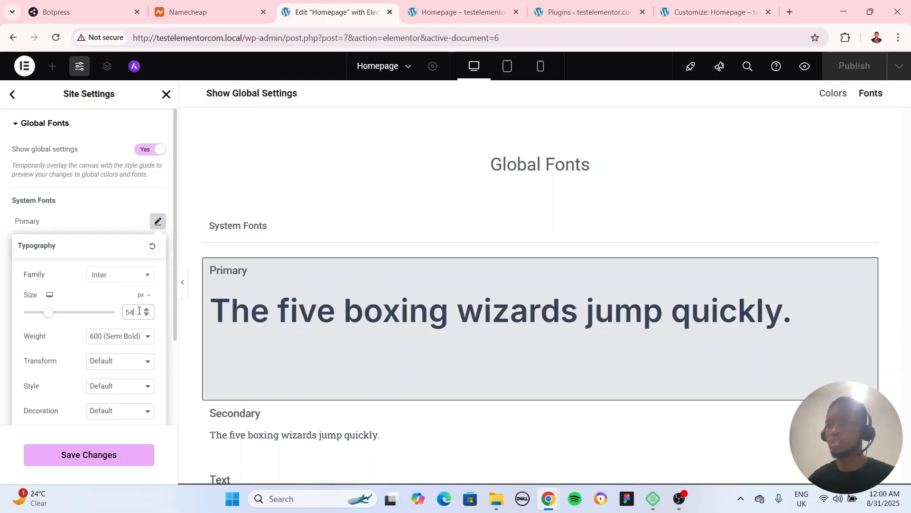
pyautogui.press('BackSpace')
pyautogui.press('BackSpace')
pyautogui.write('48')
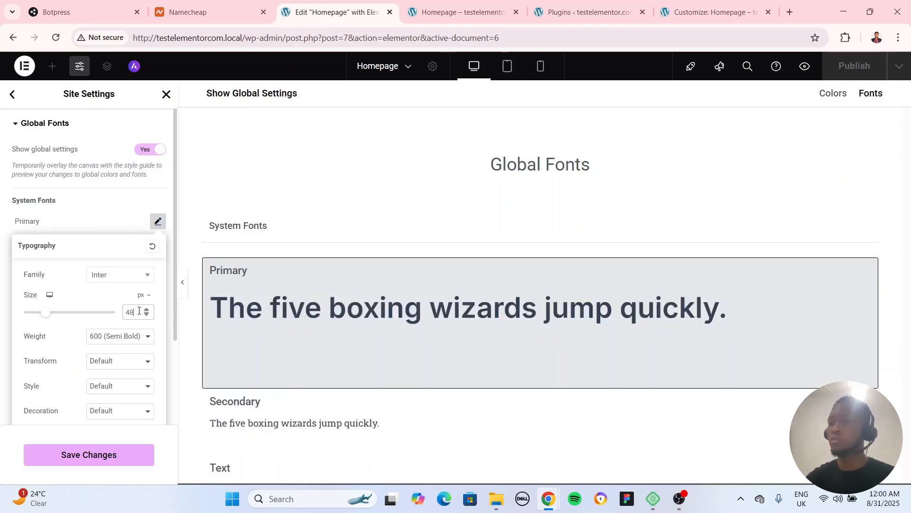
pyautogui.click(82, 227)
pyautogui.click(86, 258)
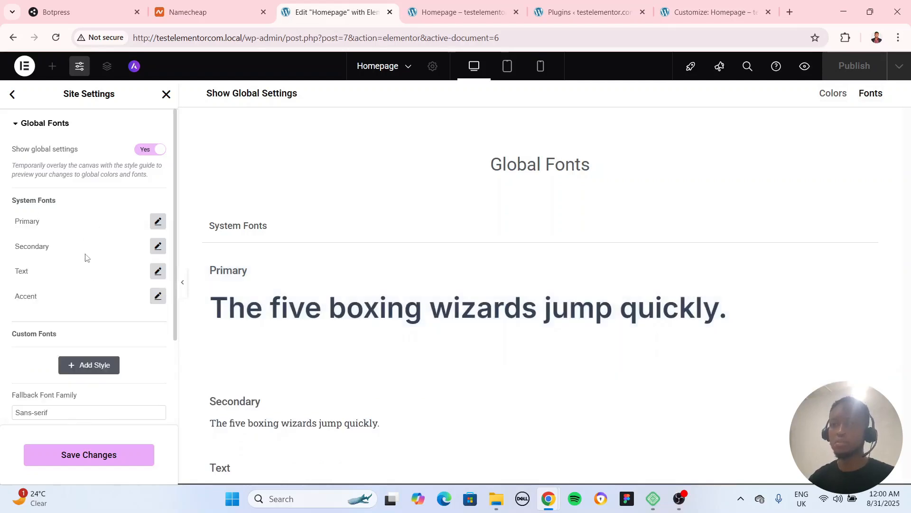
# Save the global font changes and leave Site Settings to return to the page editor
pyautogui.scroll(-2, 123, 347)
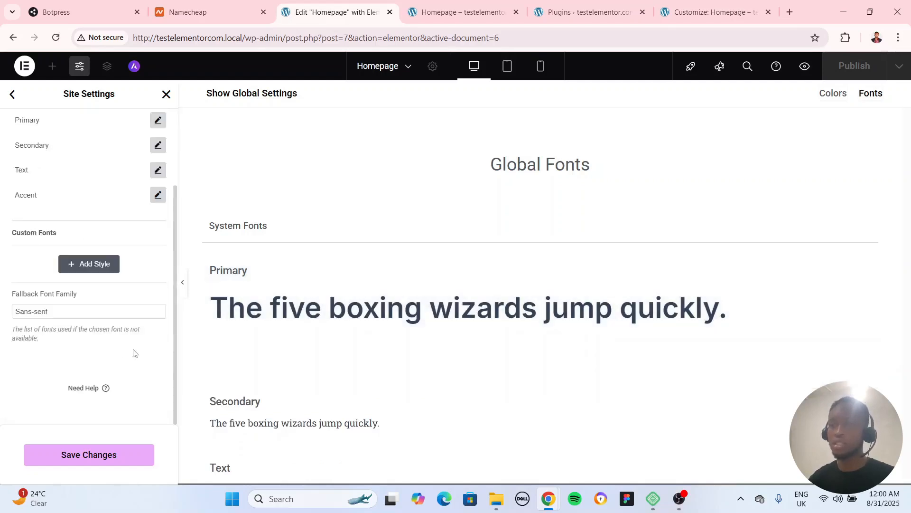
pyautogui.scroll(2, 119, 328)
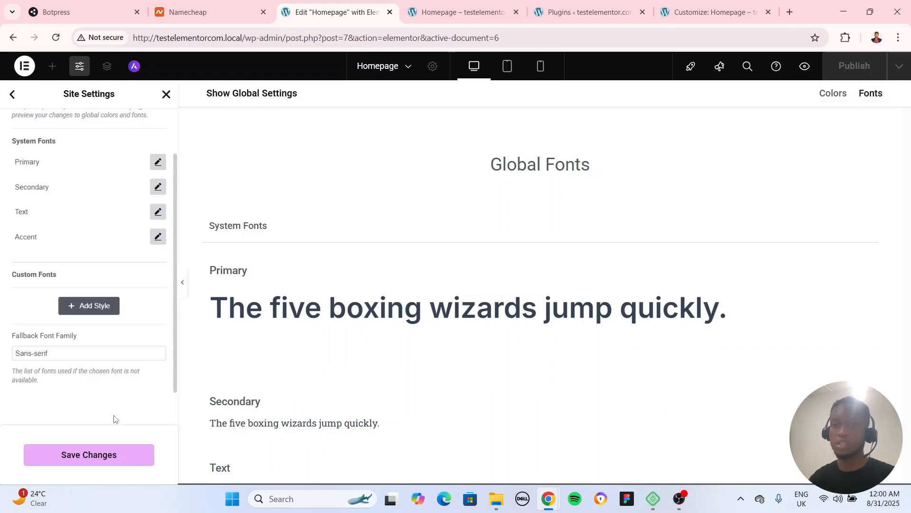
pyautogui.click(96, 455)
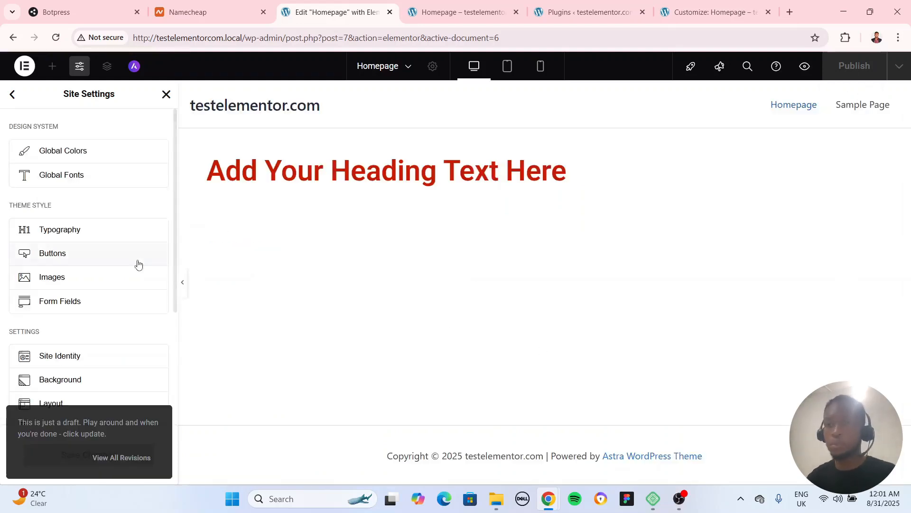
pyautogui.click(166, 94)
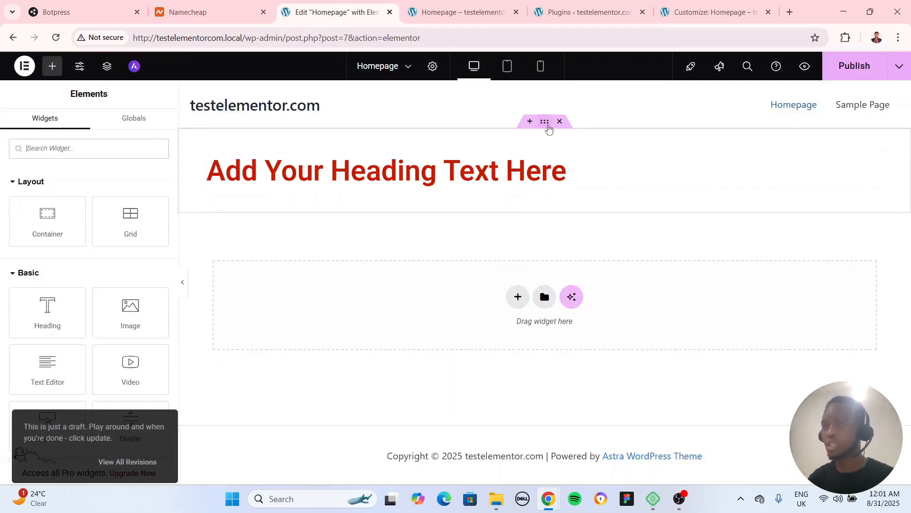
# Delete the Heading widget from the page and nest a new container inside the emptied container
pyautogui.click(875, 161)
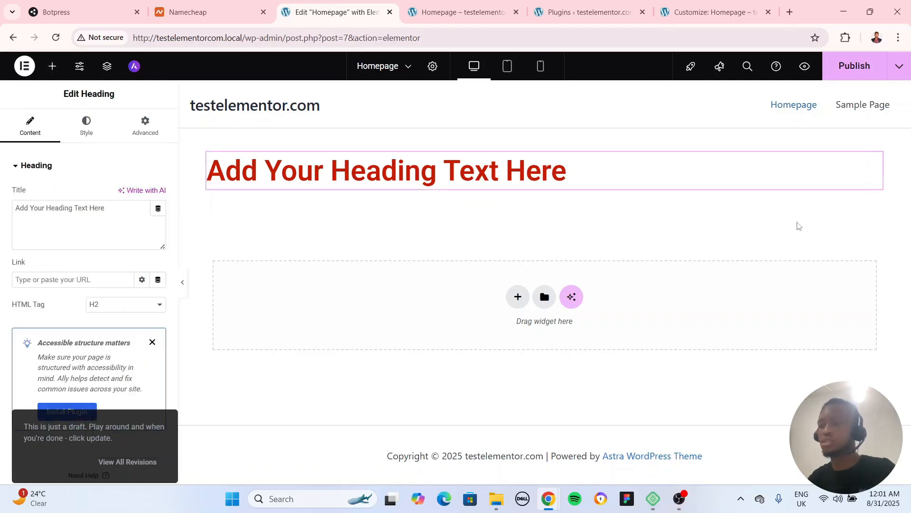
pyautogui.press('Delete')
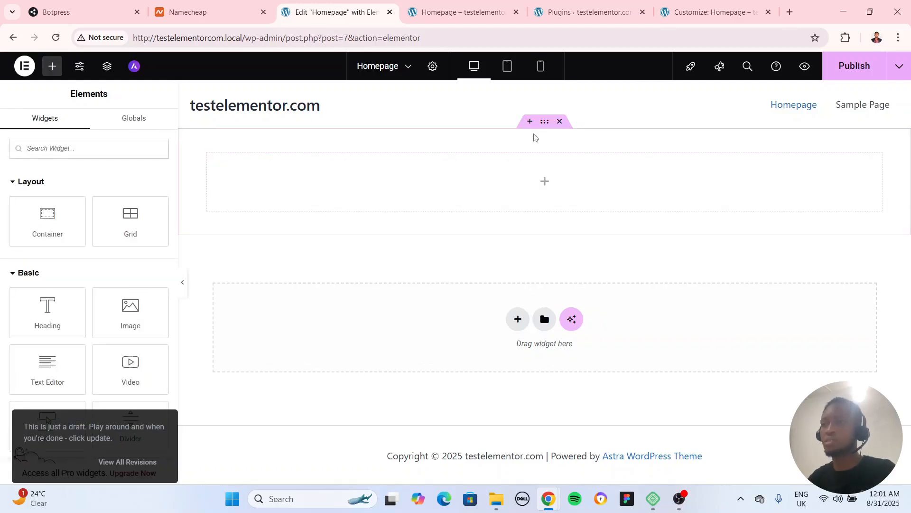
pyautogui.click(544, 128)
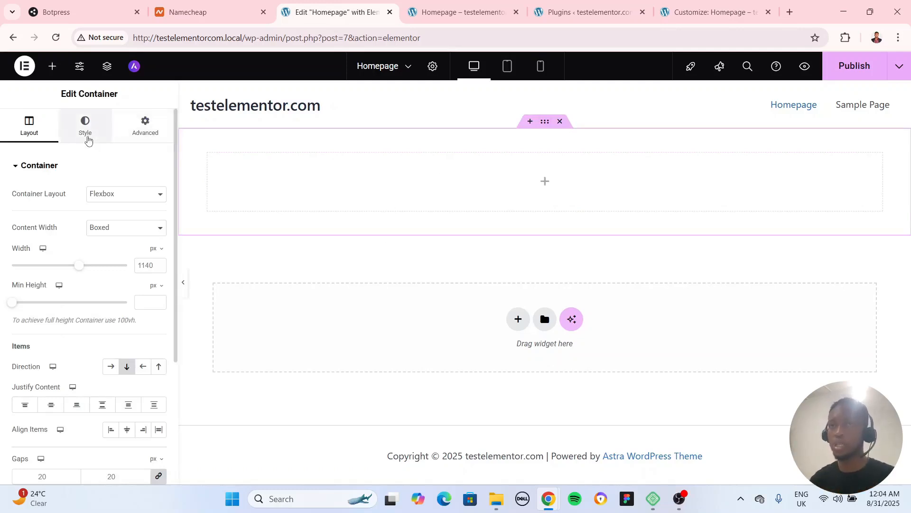
pyautogui.click(52, 66)
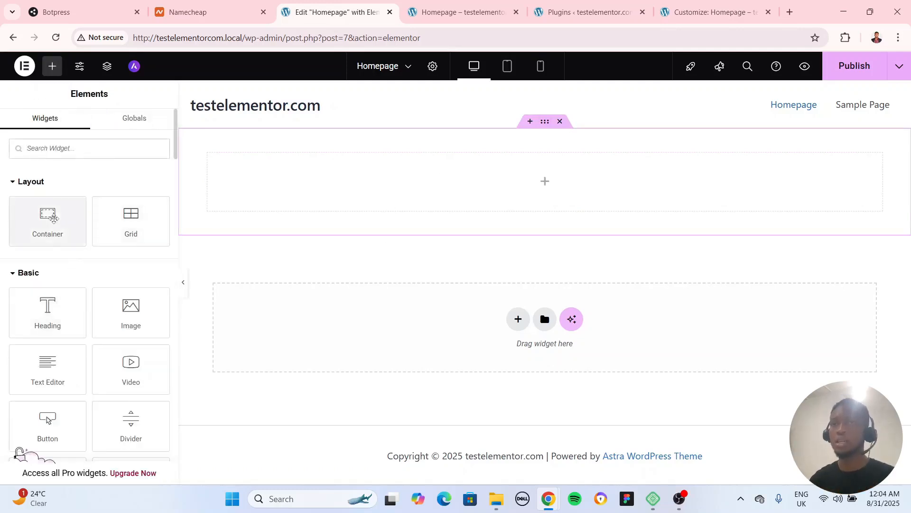
pyautogui.moveTo(55, 218); pyautogui.dragTo(417, 183)
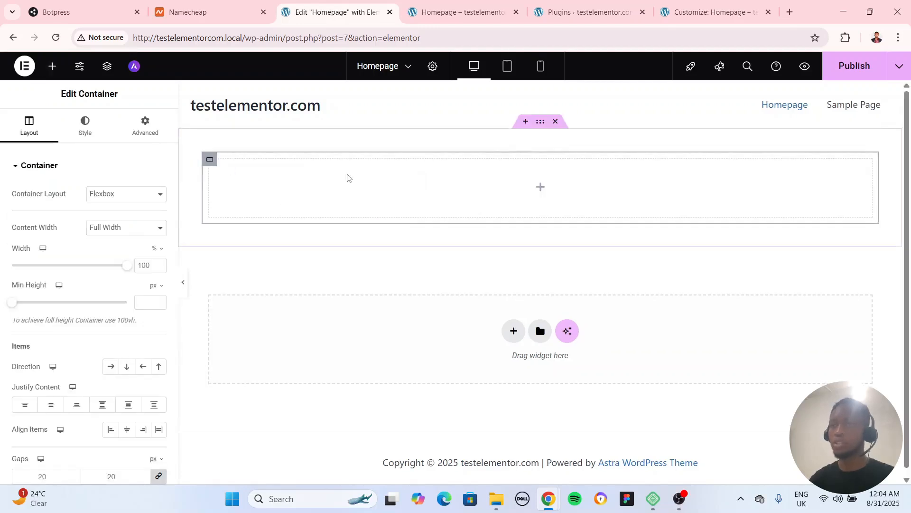
# Set the outer container's items direction to horizontal row, checking the inner container's layout settings and reselecting the outer one
pyautogui.click(535, 126)
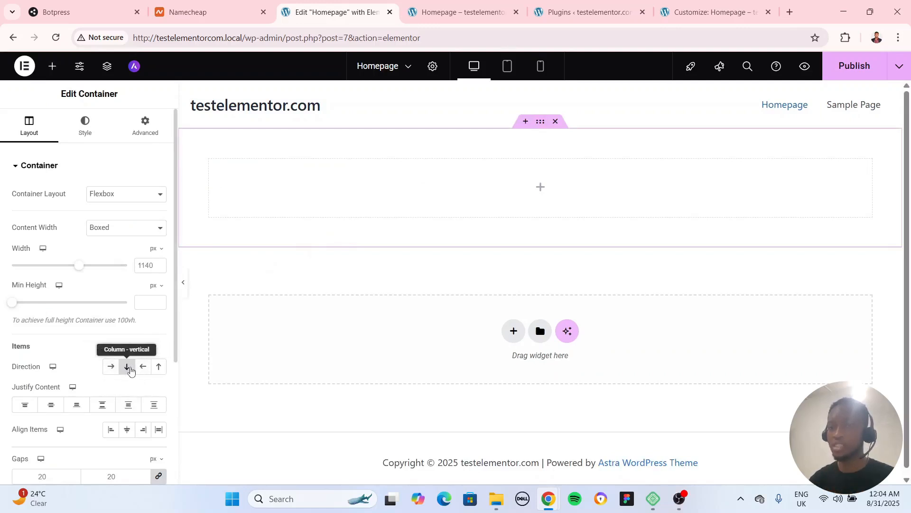
pyautogui.click(210, 159)
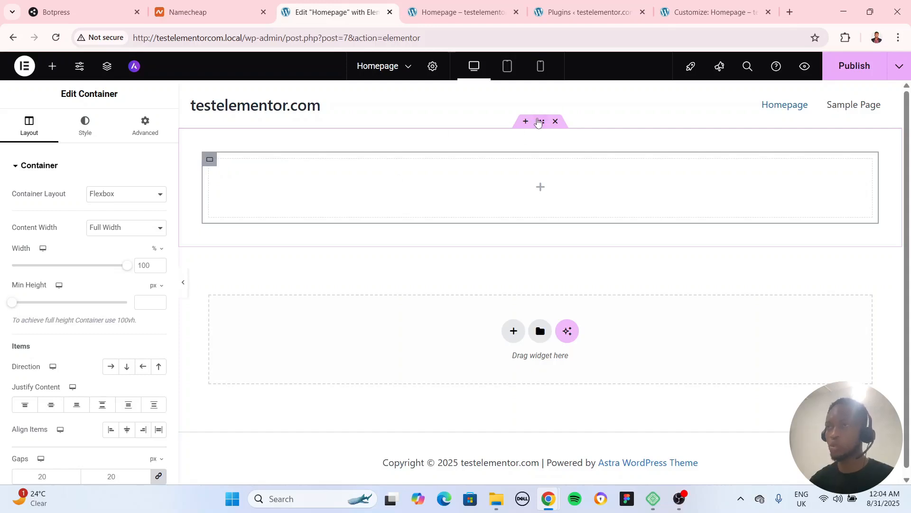
pyautogui.click(539, 123)
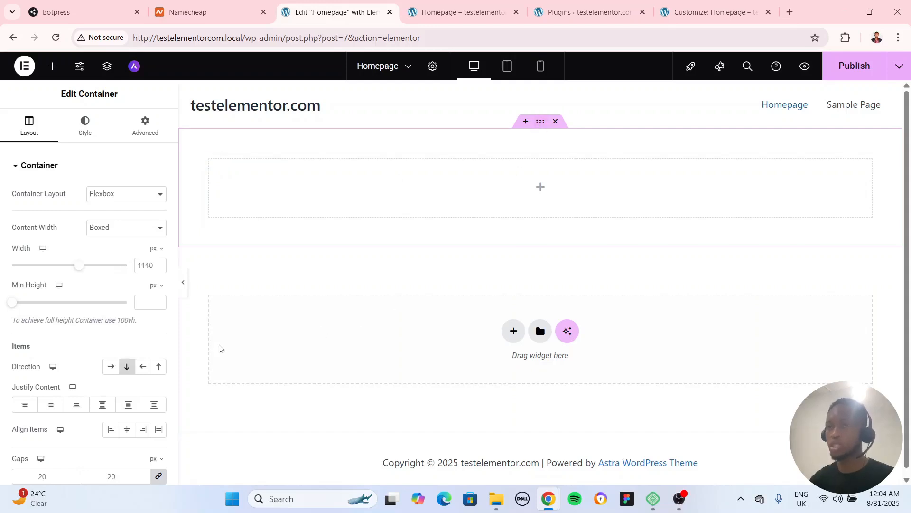
# Duplicate the empty inner container and place a Heading widget in the first of the two
pyautogui.click(210, 160)
pyautogui.rightClick(210, 161)
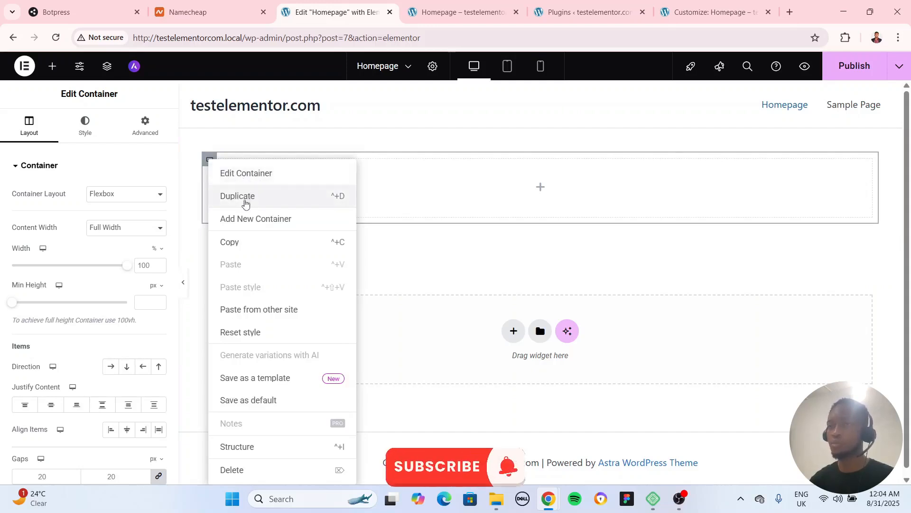
pyautogui.click(234, 197)
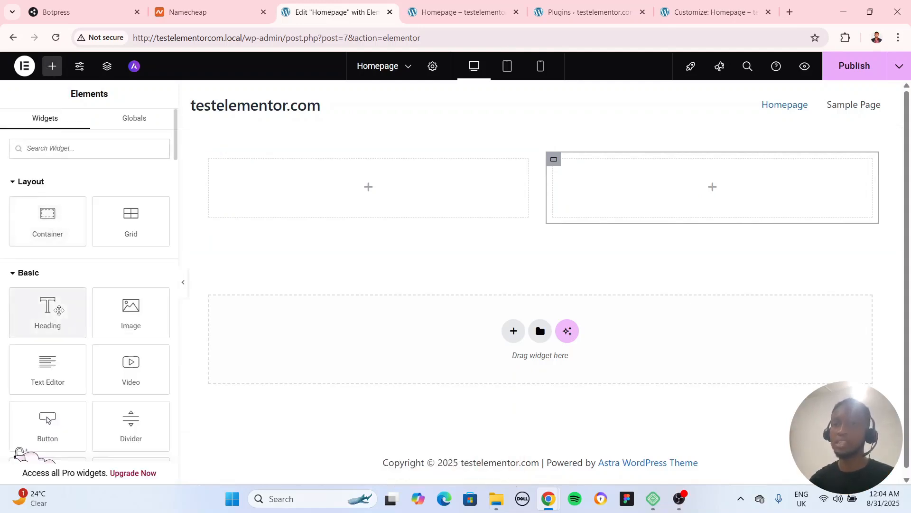
pyautogui.moveTo(47, 311); pyautogui.dragTo(266, 188)
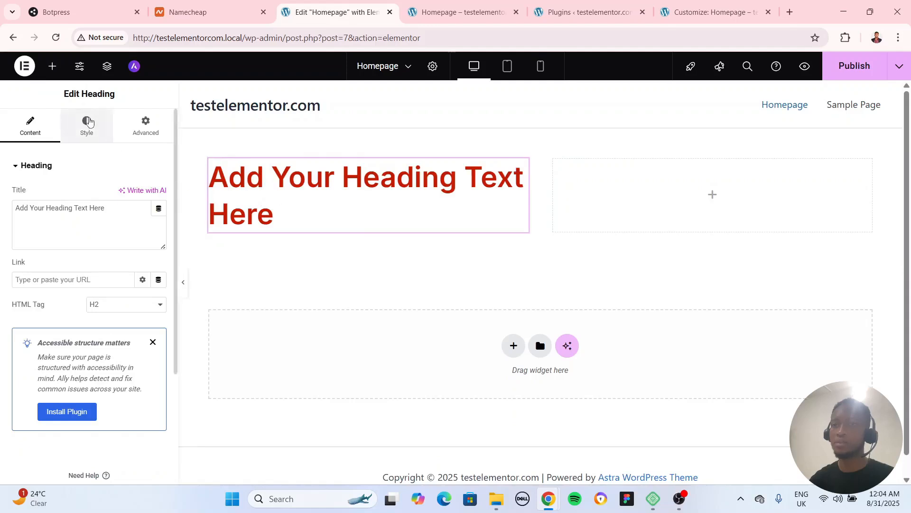
# Set the heading's font family to Playfair Display after trying Playfair
pyautogui.click(86, 125)
pyautogui.click(158, 227)
pyautogui.click(129, 287)
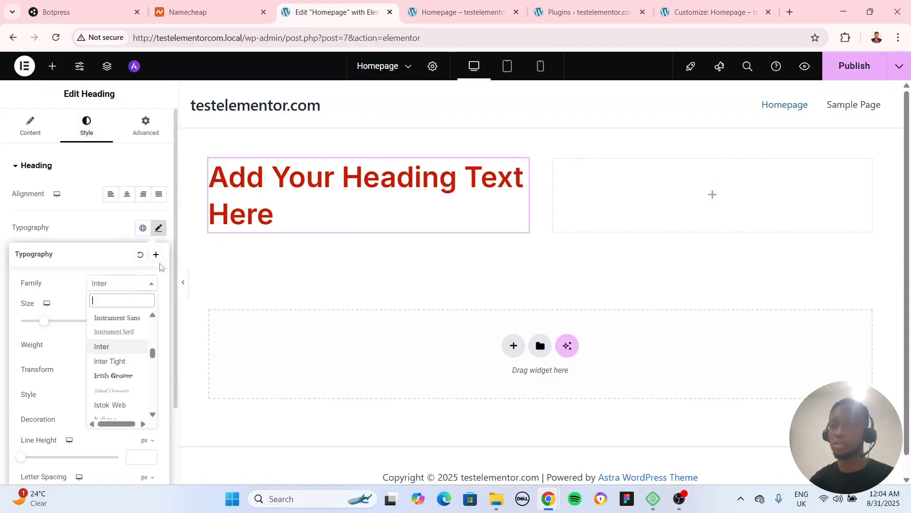
pyautogui.write('pla')
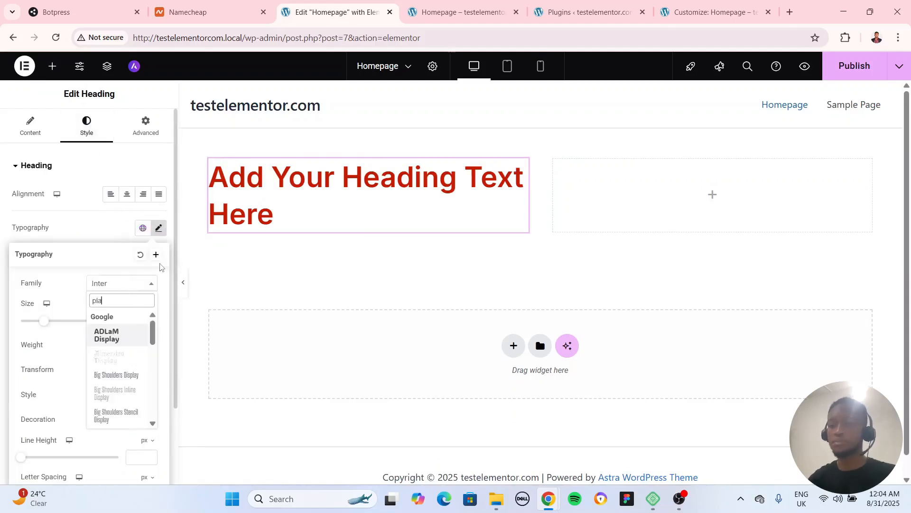
pyautogui.write('yf')
pyautogui.click(108, 332)
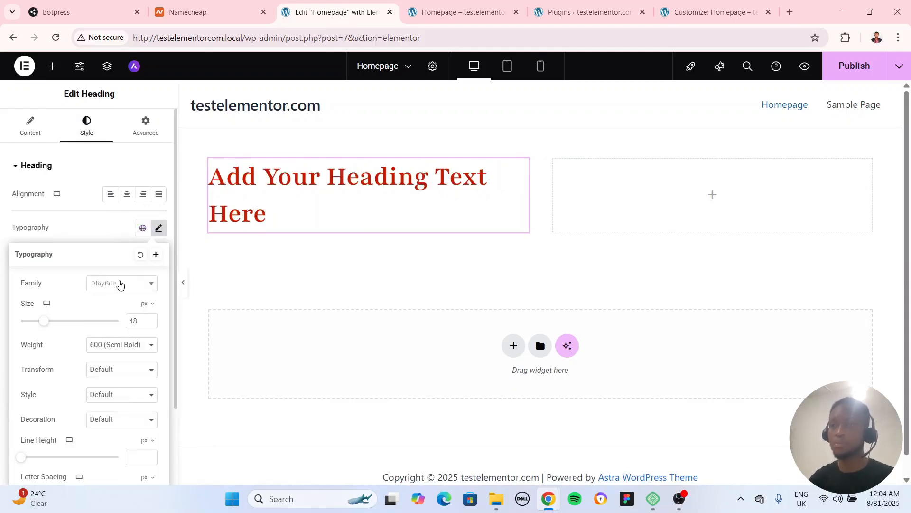
pyautogui.click(125, 287)
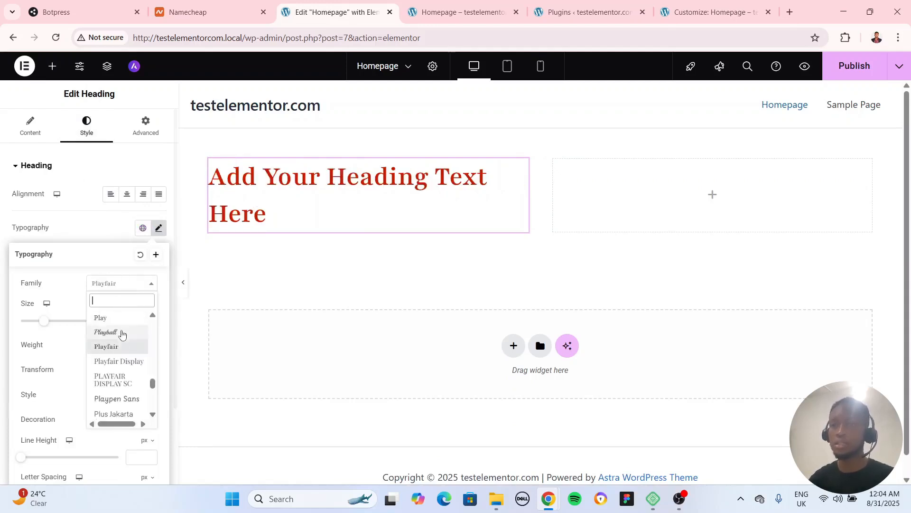
pyautogui.click(130, 360)
# Try Playfair Display SC as the heading's font family and switch back to Playfair Display
pyautogui.click(112, 287)
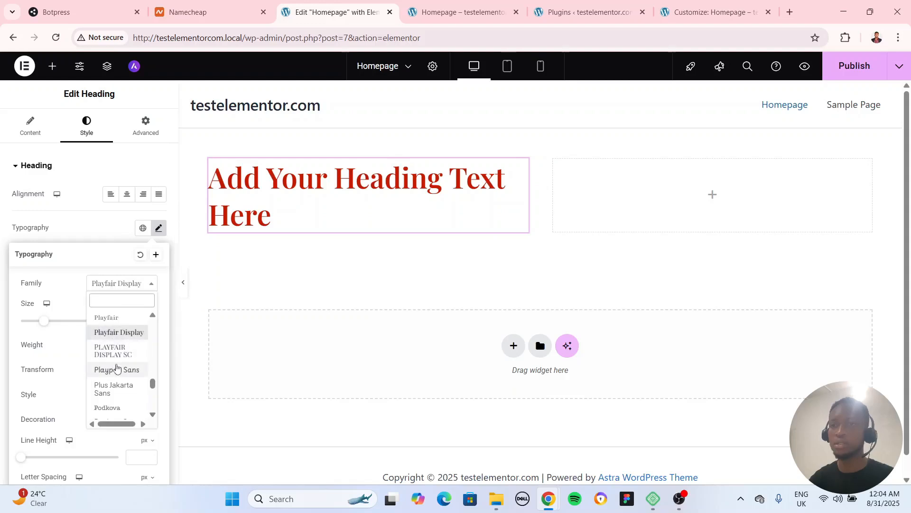
pyautogui.click(118, 352)
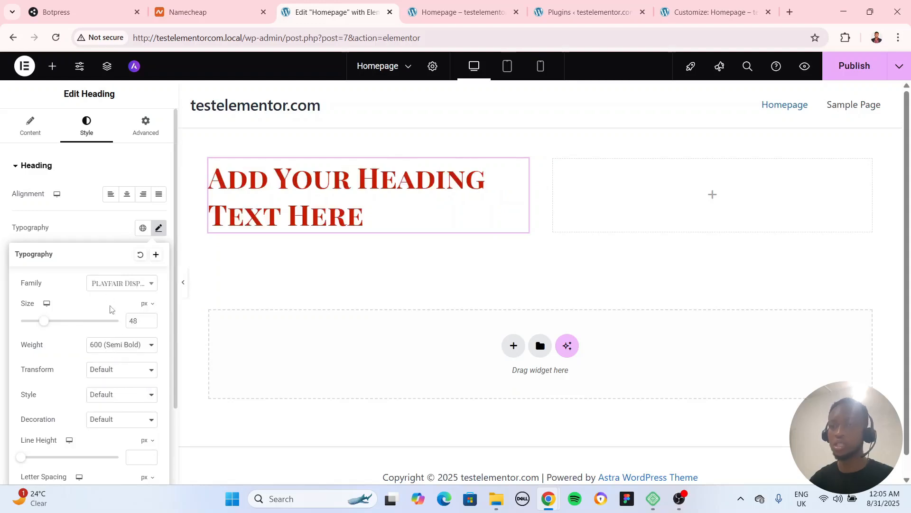
pyautogui.click(107, 285)
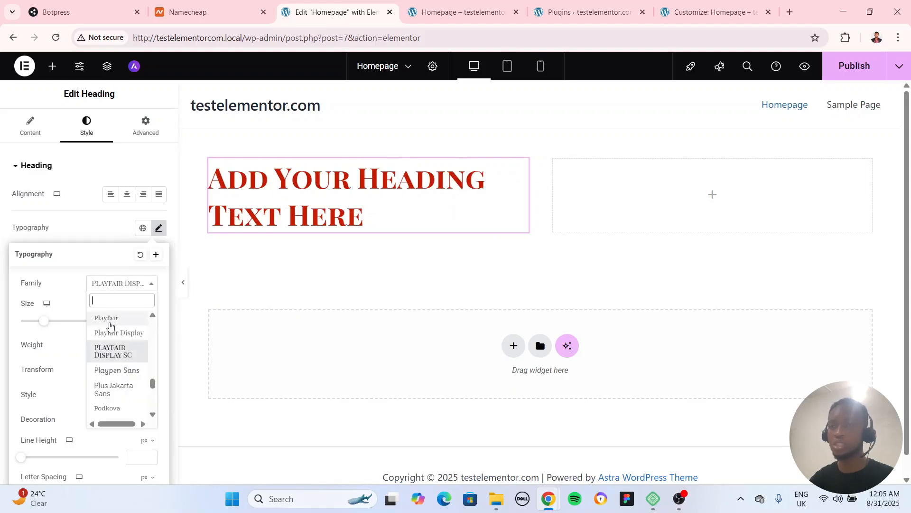
pyautogui.click(114, 333)
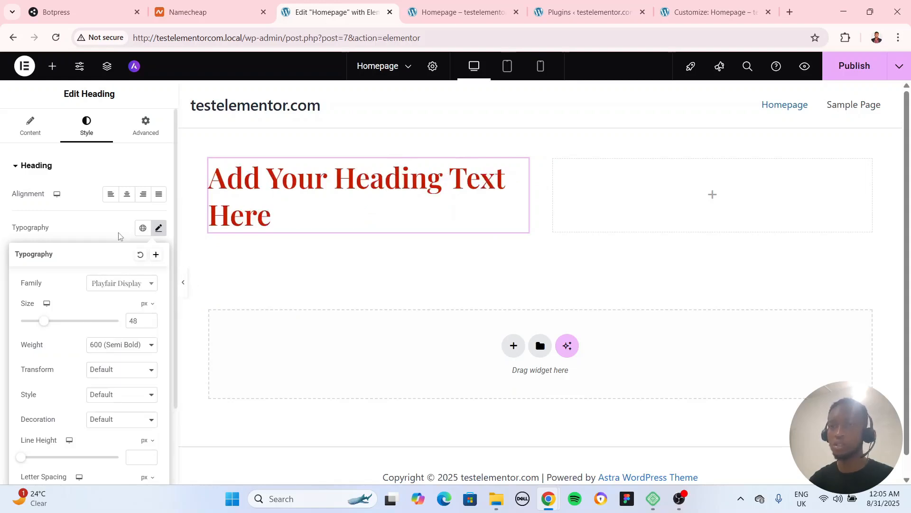
# Set the heading's typography to weight 700 (Bold), size 54 px and line height 61 px
pyautogui.click(119, 351)
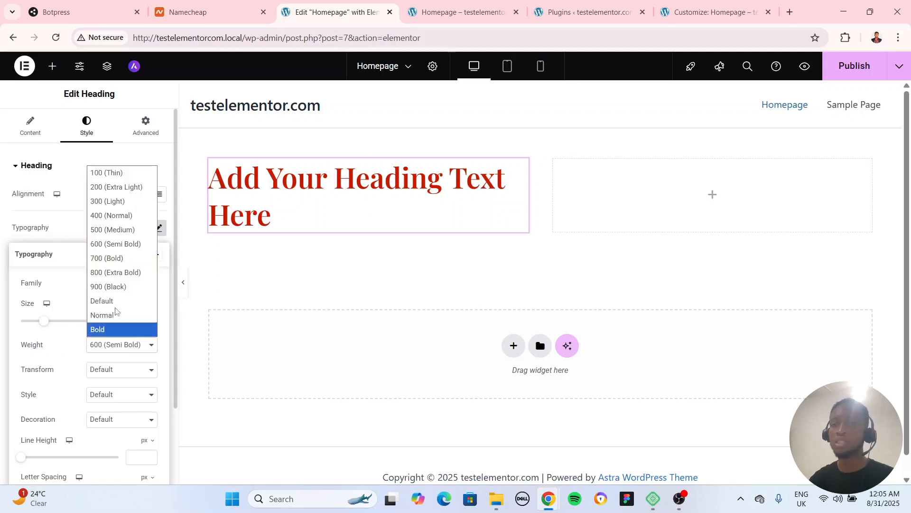
pyautogui.click(113, 259)
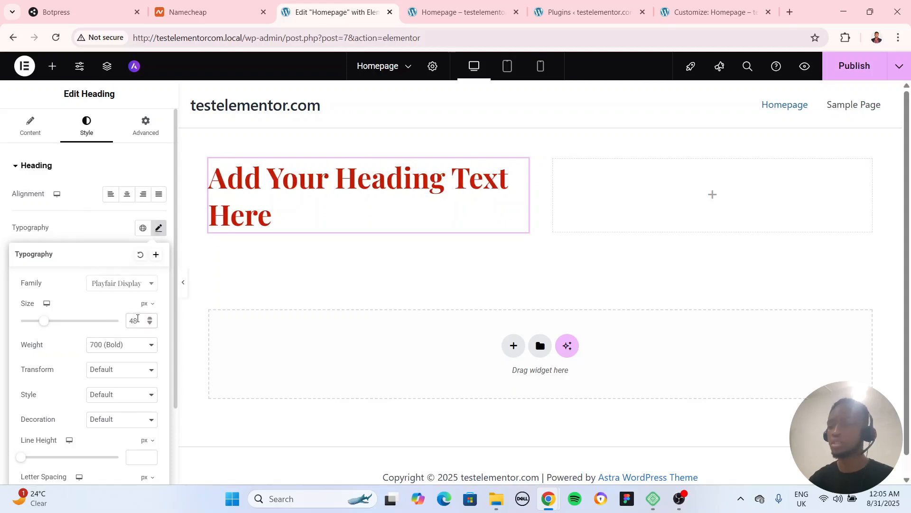
pyautogui.press('BackSpace')
pyautogui.press('BackSpace')
pyautogui.write('54')
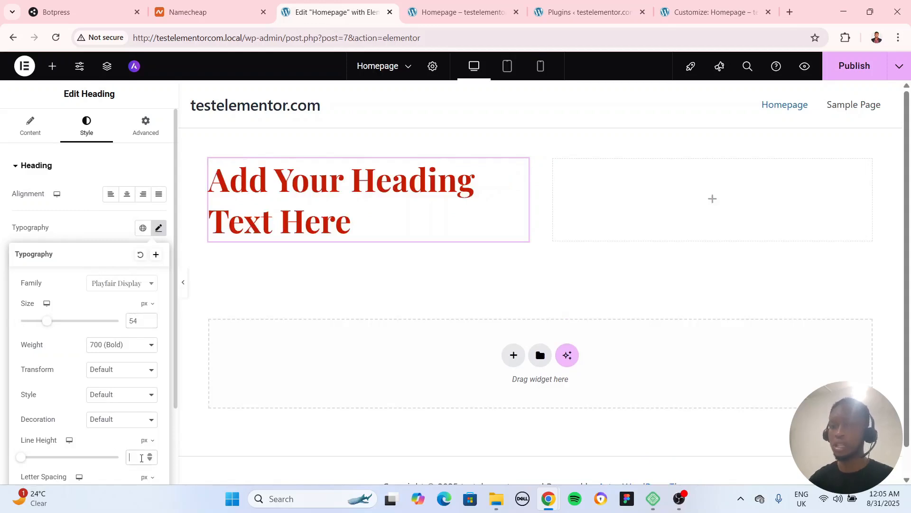
pyautogui.moveTo(21, 457); pyautogui.dragTo(81, 463)
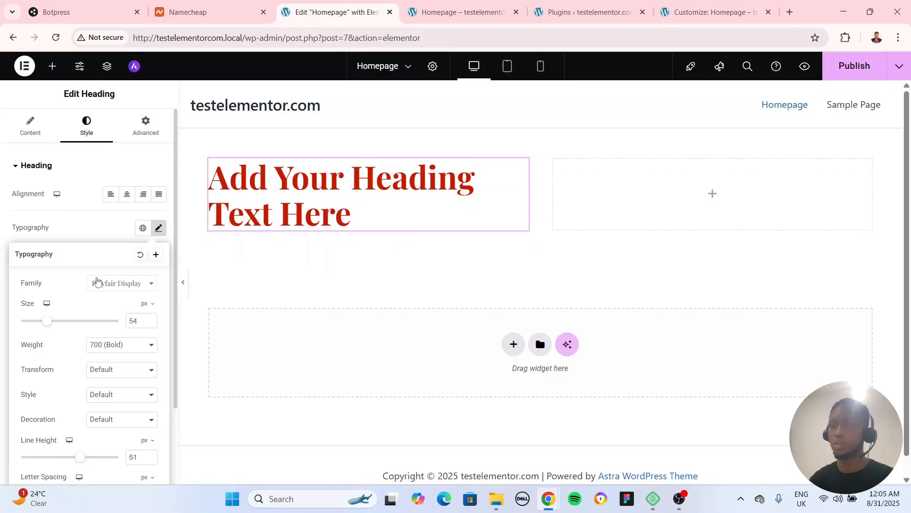
# Set the heading's text color to dark grey #393939 and preview the page at full width
pyautogui.click(103, 231)
pyautogui.click(159, 361)
pyautogui.moveTo(138, 258); pyautogui.dragTo(82, 281)
pyautogui.click(306, 265)
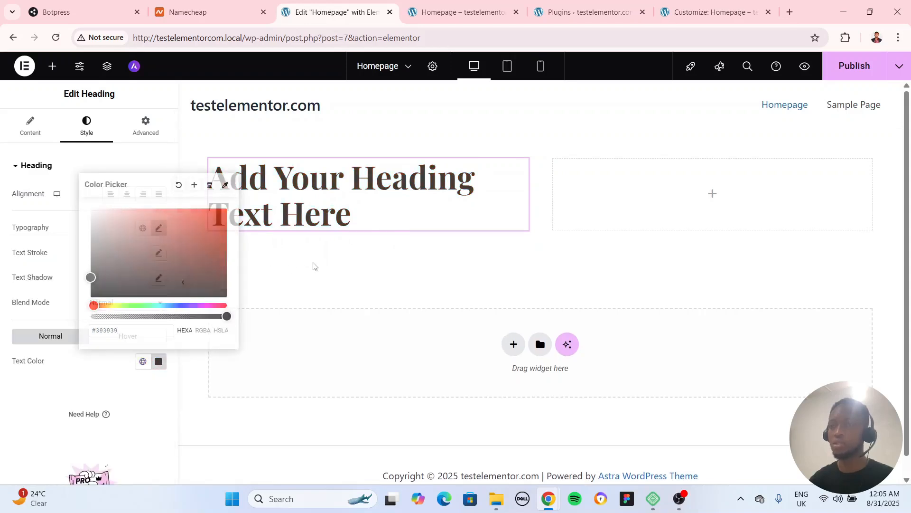
pyautogui.click(182, 282)
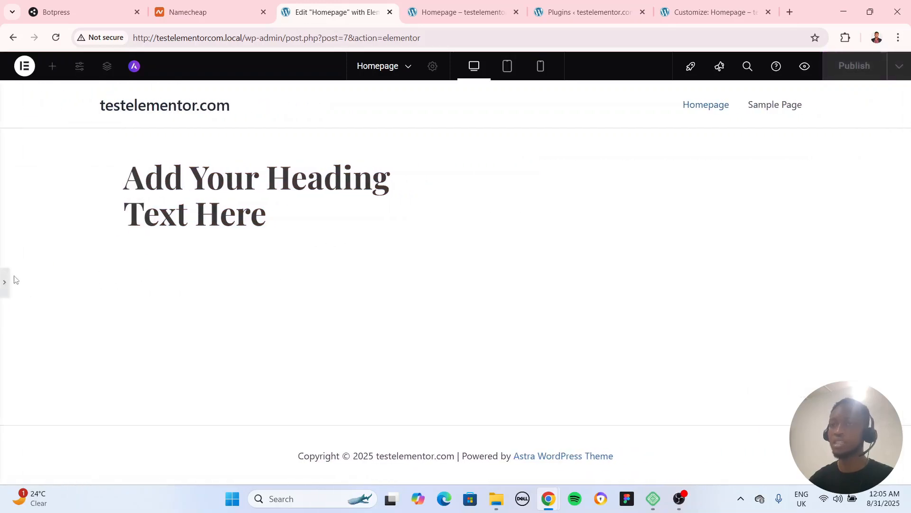
pyautogui.click(2, 284)
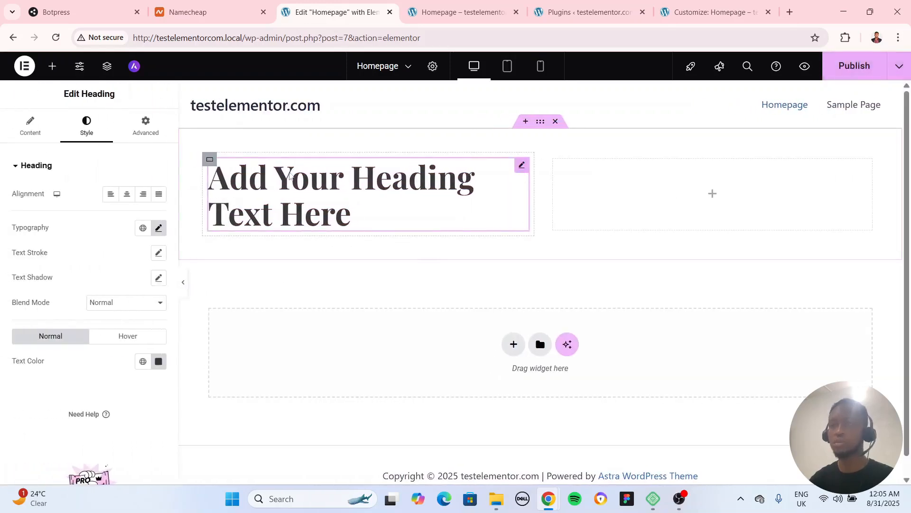
# Replace the heading's title text with "Make your Fantasy a Reality"
pyautogui.click(31, 125)
pyautogui.tripleClick(52, 212)
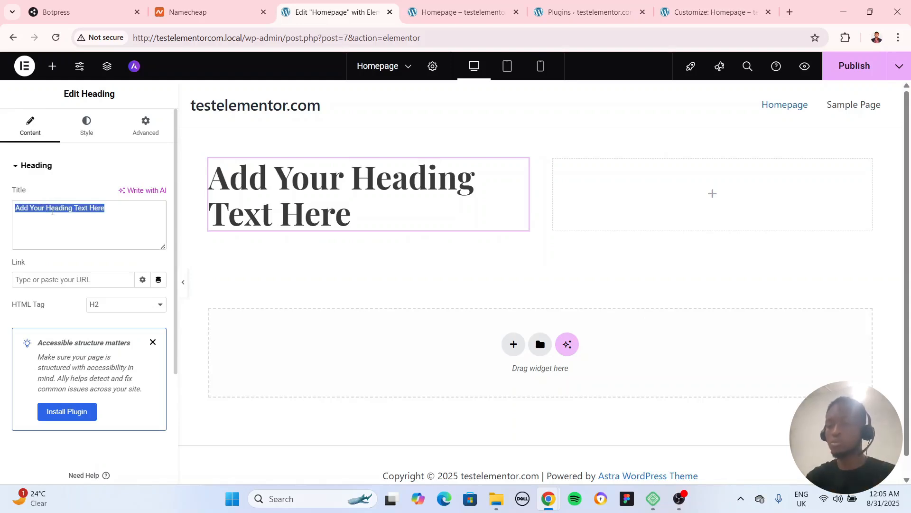
pyautogui.write('Make ')
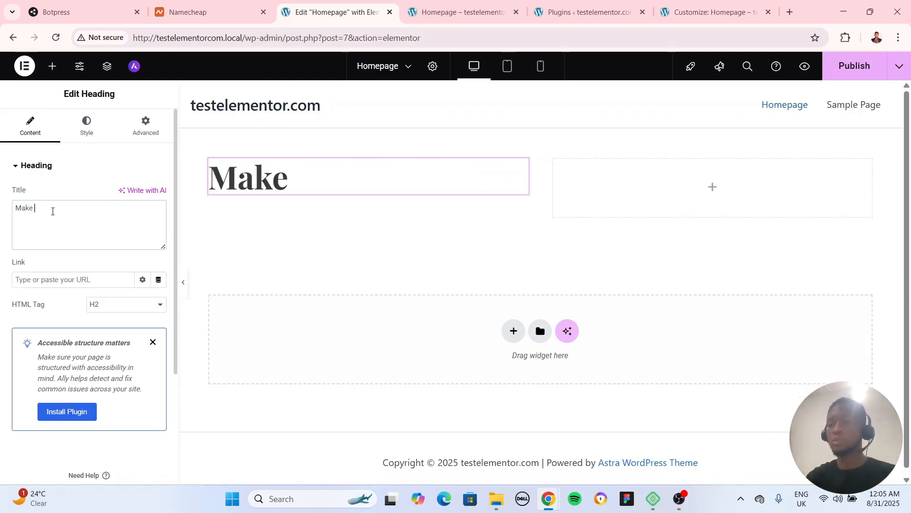
pyautogui.write('your')
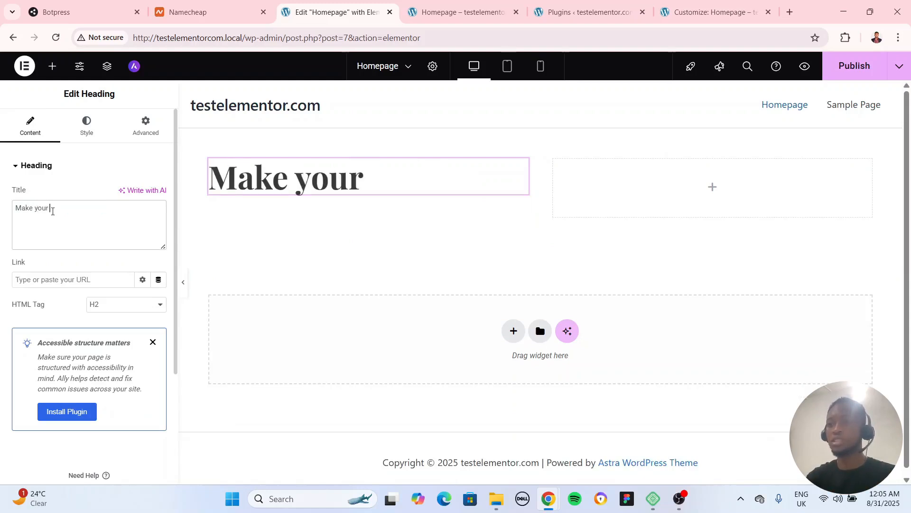
pyautogui.write(' Fans')
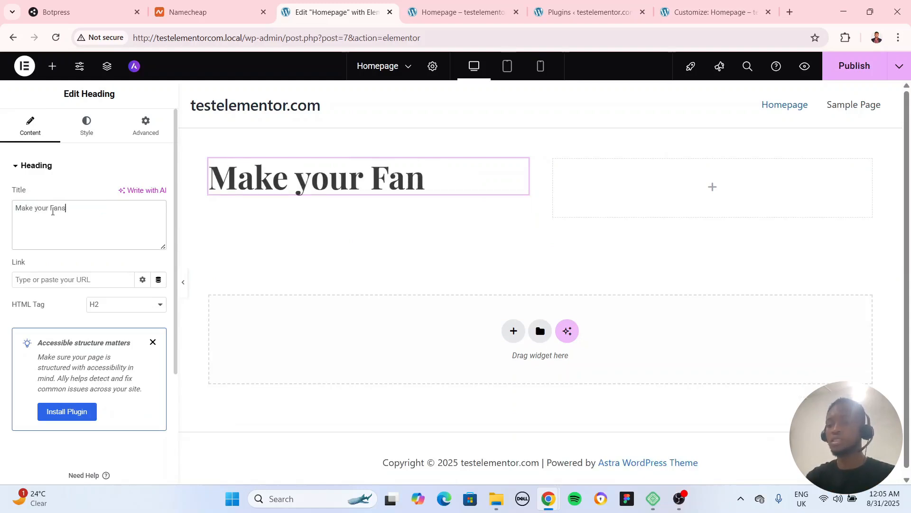
pyautogui.press('BackSpace')
pyautogui.write('tasy a ')
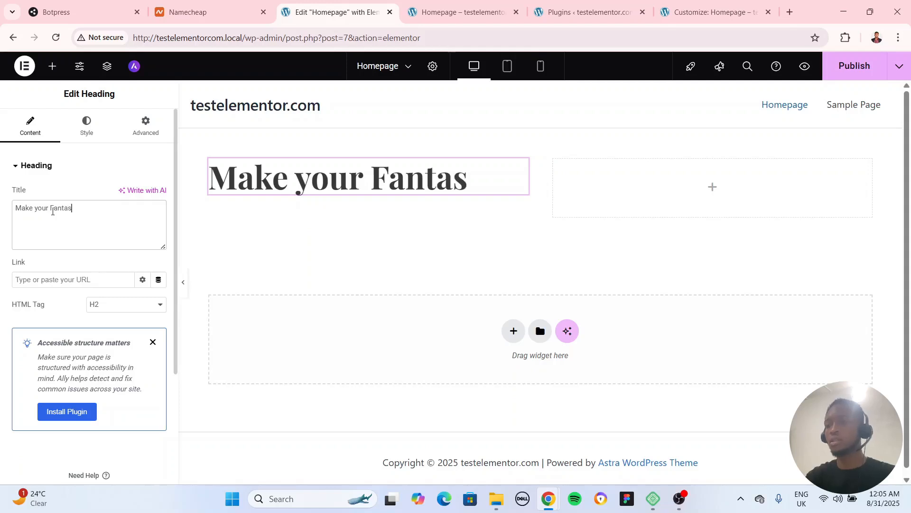
pyautogui.write('REal')
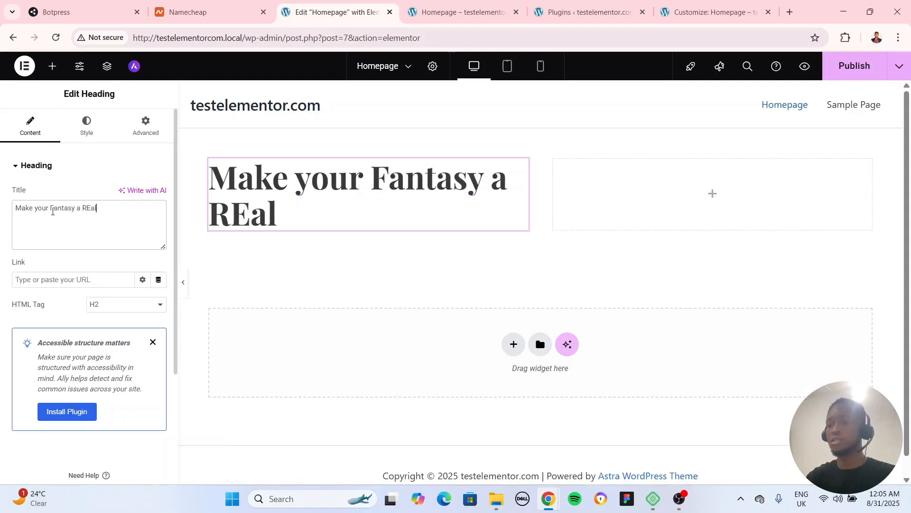
pyautogui.press('BackSpace')
pyautogui.press('BackSpace')
pyautogui.press('BackSpace')
pyautogui.press('BackSpace')
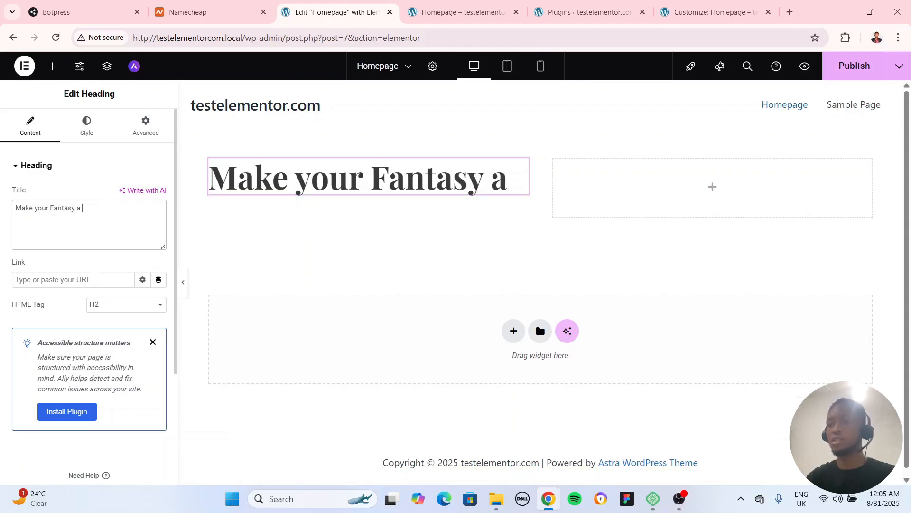
pyautogui.write('E')
pyautogui.press('BackSpace')
pyautogui.write('Reality')
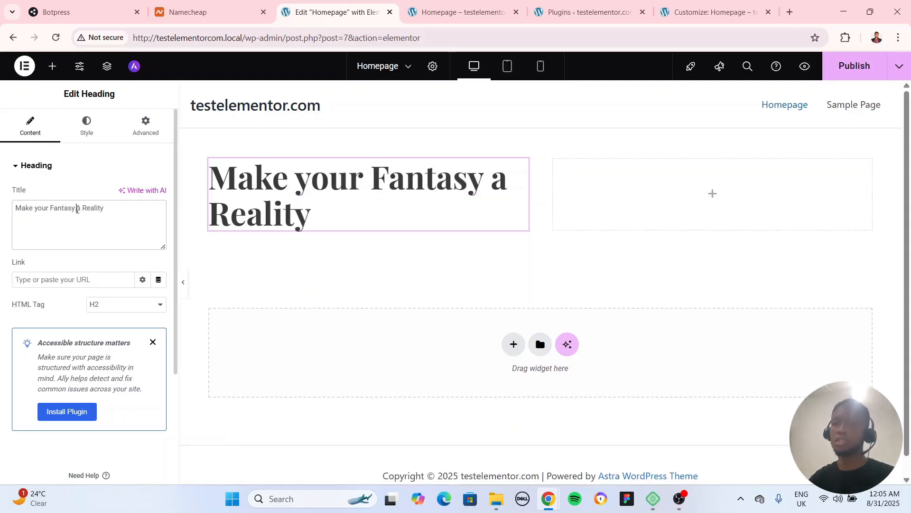
# Insert "into" before "a Reality" in the heading's title and preview the page at full width
pyautogui.click(77, 209)
pyautogui.write('into')
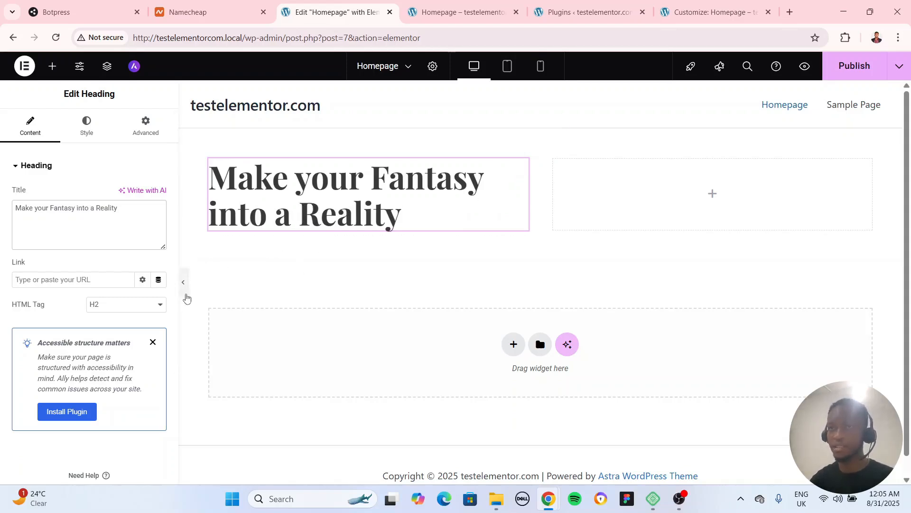
pyautogui.click(183, 287)
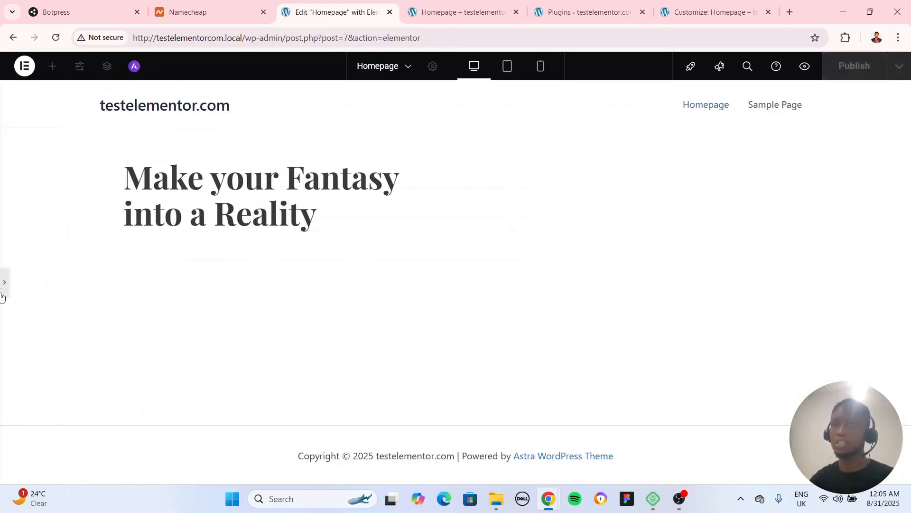
pyautogui.click(4, 281)
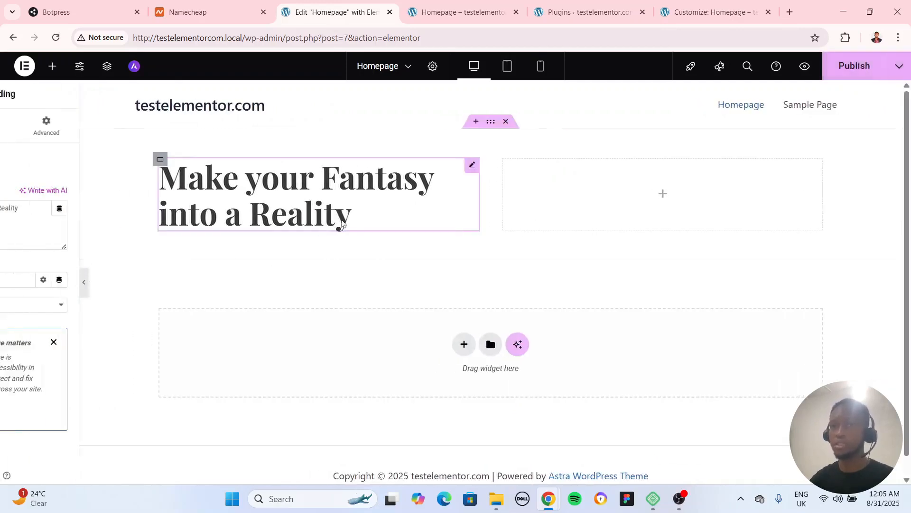
# Add a Text Editor widget below the heading in the same container and set its font size to 18 px
pyautogui.click(52, 66)
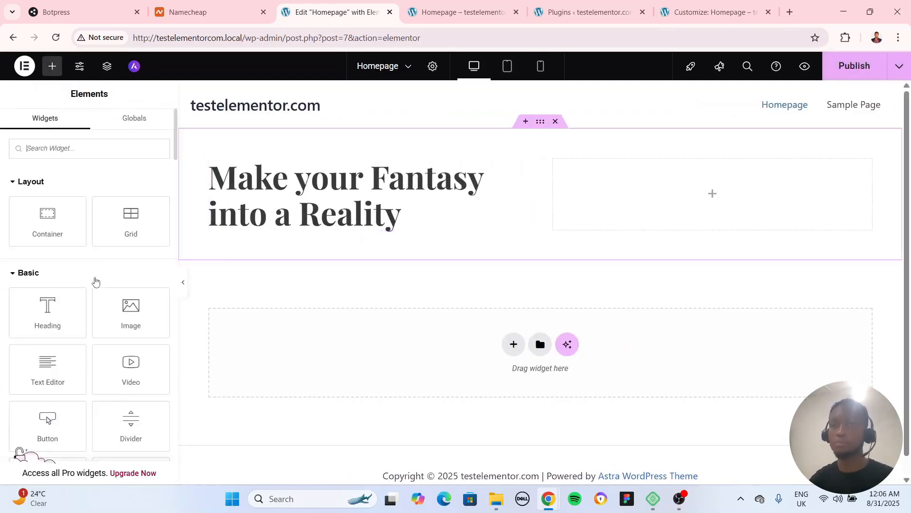
pyautogui.moveTo(48, 370); pyautogui.dragTo(325, 206)
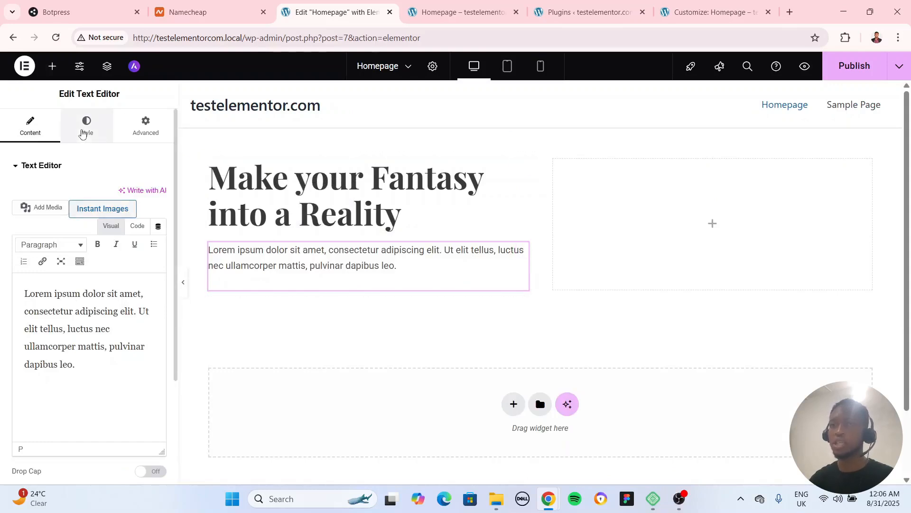
pyautogui.click(87, 126)
pyautogui.click(158, 228)
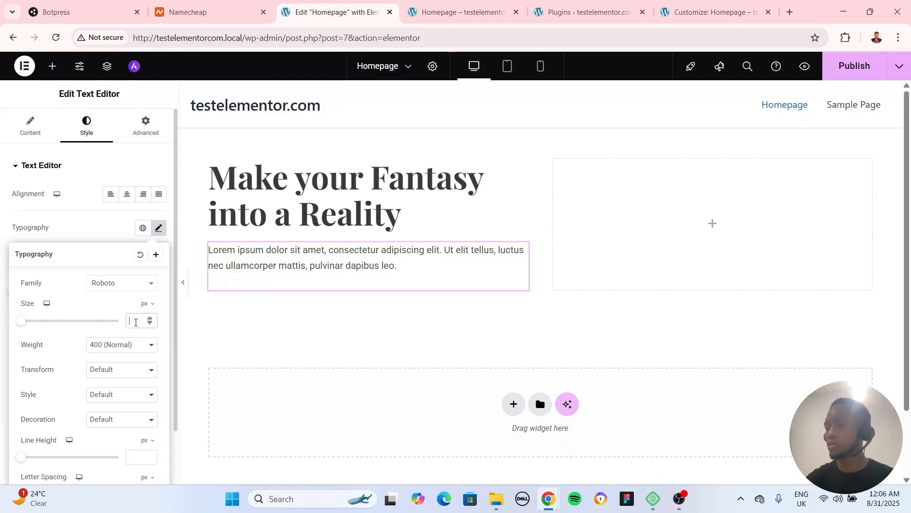
pyautogui.write('18')
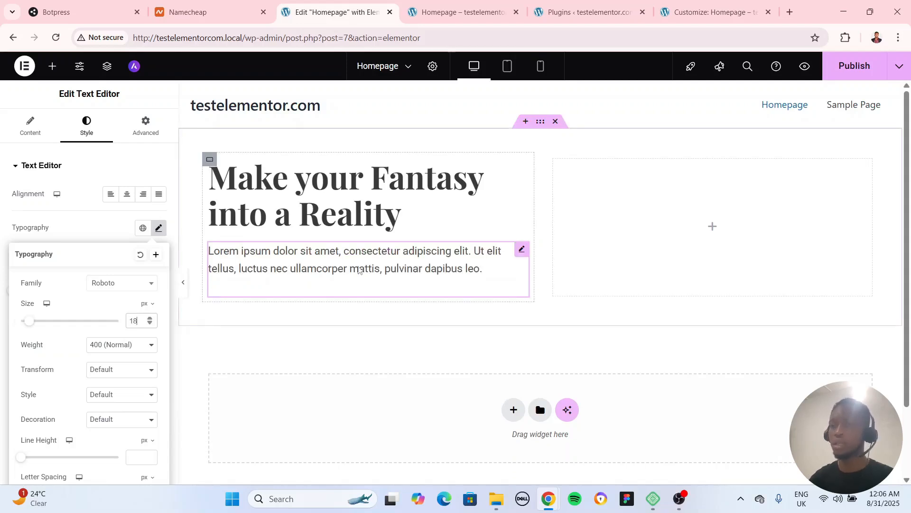
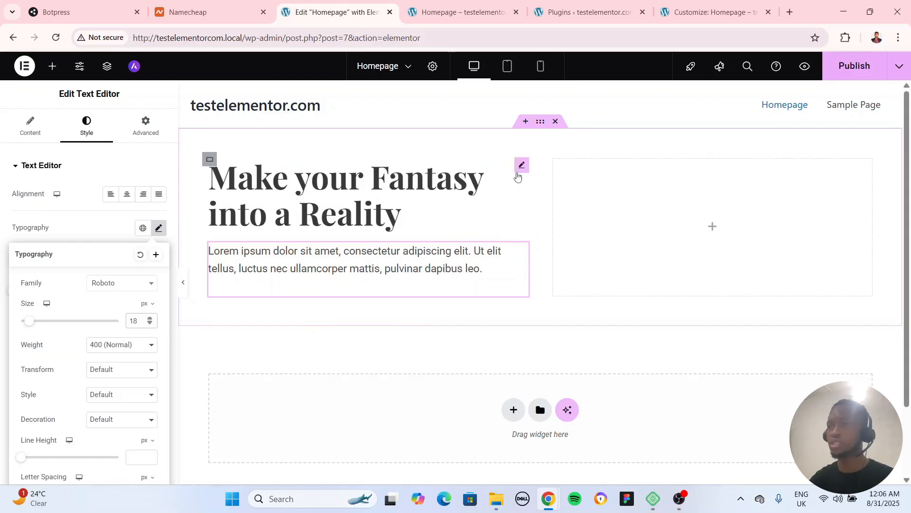
# Add a Button widget below the paragraph text in the hero's first column and set its text to "Get Started"
pyautogui.click(52, 66)
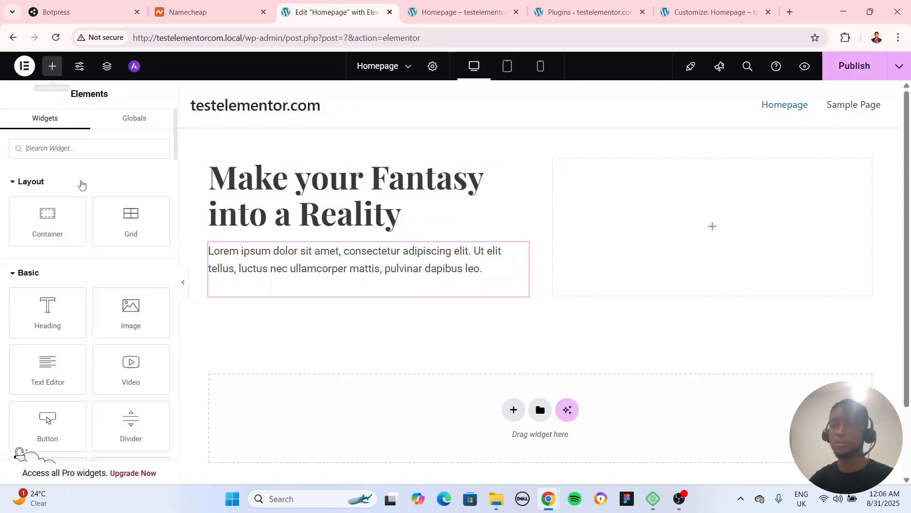
pyautogui.scroll(-1, 109, 298)
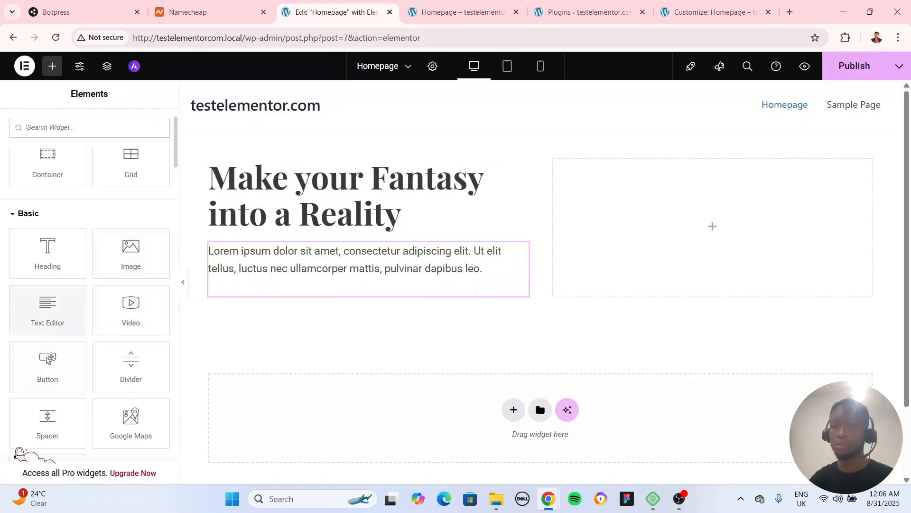
pyautogui.moveTo(48, 364); pyautogui.dragTo(286, 296)
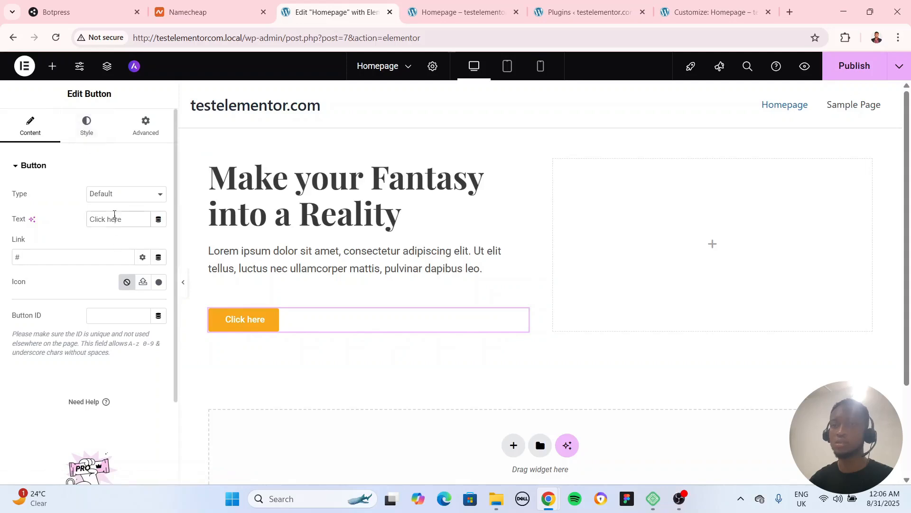
pyautogui.tripleClick(114, 214)
pyautogui.write('Get Str')
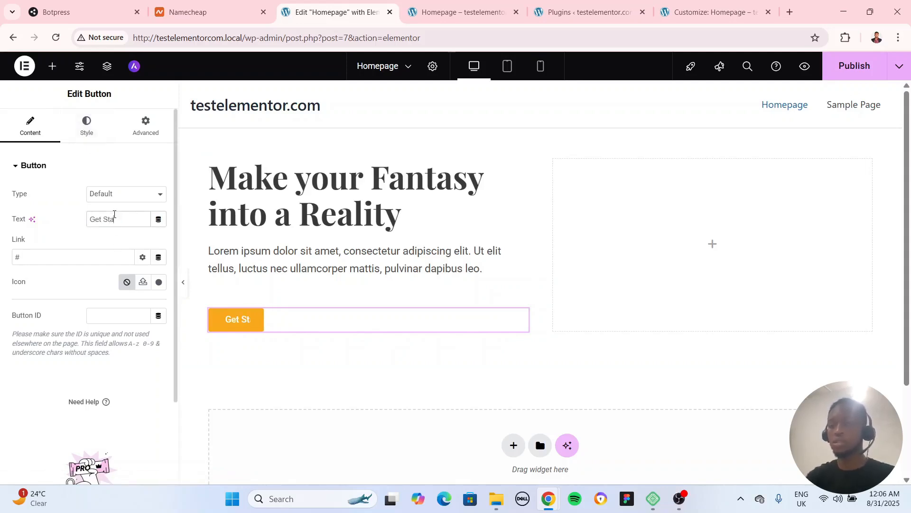
pyautogui.write('t')
pyautogui.write('rted')
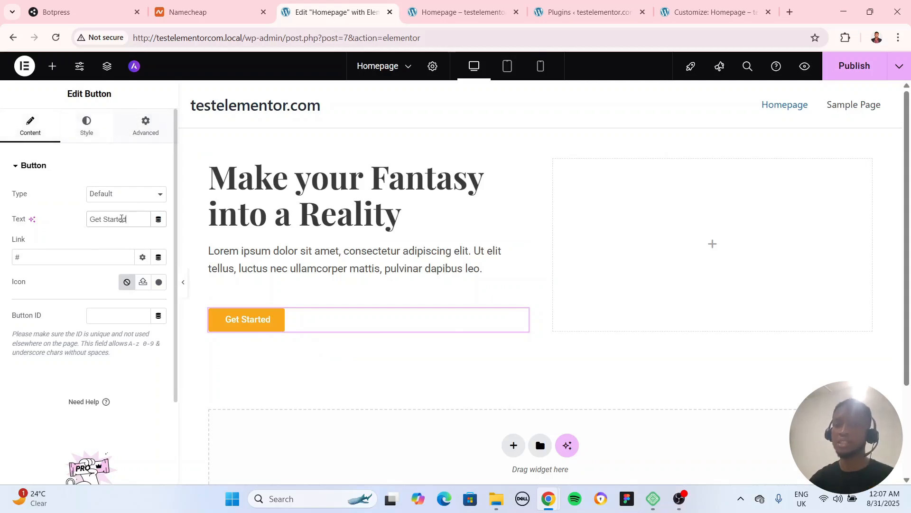
# Replace the Get Started button's link with "sample"
pyautogui.click(34, 256)
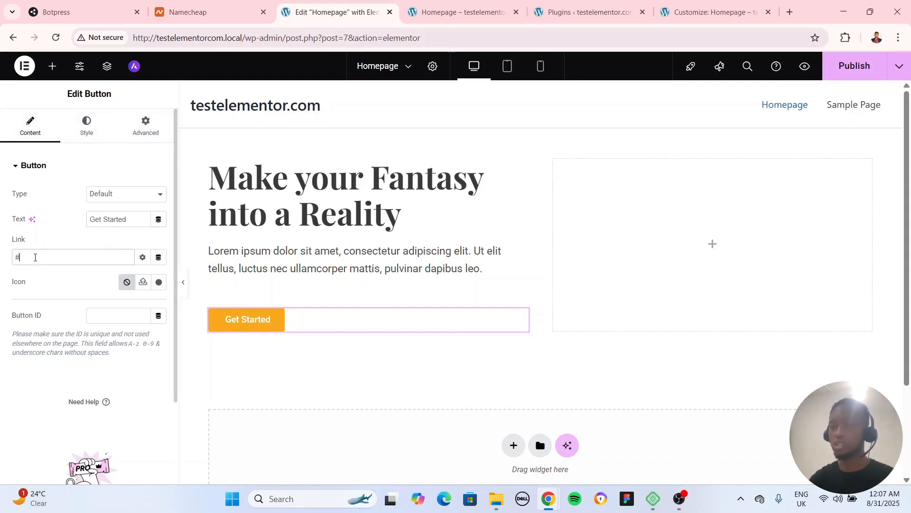
pyautogui.press('BackSpace')
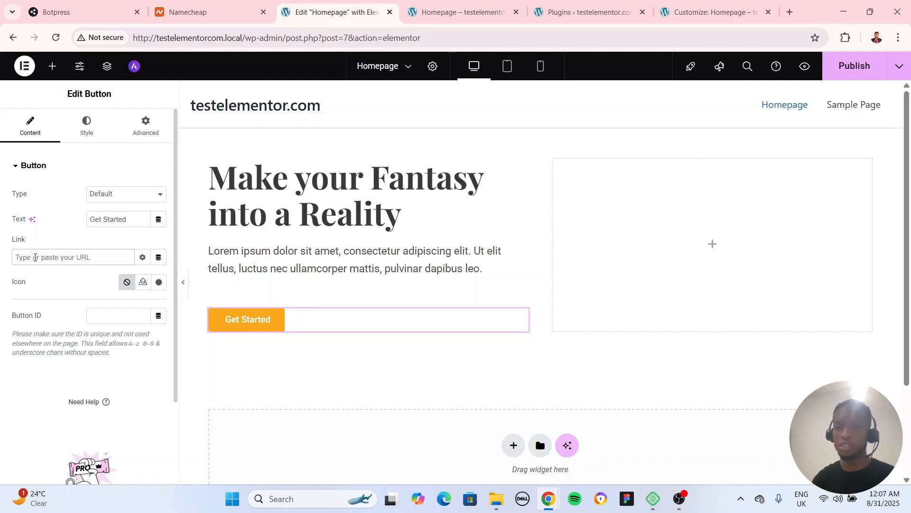
pyautogui.write('sa')
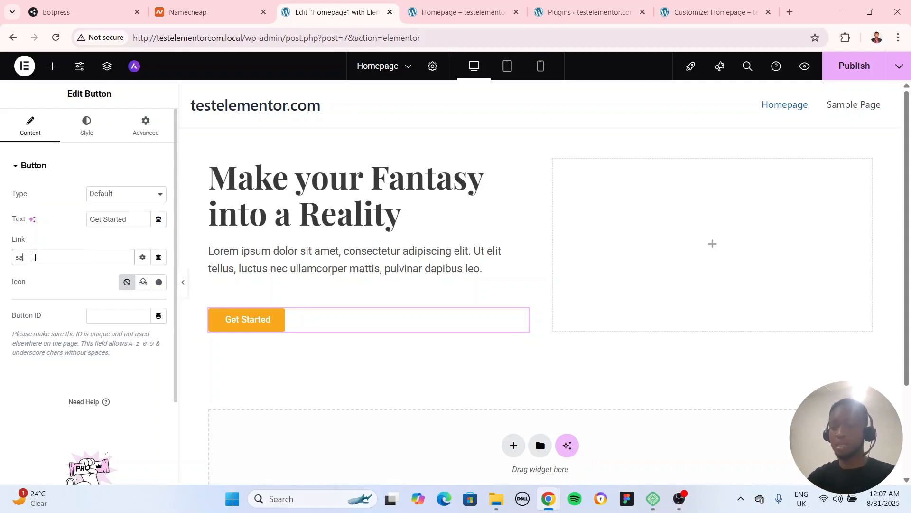
pyautogui.write('mple')
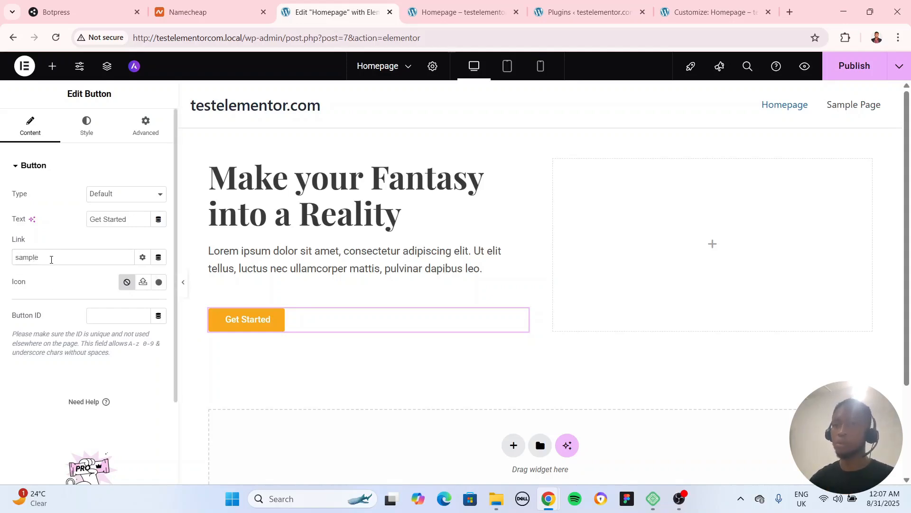
pyautogui.doubleClick(51, 260)
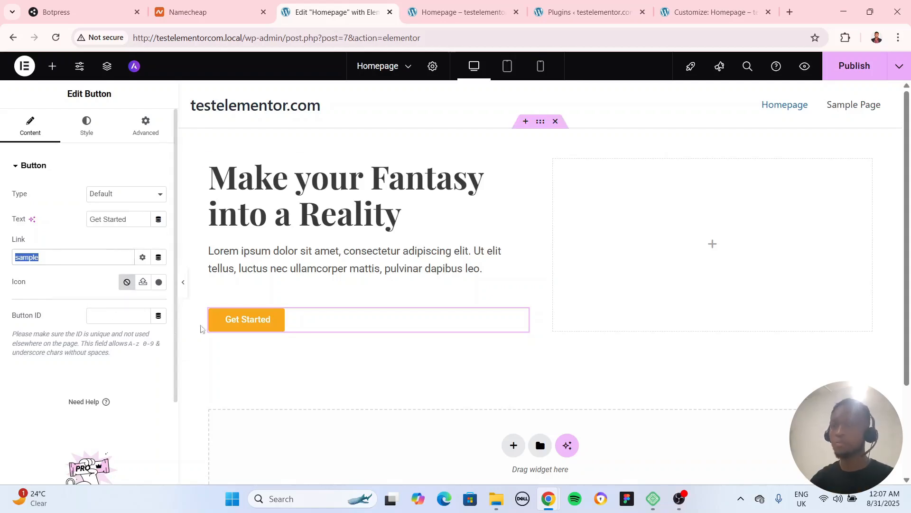
pyautogui.click(519, 315)
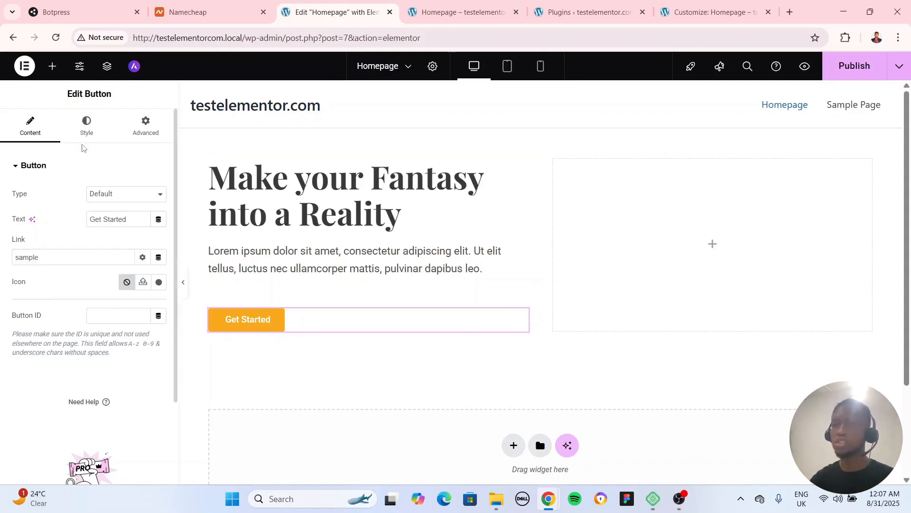
# Set the Get Started button's typography size to 18 px
pyautogui.click(86, 126)
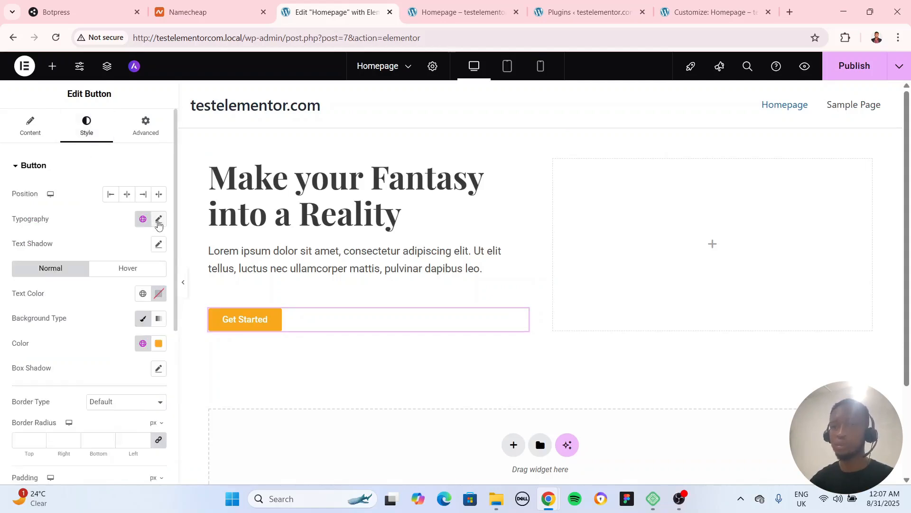
pyautogui.click(159, 221)
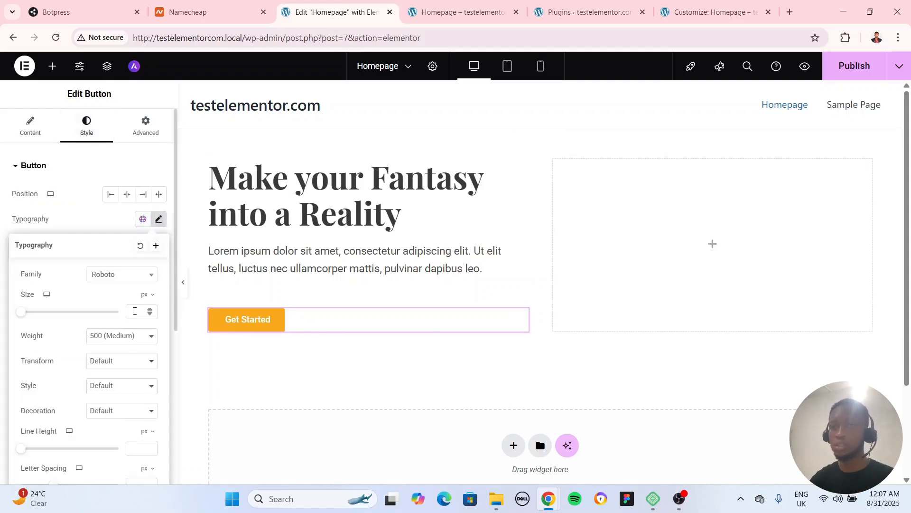
pyautogui.write('16')
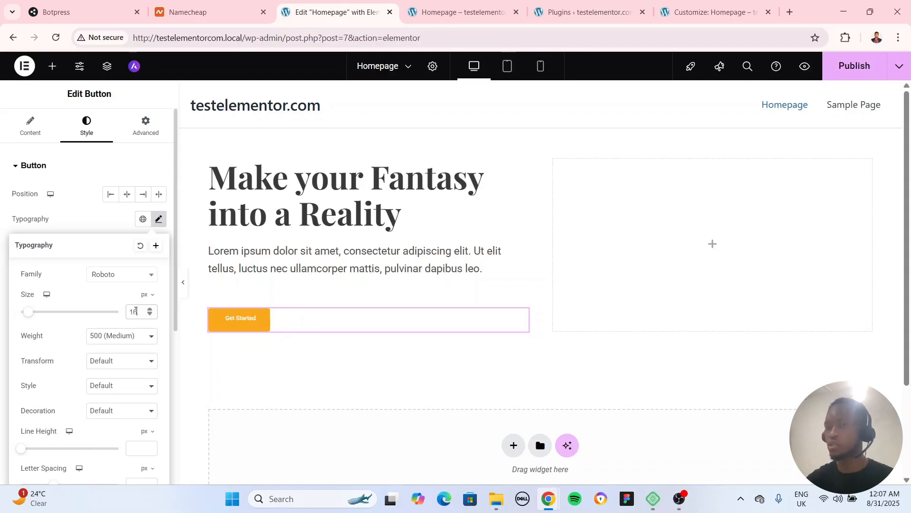
pyautogui.press('BackSpace')
pyautogui.write('7')
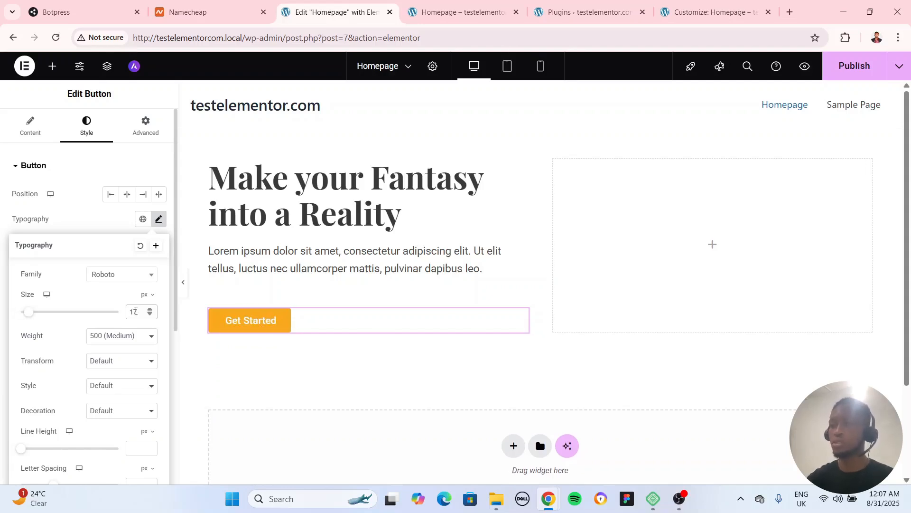
pyautogui.press('BackSpace')
pyautogui.write('8')
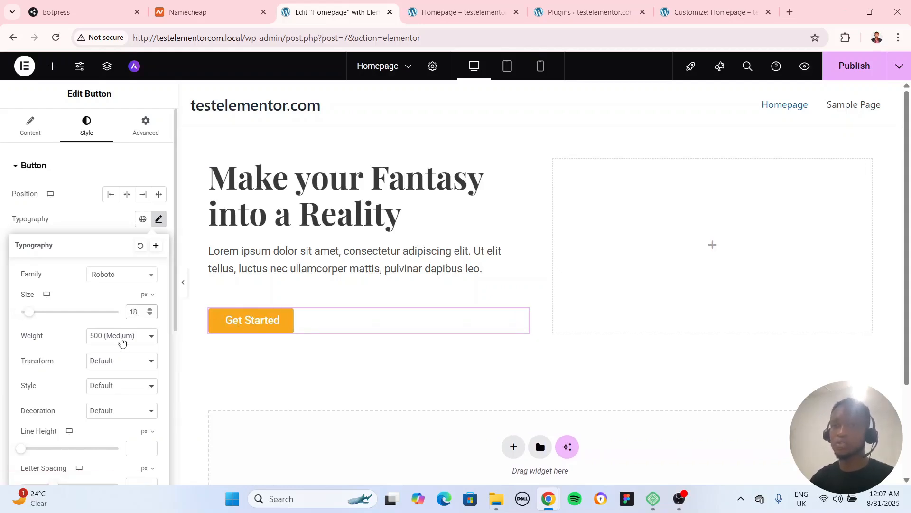
pyautogui.click(92, 229)
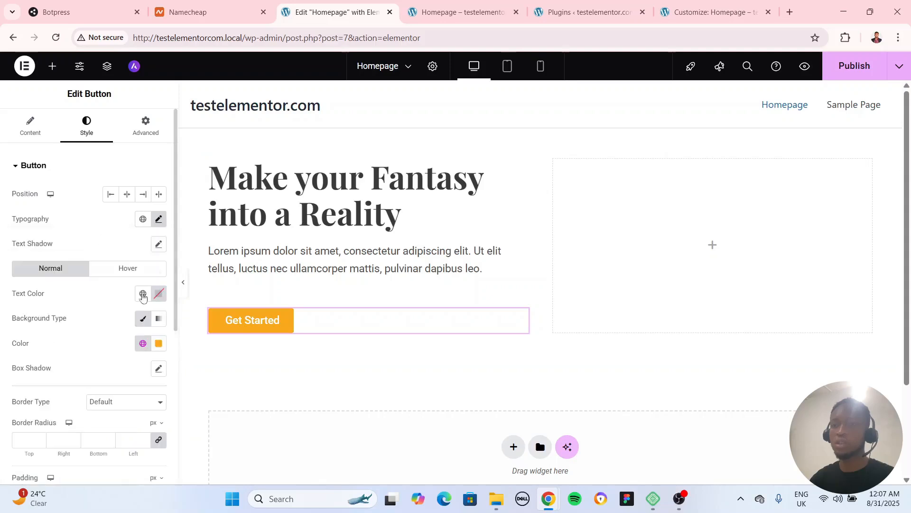
# Change the Get Started button's normal background color to bright red and preview the page at full width
pyautogui.click(159, 343)
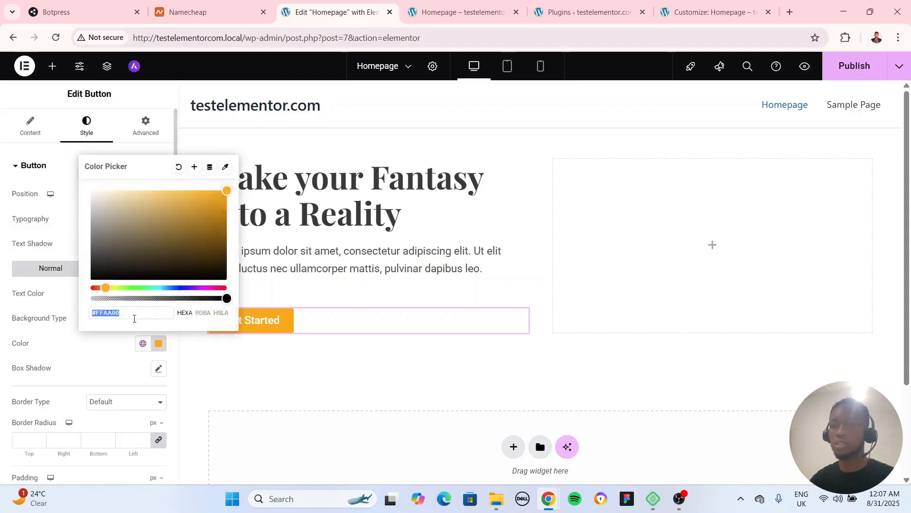
pyautogui.click(91, 288)
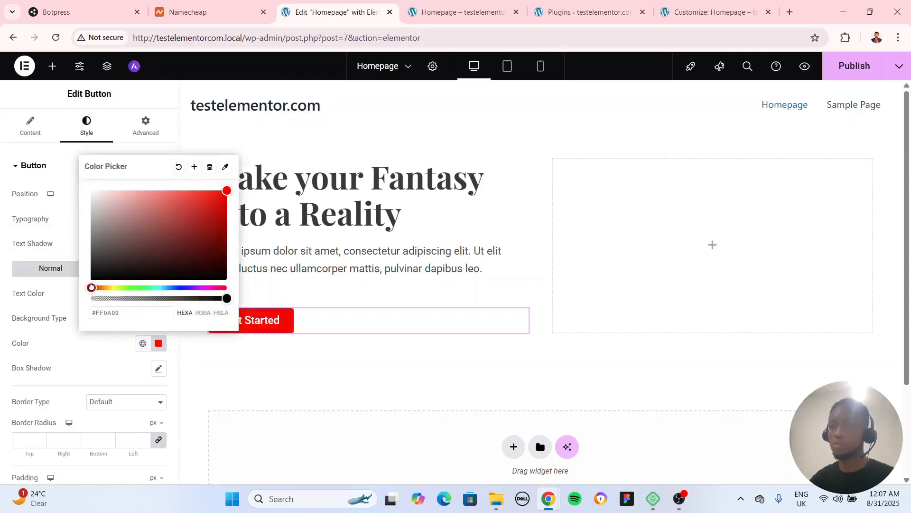
pyautogui.click(220, 362)
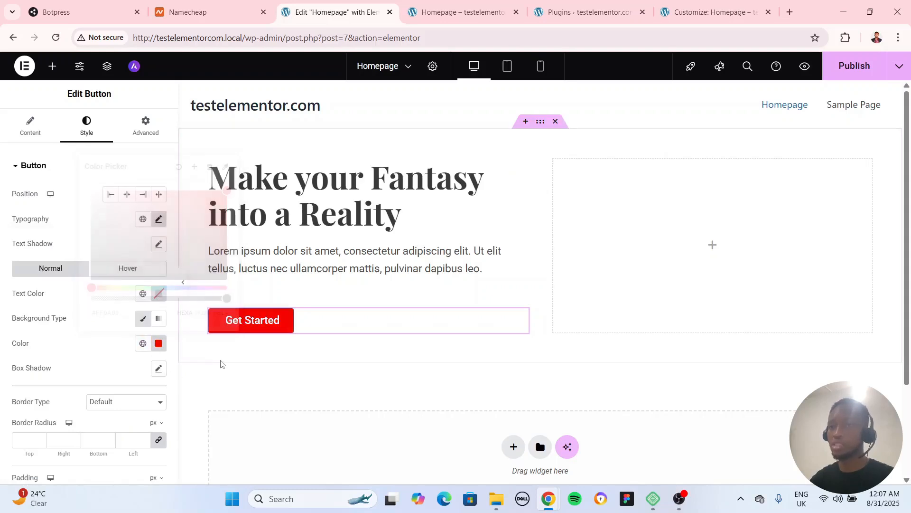
pyautogui.click(185, 282)
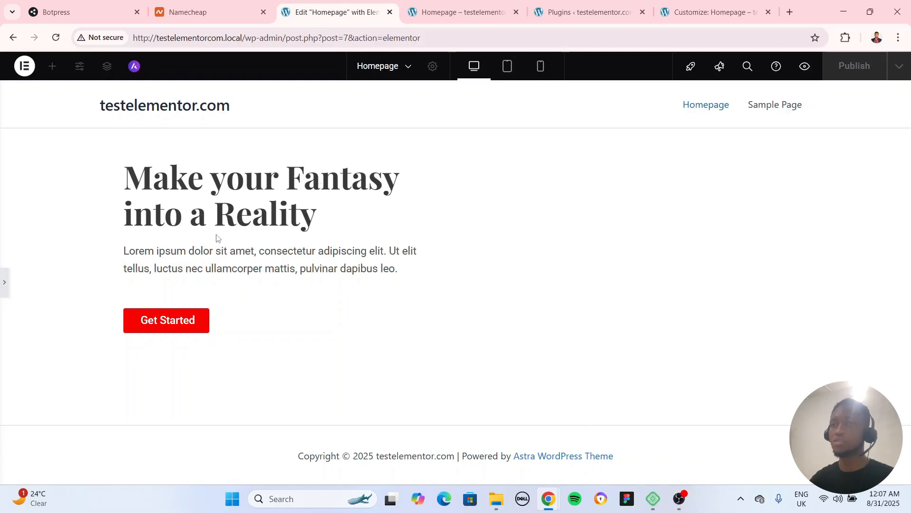
pyautogui.click(5, 284)
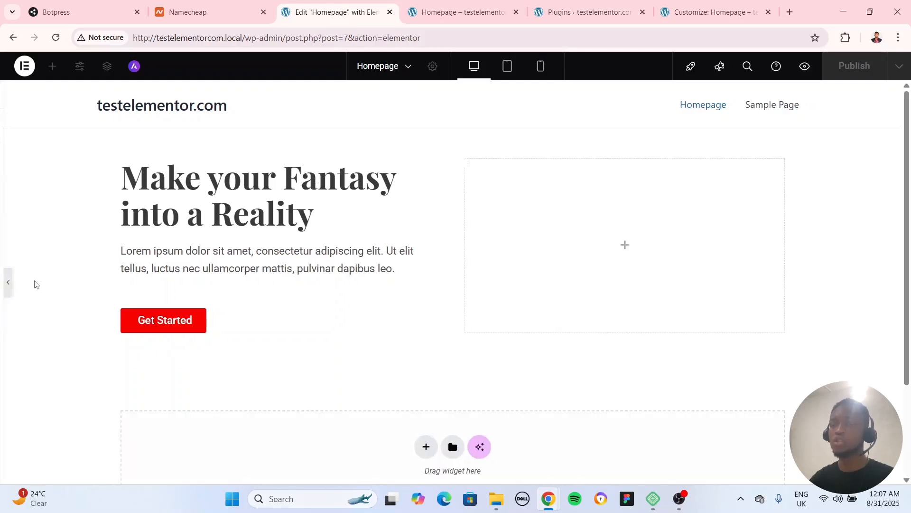
# Replace "Make" with "Turn" in the hero heading's title and preview the page at full width
pyautogui.click(522, 166)
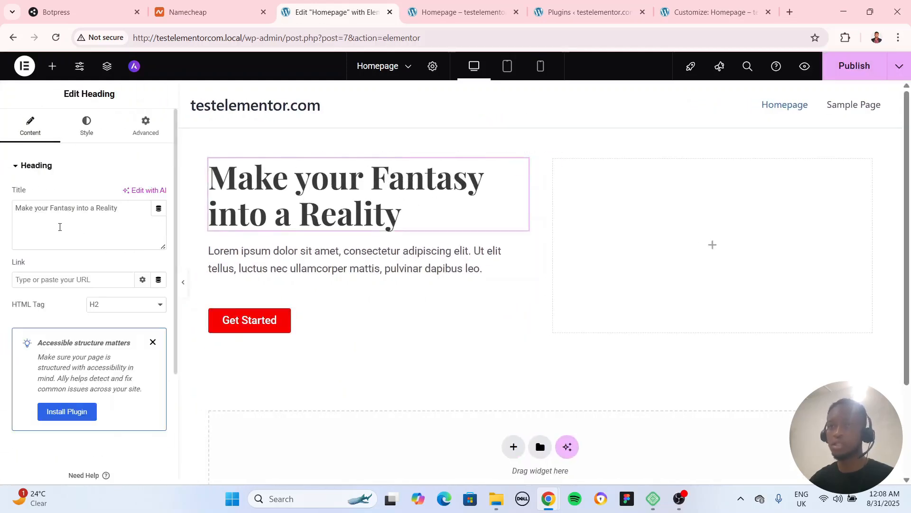
pyautogui.moveTo(37, 207); pyautogui.dragTo(1, 207)
pyautogui.write('Trun')
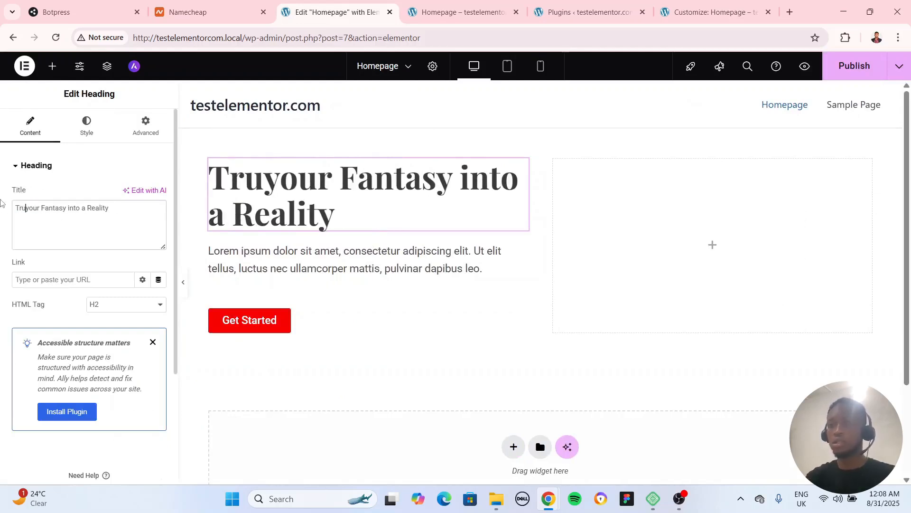
pyautogui.press('BackSpace')
pyautogui.press('BackSpace')
pyautogui.press('BackSpace')
pyautogui.write('urn')
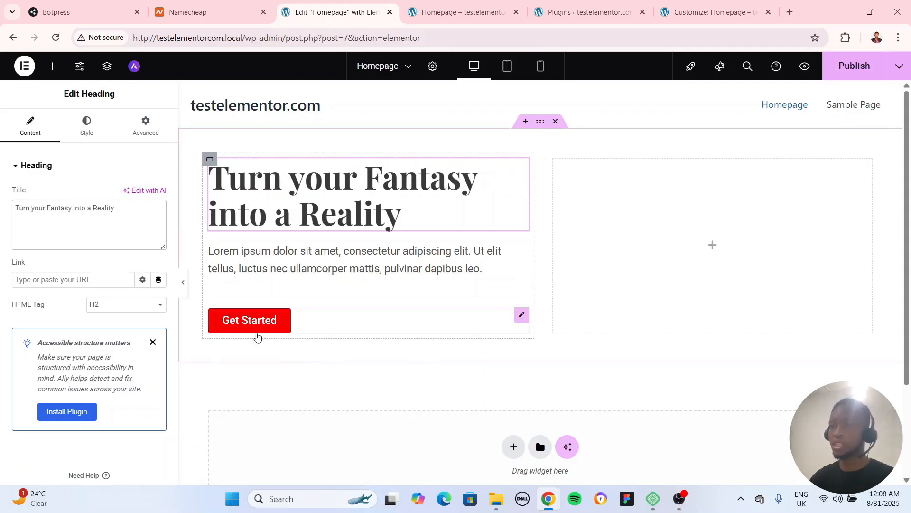
pyautogui.click(184, 283)
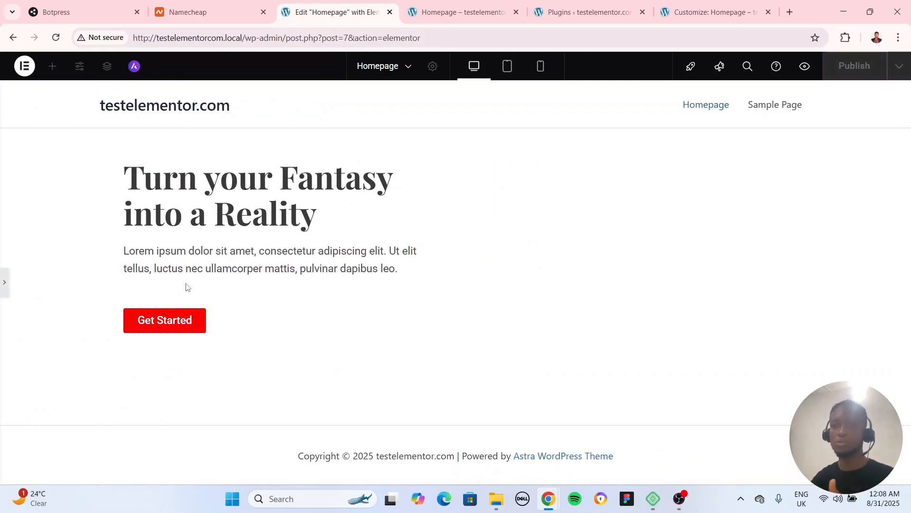
pyautogui.click(5, 287)
# Set the empty second column container's background type to Classic and open its background image selection
pyautogui.click(555, 160)
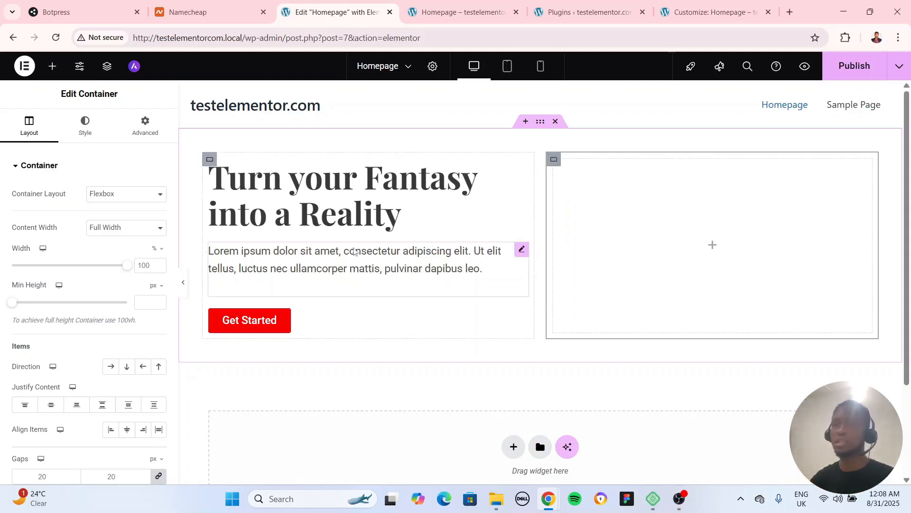
pyautogui.click(79, 124)
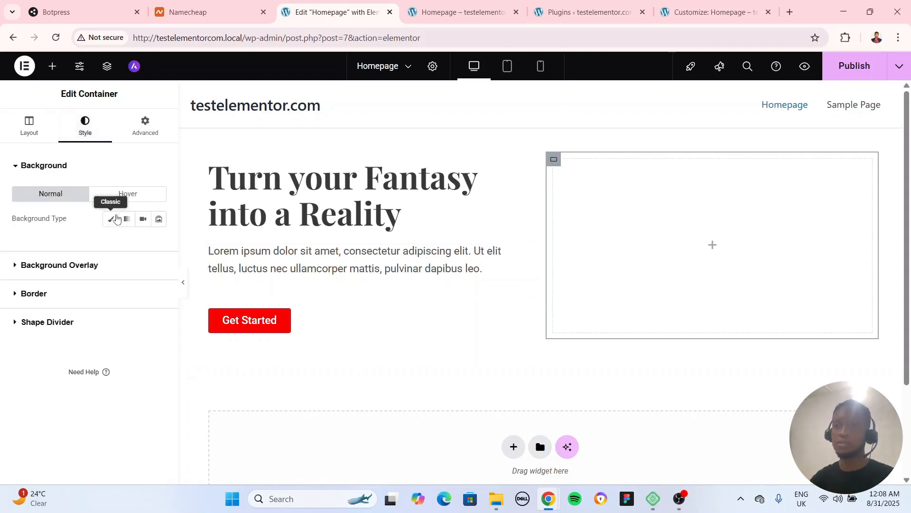
pyautogui.click(111, 218)
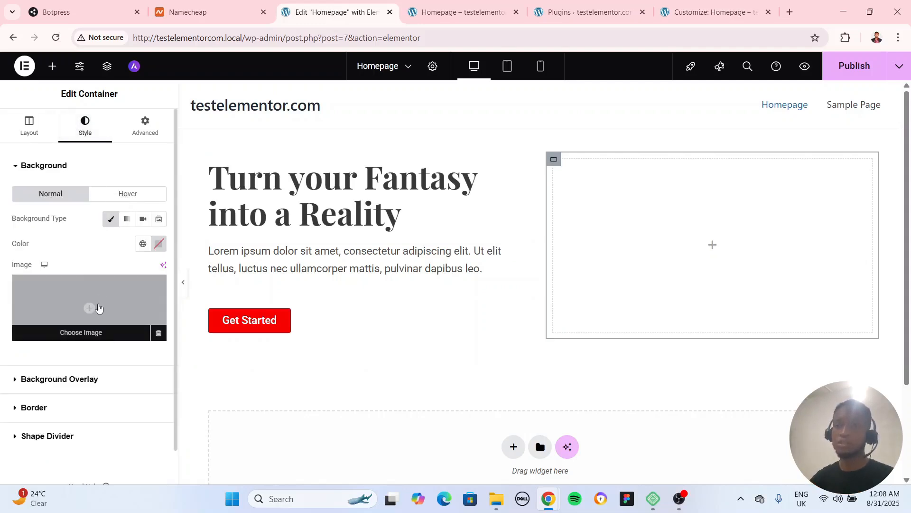
pyautogui.click(98, 308)
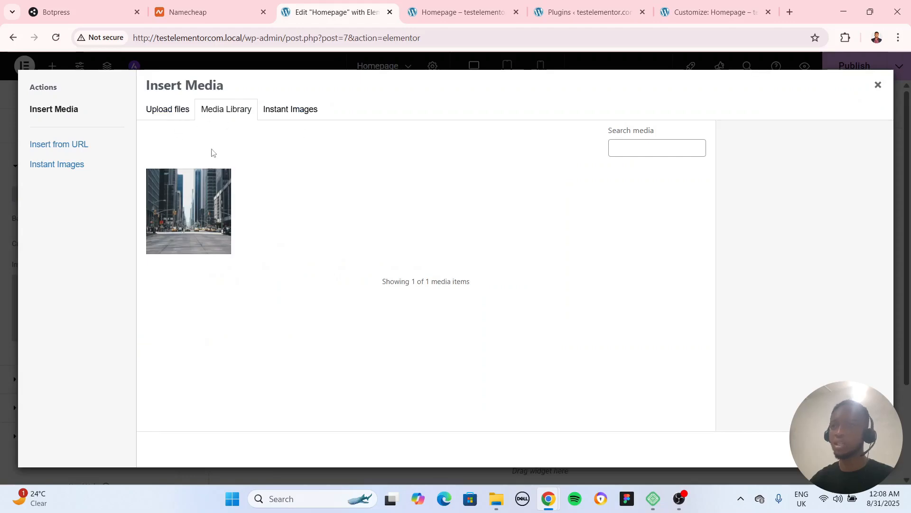
# Search Unsplash for "tourism" through Instant Images
pyautogui.click(313, 113)
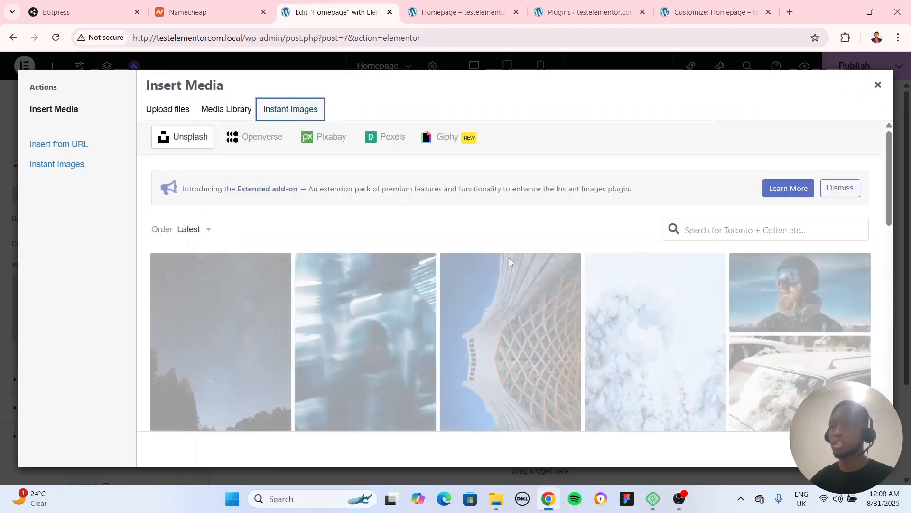
pyautogui.click(711, 232)
pyautogui.write('tourism')
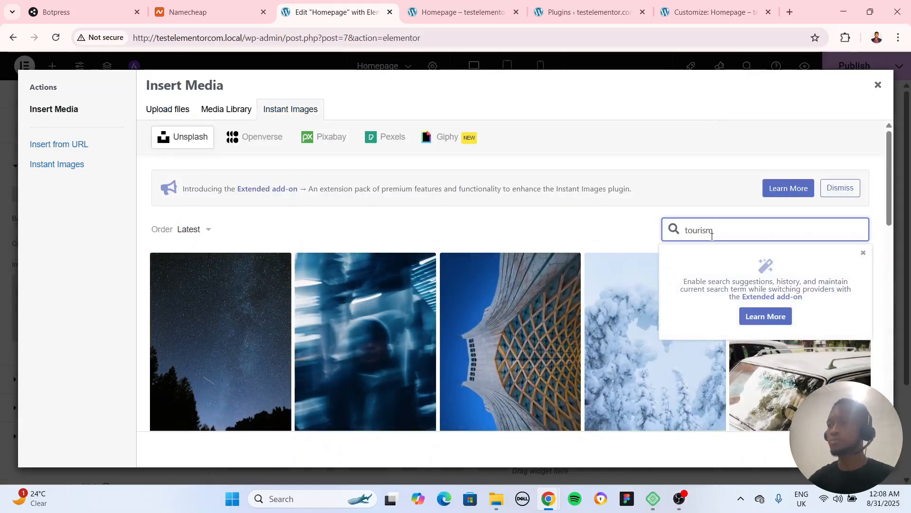
pyautogui.press('Return')
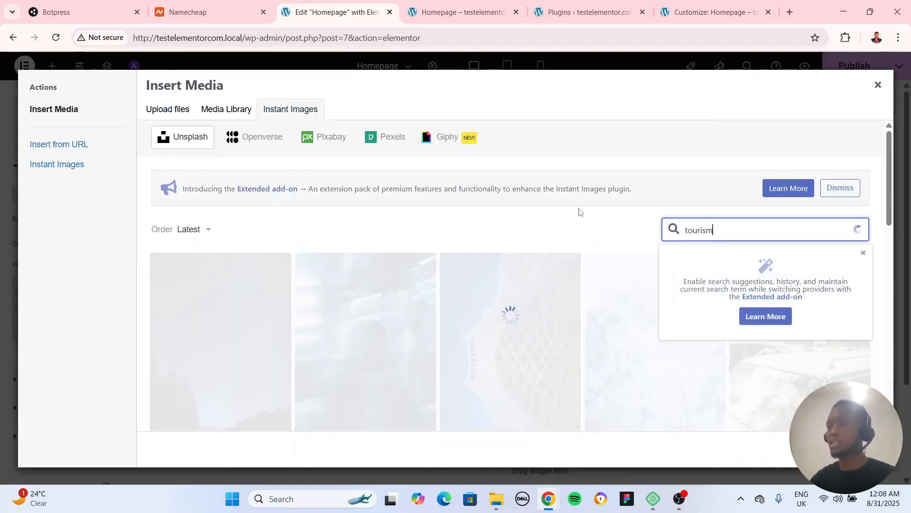
# Import the aerial photo of the coastal resort and turquoise sea, and insert it as the second column container's background image
pyautogui.scroll(-2, 578, 246)
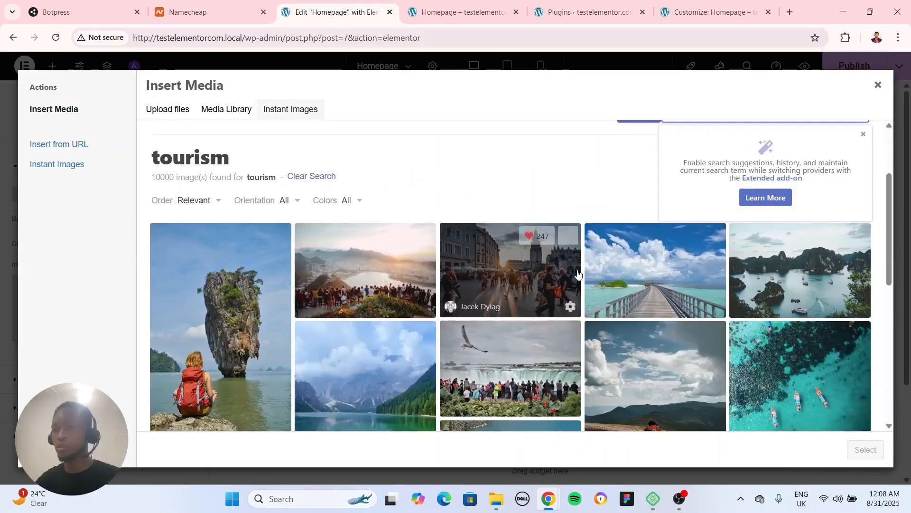
pyautogui.scroll(-2, 577, 275)
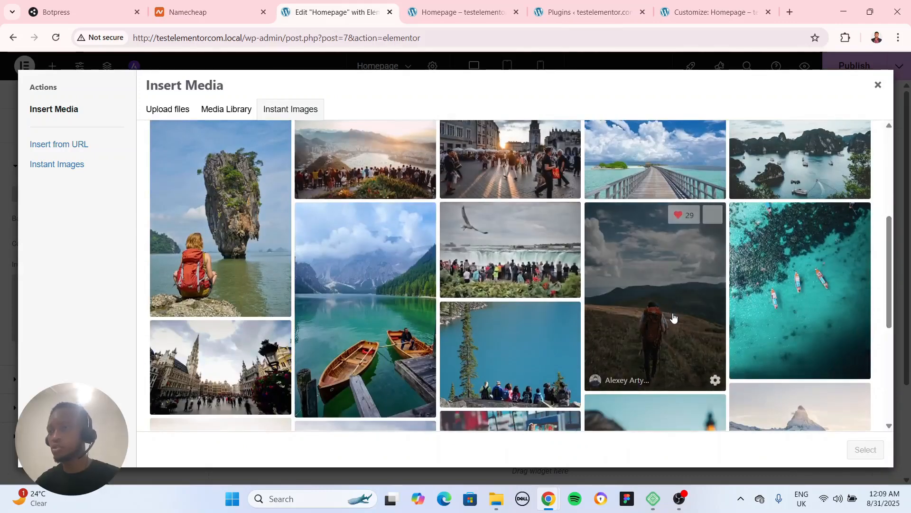
pyautogui.scroll(-4, 673, 317)
pyautogui.scroll(-2, 670, 320)
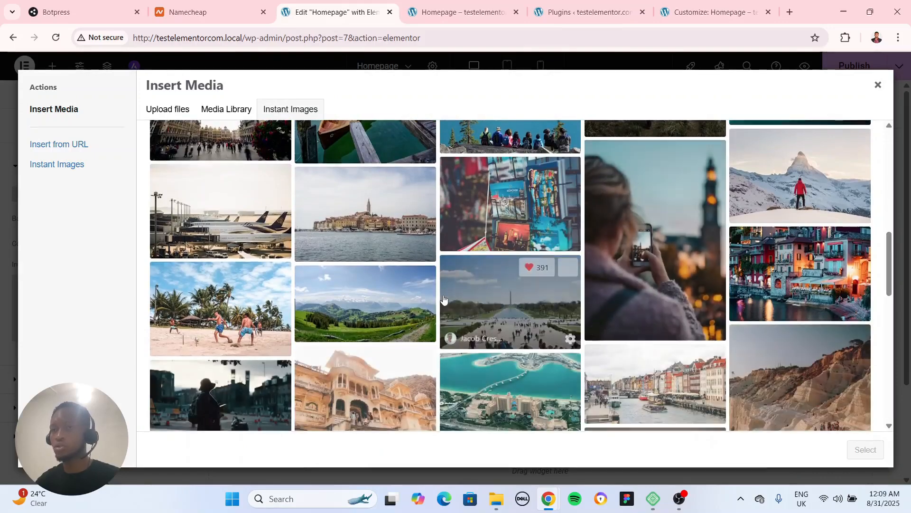
pyautogui.scroll(-3, 351, 284)
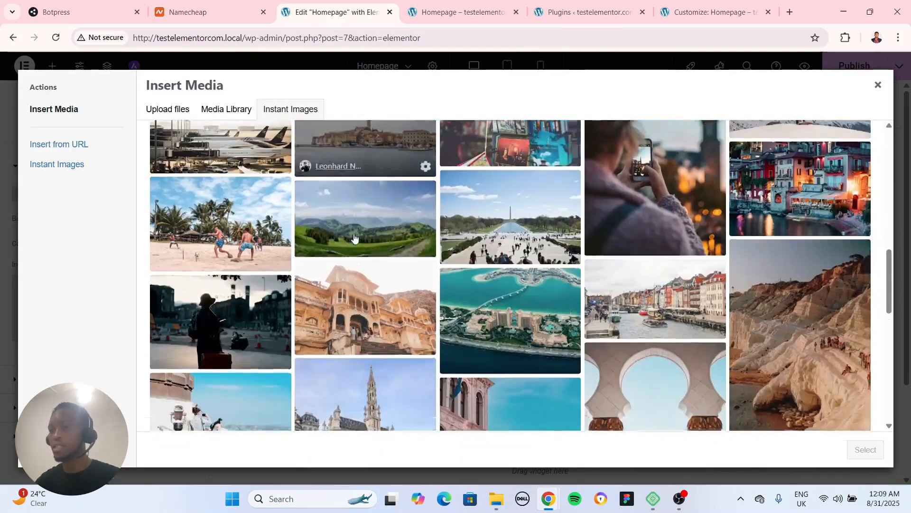
pyautogui.click(515, 287)
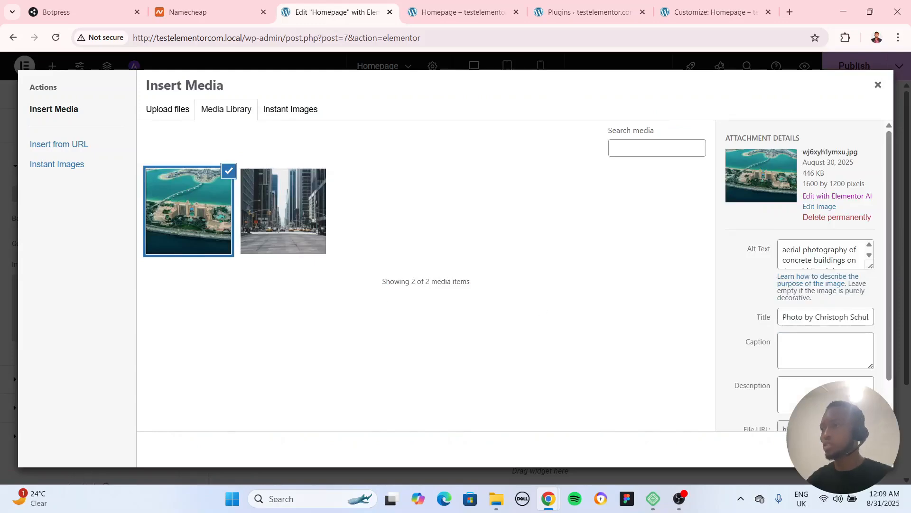
pyautogui.click(862, 449)
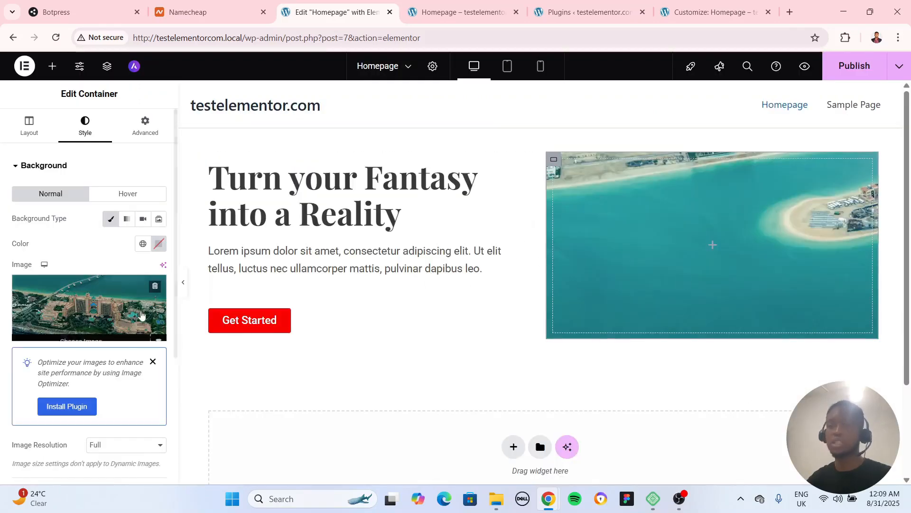
# Set the background image to Center Center position, No-repeat and Cover display size, and preview the page at full width
pyautogui.scroll(-5, 78, 353)
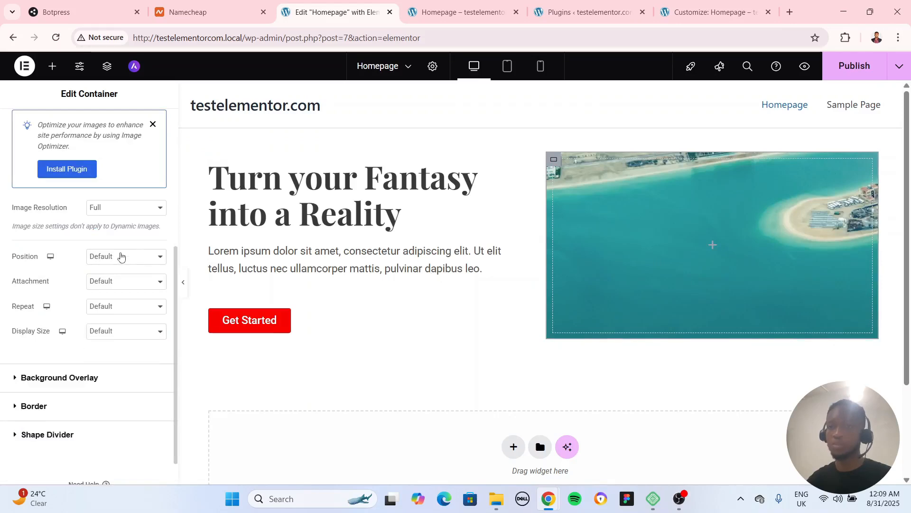
pyautogui.click(121, 256)
pyautogui.click(120, 288)
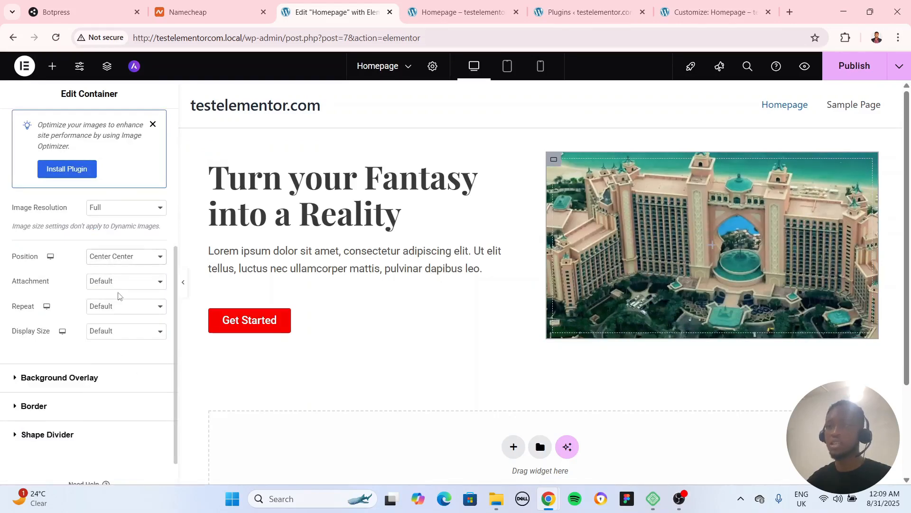
pyautogui.click(117, 285)
pyautogui.click(119, 297)
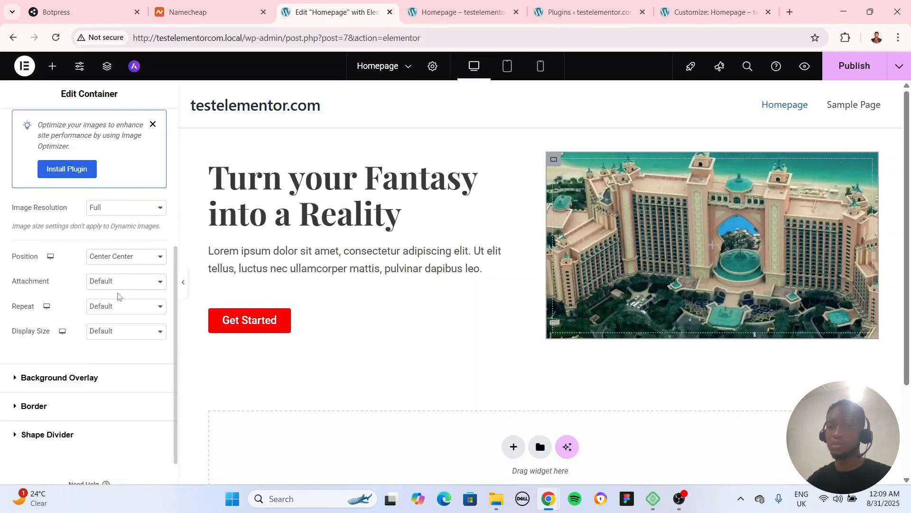
pyautogui.click(118, 309)
pyautogui.click(120, 335)
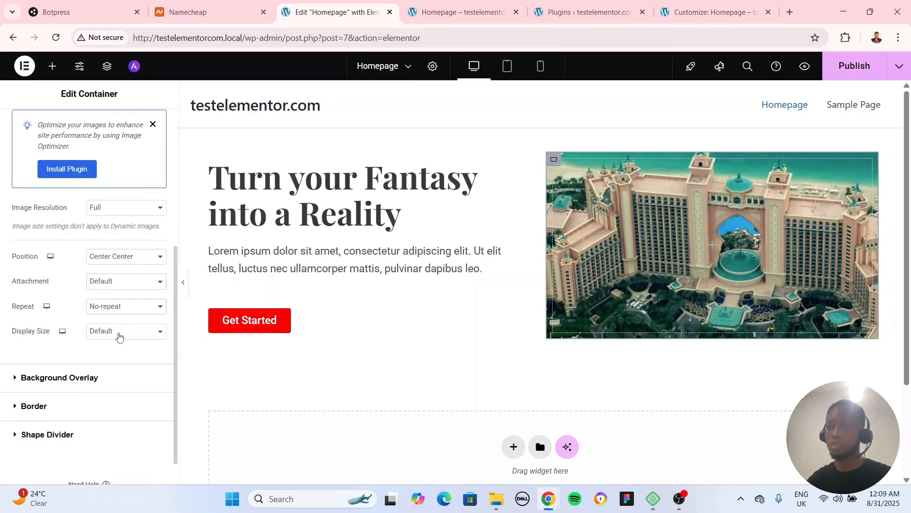
pyautogui.click(120, 334)
pyautogui.click(118, 375)
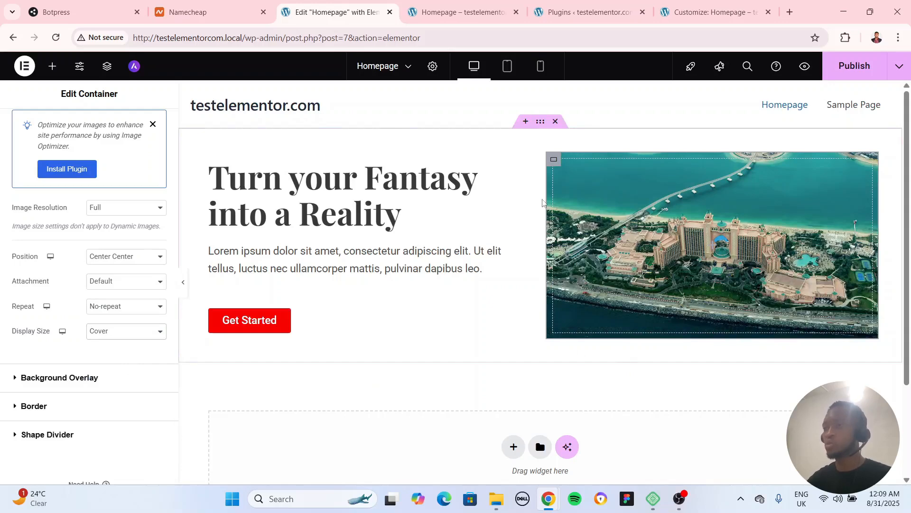
pyautogui.click(183, 282)
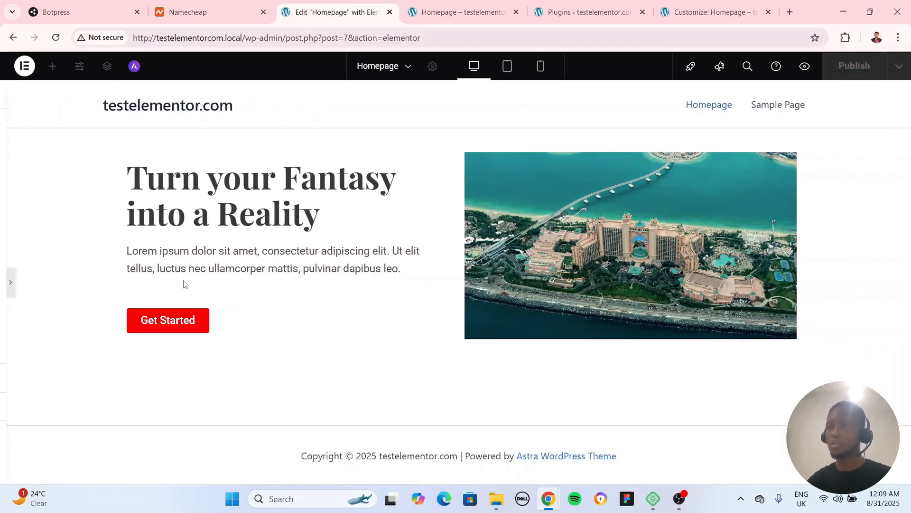
pyautogui.click(5, 283)
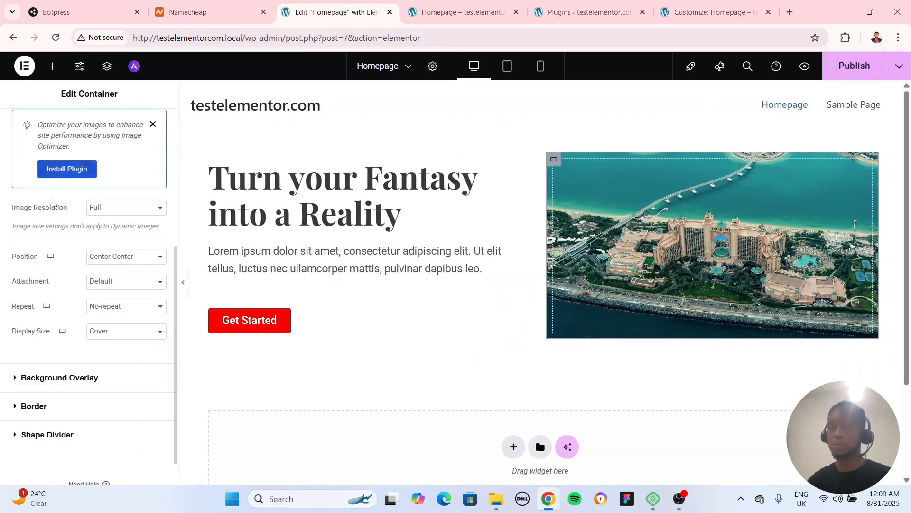
# Give the image container a border radius of 8 px on all corners and preview the page at full width
pyautogui.scroll(-5, 71, 244)
pyautogui.click(45, 373)
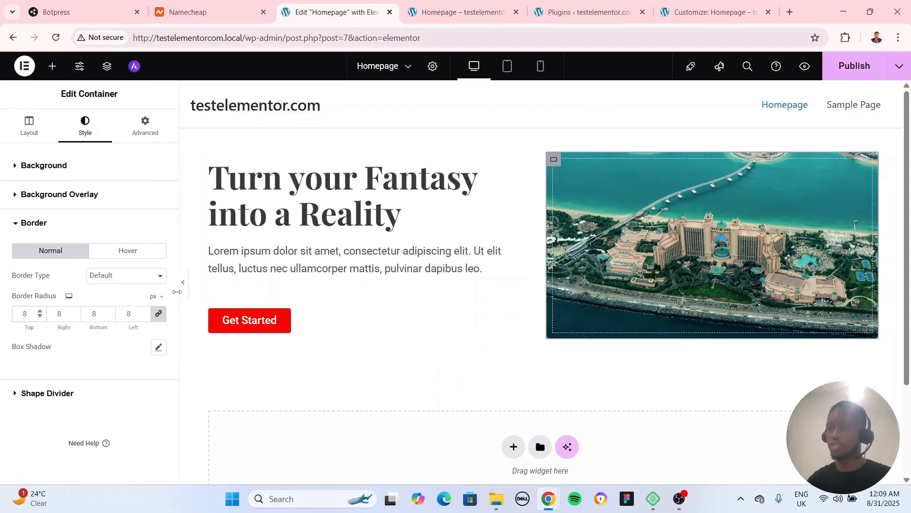
pyautogui.click(539, 123)
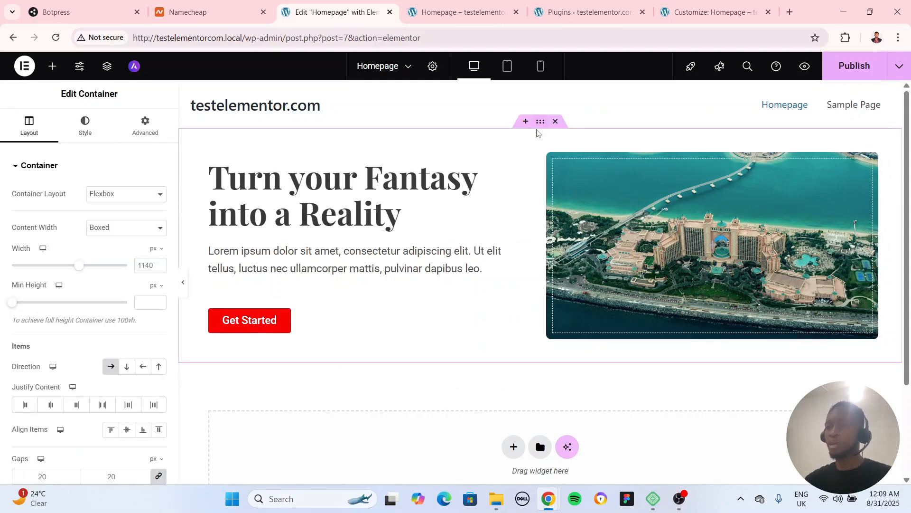
pyautogui.click(183, 282)
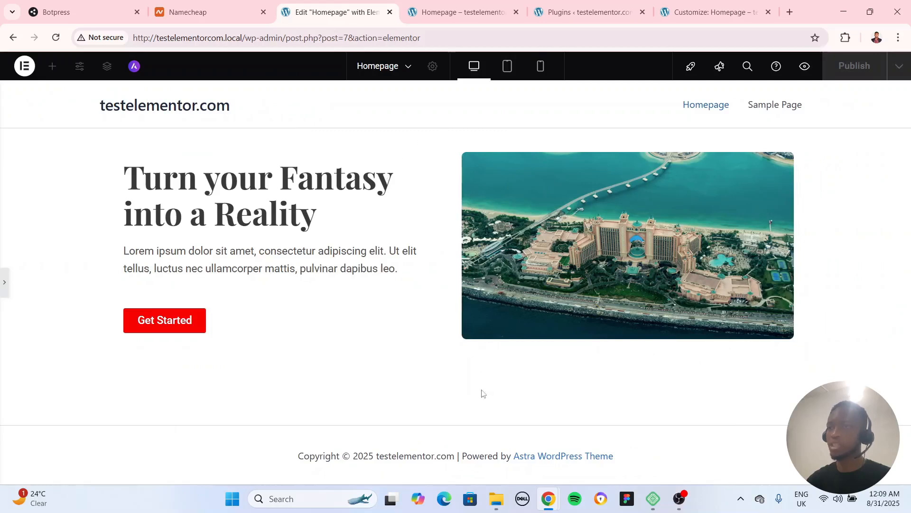
pyautogui.click(7, 285)
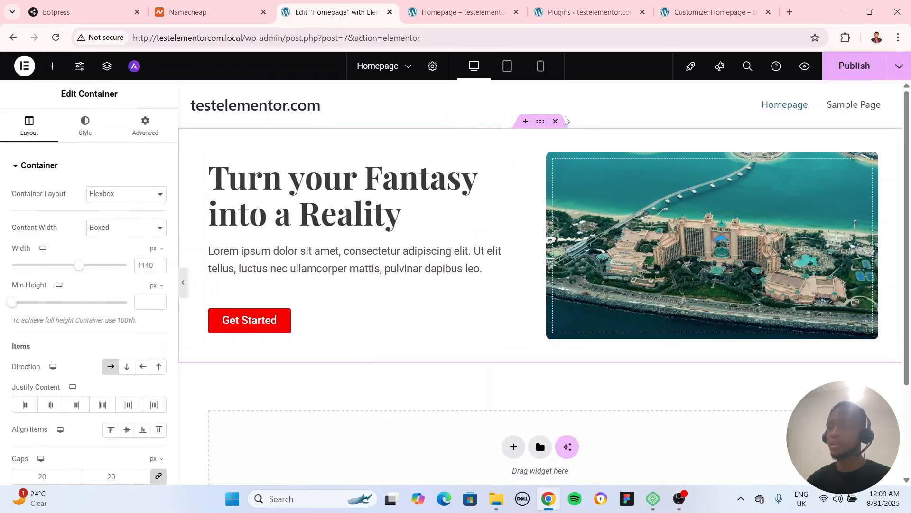
# Set the outer hero container's top and bottom padding to 120 px each
pyautogui.click(148, 124)
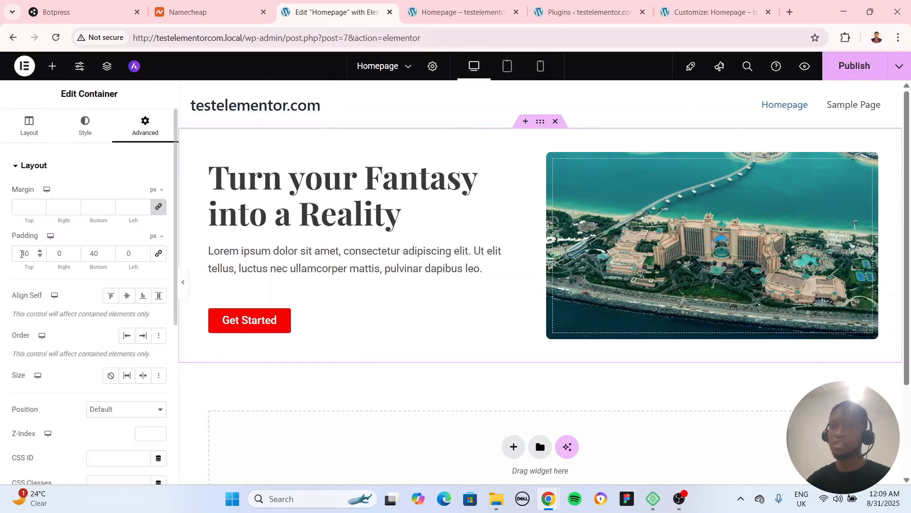
pyautogui.write('0')
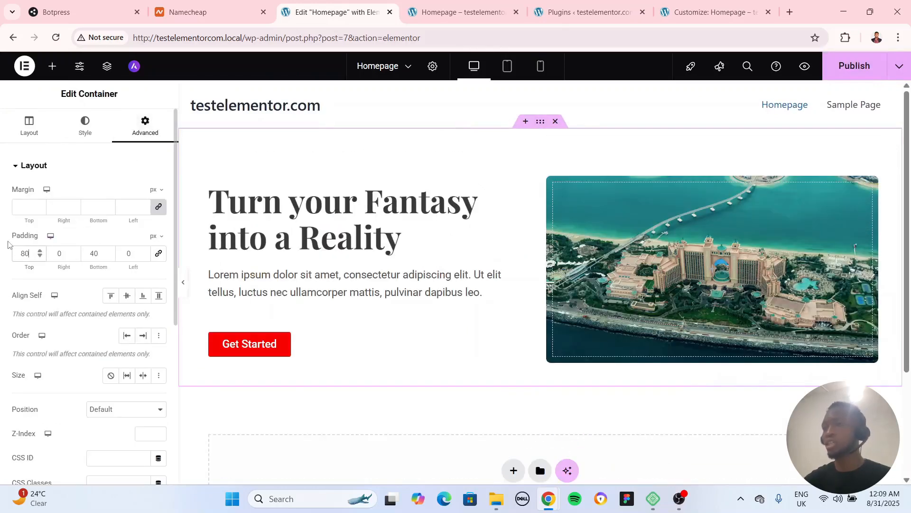
pyautogui.write('120')
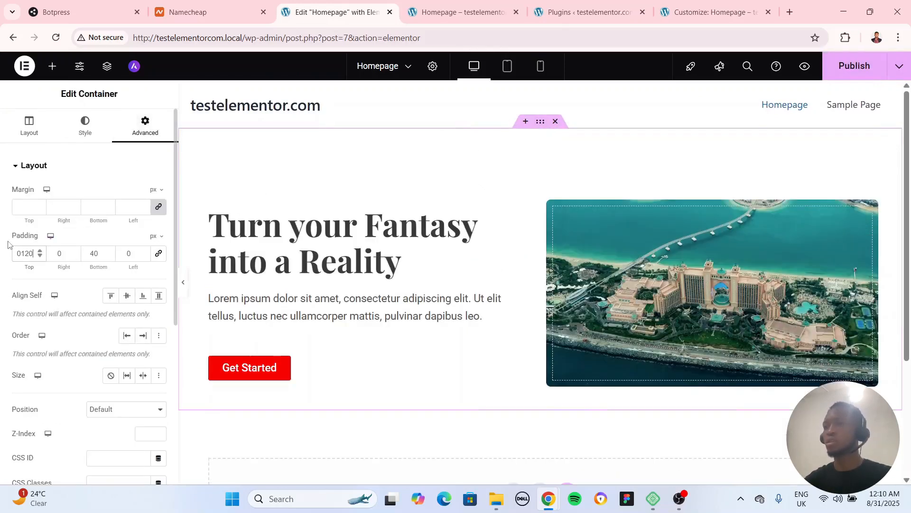
pyautogui.write('120')
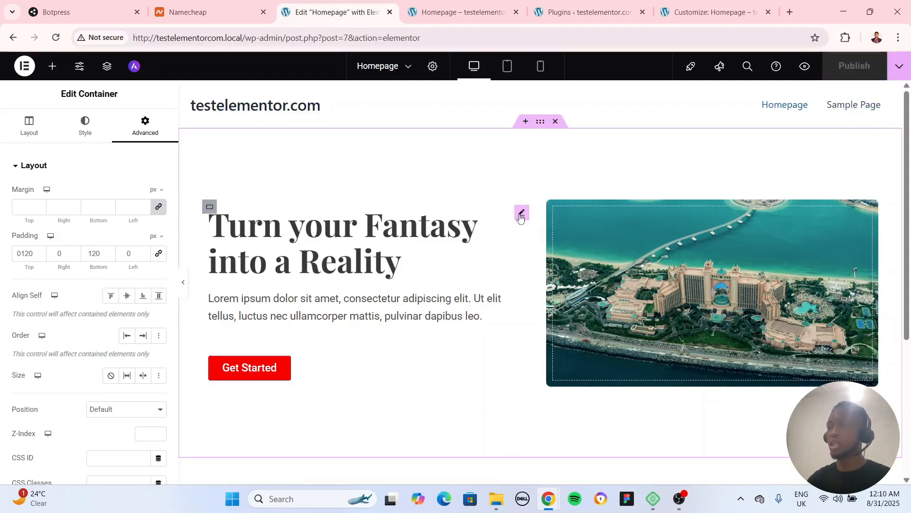
# Set the image container's minimum height to 378 px and preview the page at full width
pyautogui.click(552, 209)
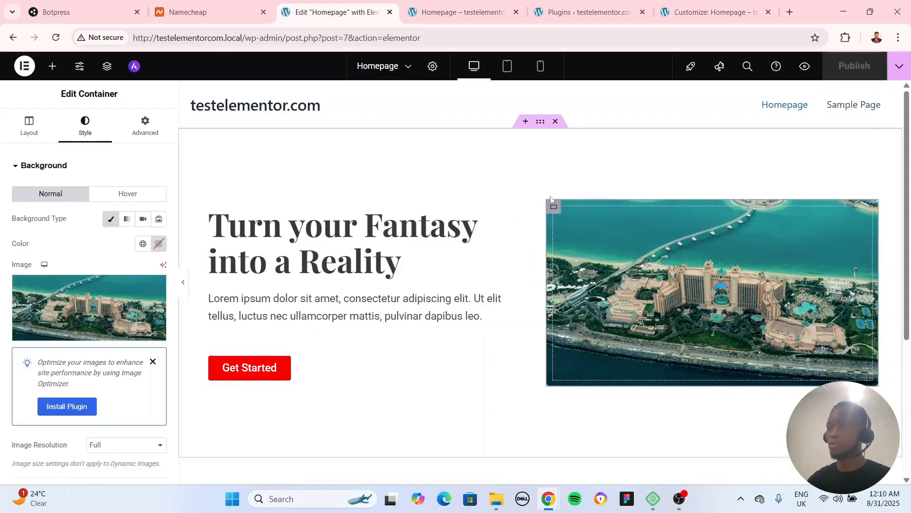
pyautogui.click(34, 130)
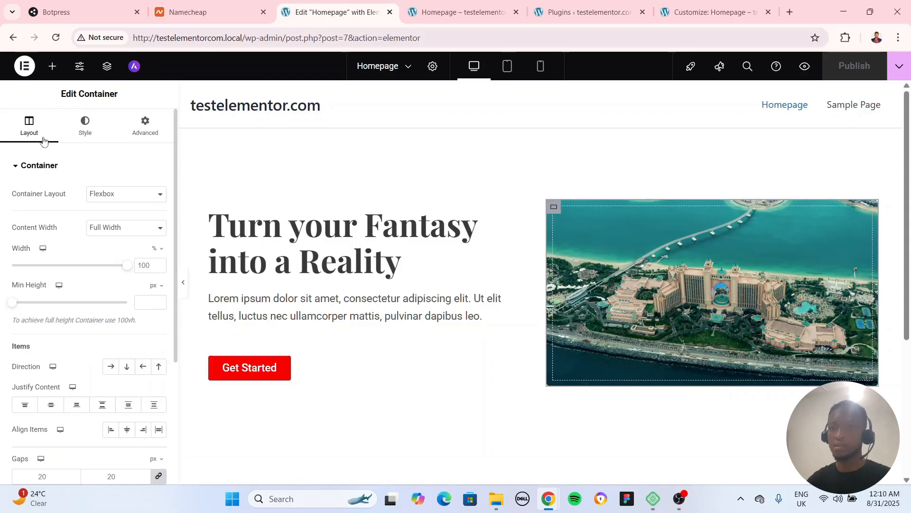
pyautogui.moveTo(15, 306); pyautogui.dragTo(45, 309)
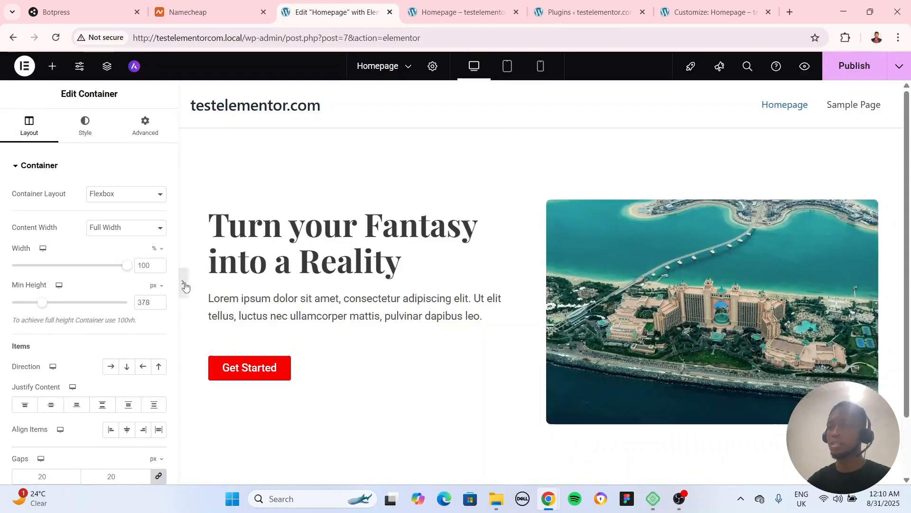
pyautogui.click(184, 282)
pyautogui.scroll(-2, 181, 295)
pyautogui.scroll(2, 176, 298)
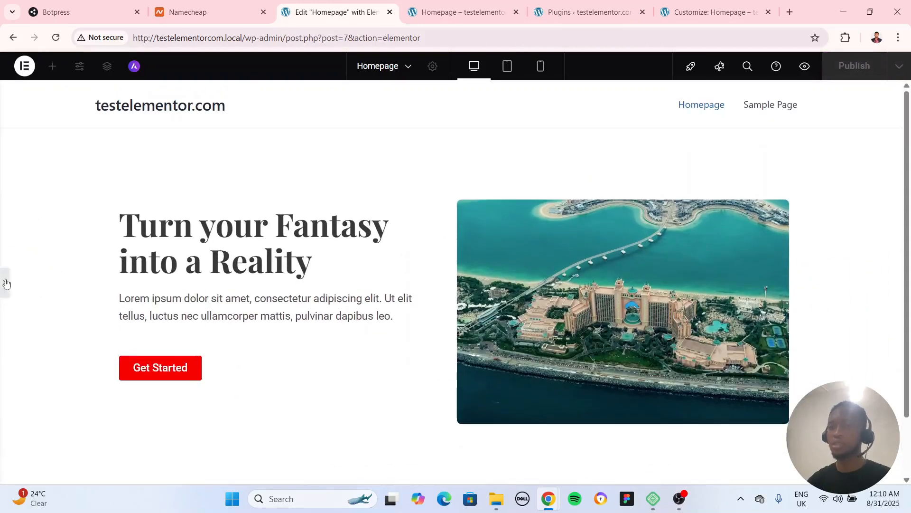
pyautogui.click(3, 282)
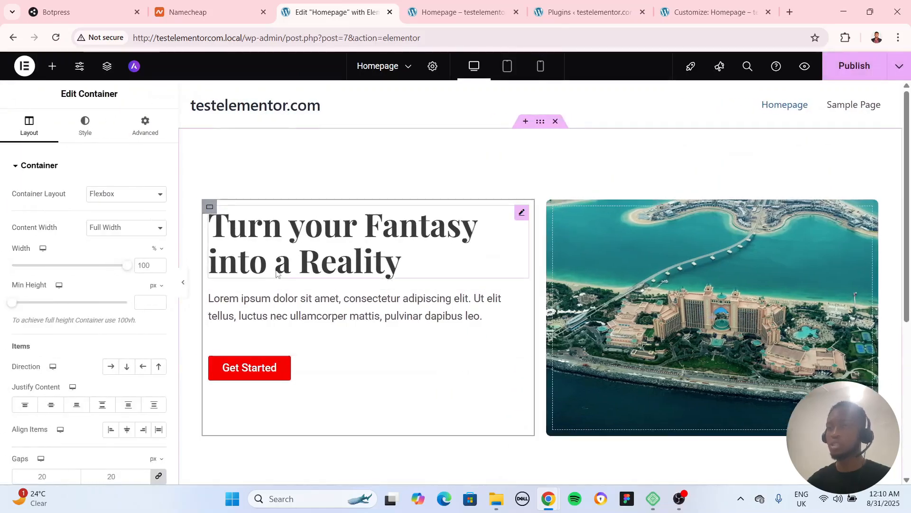
# Set the text column container's Justify Content to Center and preview the page at full width
pyautogui.click(210, 206)
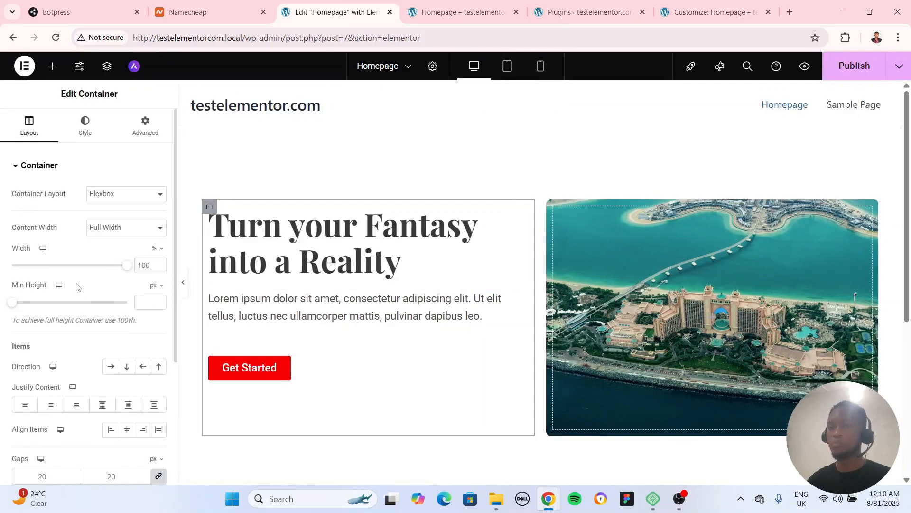
pyautogui.scroll(-1, 79, 285)
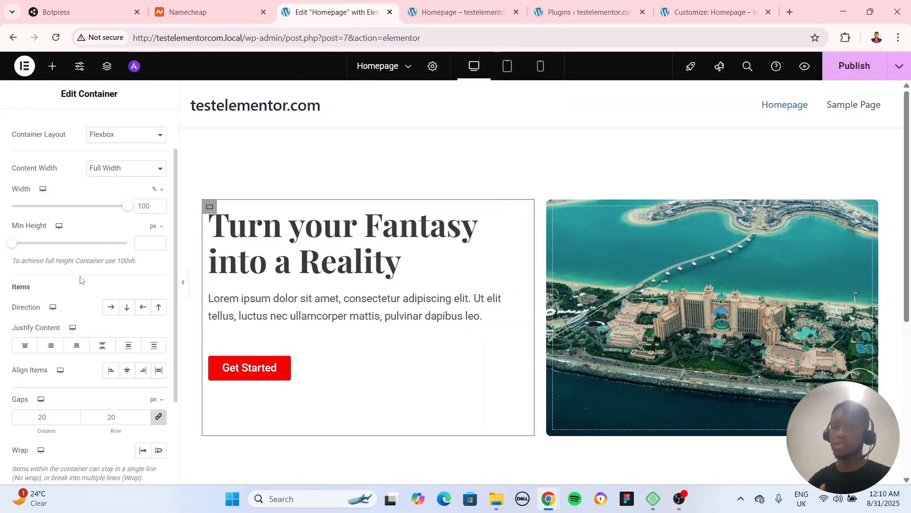
pyautogui.click(51, 345)
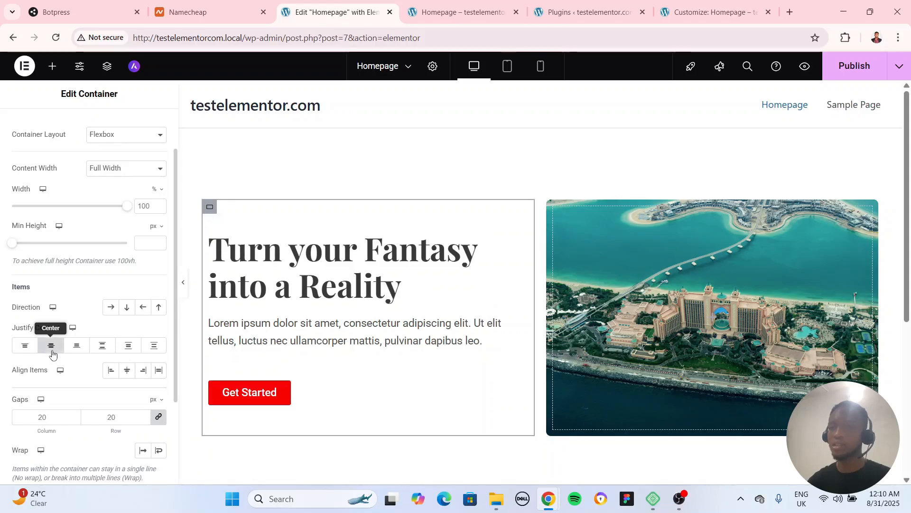
pyautogui.click(183, 282)
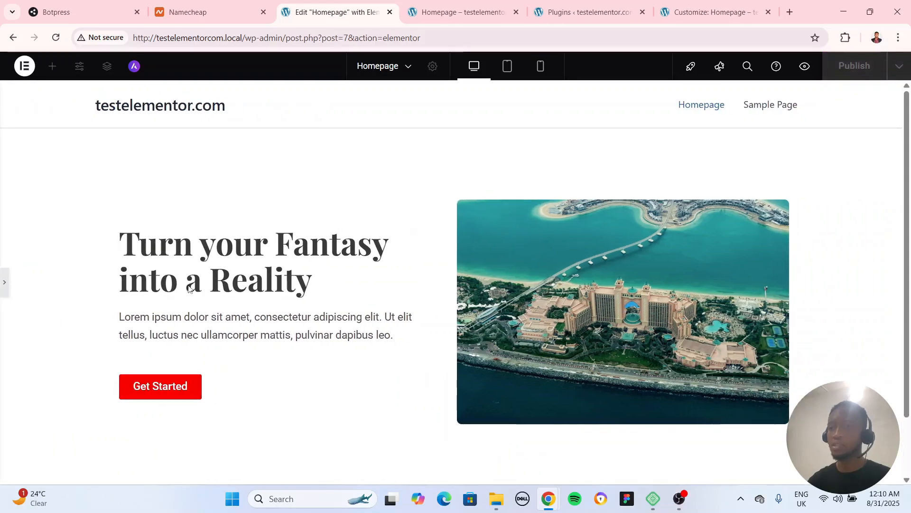
pyautogui.click(5, 282)
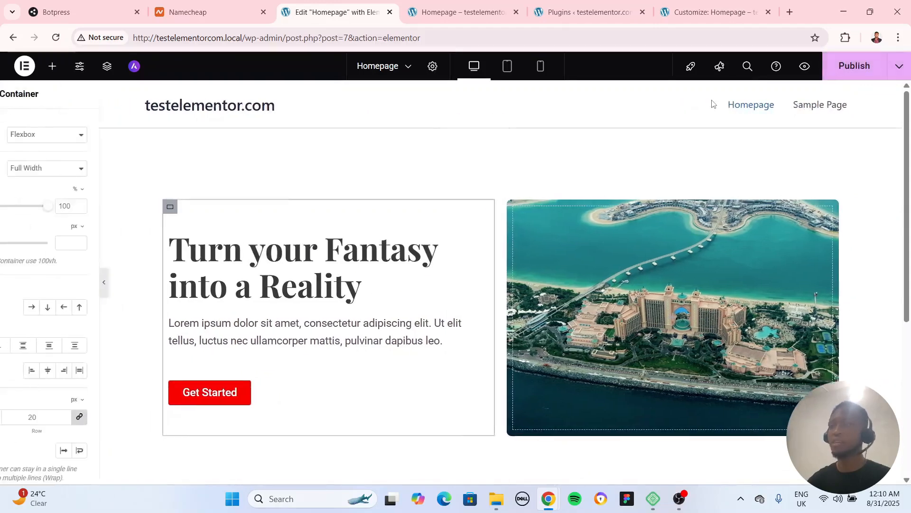
# Publish the homepage changes and reload the live homepage to check the updated hero section
pyautogui.click(463, 13)
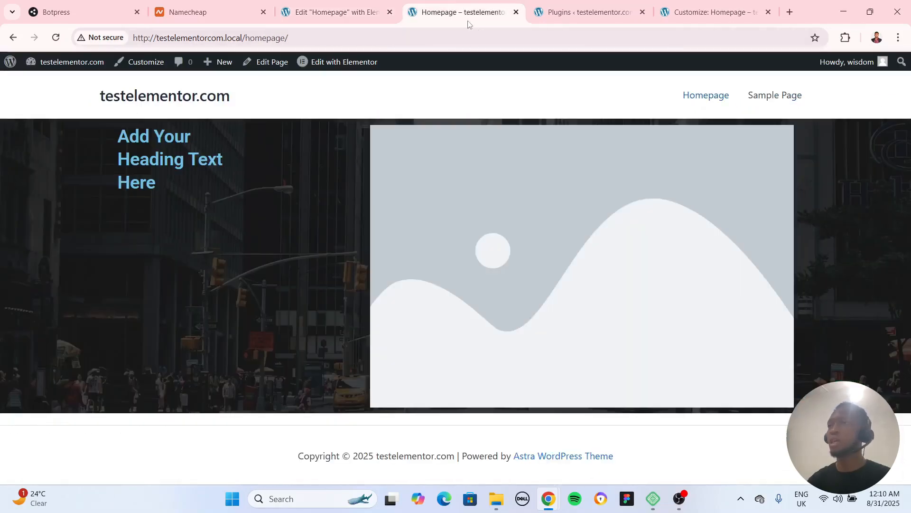
pyautogui.click(333, 14)
pyautogui.click(461, 16)
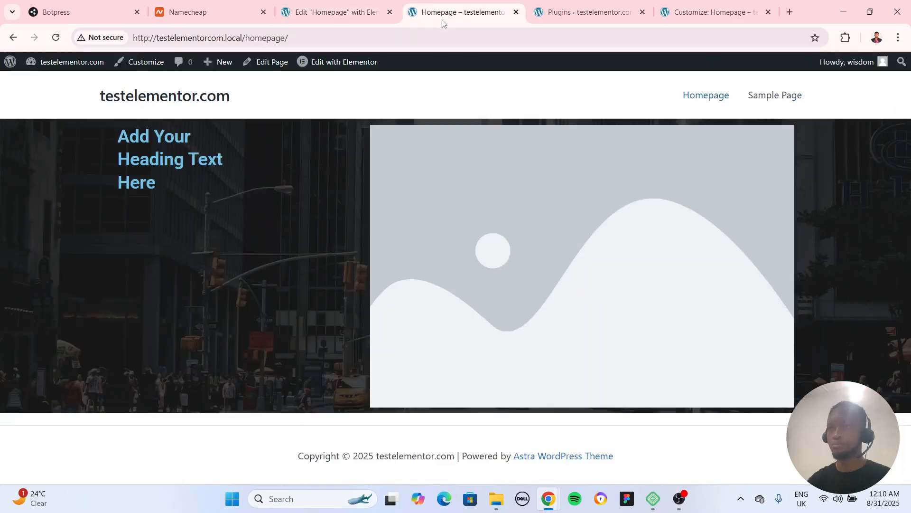
pyautogui.click(55, 38)
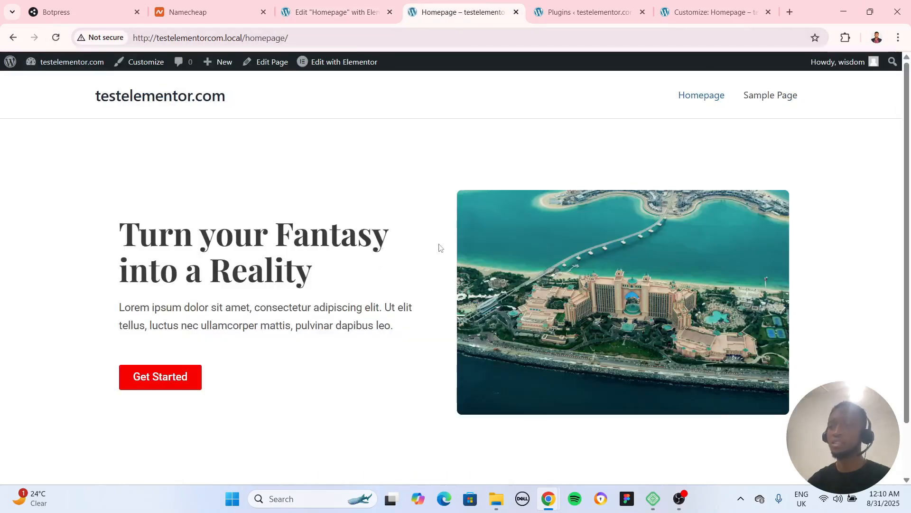
pyautogui.click(335, 12)
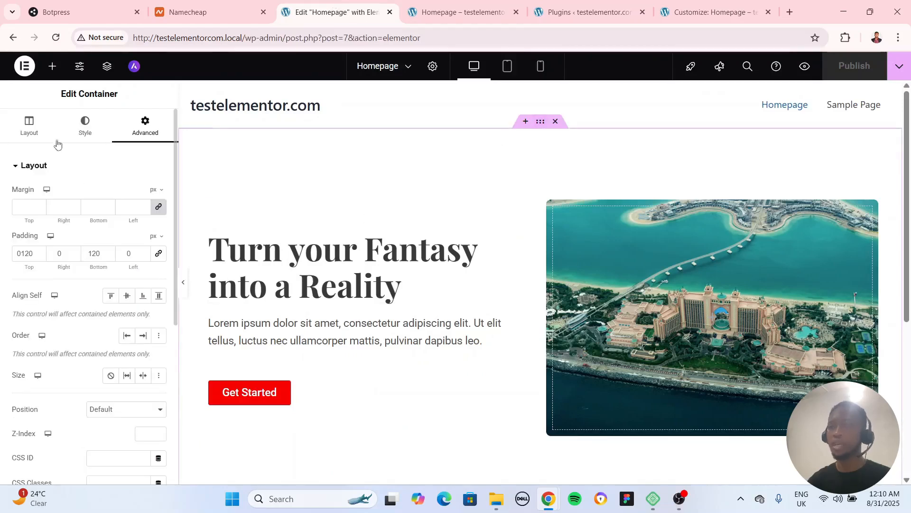
# Try a #FAFAFA background color on the outer hero container, preview it at full width and clear it again
pyautogui.click(94, 126)
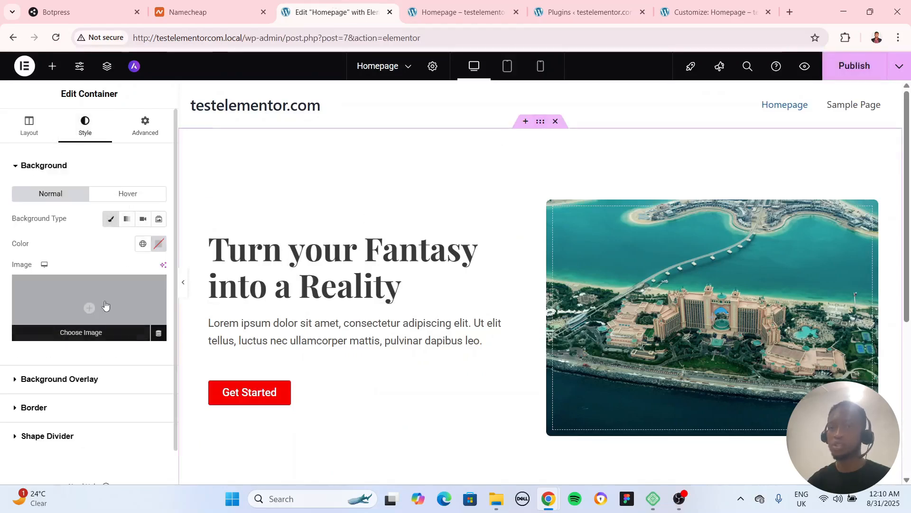
pyautogui.click(158, 243)
pyautogui.moveTo(92, 302); pyautogui.dragTo(87, 293)
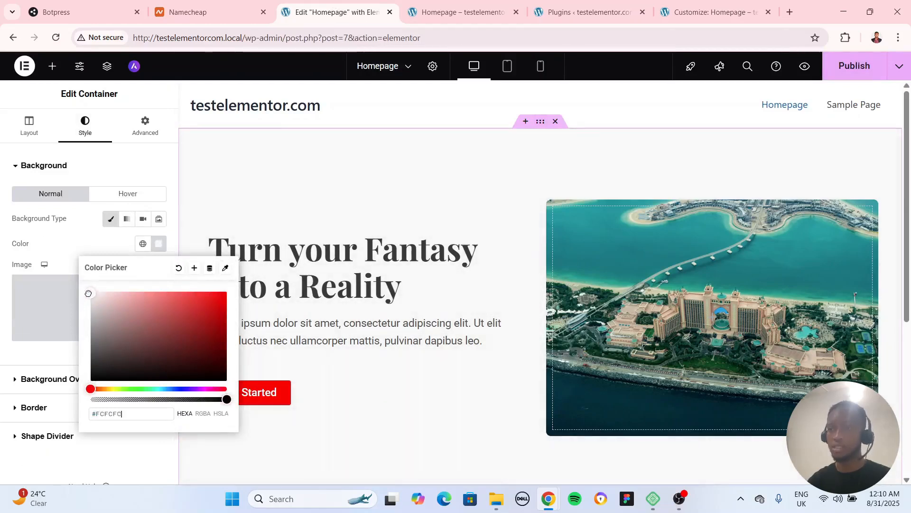
pyautogui.click(113, 251)
pyautogui.click(185, 290)
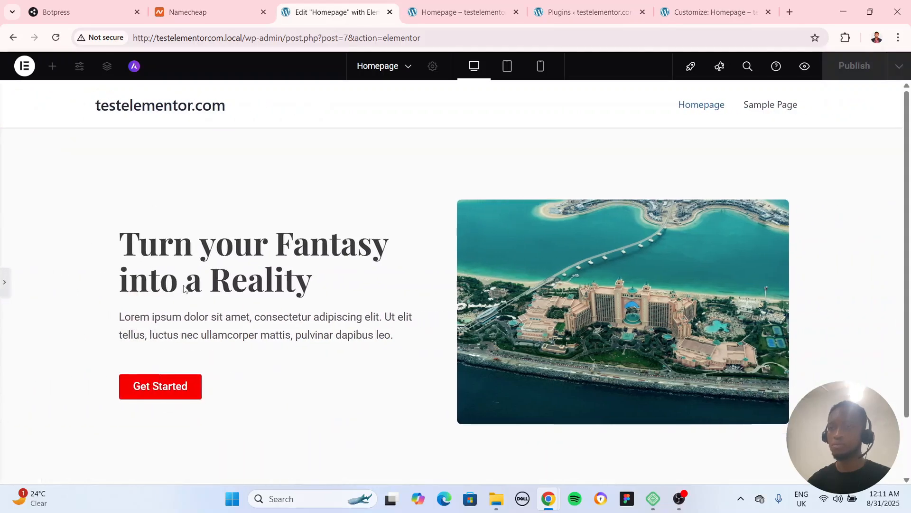
pyautogui.click(6, 286)
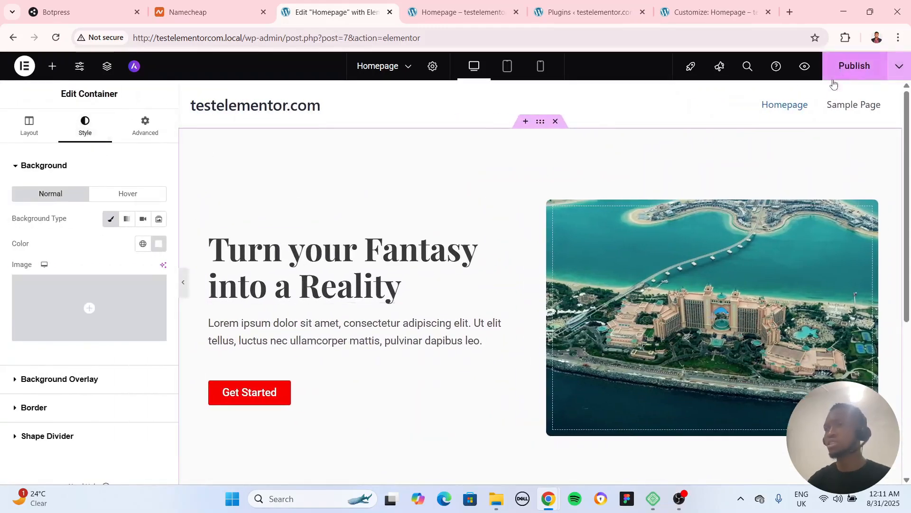
pyautogui.click(158, 243)
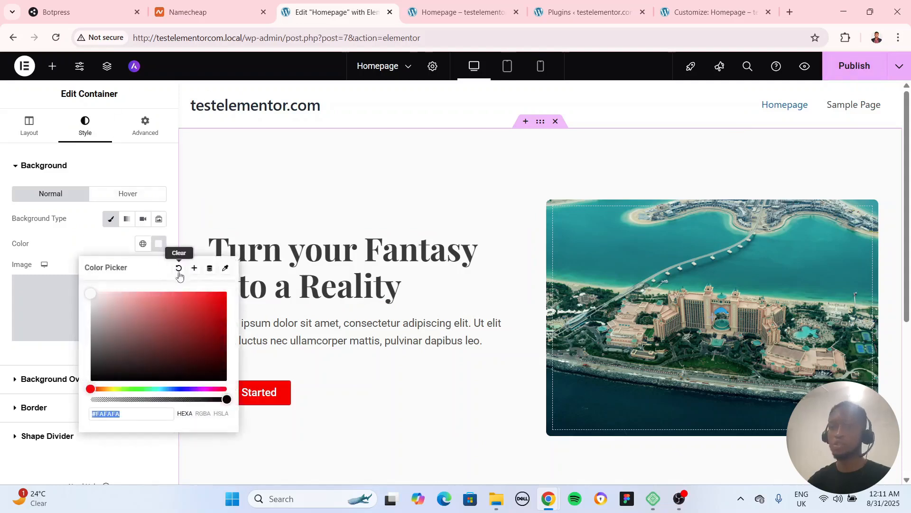
pyautogui.click(179, 269)
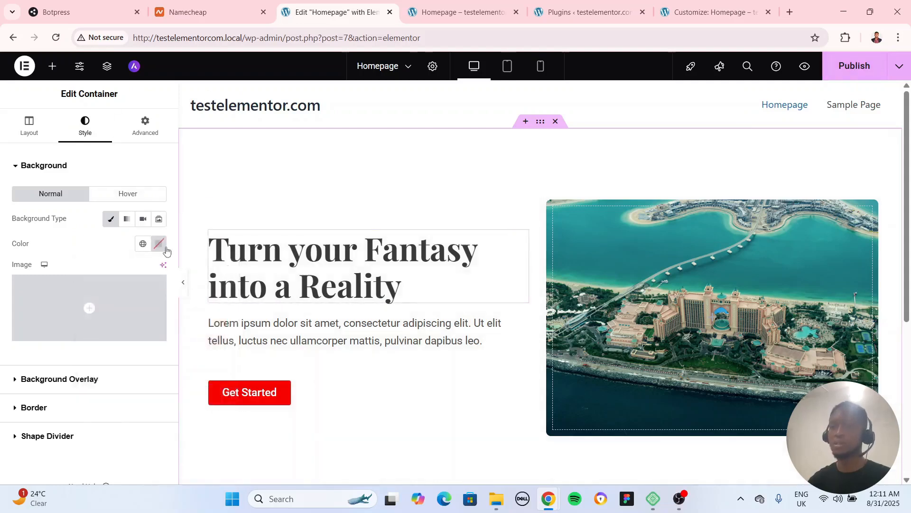
# Examine the hero section and the page down to the footer in the full-width preview
pyautogui.click(186, 284)
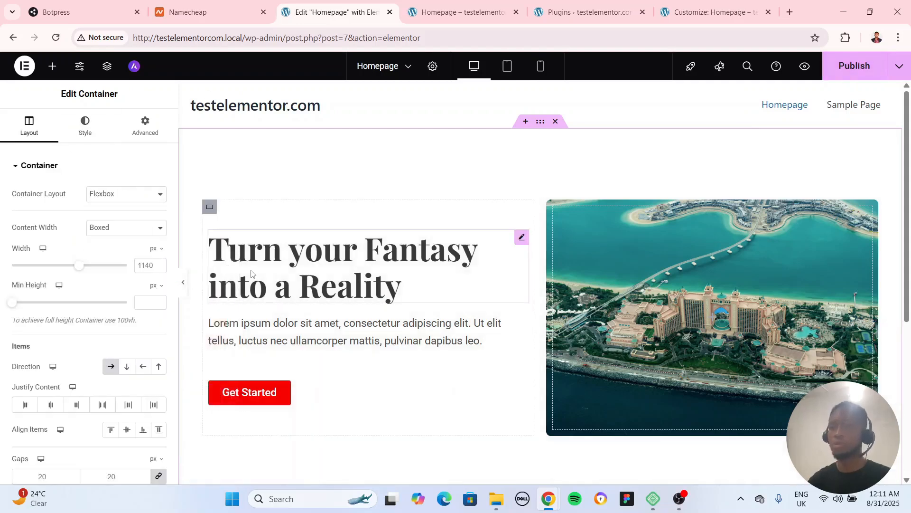
pyautogui.click(184, 287)
pyautogui.scroll(-2, 446, 294)
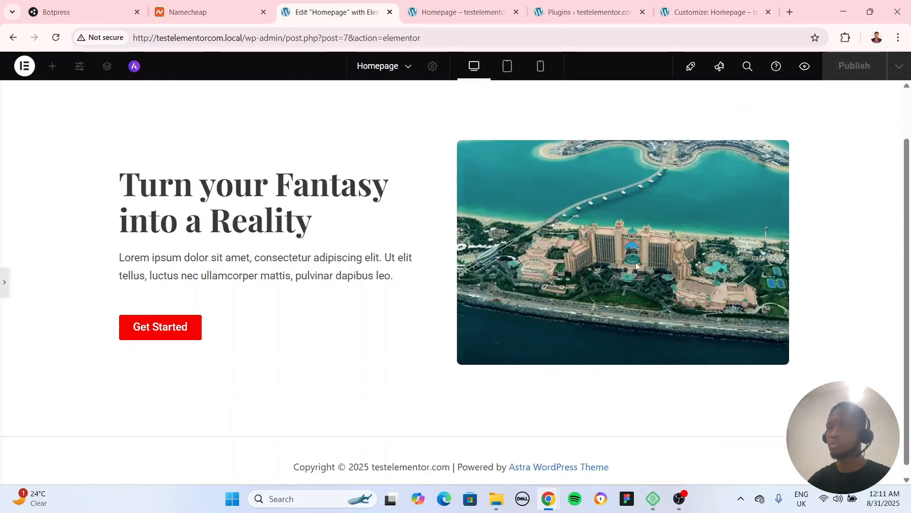
pyautogui.scroll(2, 448, 315)
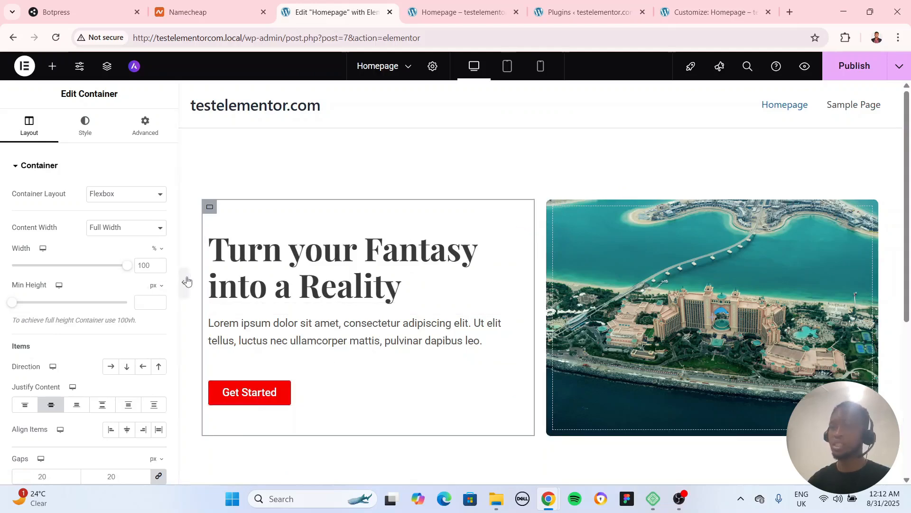
pyautogui.click(183, 282)
pyautogui.scroll(-2, 183, 286)
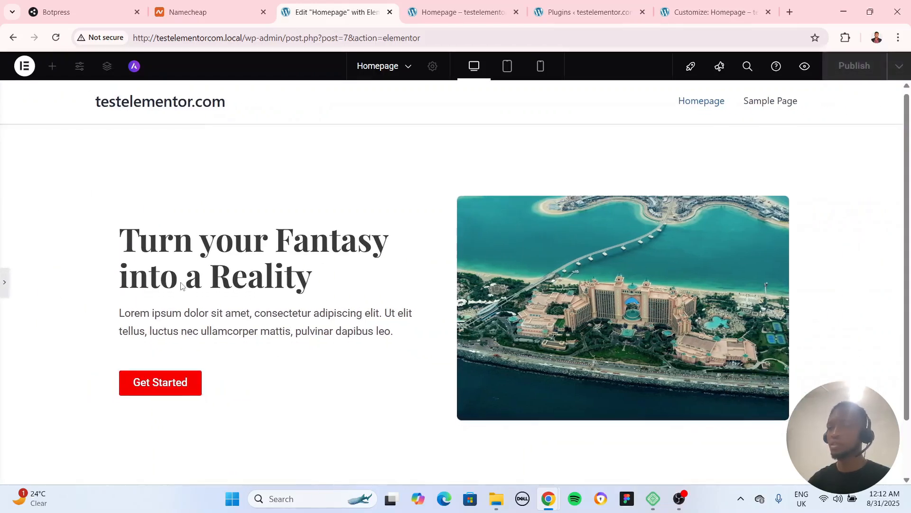
pyautogui.scroll(2, 182, 287)
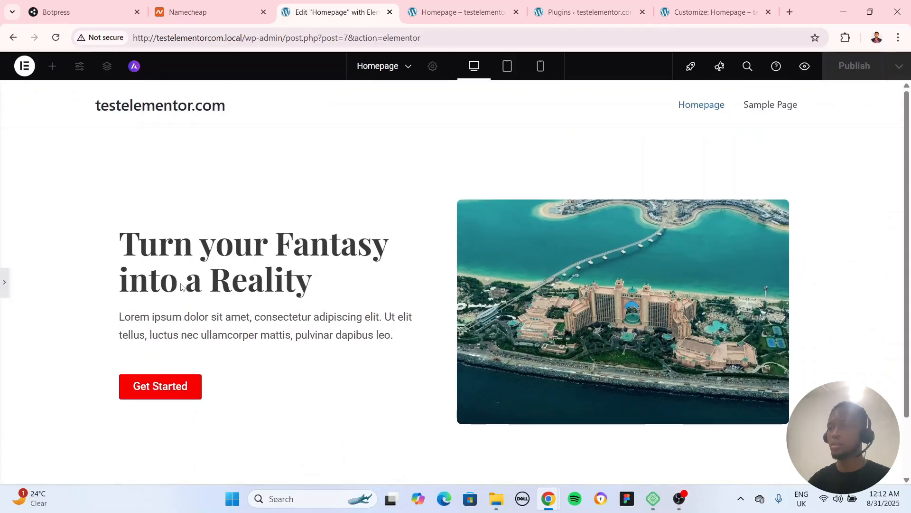
pyautogui.click(5, 281)
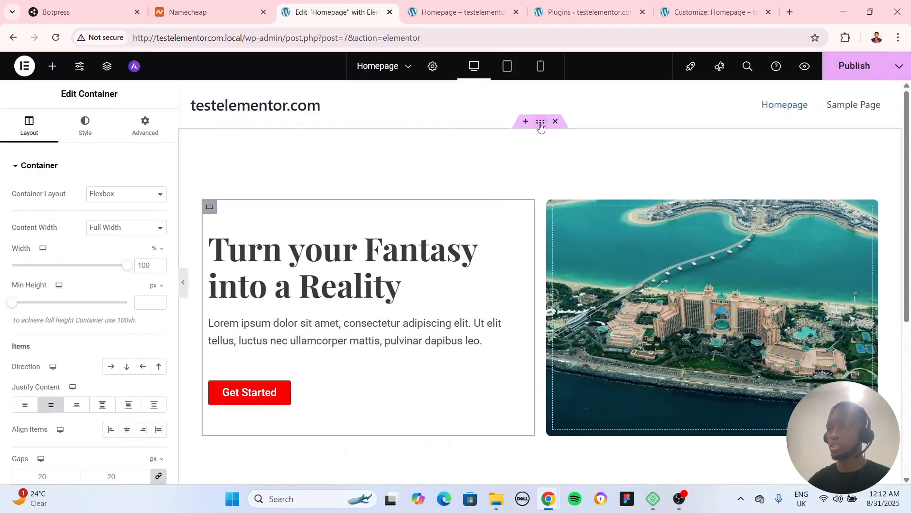
# Add a new flexbox container with the single row-direction structure below the hero section
pyautogui.click(525, 122)
pyautogui.click(514, 328)
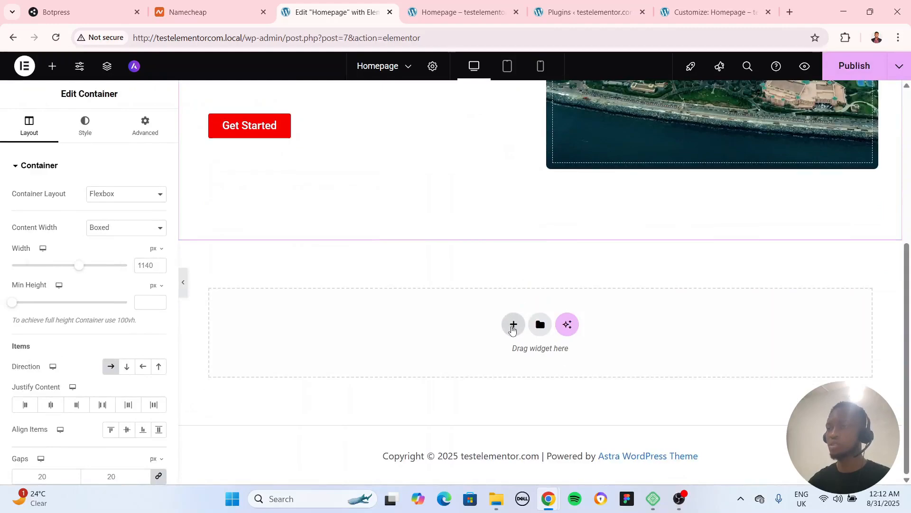
pyautogui.scroll(6, 532, 157)
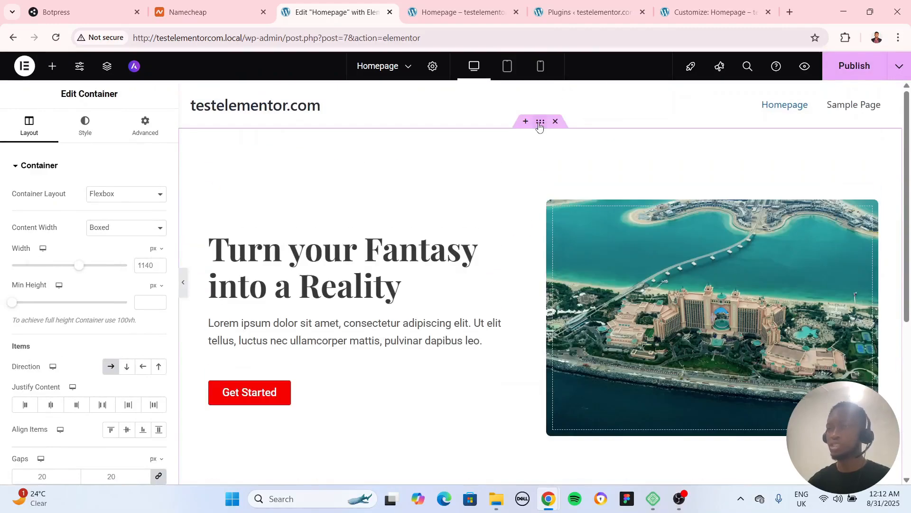
pyautogui.scroll(-5, 534, 197)
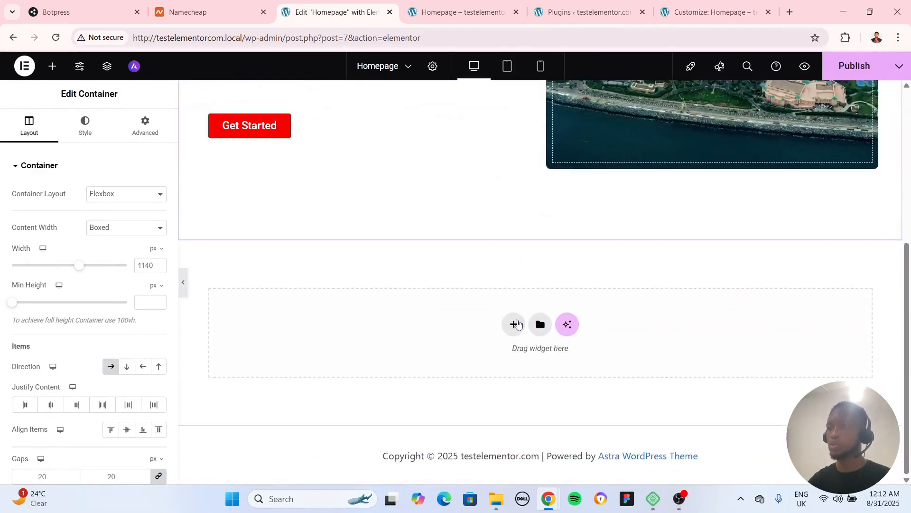
pyautogui.click(515, 325)
pyautogui.click(503, 369)
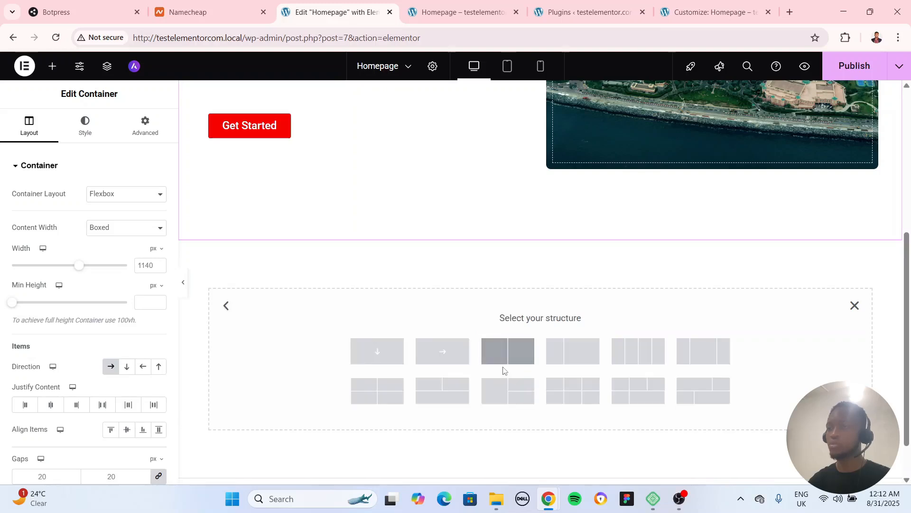
pyautogui.click(441, 351)
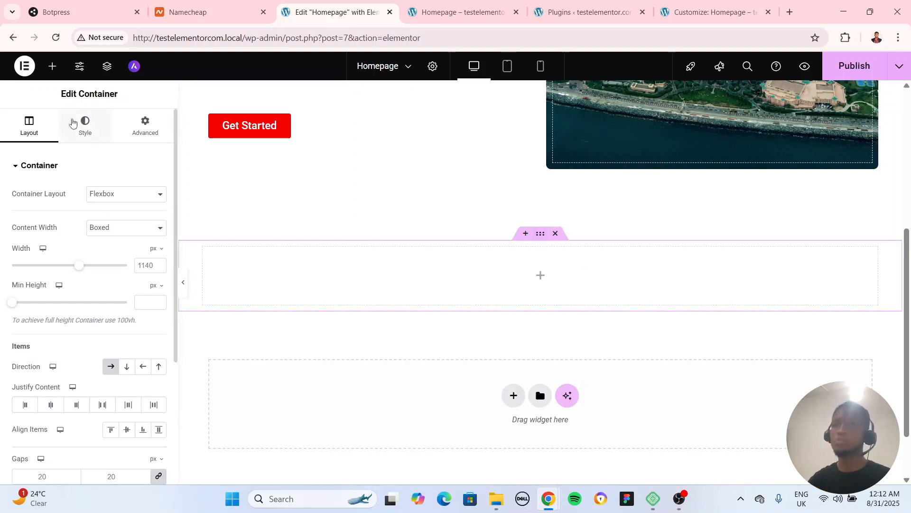
# Insert a Grid into the new container, set its rows to 1 and preview the page at full width
pyautogui.click(55, 71)
pyautogui.moveTo(130, 216); pyautogui.dragTo(340, 279)
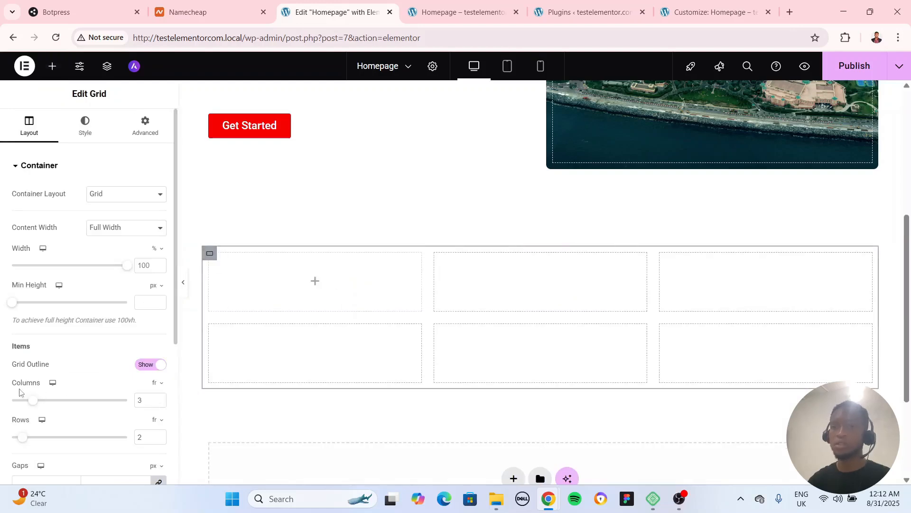
pyautogui.click(158, 440)
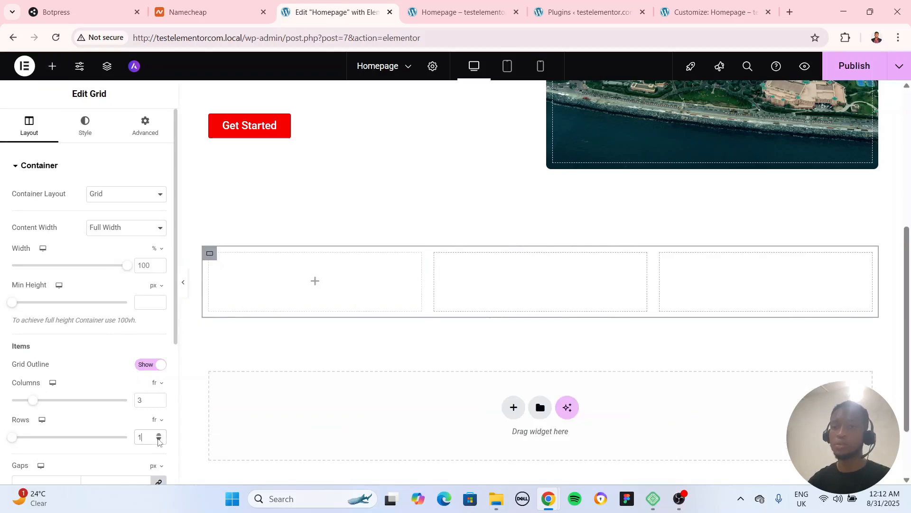
pyautogui.click(184, 284)
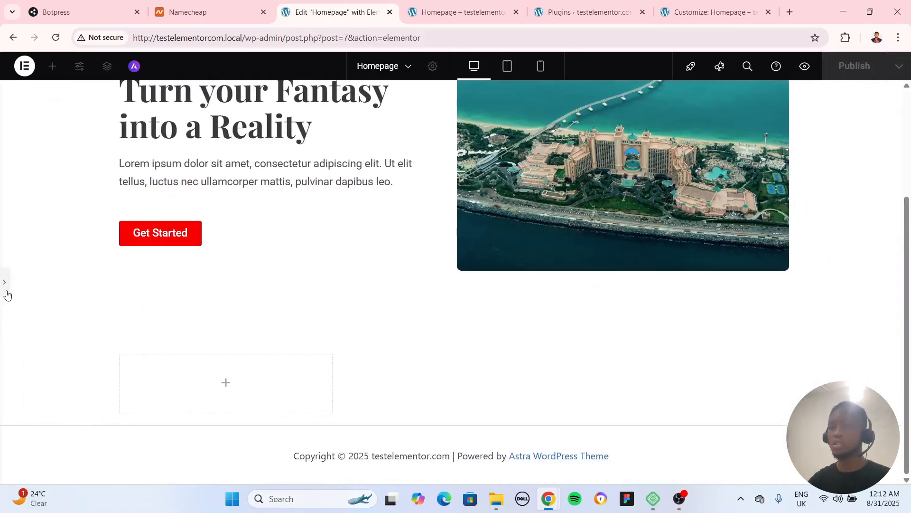
pyautogui.click(7, 294)
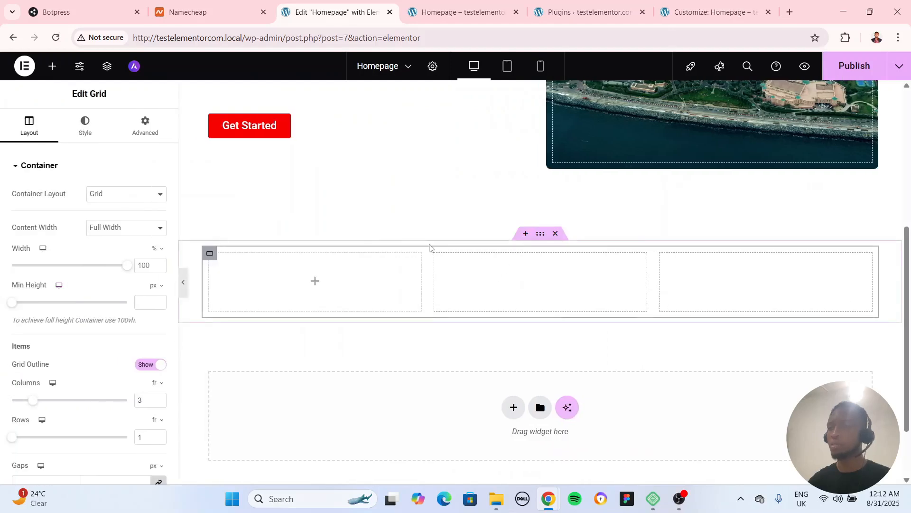
# Place a Container inside the first cell of the grid below the hero
pyautogui.click(192, 271)
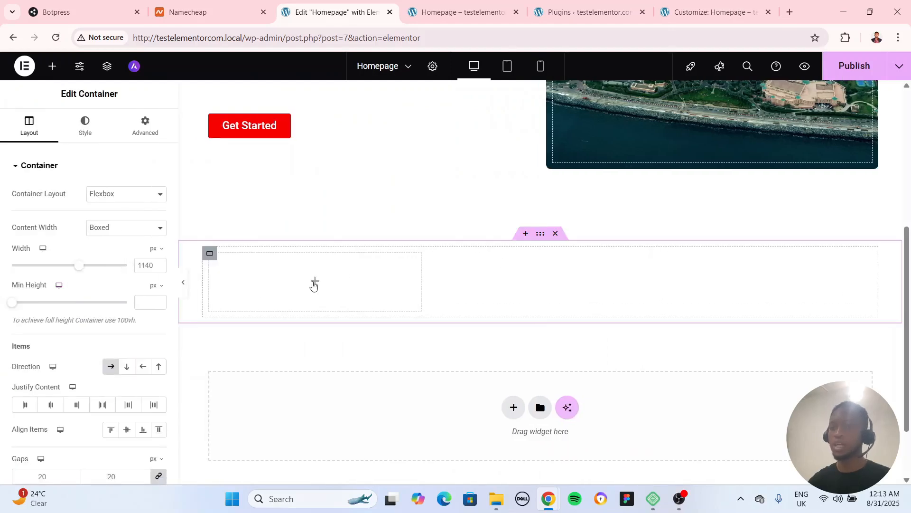
pyautogui.click(317, 286)
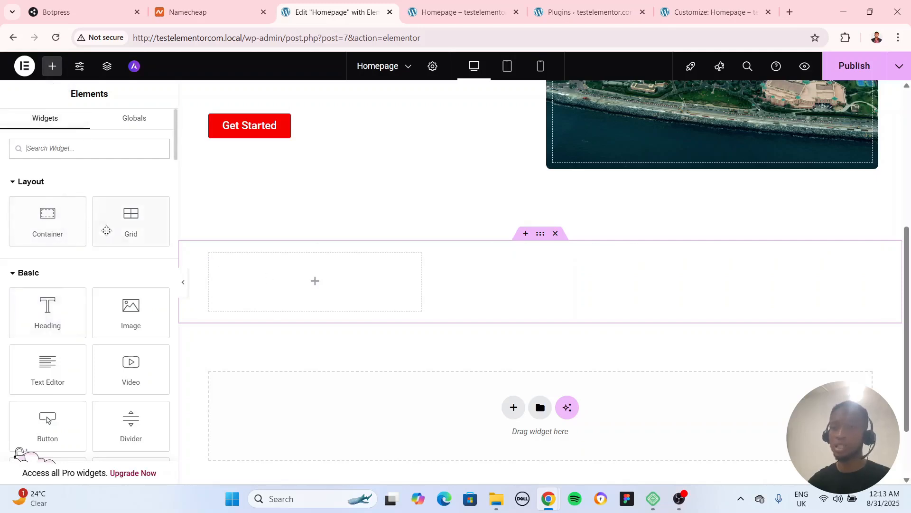
pyautogui.moveTo(48, 218); pyautogui.dragTo(313, 309)
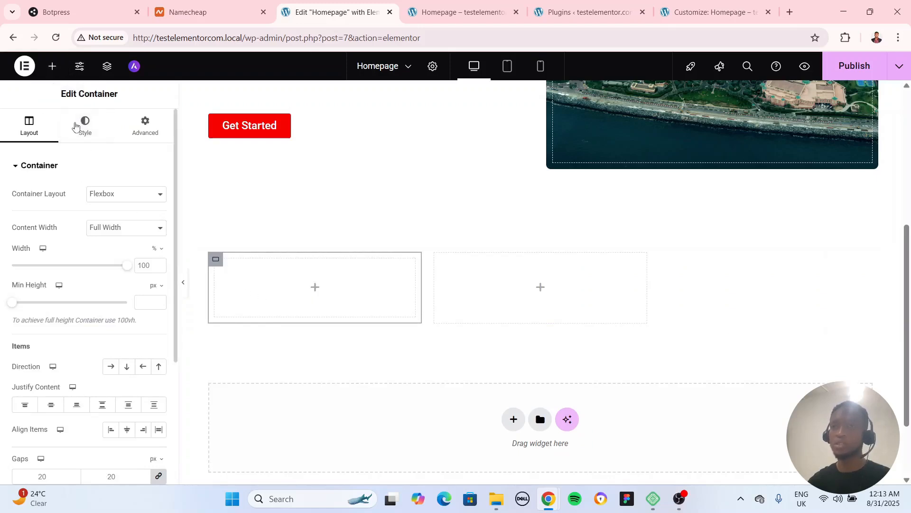
# Try to add a new Heading widget to the container in the first grid cell and undo it
pyautogui.click(52, 66)
pyautogui.moveTo(48, 314); pyautogui.dragTo(310, 288)
pyautogui.hotkey('ctrl', 'z')
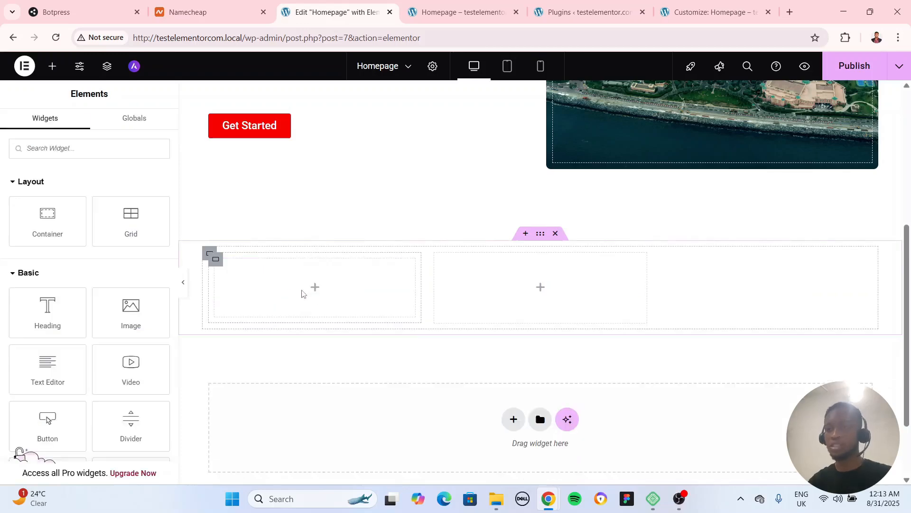
# Copy the hero heading and paste it into the container in the first grid cell
pyautogui.scroll(5, 419, 319)
pyautogui.click(522, 241)
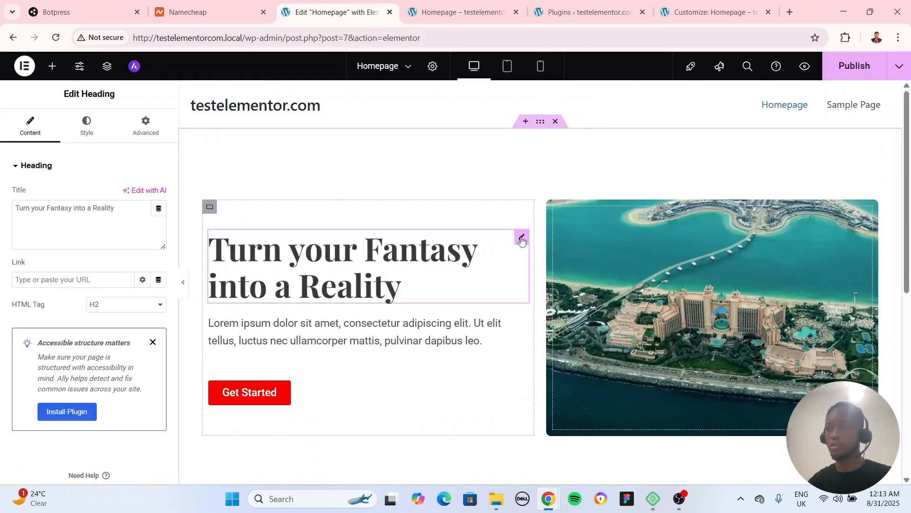
pyautogui.rightClick(522, 241)
pyautogui.click(547, 264)
pyautogui.scroll(-4, 390, 284)
pyautogui.scroll(-1, 390, 283)
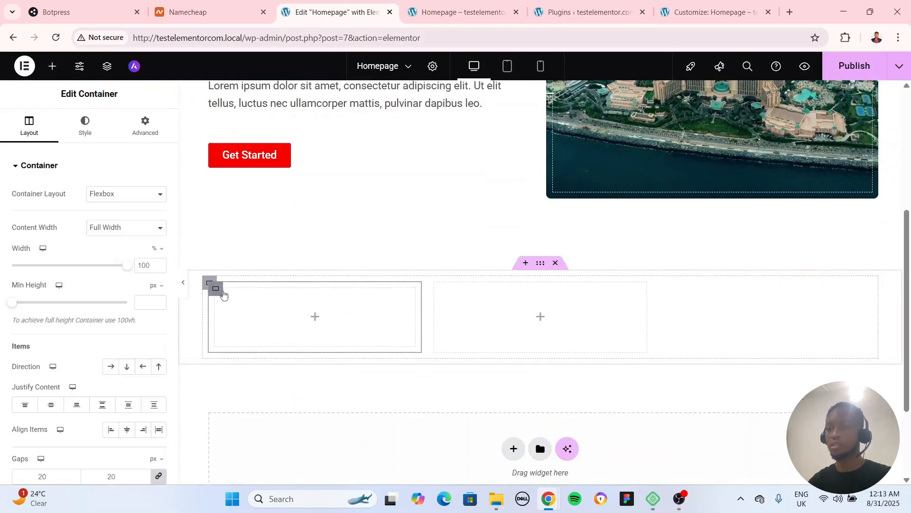
pyautogui.rightClick(216, 297)
pyautogui.click(261, 265)
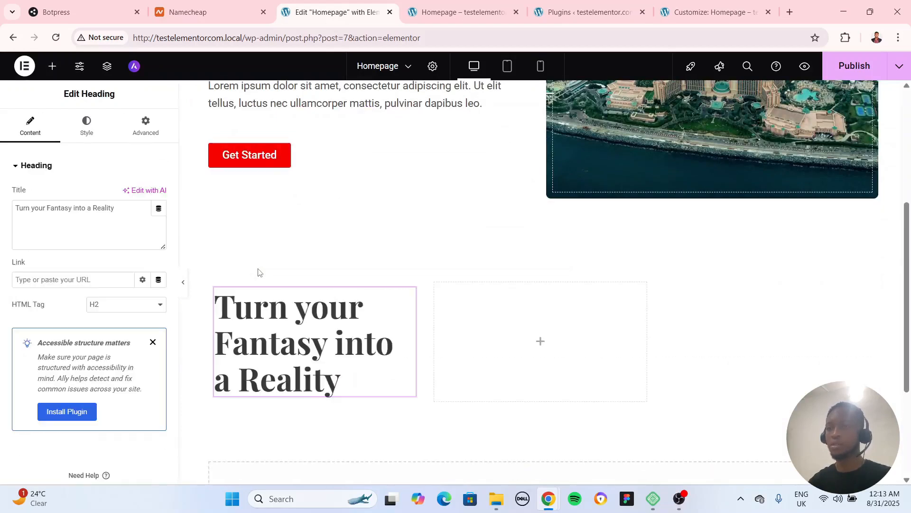
# Set the typography size of the pasted heading in the first grid cell to 24 px
pyautogui.click(86, 124)
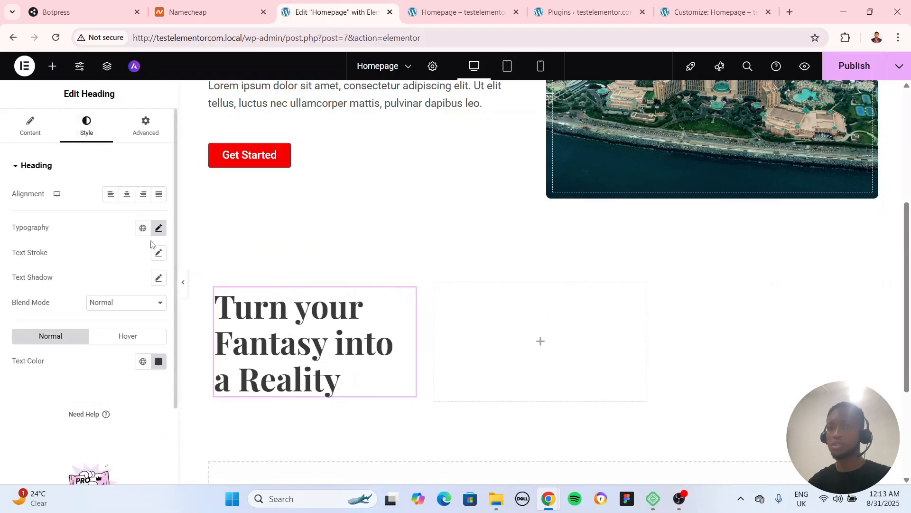
pyautogui.click(159, 227)
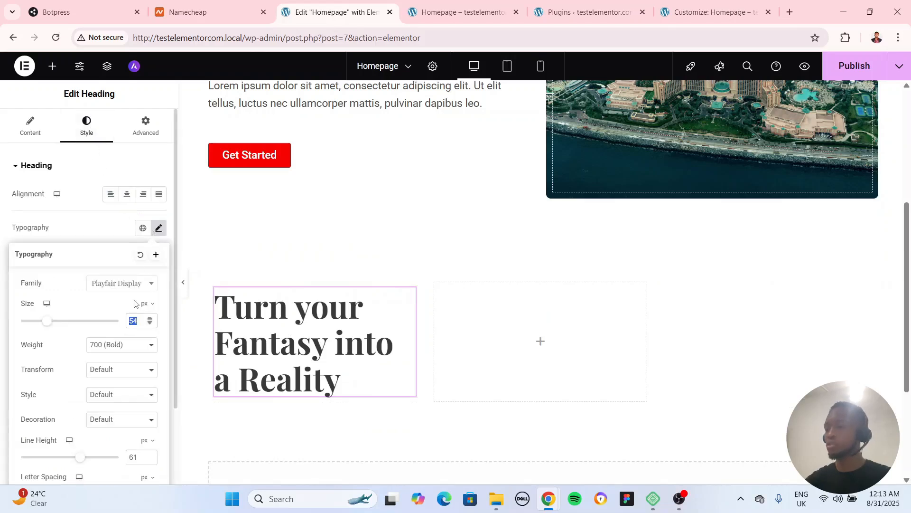
pyautogui.write('24')
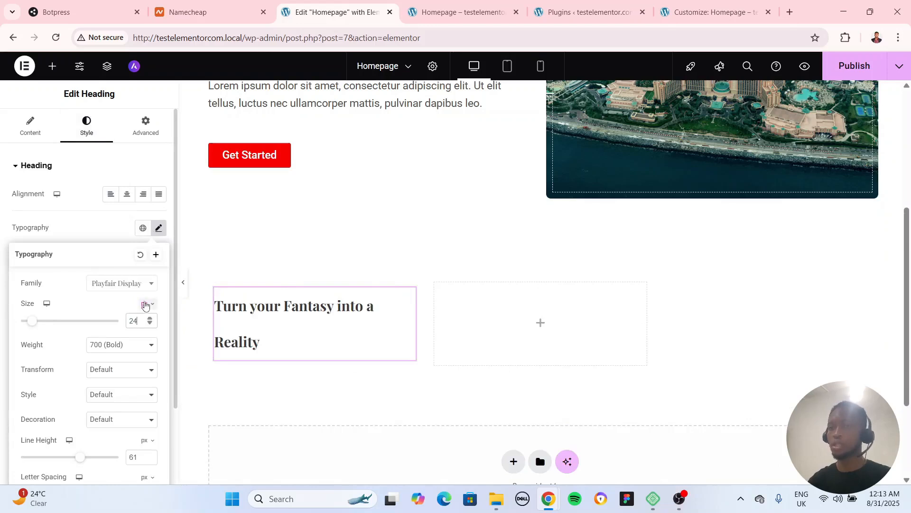
pyautogui.write('32')
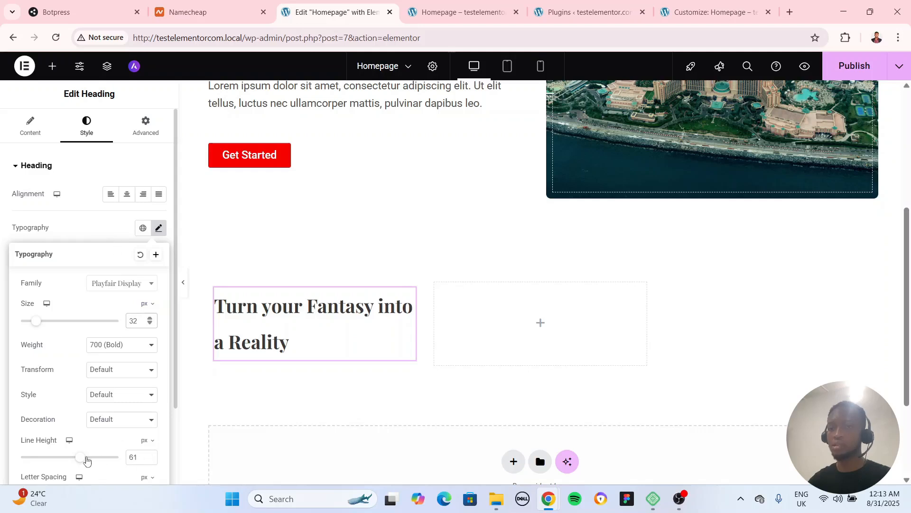
# Set the first grid cell's heading to 28 px with a 40 px line height and center alignment
pyautogui.moveTo(86, 461); pyautogui.dragTo(58, 463)
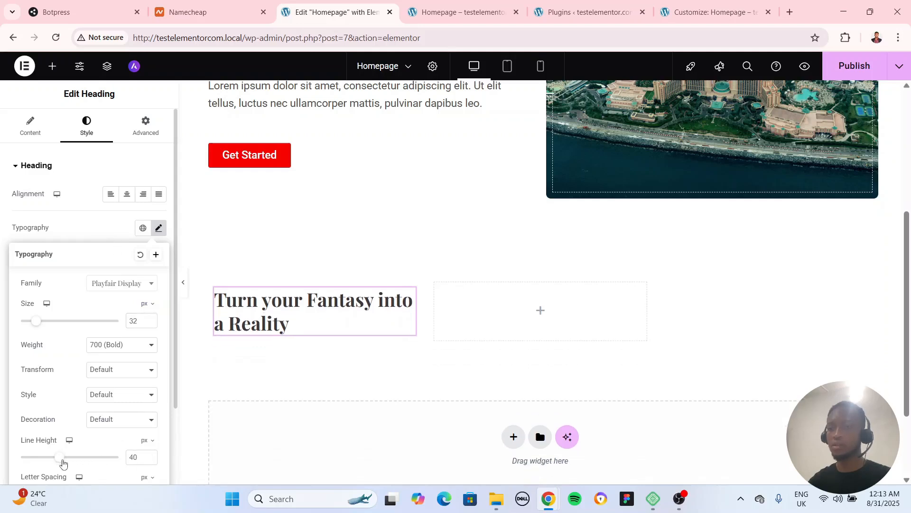
pyautogui.write('28')
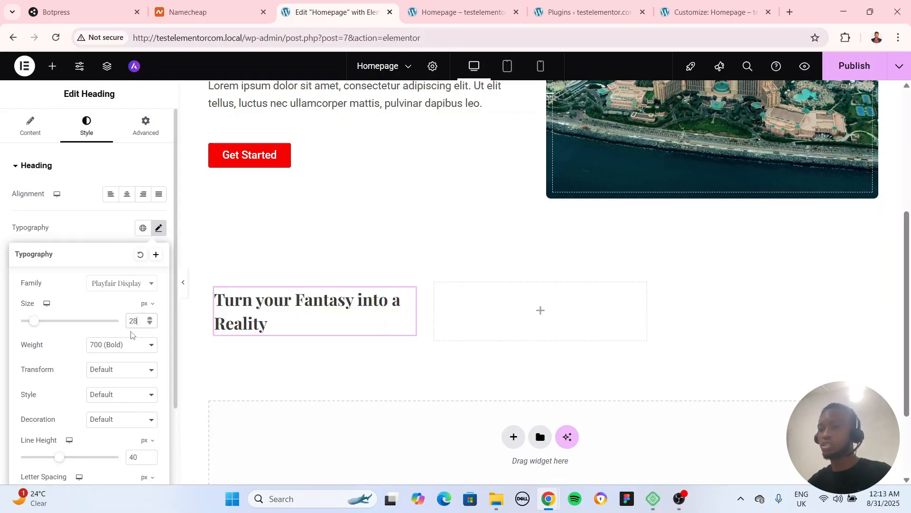
pyautogui.click(98, 223)
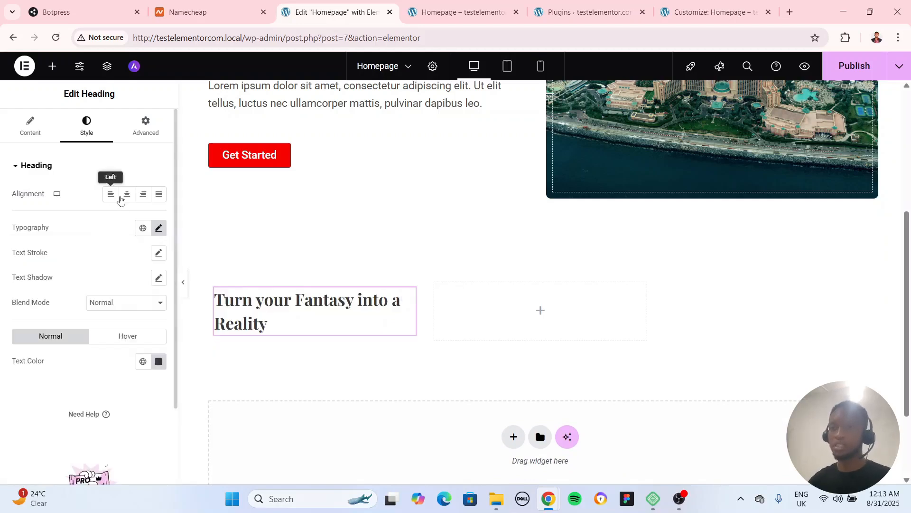
pyautogui.click(126, 194)
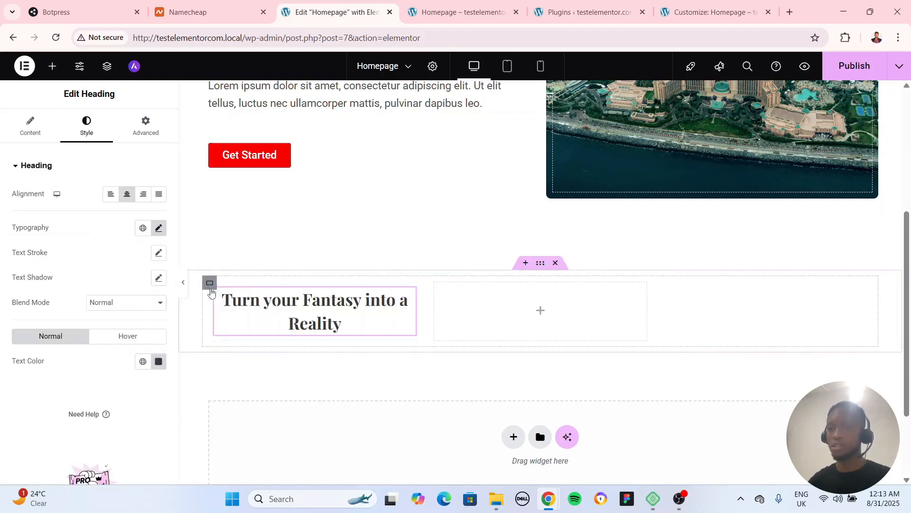
# Give the container in the first grid cell a classic background in blue, #0040B1
pyautogui.click(210, 283)
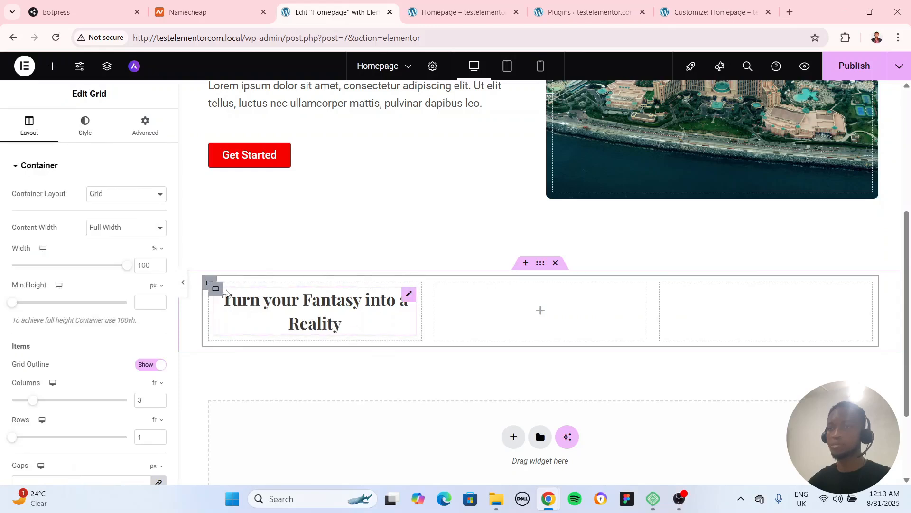
pyautogui.click(216, 289)
pyautogui.click(119, 131)
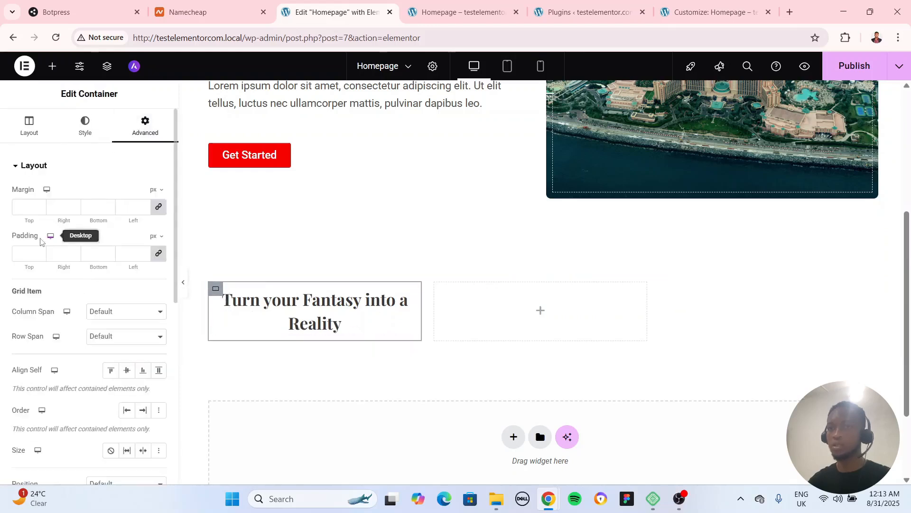
pyautogui.click(95, 126)
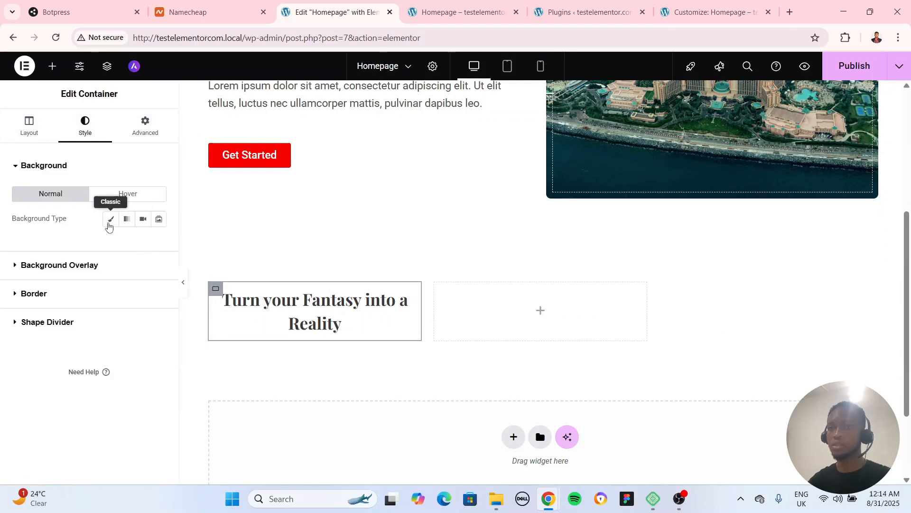
pyautogui.click(111, 219)
pyautogui.click(159, 244)
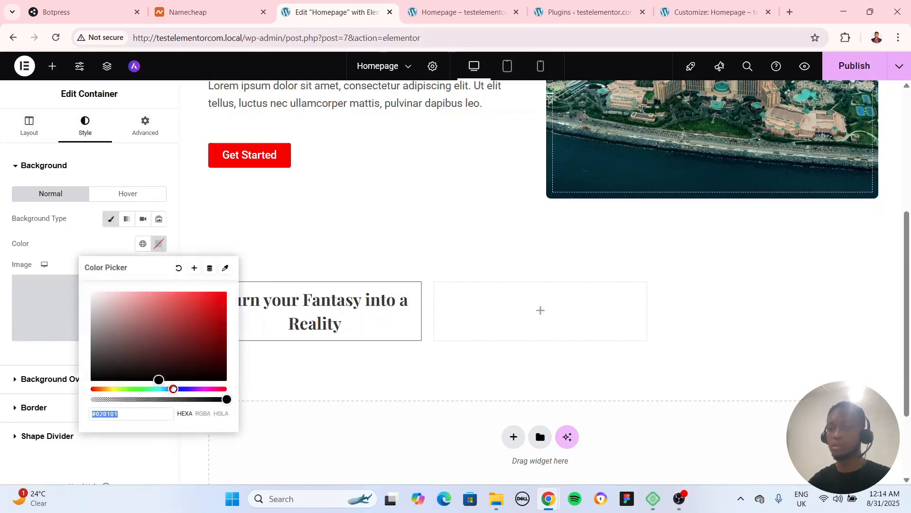
pyautogui.click(173, 388)
pyautogui.moveTo(197, 342); pyautogui.dragTo(248, 313)
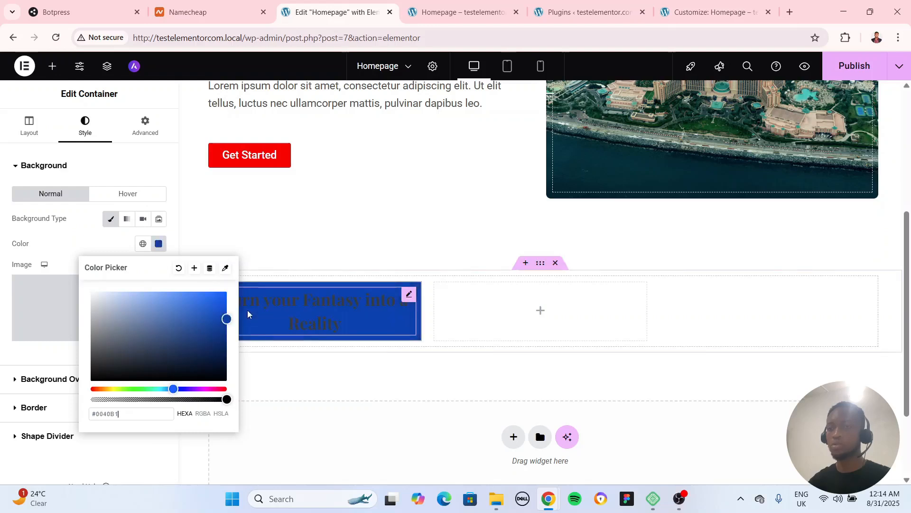
# Change the text color of the heading in the first grid cell to white, #FFFFFF
pyautogui.click(363, 294)
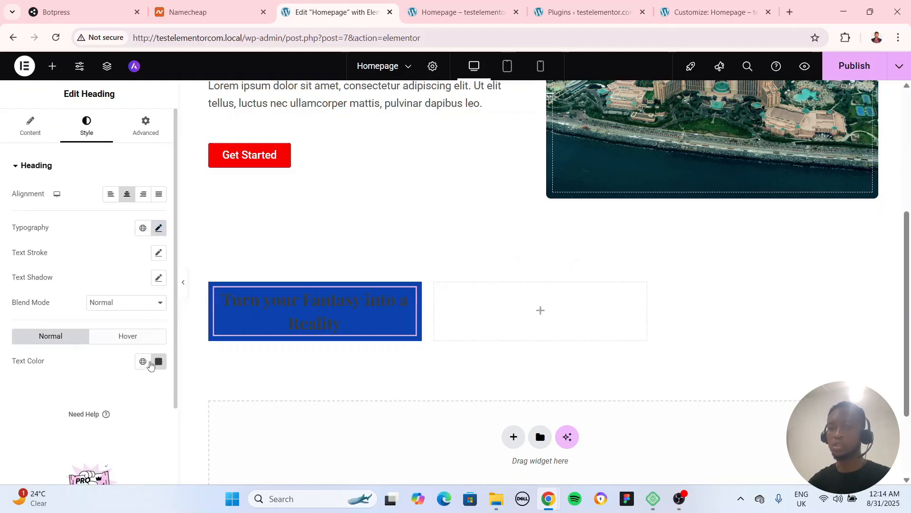
pyautogui.click(159, 361)
pyautogui.moveTo(107, 244); pyautogui.dragTo(92, 209)
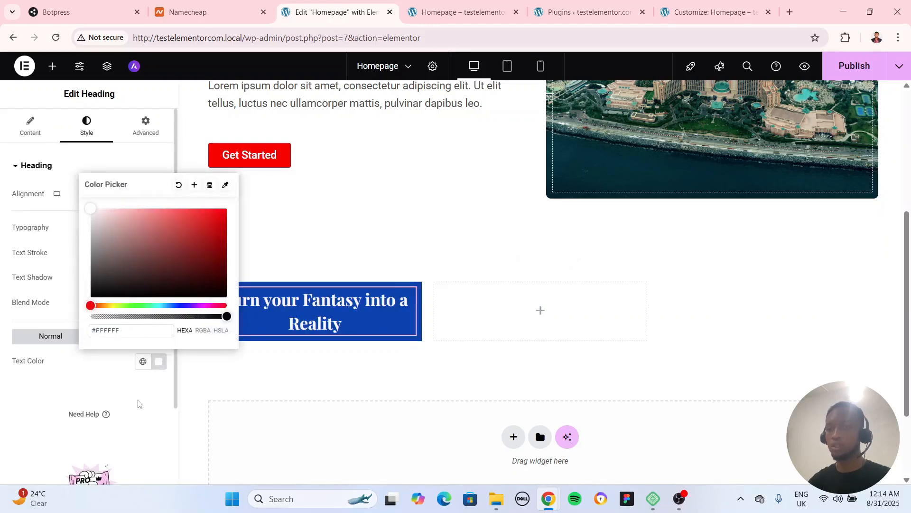
pyautogui.click(140, 403)
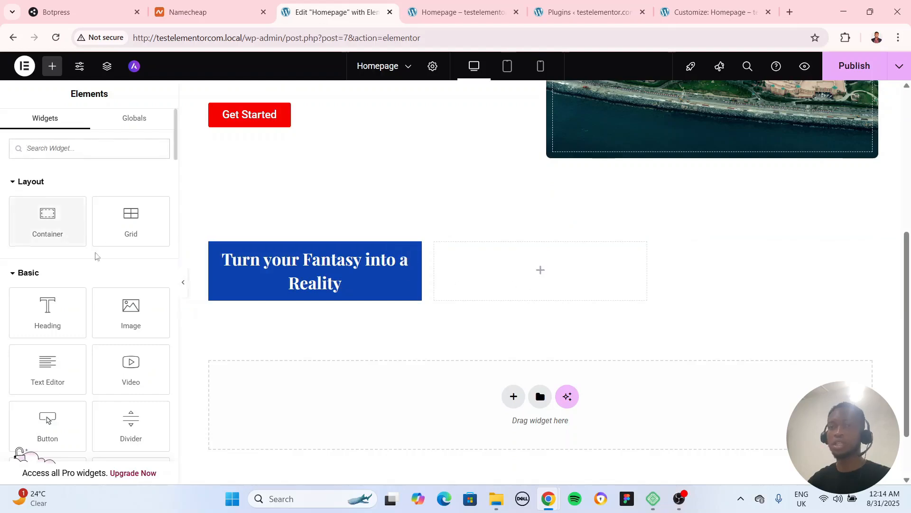
# Add an Image widget to the second grid cell and copy the first cell's blue container into the third cell
pyautogui.moveTo(131, 311); pyautogui.dragTo(542, 284)
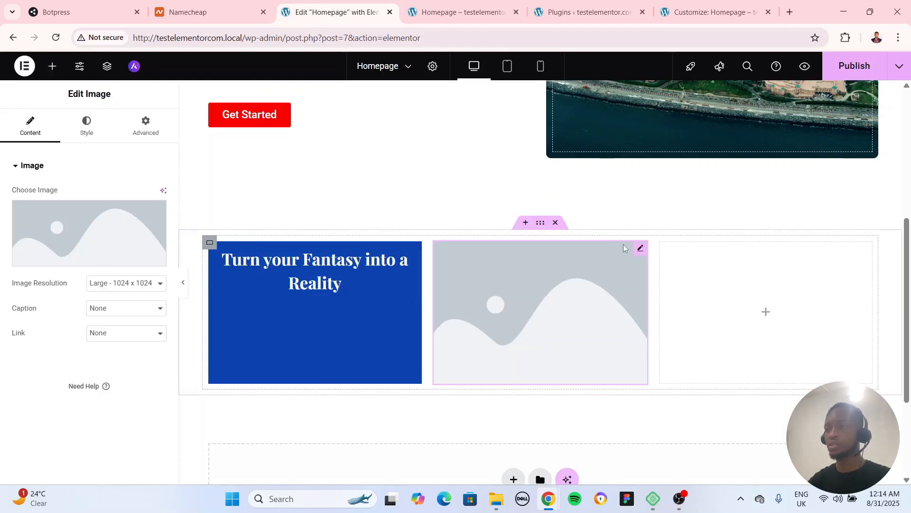
pyautogui.click(212, 245)
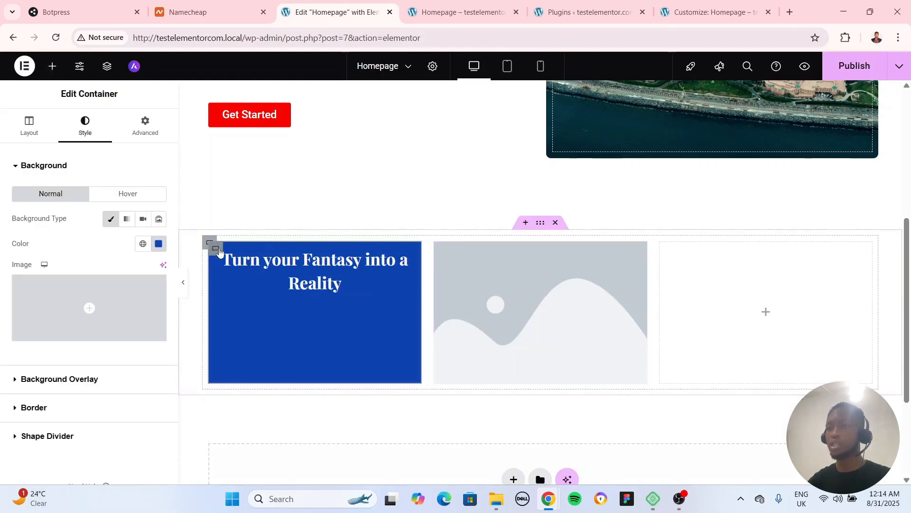
pyautogui.rightClick(220, 256)
pyautogui.click(251, 244)
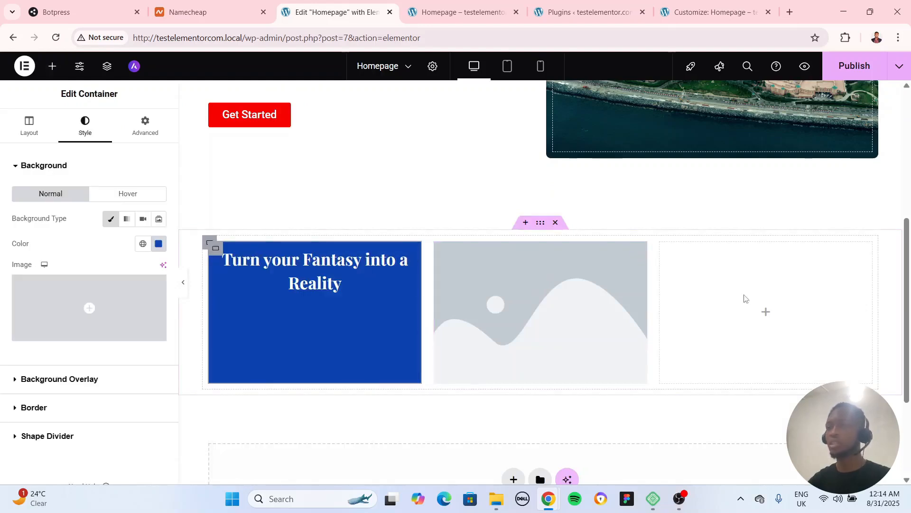
pyautogui.rightClick(723, 285)
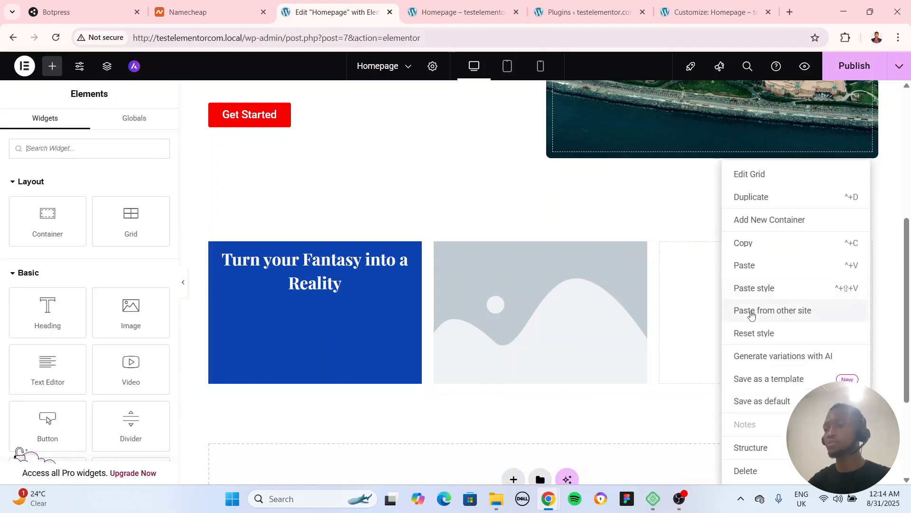
pyautogui.click(749, 270)
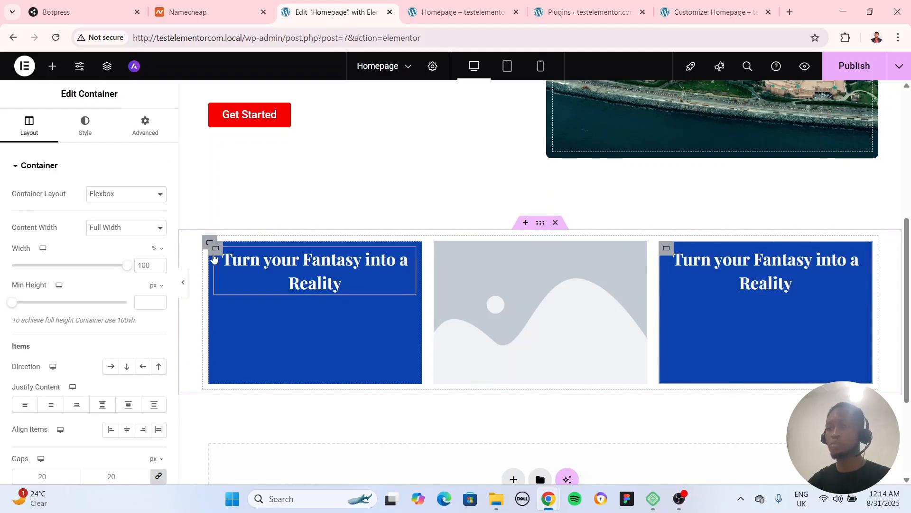
# Set Justify Content to center for the blue containers in the first and third grid cells
pyautogui.click(215, 251)
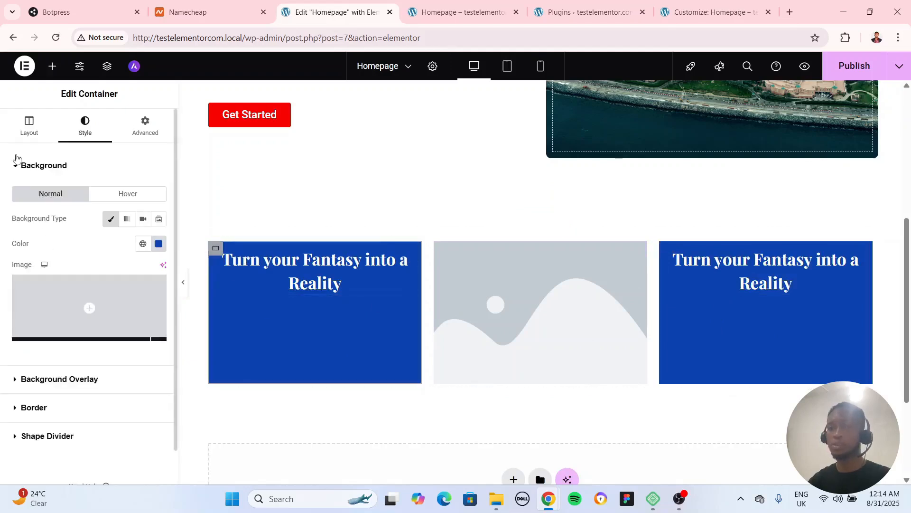
pyautogui.click(29, 126)
pyautogui.scroll(-2, 85, 353)
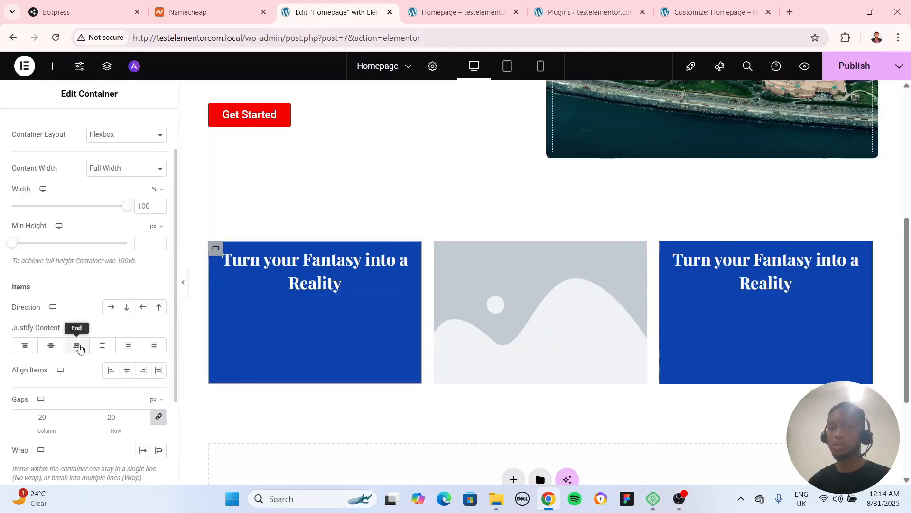
pyautogui.click(51, 343)
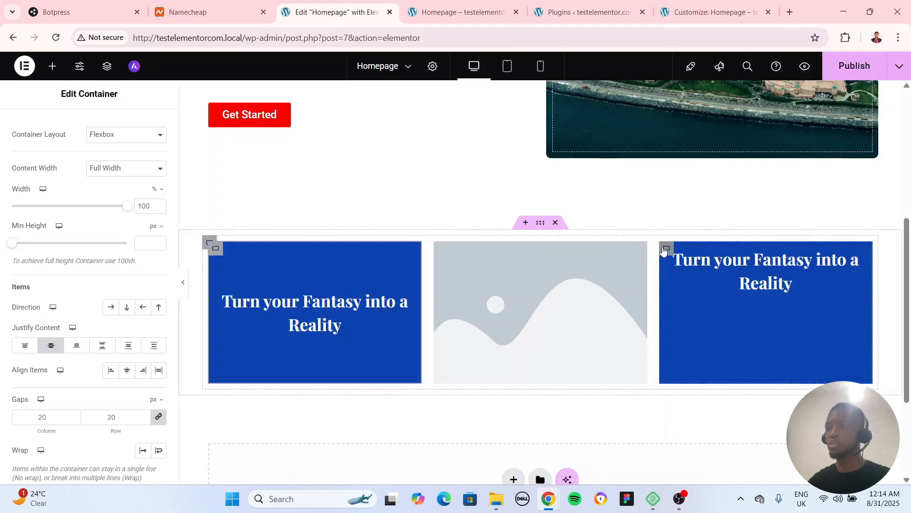
pyautogui.click(666, 249)
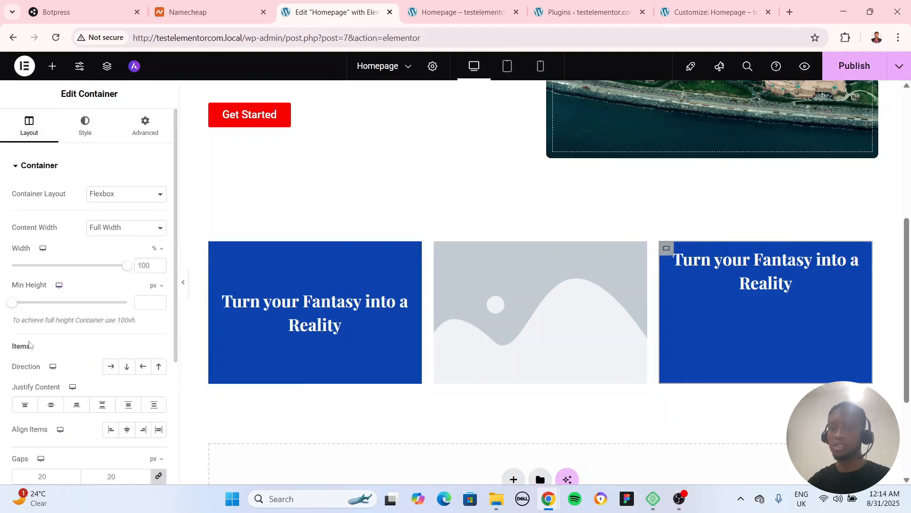
pyautogui.click(51, 405)
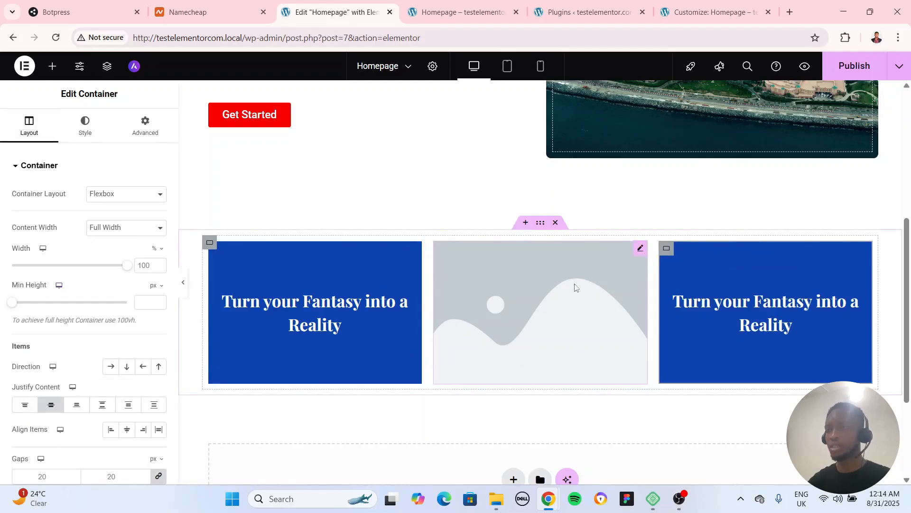
# Search Instant Images for "tourists" and insert the photo of a couple with red luggage by the sea into the middle cell's image widget
pyautogui.click(641, 249)
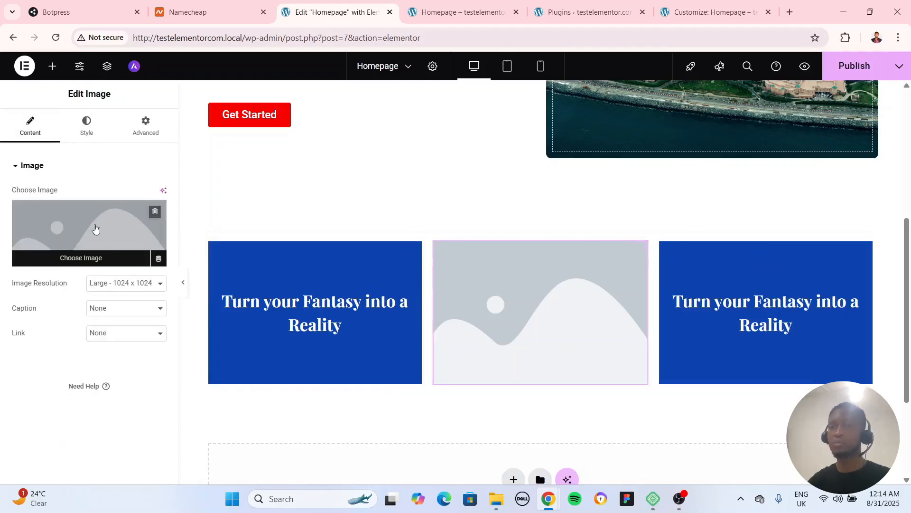
pyautogui.click(95, 230)
pyautogui.click(290, 111)
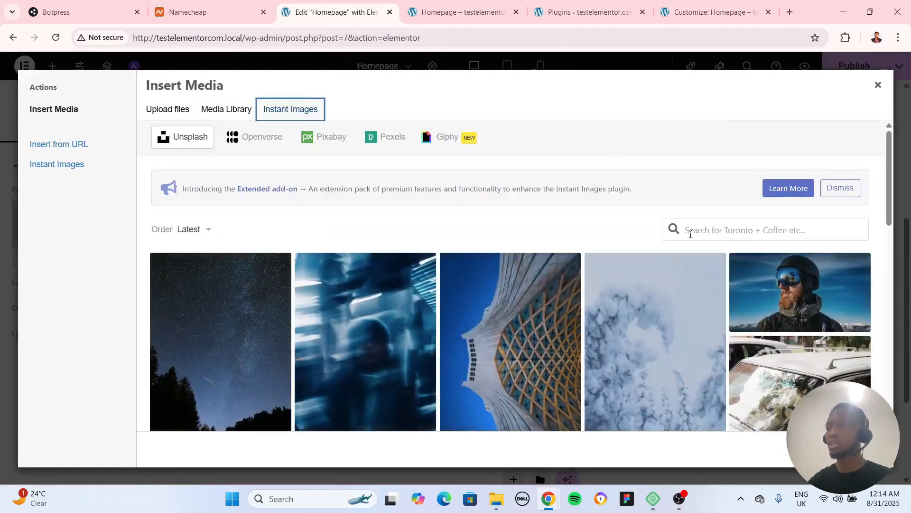
pyautogui.click(702, 227)
pyautogui.write('toru')
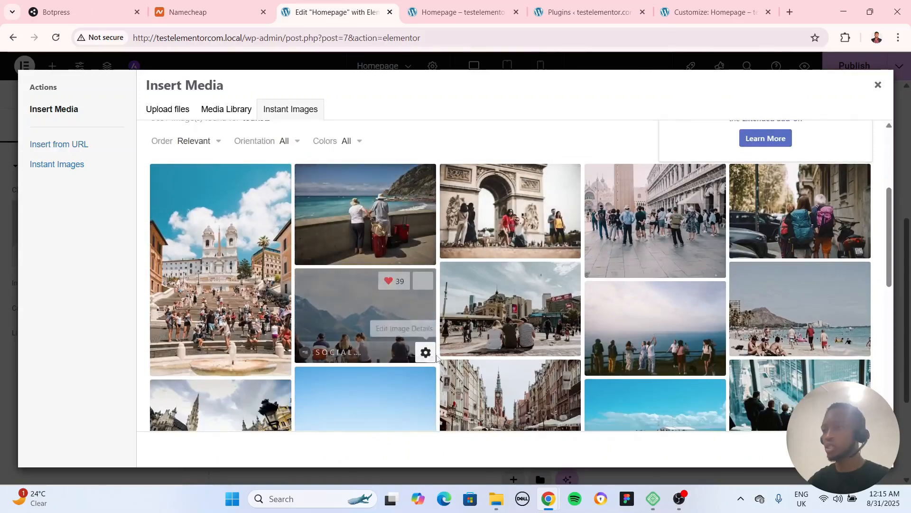
pyautogui.click(341, 226)
pyautogui.scroll(-5, 376, 299)
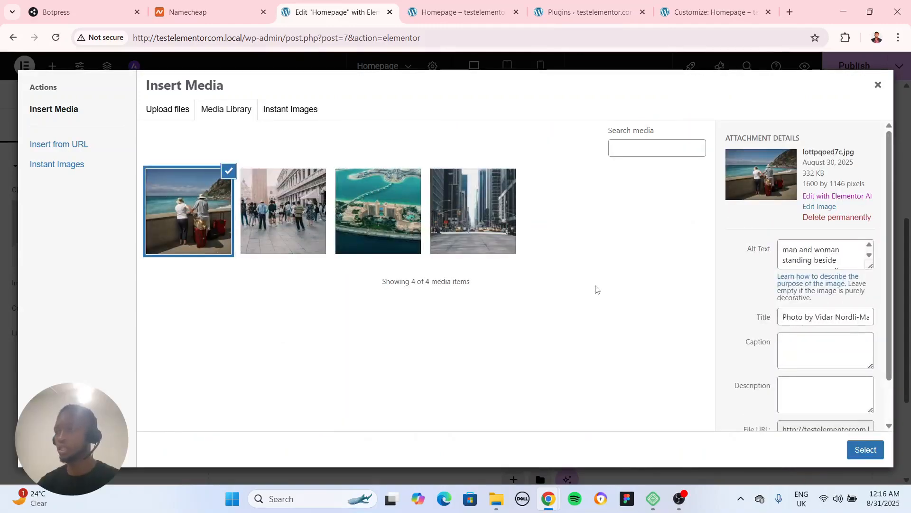
pyautogui.click(864, 451)
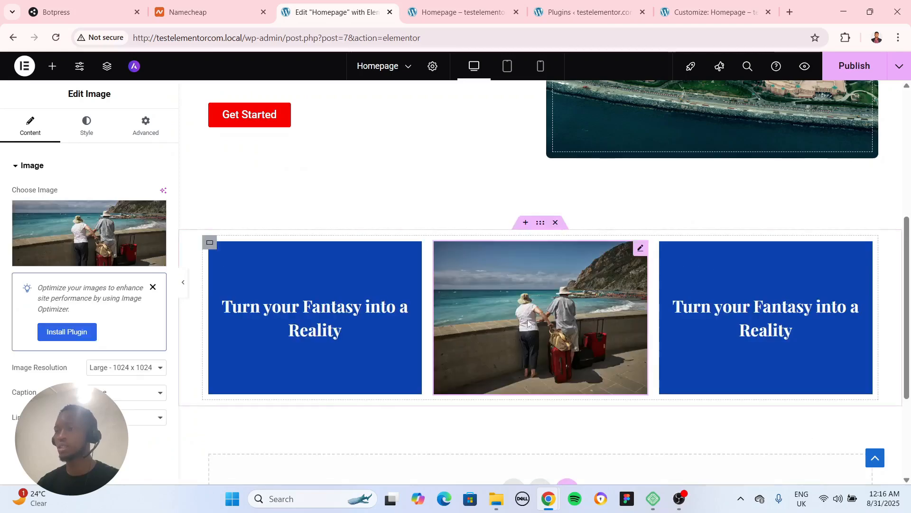
# Review the hero and the three-cell grid section with the editing panel collapsed, then restore the panel
pyautogui.scroll(-1, 192, 286)
pyautogui.click(183, 282)
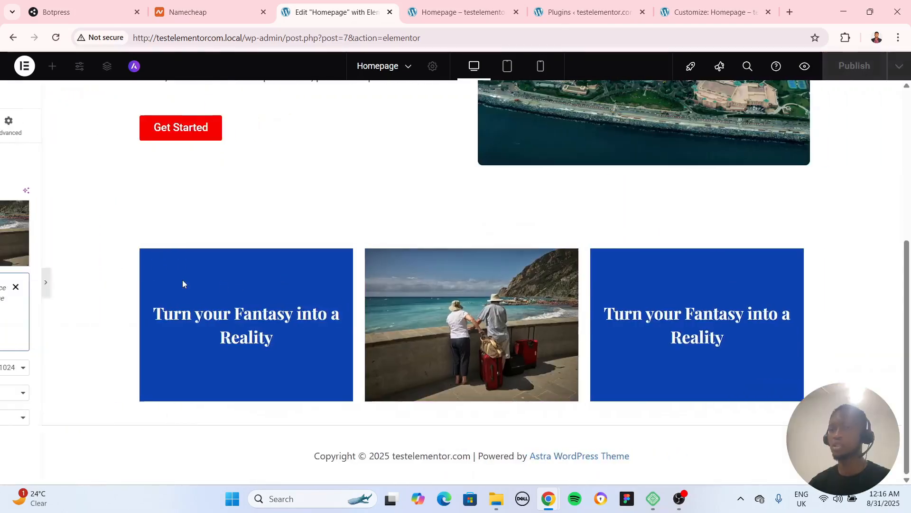
pyautogui.scroll(5, 193, 283)
pyautogui.scroll(-5, 194, 285)
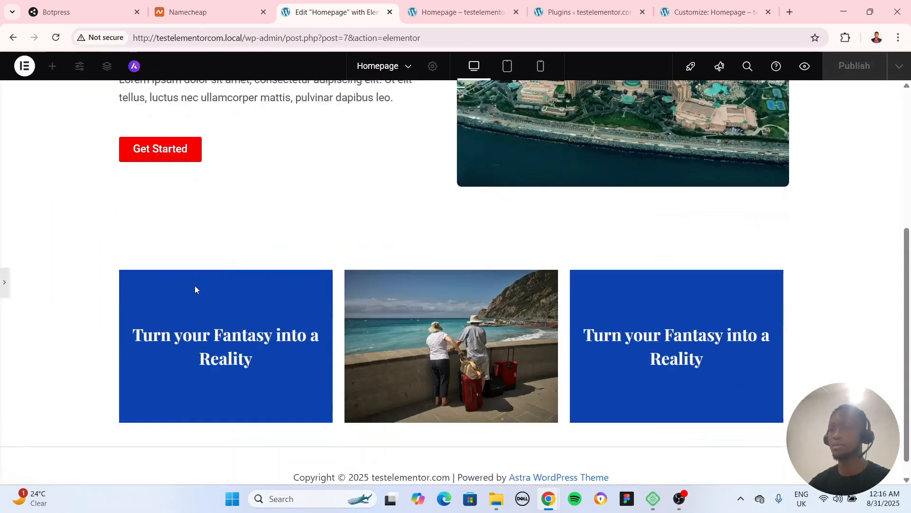
pyautogui.scroll(5, 194, 286)
pyautogui.scroll(-5, 195, 286)
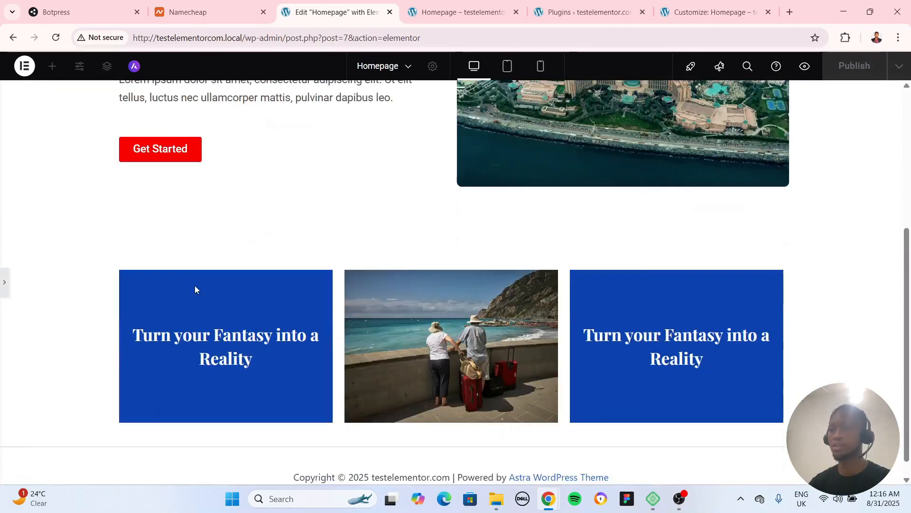
pyautogui.click(4, 285)
# Change the background color of the container in the third grid cell to red, #B11000
pyautogui.click(410, 337)
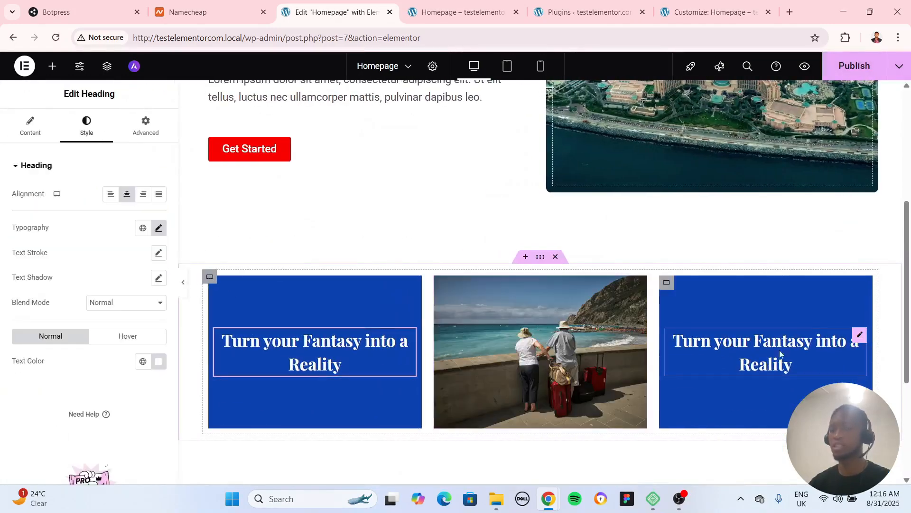
pyautogui.click(667, 282)
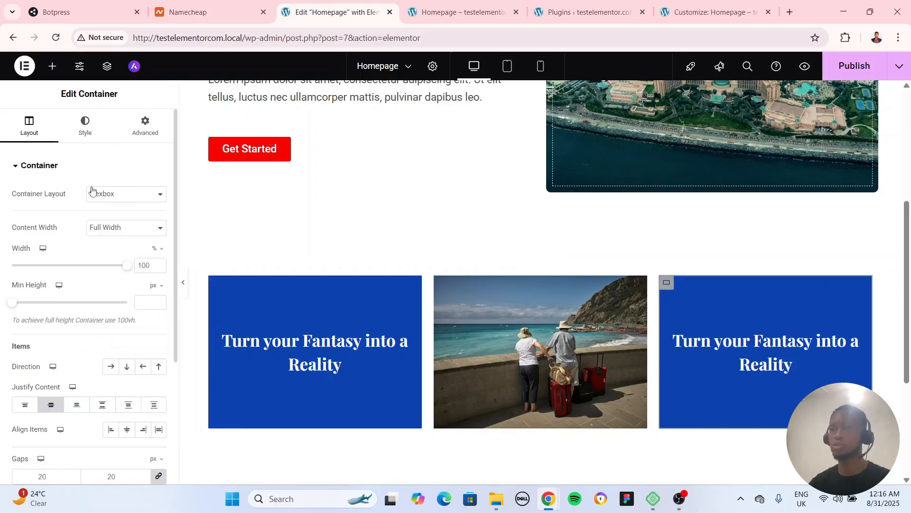
pyautogui.click(85, 126)
pyautogui.click(159, 243)
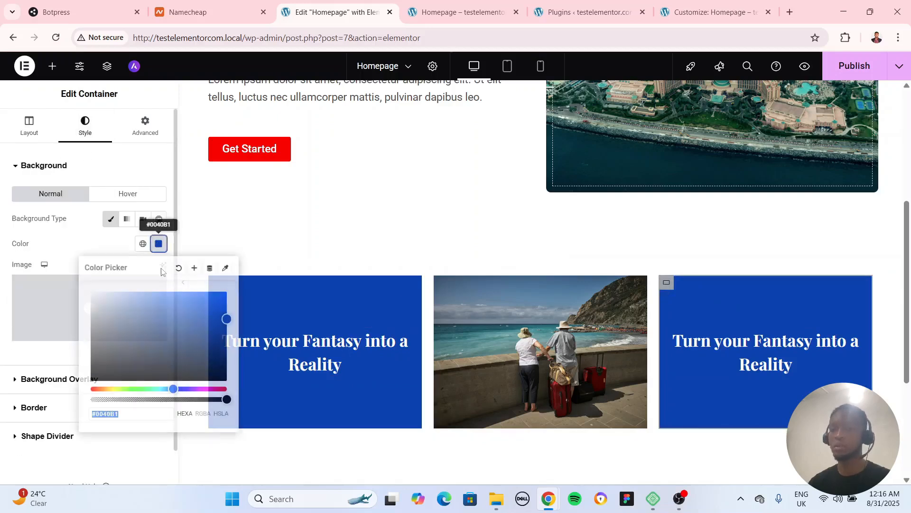
pyautogui.click(93, 388)
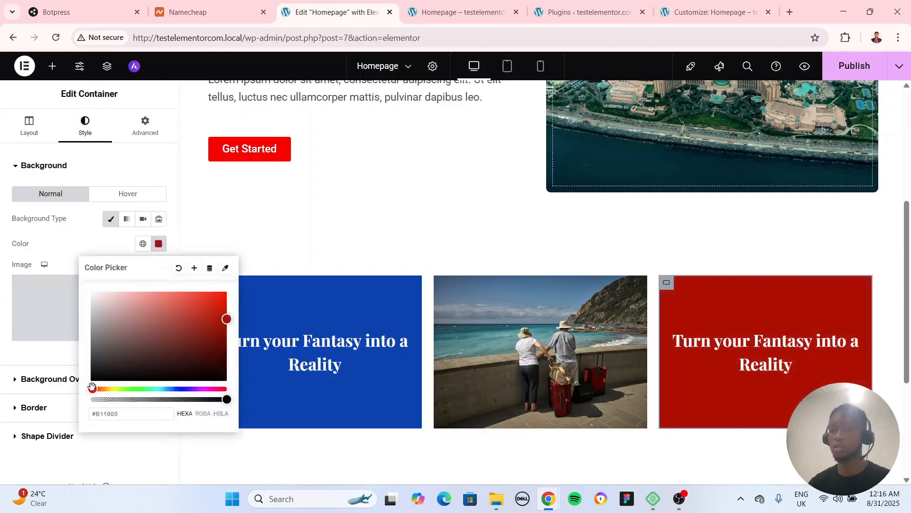
# Change the background color of the container in the third grid cell to yellow, #FCCF00
pyautogui.moveTo(93, 388); pyautogui.dragTo(96, 389)
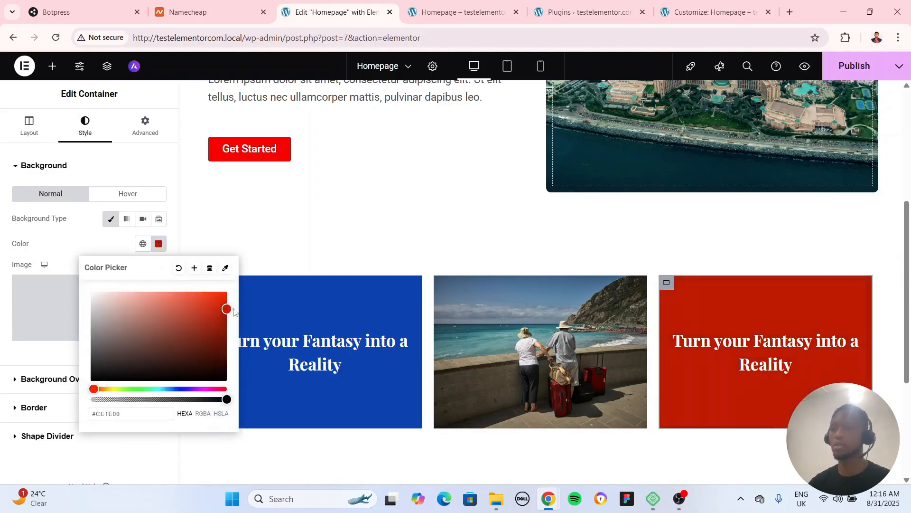
pyautogui.click(110, 388)
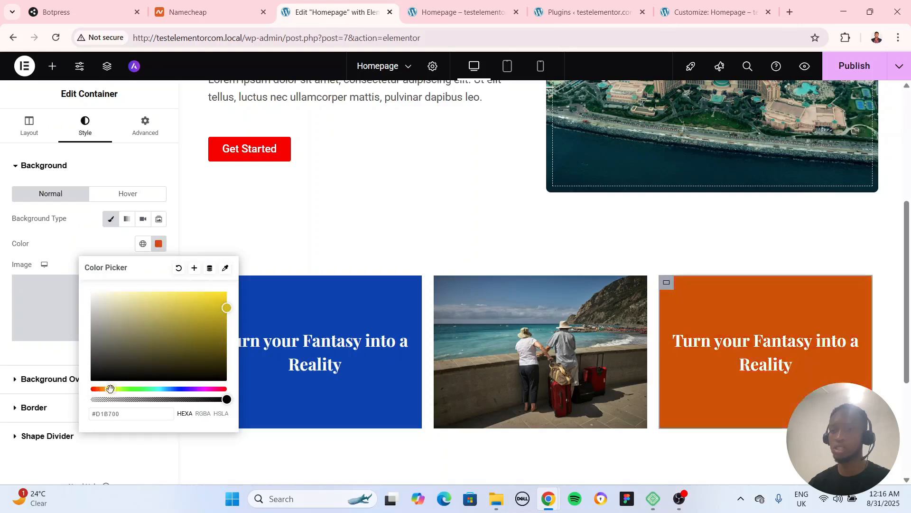
pyautogui.moveTo(110, 389); pyautogui.dragTo(112, 389)
pyautogui.click(229, 293)
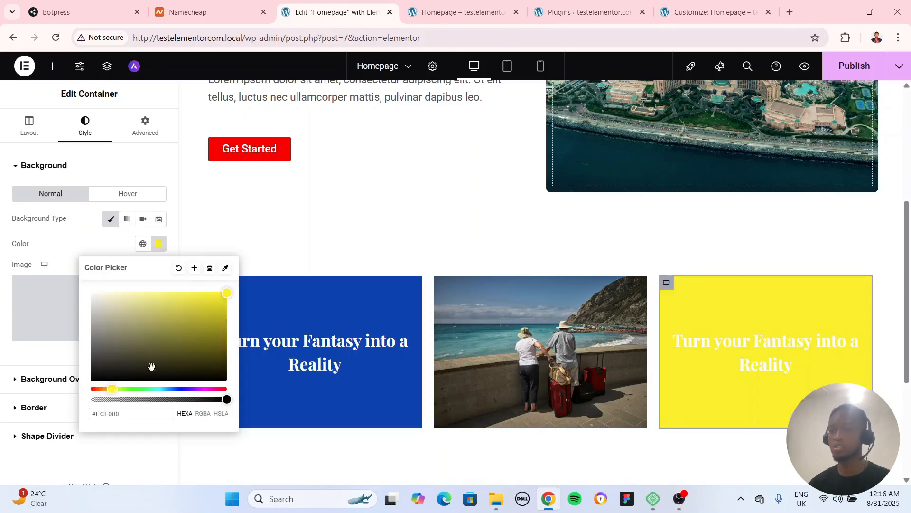
pyautogui.click(110, 389)
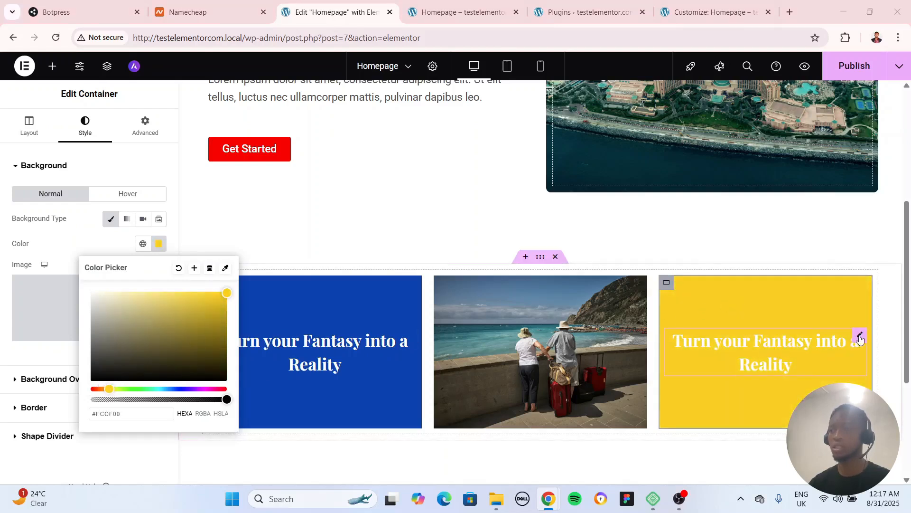
# Set the text color of the heading in the yellow container to dark gray, #232323
pyautogui.click(860, 337)
pyautogui.click(86, 125)
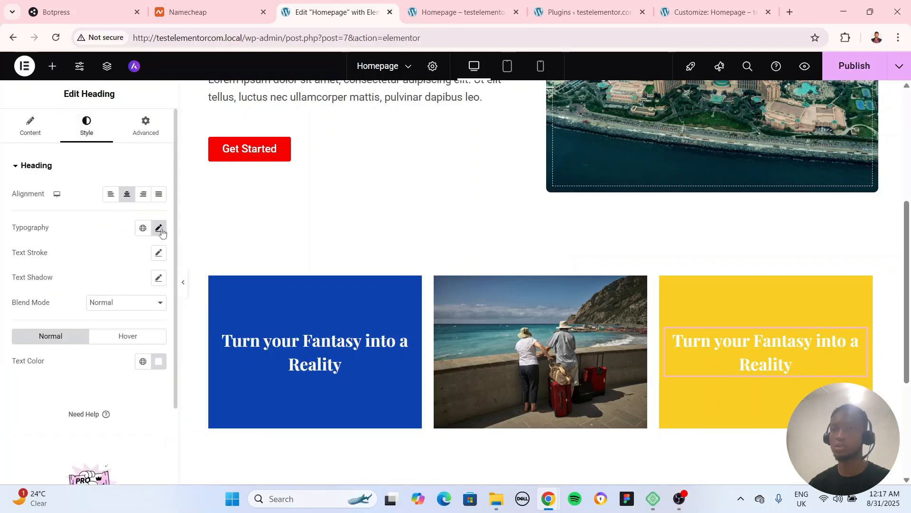
pyautogui.click(160, 229)
pyautogui.click(111, 231)
pyautogui.click(159, 361)
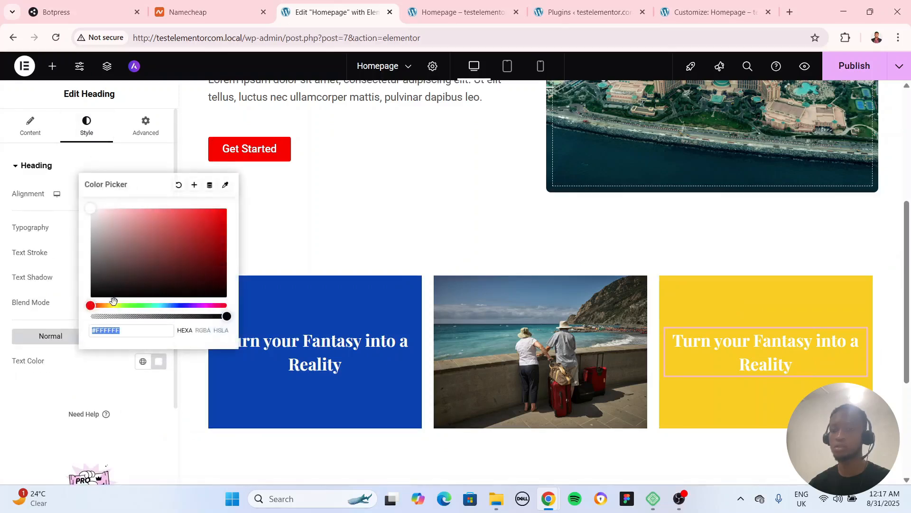
pyautogui.click(88, 275)
pyautogui.moveTo(81, 279); pyautogui.dragTo(78, 288)
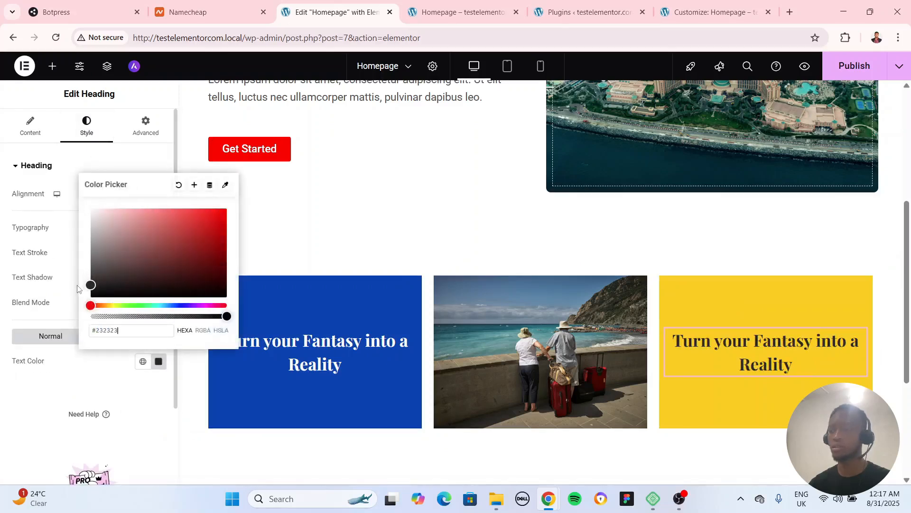
pyautogui.click(83, 406)
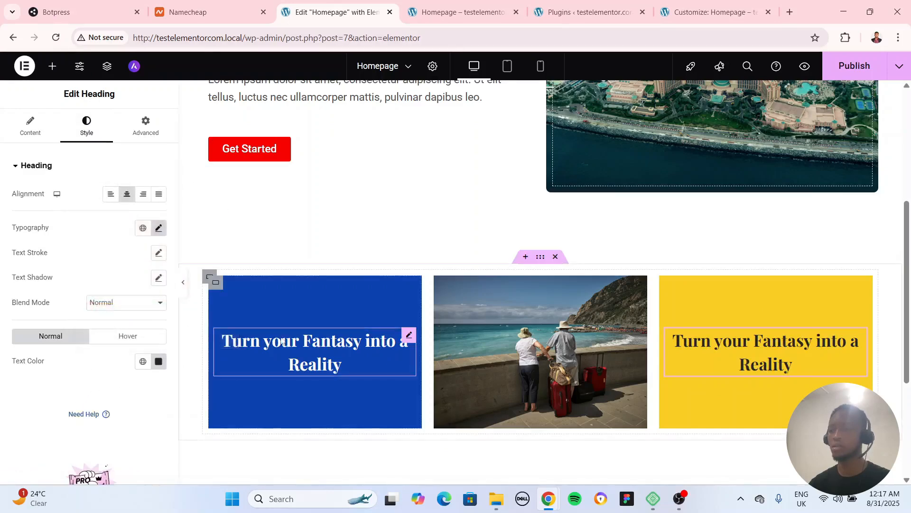
# Check the three-cell grid section with the editing panel collapsed, restore the panel, and duplicate the section's parent container
pyautogui.click(183, 283)
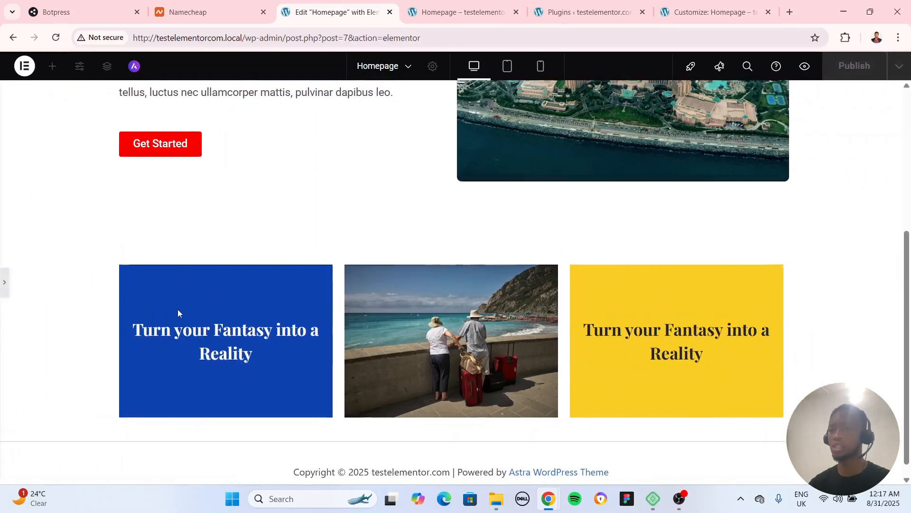
pyautogui.scroll(-5, 179, 316)
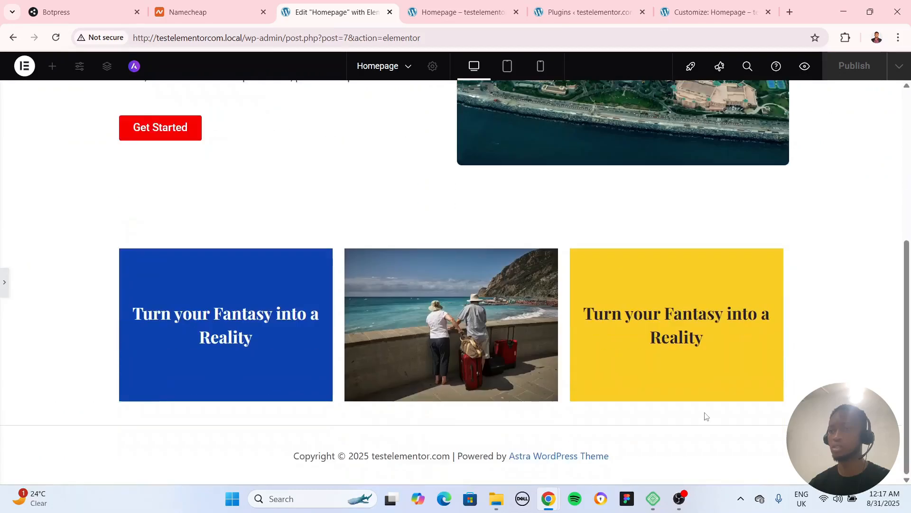
pyautogui.scroll(-5, 767, 381)
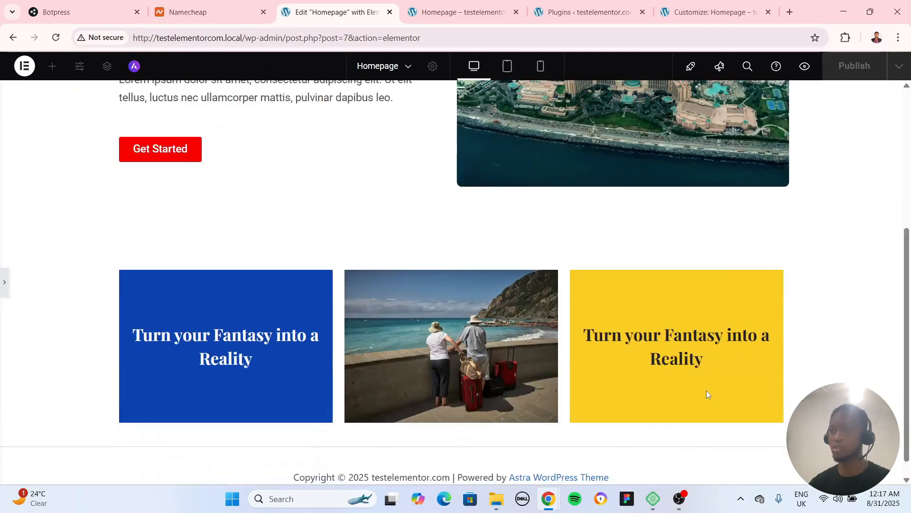
pyautogui.click(5, 278)
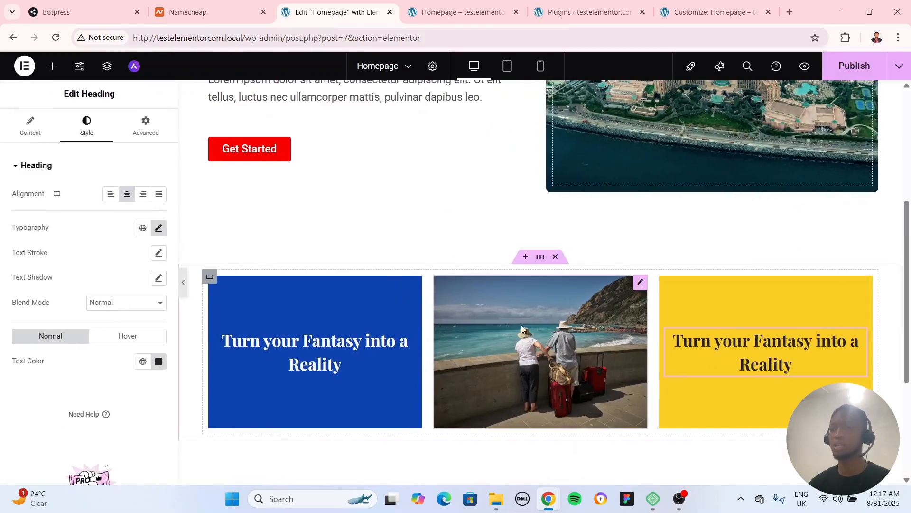
pyautogui.scroll(-4, 513, 290)
pyautogui.scroll(2, 566, 297)
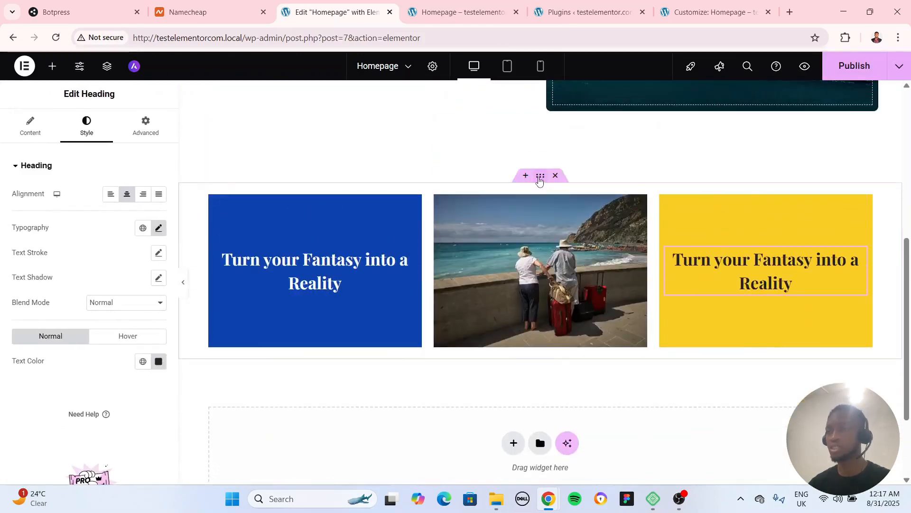
pyautogui.rightClick(540, 179)
pyautogui.click(563, 198)
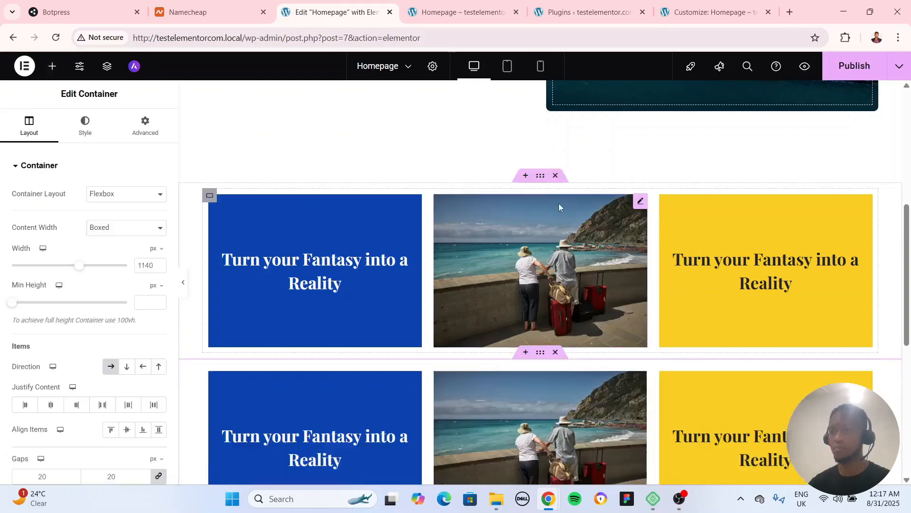
pyautogui.scroll(-1, 551, 265)
# Review the hero and both grid rows with the editing panel collapsed, and restore the panel
pyautogui.click(183, 282)
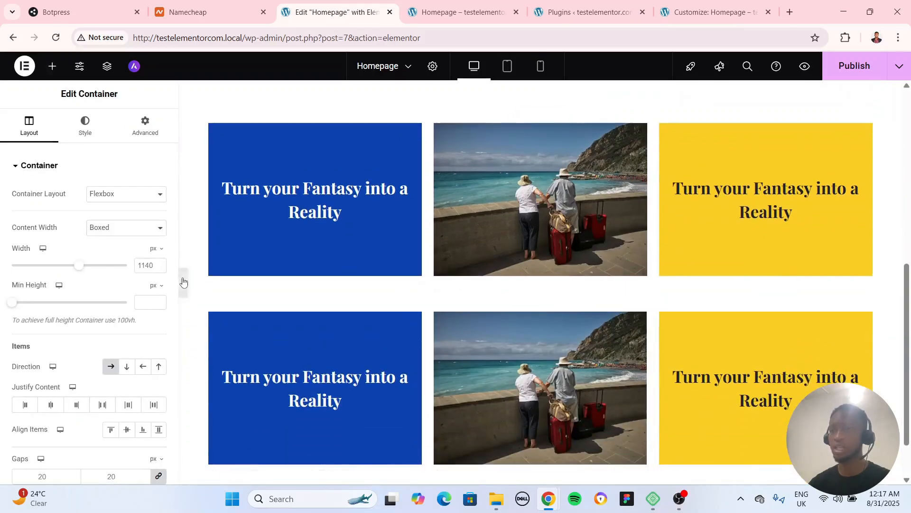
pyautogui.scroll(6, 185, 283)
pyautogui.scroll(-4, 185, 283)
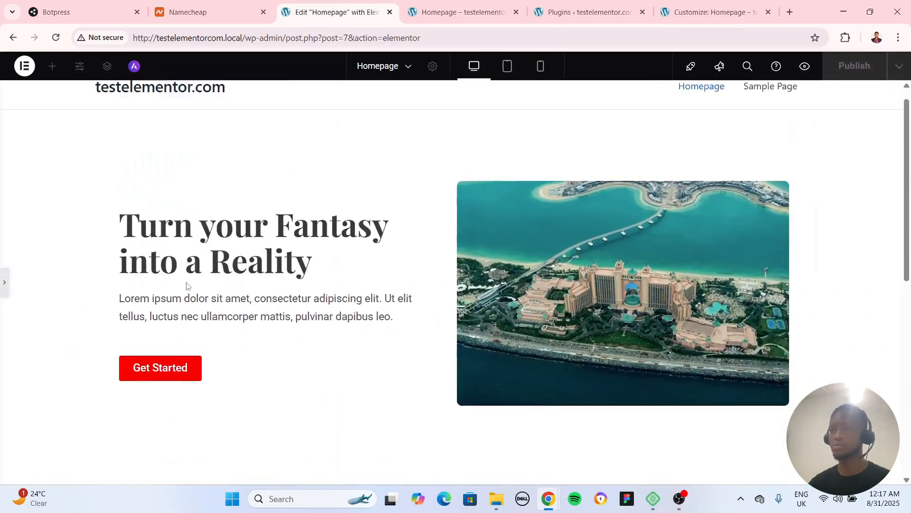
pyautogui.scroll(-1, 186, 283)
pyautogui.scroll(5, 187, 283)
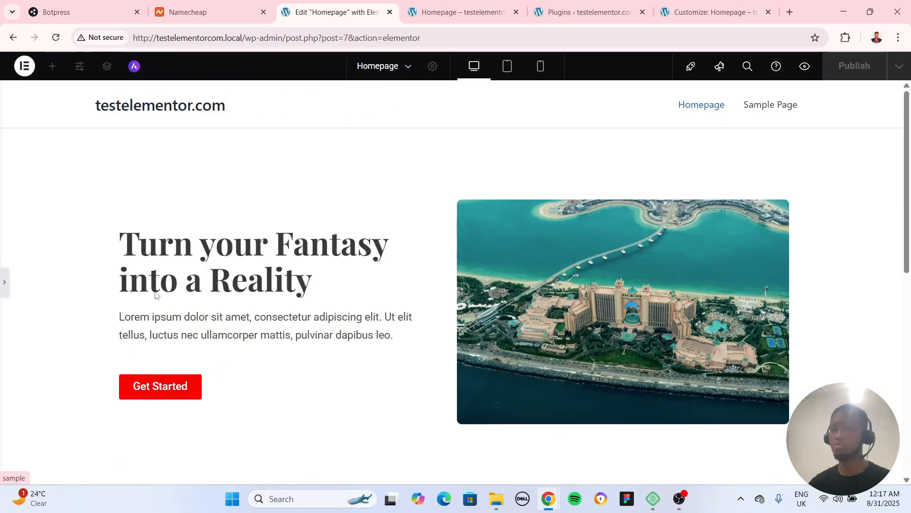
pyautogui.click(4, 283)
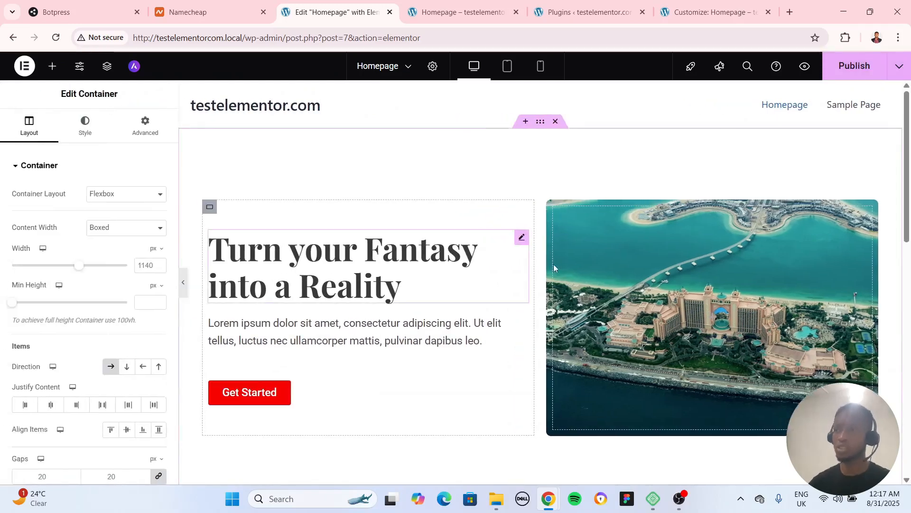
pyautogui.scroll(-8, 574, 254)
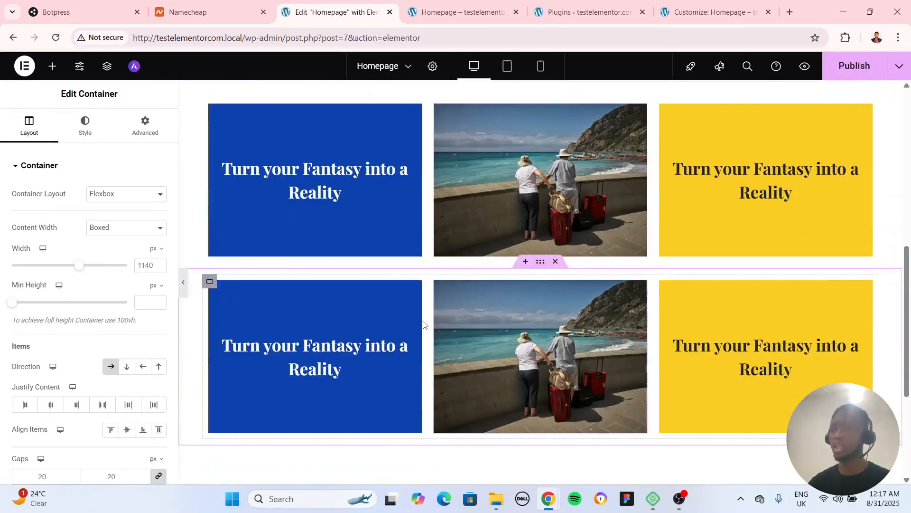
# Try to move the second row's tourist photo directly on the canvas to the first cell, and undo the move
pyautogui.moveTo(640, 287)
pyautogui.mouseDown()
pyautogui.moveTo(299, 290)
pyautogui.moveTo(346, 316)
pyautogui.mouseUp()
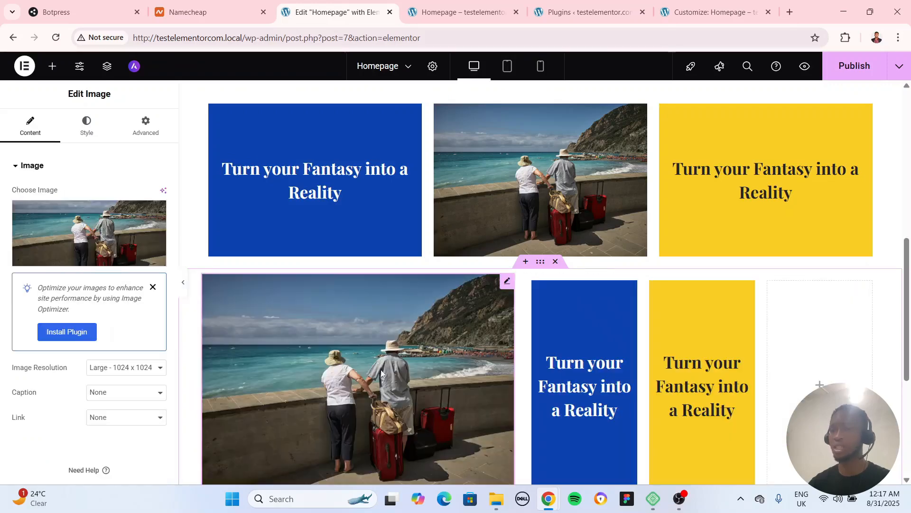
pyautogui.scroll(-3, 774, 339)
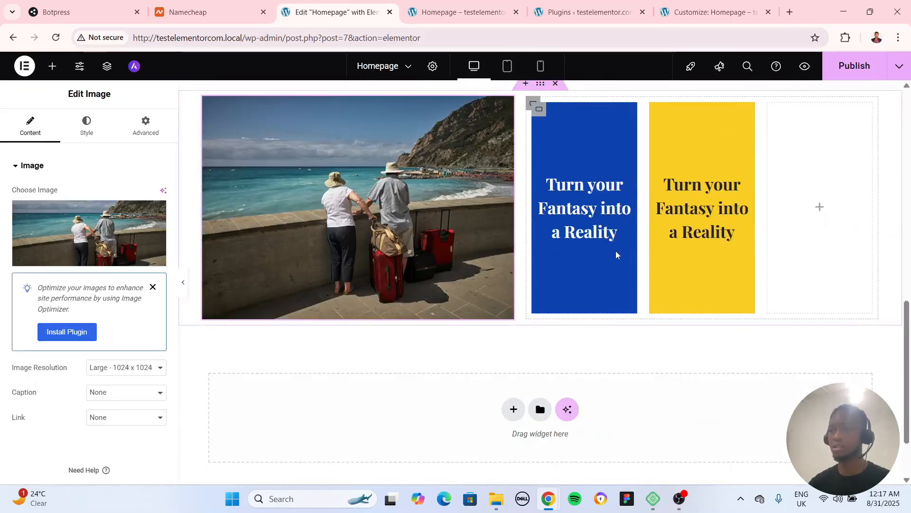
pyautogui.hotkey('ctrl', 'z')
pyautogui.scroll(5, 310, 244)
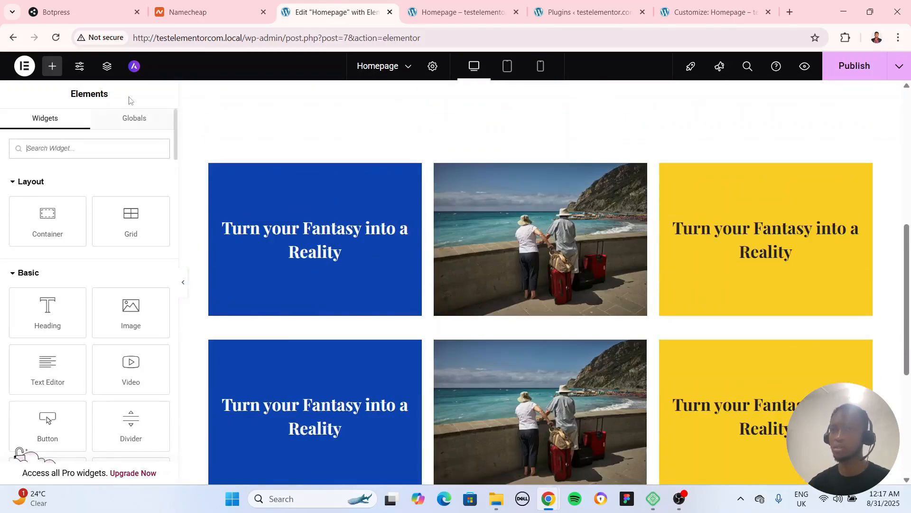
# Reorder the second grid in the page structure so the image comes before the blue container, and close the structure view
pyautogui.click(105, 69)
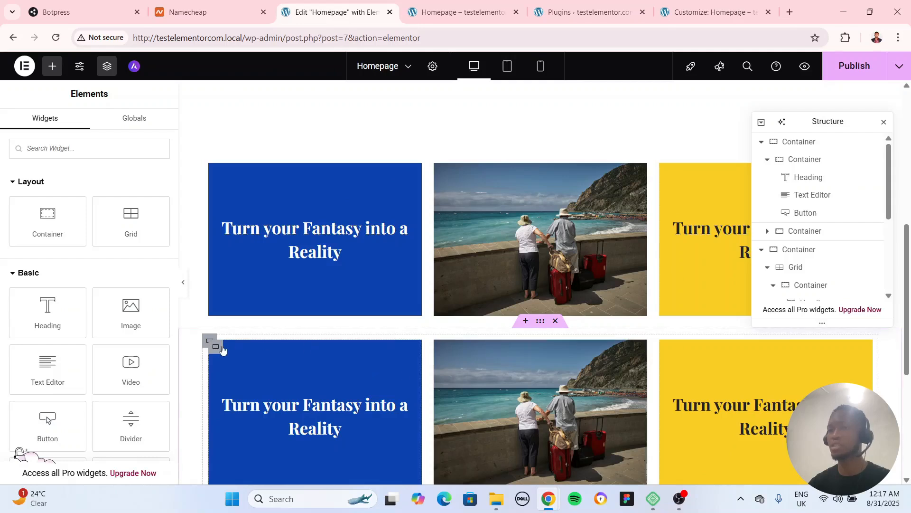
pyautogui.click(221, 348)
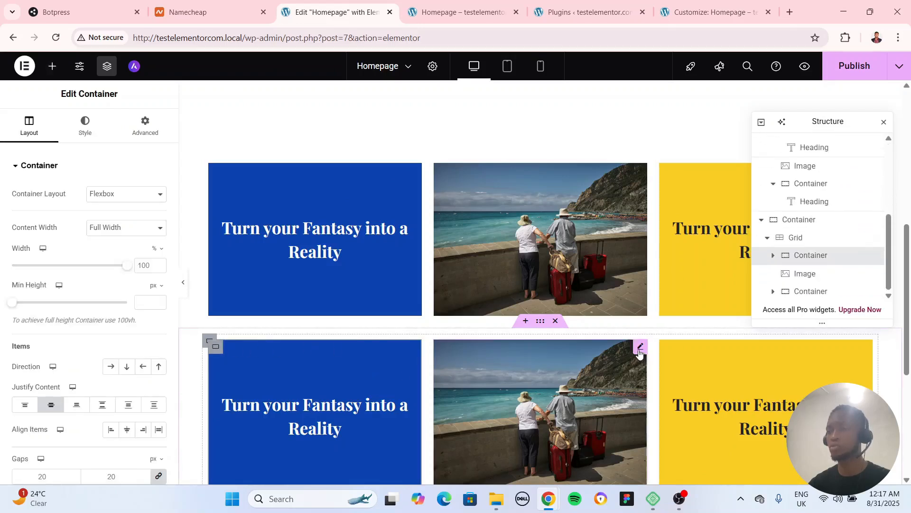
pyautogui.click(639, 352)
pyautogui.click(801, 259)
pyautogui.click(802, 278)
pyautogui.moveTo(807, 278)
pyautogui.mouseDown()
pyautogui.moveTo(810, 238)
pyautogui.moveTo(798, 266)
pyautogui.moveTo(811, 279)
pyautogui.mouseUp()
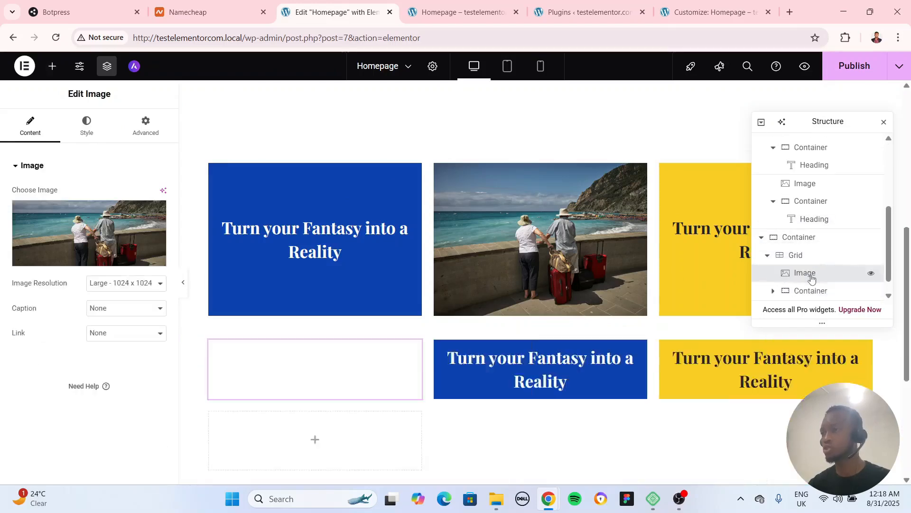
pyautogui.scroll(-4, 570, 327)
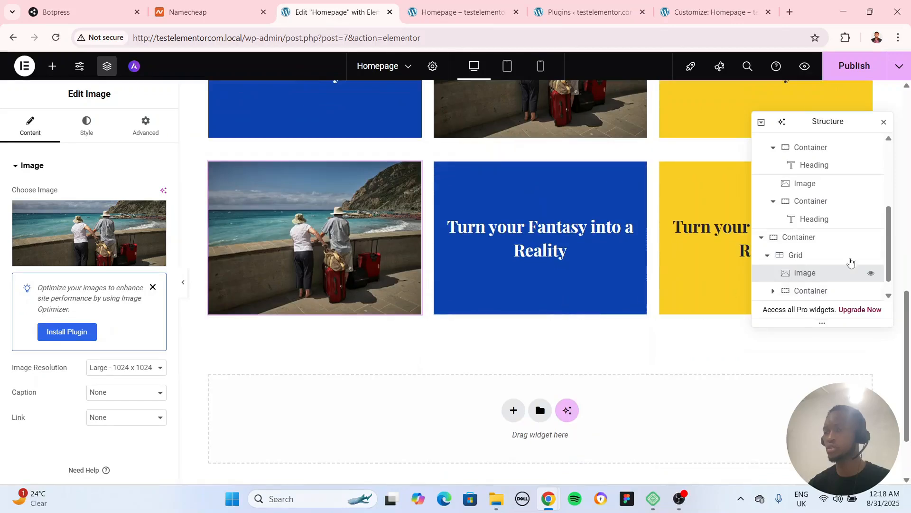
pyautogui.click(884, 122)
pyautogui.scroll(2, 763, 275)
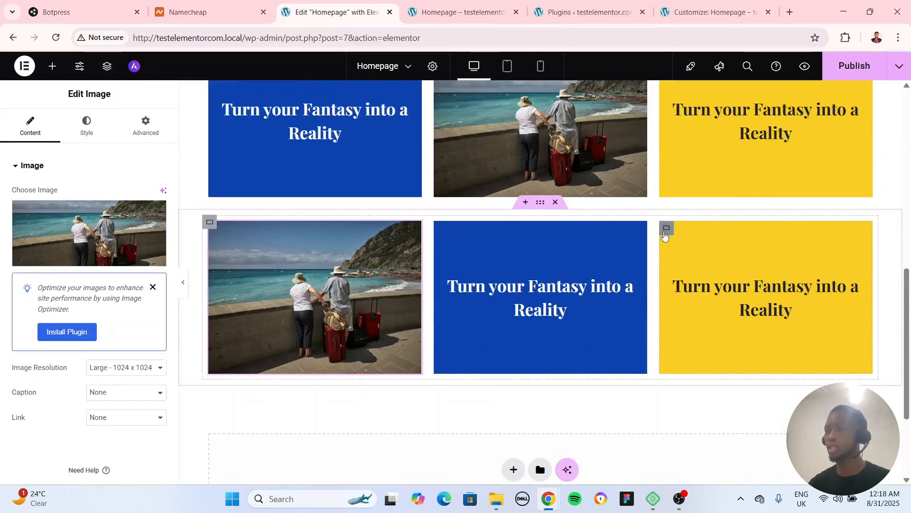
# Replace the photo in the second row's first cell with the Unsplash photo of a bearded man in ski goggles from Instant Images
pyautogui.click(665, 229)
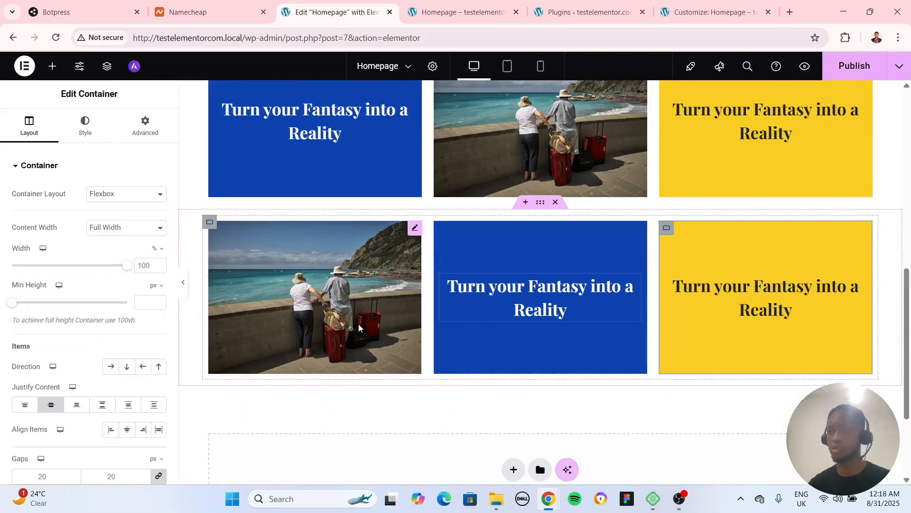
pyautogui.click(410, 234)
pyautogui.click(118, 236)
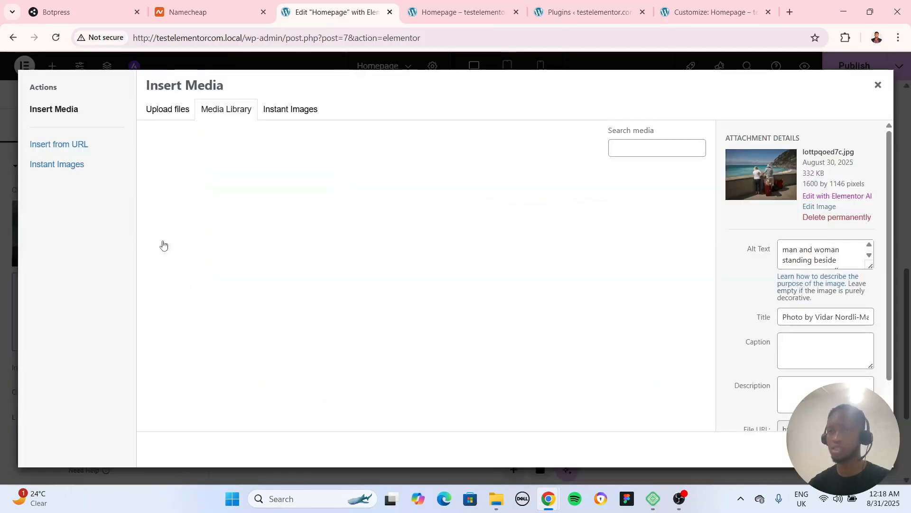
pyautogui.click(291, 109)
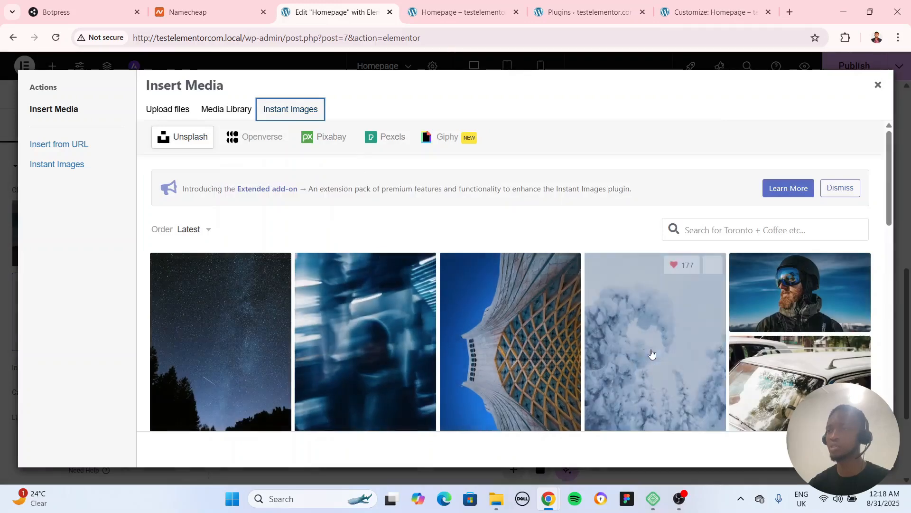
pyautogui.scroll(-5, 651, 356)
pyautogui.scroll(5, 650, 356)
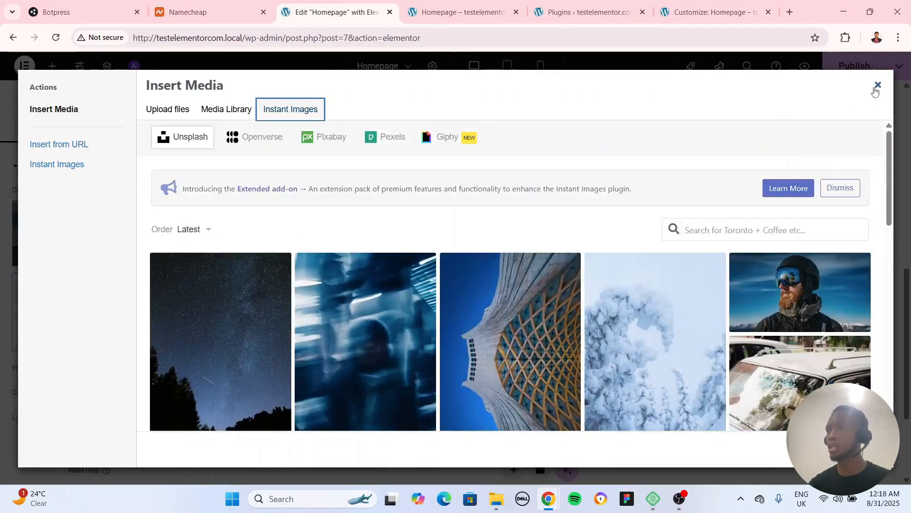
pyautogui.click(800, 292)
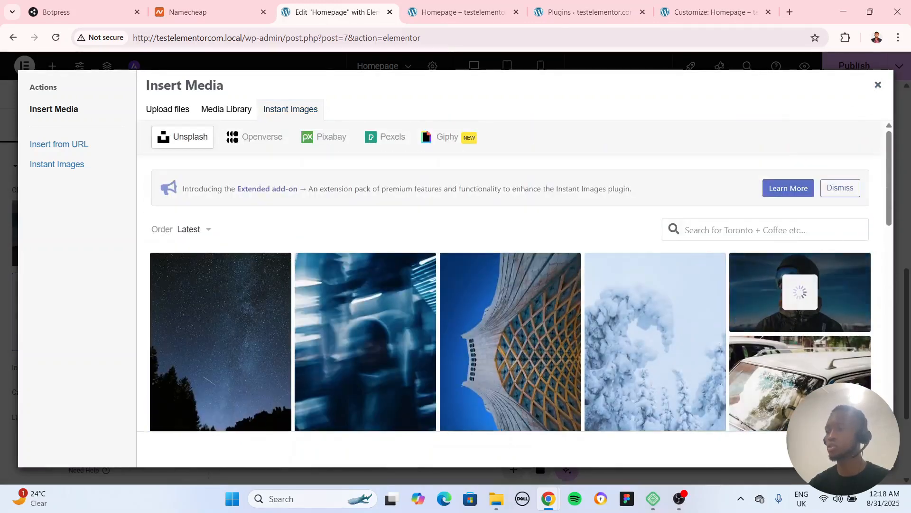
pyautogui.scroll(3, 486, 330)
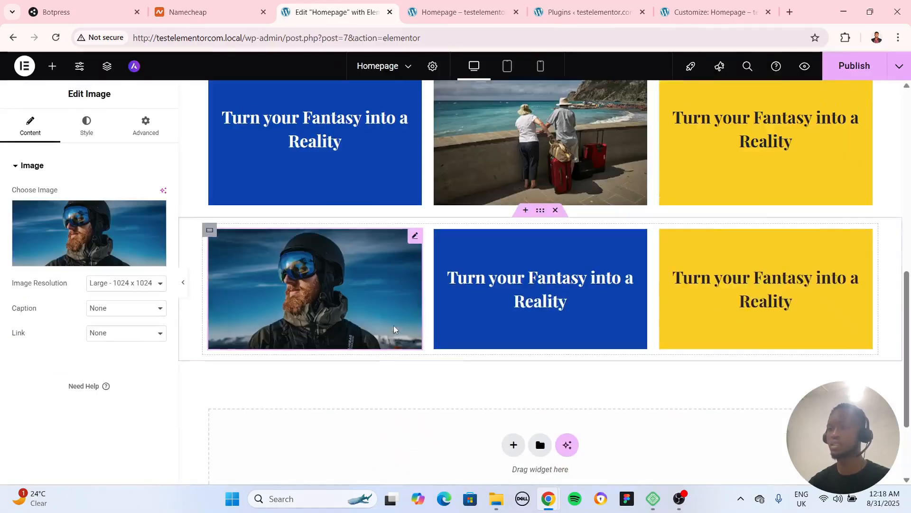
pyautogui.scroll(-2, 486, 327)
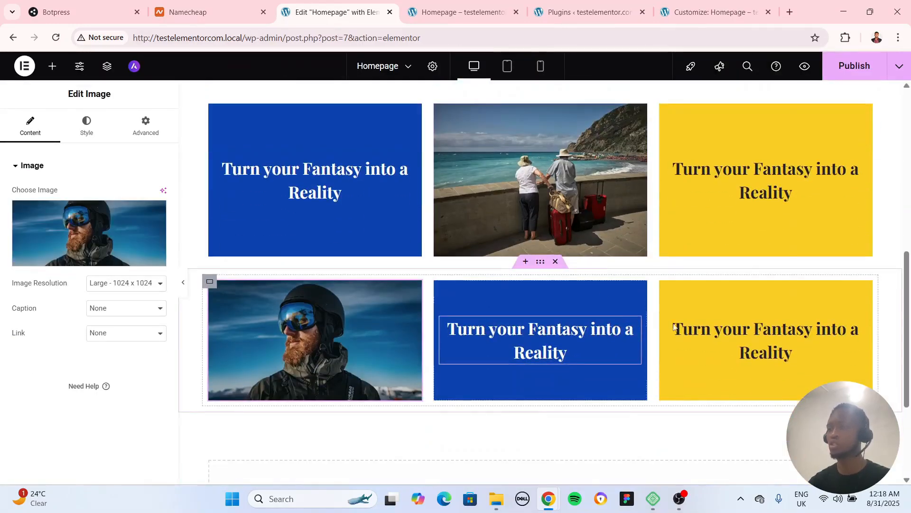
pyautogui.scroll(5, 539, 312)
pyautogui.scroll(-6, 542, 303)
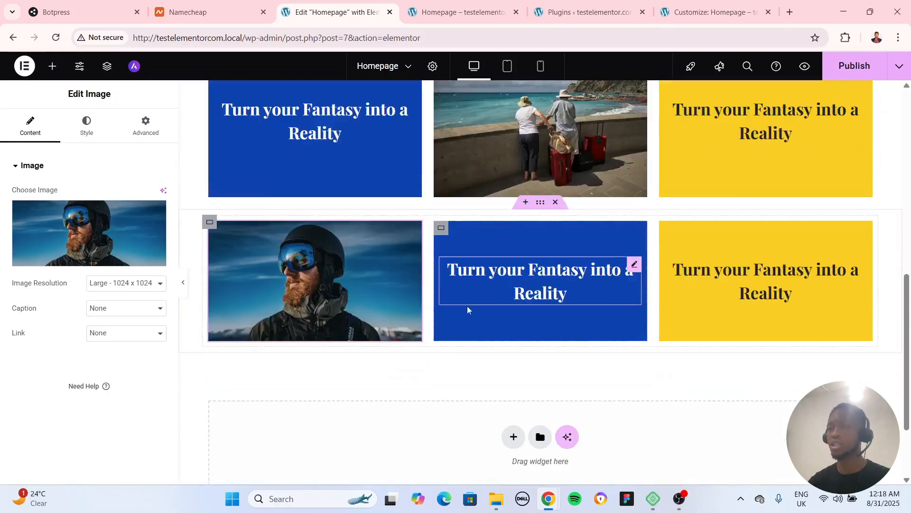
# Add an empty full-row Flexbox container below the second grid row
pyautogui.scroll(-2, 494, 379)
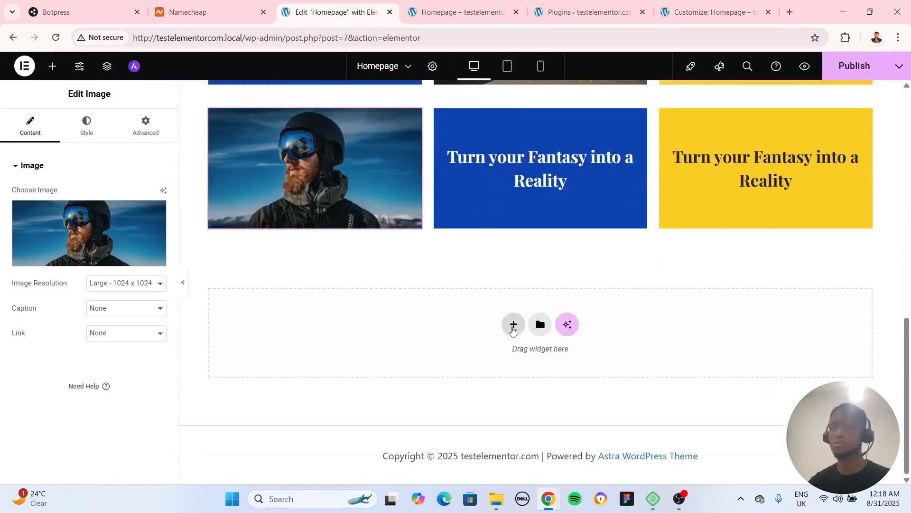
pyautogui.click(513, 325)
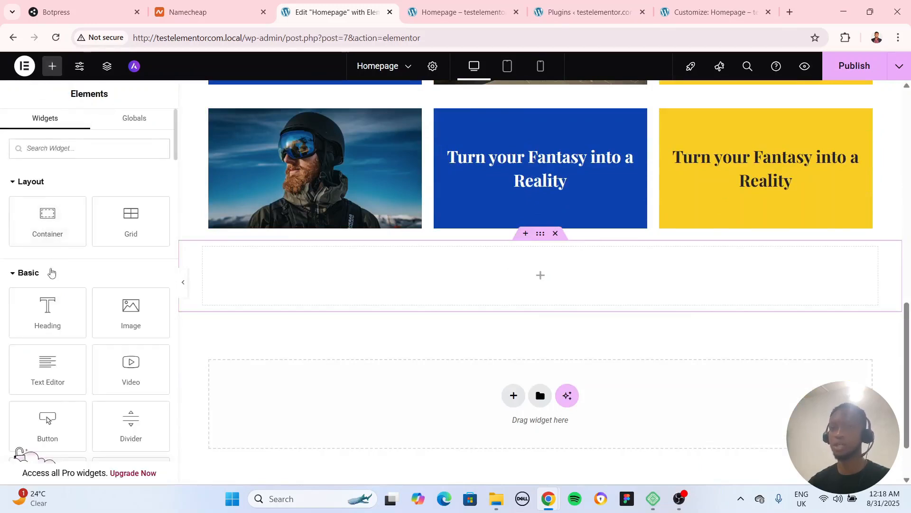
# Place an Image widget in the new container and fill it with the city street photo from the media library
pyautogui.moveTo(128, 321); pyautogui.dragTo(475, 281)
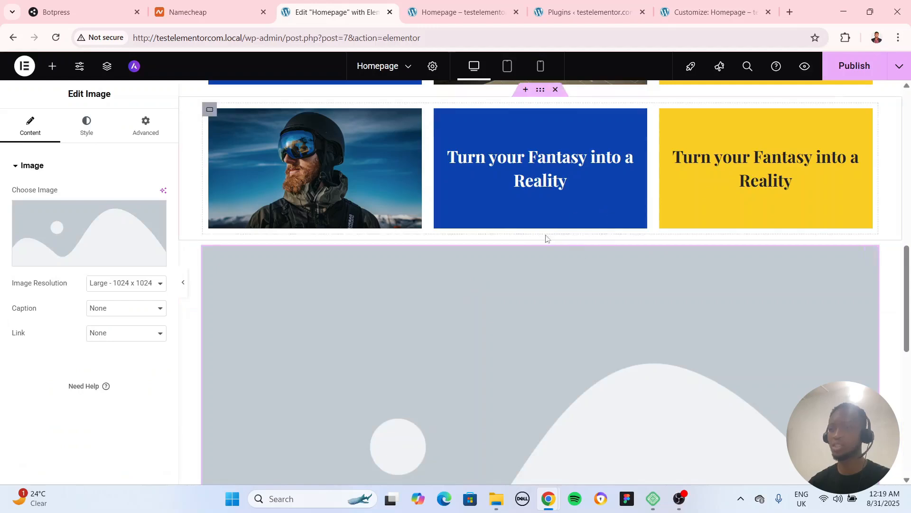
pyautogui.click(540, 233)
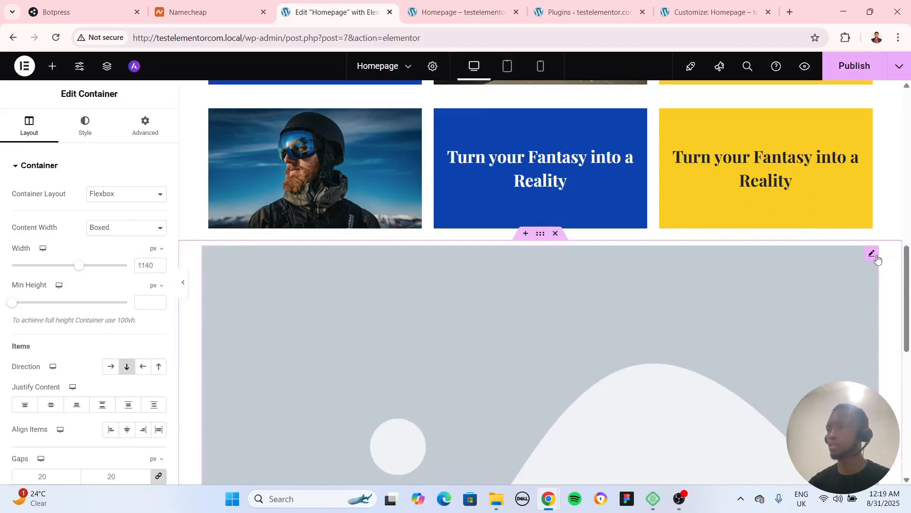
pyautogui.click(876, 257)
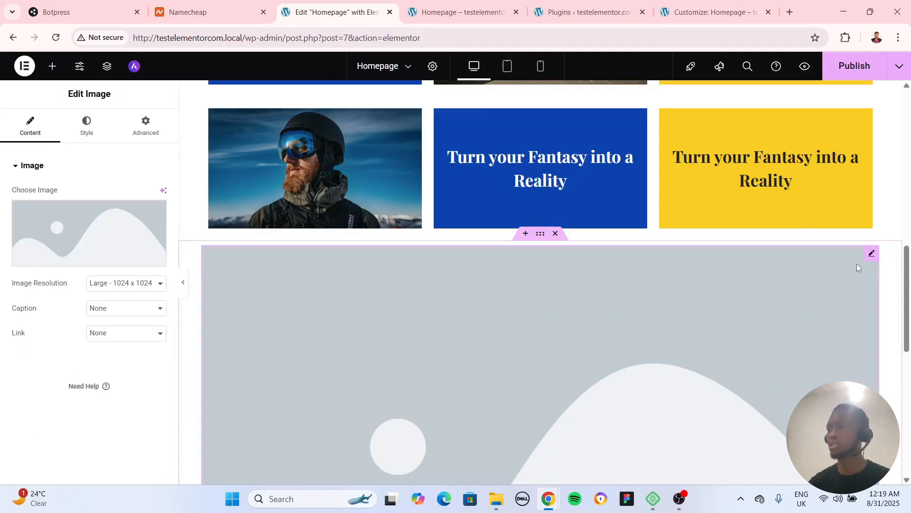
pyautogui.click(83, 126)
pyautogui.click(30, 127)
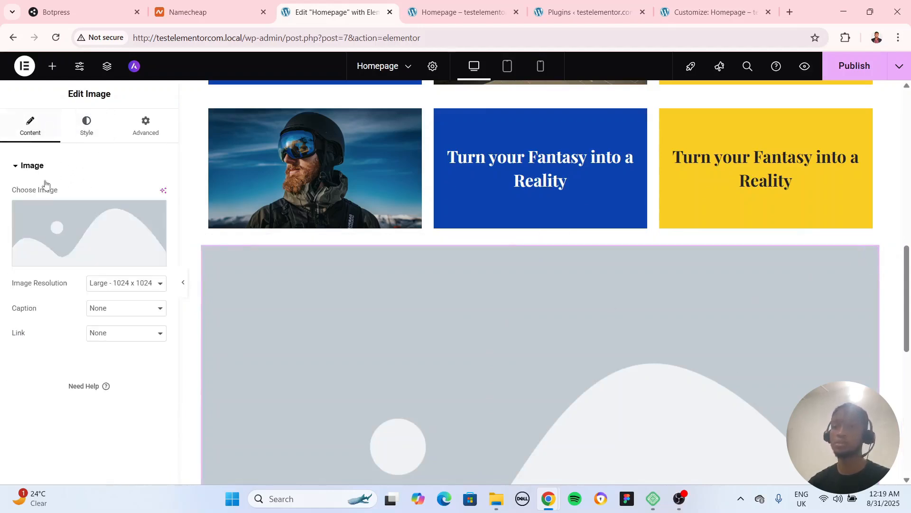
pyautogui.click(56, 227)
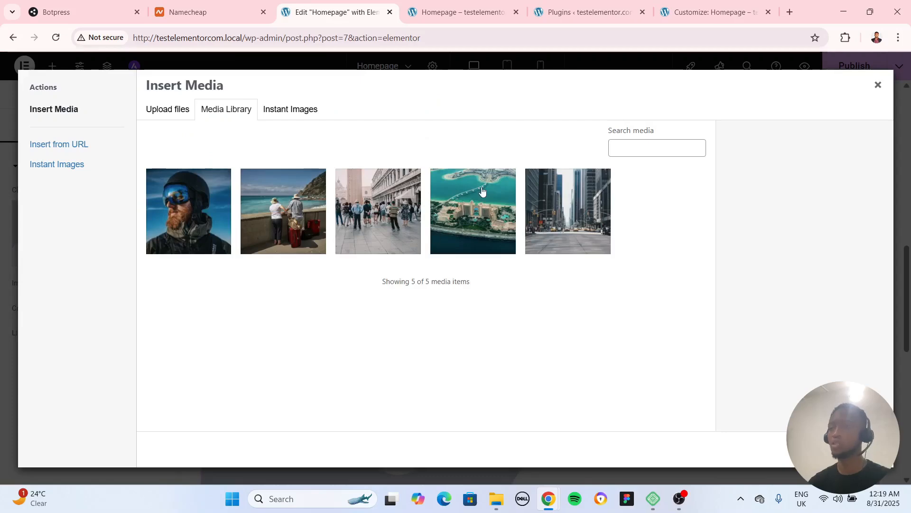
pyautogui.click(558, 211)
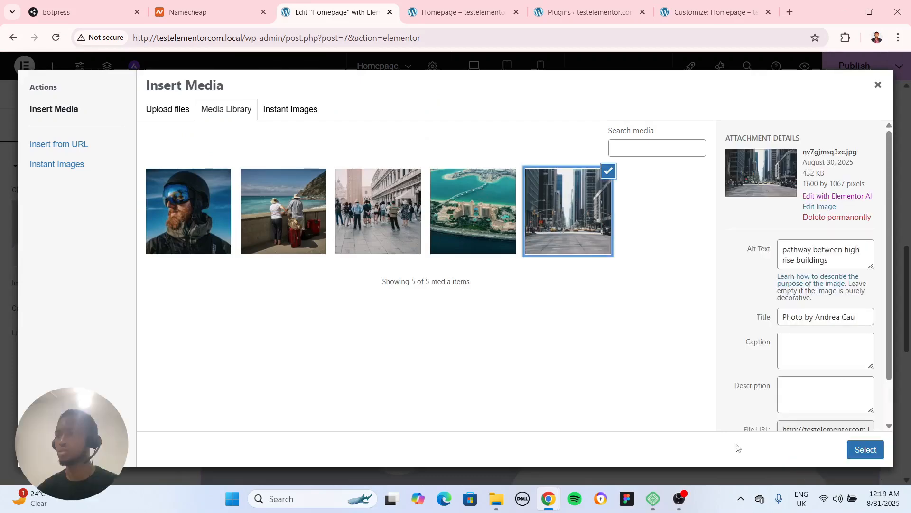
pyautogui.click(863, 448)
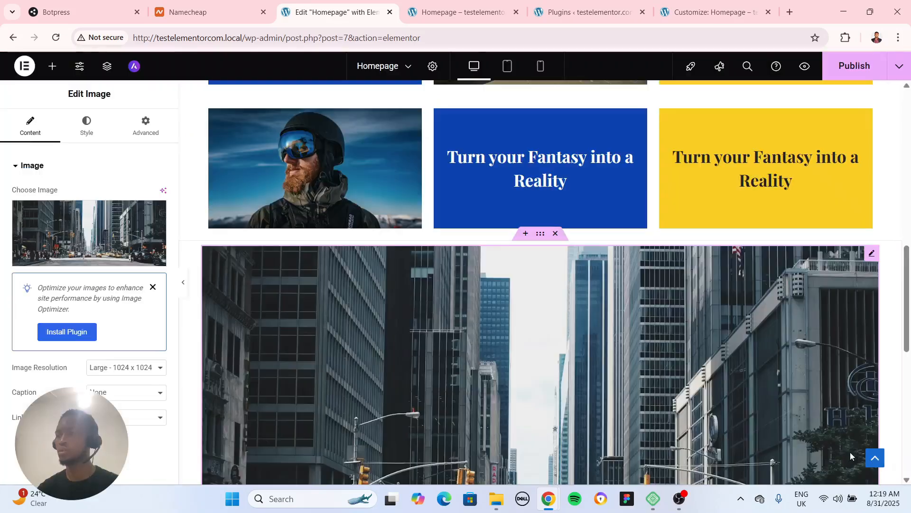
# Set the content width of the container holding the city street photo to Full Width
pyautogui.click(184, 283)
pyautogui.scroll(-4, 183, 295)
pyautogui.scroll(5, 178, 306)
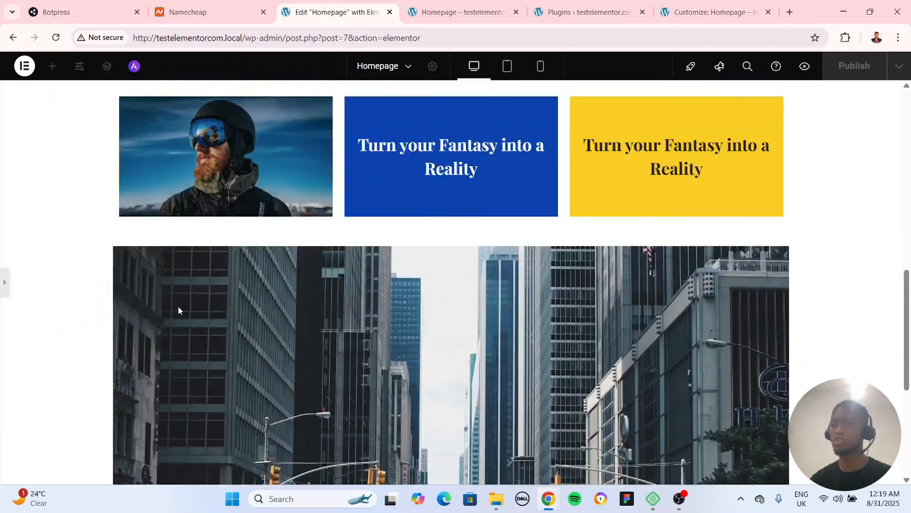
pyautogui.hotkey('ctrl', 'p')
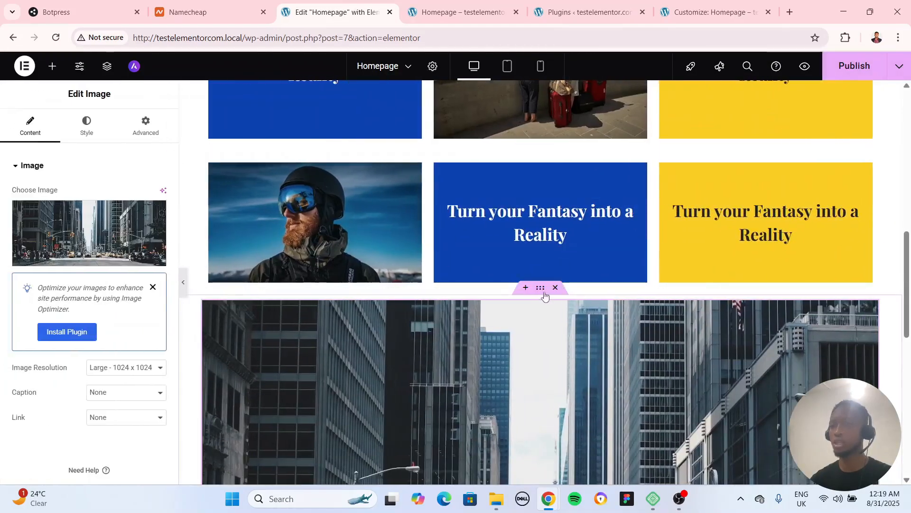
pyautogui.click(497, 291)
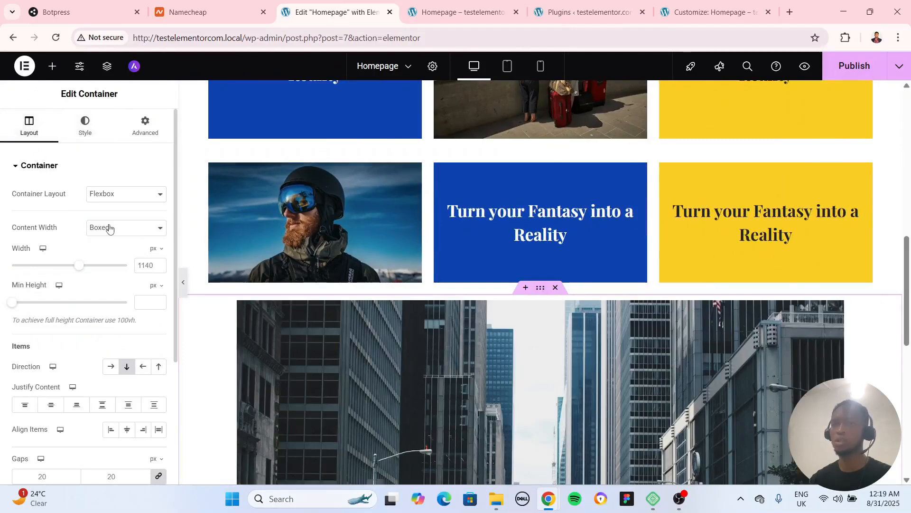
pyautogui.click(109, 229)
pyautogui.click(111, 256)
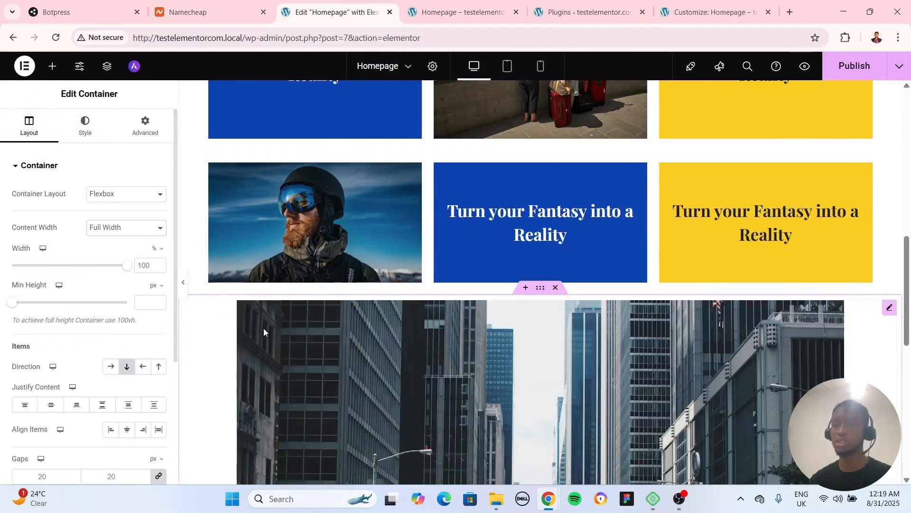
# Examine how the city street photo fits the page width with the editing panel collapsed, and restore the panel
pyautogui.click(537, 257)
pyautogui.scroll(-1, 537, 258)
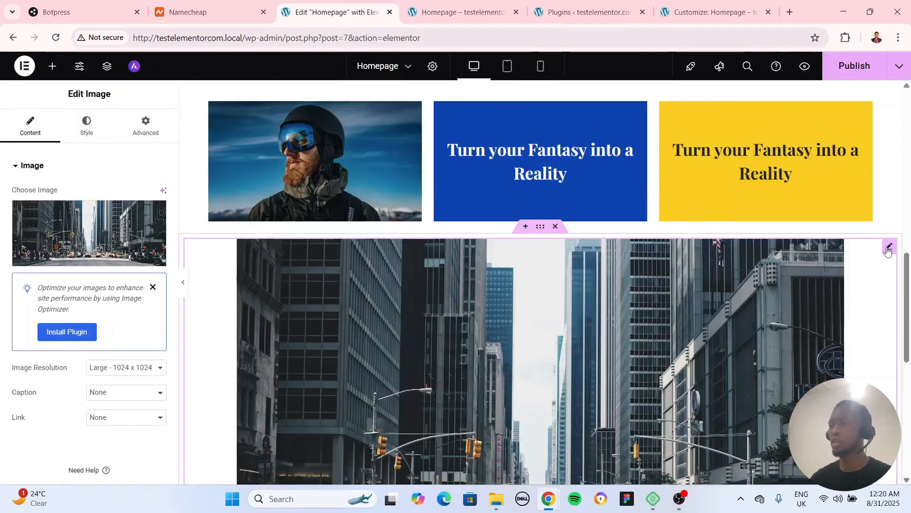
pyautogui.scroll(-2, 535, 338)
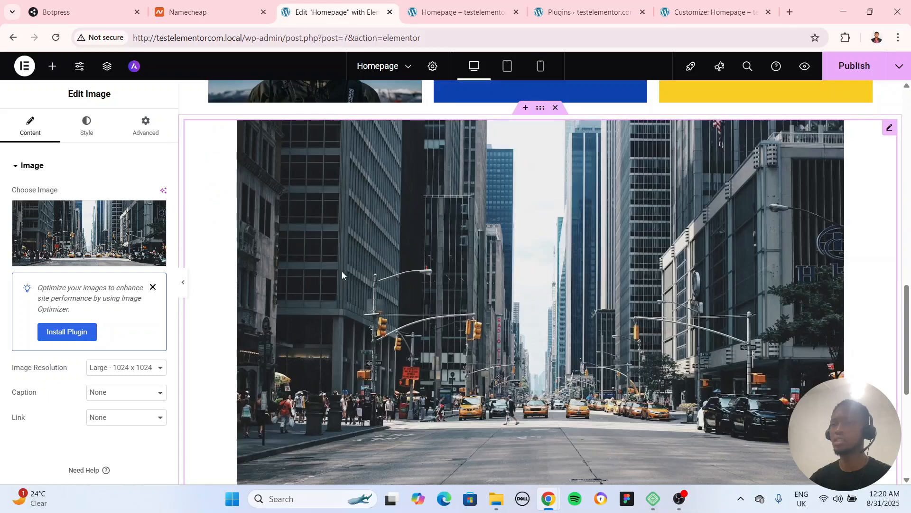
pyautogui.scroll(-2, 342, 271)
pyautogui.click(183, 282)
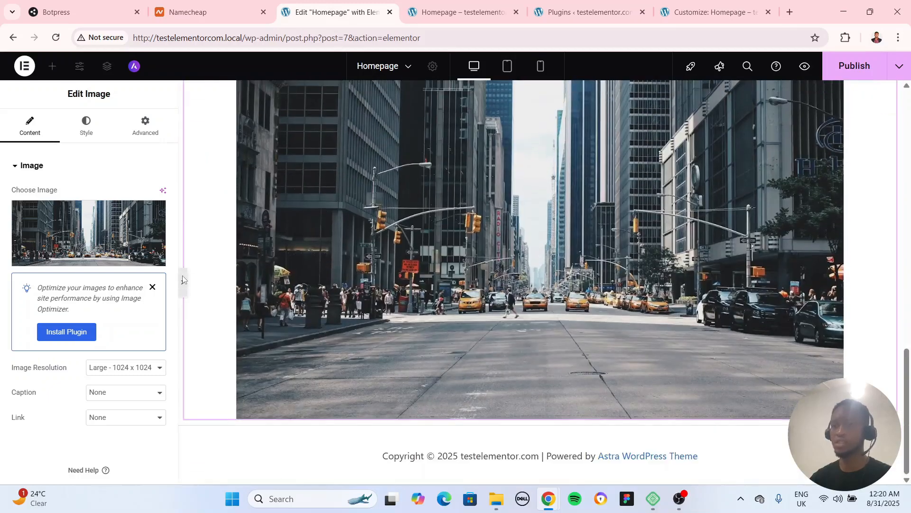
pyautogui.scroll(2, 204, 297)
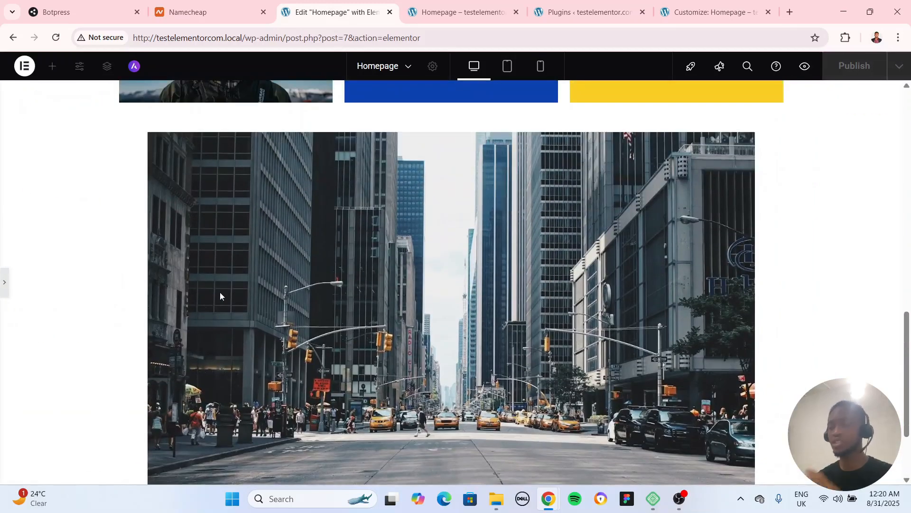
pyautogui.scroll(3, 190, 284)
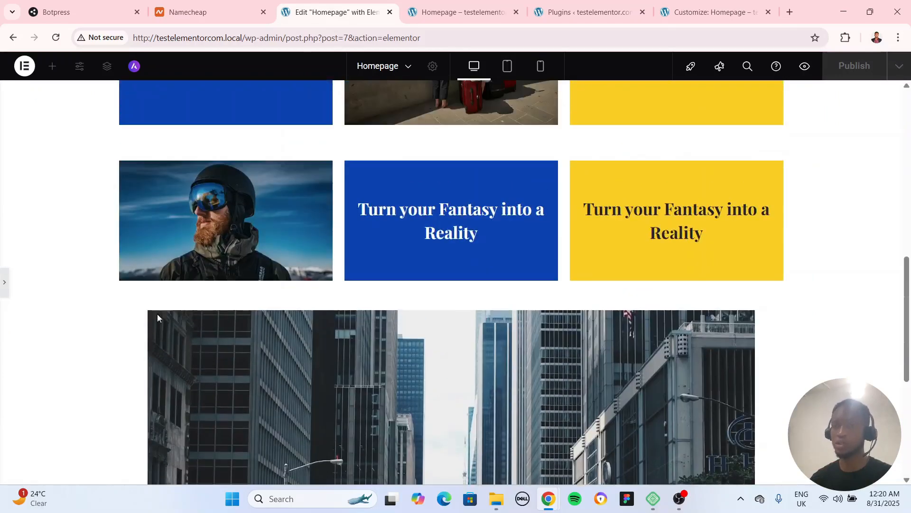
pyautogui.click(2, 285)
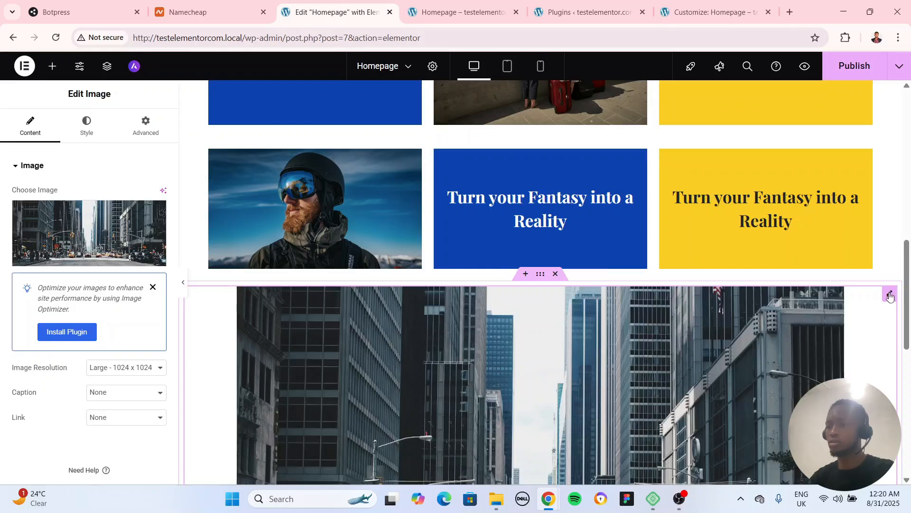
# Delete the image widget and use the city street photo as the container's classic background image
pyautogui.press('Delete')
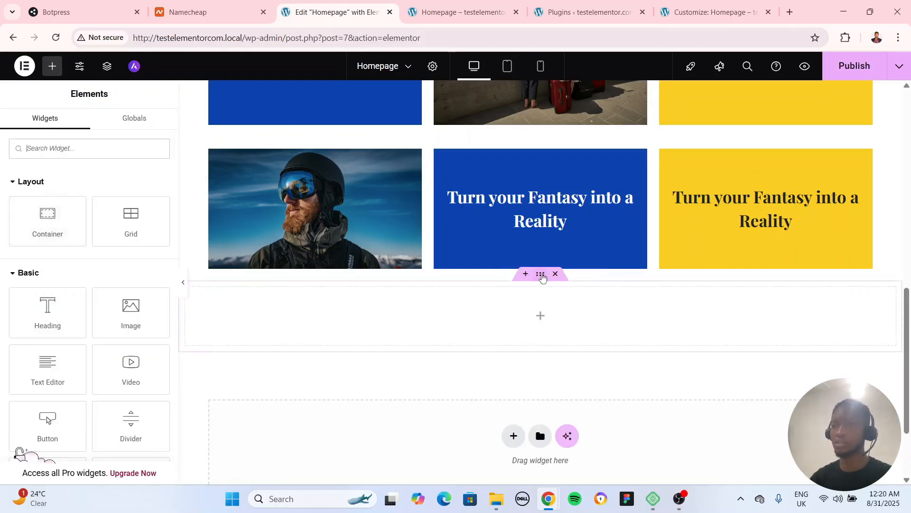
pyautogui.click(542, 277)
pyautogui.click(86, 125)
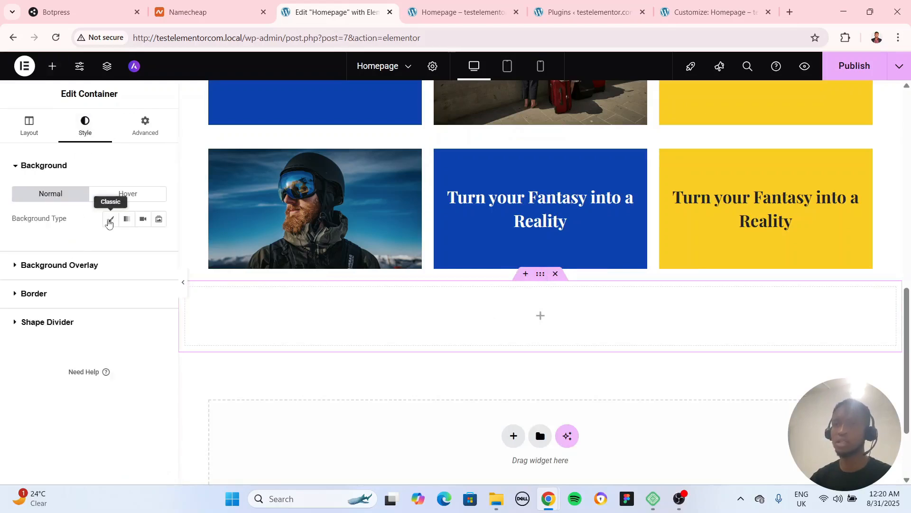
pyautogui.click(110, 219)
pyautogui.click(87, 308)
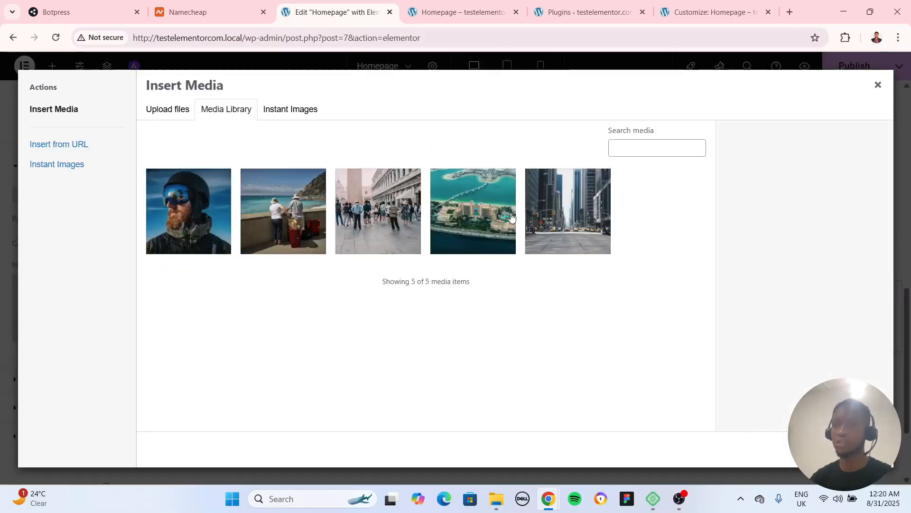
pyautogui.click(578, 209)
pyautogui.click(864, 450)
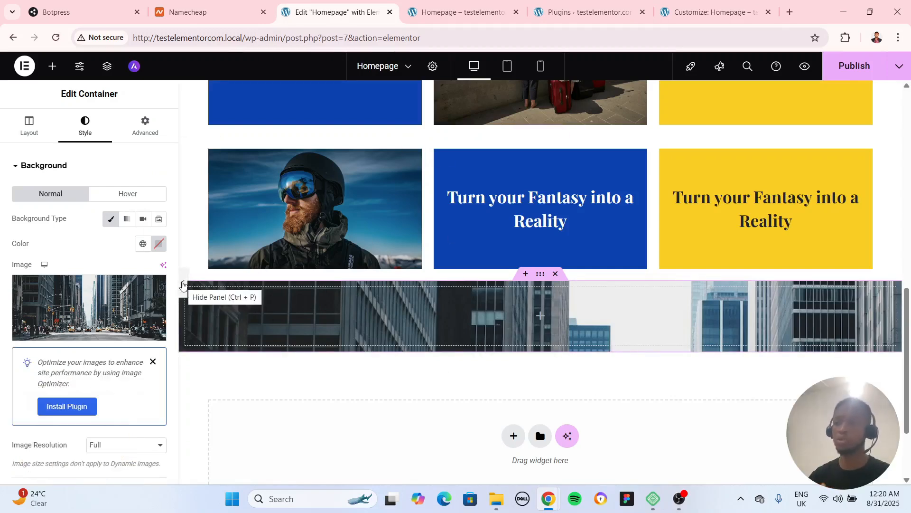
# Set the minimum height of the container with the city street background to 430 px
pyautogui.click(183, 285)
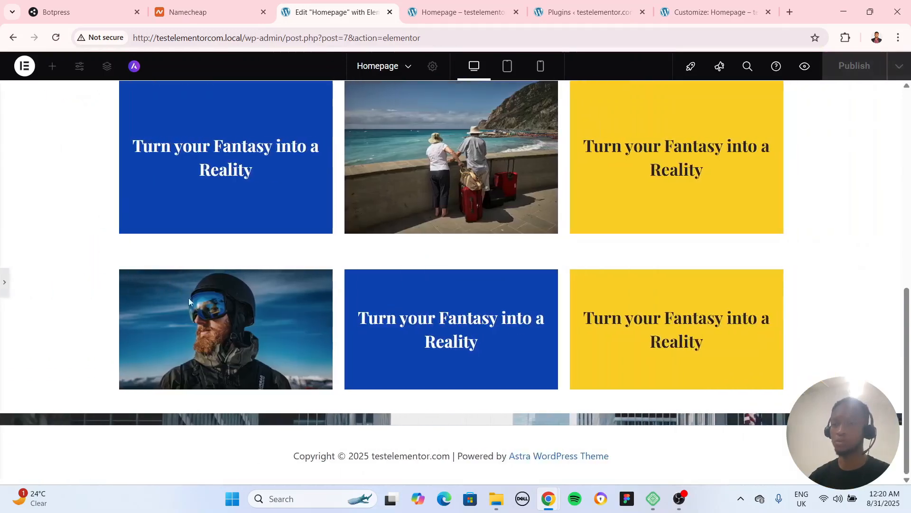
pyautogui.click(2, 284)
pyautogui.scroll(-2, 535, 358)
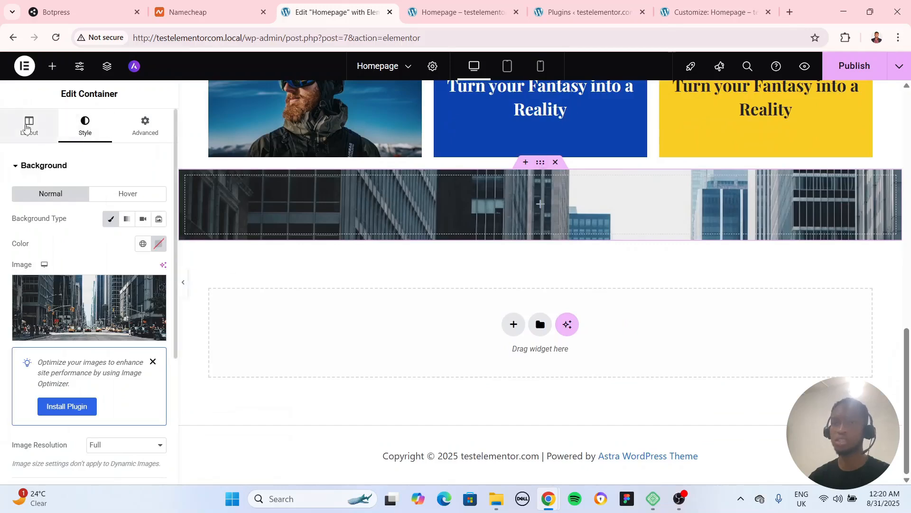
pyautogui.click(29, 125)
pyautogui.moveTo(12, 305); pyautogui.dragTo(47, 315)
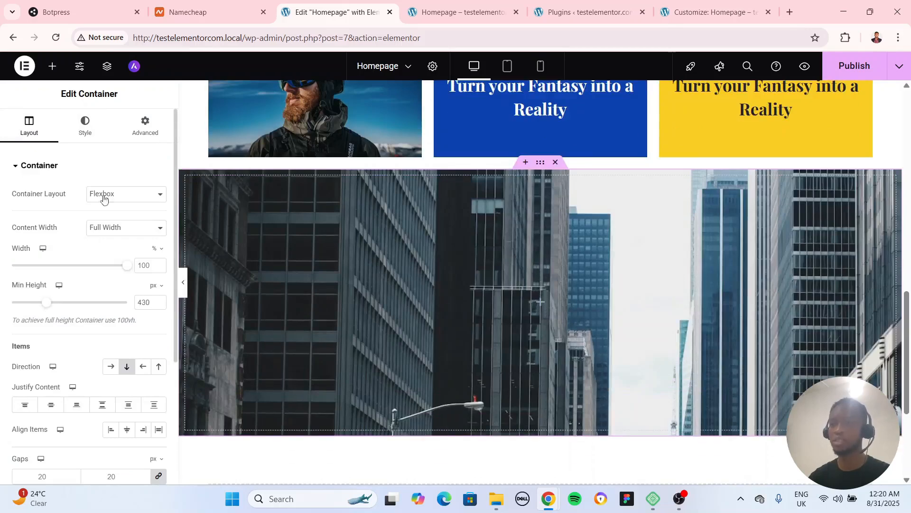
# Set the container's background image position to Center Center and its attachment to Fixed
pyautogui.click(90, 133)
pyautogui.scroll(-5, 76, 285)
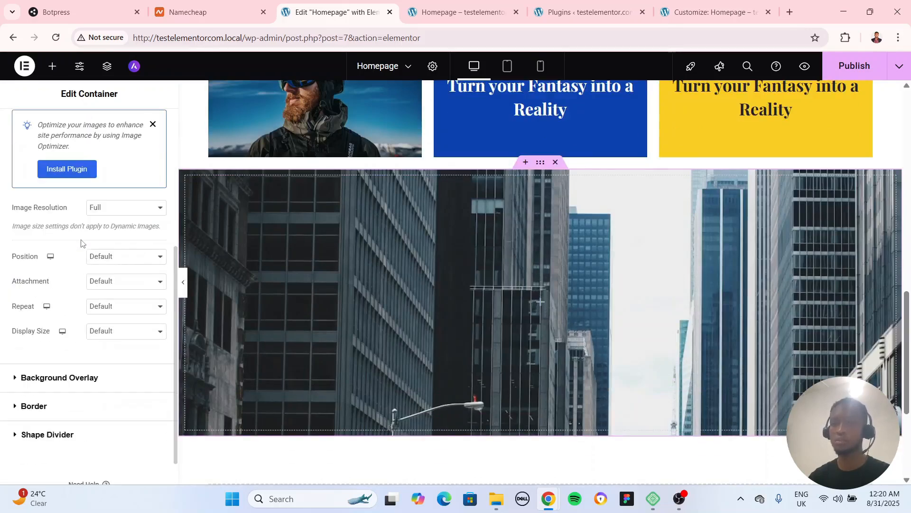
pyautogui.click(107, 256)
pyautogui.click(112, 285)
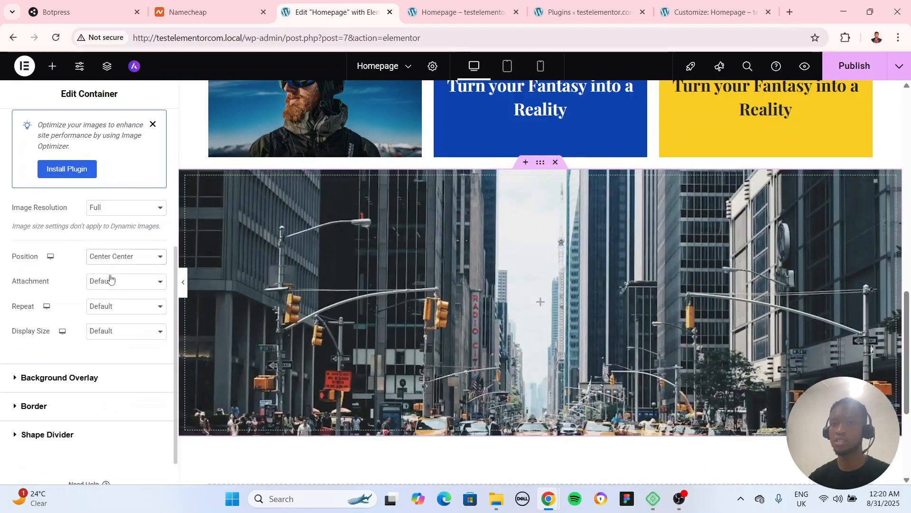
pyautogui.click(108, 281)
pyautogui.click(107, 296)
pyautogui.click(109, 307)
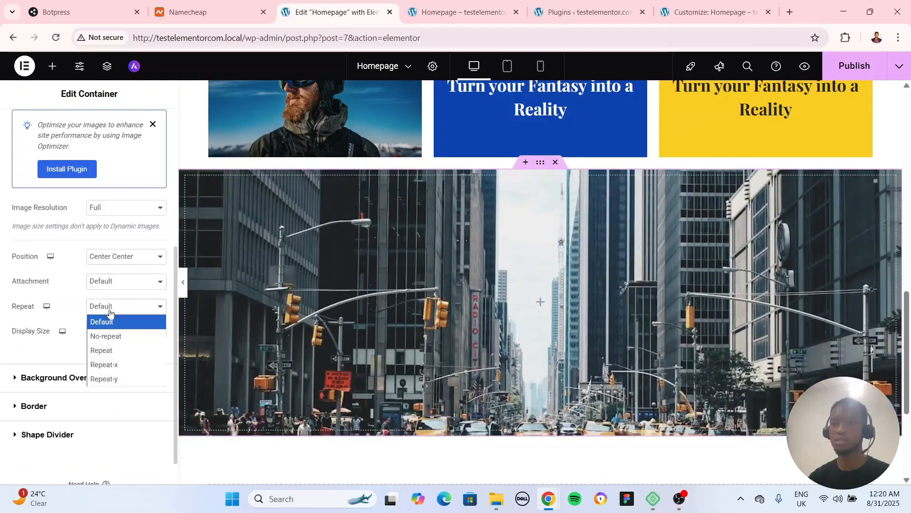
pyautogui.click(109, 282)
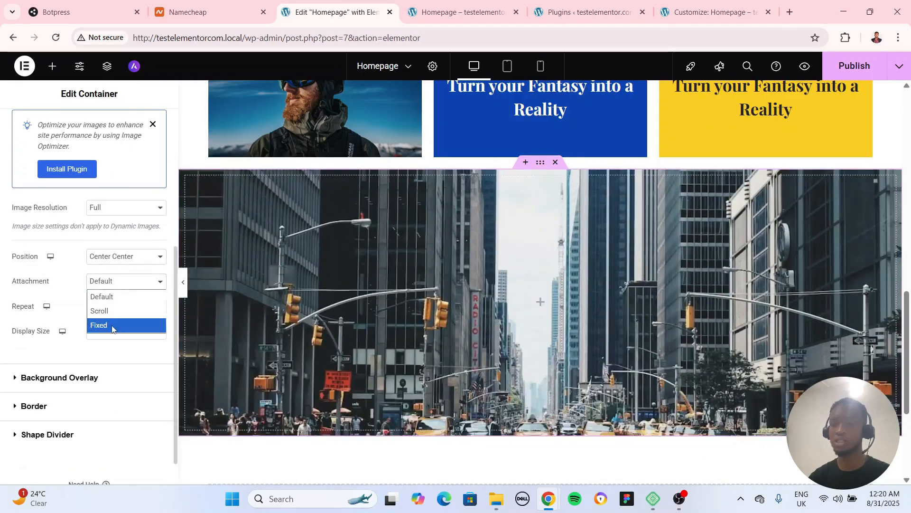
pyautogui.click(112, 326)
# Set the container's background image to No-repeat with Cover as the display size
pyautogui.click(111, 325)
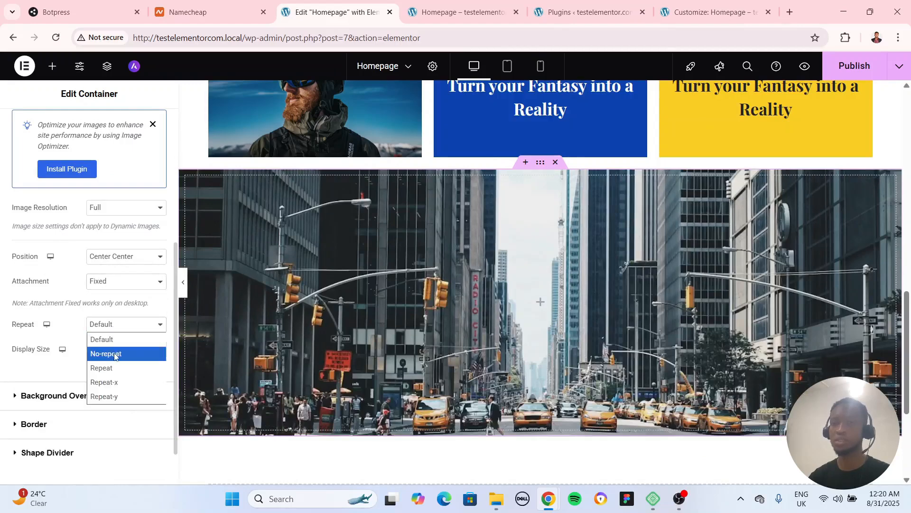
pyautogui.click(114, 352)
pyautogui.click(113, 355)
pyautogui.click(111, 394)
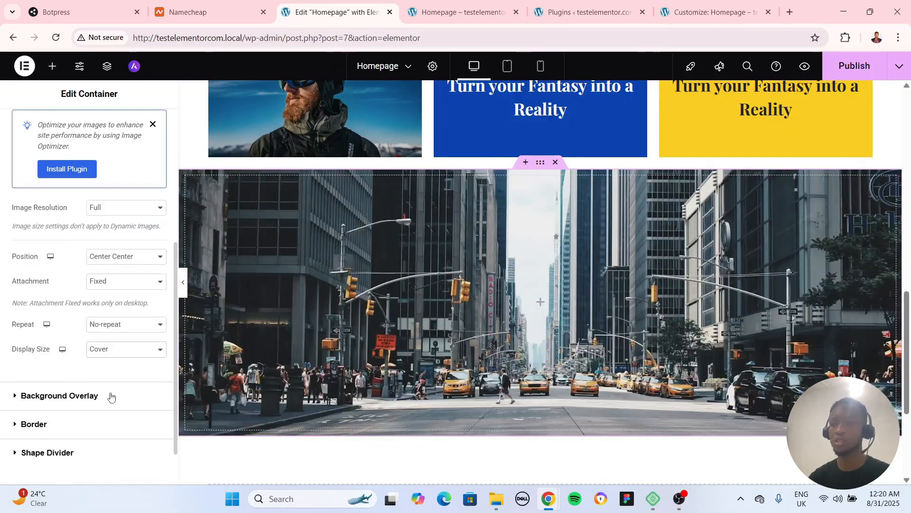
# Review the grid rows and the fixed city background section with the editing panel collapsed
pyautogui.click(184, 282)
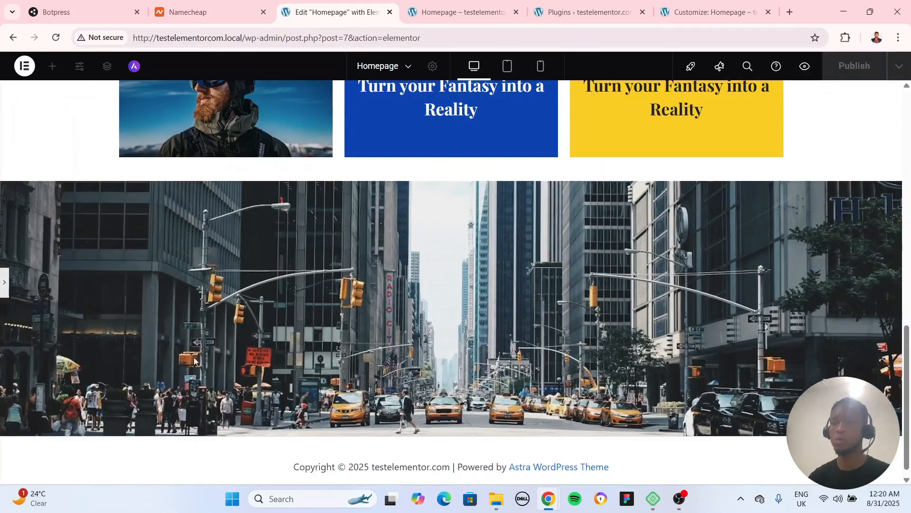
pyautogui.scroll(15, 253, 372)
pyautogui.scroll(-10, 254, 372)
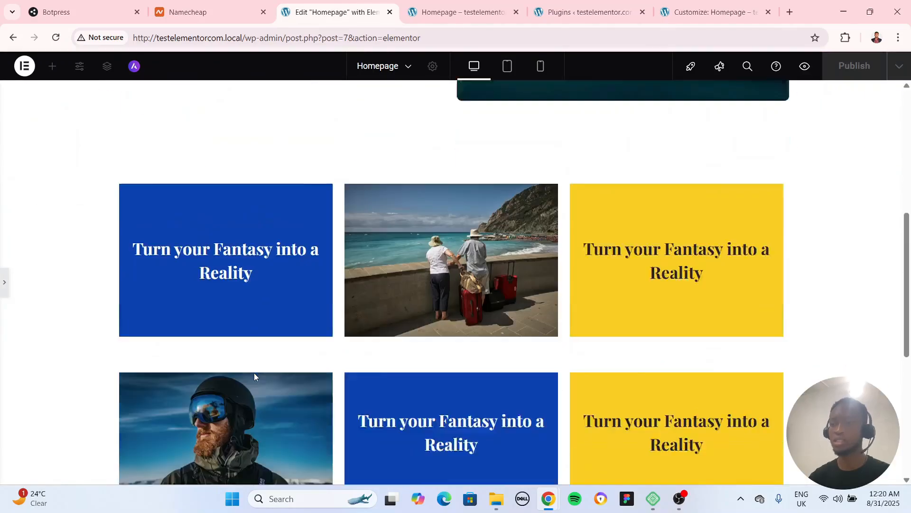
pyautogui.scroll(-3, 255, 372)
pyautogui.scroll(7, 255, 376)
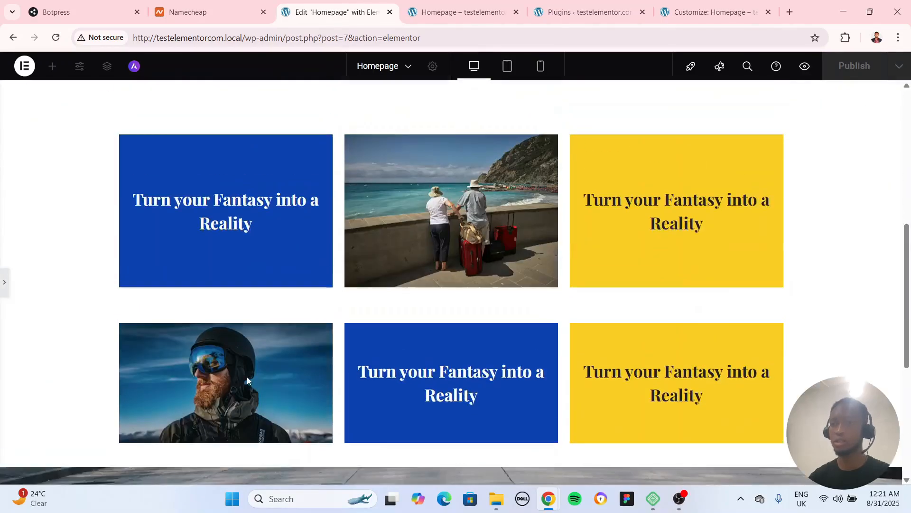
# Copy the hero heading "Turn your Fantasy into a Reality" and paste it into the container with the city street background
pyautogui.click(3, 292)
pyautogui.scroll(-7, 713, 417)
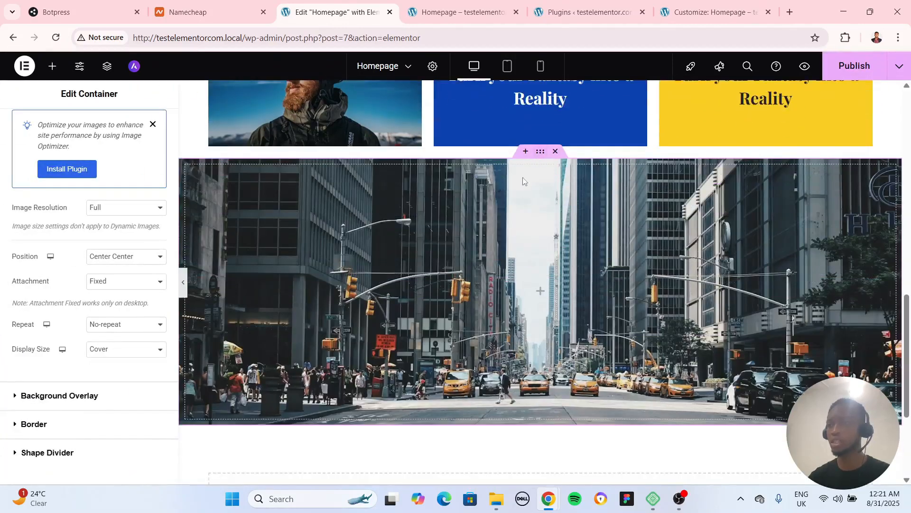
pyautogui.click(52, 66)
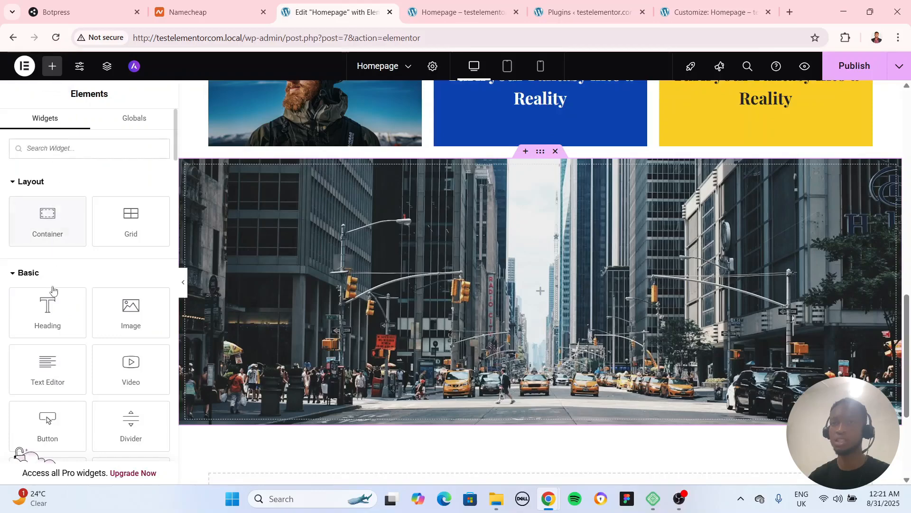
pyautogui.scroll(12, 331, 242)
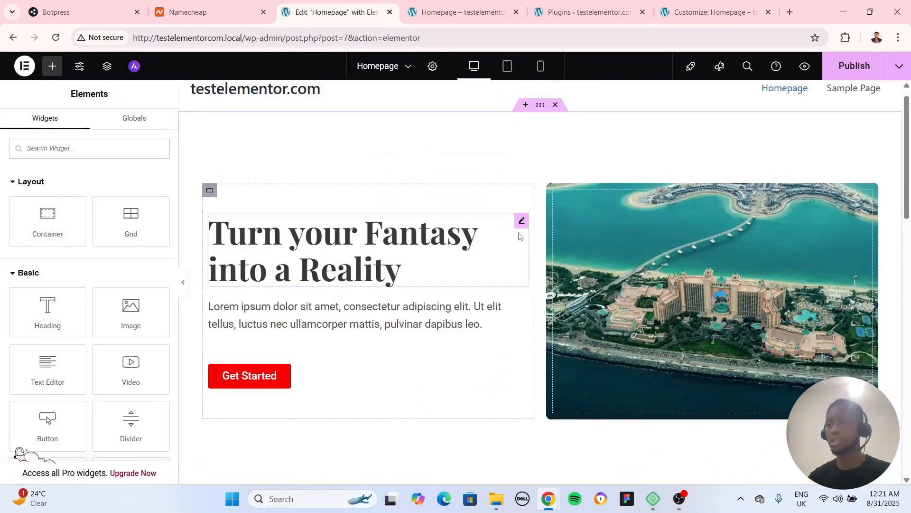
pyautogui.click(521, 221)
pyautogui.scroll(-10, 524, 246)
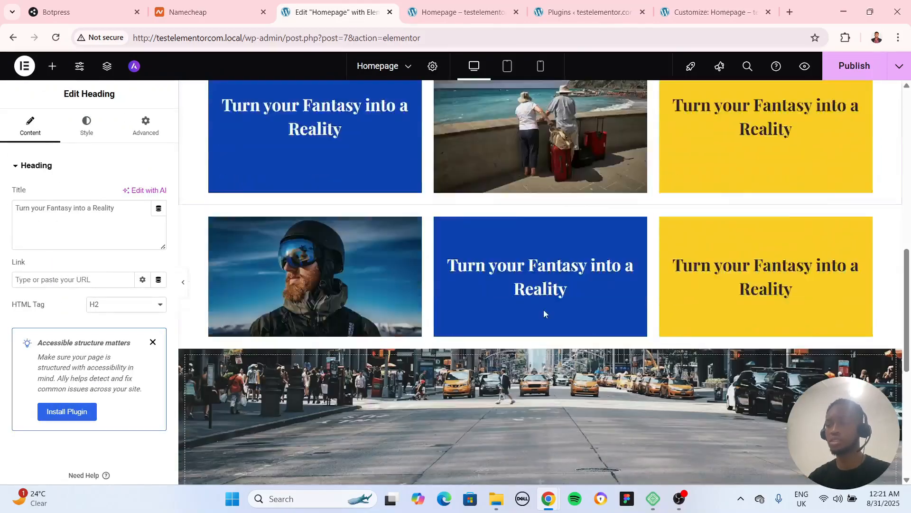
pyautogui.scroll(10, 519, 219)
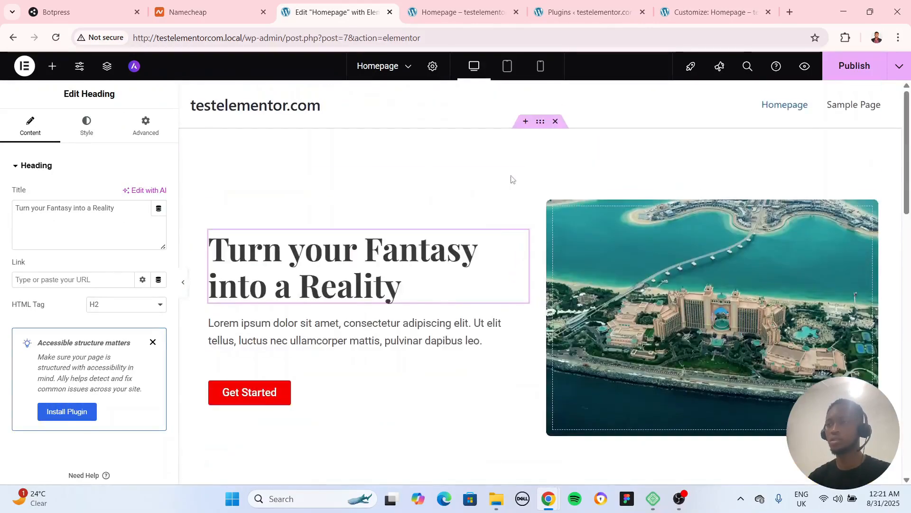
pyautogui.rightClick(526, 232)
pyautogui.click(549, 264)
pyautogui.scroll(-8, 539, 275)
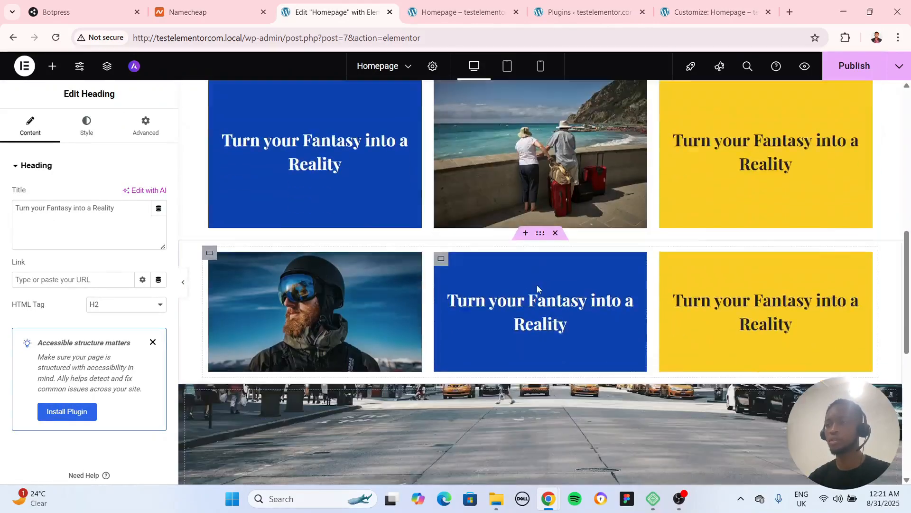
pyautogui.scroll(-2, 538, 288)
pyautogui.rightClick(541, 288)
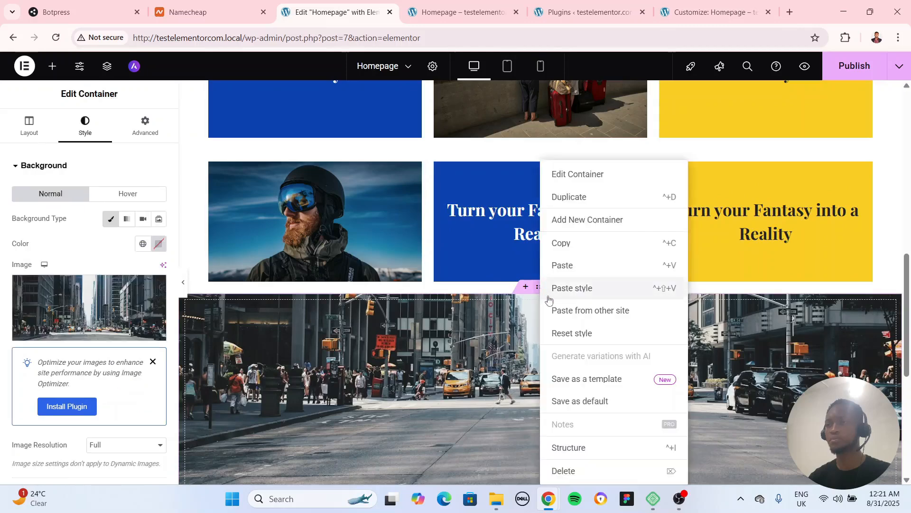
pyautogui.click(570, 264)
pyautogui.scroll(-4, 552, 312)
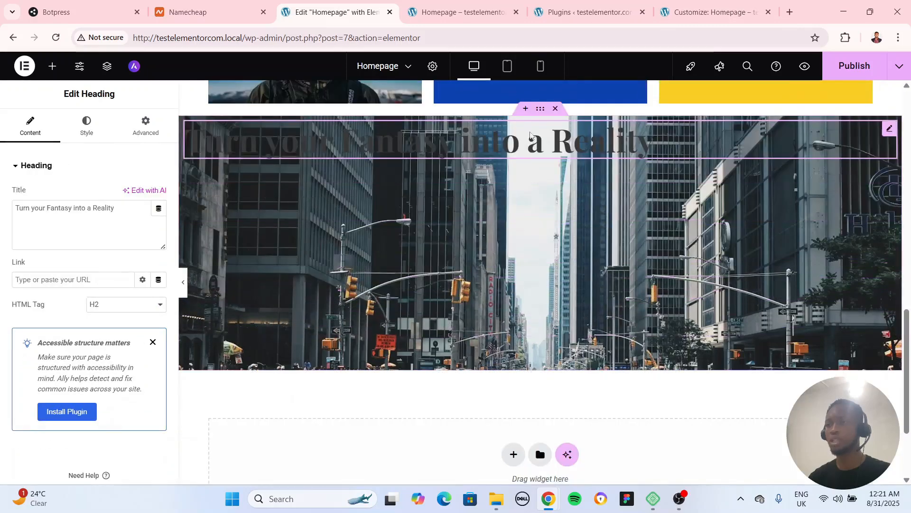
# Center the city container's content on both axes by setting Justify Content and Align Items to Center
pyautogui.click(540, 109)
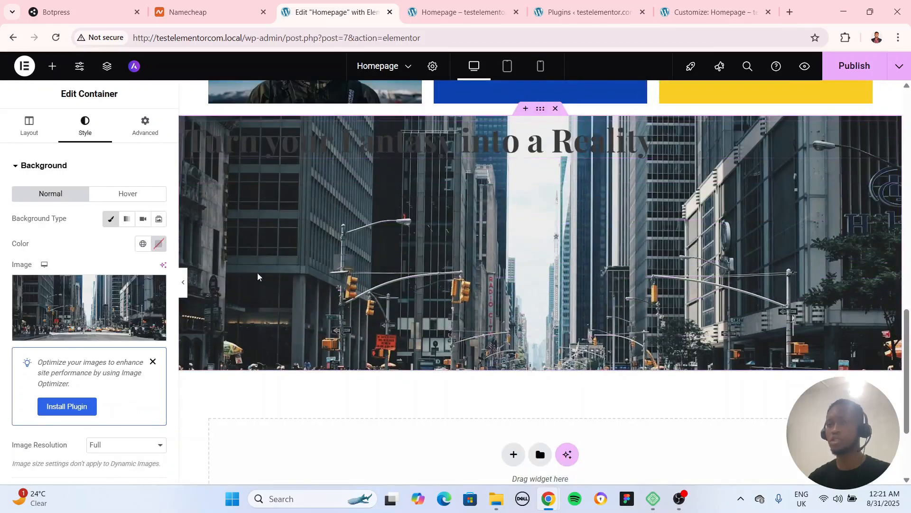
pyautogui.click(28, 126)
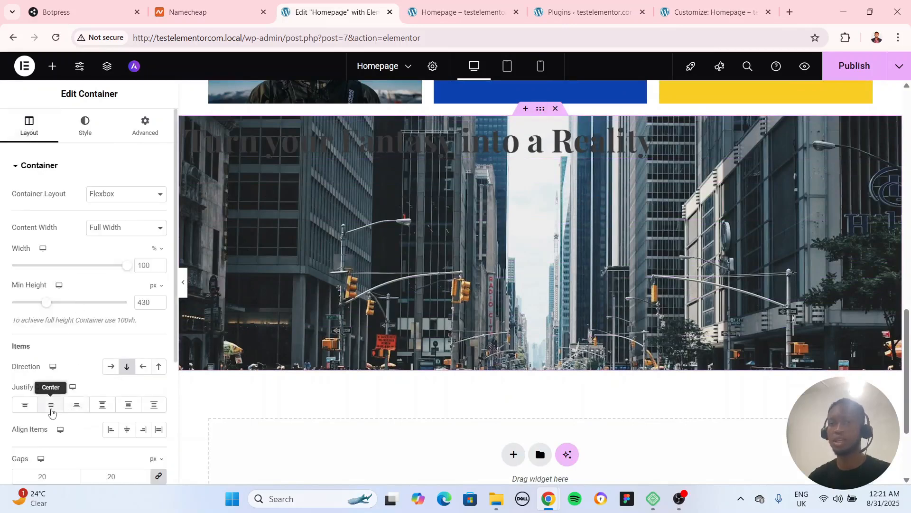
pyautogui.click(51, 407)
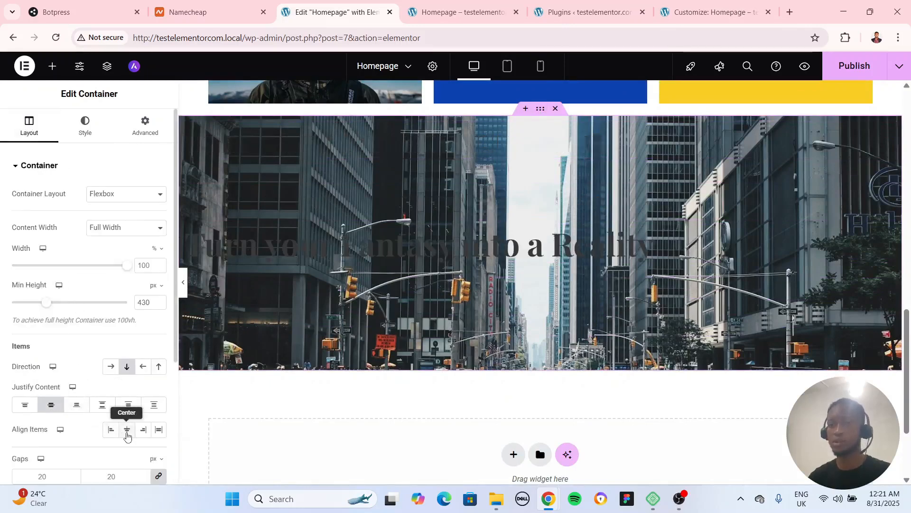
pyautogui.click(127, 430)
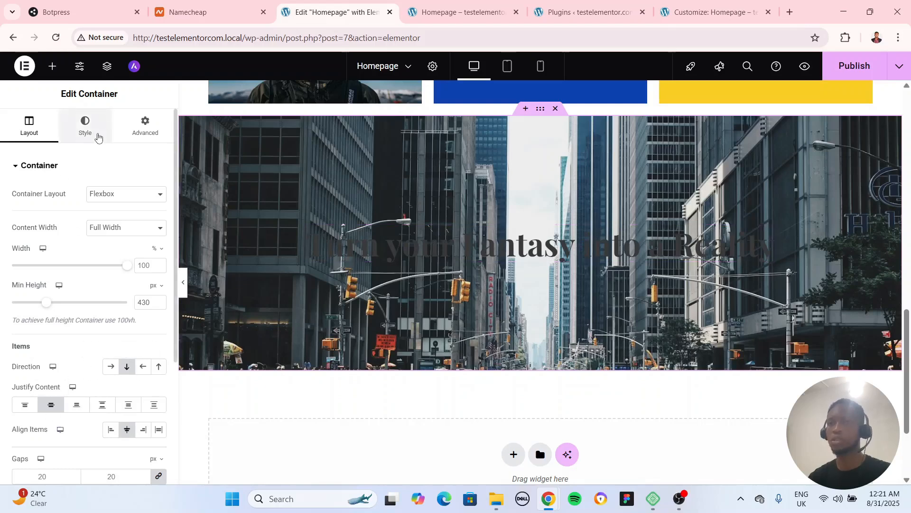
# Change the text color of the heading in the city section to white
pyautogui.click(94, 134)
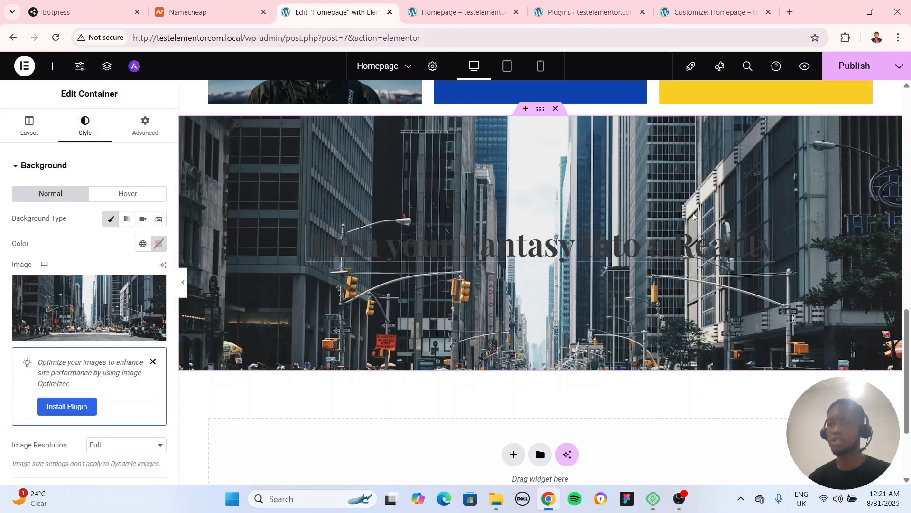
pyautogui.click(768, 233)
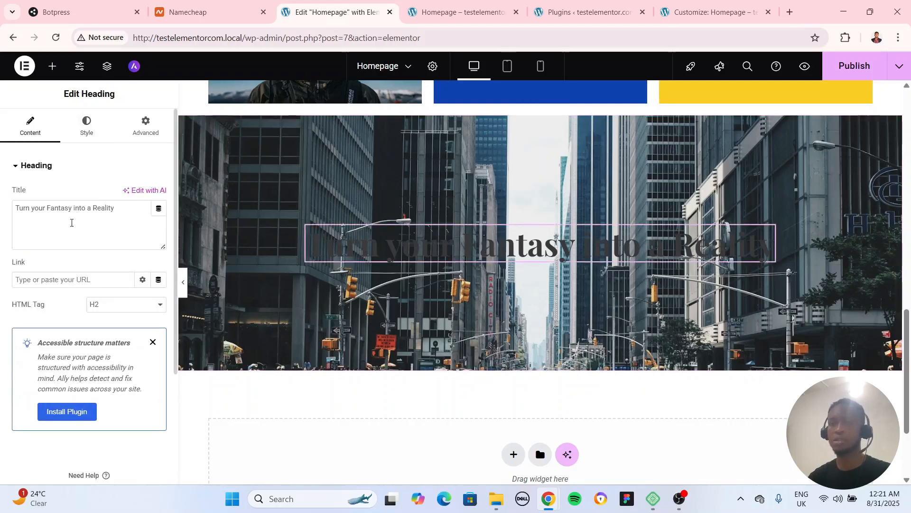
pyautogui.click(87, 124)
pyautogui.click(160, 363)
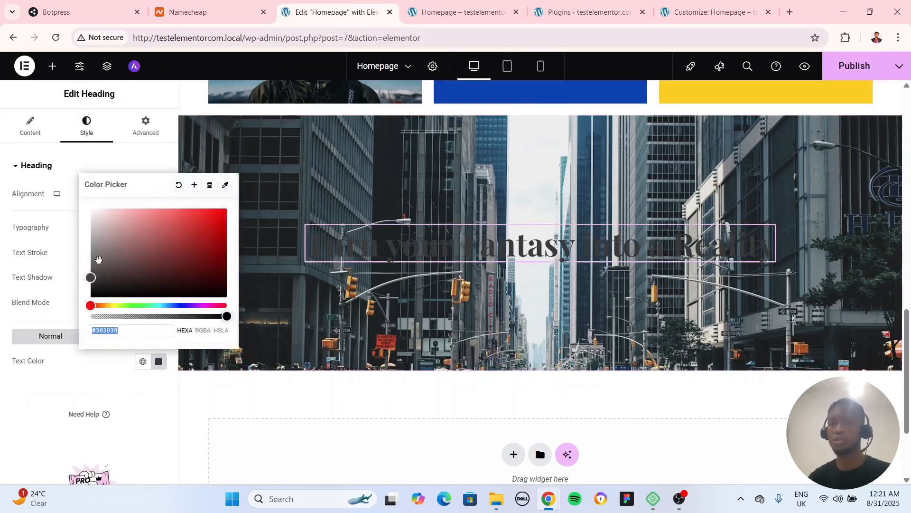
pyautogui.moveTo(91, 277); pyautogui.dragTo(64, 175)
# Add a Classic background overlay to the city container with the near-black color #050505
pyautogui.click(538, 110)
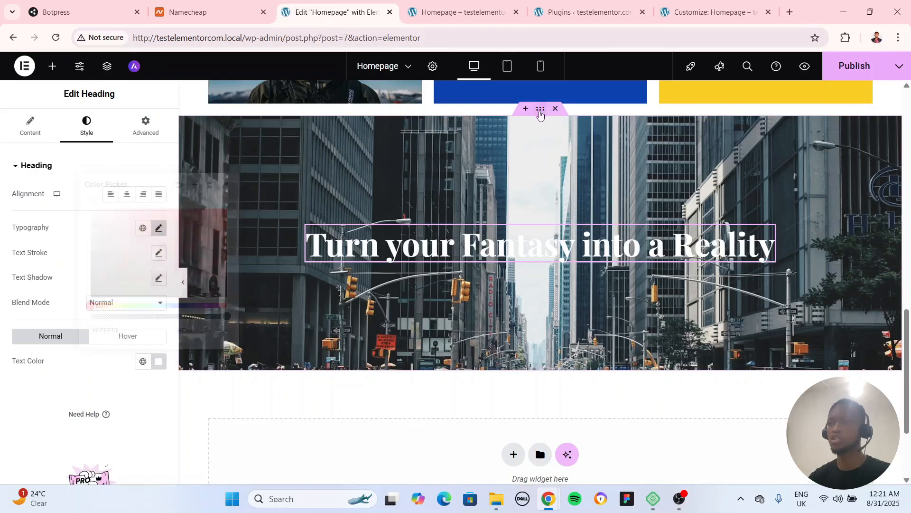
pyautogui.scroll(-5, 112, 209)
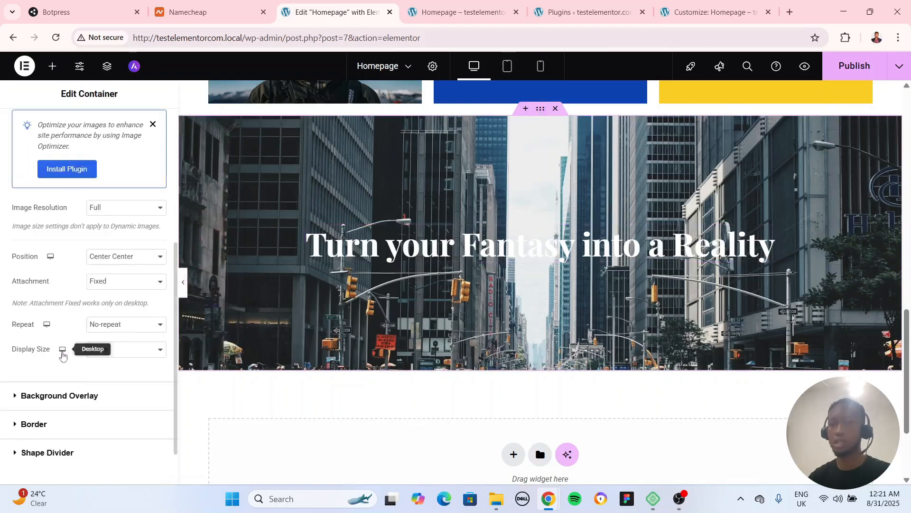
pyautogui.click(66, 395)
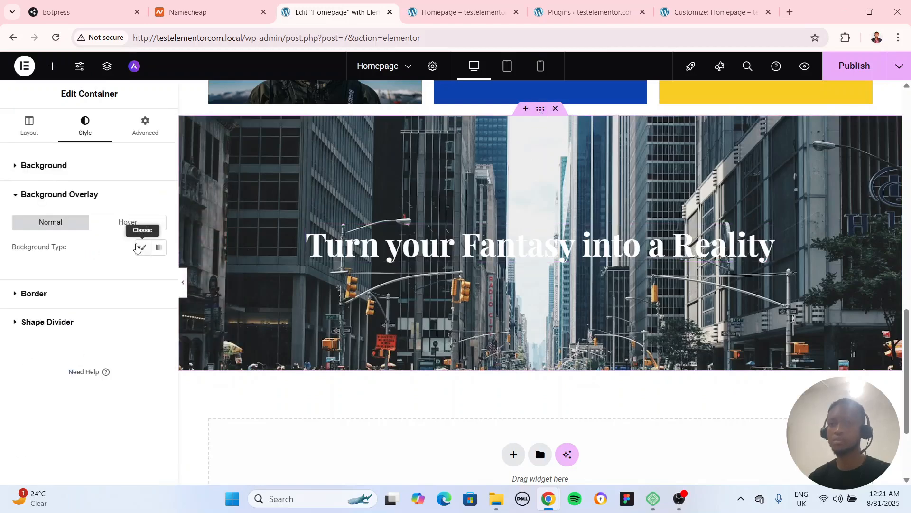
pyautogui.click(137, 248)
pyautogui.click(159, 272)
pyautogui.click(95, 383)
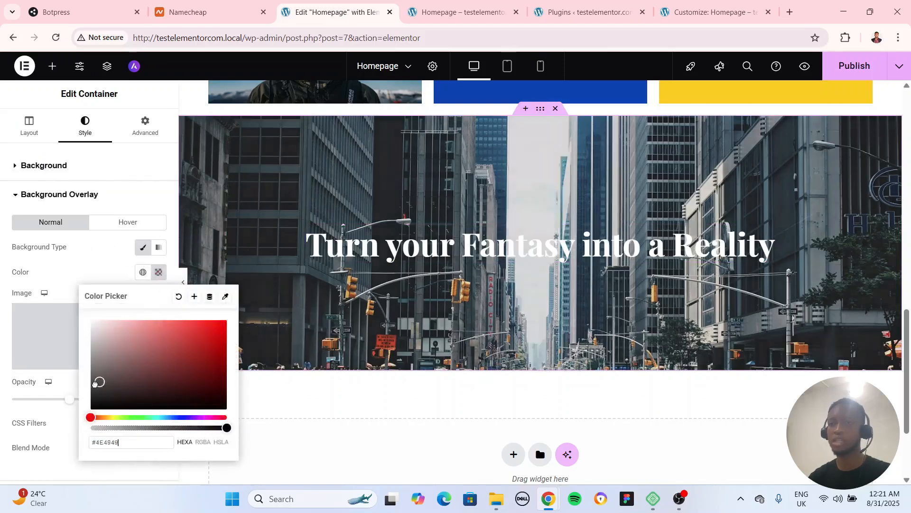
pyautogui.moveTo(95, 383); pyautogui.dragTo(75, 408)
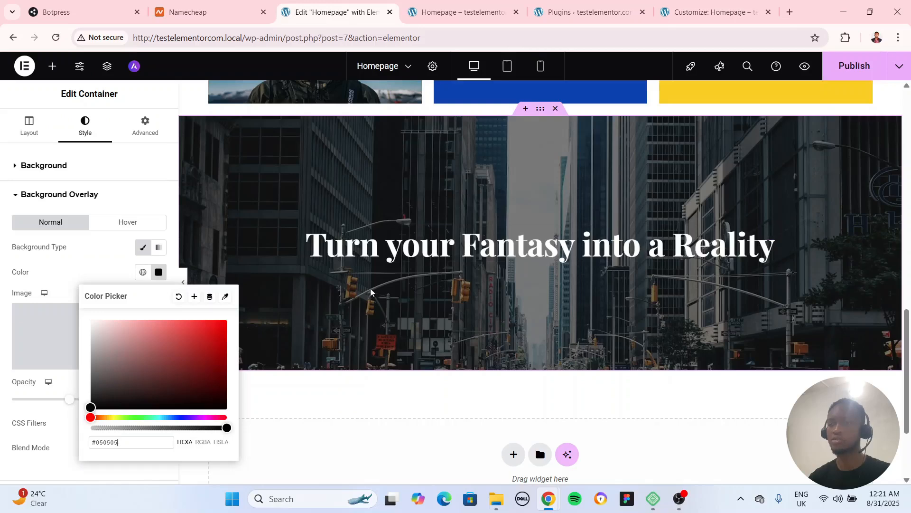
pyautogui.click(102, 272)
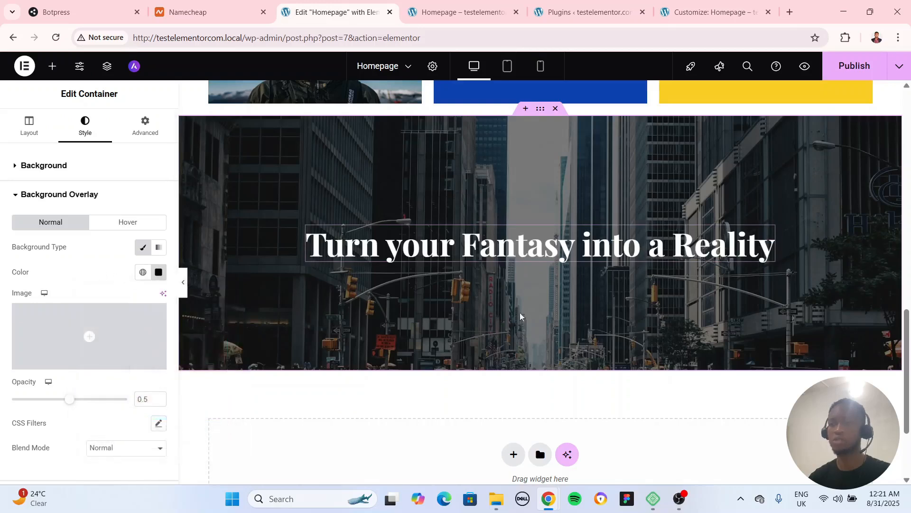
# Fine-tune the overlay's near-black color and set the overlay opacity to 0.55
pyautogui.click(159, 271)
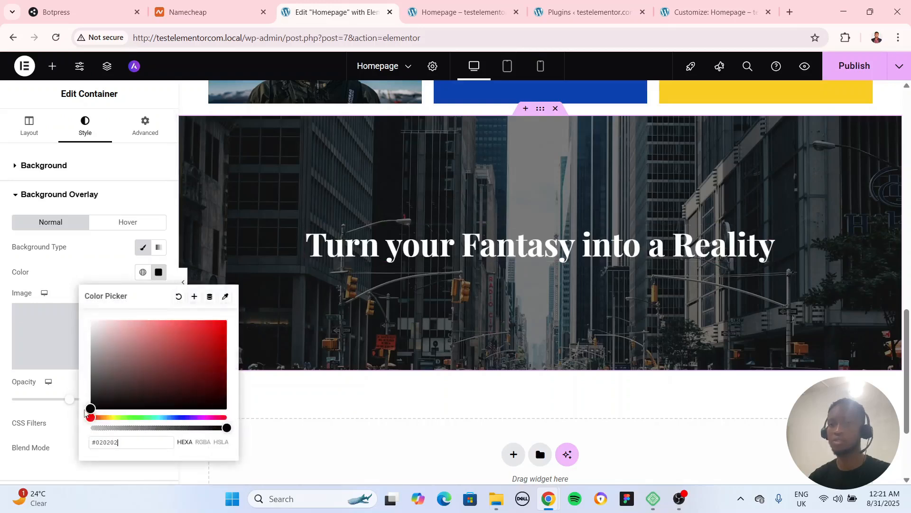
pyautogui.moveTo(85, 412)
pyautogui.mouseDown()
pyautogui.moveTo(77, 422)
pyautogui.moveTo(46, 403)
pyautogui.moveTo(77, 406)
pyautogui.mouseUp()
pyautogui.click(38, 414)
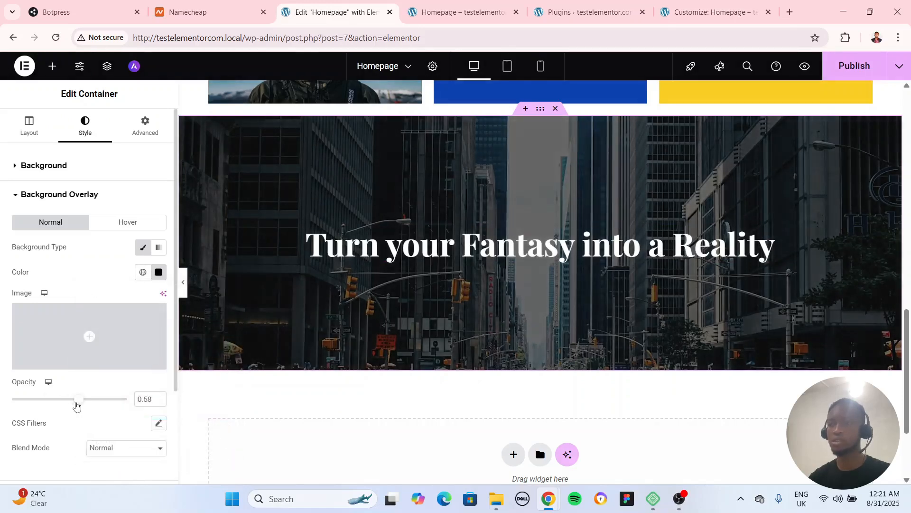
# Copy the hero's Lorem ipsum paragraph and paste it into the city background container below the heading
pyautogui.scroll(15, 423, 255)
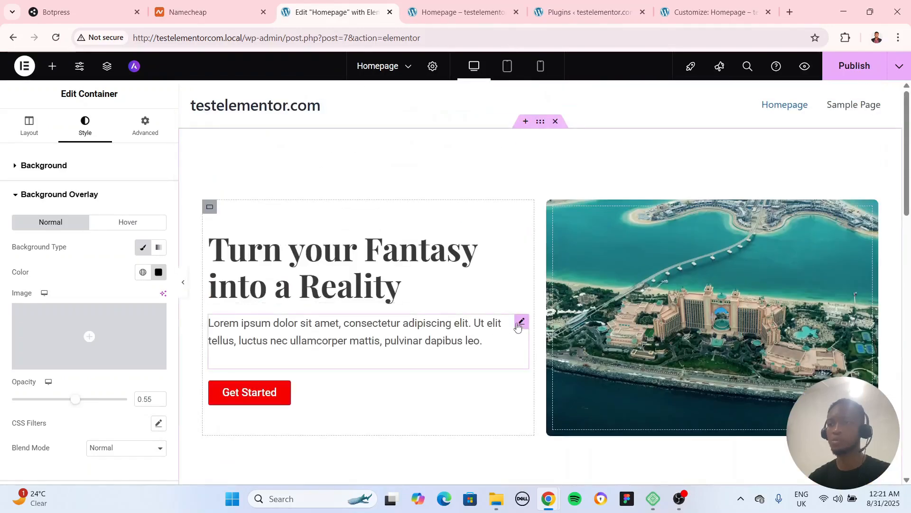
pyautogui.click(518, 324)
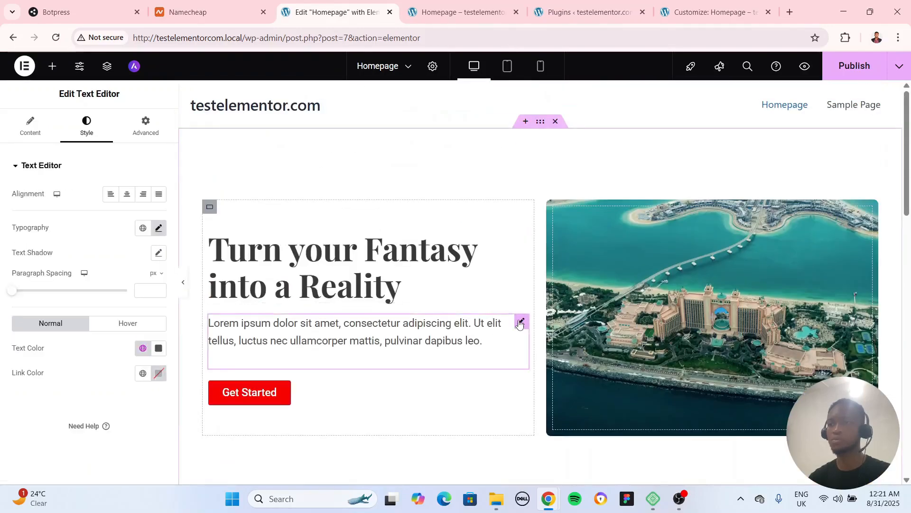
pyautogui.rightClick(519, 324)
pyautogui.click(557, 267)
pyautogui.scroll(-10, 508, 360)
pyautogui.scroll(-5, 508, 361)
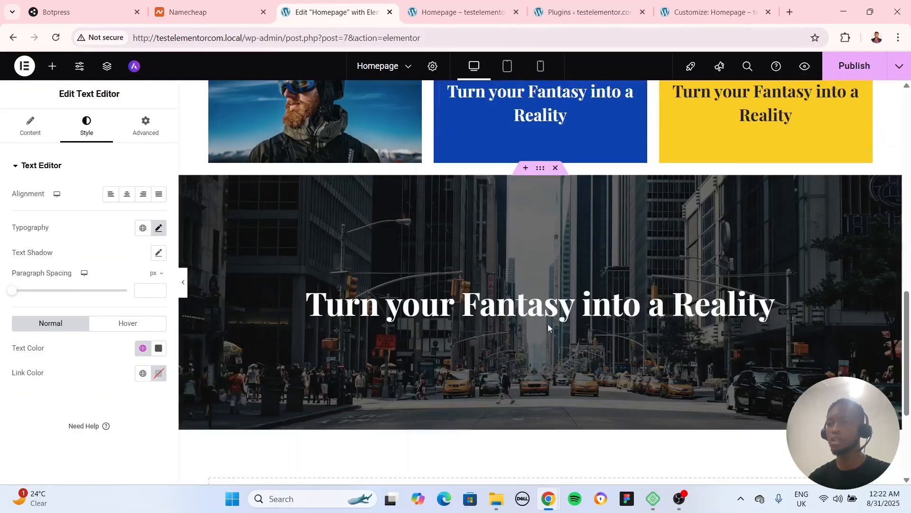
pyautogui.rightClick(540, 171)
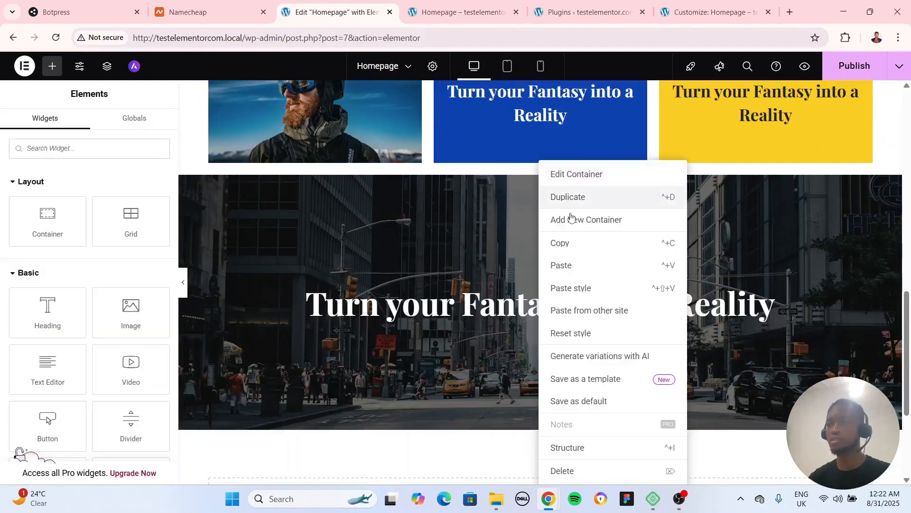
pyautogui.click(574, 269)
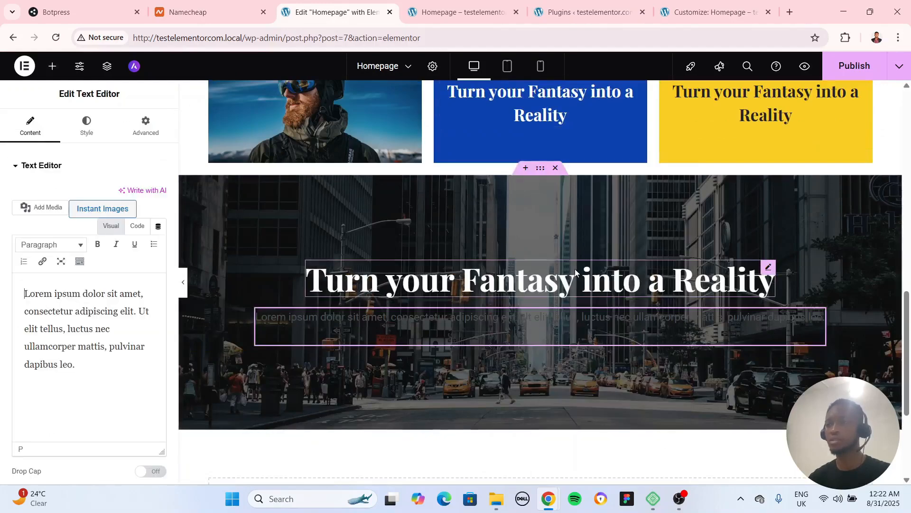
# Set the text color of the paragraph in the city section to light gray #D1D1D1
pyautogui.click(87, 126)
pyautogui.click(159, 349)
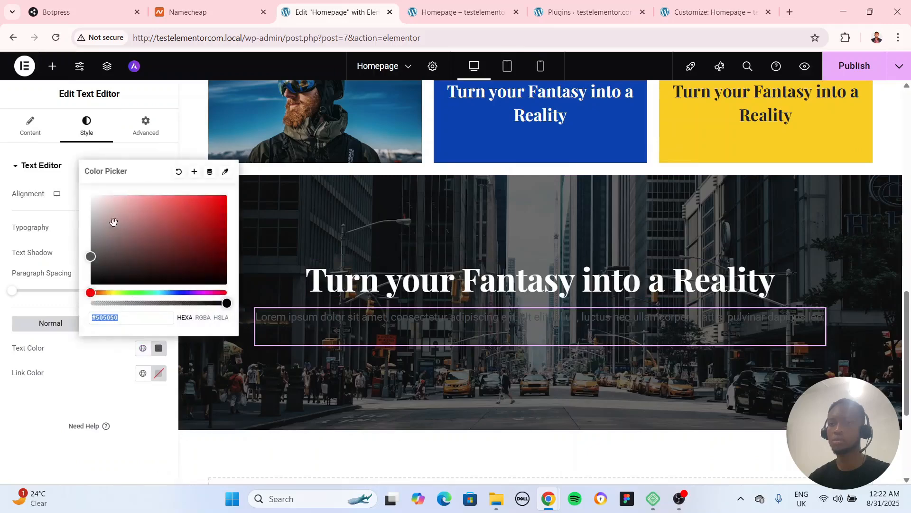
pyautogui.moveTo(112, 221); pyautogui.dragTo(77, 216)
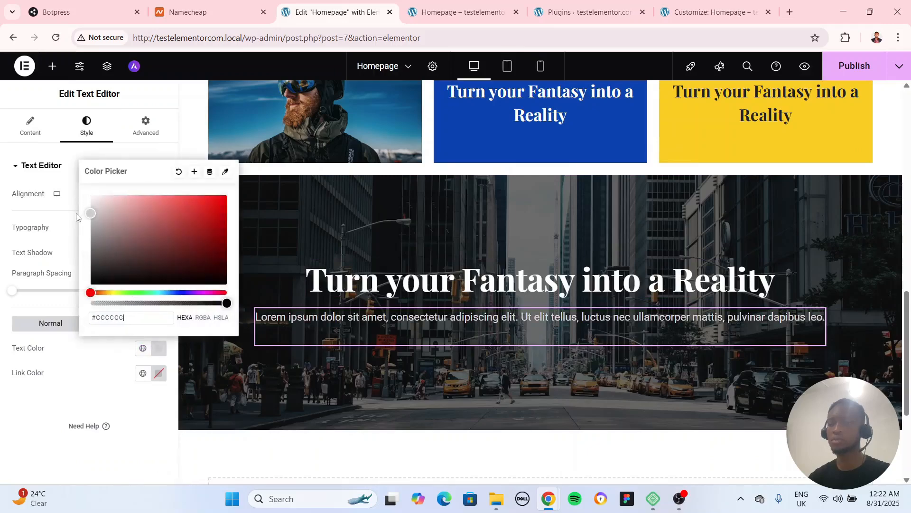
# Copy the hero's red Get Started button and paste it into the city background container below the paragraph
pyautogui.scroll(10, 519, 346)
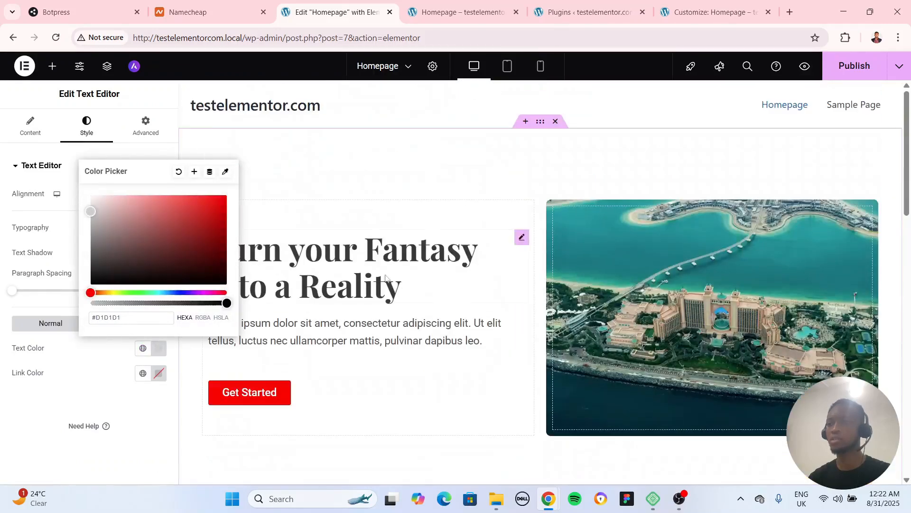
pyautogui.rightClick(522, 387)
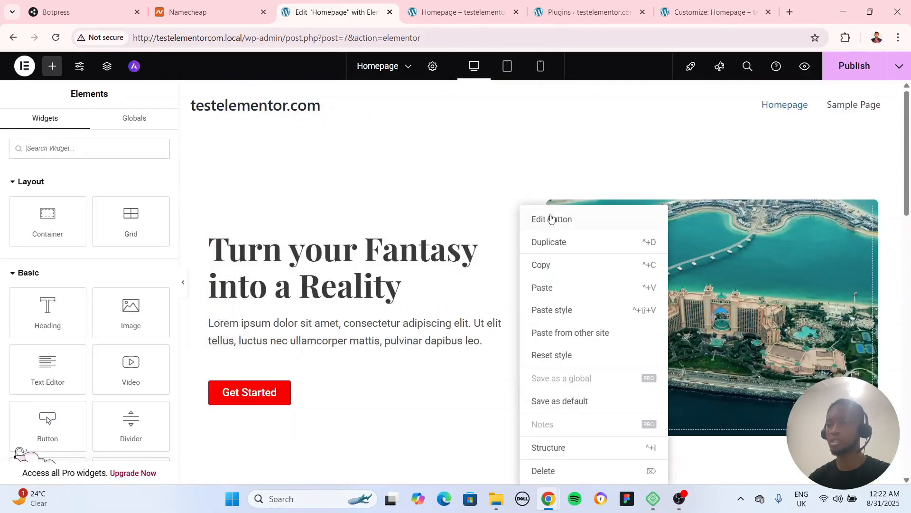
pyautogui.click(542, 265)
pyautogui.scroll(-10, 540, 313)
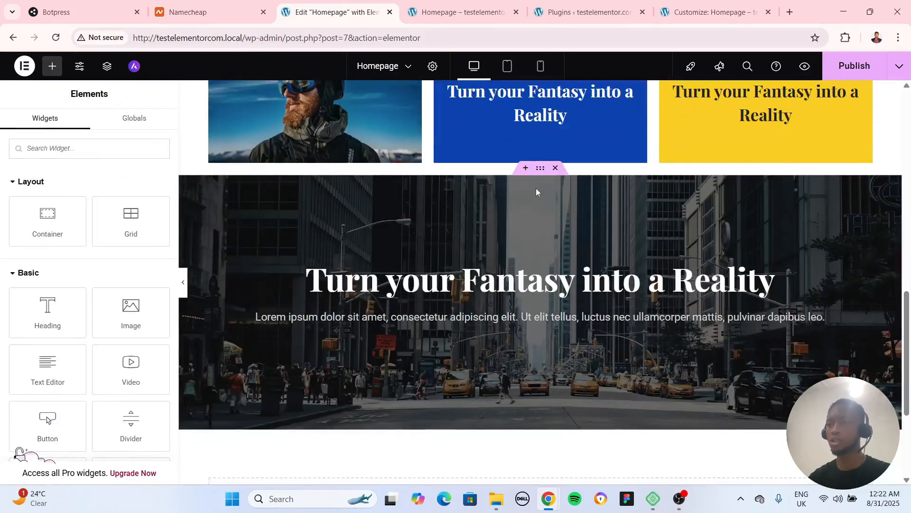
pyautogui.rightClick(541, 172)
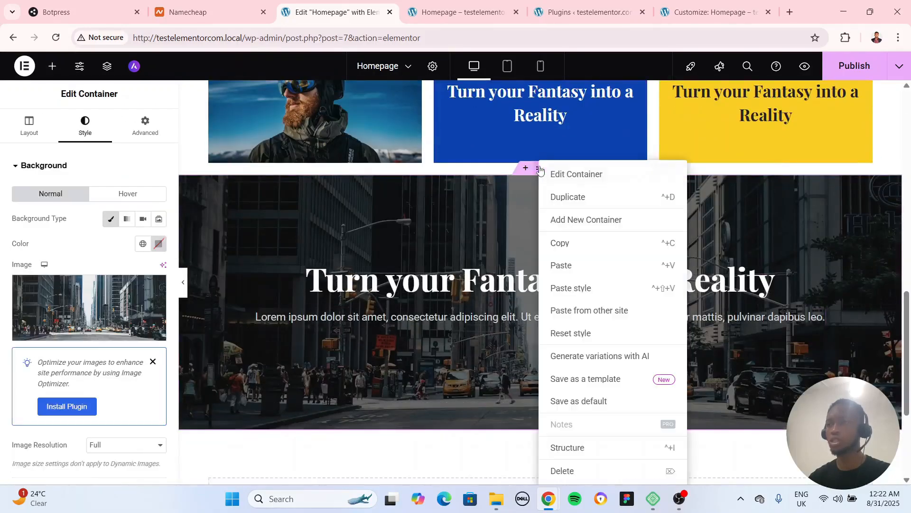
pyautogui.click(563, 265)
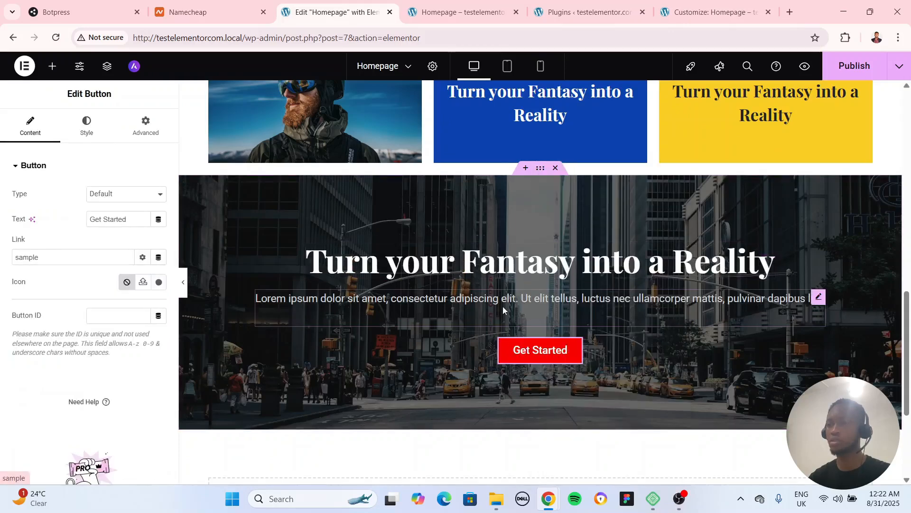
# Preview the city background section and the grid rows above it with the editing panel hidden
pyautogui.click(819, 304)
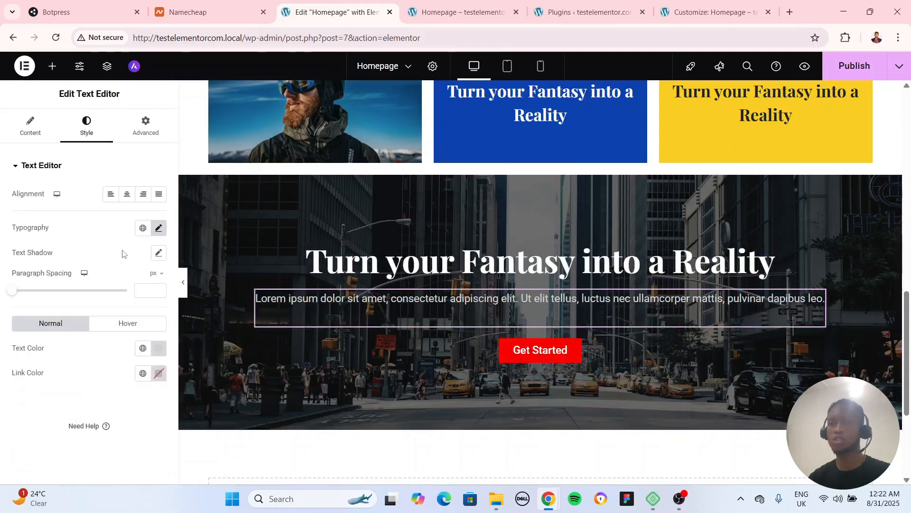
pyautogui.scroll(2, 446, 403)
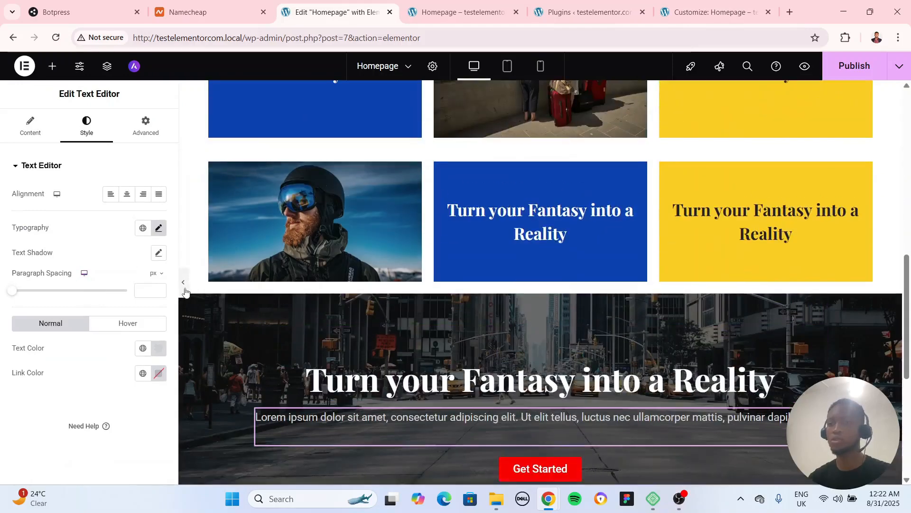
pyautogui.click(185, 289)
pyautogui.scroll(-3, 207, 340)
pyautogui.scroll(3, 207, 341)
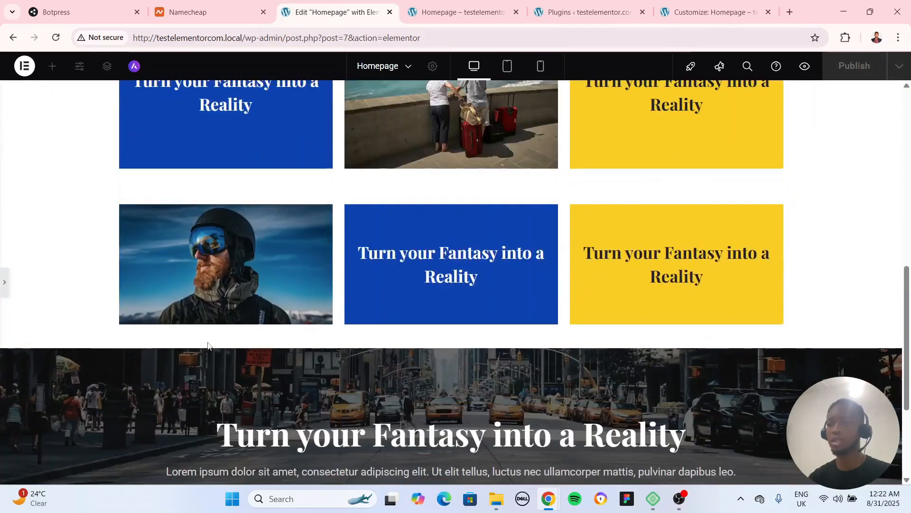
pyautogui.scroll(-3, 207, 343)
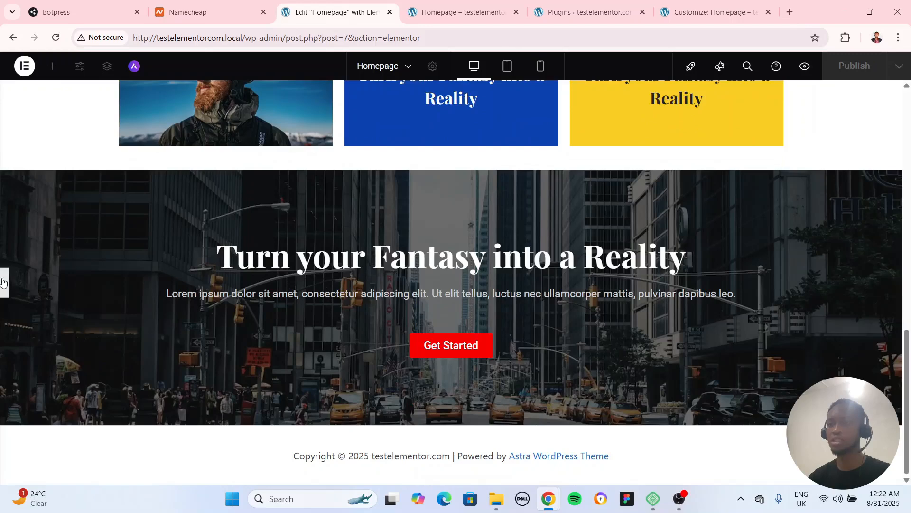
pyautogui.click(268, 304)
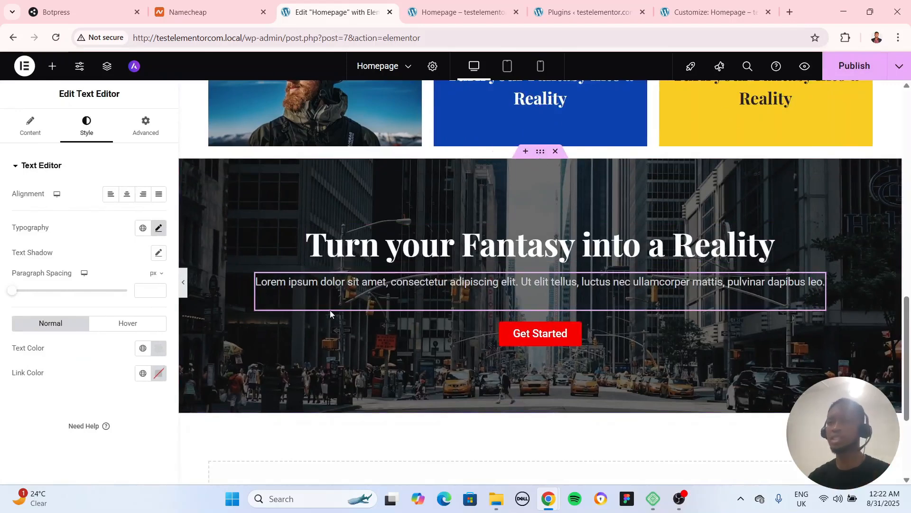
# Add a container inside the city background section and move the heading, paragraph and Get Started button into it
pyautogui.click(51, 68)
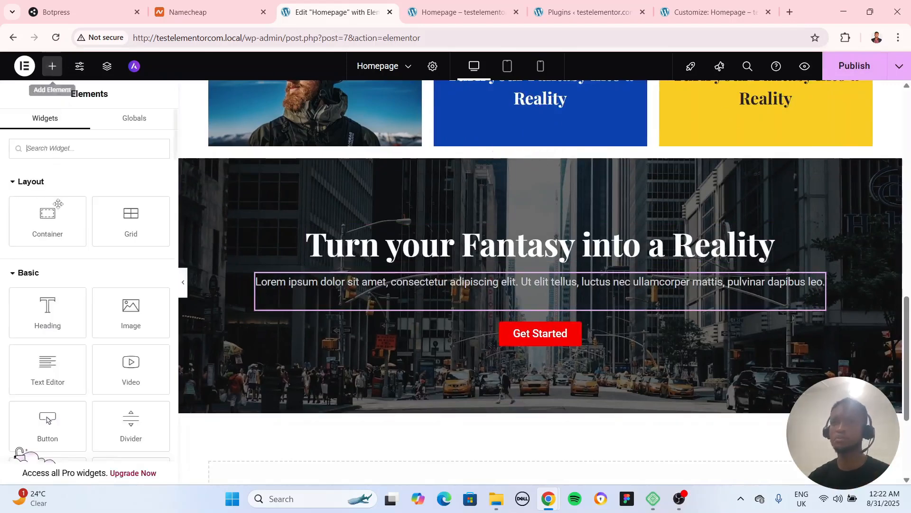
pyautogui.moveTo(48, 219); pyautogui.dragTo(512, 229)
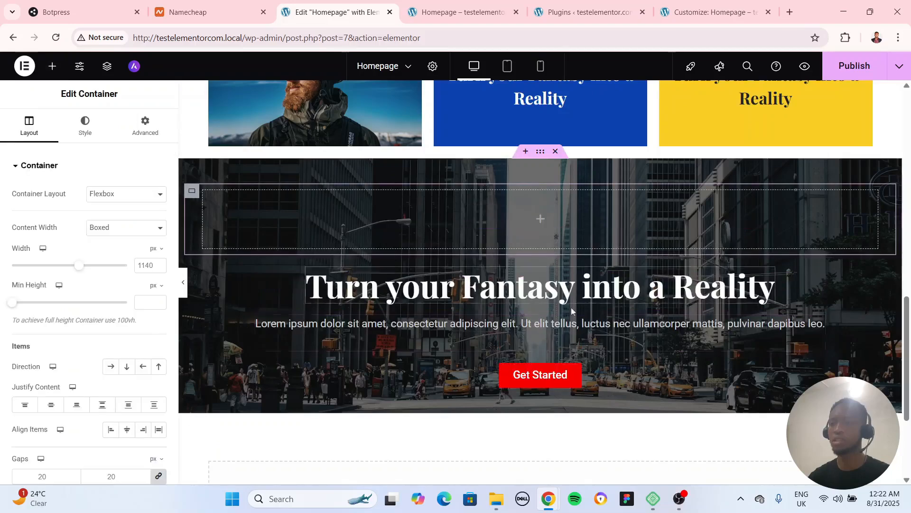
pyautogui.moveTo(755, 285); pyautogui.dragTo(723, 219)
pyautogui.moveTo(816, 288); pyautogui.dragTo(700, 271)
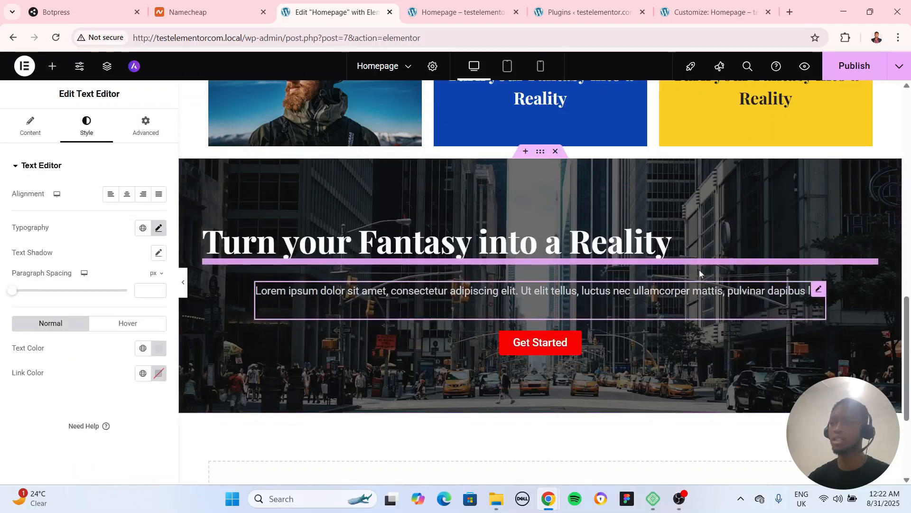
pyautogui.moveTo(576, 336); pyautogui.dragTo(190, 228)
# Unlink the inner container's padding values and set its right and left padding to 200 px, keeping top and bottom at 0
pyautogui.click(192, 229)
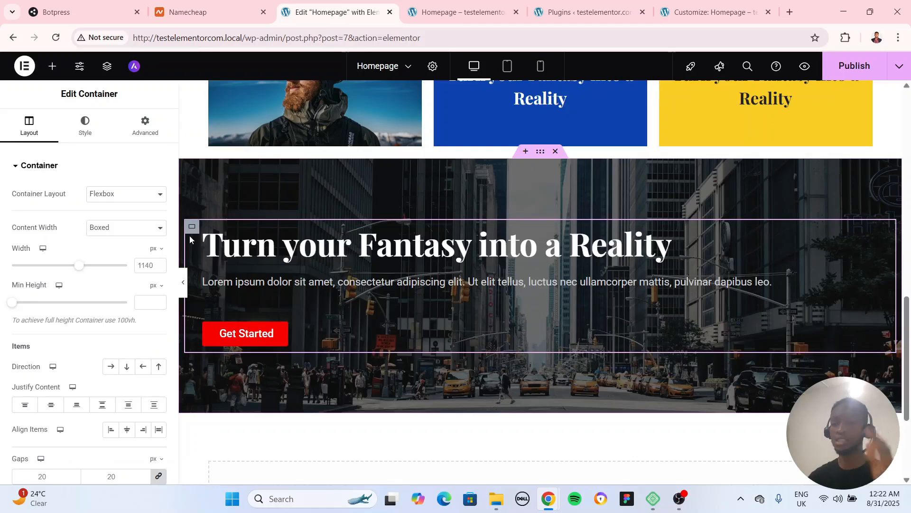
pyautogui.click(147, 128)
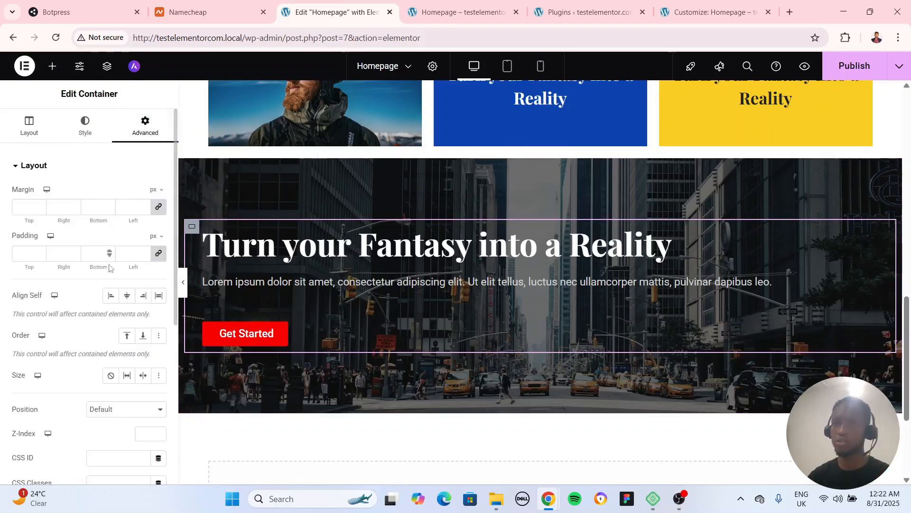
pyautogui.click(160, 255)
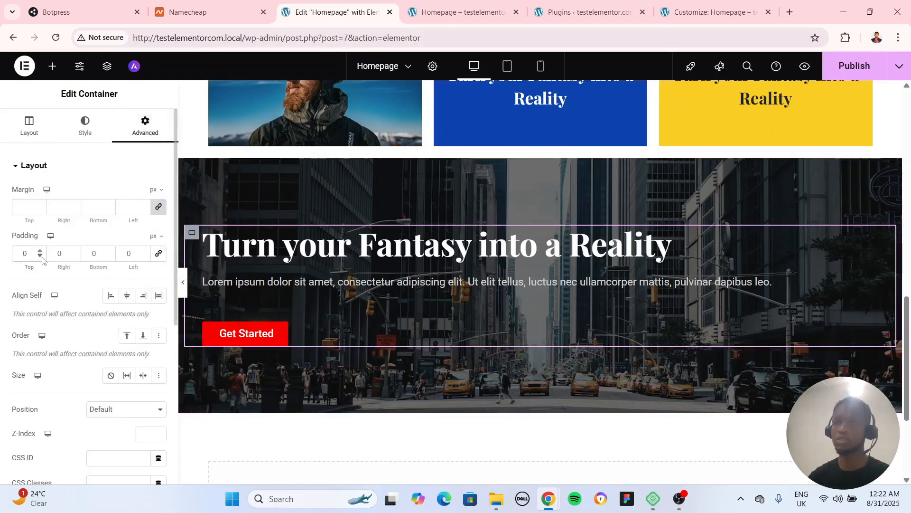
pyautogui.write('20')
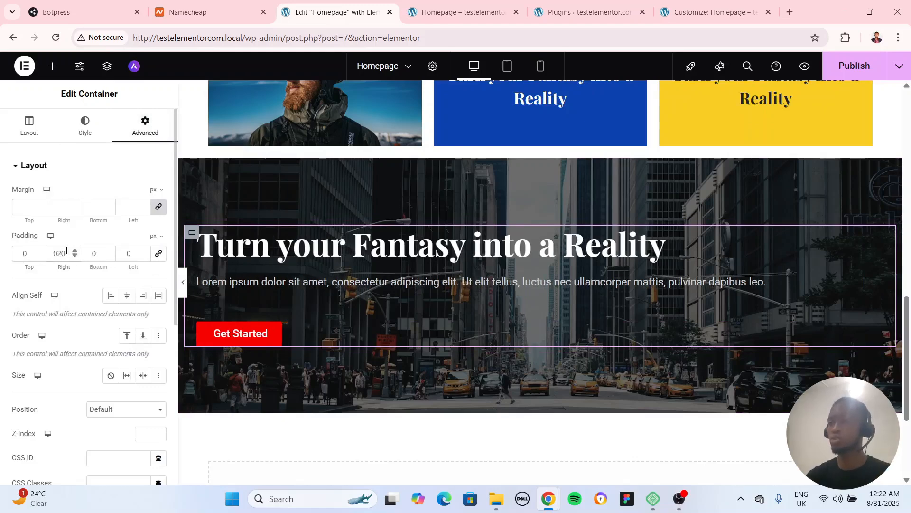
pyautogui.write('0')
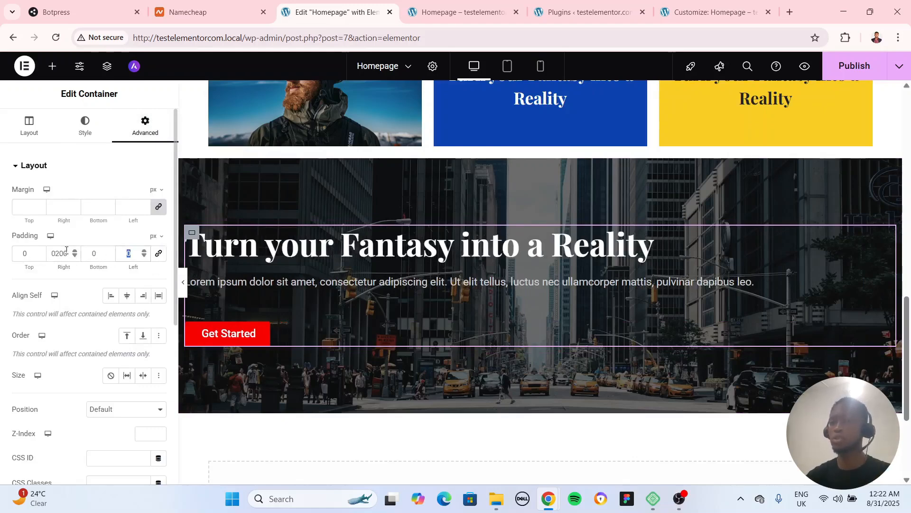
pyautogui.write('200')
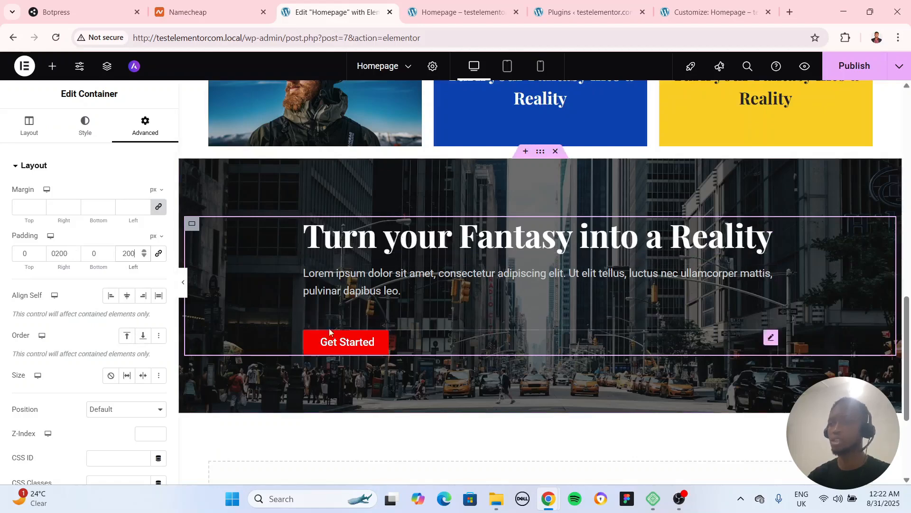
# Align the inner container's items to the center and center the text of its Lorem ipsum paragraph
pyautogui.click(29, 126)
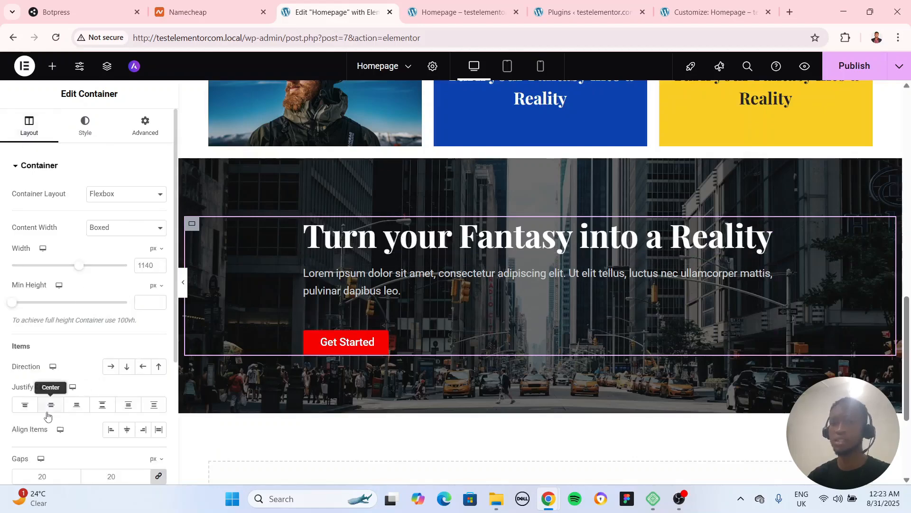
pyautogui.click(127, 430)
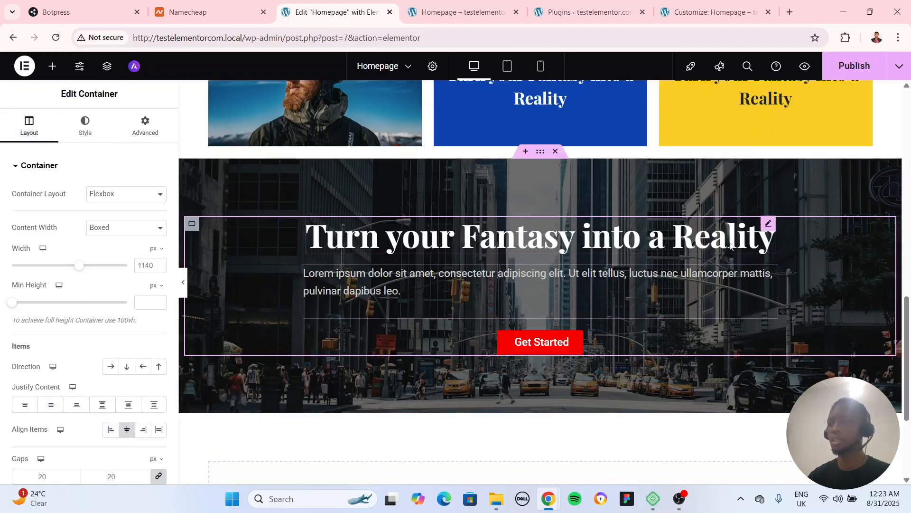
pyautogui.click(766, 229)
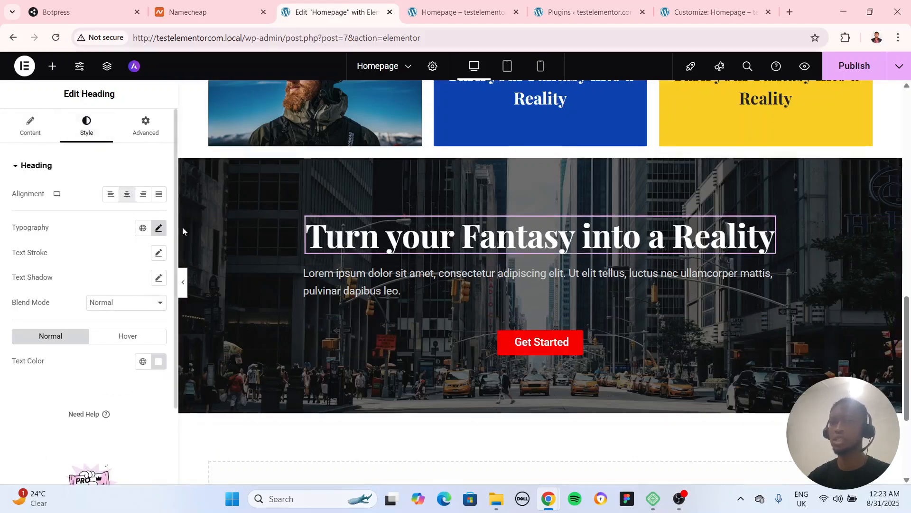
pyautogui.click(771, 271)
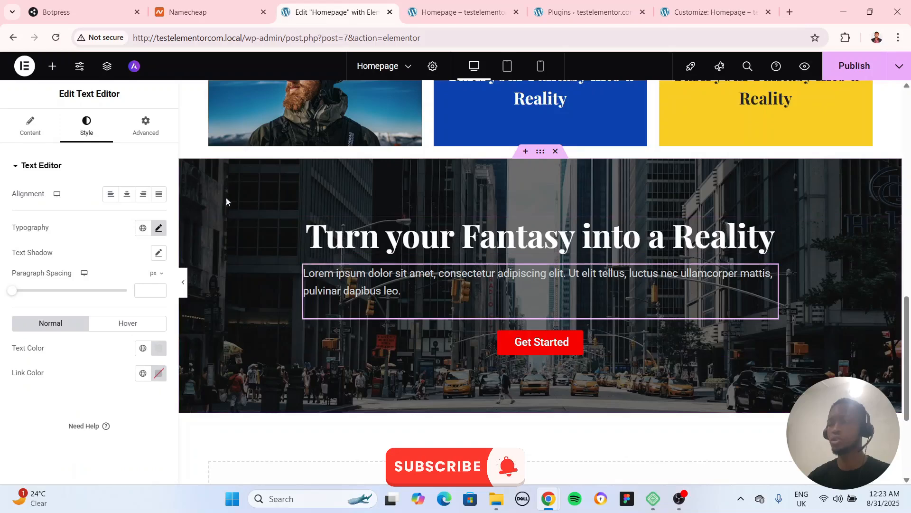
pyautogui.click(127, 193)
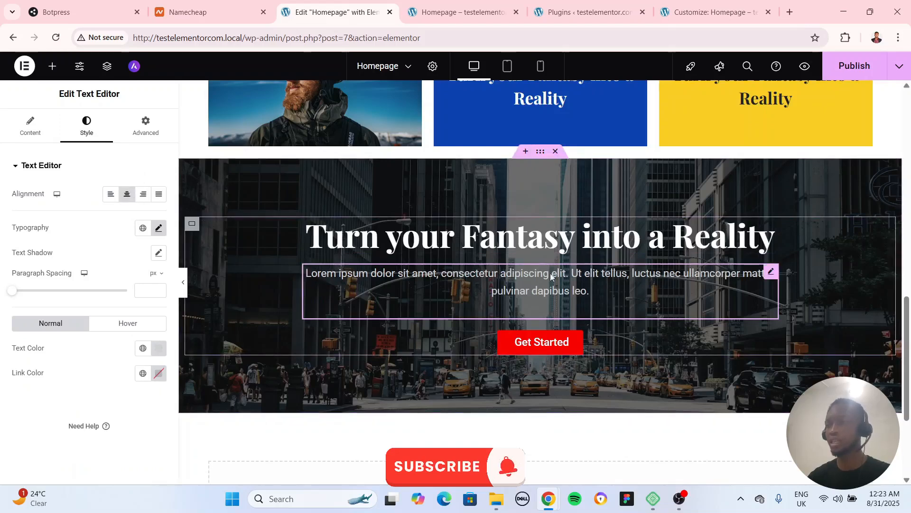
pyautogui.click(147, 134)
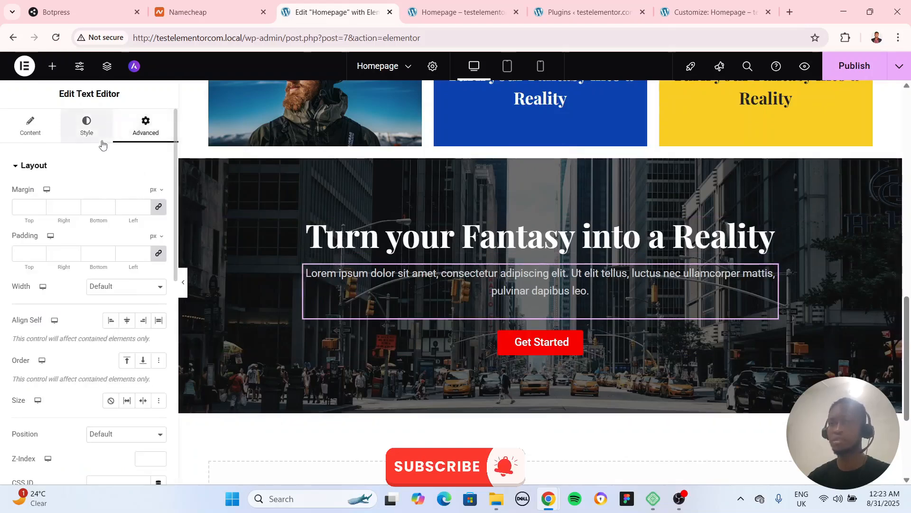
pyautogui.click(304, 280)
# Preview the city section, then set the inner container's right and left padding to 300 px
pyautogui.click(183, 282)
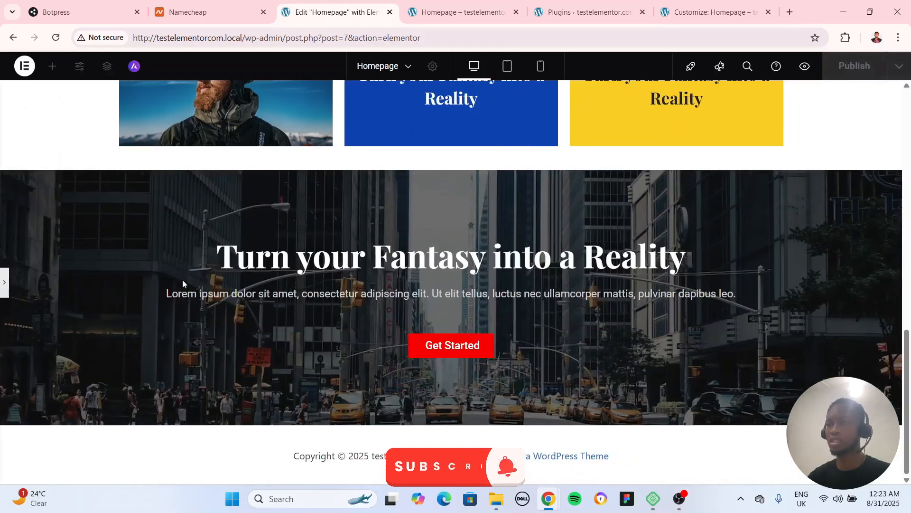
pyautogui.click(4, 282)
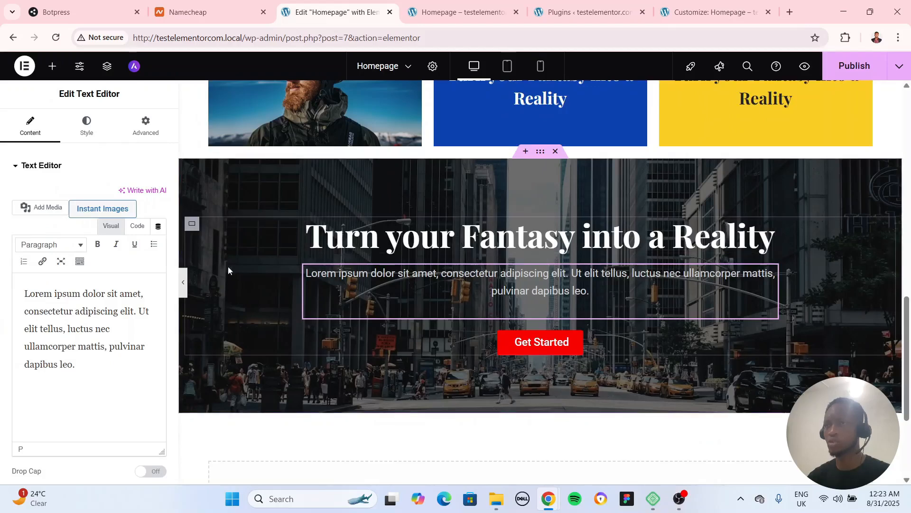
pyautogui.click(192, 224)
pyautogui.click(145, 126)
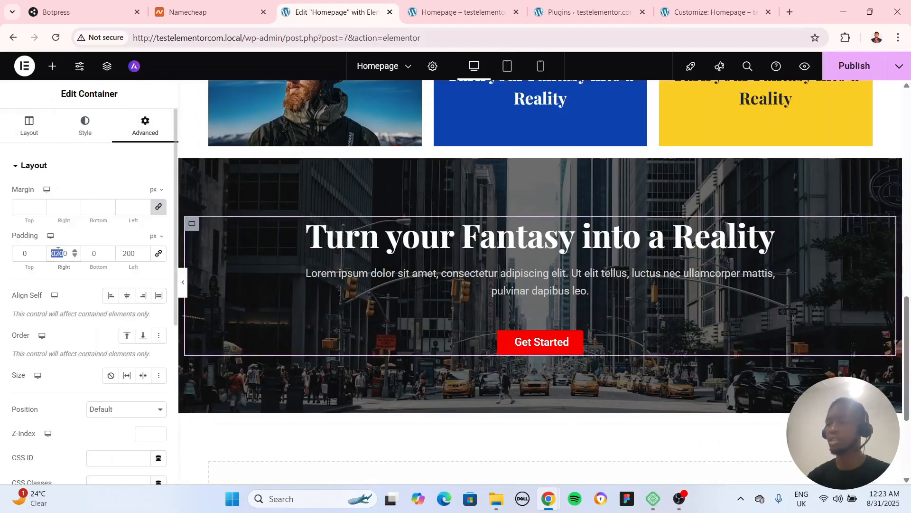
pyautogui.write('300')
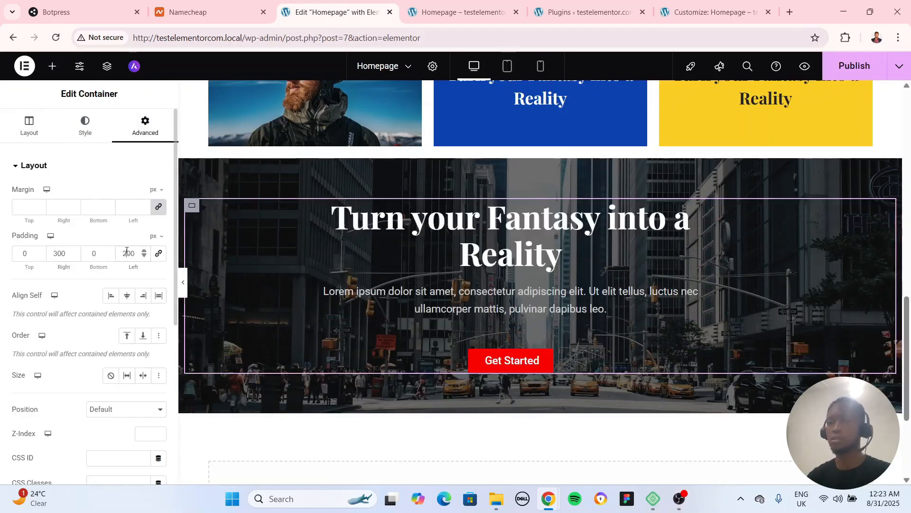
pyautogui.doubleClick(126, 253)
pyautogui.write('300')
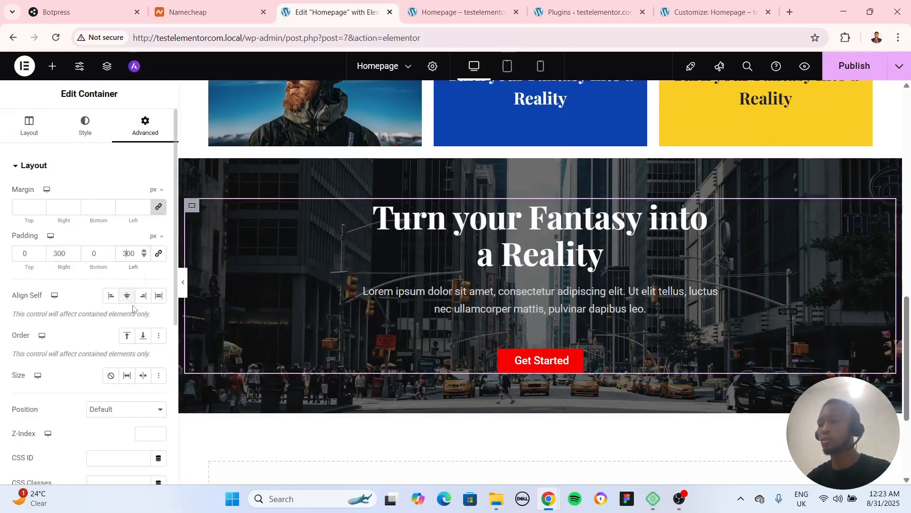
# Preview the page without the editing panel to examine the city section and the spacing around the grid rows
pyautogui.click(183, 282)
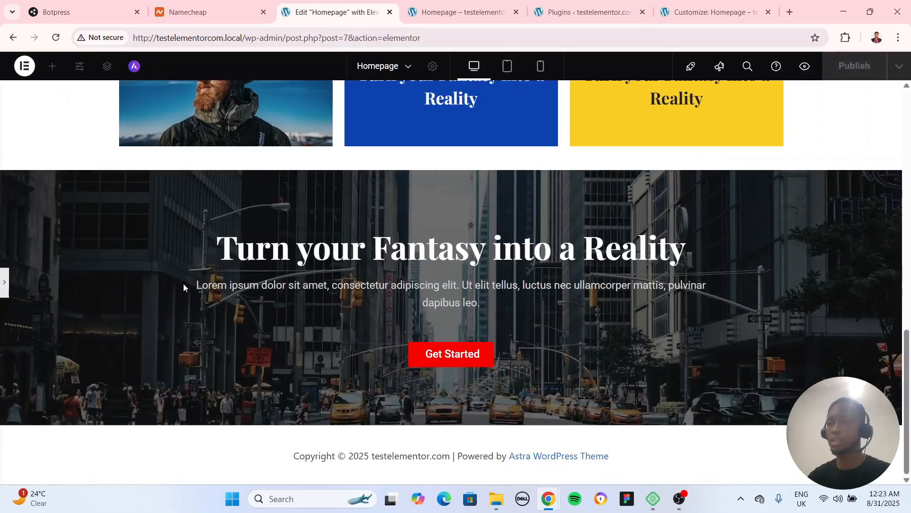
pyautogui.scroll(4, 392, 387)
pyautogui.scroll(-4, 427, 375)
pyautogui.scroll(10, 121, 314)
pyautogui.scroll(-5, 17, 319)
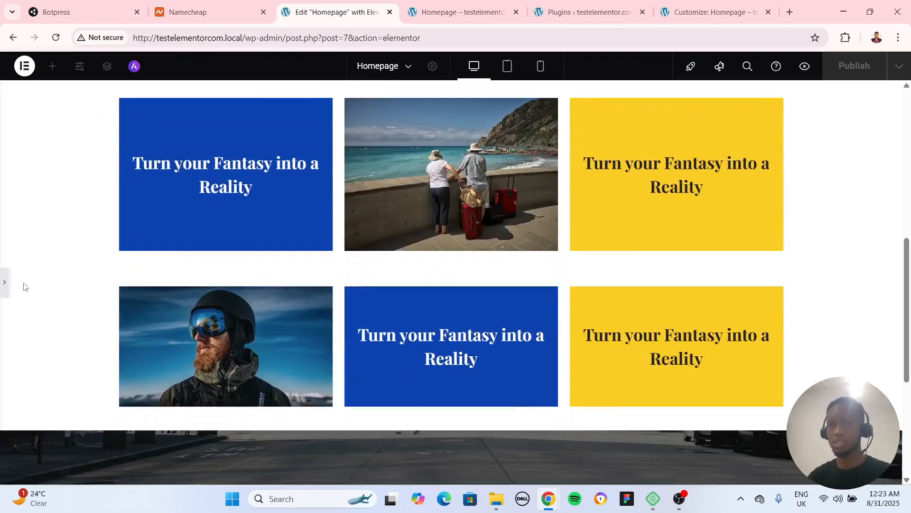
# Set the bottom margin of the second grid row's container, directly above the city section, to 80 px
pyautogui.click(4, 283)
pyautogui.scroll(-4, 502, 380)
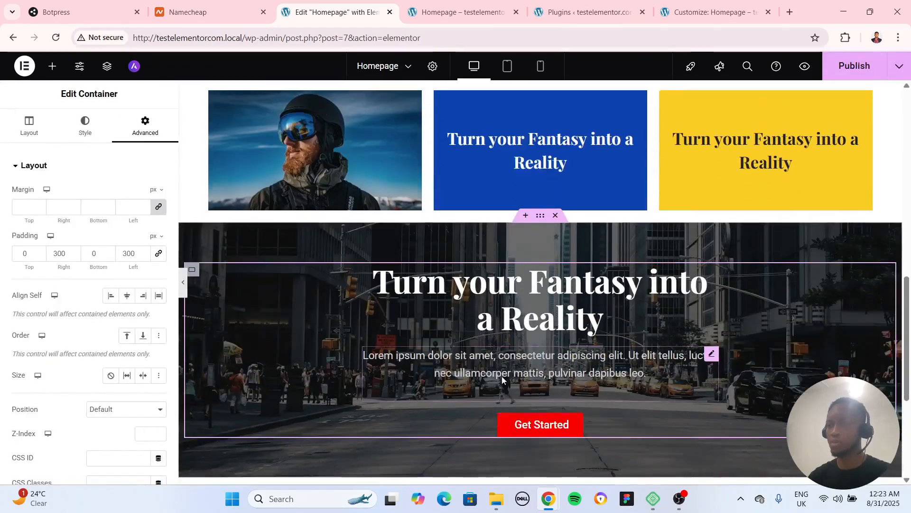
pyautogui.scroll(3, 522, 384)
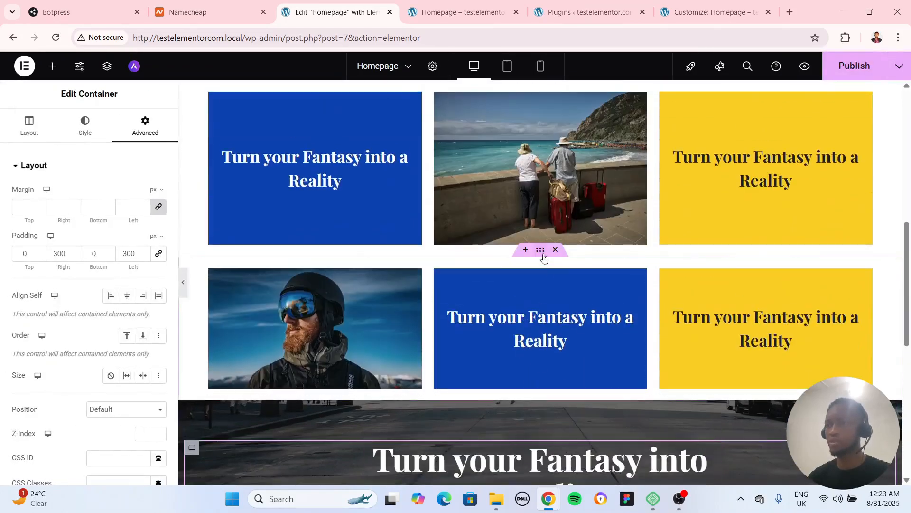
pyautogui.click(521, 405)
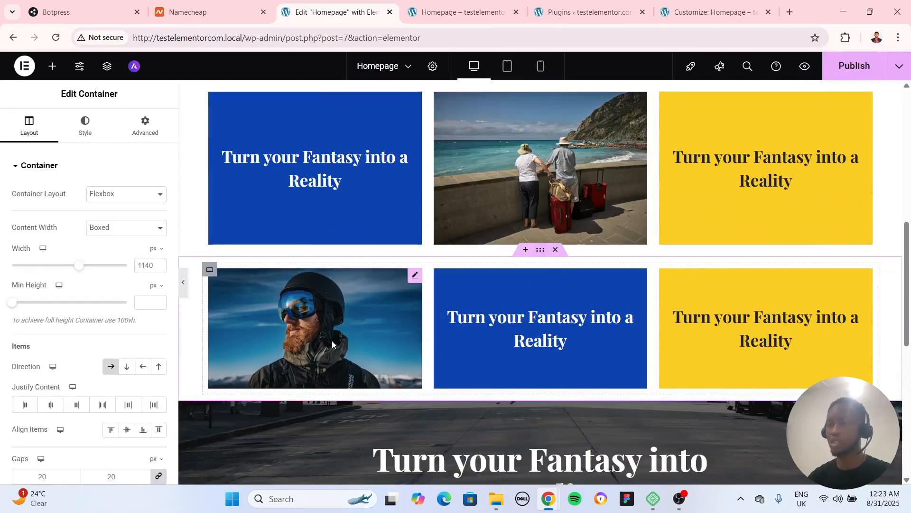
pyautogui.click(140, 129)
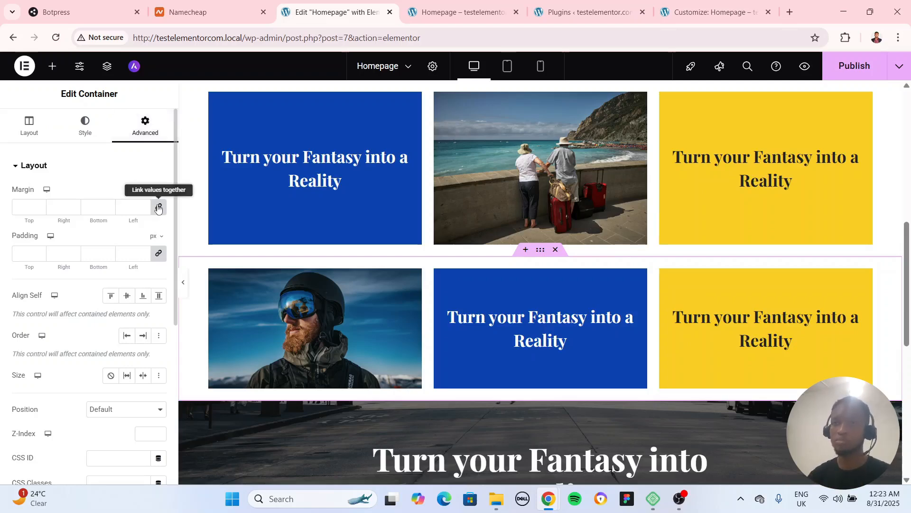
pyautogui.click(109, 210)
pyautogui.write('80')
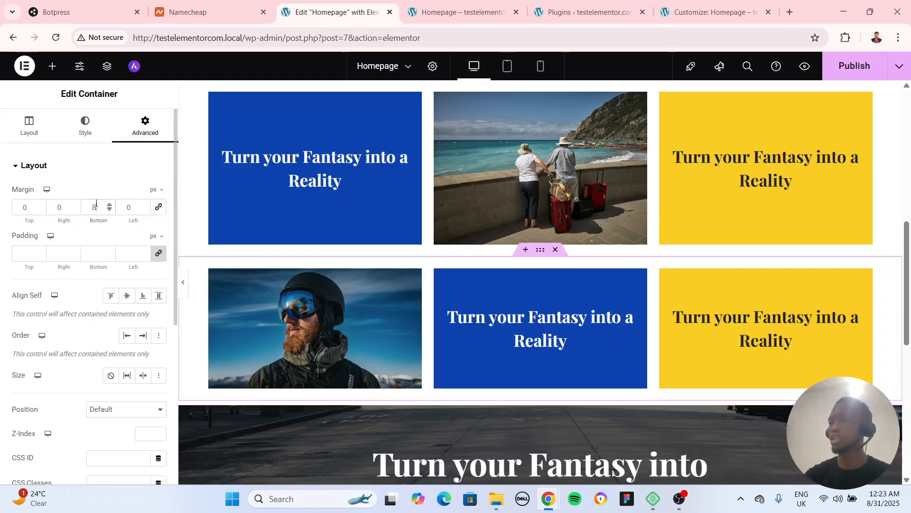
# Preview the full homepage from the header and hero down through its sections with the editing panel hidden
pyautogui.click(185, 285)
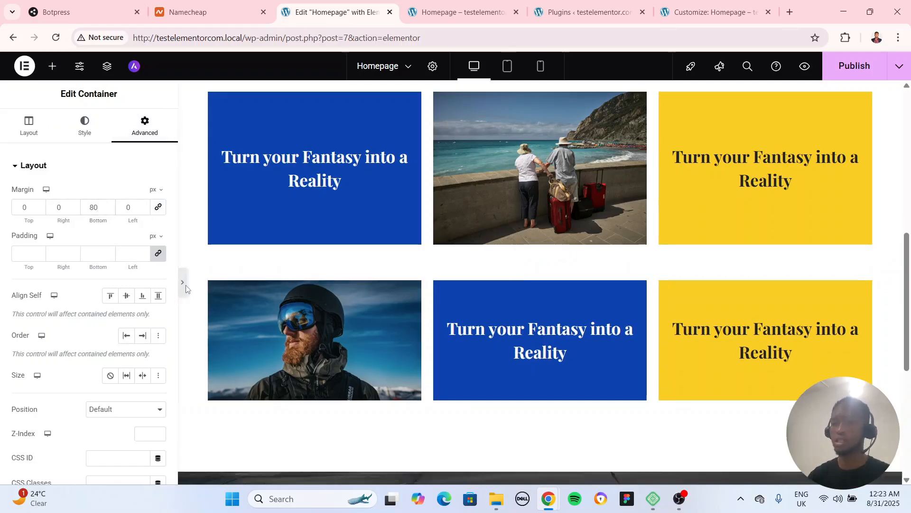
pyautogui.scroll(8, 186, 299)
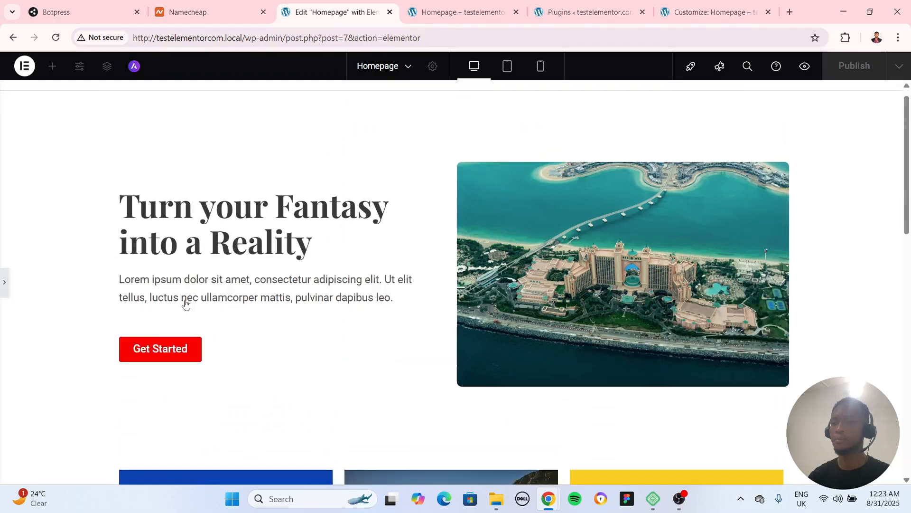
pyautogui.scroll(-9, 185, 300)
pyautogui.scroll(10, 185, 304)
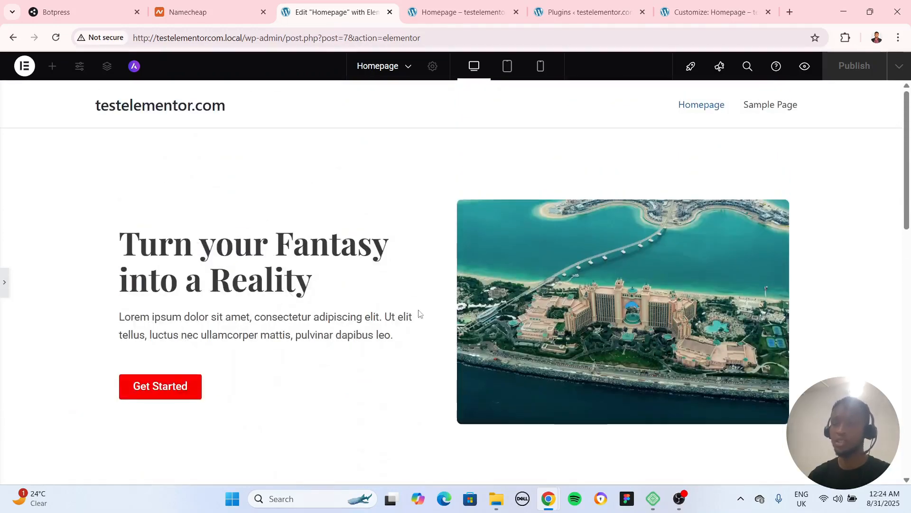
# Restore the editing panel and give the city section's heading a Fade In Up entrance animation
pyautogui.scroll(-10, 141, 269)
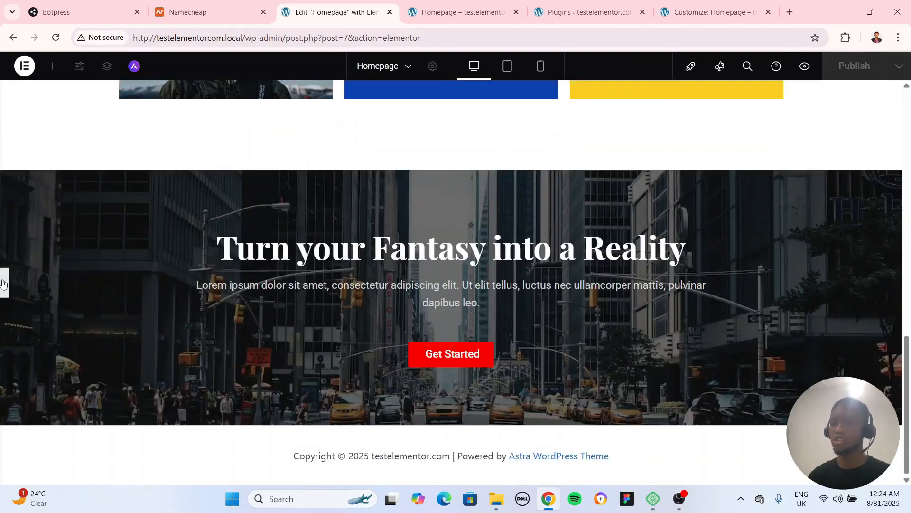
pyautogui.click(651, 340)
pyautogui.scroll(-2, 651, 349)
pyautogui.scroll(-2, 652, 349)
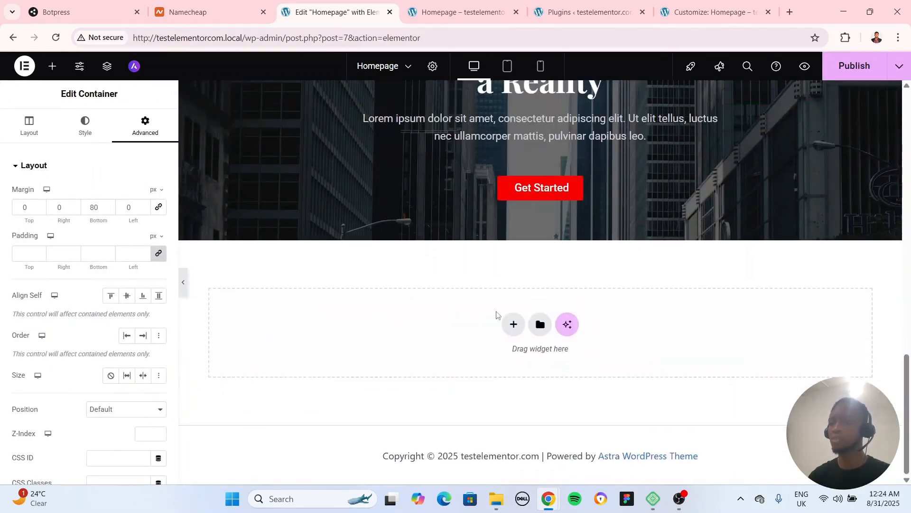
pyautogui.scroll(8, 524, 298)
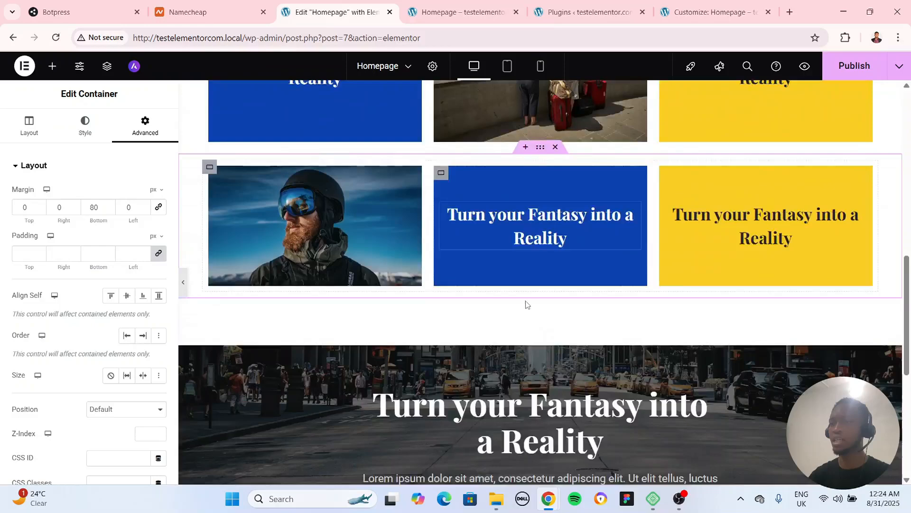
pyautogui.scroll(-4, 525, 299)
pyautogui.click(684, 236)
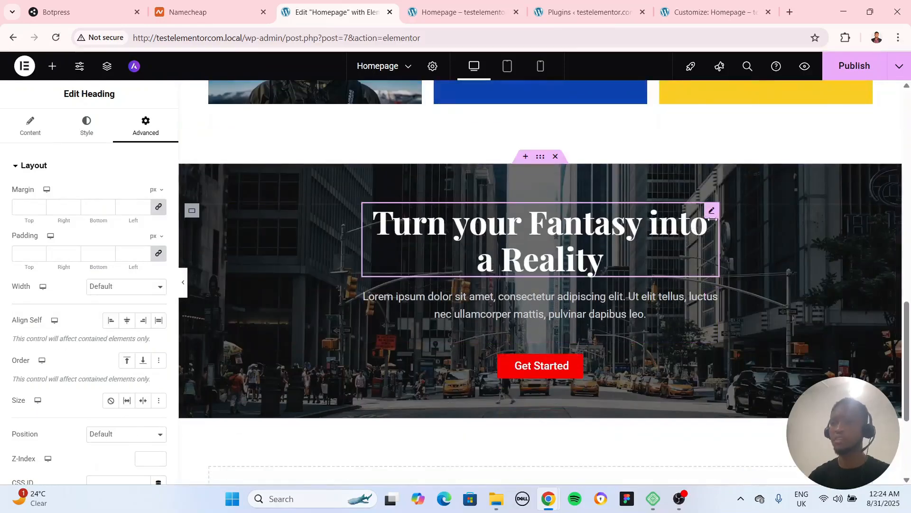
pyautogui.scroll(-5, 58, 281)
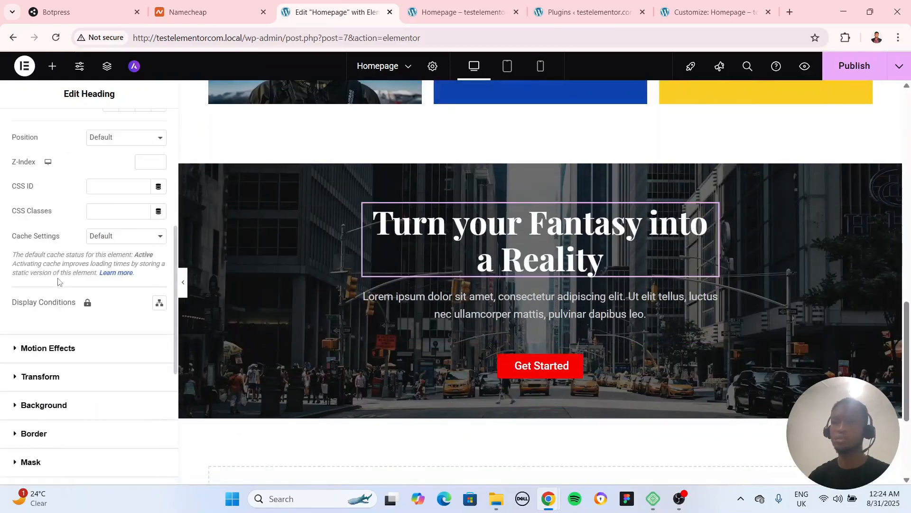
pyautogui.click(47, 359)
pyautogui.click(48, 338)
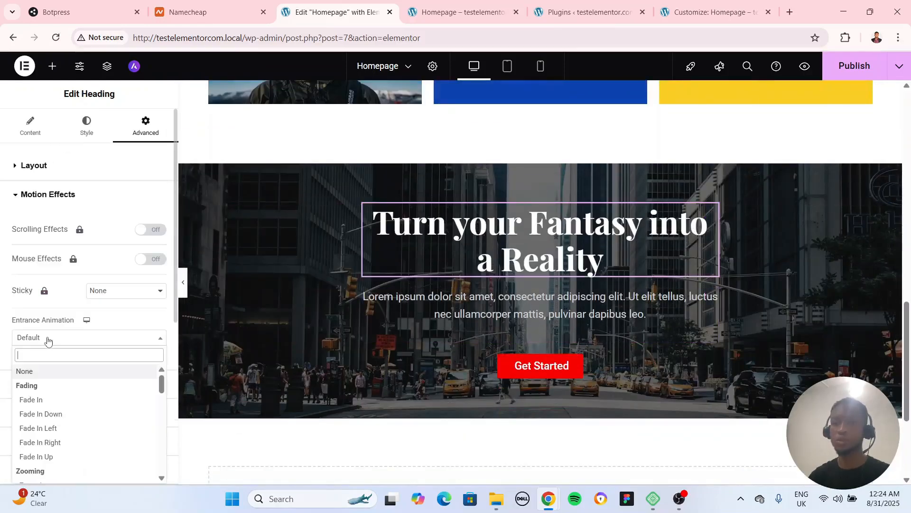
pyautogui.click(51, 460)
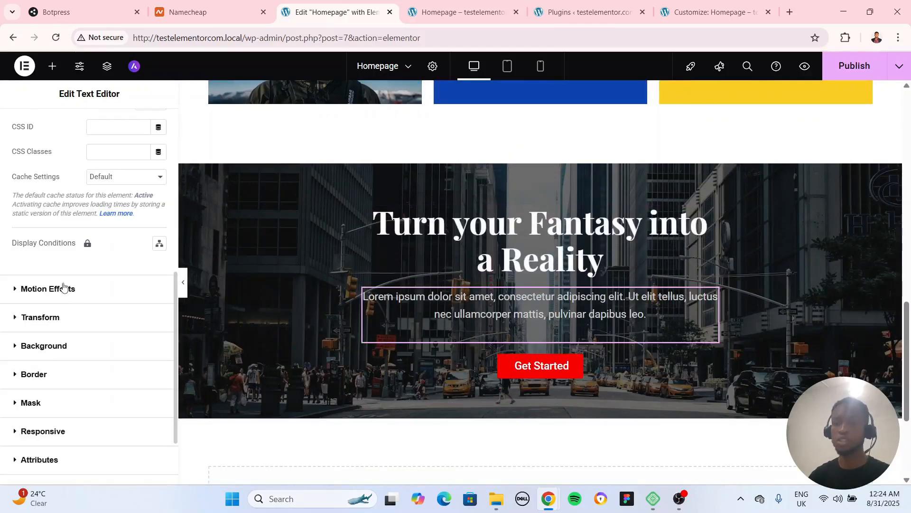
# Apply the Fade In Up entrance animation to the city section's paragraph text
pyautogui.click(63, 286)
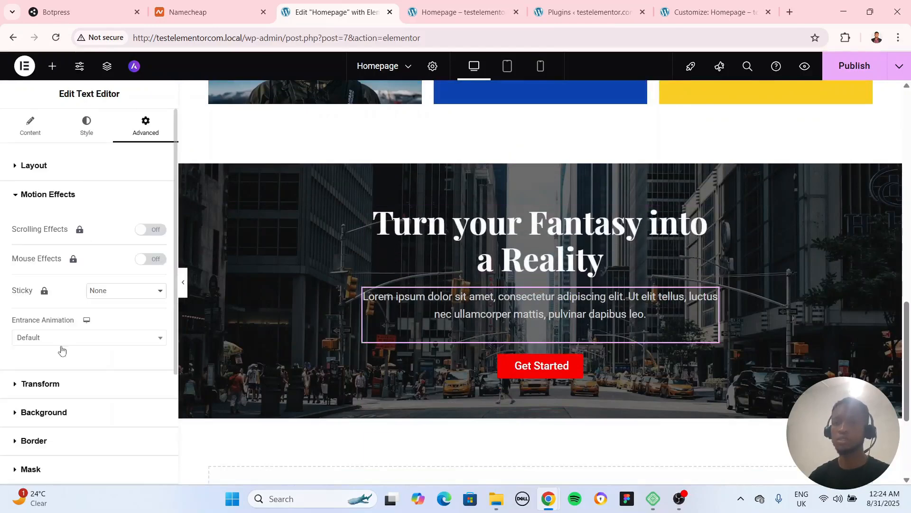
pyautogui.click(49, 342)
pyautogui.click(47, 456)
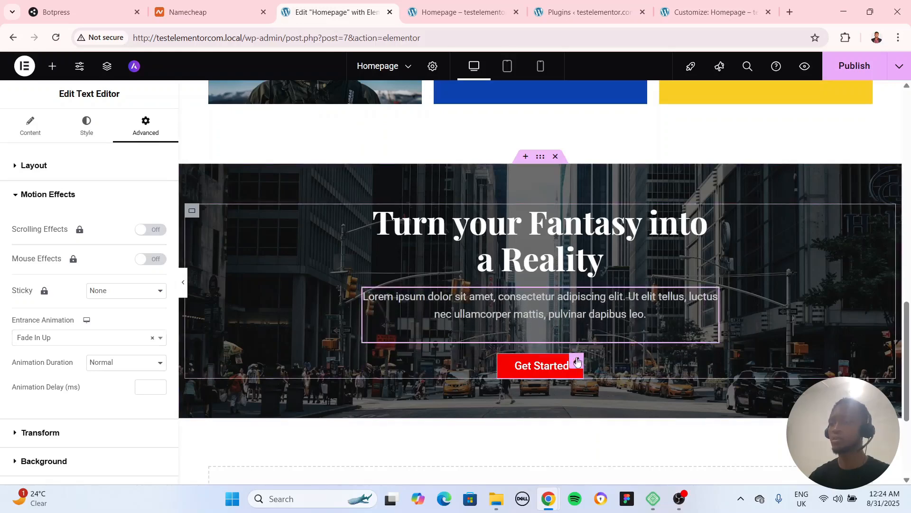
# Apply the Fade In Up entrance animation to the city section's Get Started button and publish the page
pyautogui.click(577, 362)
pyautogui.click(144, 124)
pyautogui.scroll(-6, 30, 357)
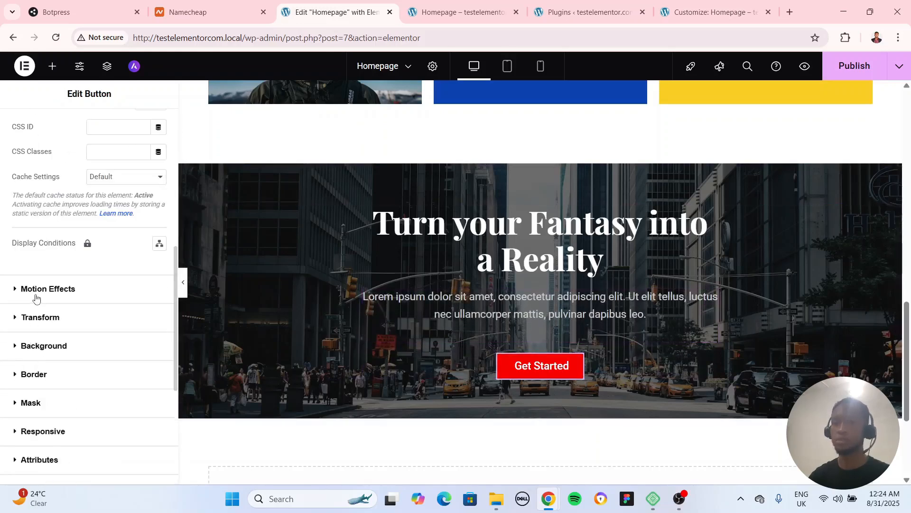
pyautogui.click(36, 290)
pyautogui.click(53, 337)
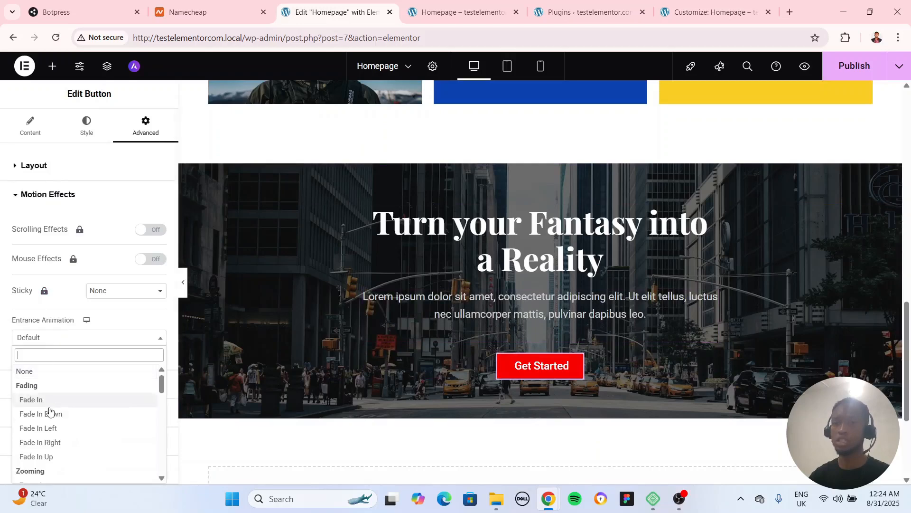
pyautogui.click(44, 456)
pyautogui.click(840, 75)
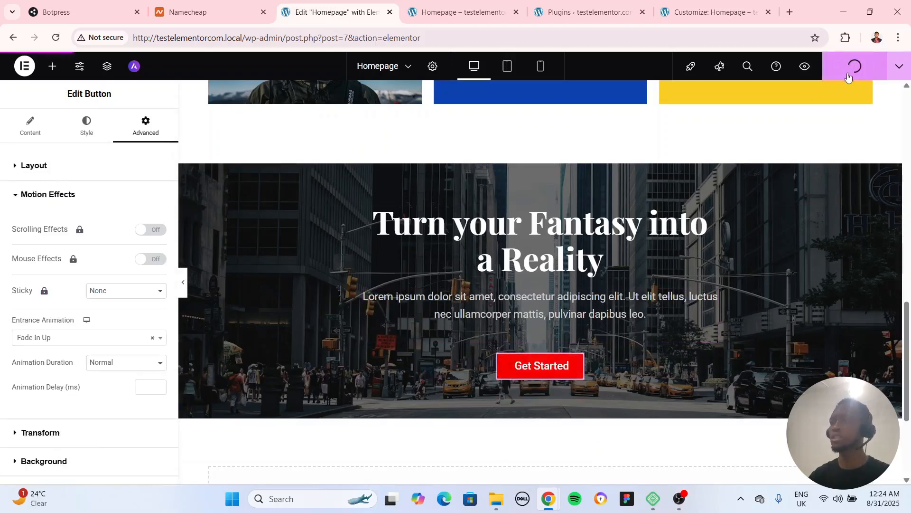
# Reload the live homepage and examine it from the hero down to the animated content in the city section
pyautogui.scroll(6, 337, 110)
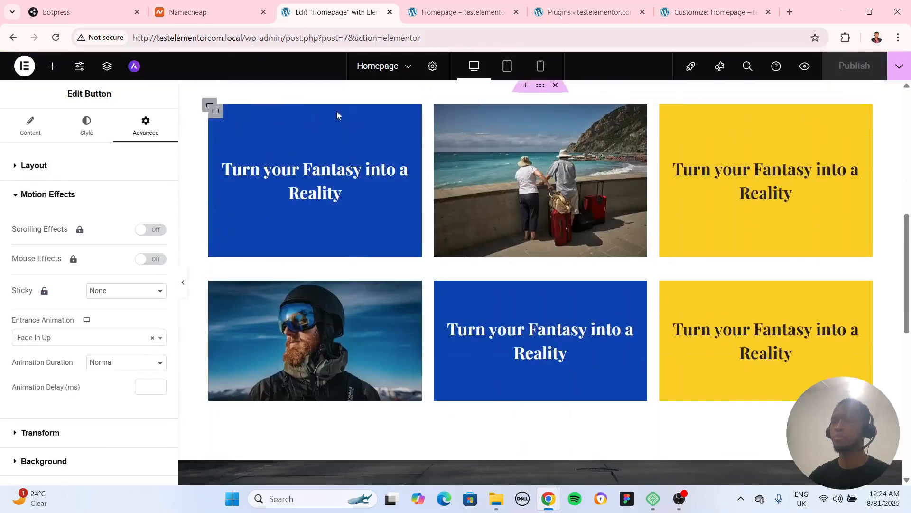
pyautogui.click(424, 14)
pyautogui.scroll(-2, 356, 289)
pyautogui.scroll(2, 352, 316)
pyautogui.scroll(-2, 239, 274)
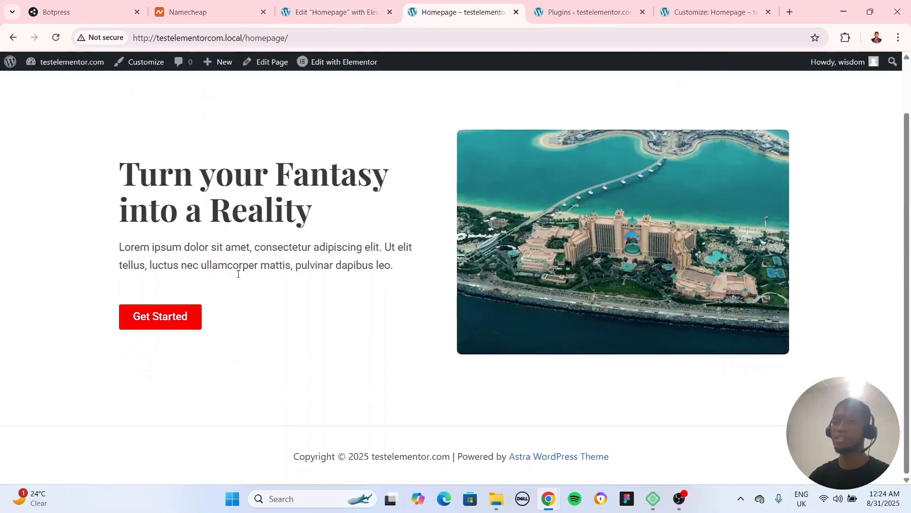
pyautogui.scroll(2, 105, 181)
pyautogui.press('F5')
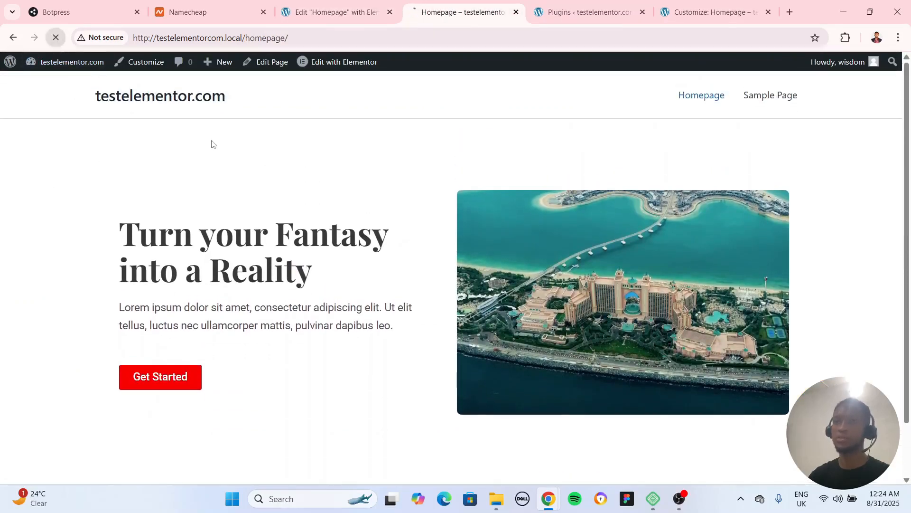
pyautogui.scroll(-5, 835, 373)
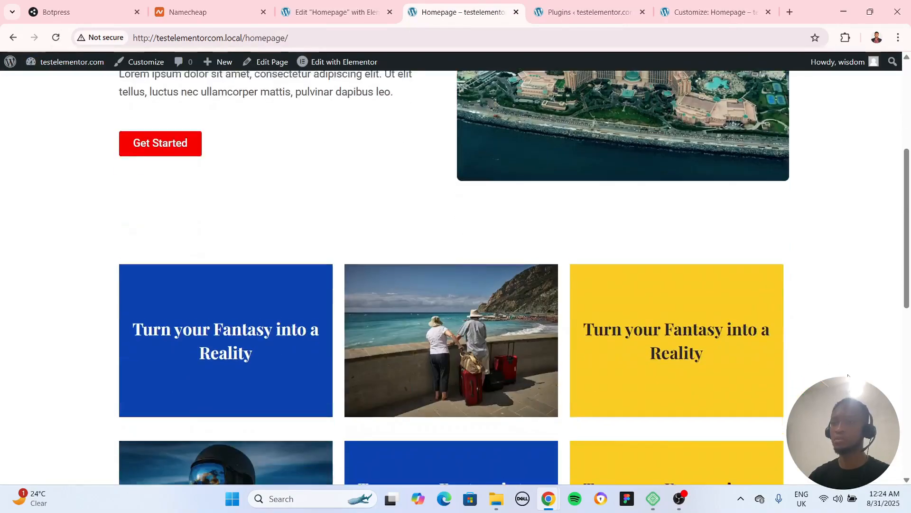
pyautogui.scroll(-8, 848, 375)
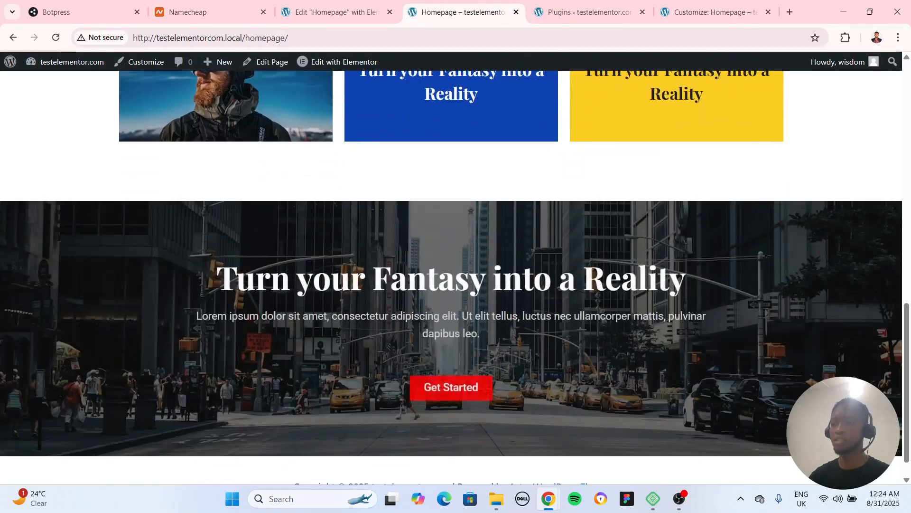
pyautogui.scroll(13, 338, 233)
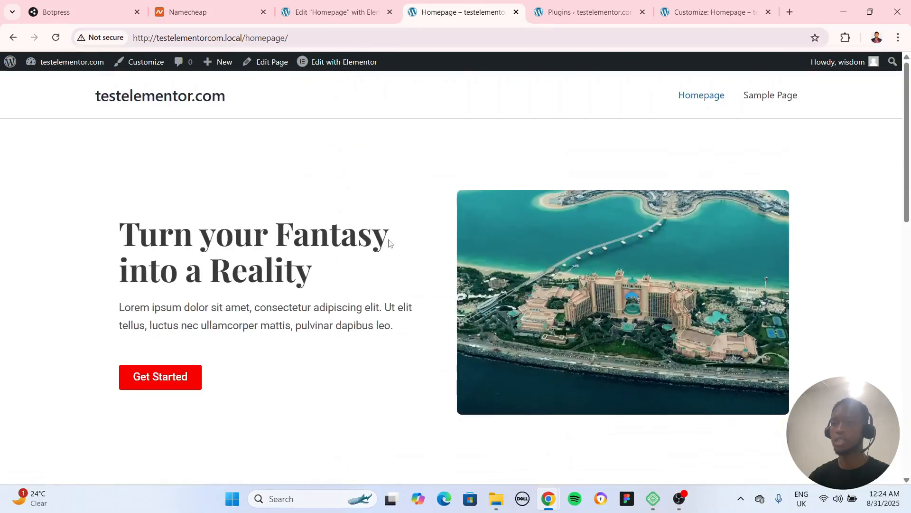
pyautogui.click(56, 37)
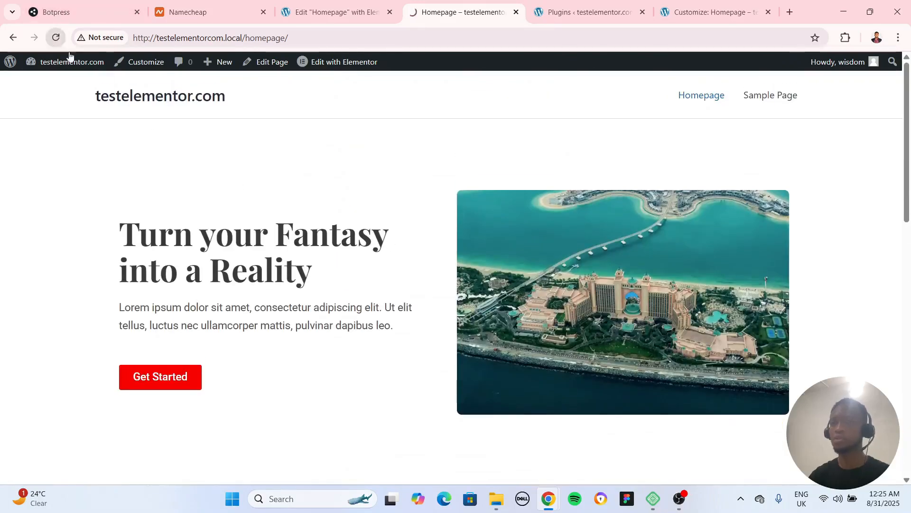
pyautogui.scroll(-13, 827, 360)
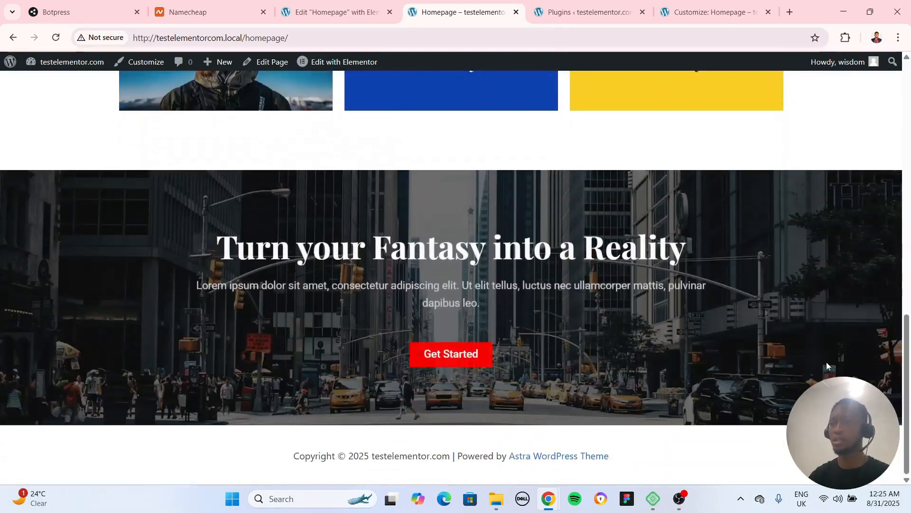
pyautogui.scroll(13, 827, 363)
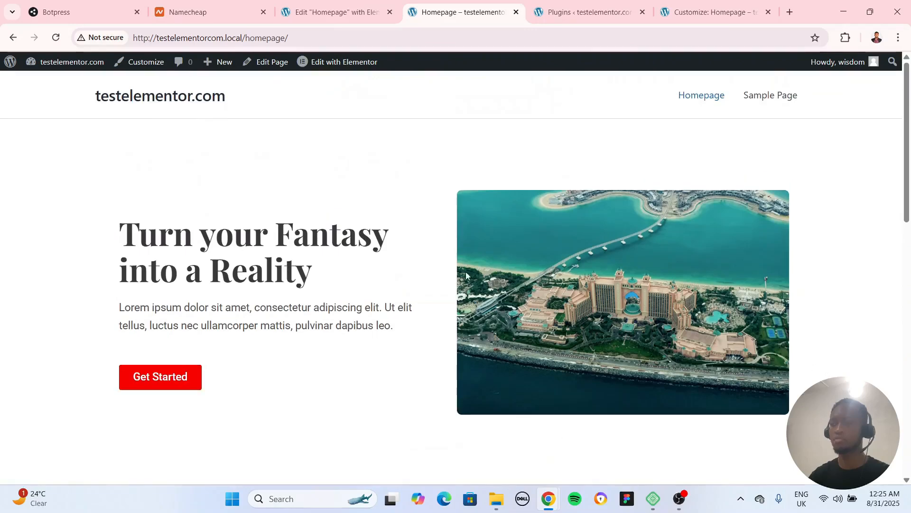
# Return to the homepage's Elementor editor, look over its sections up to the hero, and collapse the Motion Effects settings
pyautogui.hotkey('ctrl', 'pageup')
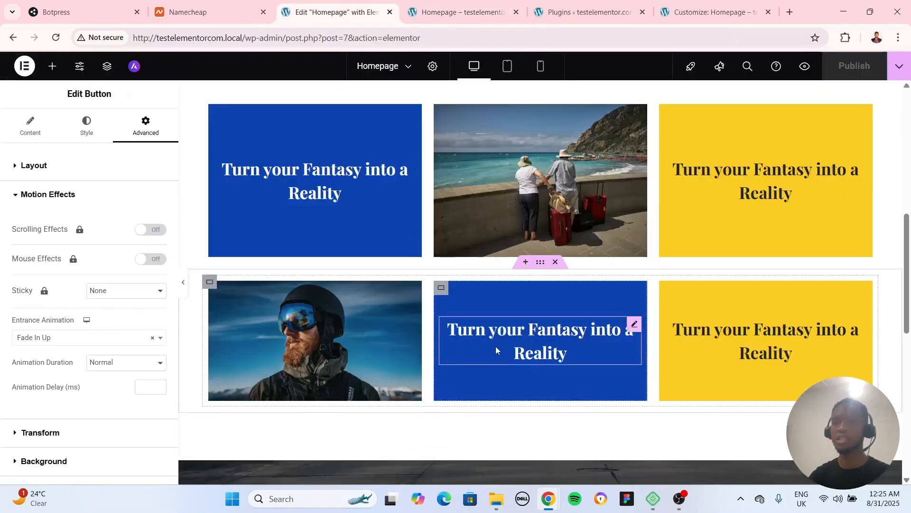
pyautogui.scroll(-1, 501, 269)
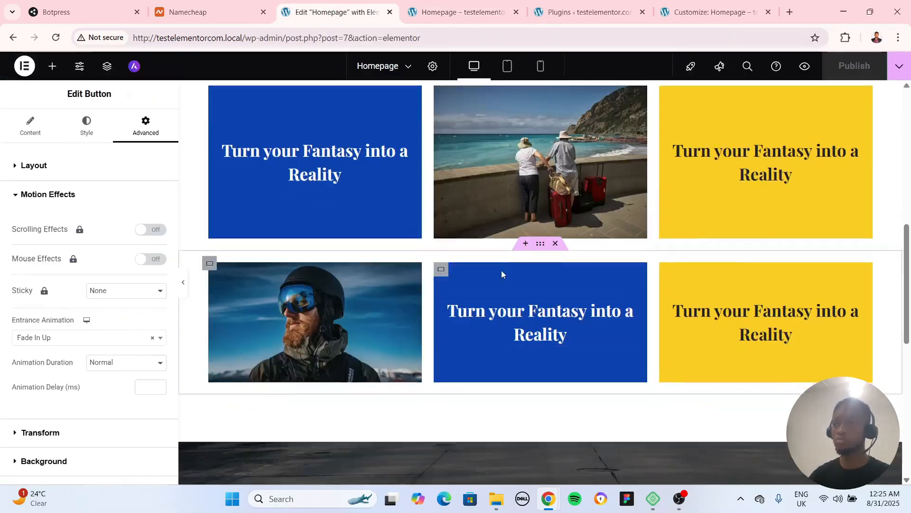
pyautogui.scroll(-4, 508, 271)
pyautogui.scroll(12, 528, 265)
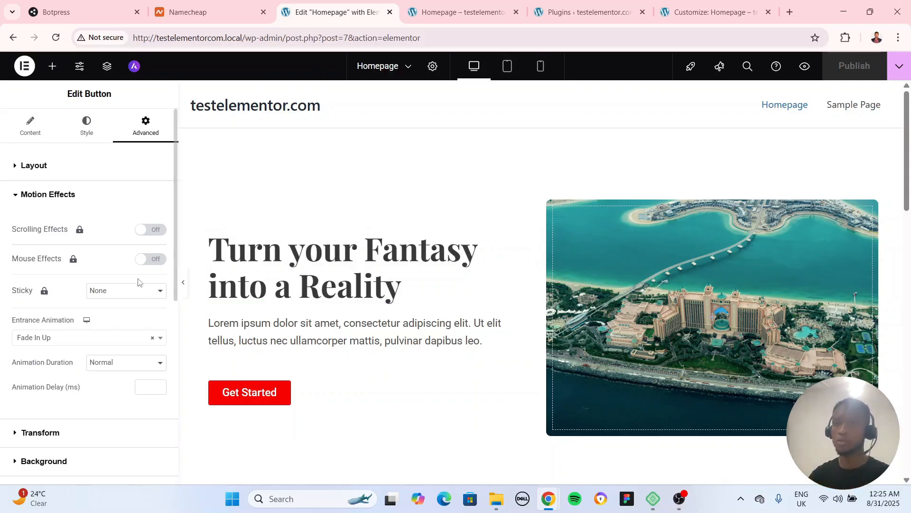
pyautogui.click(16, 195)
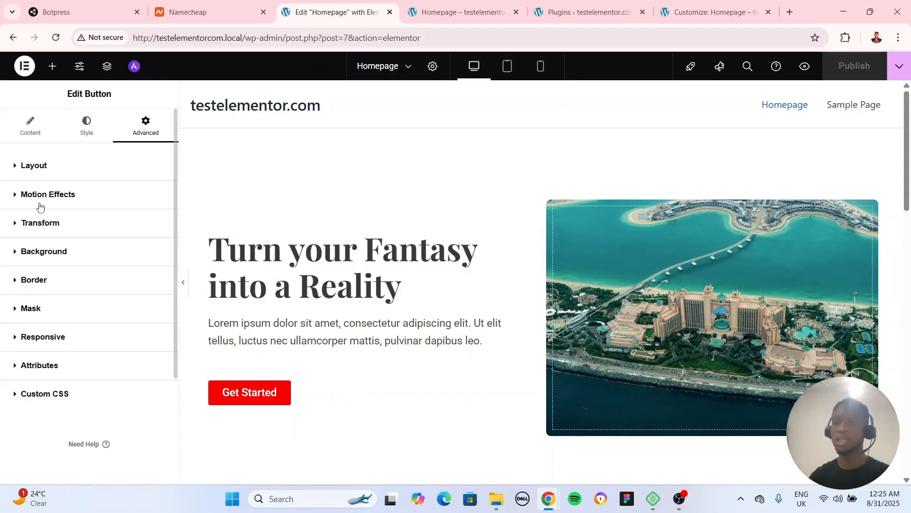
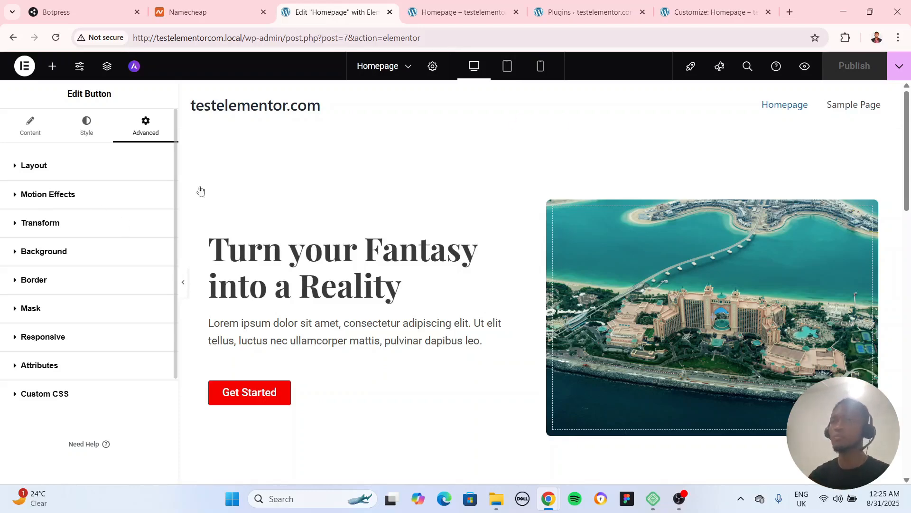
# Search the plugin directory for "starter" and install the Starter Templates plugin by Brainstorm Force
pyautogui.hotkey('ctrl', 'Tab')
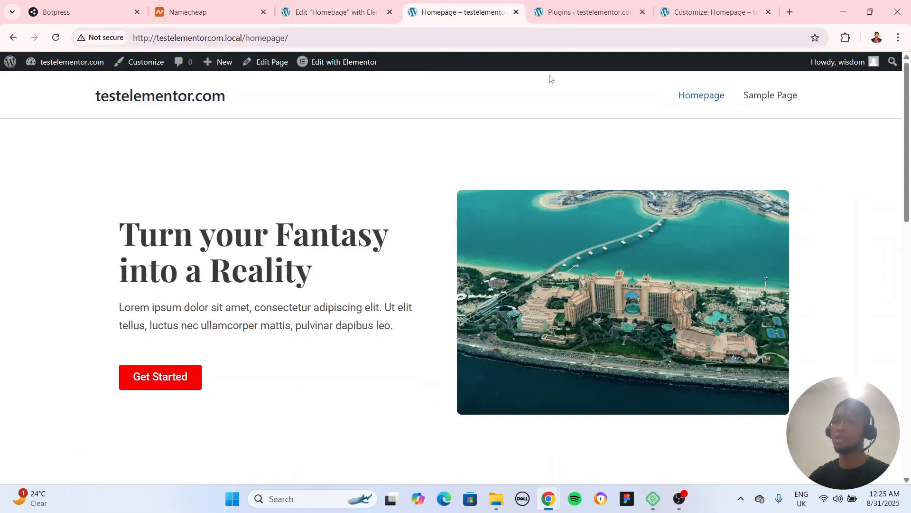
pyautogui.click(585, 11)
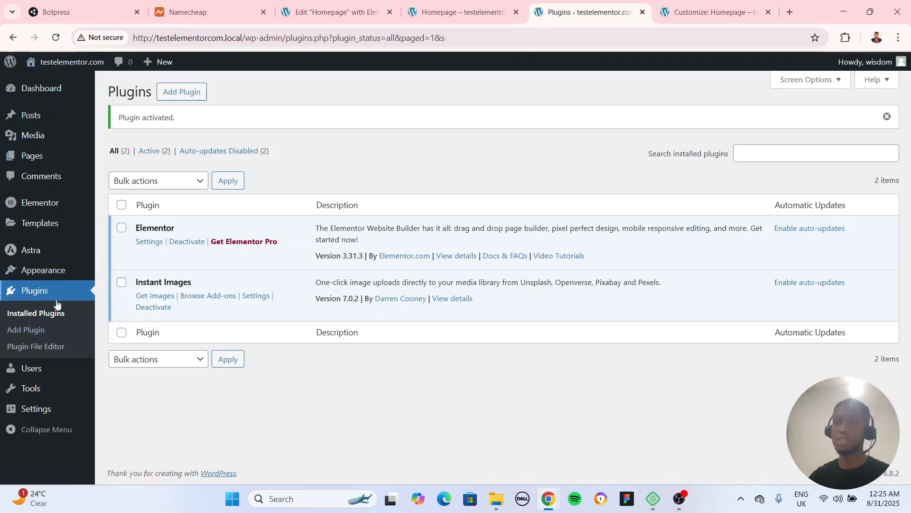
pyautogui.click(22, 330)
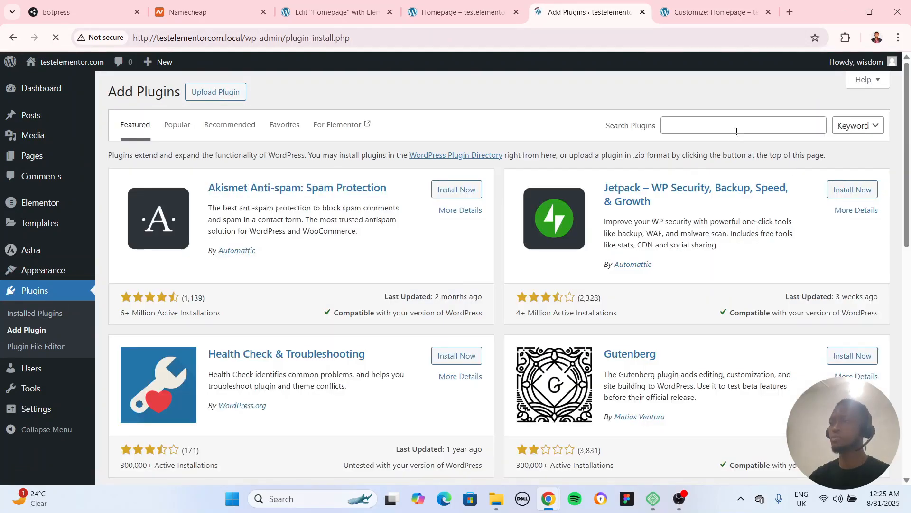
pyautogui.click(737, 132)
pyautogui.write('s')
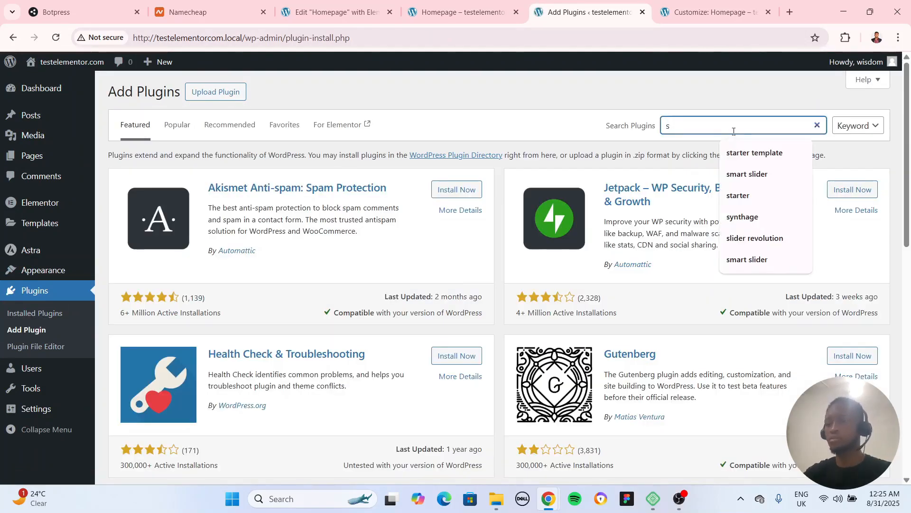
pyautogui.write('tarter')
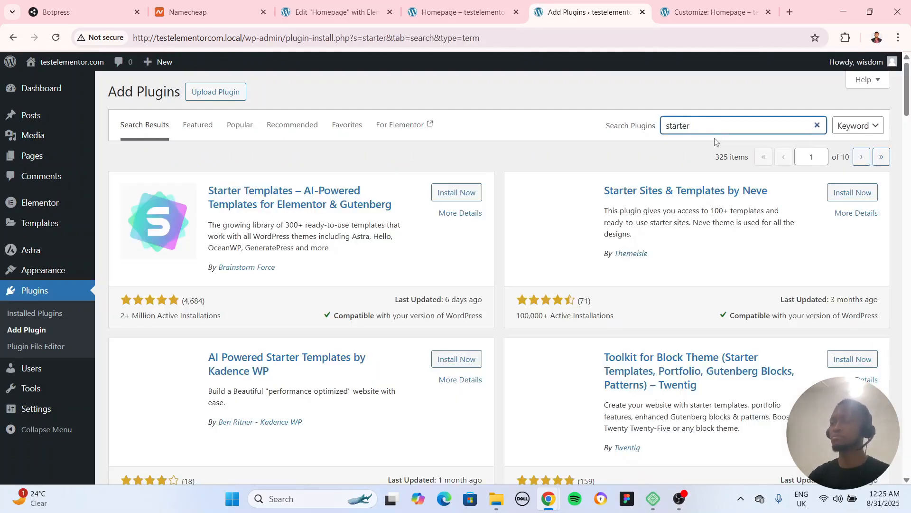
pyautogui.click(448, 192)
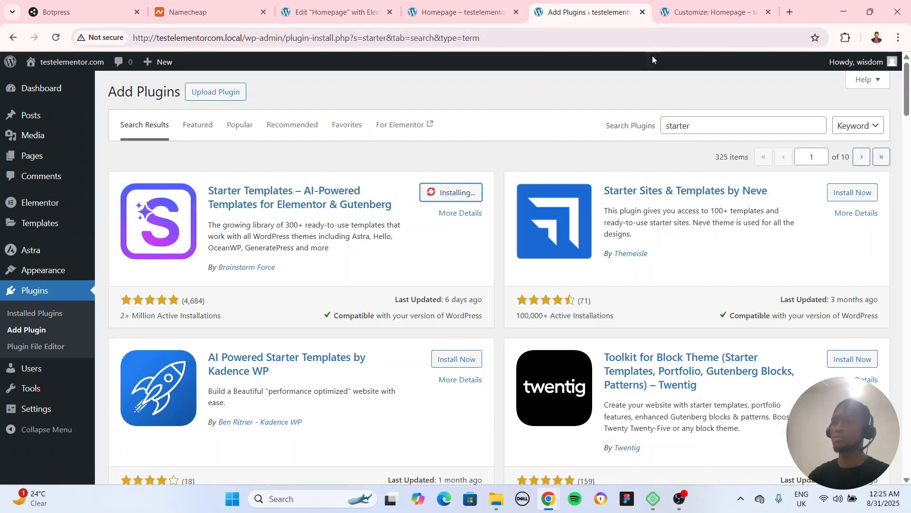
pyautogui.click(461, 14)
pyautogui.scroll(-15, 495, 198)
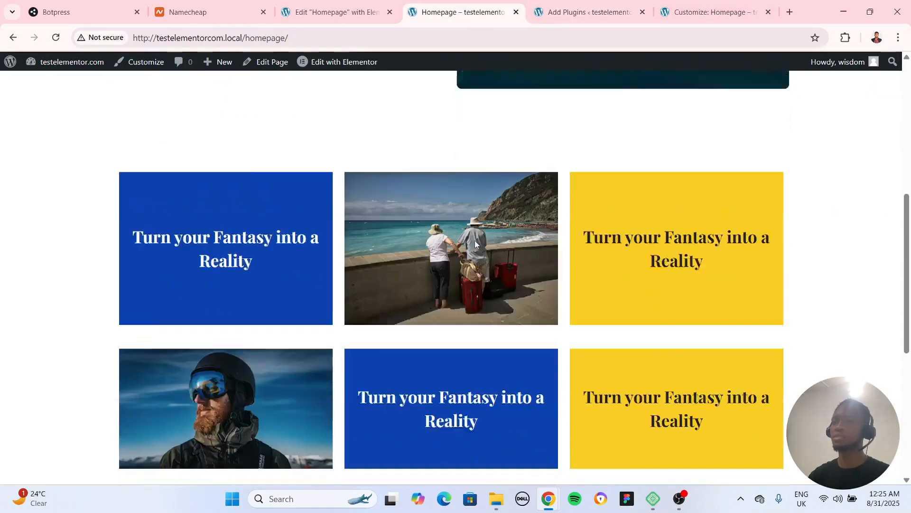
pyautogui.scroll(15, 617, 279)
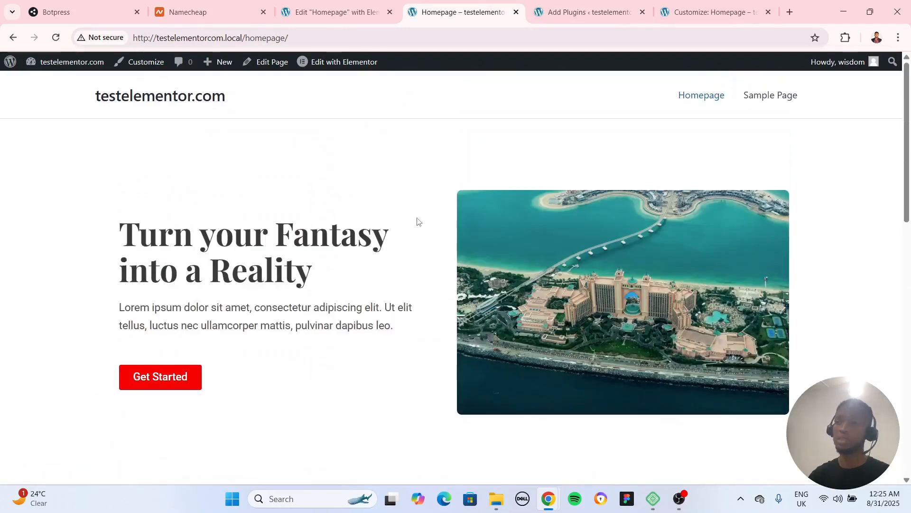
# Activate the Starter Templates plugin and start a Classic Starter Templates build with Elementor, declining the AI builder offer
pyautogui.click(589, 12)
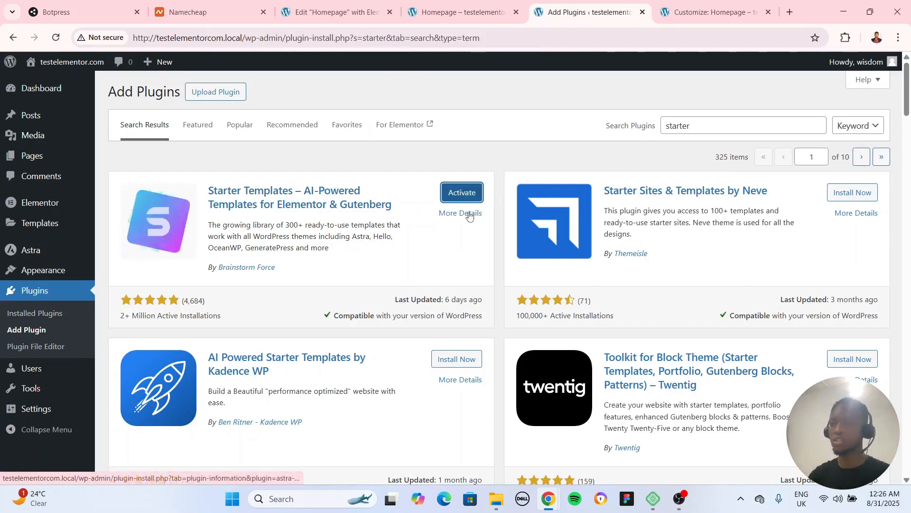
pyautogui.click(481, 191)
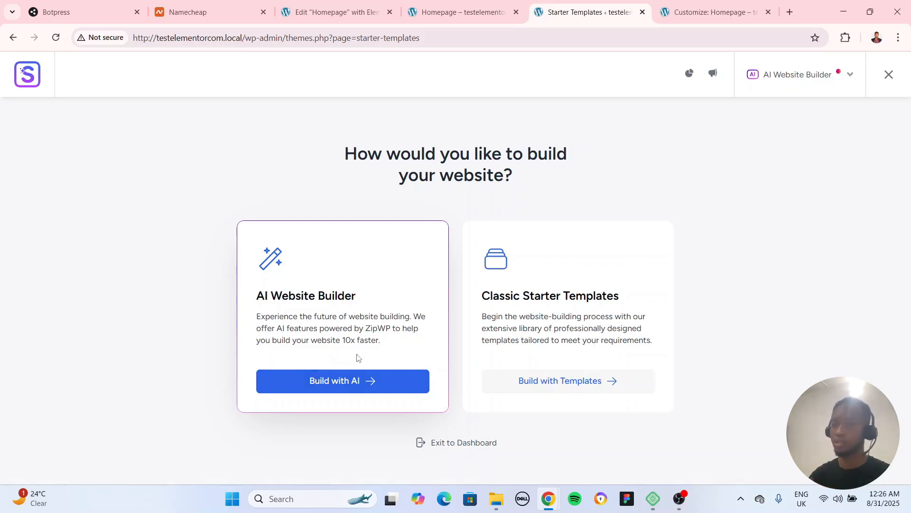
pyautogui.click(601, 379)
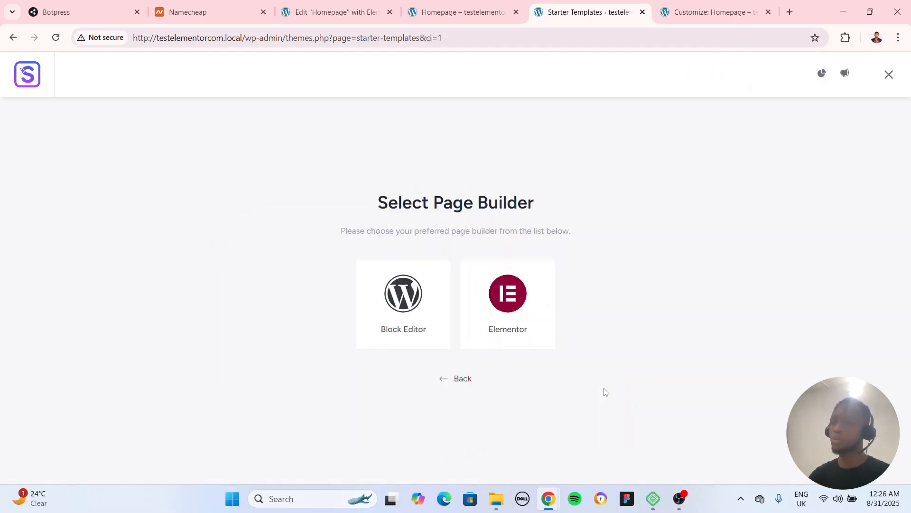
pyautogui.click(506, 295)
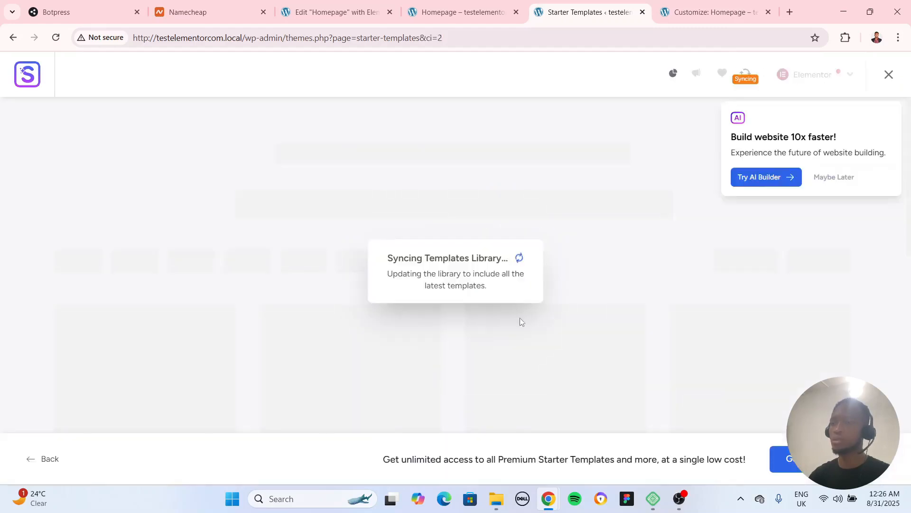
pyautogui.click(830, 180)
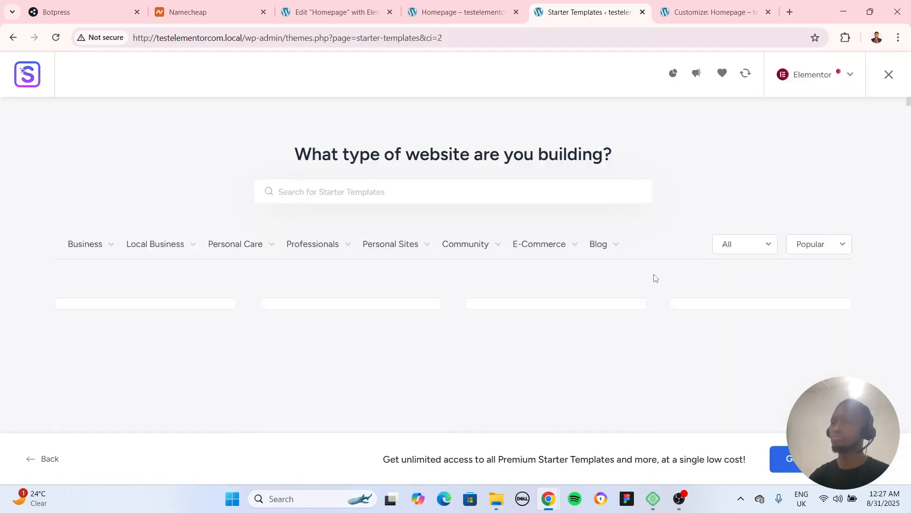
# Browse the template library, choose the Planet Earth template, and look through its page preview
pyautogui.scroll(-9, 875, 310)
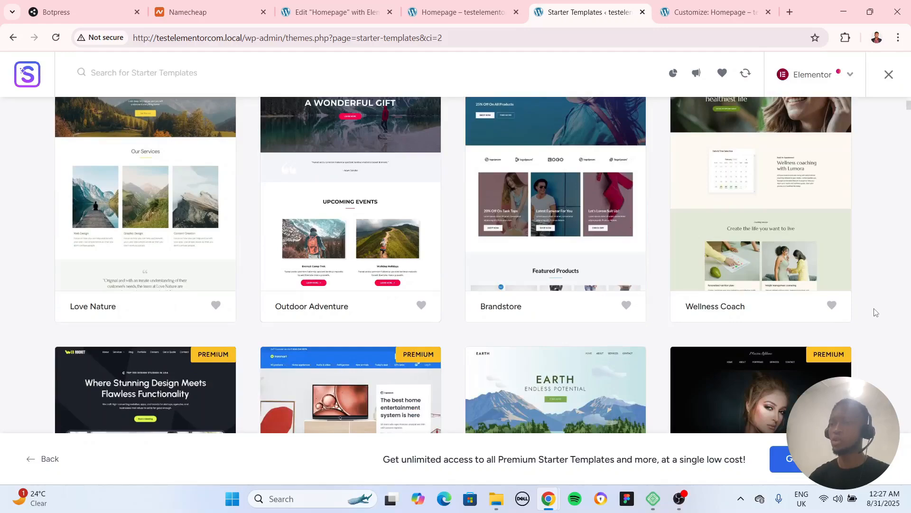
pyautogui.scroll(-1, 876, 314)
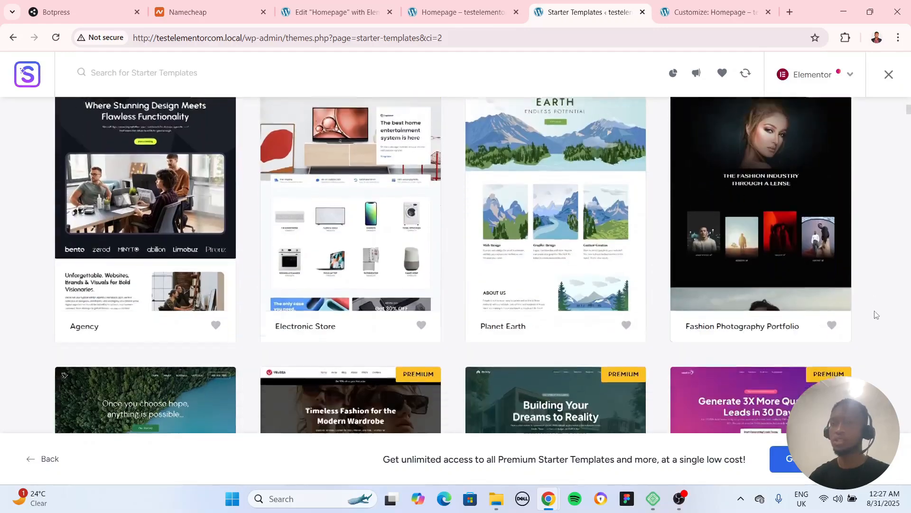
pyautogui.scroll(-3, 875, 315)
pyautogui.scroll(3, 875, 315)
pyautogui.scroll(-3, 746, 331)
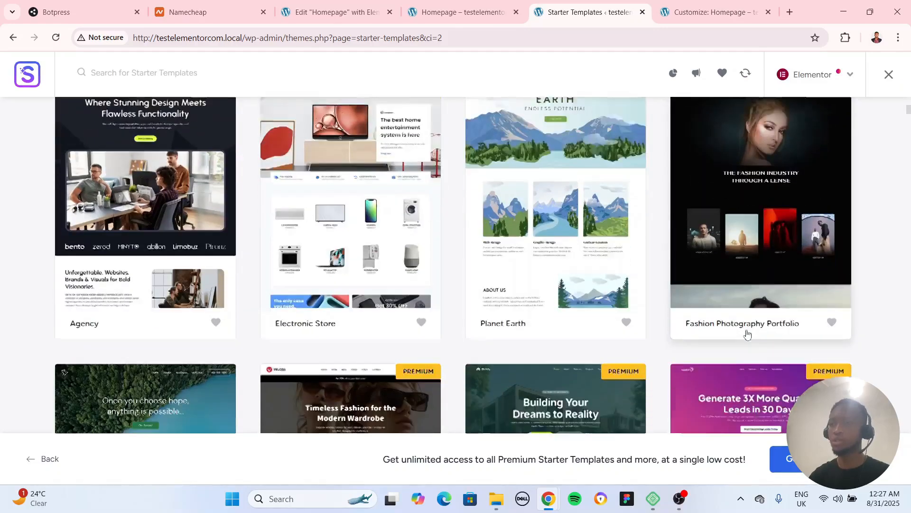
pyautogui.scroll(-3, 734, 331)
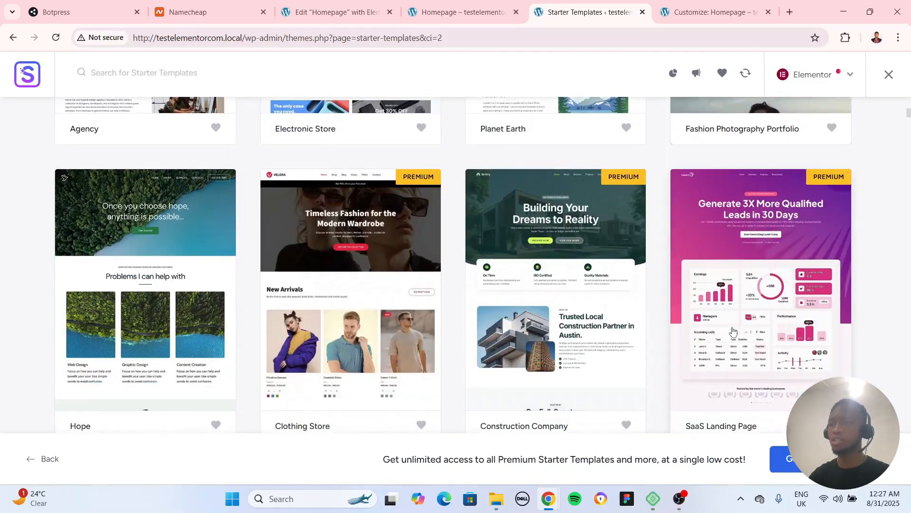
pyautogui.scroll(6, 541, 247)
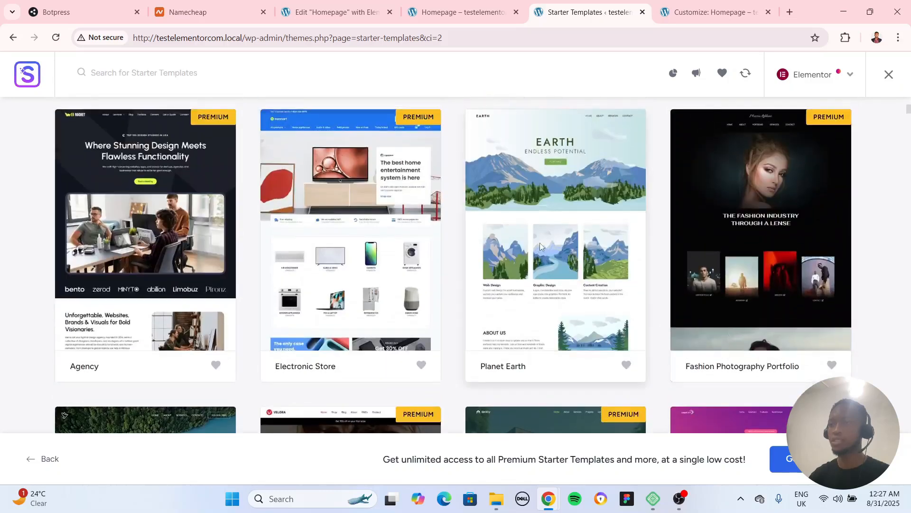
pyautogui.click(540, 243)
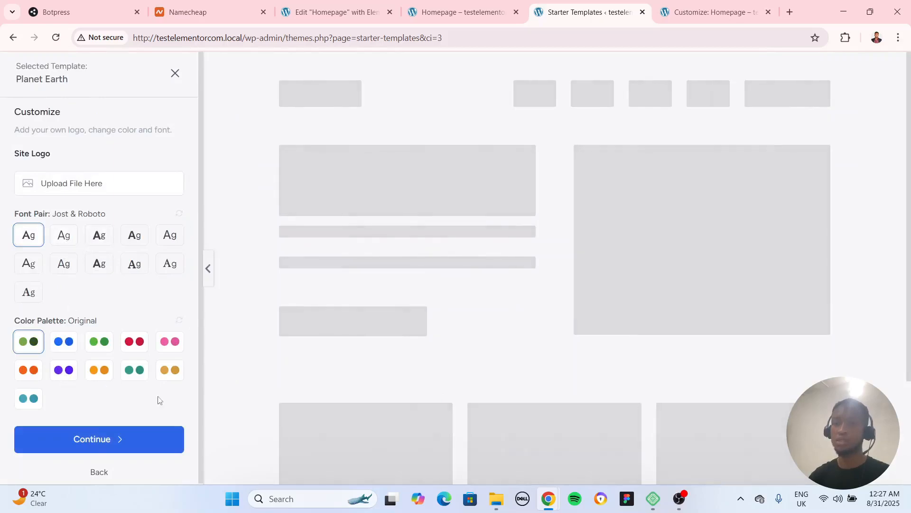
pyautogui.scroll(-5, 418, 349)
pyautogui.scroll(5, 400, 356)
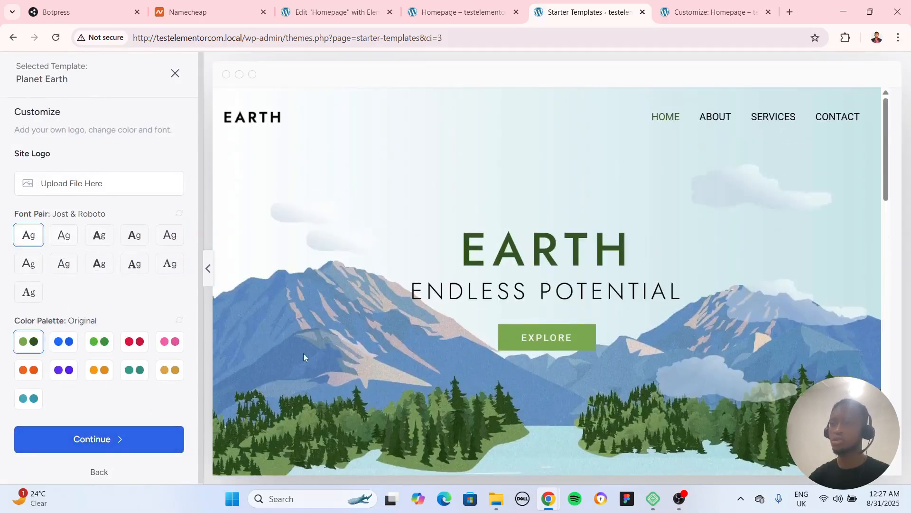
pyautogui.scroll(-10, 460, 363)
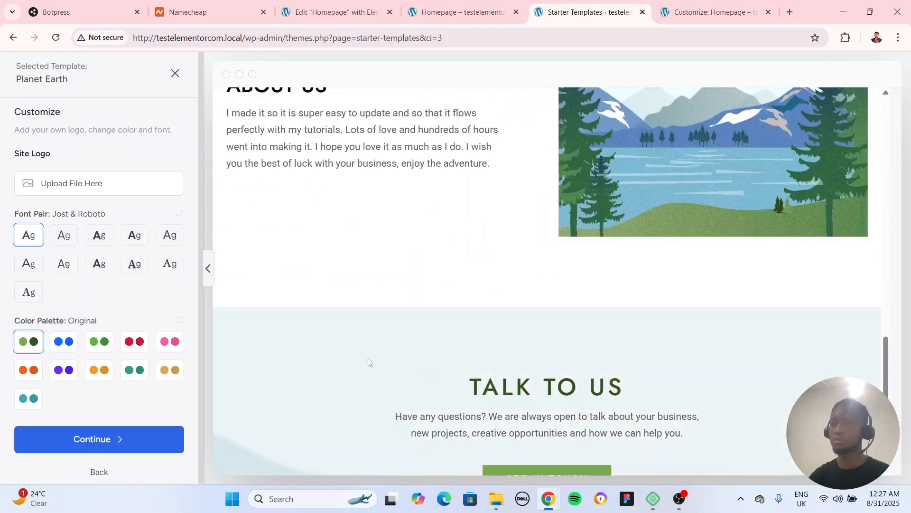
pyautogui.scroll(10, 332, 351)
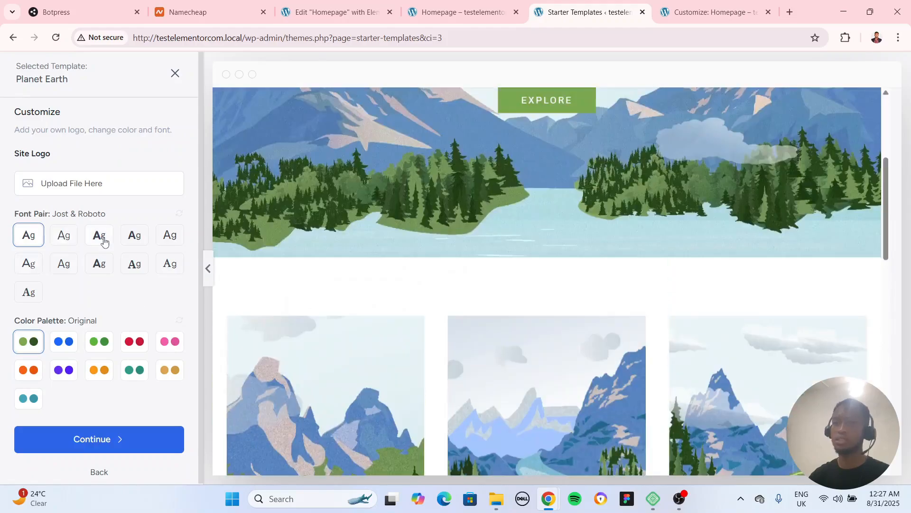
# Try the Lexend & DM Sans and Outfit & DM Sans font pairs and the blue palette, restoring Jost & Roboto and the Original colors
pyautogui.click(105, 242)
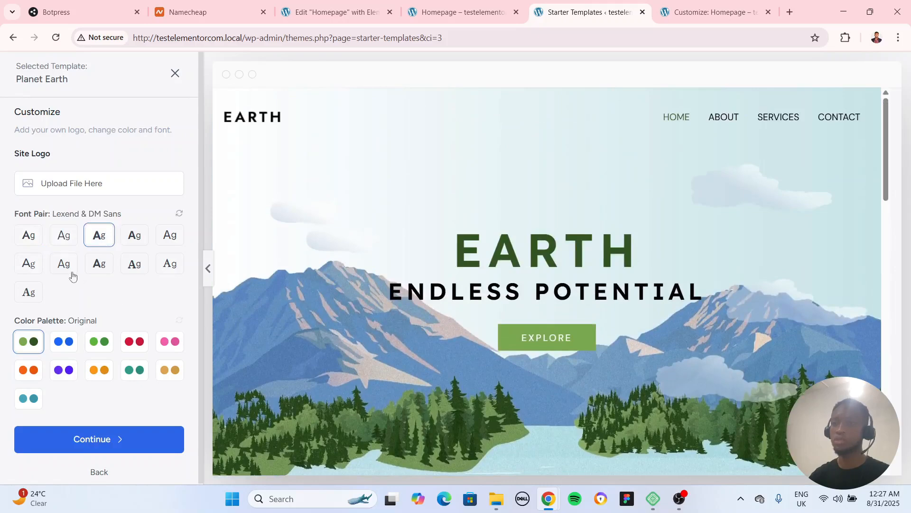
pyautogui.click(31, 240)
pyautogui.click(88, 266)
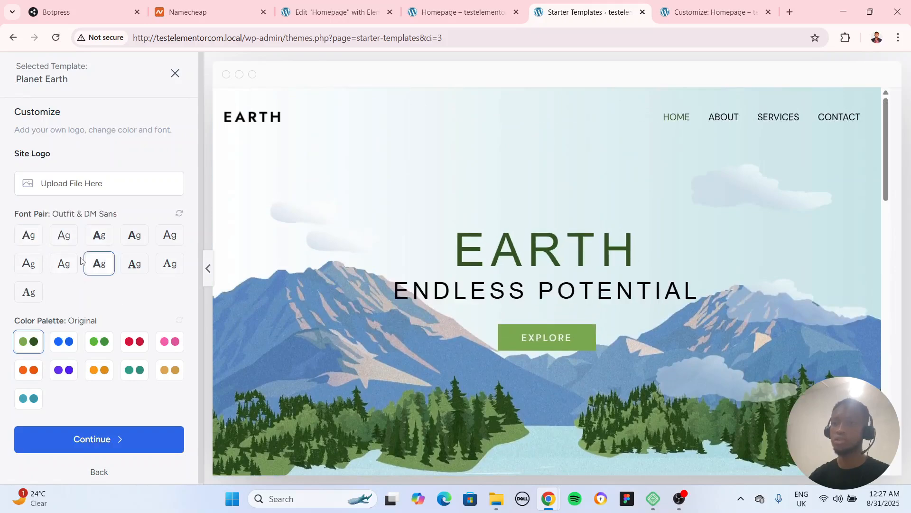
pyautogui.click(35, 239)
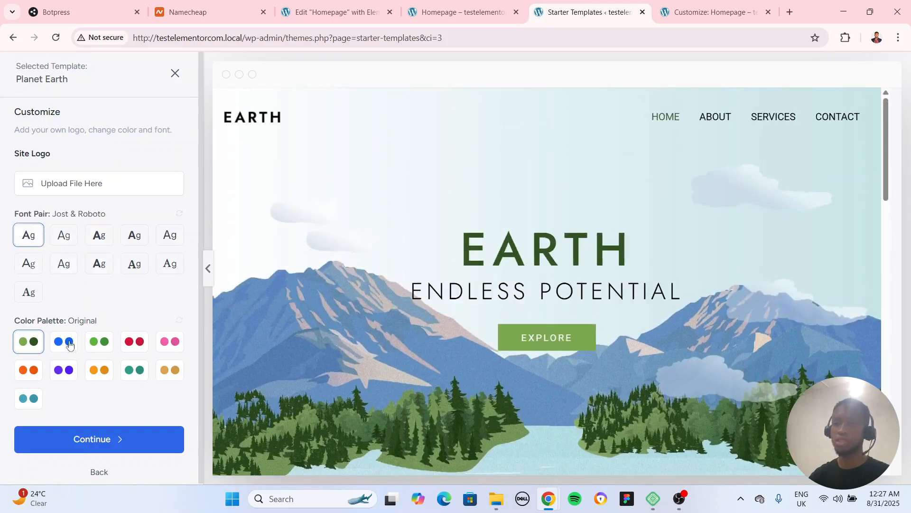
pyautogui.click(70, 345)
pyautogui.click(29, 343)
# Continue with the template's original styling and accept the preselected website features
pyautogui.click(107, 441)
pyautogui.scroll(-3, 254, 323)
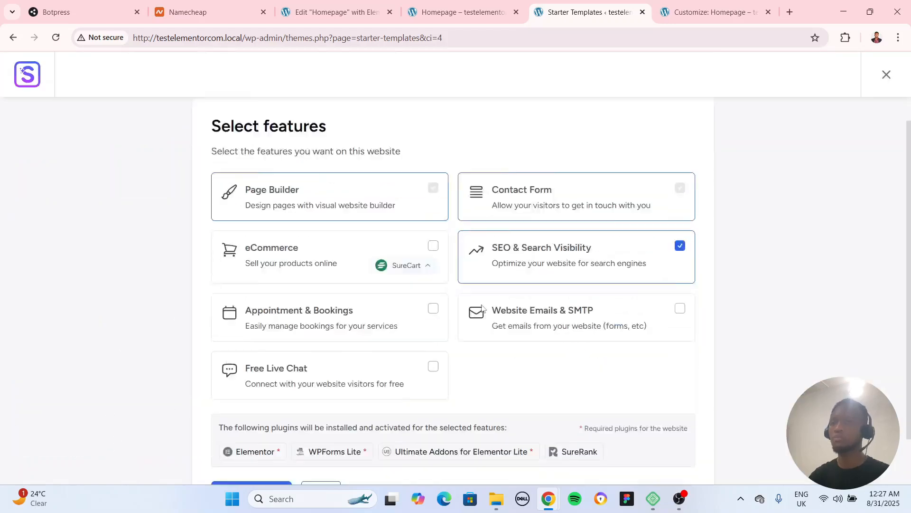
pyautogui.click(252, 408)
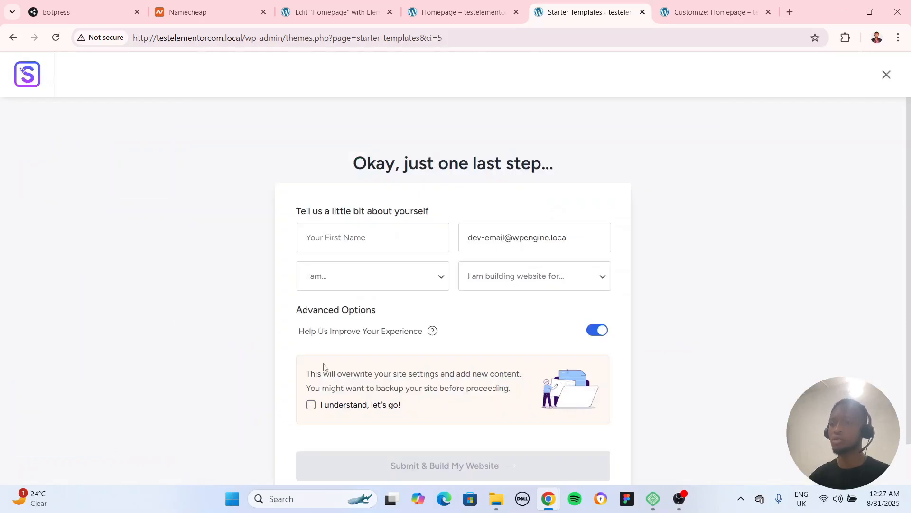
# Acknowledge that the site settings will be overwritten and submit the form to build the website
pyautogui.scroll(-2, 317, 323)
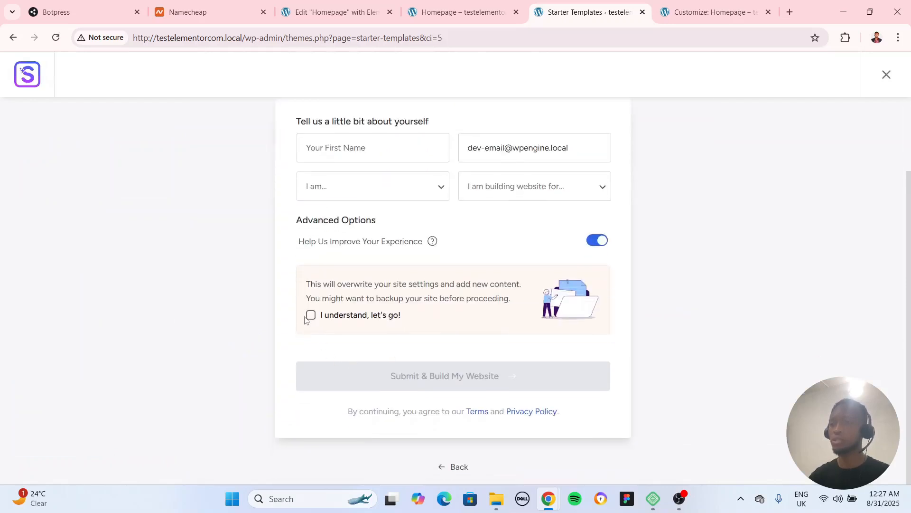
pyautogui.click(311, 316)
pyautogui.click(545, 383)
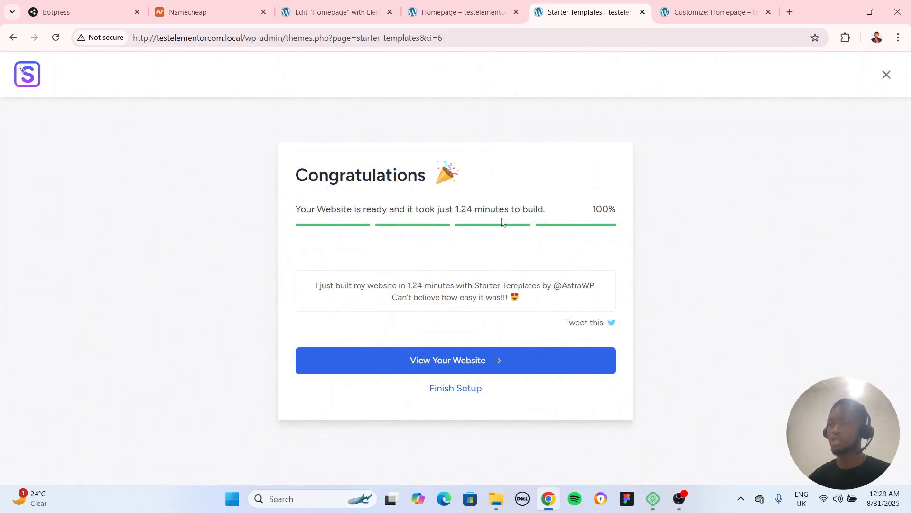
# Open the newly built website and look over its home page
pyautogui.click(486, 364)
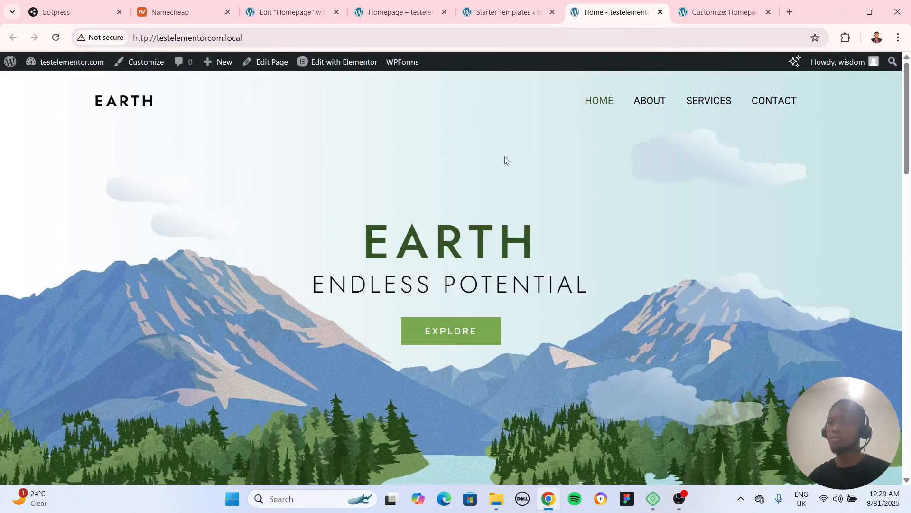
pyautogui.scroll(-7, 505, 155)
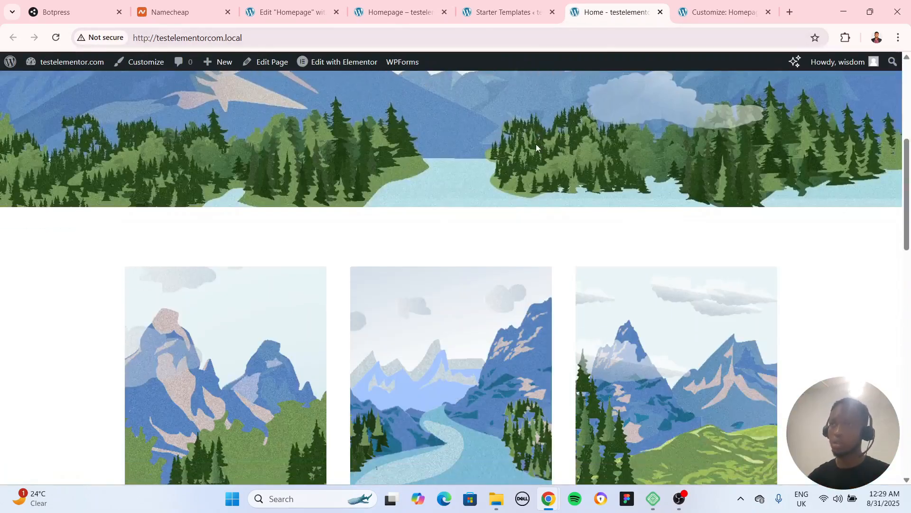
pyautogui.scroll(7, 536, 144)
# Return to the Starter Templates completion page and exit the wizard to the WordPress dashboard
pyautogui.click(418, 13)
pyautogui.click(492, 14)
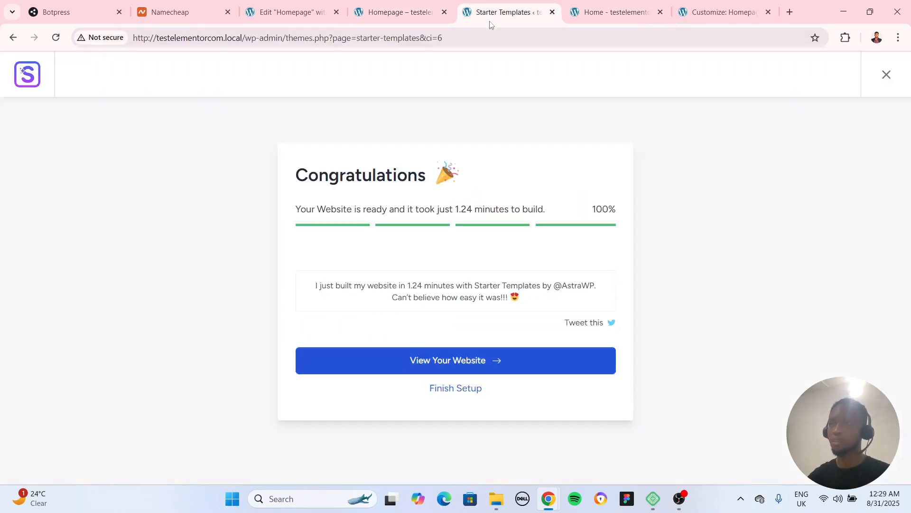
pyautogui.click(720, 18)
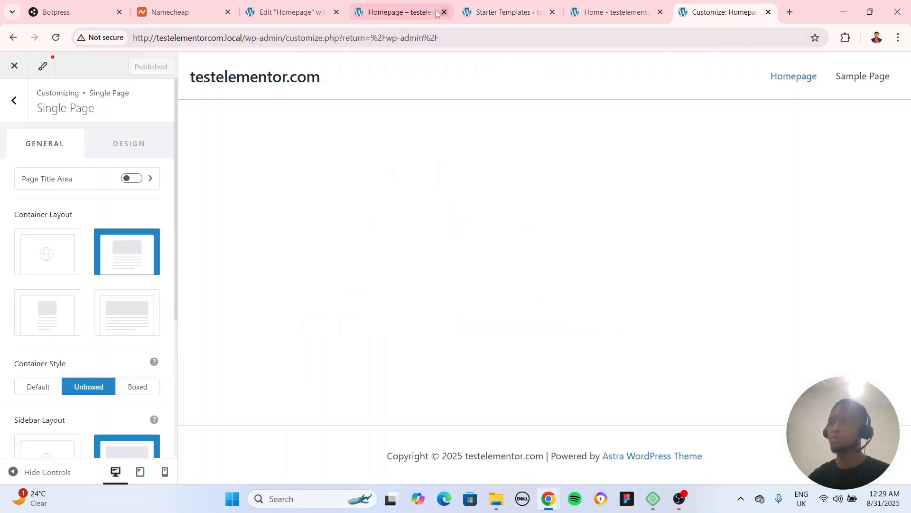
pyautogui.click(497, 15)
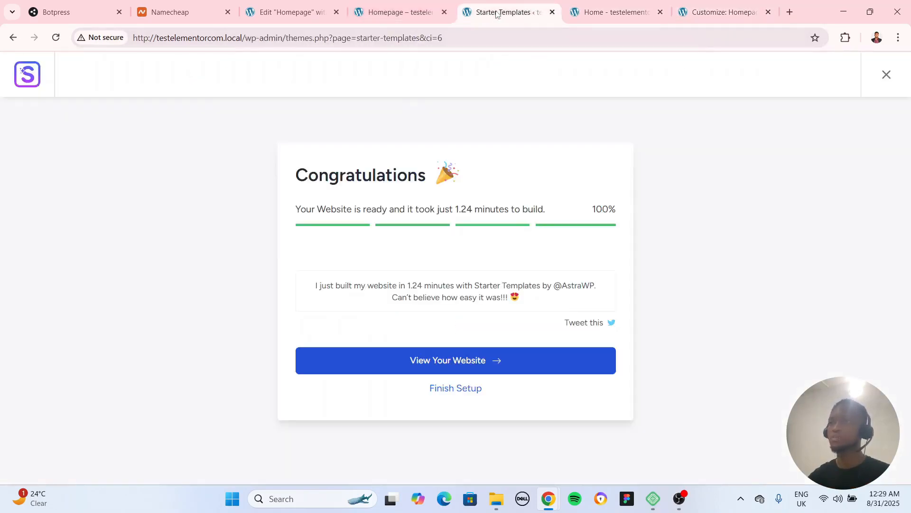
pyautogui.click(887, 74)
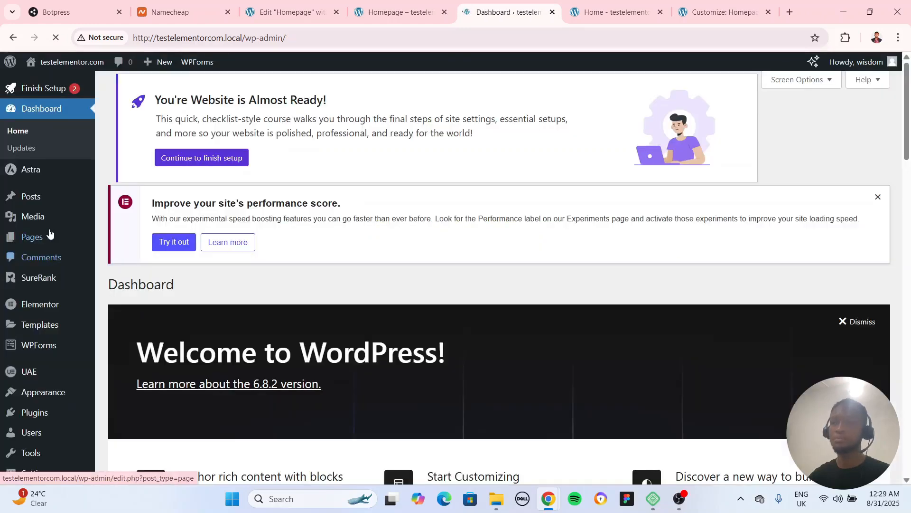
# Open the list of all pages, view the earlier "Homepage" page, and return to the list
pyautogui.click(38, 236)
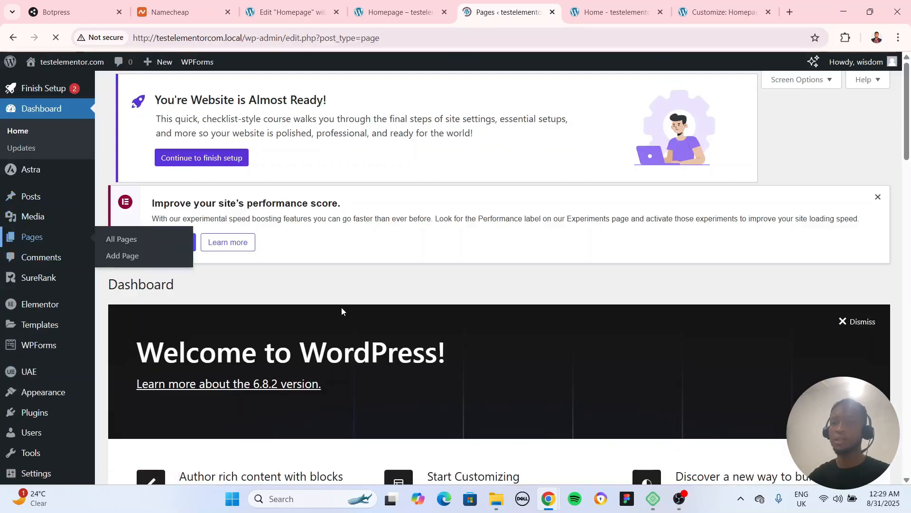
pyautogui.scroll(-1, 343, 314)
pyautogui.scroll(-2, 342, 314)
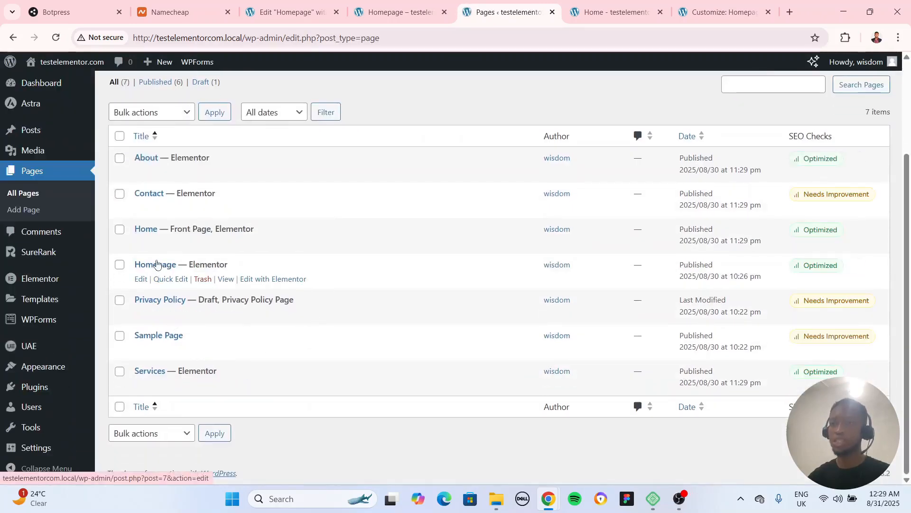
pyautogui.click(226, 279)
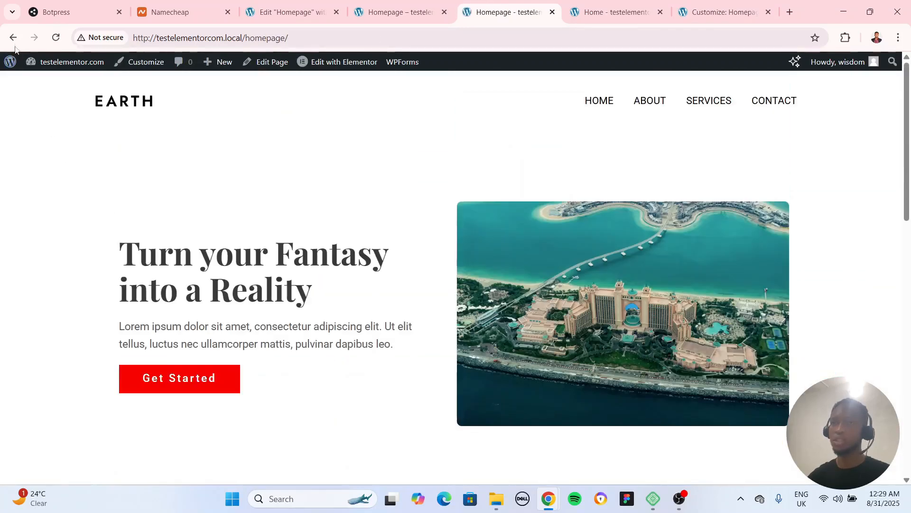
pyautogui.click(12, 38)
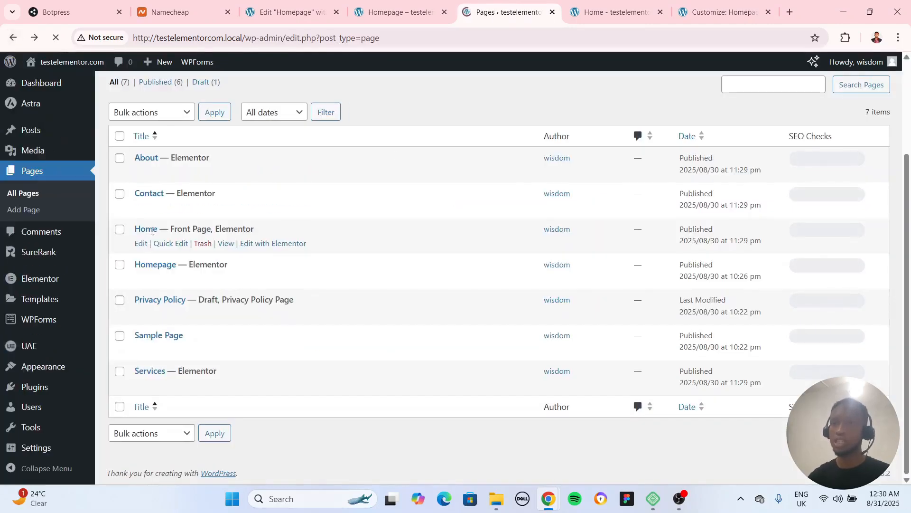
# Look over the imported Home page on the live site and return to the pages list
pyautogui.click(612, 19)
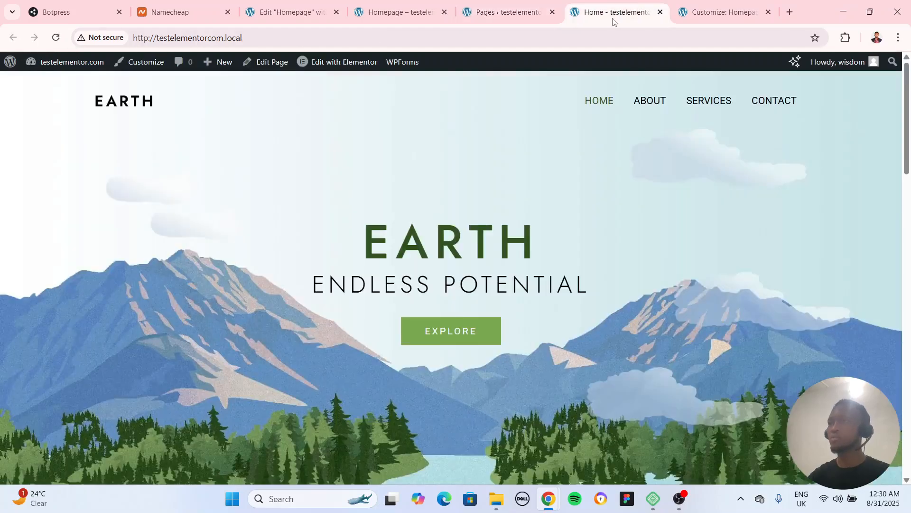
pyautogui.scroll(-15, 383, 244)
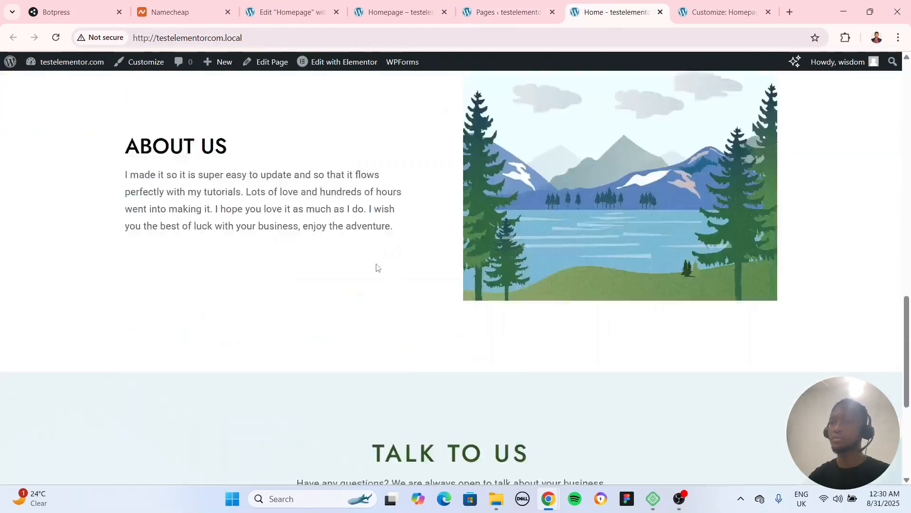
pyautogui.scroll(10, 375, 264)
pyautogui.scroll(6, 378, 267)
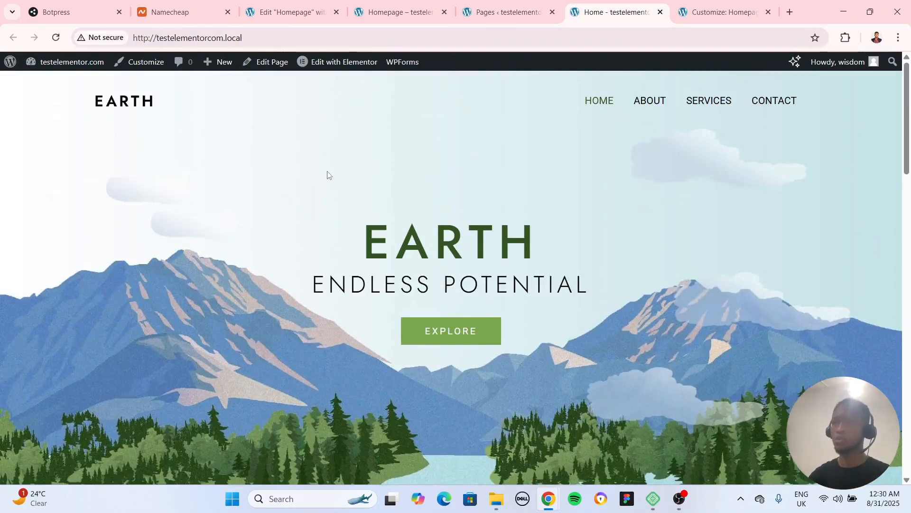
pyautogui.click(522, 15)
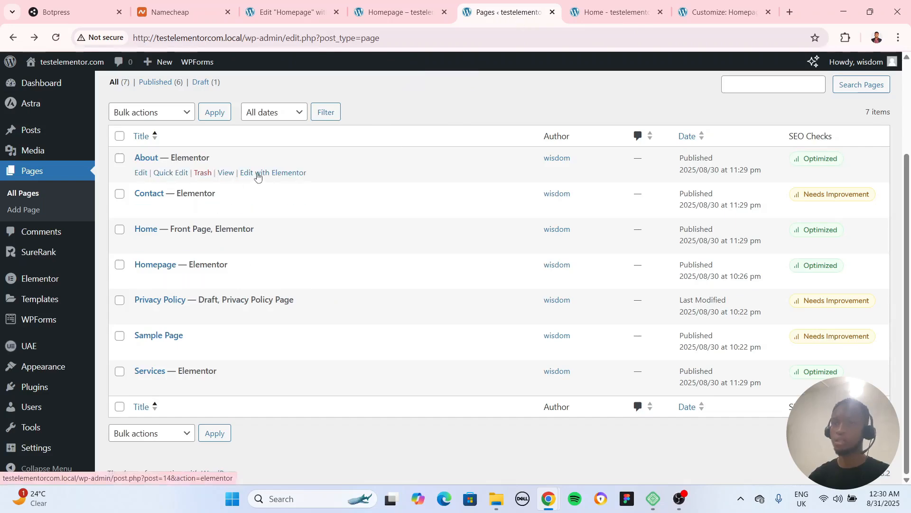
# Open the imported Home page in the Elementor editor and close the browser tab of the old Homepage
pyautogui.click(588, 4)
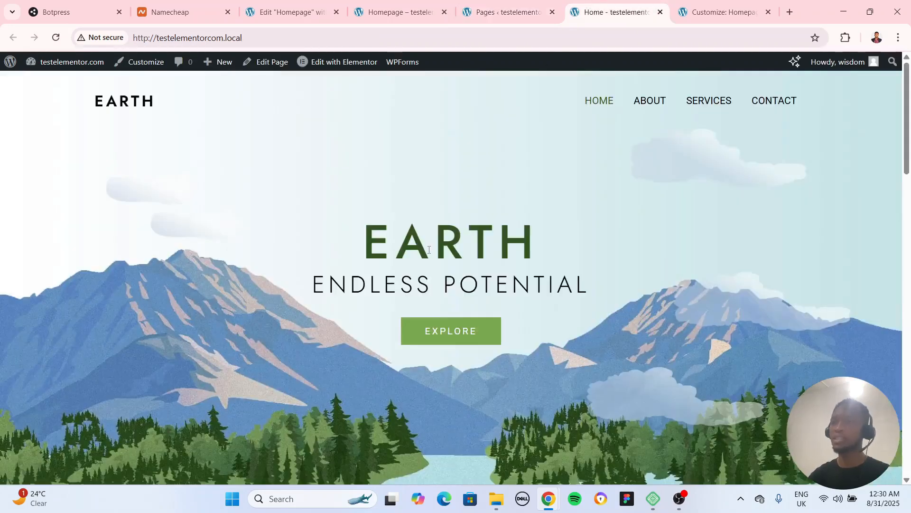
pyautogui.moveTo(332, 68)
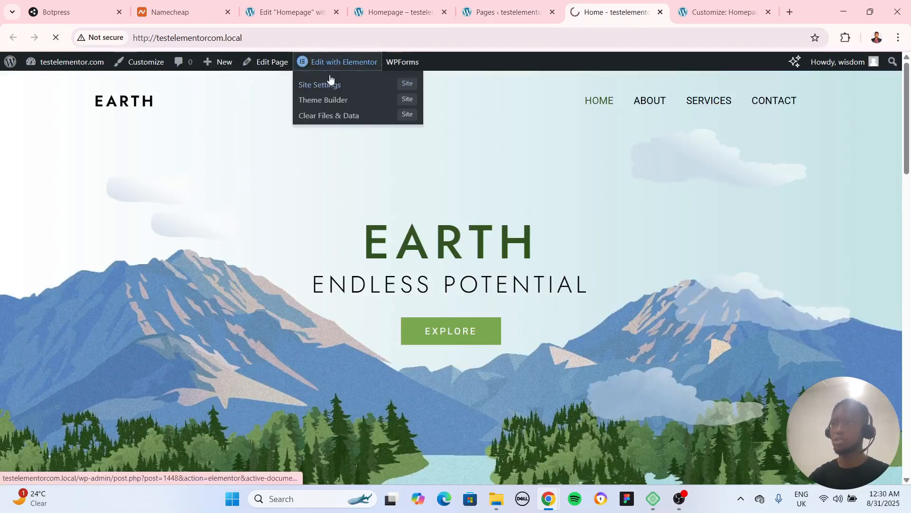
pyautogui.click(426, 22)
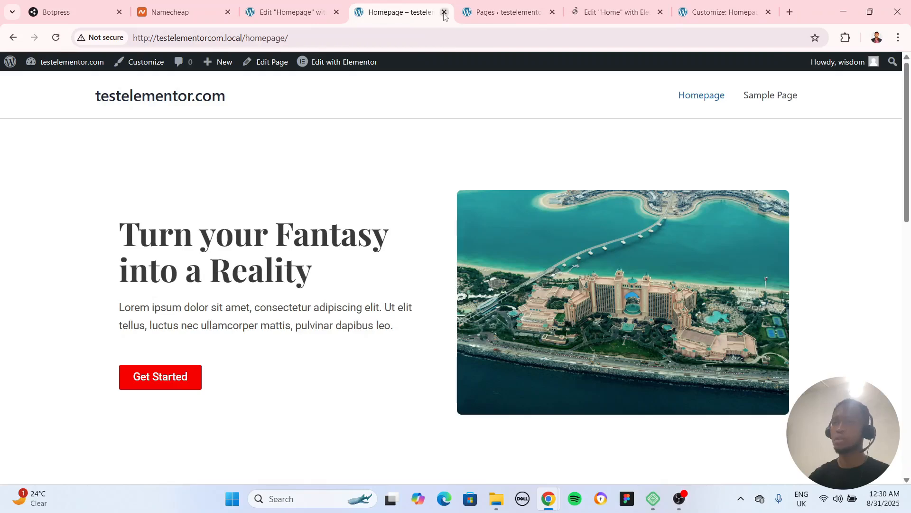
pyautogui.click(444, 13)
pyautogui.click(506, 11)
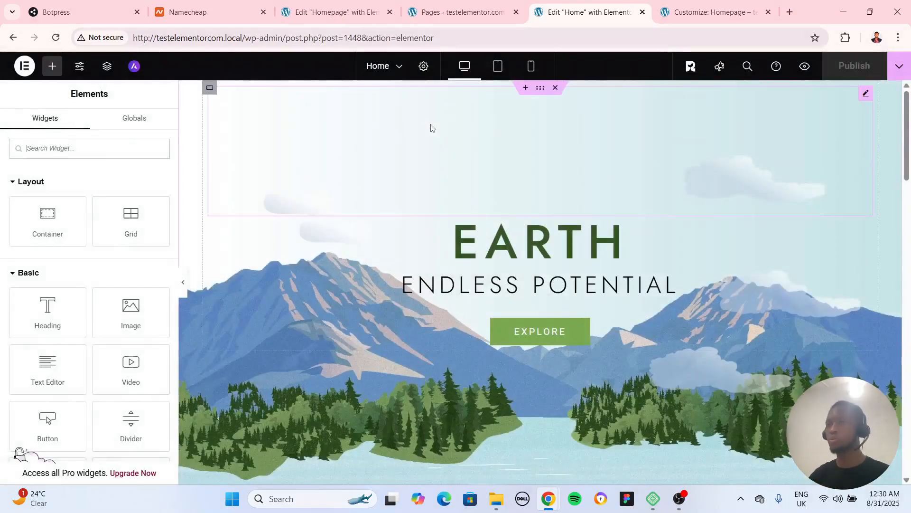
# Remove the background image from the Home page's hero container and undo the removal
pyautogui.scroll(-3, 615, 287)
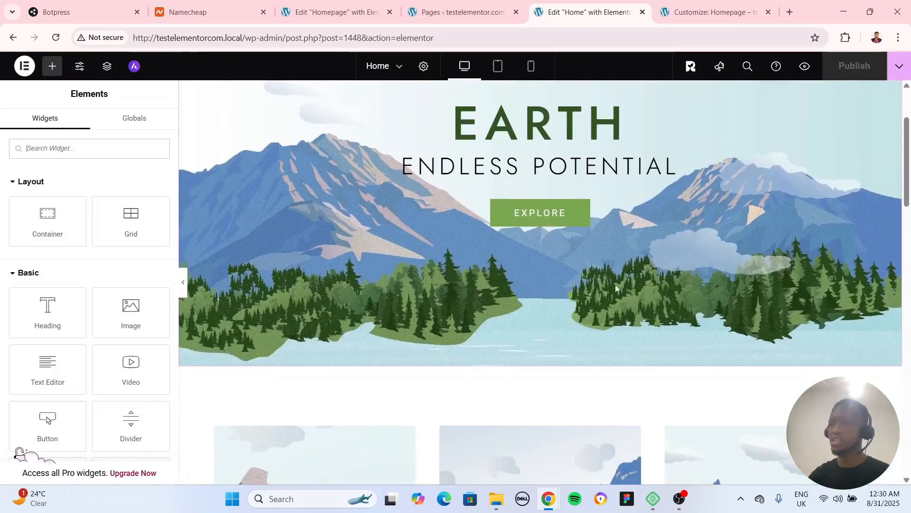
pyautogui.scroll(3, 544, 309)
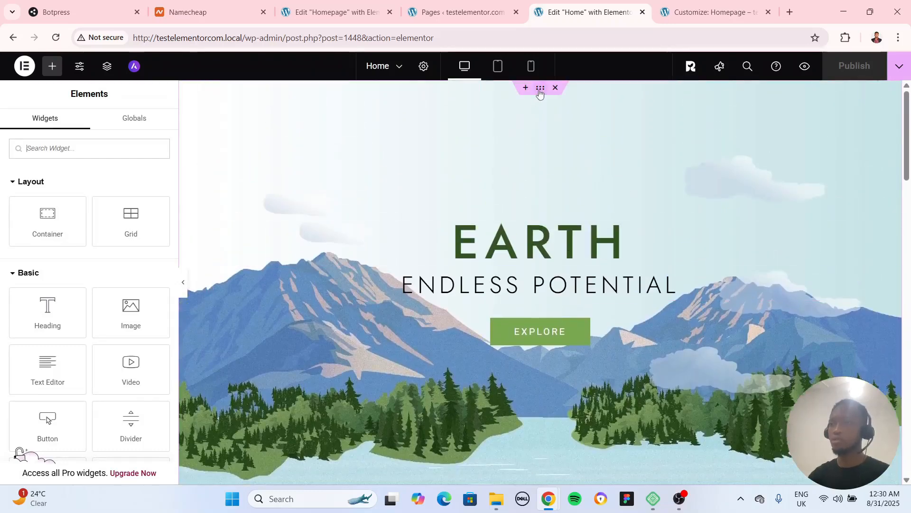
pyautogui.click(545, 109)
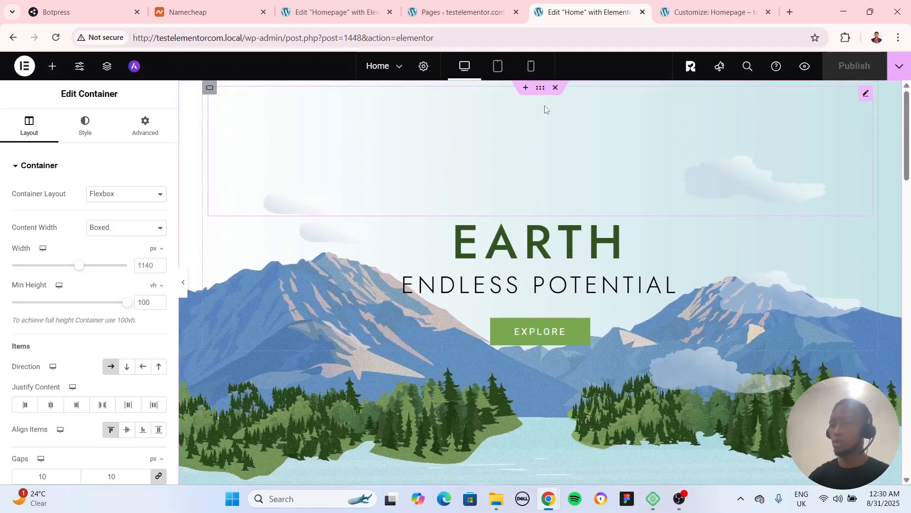
pyautogui.scroll(-3, 355, 300)
pyautogui.scroll(3, 355, 300)
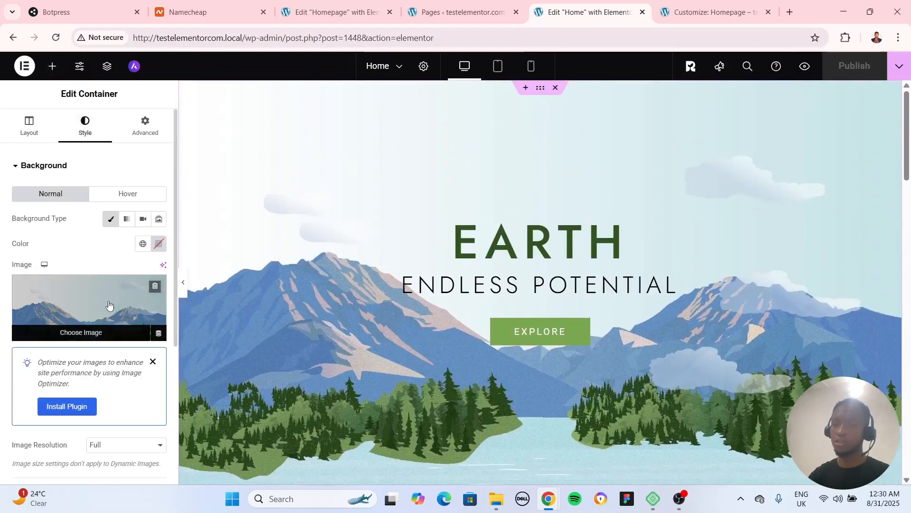
pyautogui.click(154, 287)
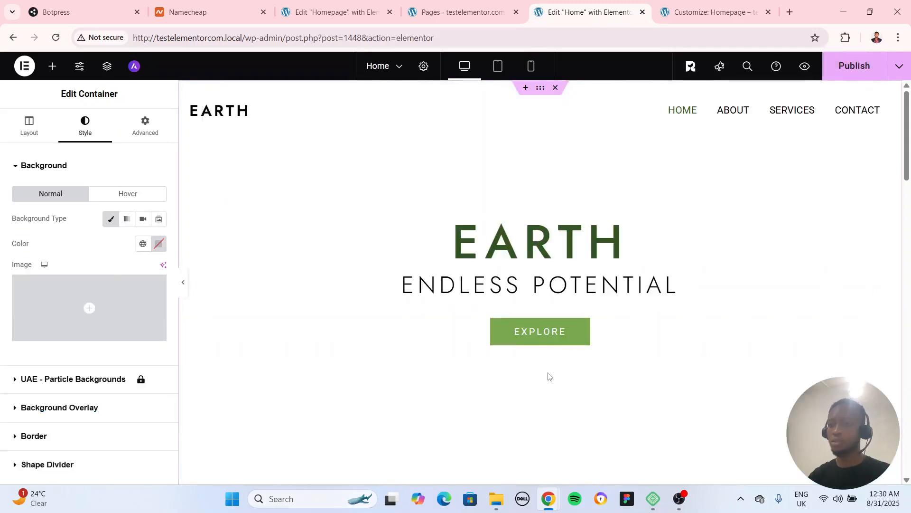
pyautogui.hotkey('ctrl', 'z')
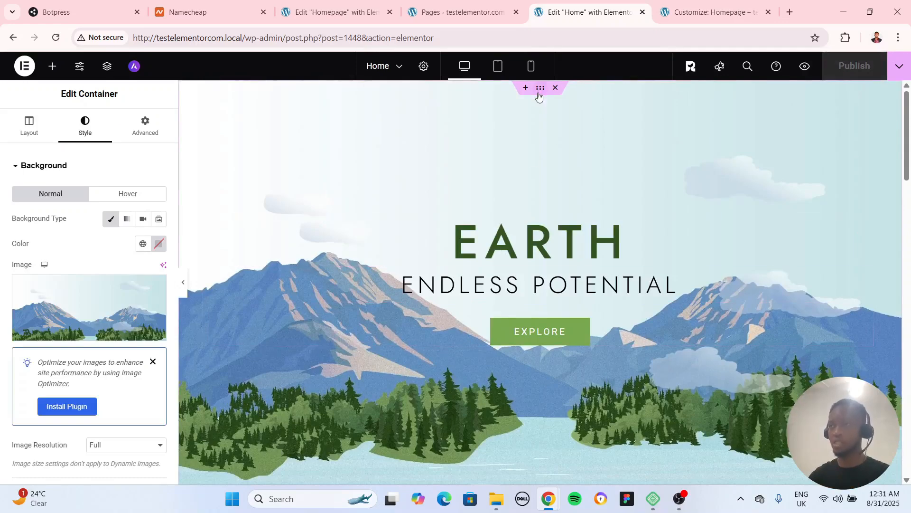
# Inspect the layout settings of the hero section's outer and inner containers using the page structure
pyautogui.scroll(-4, 540, 435)
pyautogui.scroll(4, 545, 212)
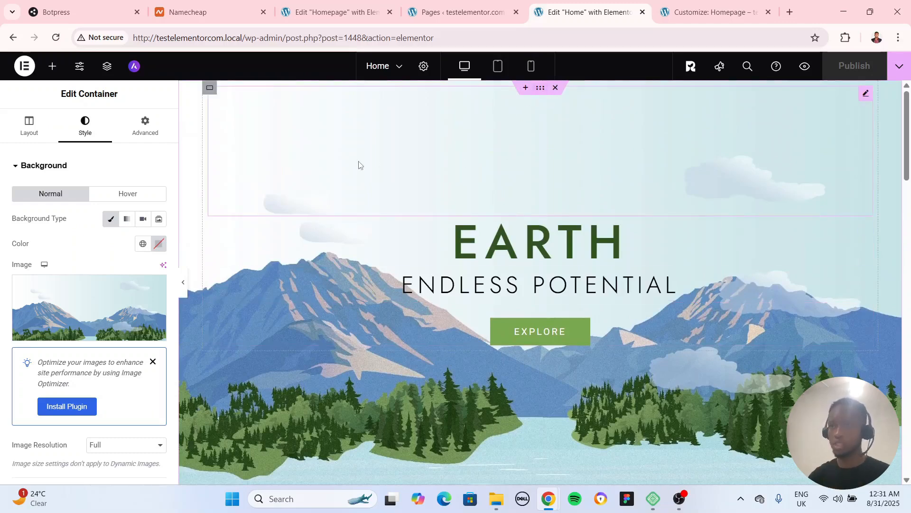
pyautogui.click(29, 126)
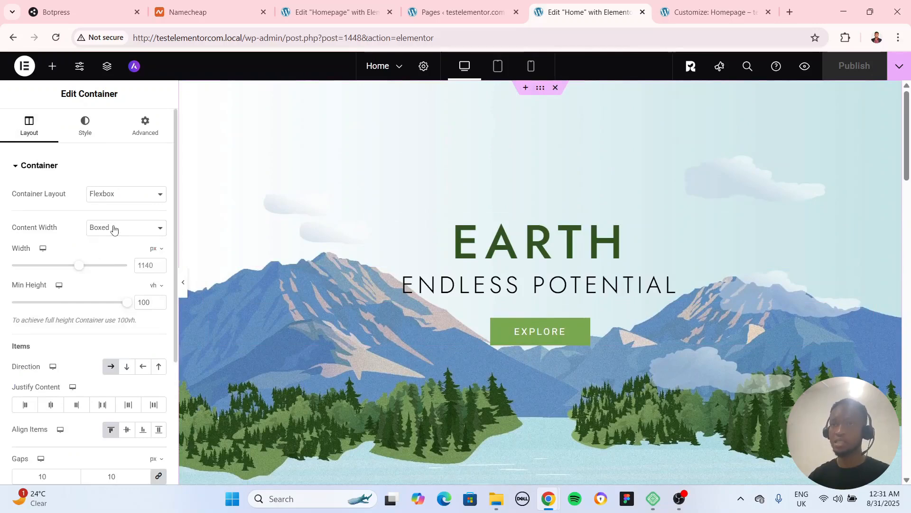
pyautogui.click(211, 93)
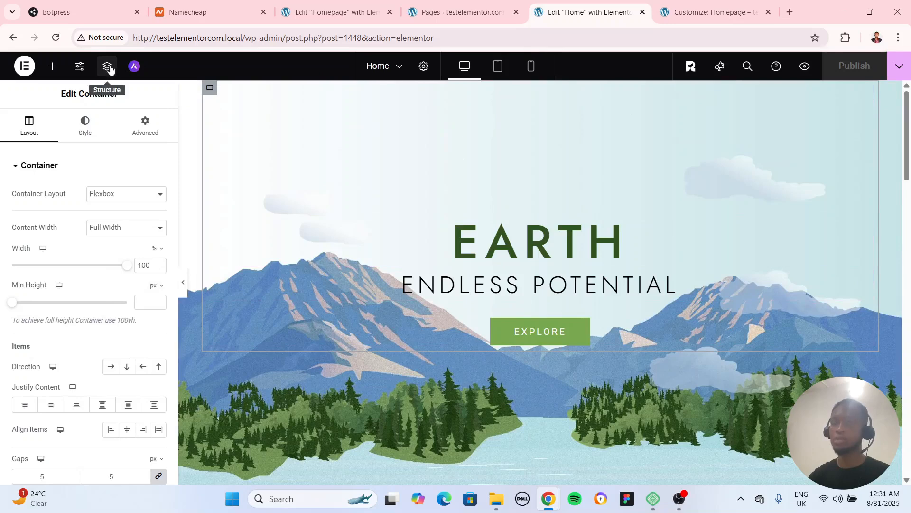
pyautogui.click(109, 67)
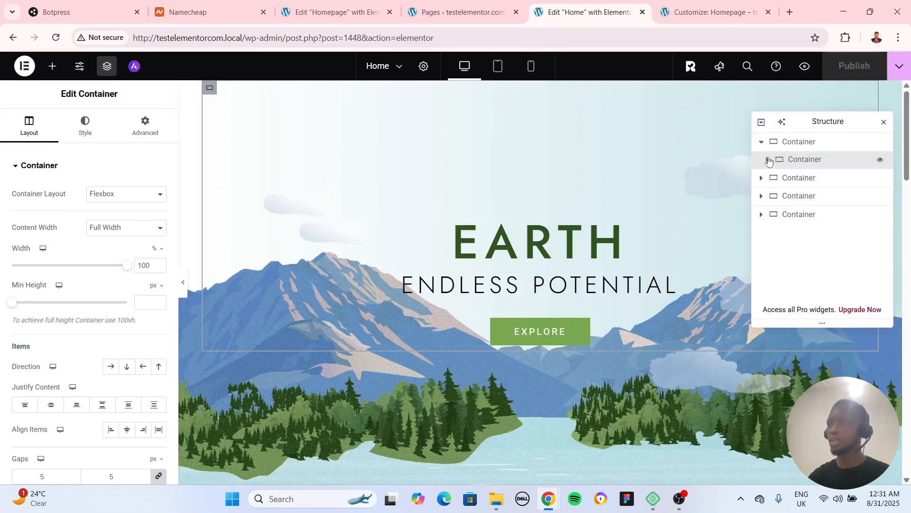
pyautogui.click(797, 142)
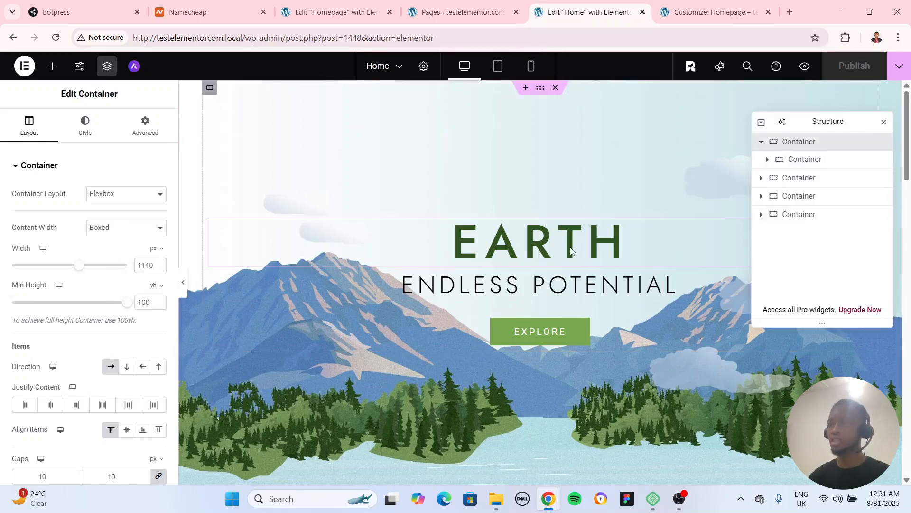
pyautogui.click(790, 166)
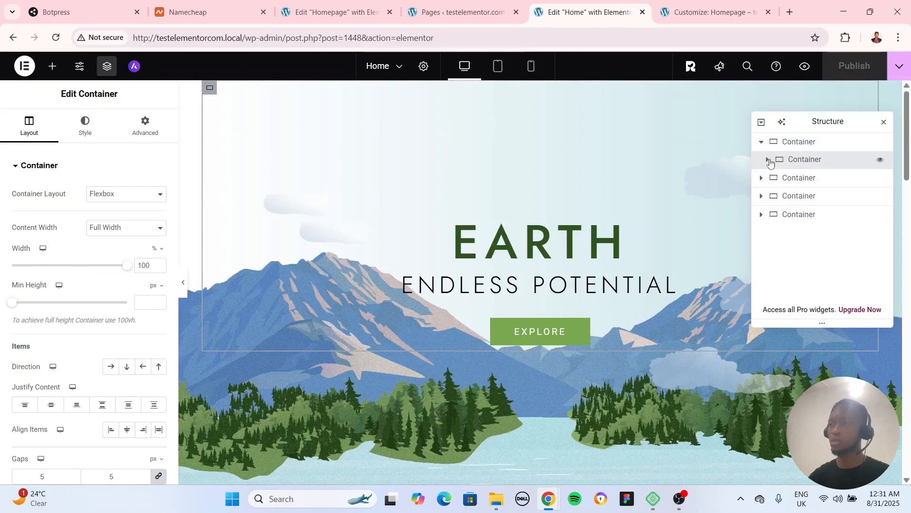
# Expand the hero's inner container in the structure and set its spacer to 33 vh
pyautogui.click(768, 159)
pyautogui.click(801, 178)
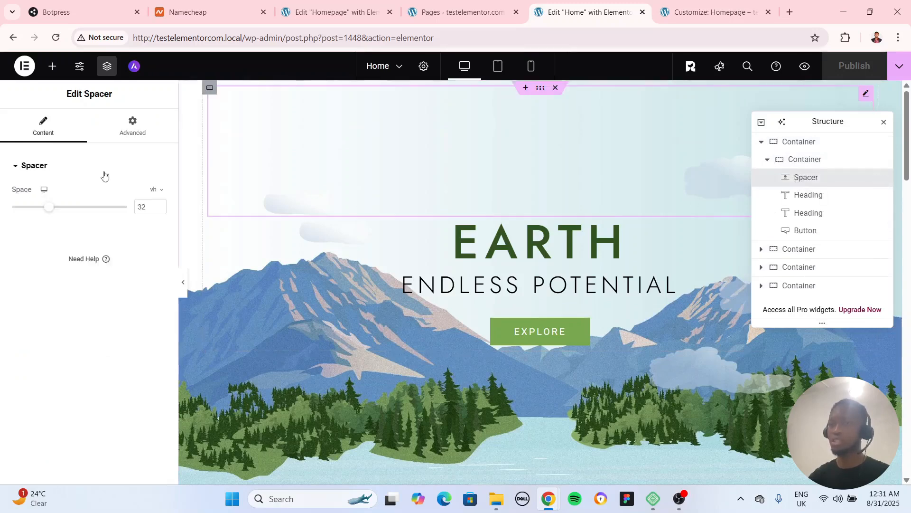
pyautogui.moveTo(48, 208)
pyautogui.mouseDown()
pyautogui.moveTo(24, 210)
pyautogui.moveTo(47, 218)
pyautogui.mouseUp()
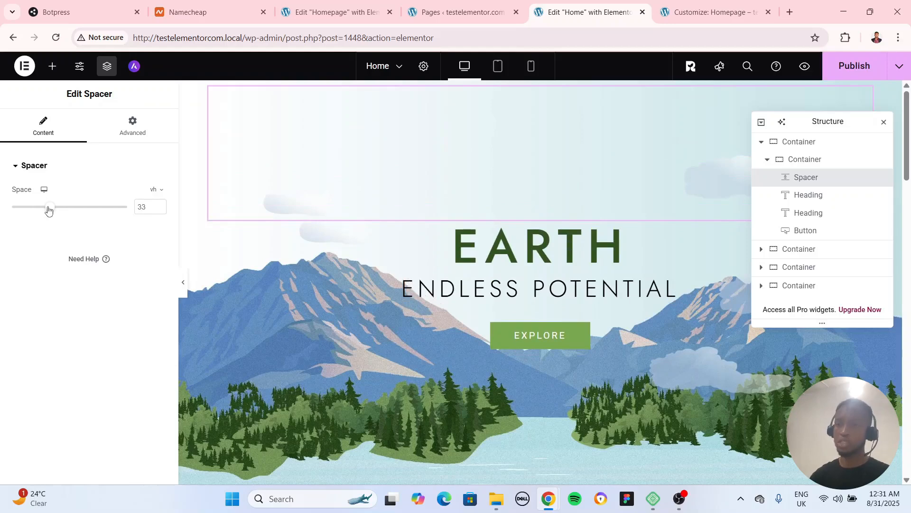
# Inspect the hero's two headings and Explore button, close the page structure, and look over the sections below
pyautogui.click(813, 197)
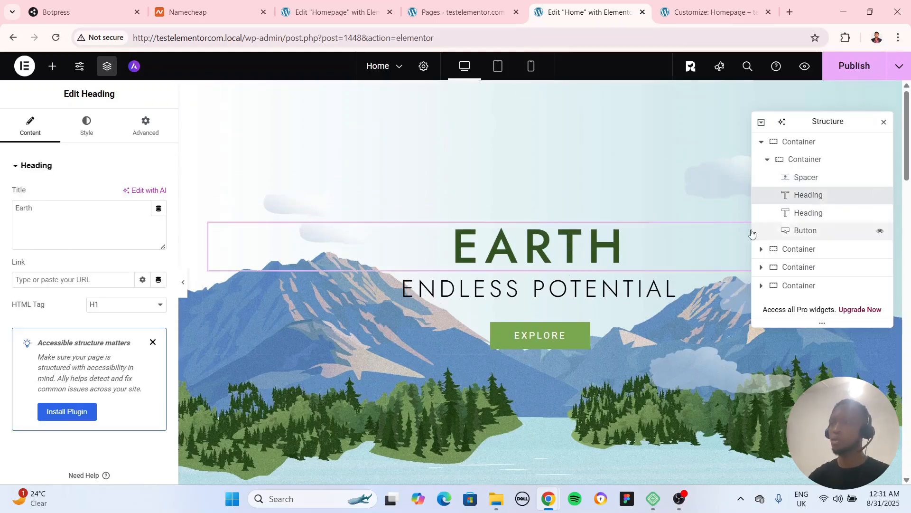
pyautogui.click(808, 213)
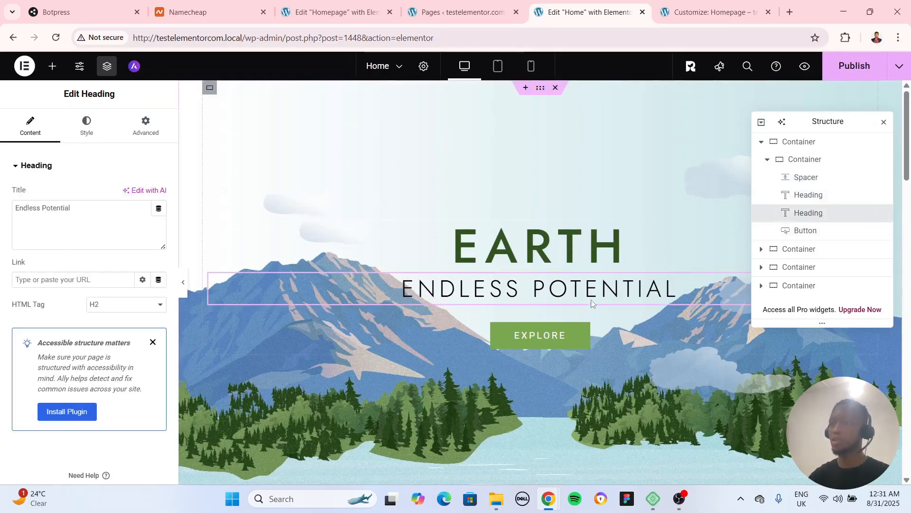
pyautogui.click(806, 230)
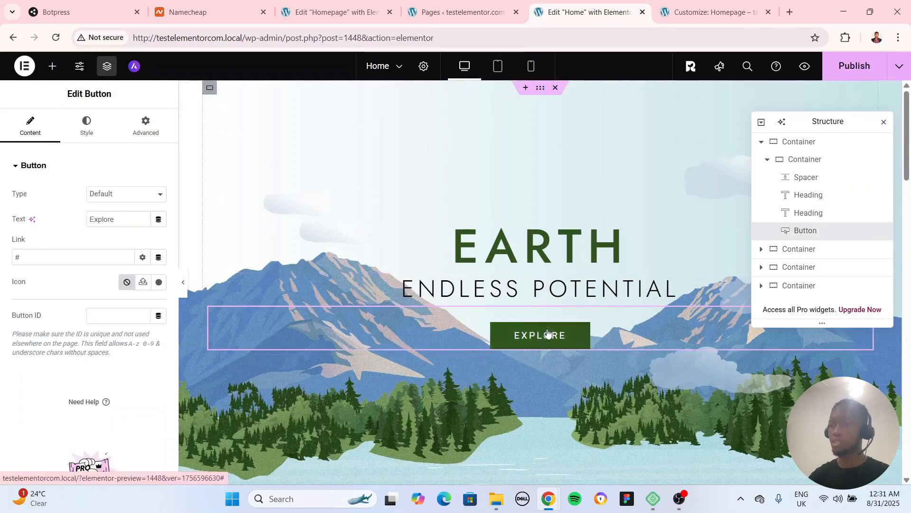
pyautogui.click(884, 122)
pyautogui.scroll(-4, 711, 234)
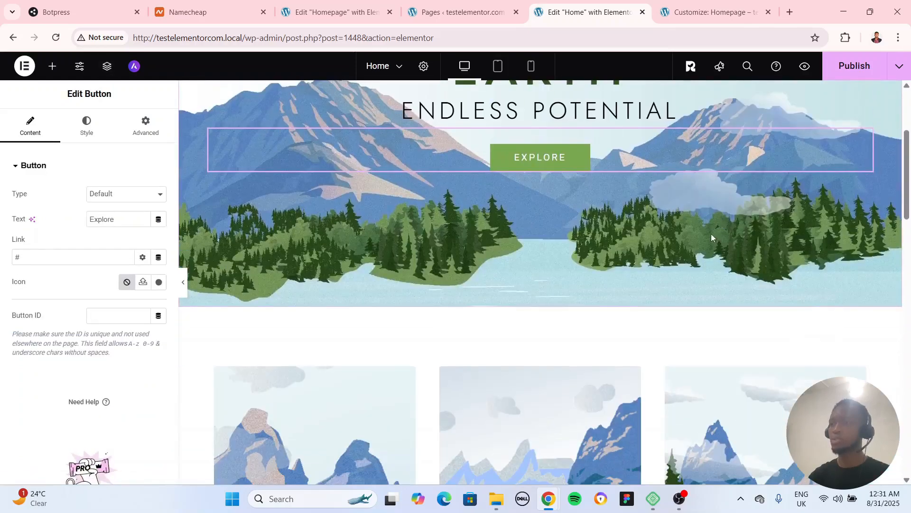
pyautogui.scroll(-4, 554, 254)
pyautogui.scroll(8, 543, 283)
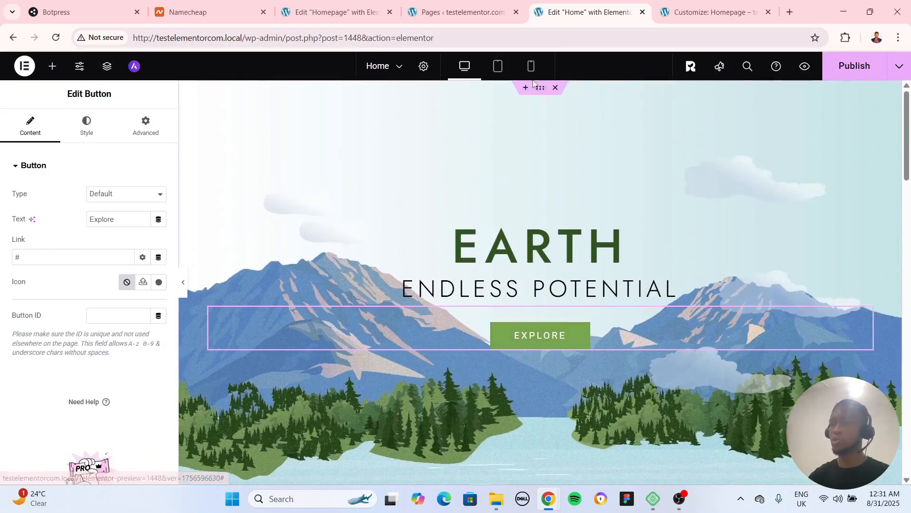
# Replace the hero container's background image with the aerial coastal resort photo wj6xyh1ymxu.jpg from the media library
pyautogui.click(541, 93)
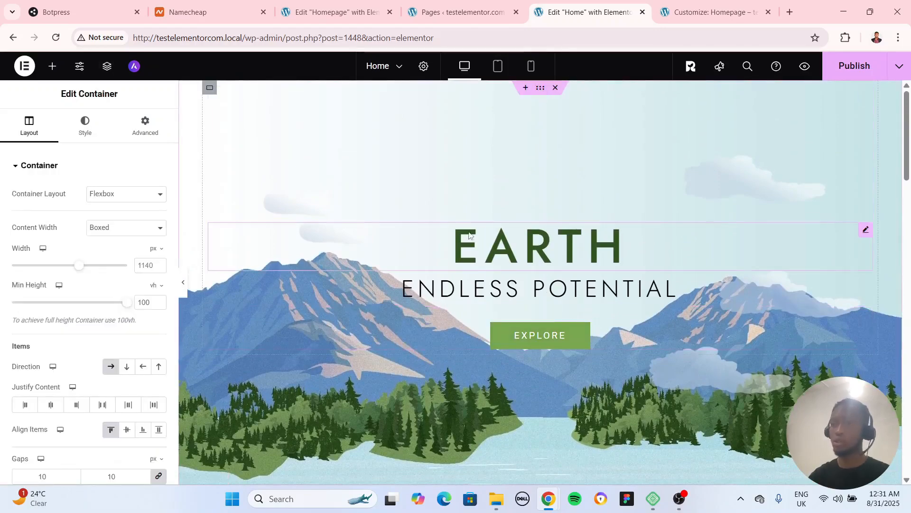
pyautogui.click(85, 125)
pyautogui.click(101, 288)
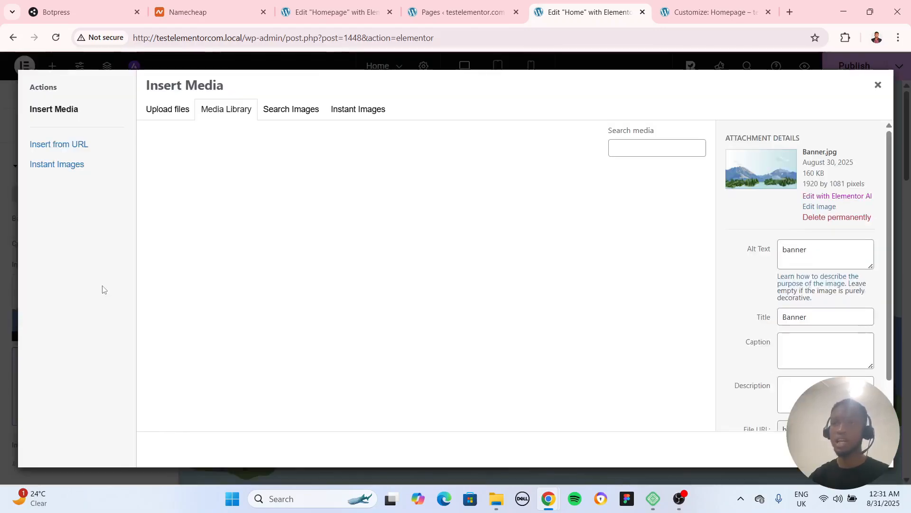
pyautogui.scroll(-5, 457, 310)
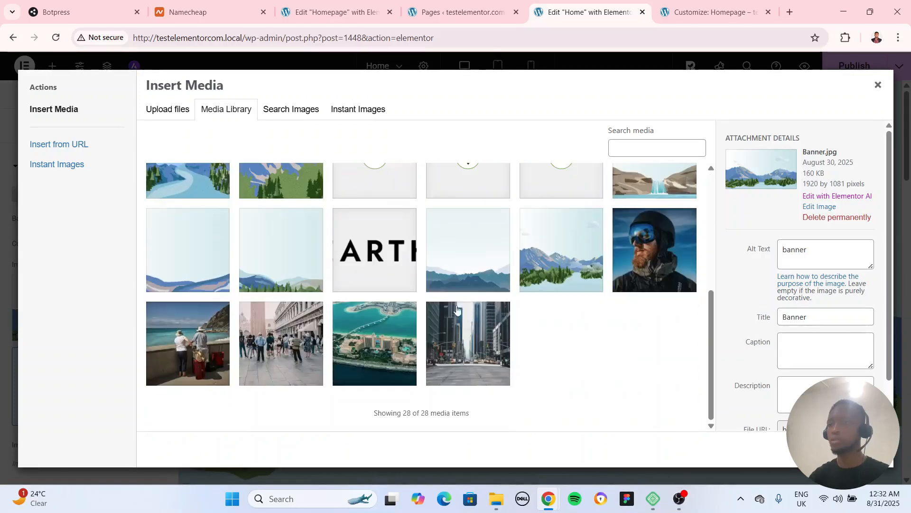
pyautogui.scroll(5, 379, 323)
pyautogui.scroll(-5, 540, 322)
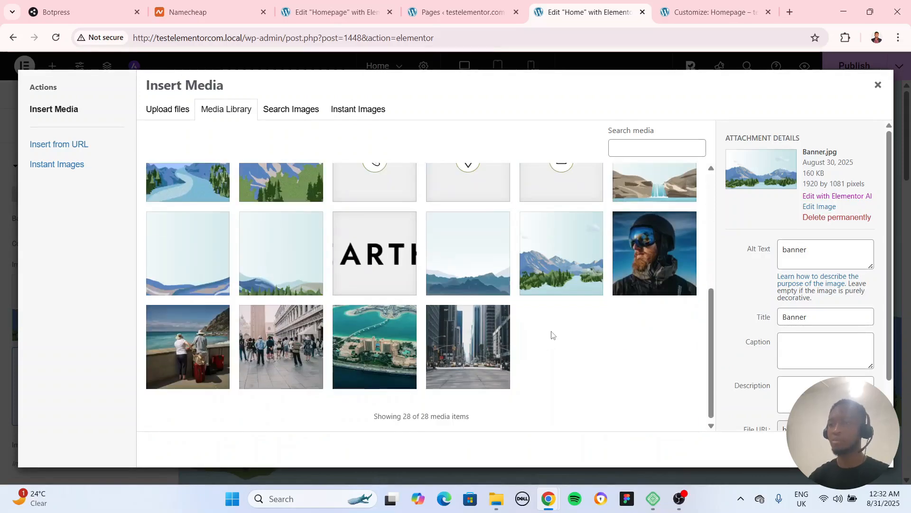
pyautogui.click(398, 346)
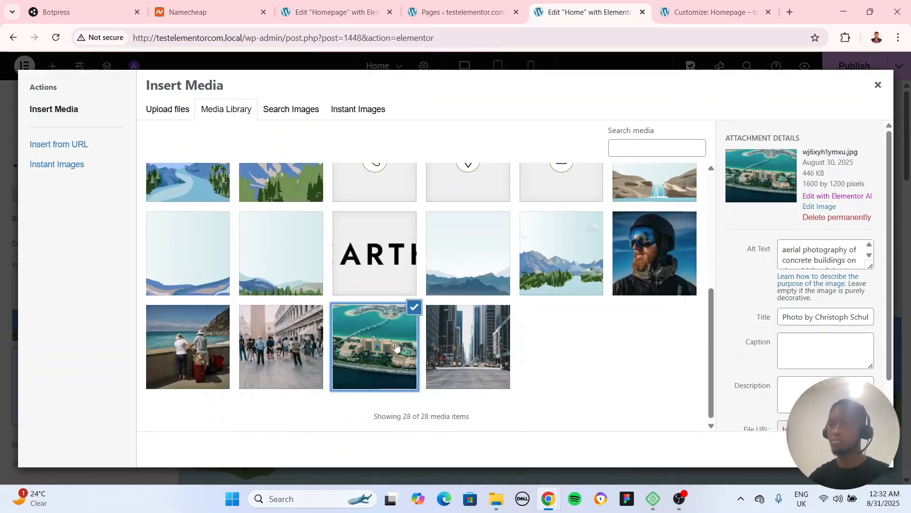
pyautogui.click(864, 450)
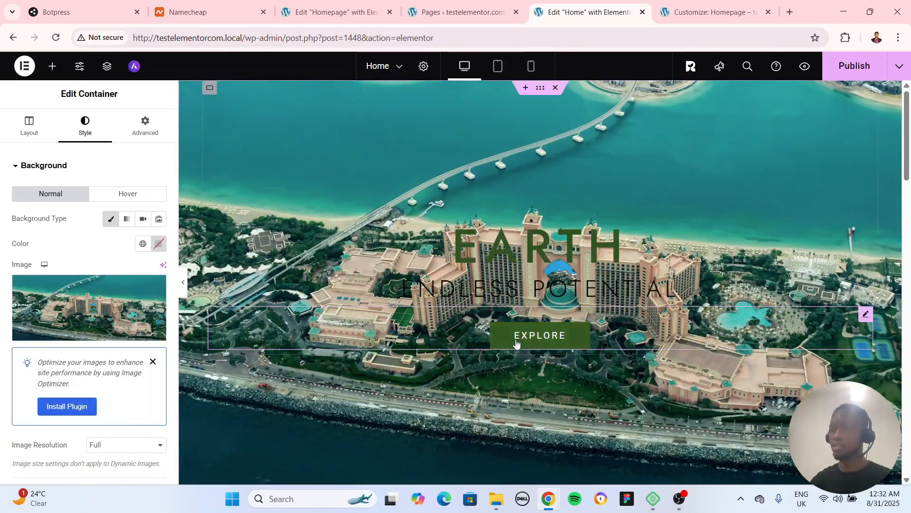
pyautogui.scroll(-5, 533, 366)
pyautogui.scroll(5, 543, 344)
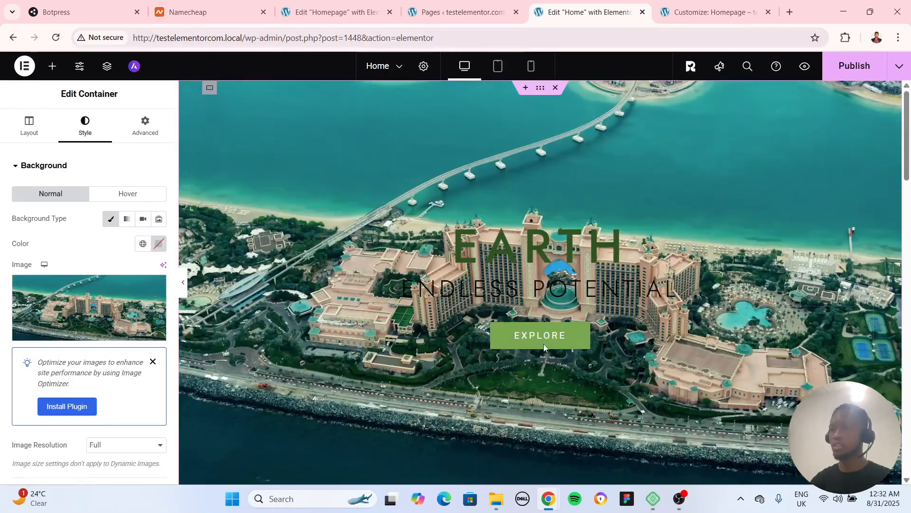
# Set the text color of the hero's Earth heading to #FFFFFF
pyautogui.click(480, 260)
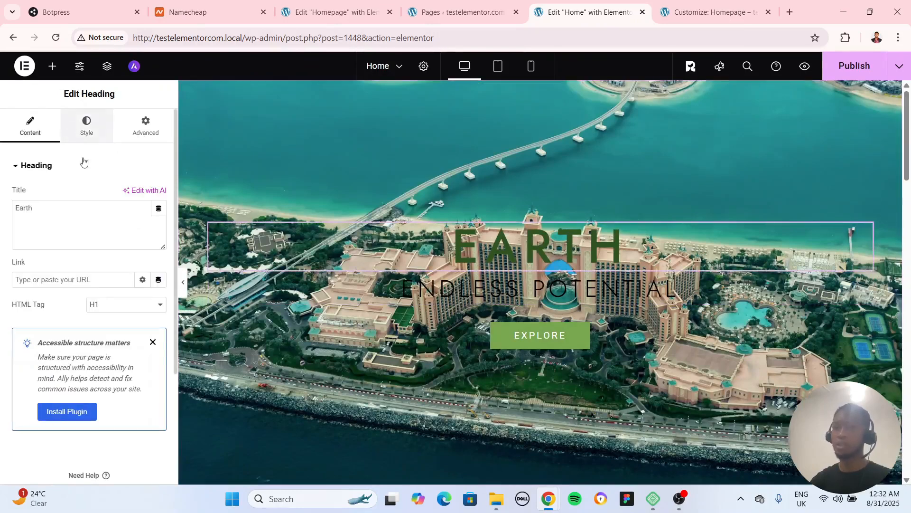
pyautogui.click(87, 125)
pyautogui.click(158, 363)
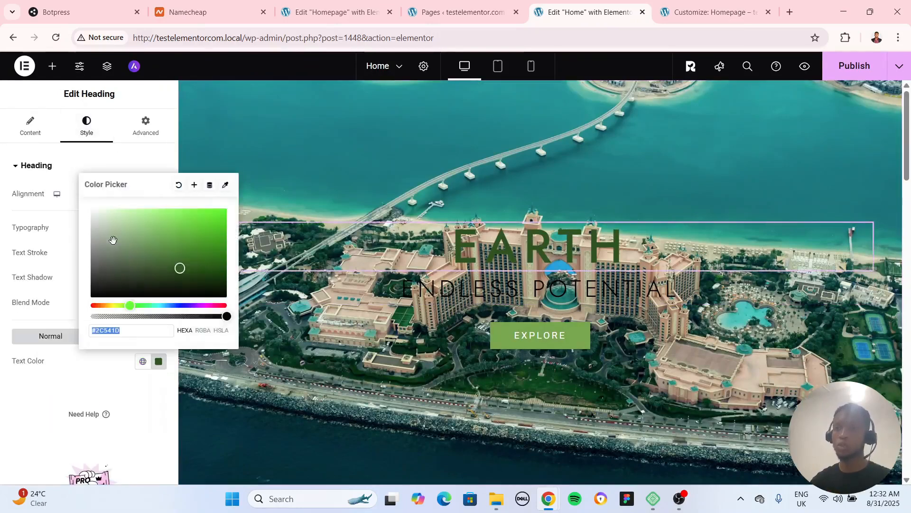
pyautogui.write('#FFFFFF')
# Set the text color of the hero's Endless Potential heading to the same white, #FFFFFF
pyautogui.click(865, 280)
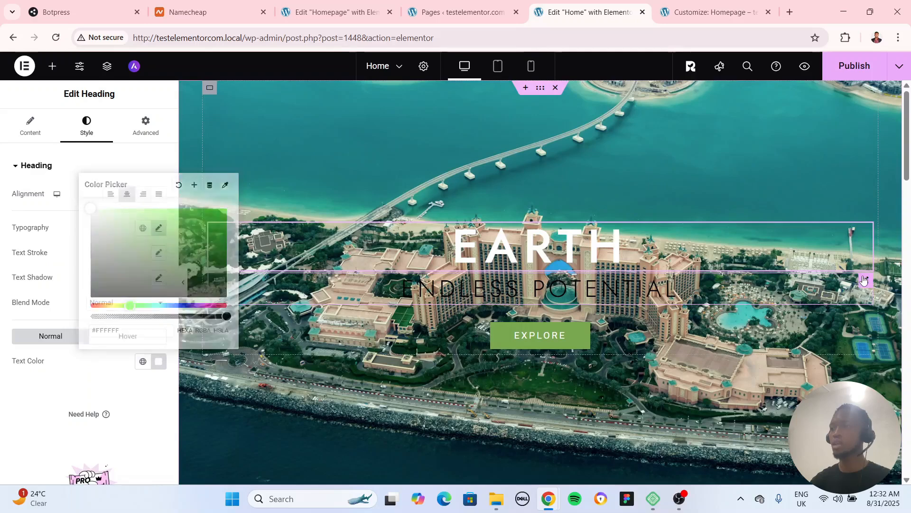
pyautogui.click(86, 125)
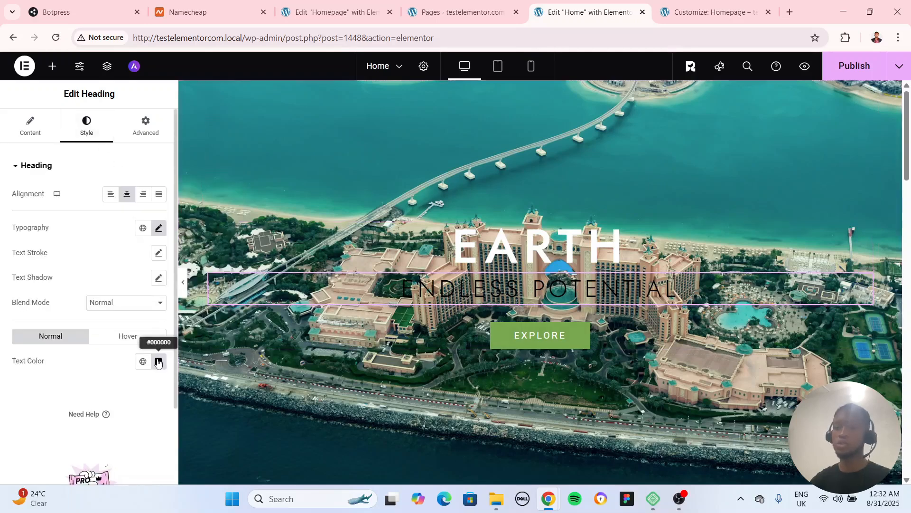
pyautogui.click(158, 362)
pyautogui.write('#FFFFFF')
pyautogui.click(553, 332)
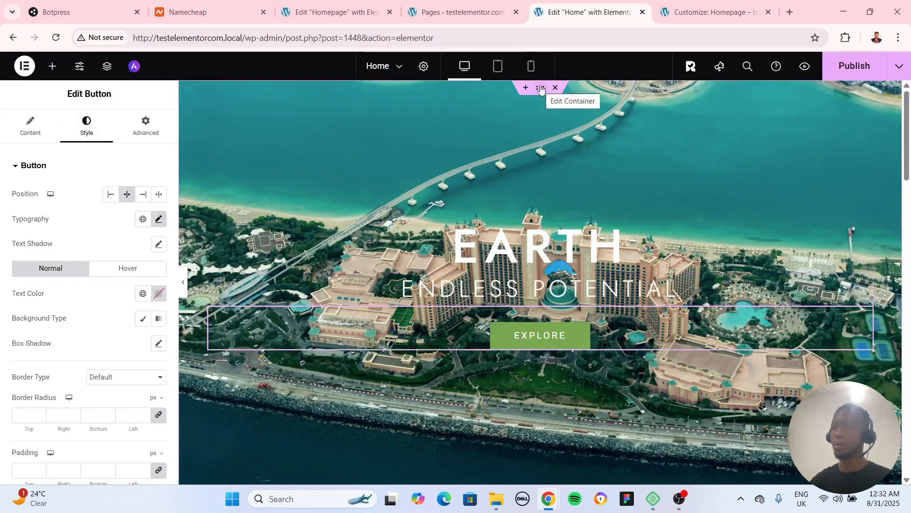
# Give the hero container a classic background overlay in black #000000 with an opacity of 0.39
pyautogui.click(540, 89)
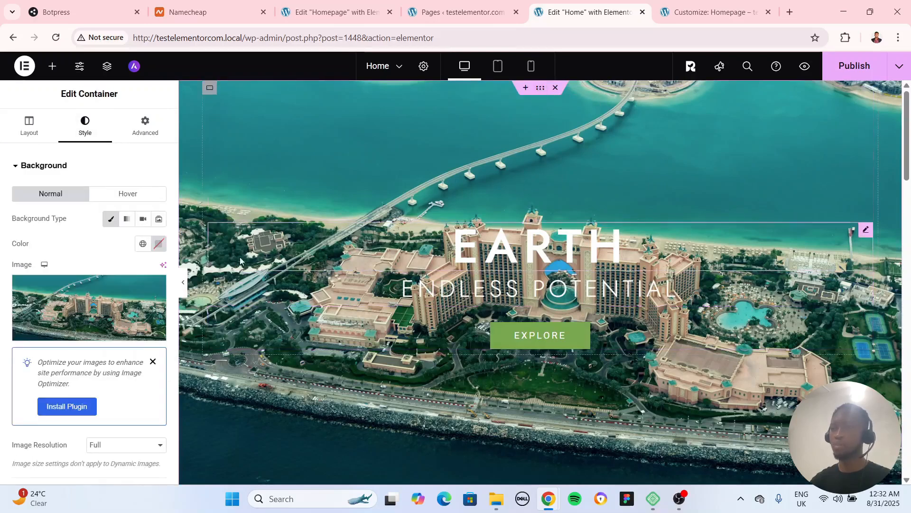
pyautogui.scroll(-4, 109, 284)
pyautogui.scroll(-1, 92, 316)
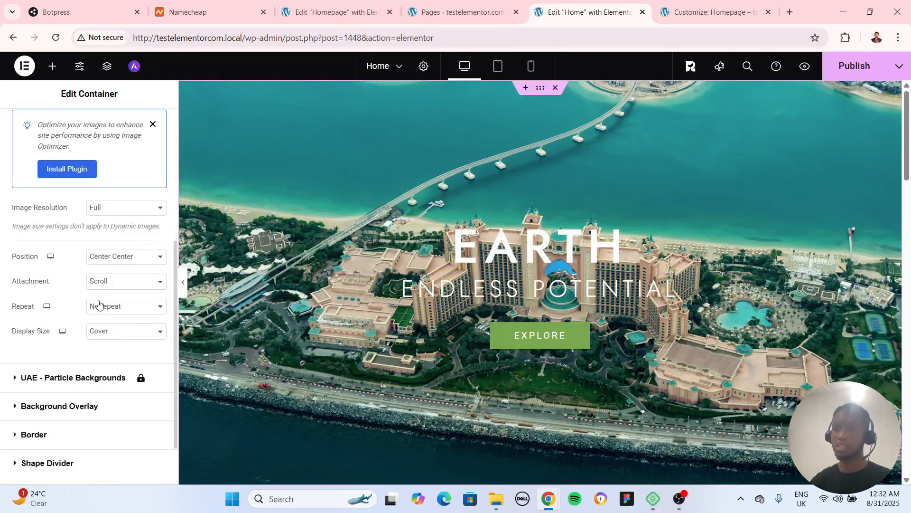
pyautogui.scroll(-1, 74, 369)
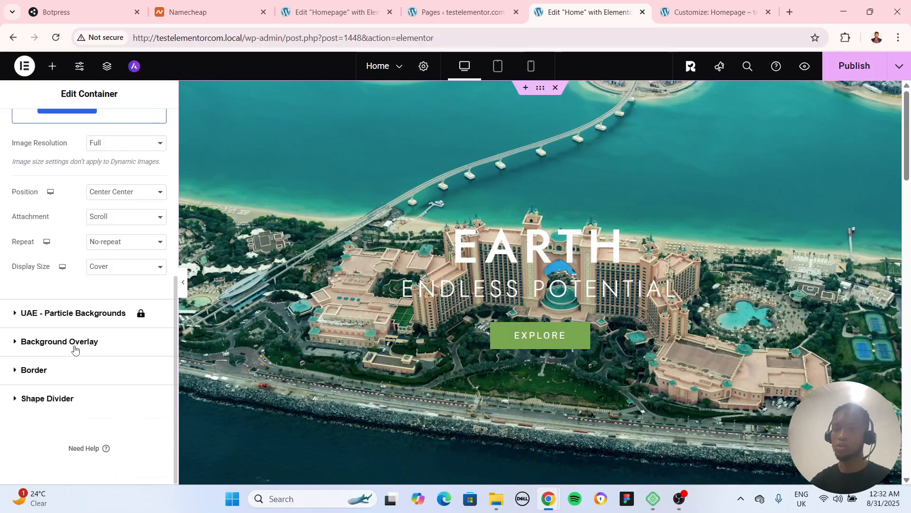
pyautogui.click(74, 350)
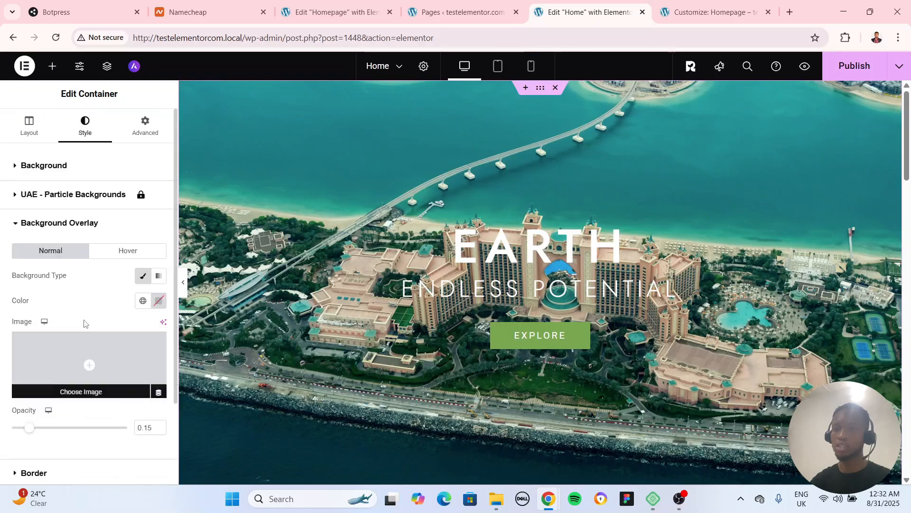
pyautogui.click(148, 280)
pyautogui.click(143, 276)
pyautogui.click(160, 300)
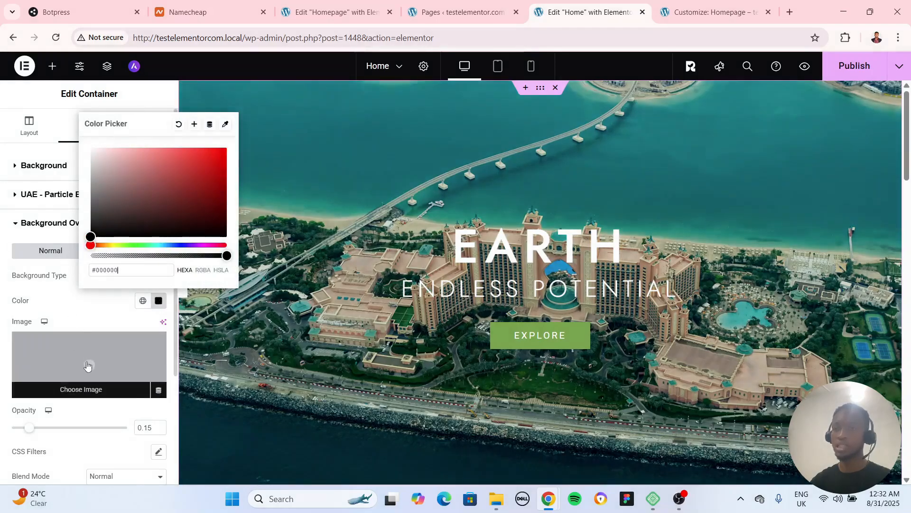
pyautogui.moveTo(28, 433); pyautogui.dragTo(56, 432)
# Preview the hero at full width without the editing panel, and inspect the Explore button's content settings
pyautogui.click(184, 282)
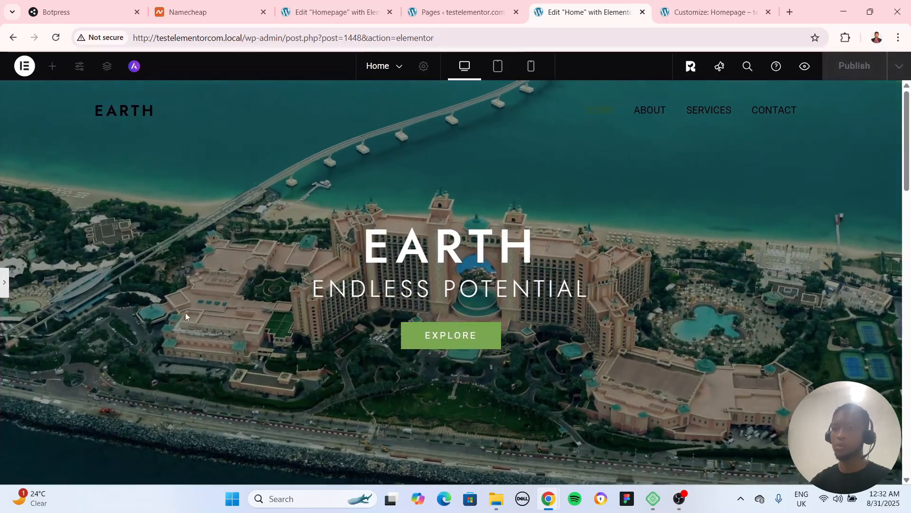
pyautogui.scroll(-2, 185, 324)
pyautogui.scroll(2, 186, 327)
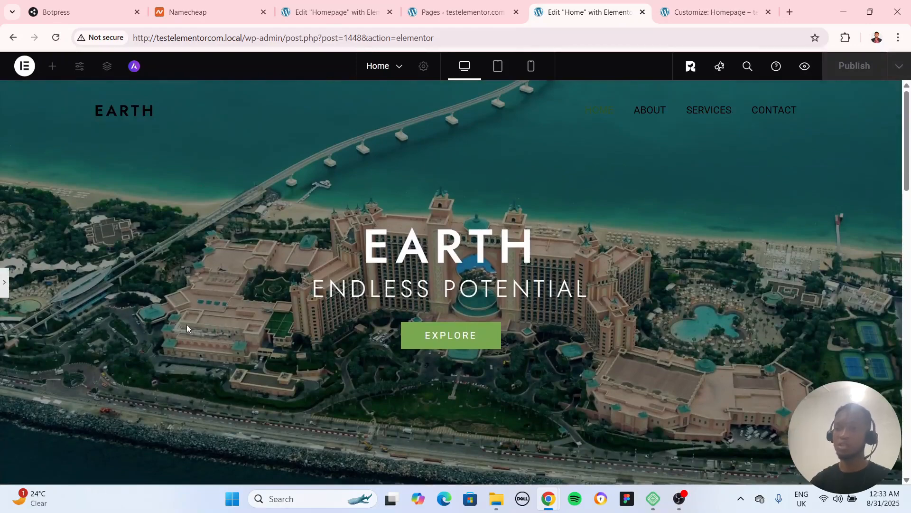
pyautogui.click(4, 284)
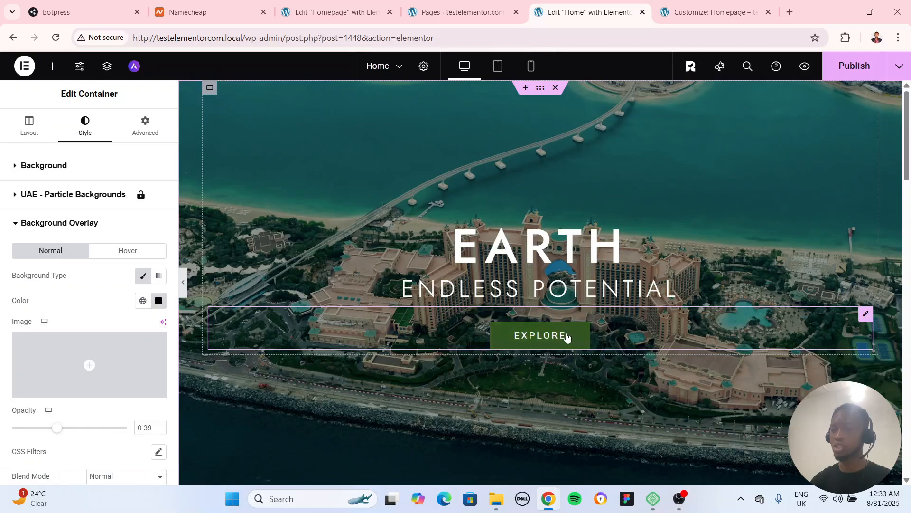
pyautogui.scroll(-1, 565, 361)
pyautogui.click(865, 254)
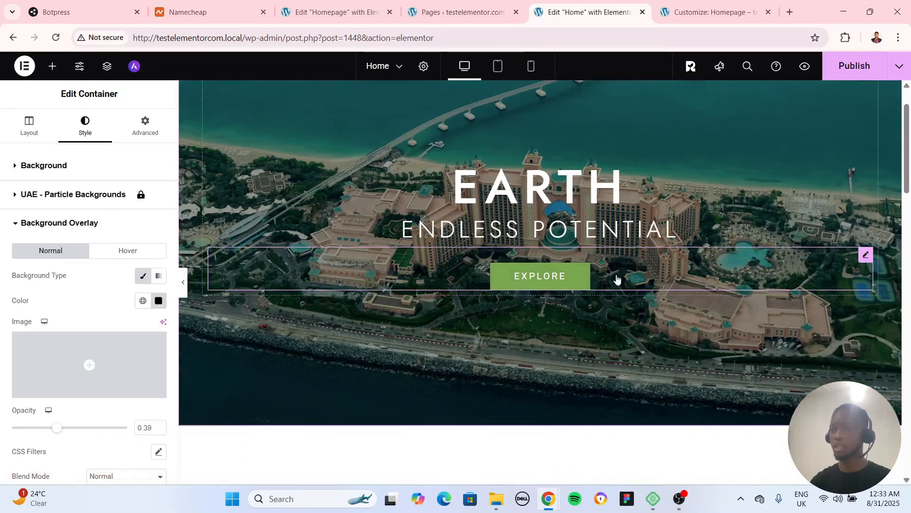
pyautogui.click(26, 125)
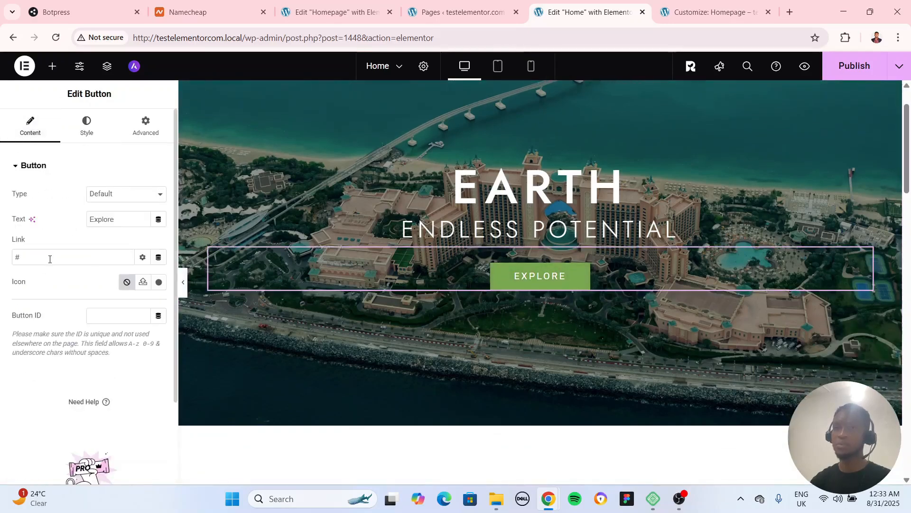
pyautogui.scroll(-2, 413, 332)
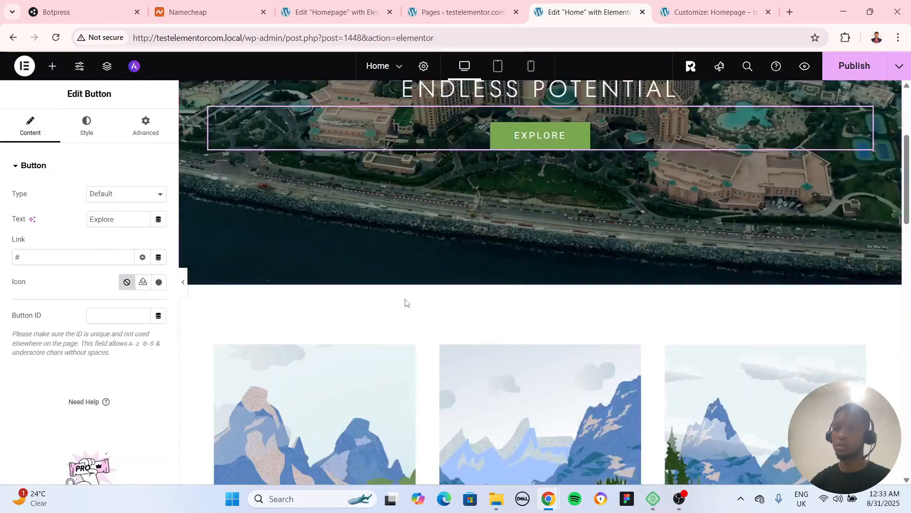
pyautogui.scroll(3, 522, 309)
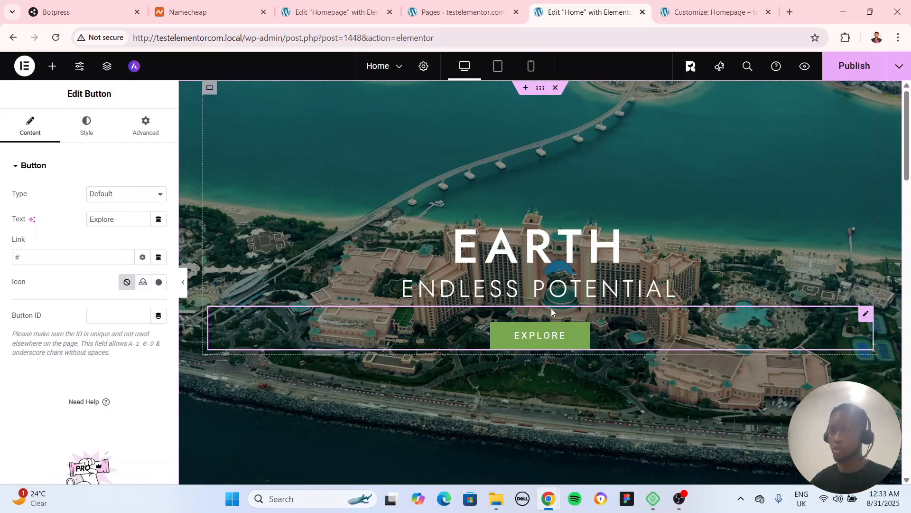
pyautogui.scroll(-8, 551, 308)
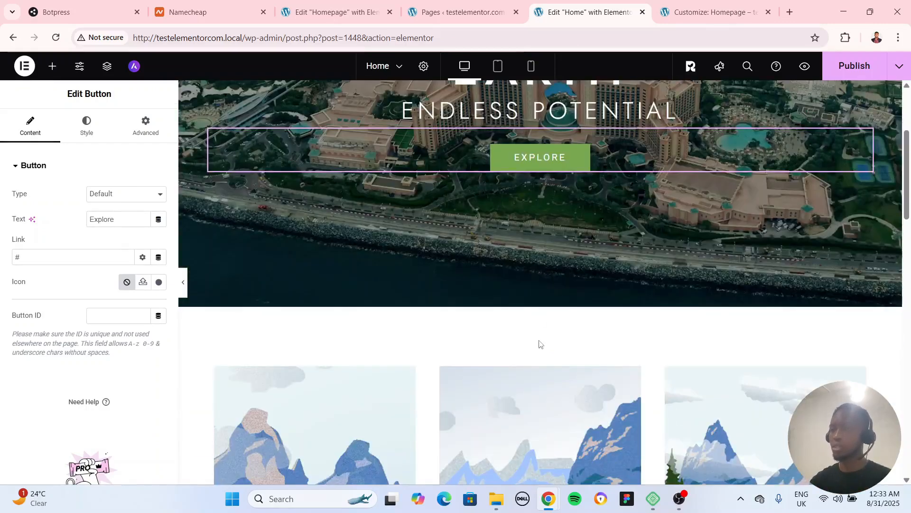
# Inspect the Web Design card's image and text settings and the Graphic Design card's text settings
pyautogui.click(401, 363)
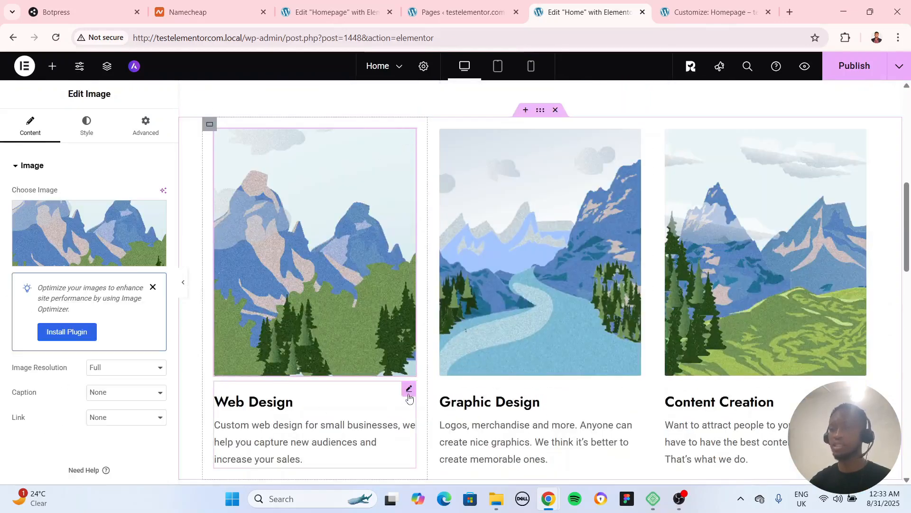
pyautogui.click(408, 394)
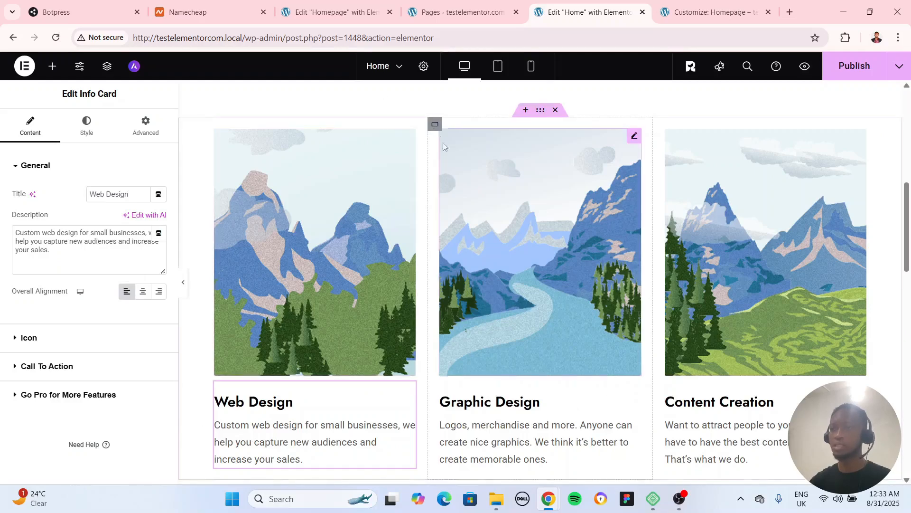
pyautogui.click(608, 411)
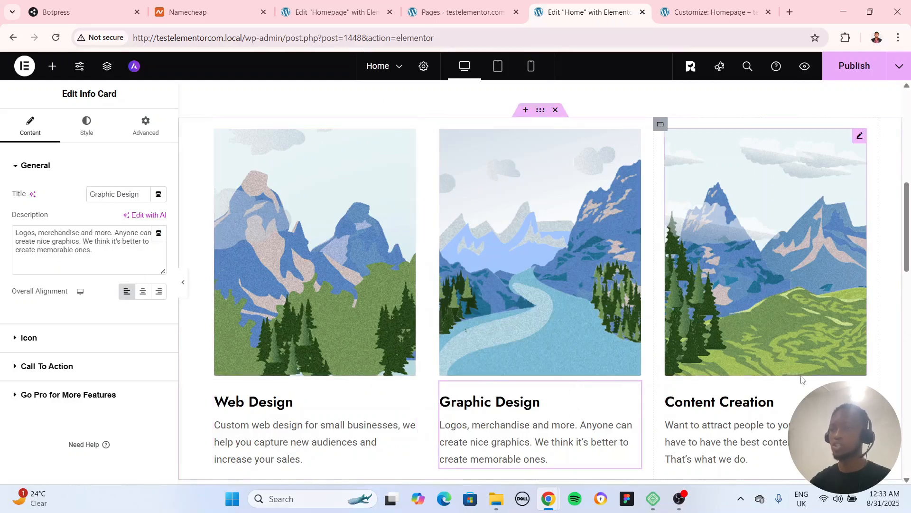
pyautogui.scroll(-5, 490, 329)
pyautogui.scroll(5, 486, 339)
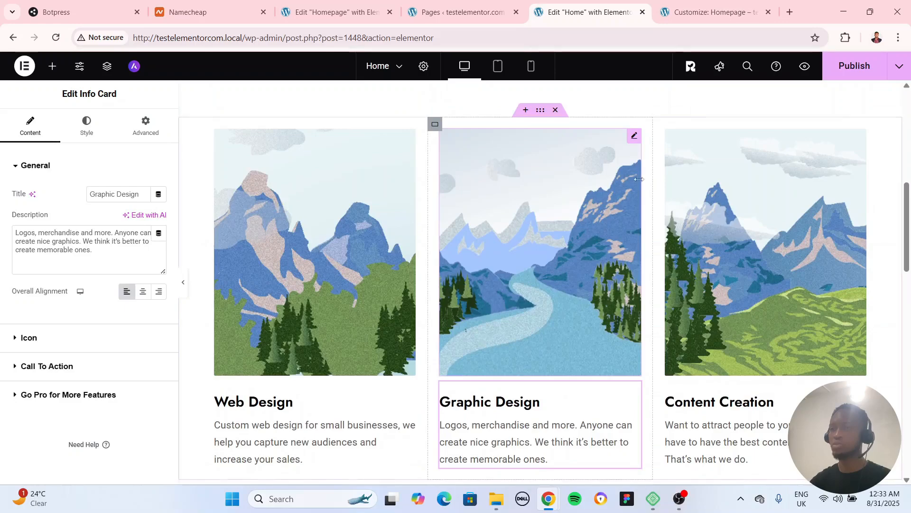
# Replace the image above Graphic Design with the city street photo nv7gjmsq3zc.jpg from the media library
pyautogui.click(632, 137)
pyautogui.click(95, 237)
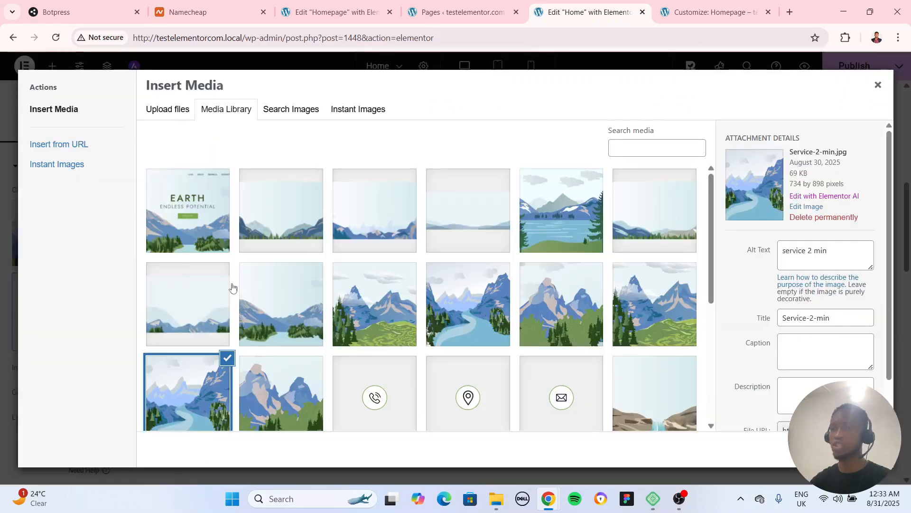
pyautogui.scroll(-5, 533, 420)
pyautogui.click(468, 344)
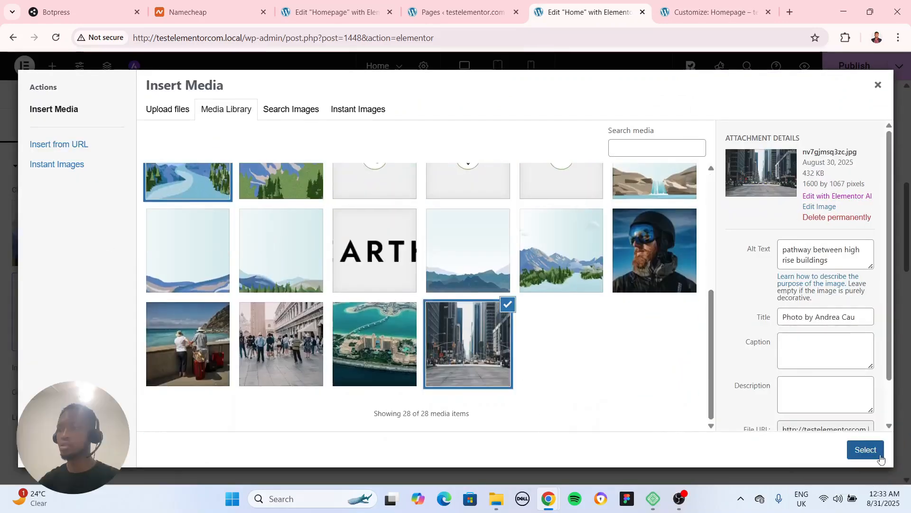
pyautogui.click(864, 448)
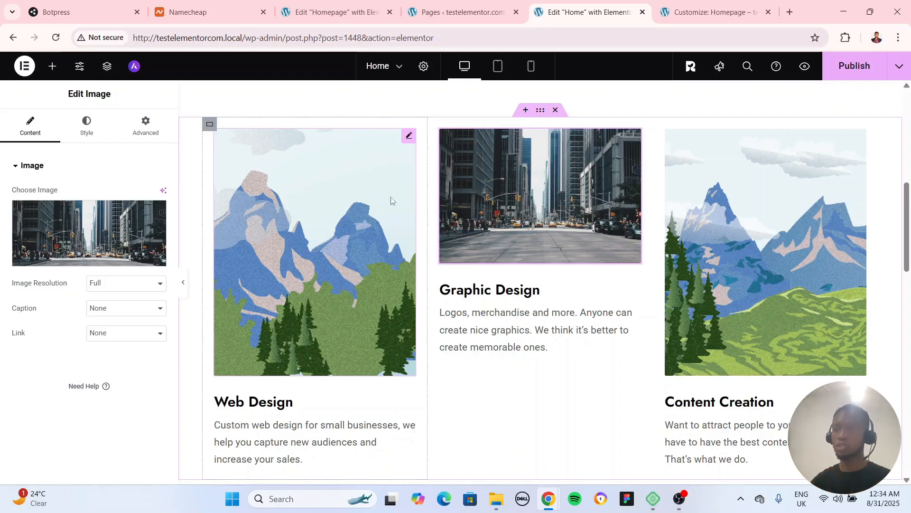
# Duplicate the Web Design card's container and delete the mountain image from the copy
pyautogui.click(209, 124)
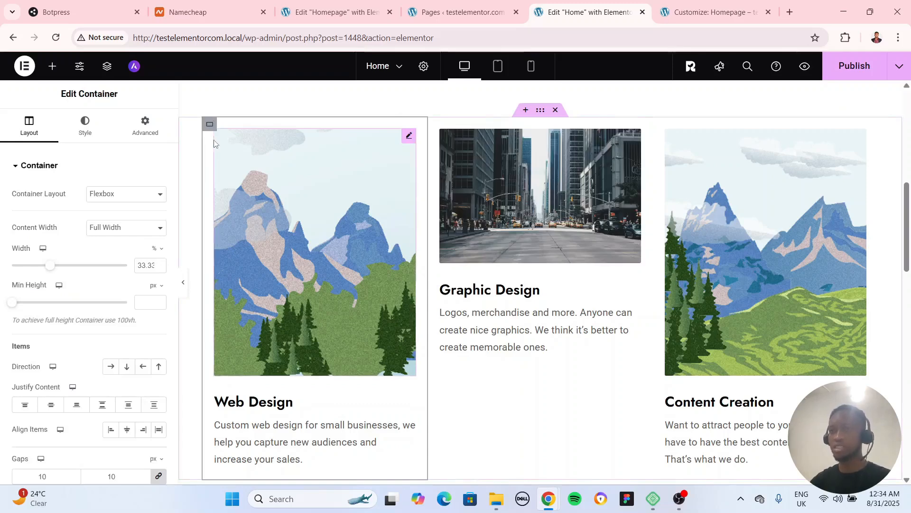
pyautogui.rightClick(209, 125)
pyautogui.click(244, 158)
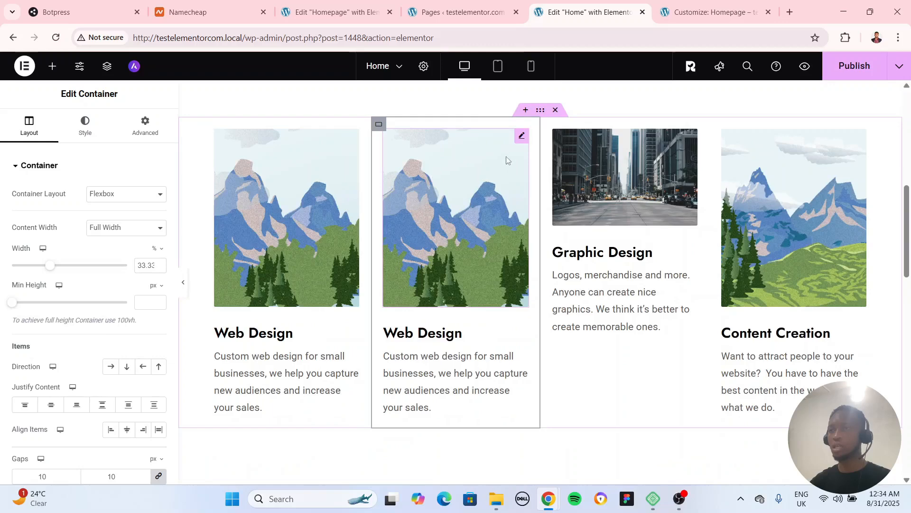
pyautogui.click(524, 142)
pyautogui.press('Delete')
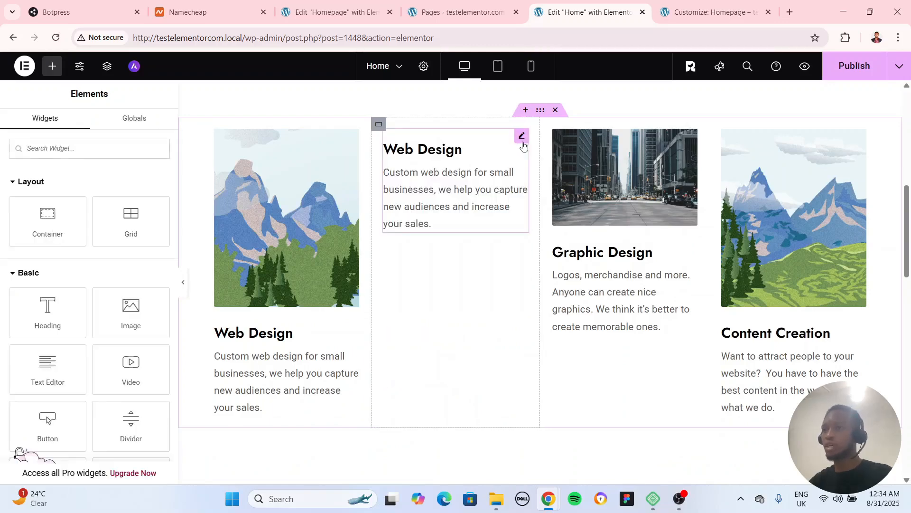
# Delete the text from the duplicated card container and give the container a classic background image using the city street photo nv7gjmsq3zc.jpg
pyautogui.click(523, 142)
pyautogui.press('Delete')
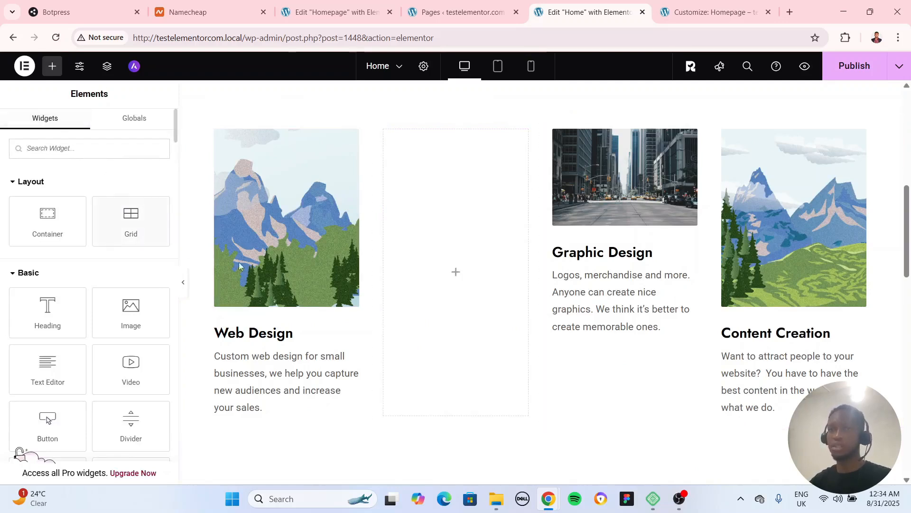
pyautogui.click(379, 125)
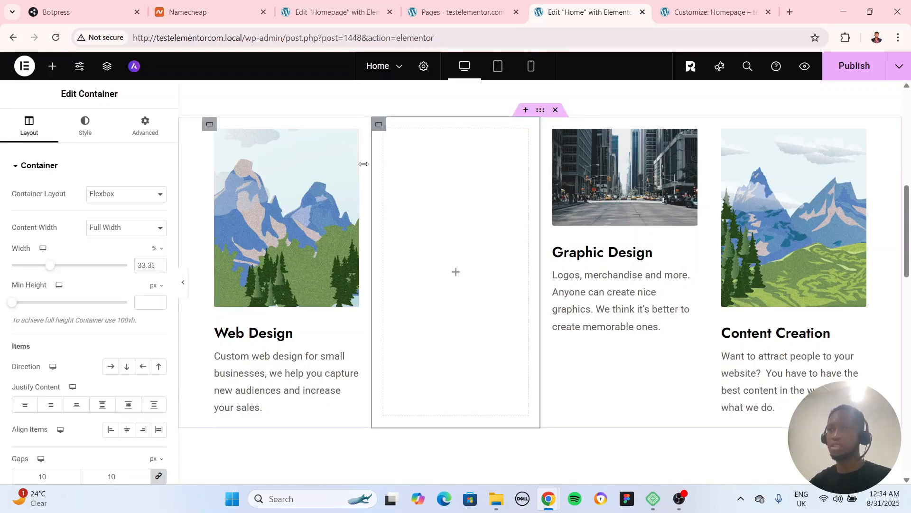
pyautogui.click(85, 126)
pyautogui.click(111, 218)
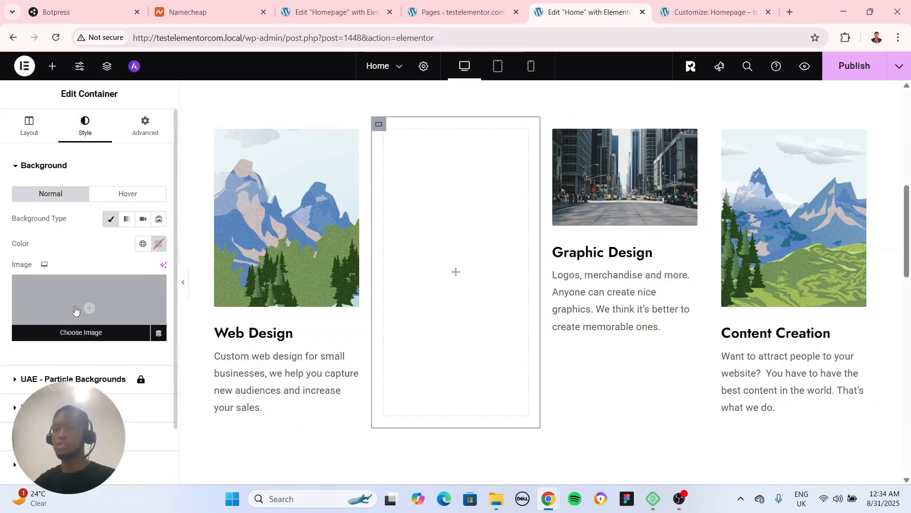
pyautogui.click(89, 307)
pyautogui.click(474, 333)
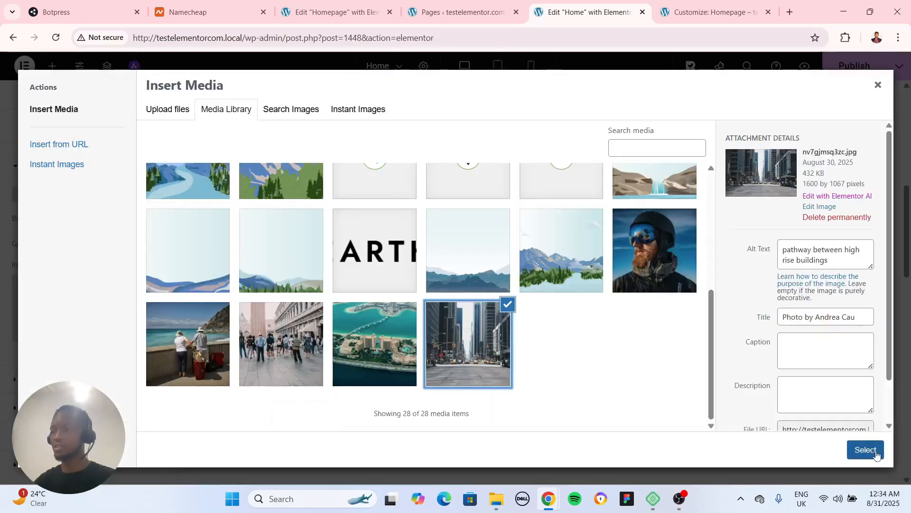
pyautogui.click(866, 449)
# Set the container's background image position to Center Center, repeat to No-repeat and display size to Cover
pyautogui.scroll(-5, 88, 309)
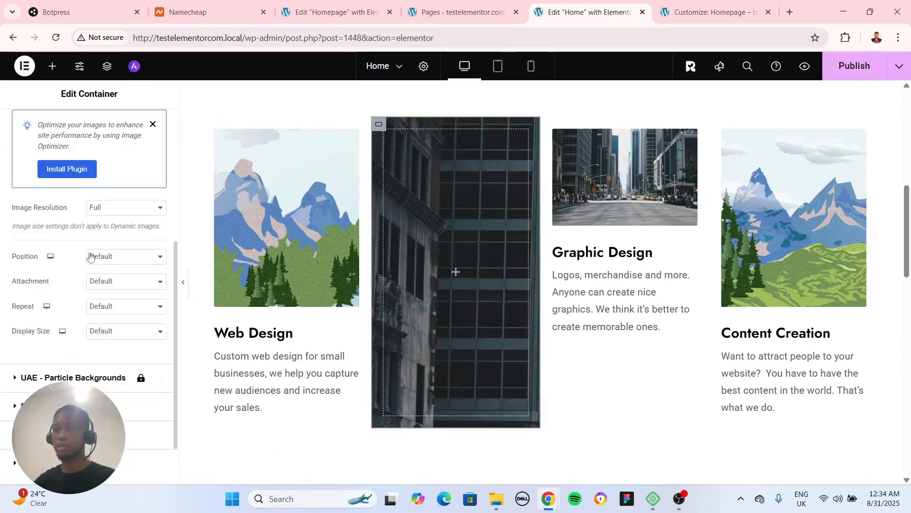
pyautogui.click(102, 259)
pyautogui.click(111, 286)
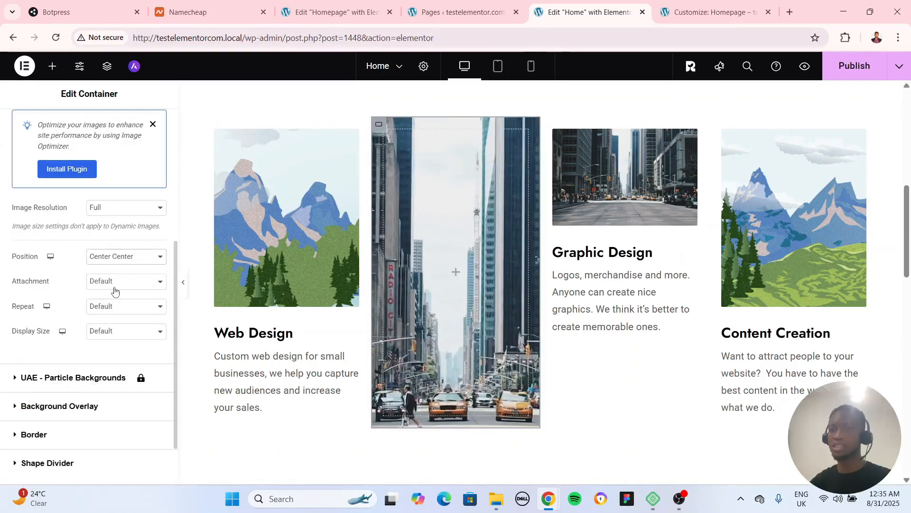
pyautogui.click(116, 285)
pyautogui.click(117, 302)
pyautogui.click(117, 306)
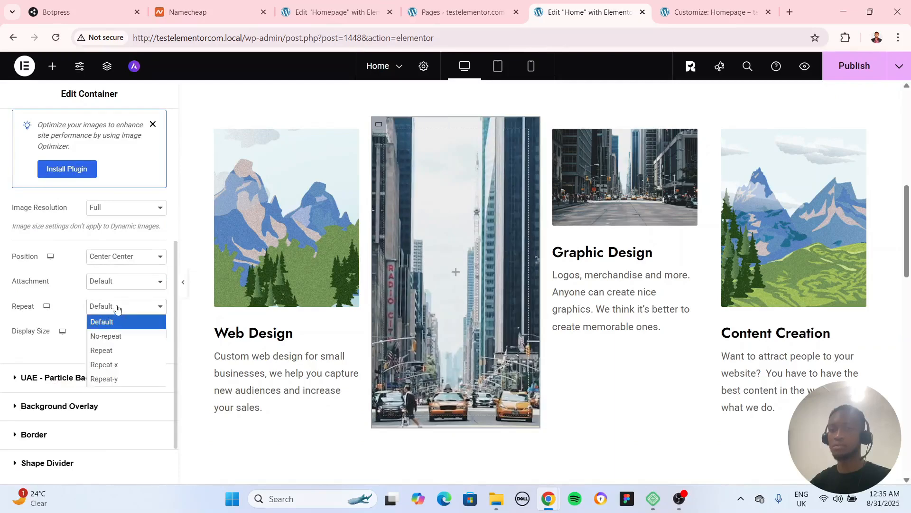
pyautogui.click(114, 336)
pyautogui.click(121, 331)
pyautogui.click(116, 375)
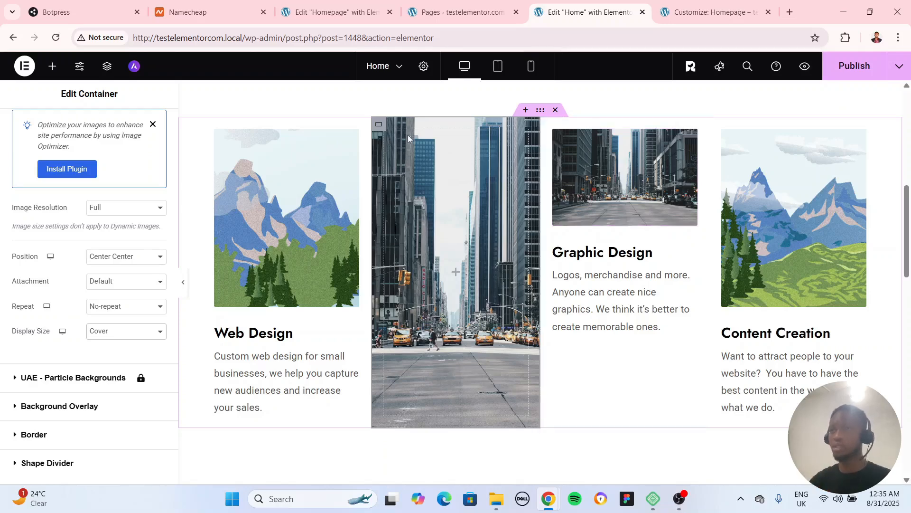
# Delete the duplicated container between the Web Design and Graphic Design cards
pyautogui.press('Delete')
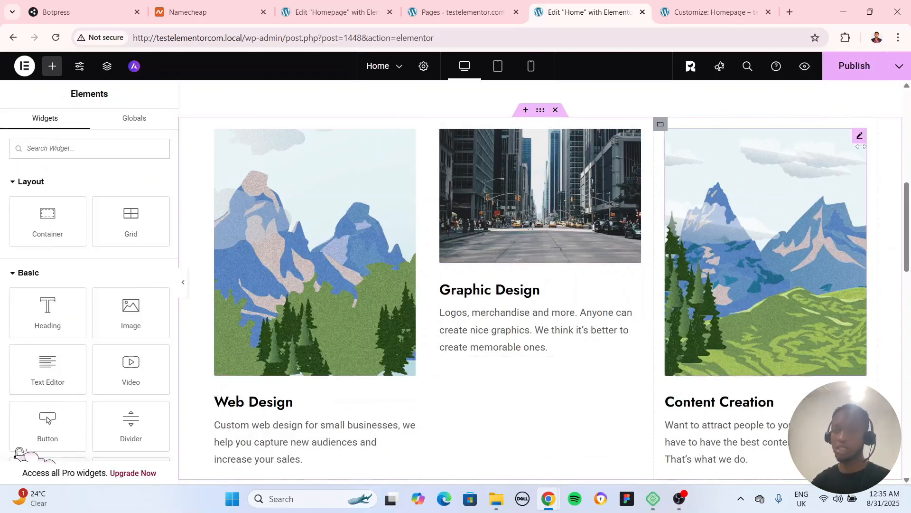
# Inspect the settings of the About Us text, the lake image beside it and the Talk to Us container
pyautogui.scroll(-7, 484, 337)
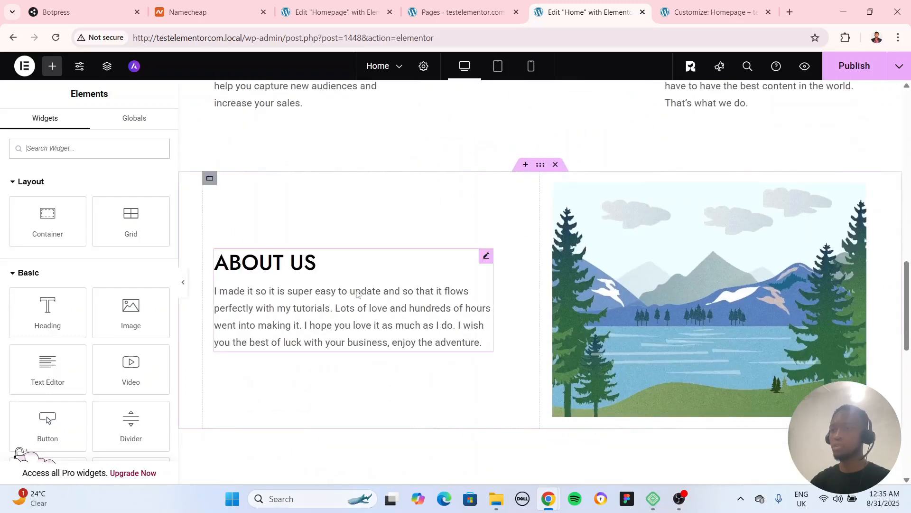
pyautogui.click(485, 257)
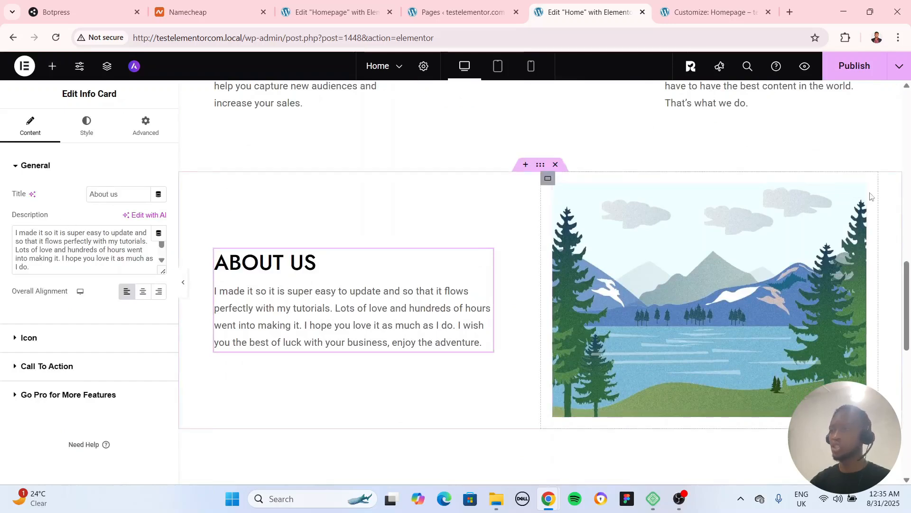
pyautogui.click(862, 191)
pyautogui.scroll(-5, 500, 364)
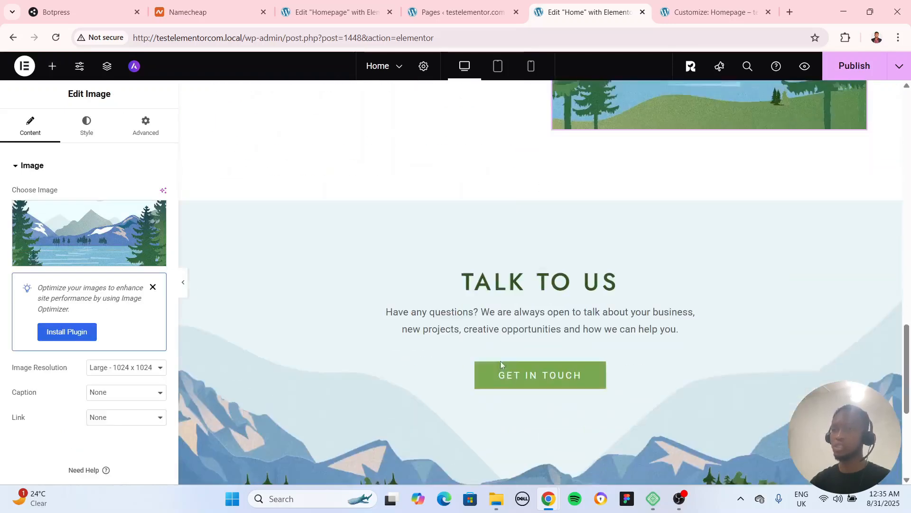
pyautogui.scroll(-3, 522, 359)
pyautogui.scroll(3, 522, 359)
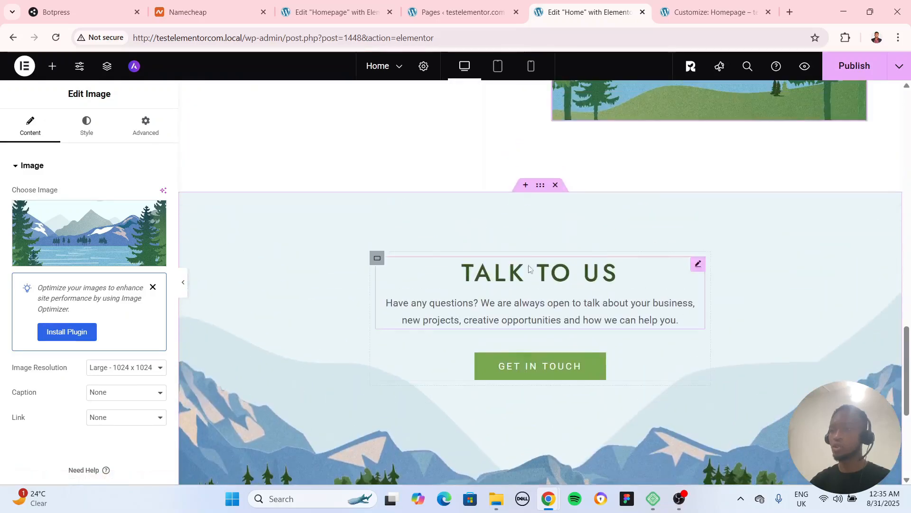
pyautogui.click(540, 185)
# Examine the layout choices for a new container below the Talk to Us section, and dismiss them without adding one
pyautogui.scroll(-4, 530, 316)
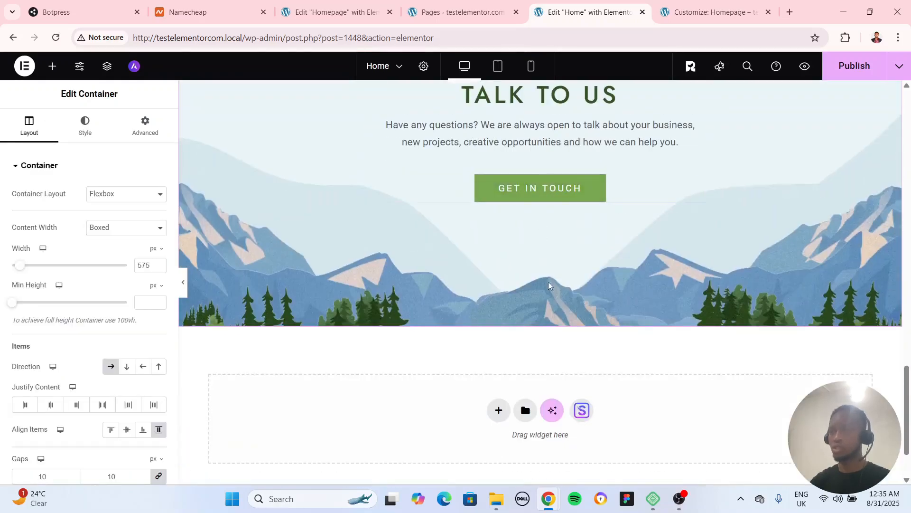
pyautogui.scroll(-2, 552, 296)
pyautogui.scroll(6, 546, 284)
pyautogui.scroll(-6, 551, 301)
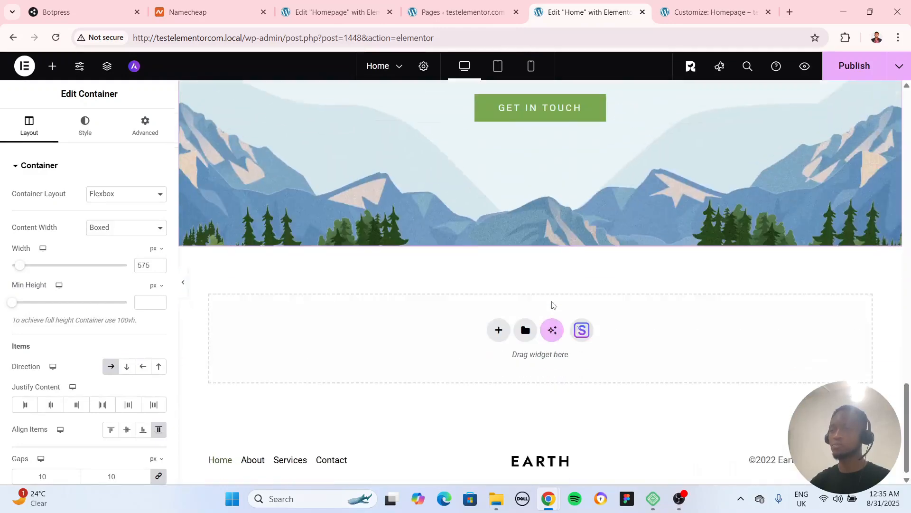
pyautogui.click(499, 327)
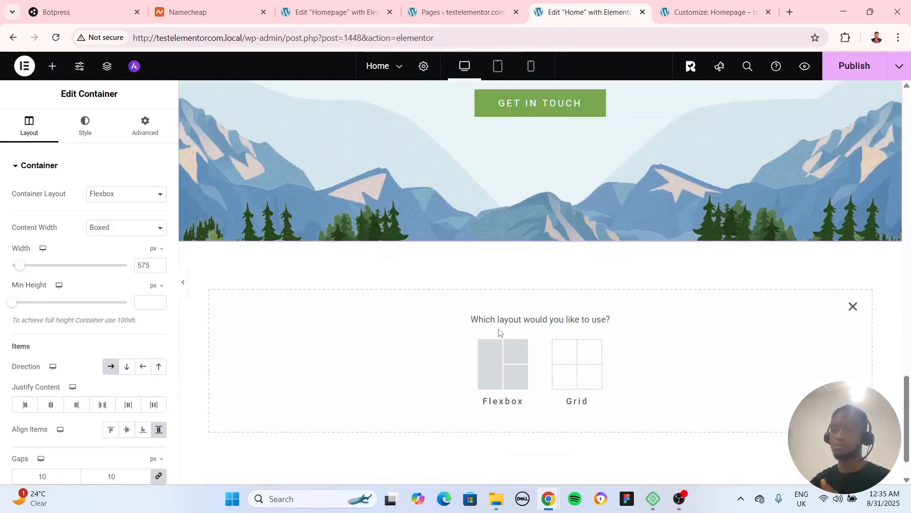
pyautogui.click(853, 306)
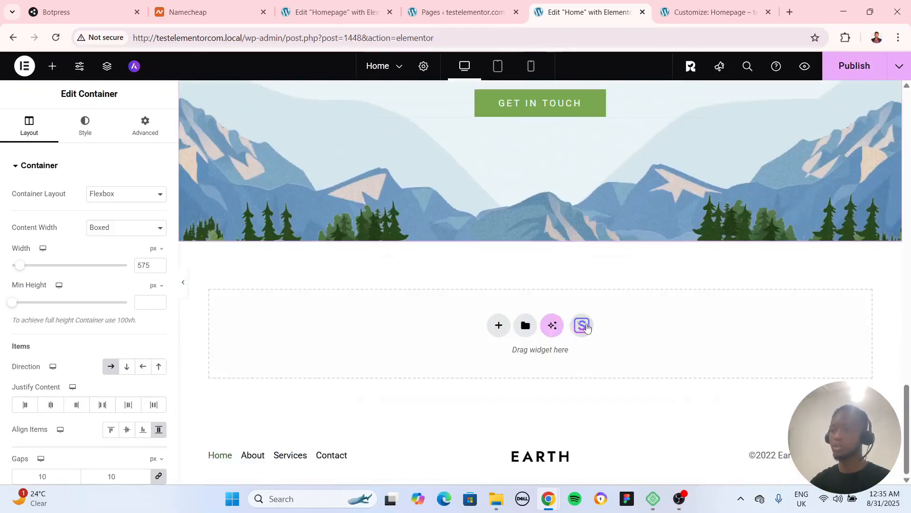
# Open the premade template library in the empty area below Talk to Us and browse its blocks for a team section
pyautogui.click(583, 325)
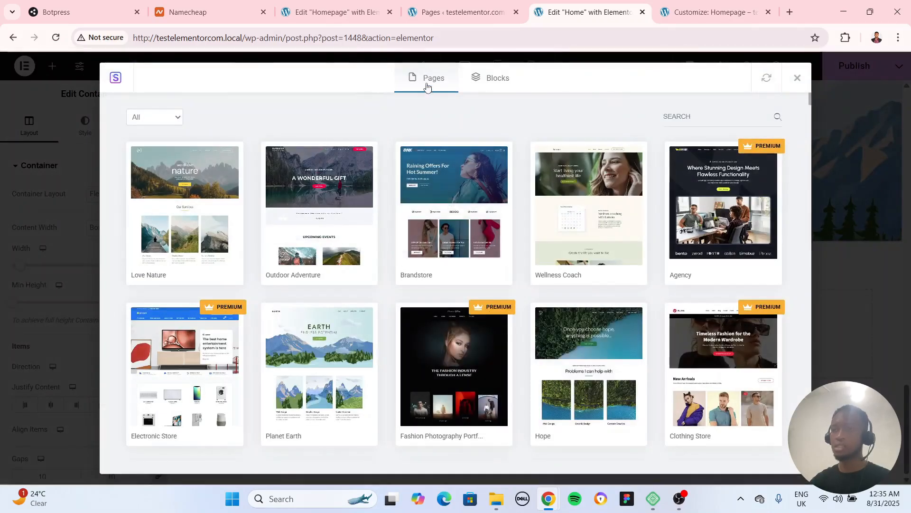
pyautogui.click(502, 86)
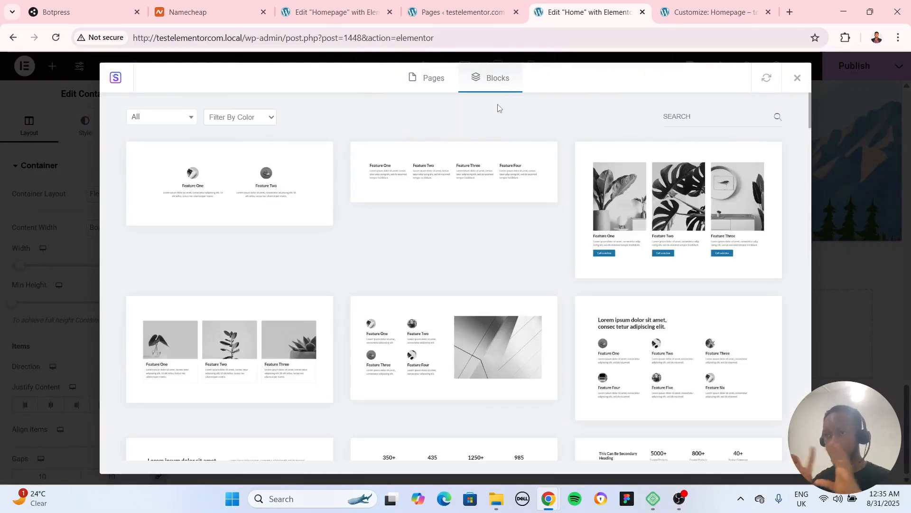
pyautogui.scroll(-5, 565, 209)
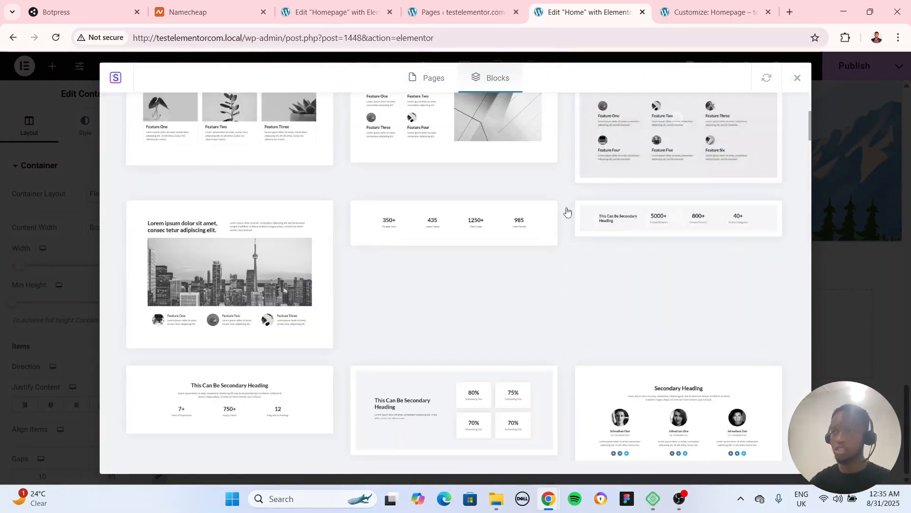
pyautogui.scroll(-4, 545, 289)
pyautogui.scroll(4, 228, 228)
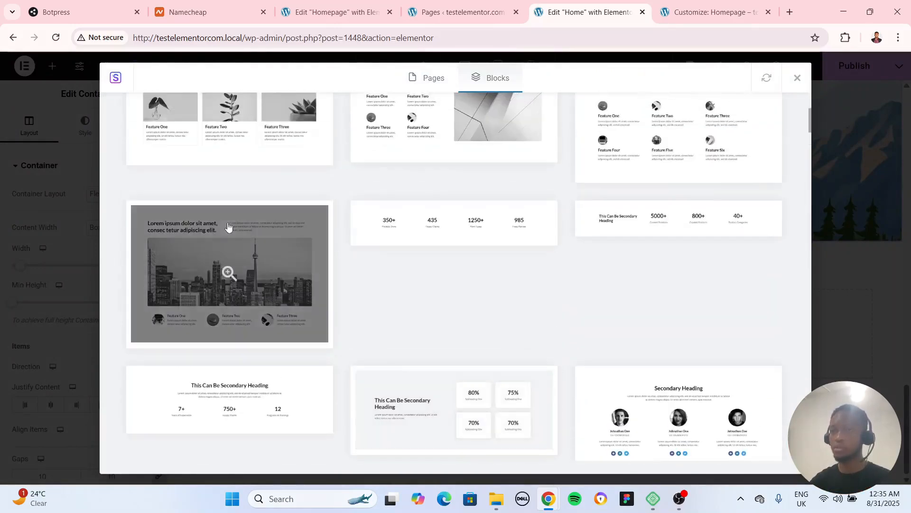
pyautogui.scroll(-6, 417, 306)
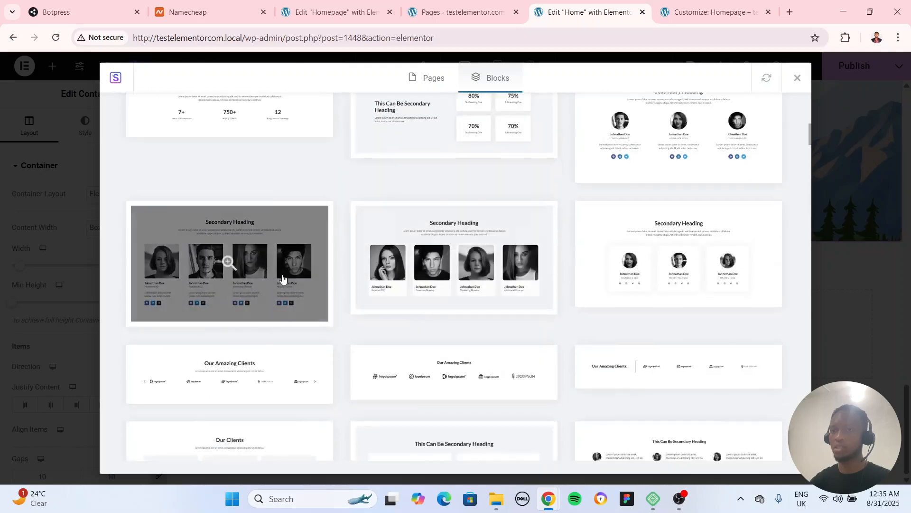
pyautogui.scroll(-5, 446, 266)
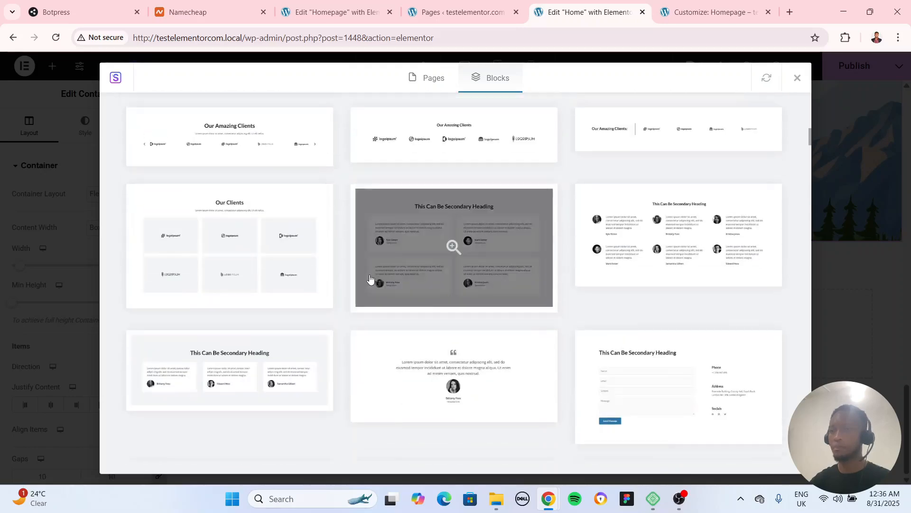
pyautogui.scroll(5, 318, 265)
# Preview the Secondary Heading team block with four square portraits and social icons, and import it into the page
pyautogui.click(294, 262)
pyautogui.scroll(-2, 465, 285)
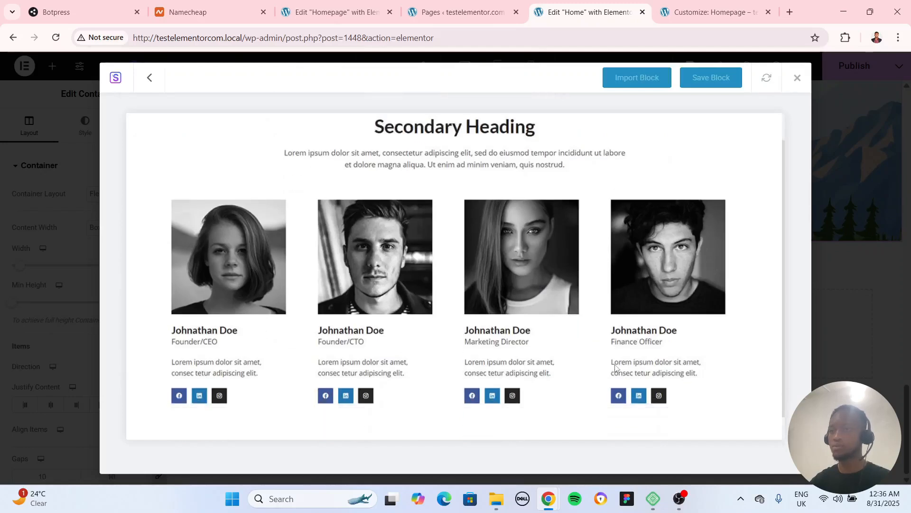
pyautogui.scroll(2, 639, 307)
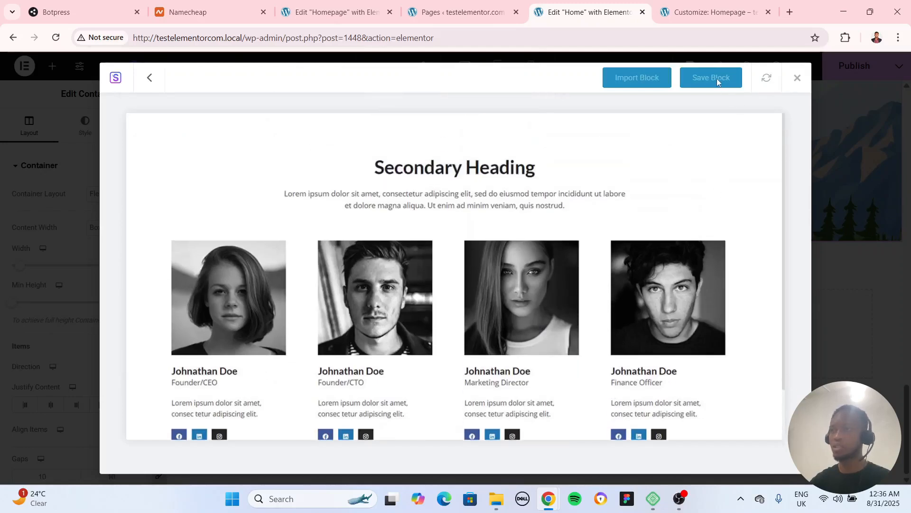
pyautogui.scroll(-2, 602, 209)
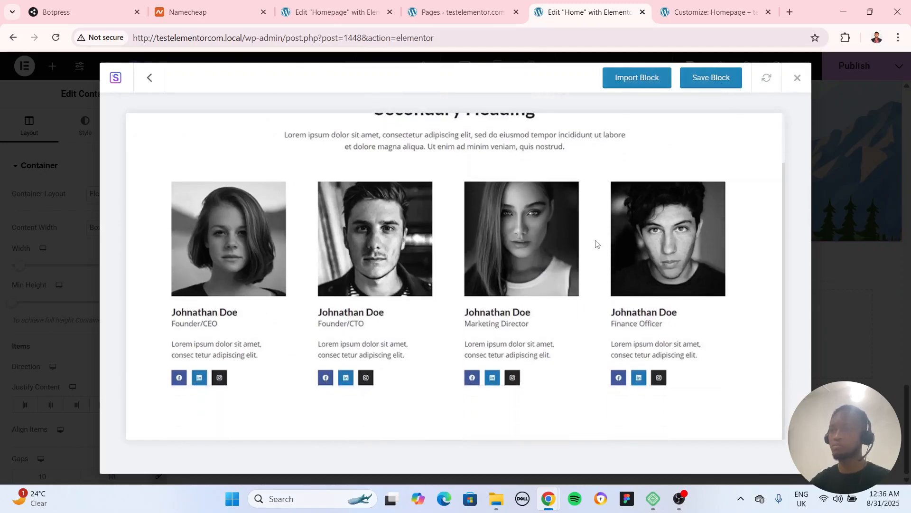
pyautogui.scroll(2, 594, 244)
pyautogui.click(637, 77)
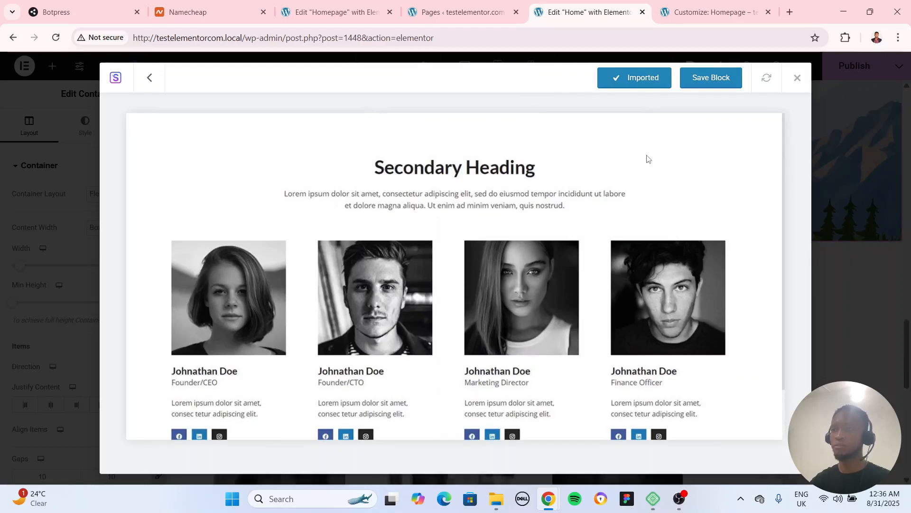
# Review the imported team section and the whole Home page at full width, and bring back the editing panel
pyautogui.scroll(-6, 700, 252)
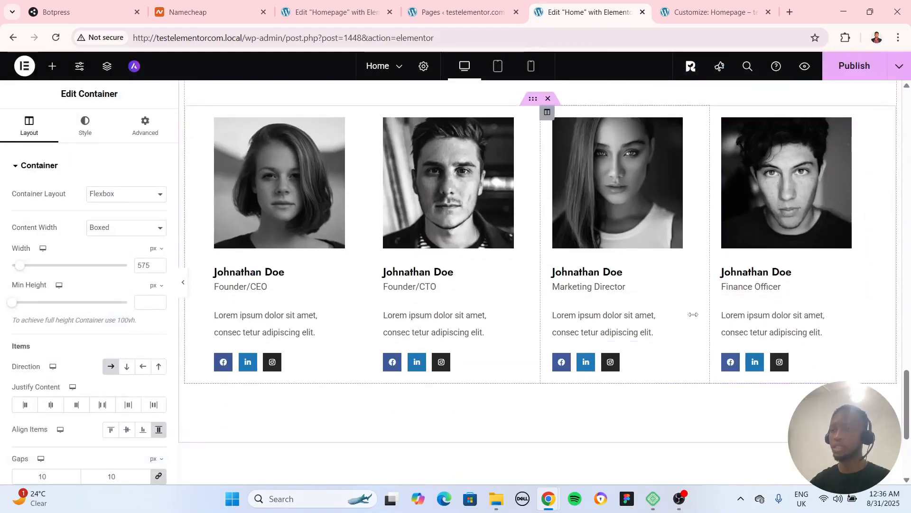
pyautogui.scroll(3, 319, 303)
pyautogui.click(183, 282)
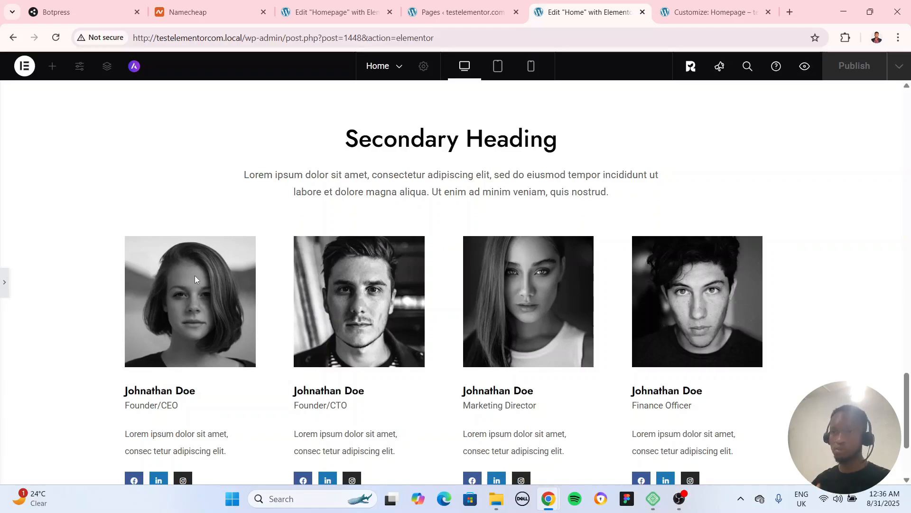
pyautogui.scroll(15, 865, 276)
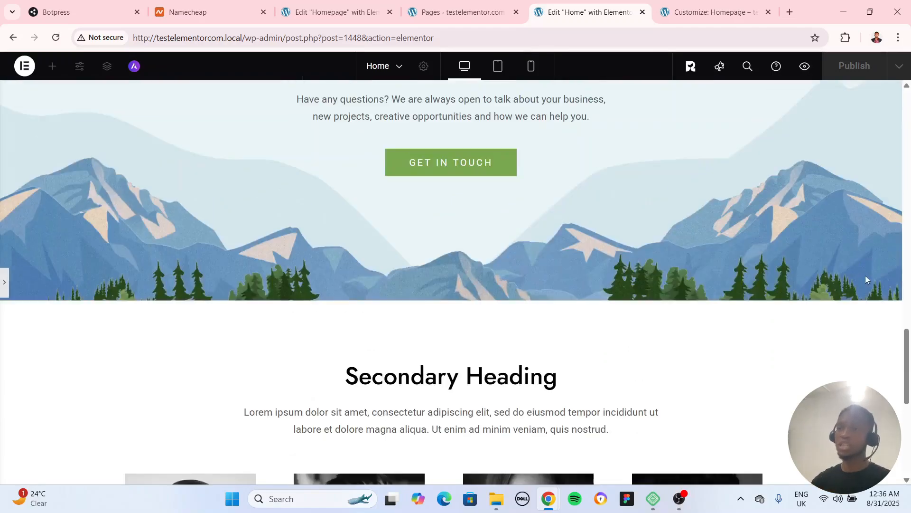
pyautogui.scroll(10, 862, 279)
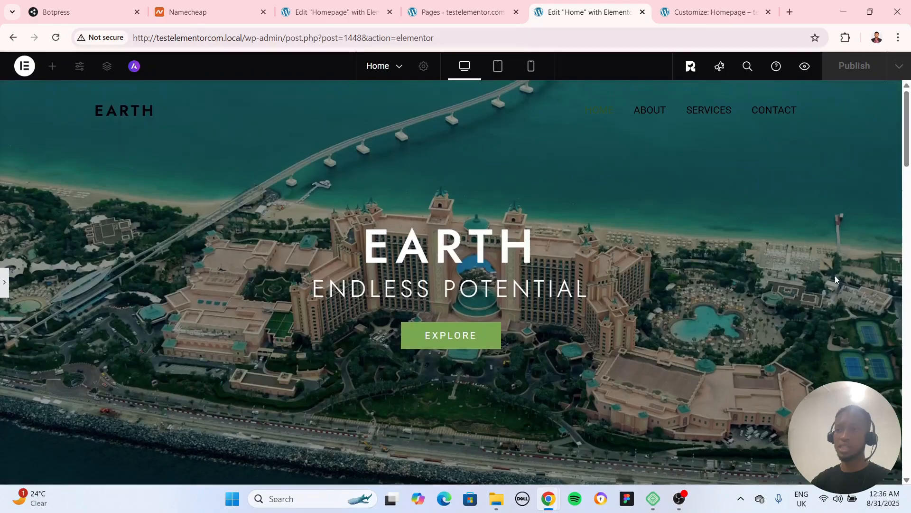
pyautogui.scroll(-3, 821, 285)
pyautogui.scroll(3, 815, 287)
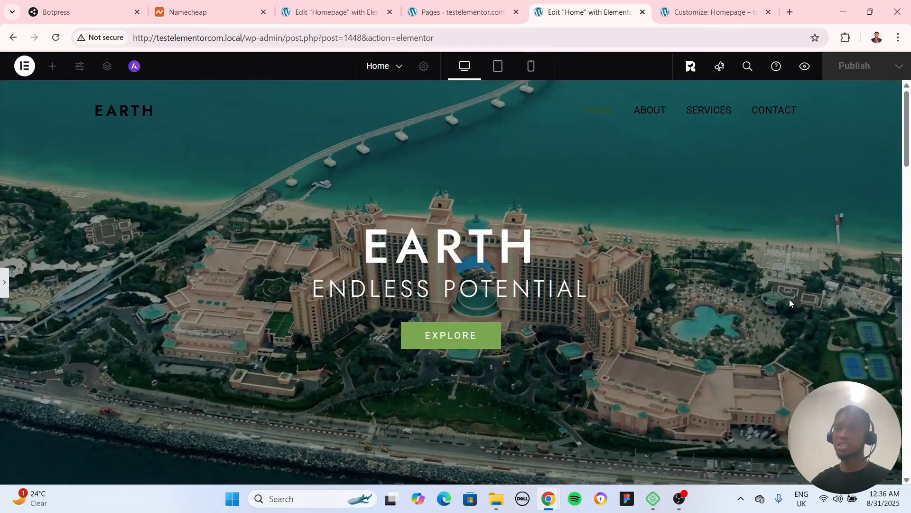
pyautogui.scroll(-12, 790, 299)
pyautogui.scroll(-20, 788, 324)
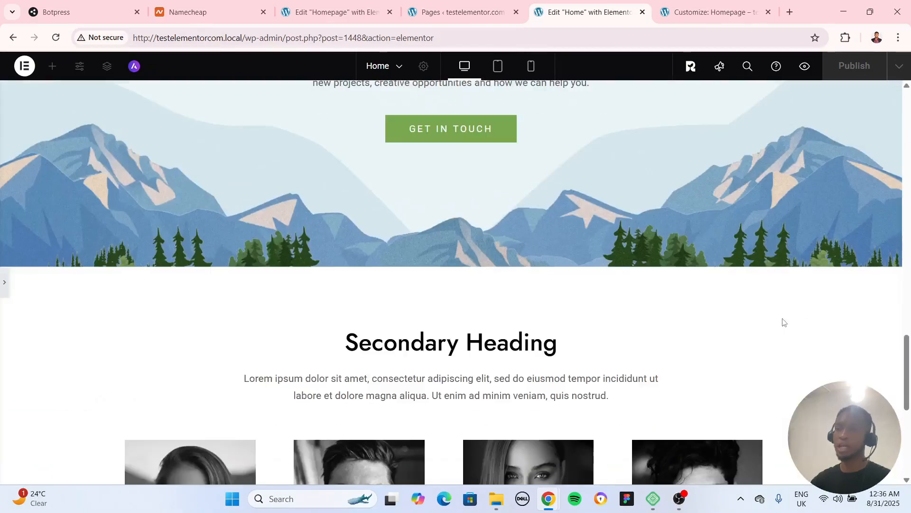
pyautogui.scroll(9, 789, 328)
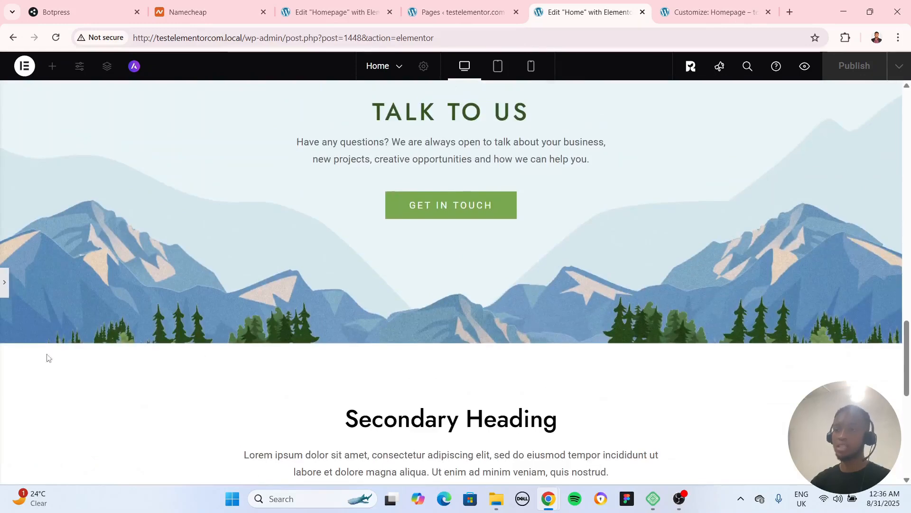
pyautogui.click(526, 400)
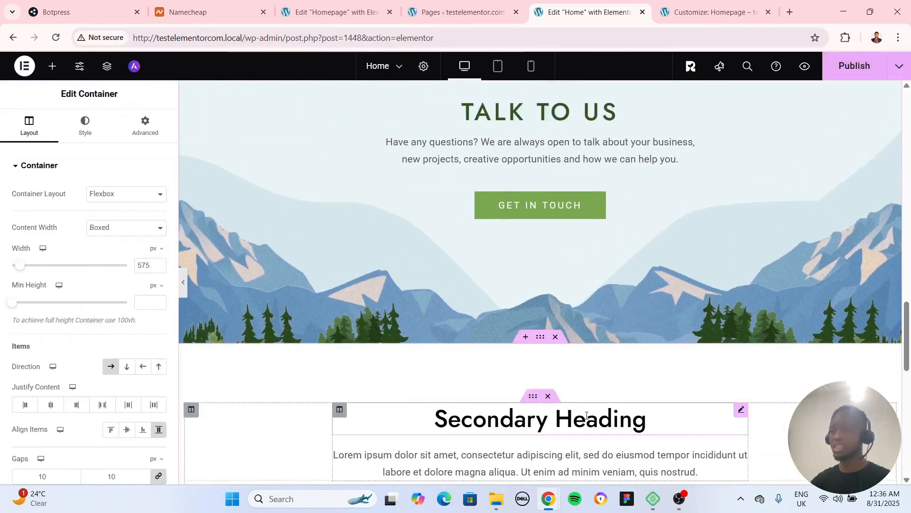
# Change the team section's heading on the Home page to "Meet the Team"
pyautogui.click(741, 409)
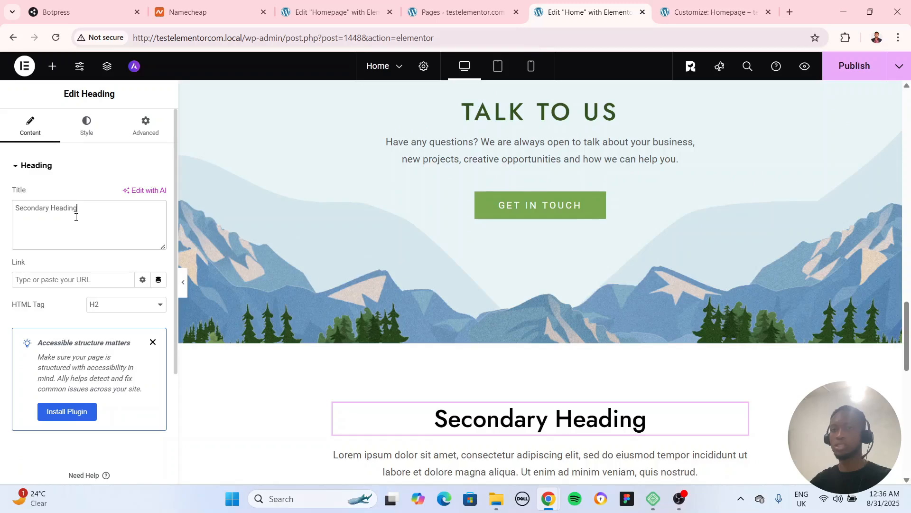
pyautogui.tripleClick(89, 205)
pyautogui.write('Meet the ')
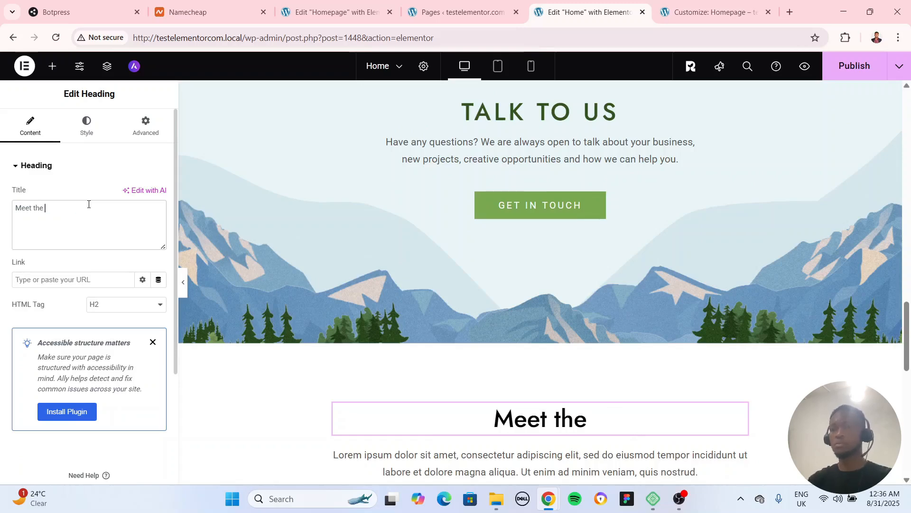
pyautogui.write('Team')
# Examine the team section's intro text, the first member's image box and the social icon settings, including the Facebook link
pyautogui.scroll(-4, 649, 309)
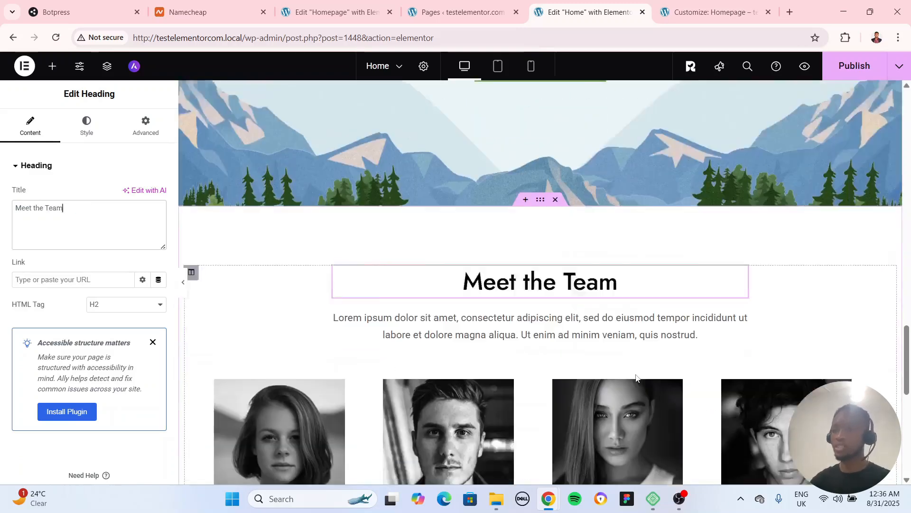
pyautogui.click(741, 275)
pyautogui.scroll(-4, 324, 262)
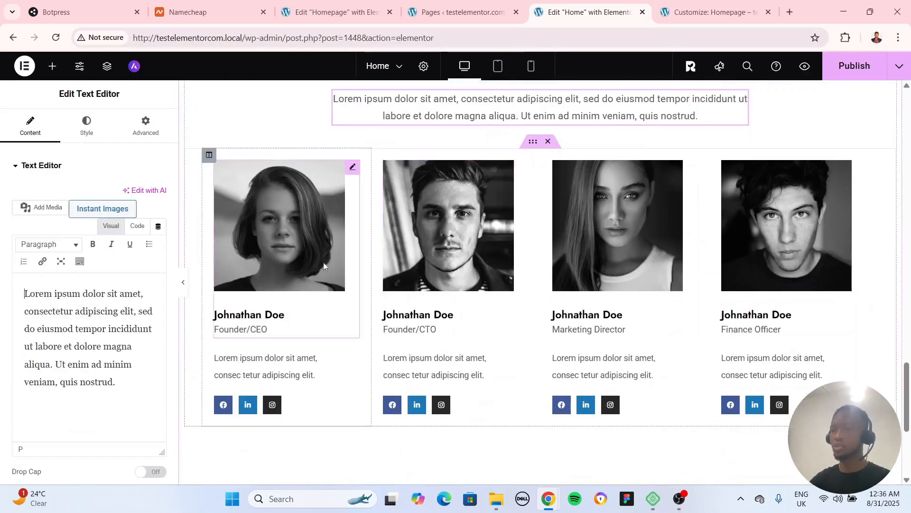
pyautogui.click(353, 167)
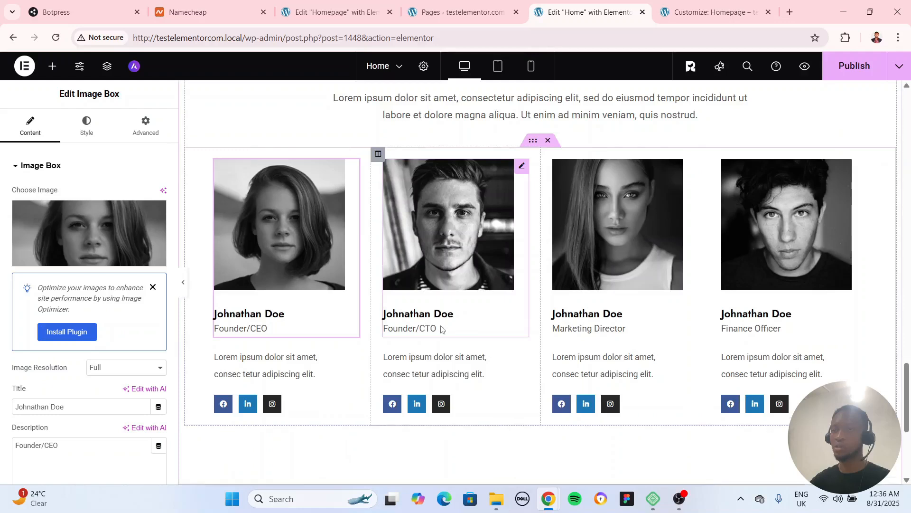
pyautogui.scroll(-1, 430, 336)
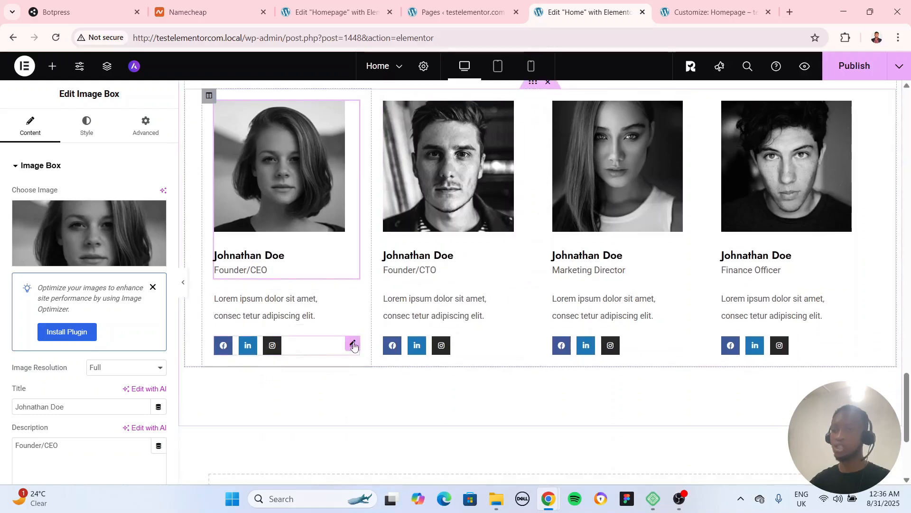
pyautogui.click(231, 357)
pyautogui.click(61, 212)
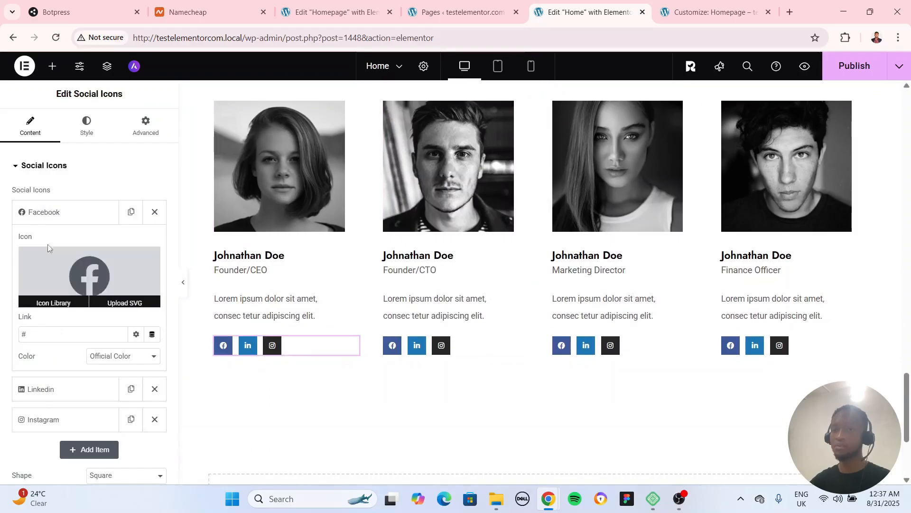
pyautogui.click(55, 212)
pyautogui.scroll(5, 440, 305)
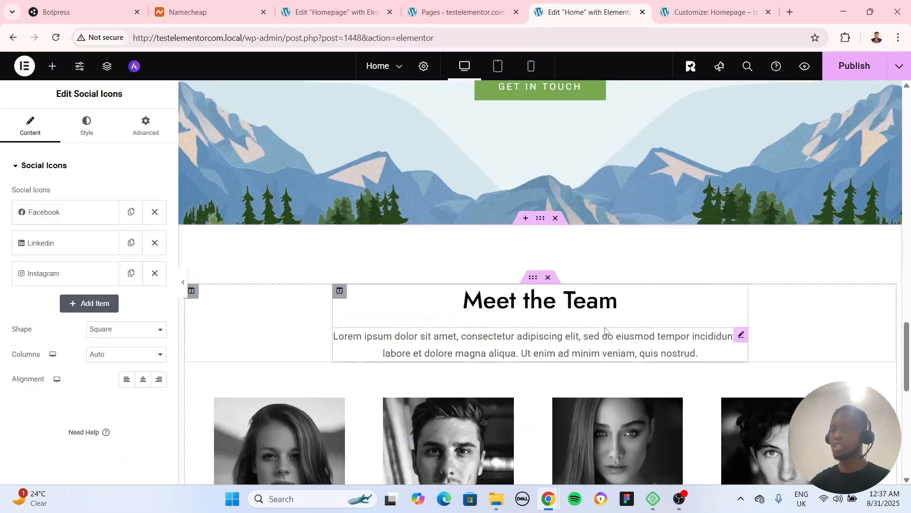
pyautogui.scroll(-6, 608, 334)
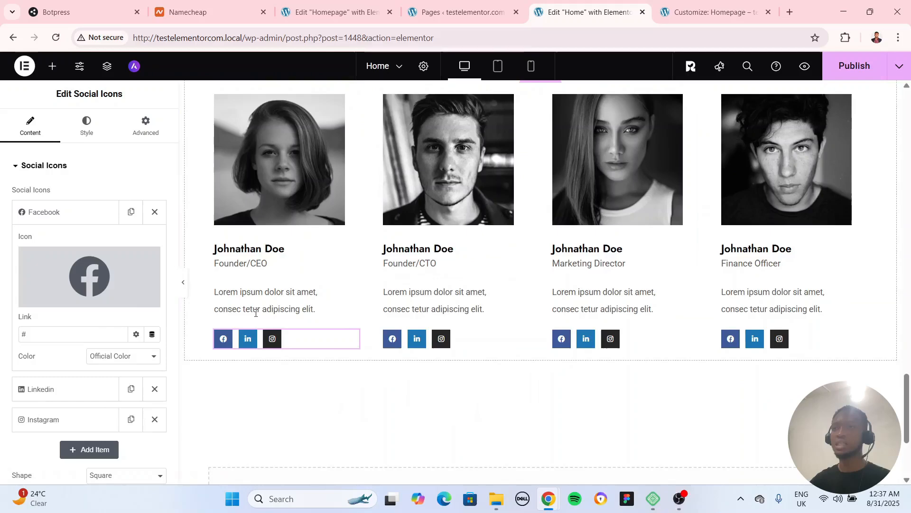
# View the About page from the Pages list in a new browser tab and review its sections
pyautogui.click(455, 12)
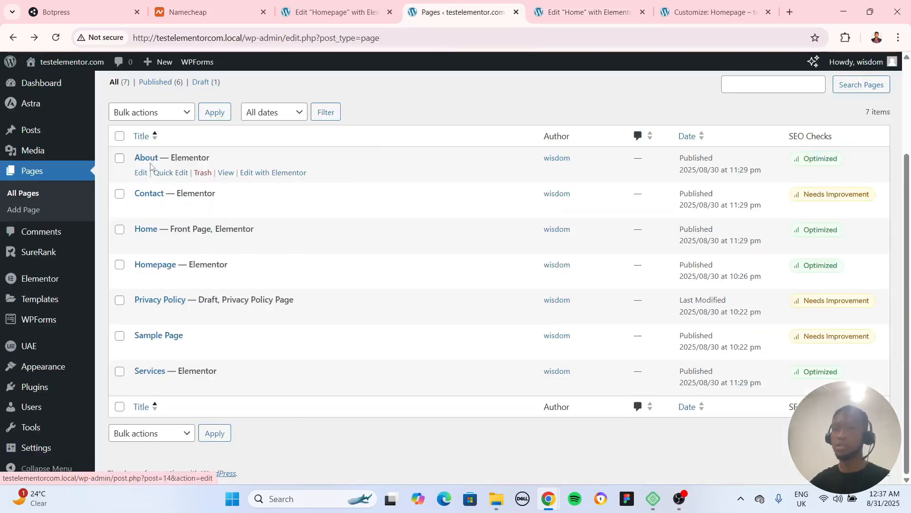
pyautogui.rightClick(226, 174)
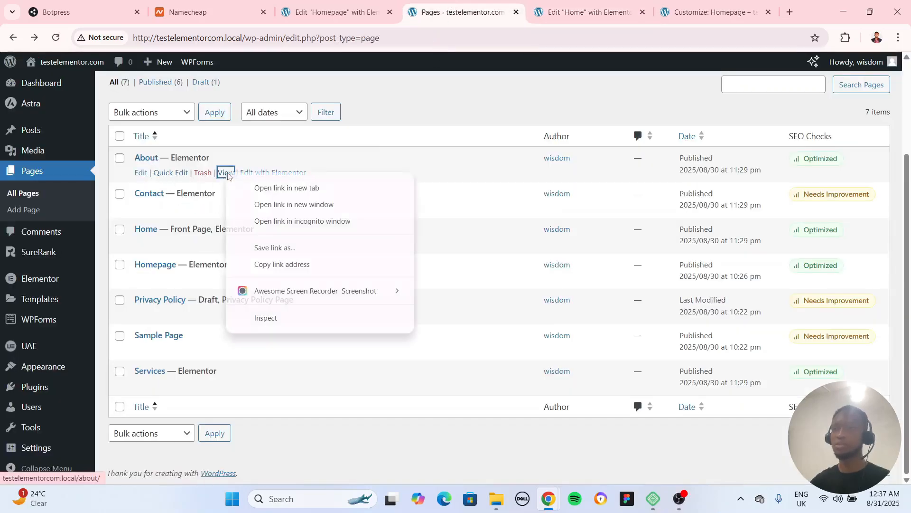
pyautogui.click(258, 185)
pyautogui.click(499, 13)
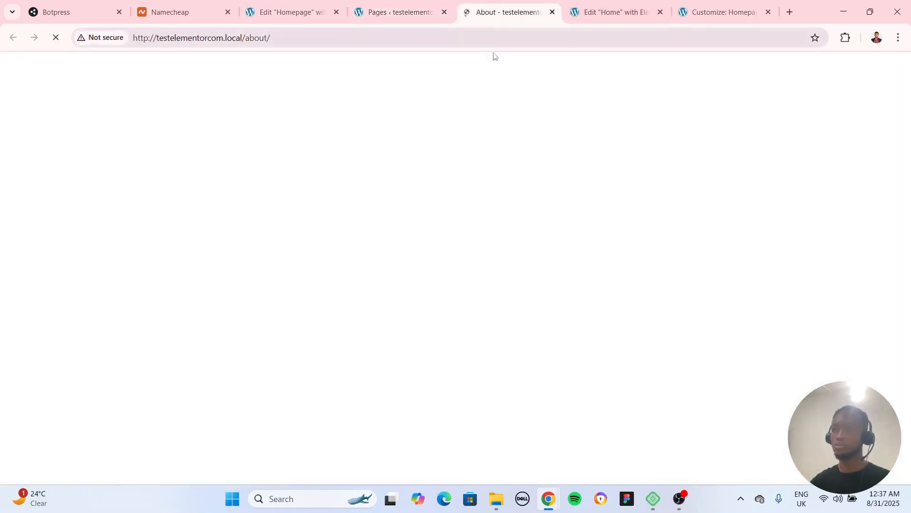
pyautogui.scroll(-15, 468, 319)
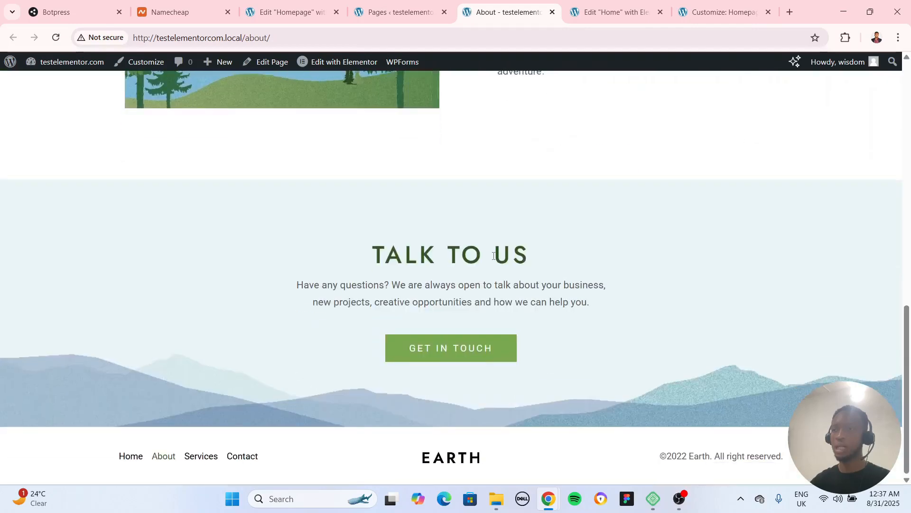
pyautogui.scroll(15, 512, 267)
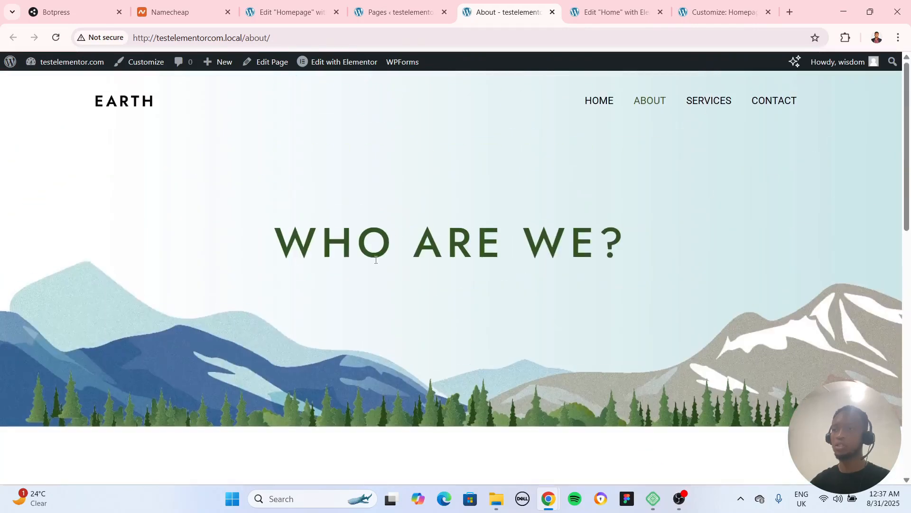
# Edit the About page with Elementor, set the "Who are we?" hero container's minimum height to 400 px, and check it at full width
pyautogui.moveTo(312, 65)
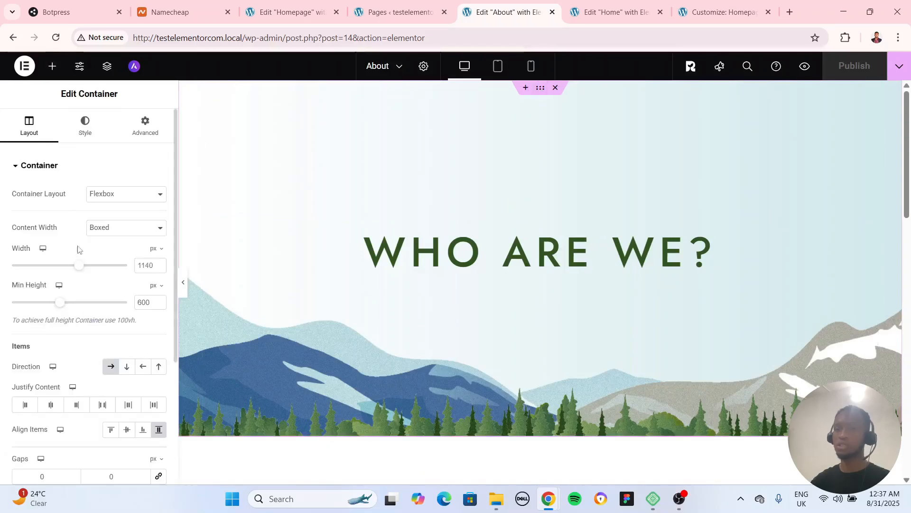
pyautogui.moveTo(60, 303); pyautogui.dragTo(46, 307)
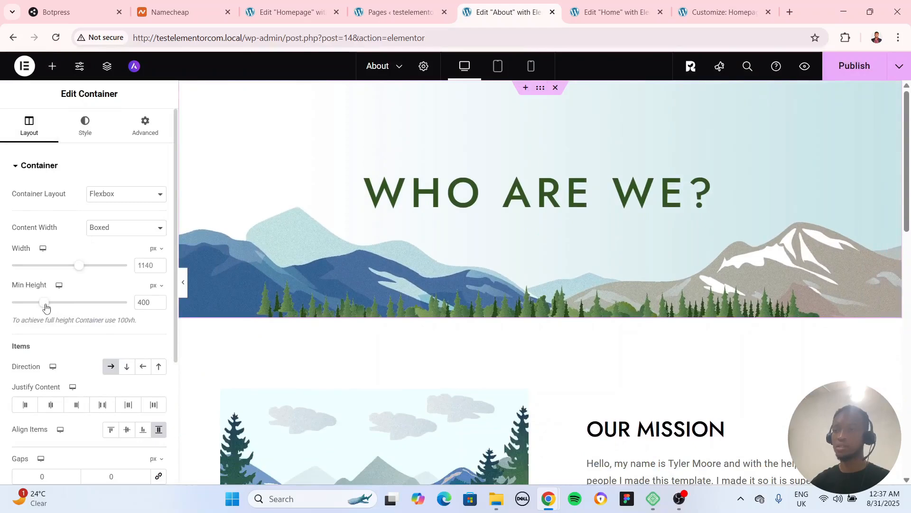
pyautogui.click(183, 282)
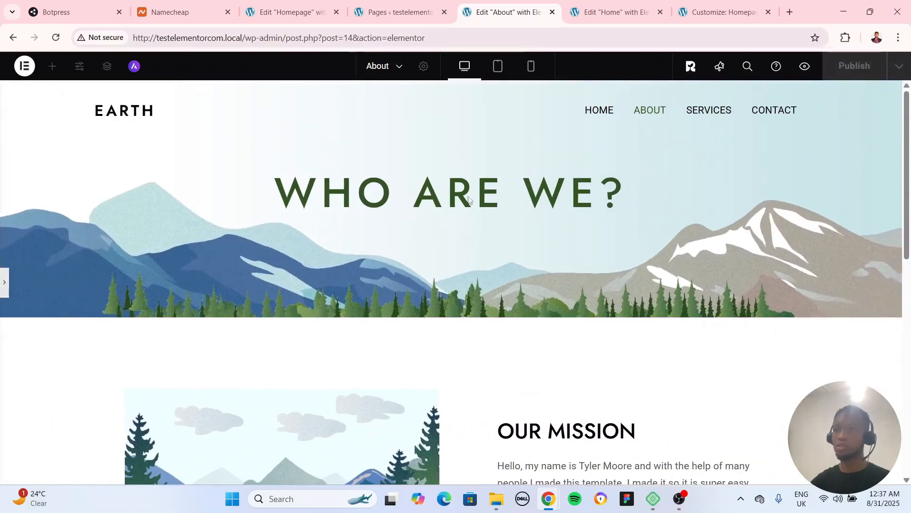
pyautogui.click(3, 285)
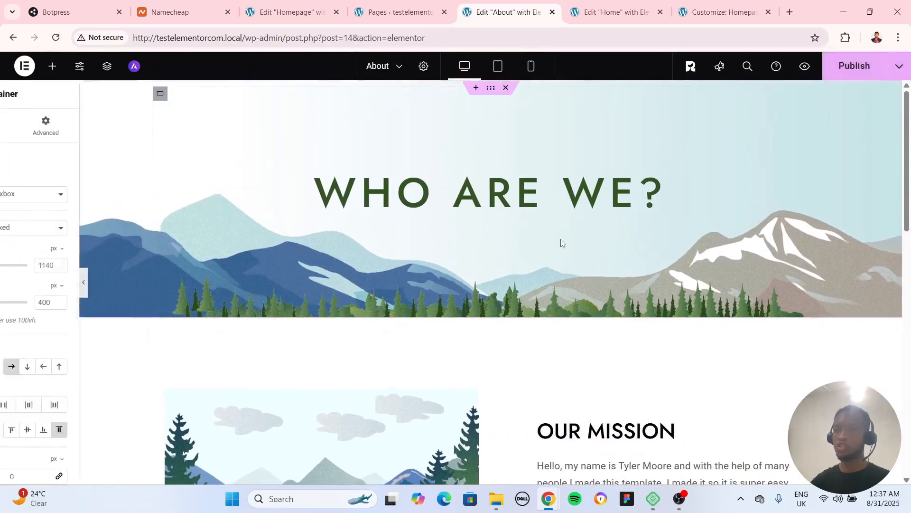
# Examine the About page's hero heading and container settings, and review the Our Mission and Talk to Us sections
pyautogui.click(858, 185)
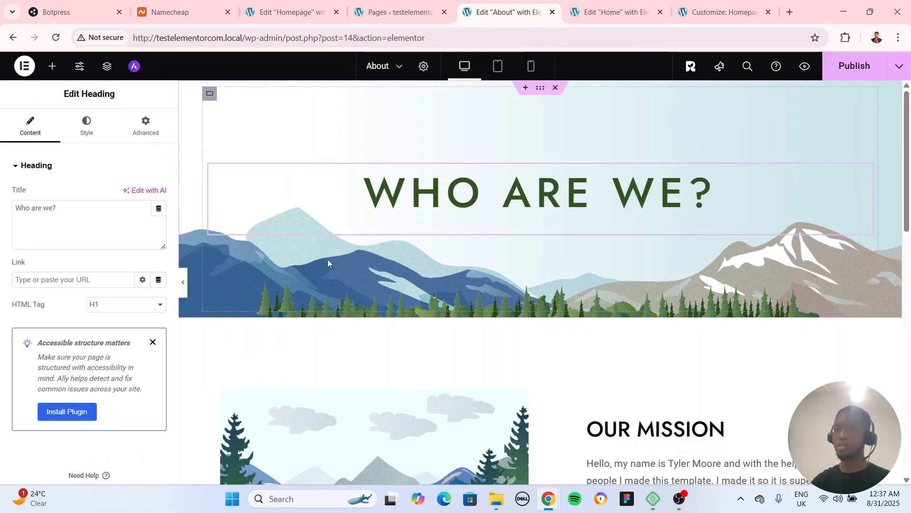
pyautogui.click(541, 89)
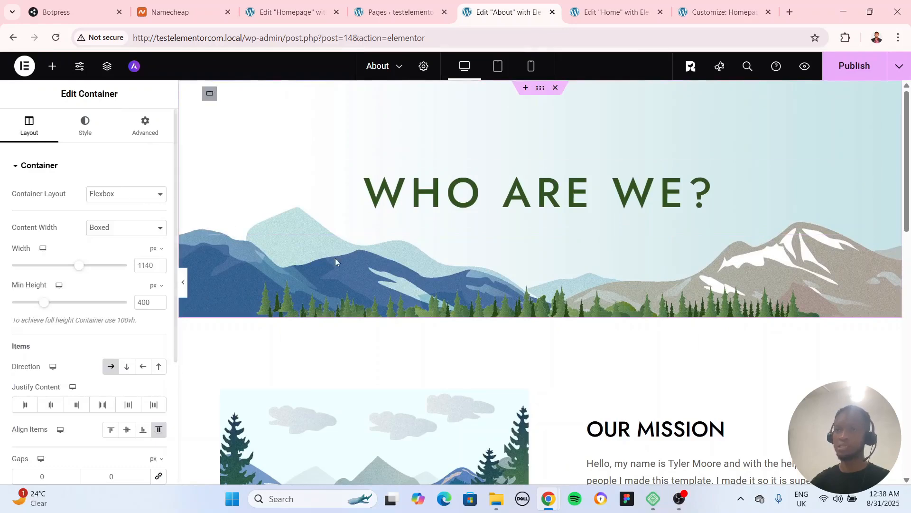
pyautogui.scroll(-4, 522, 332)
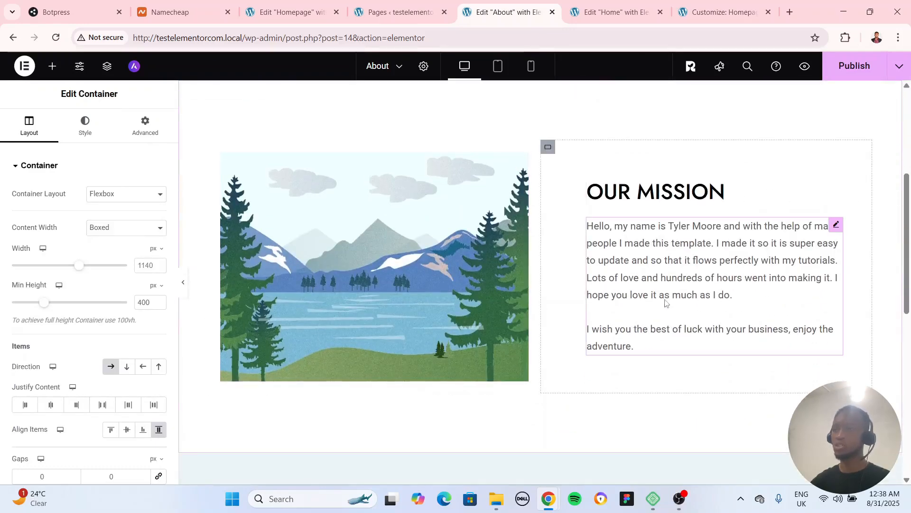
pyautogui.scroll(-10, 633, 291)
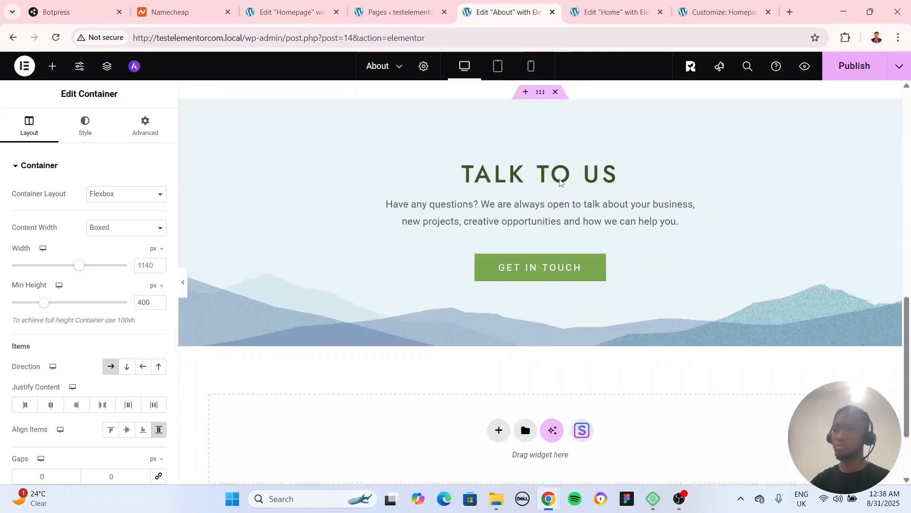
pyautogui.scroll(10, 545, 309)
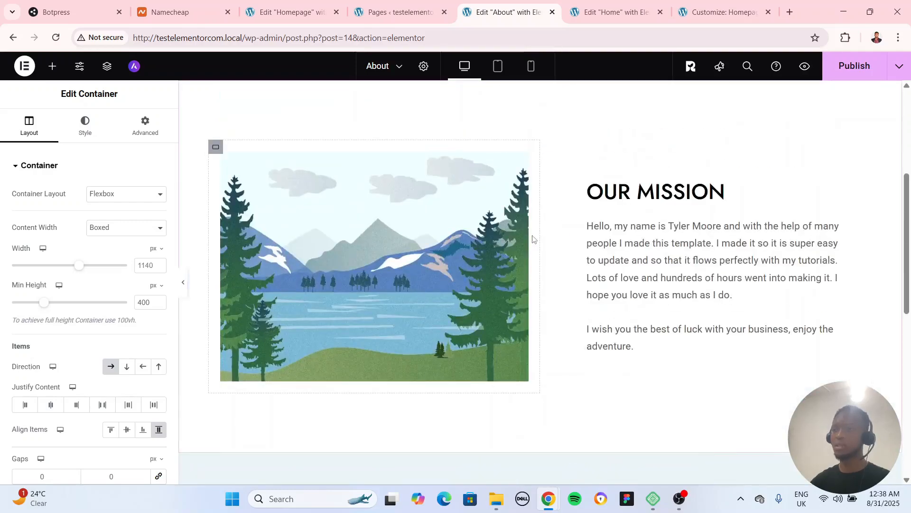
pyautogui.scroll(-5, 534, 235)
# Copy the three-card services container below the hero on the Home page
pyautogui.click(573, 9)
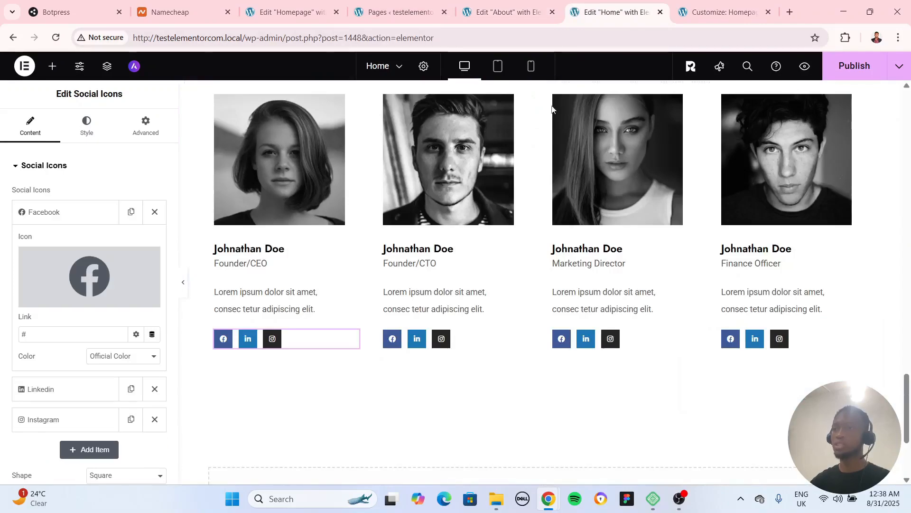
pyautogui.scroll(10, 578, 343)
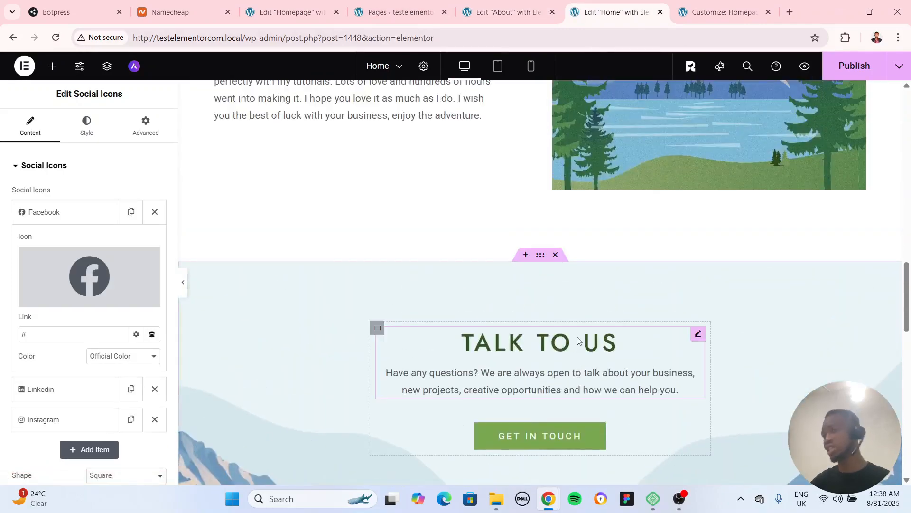
pyautogui.scroll(-5, 578, 342)
pyautogui.scroll(15, 577, 341)
pyautogui.scroll(2, 576, 344)
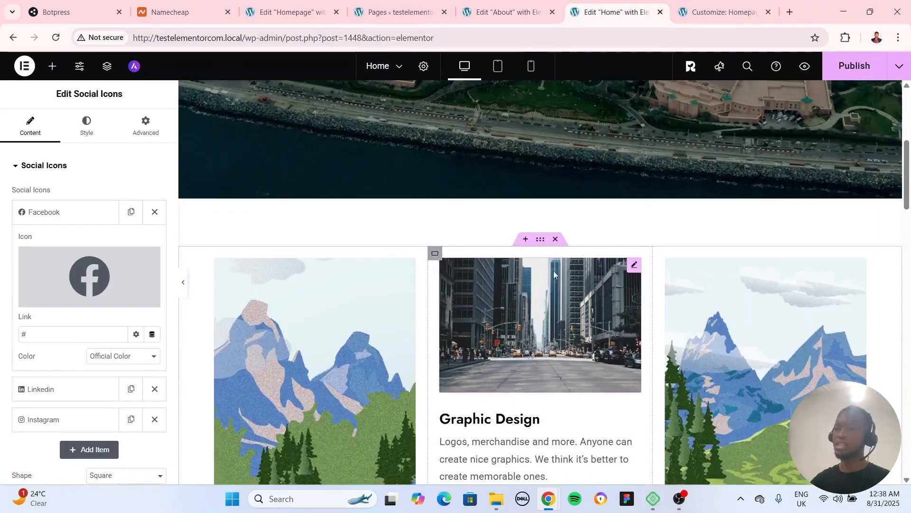
pyautogui.click(539, 240)
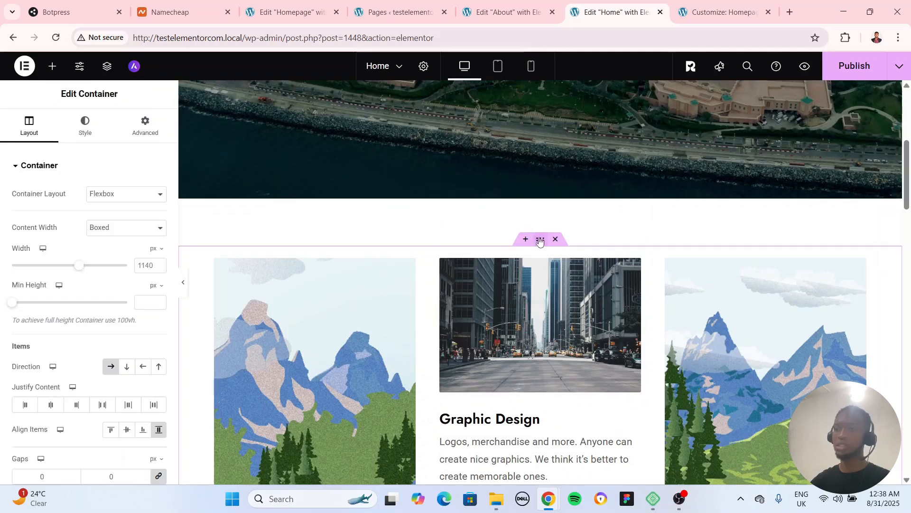
pyautogui.rightClick(539, 241)
pyautogui.click(558, 243)
# Paste the copied services container into the empty area below Talk to Us on the About page
pyautogui.click(505, 12)
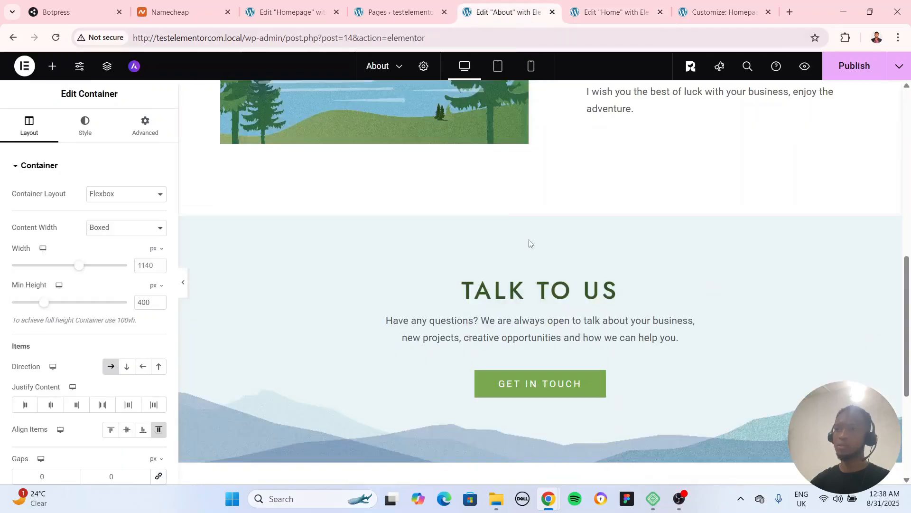
pyautogui.scroll(-5, 534, 266)
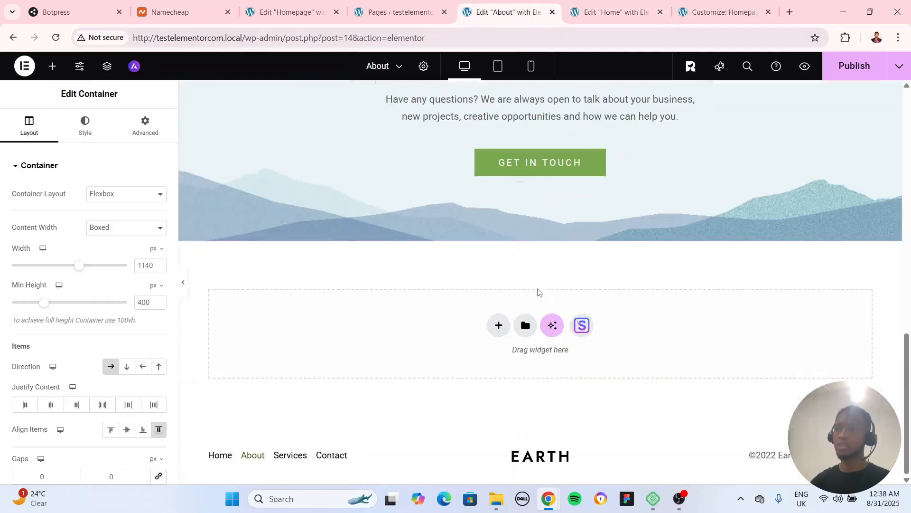
pyautogui.rightClick(444, 327)
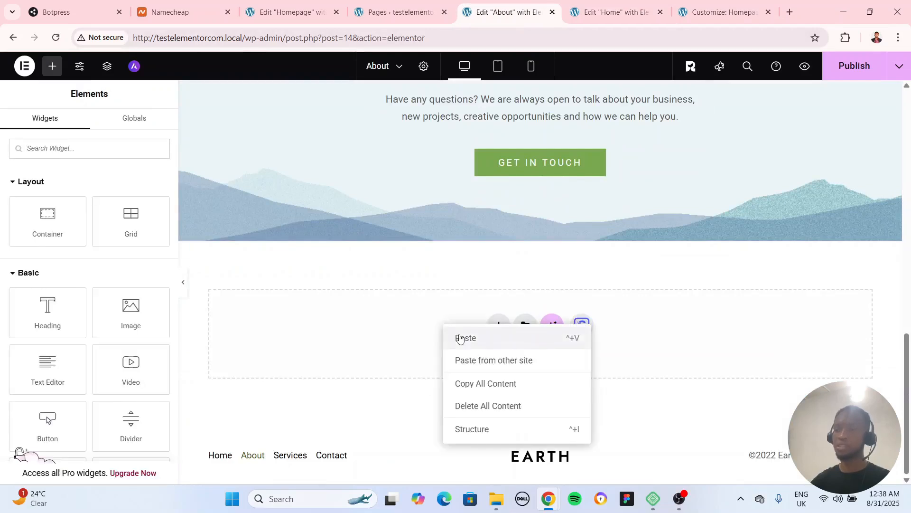
pyautogui.click(460, 334)
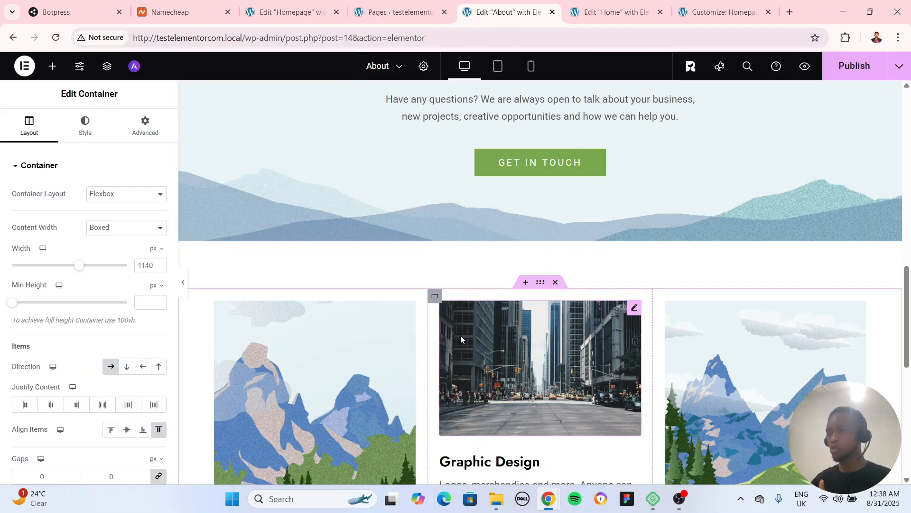
pyautogui.scroll(-4, 455, 326)
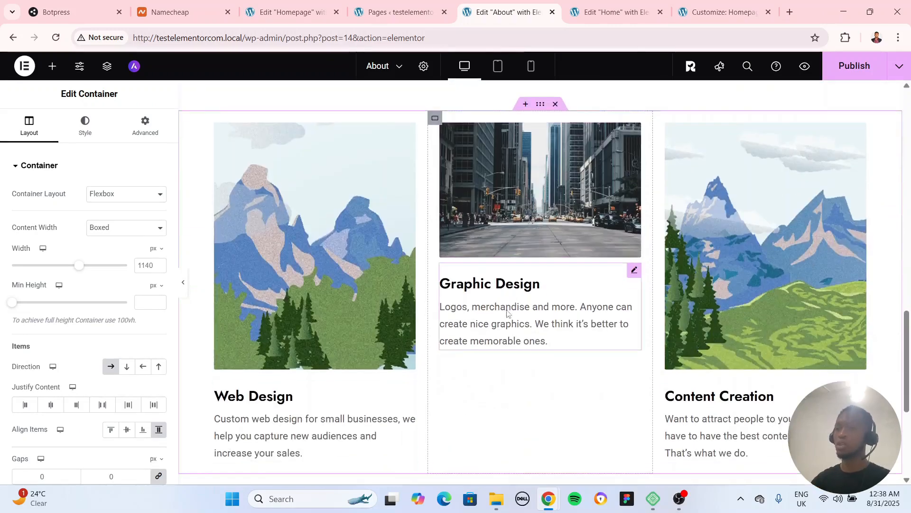
# Compare the original service cards on the Home page with the pasted copy on the About page, and return to the Home page
pyautogui.click(398, 12)
pyautogui.click(587, 2)
pyautogui.scroll(-3, 505, 152)
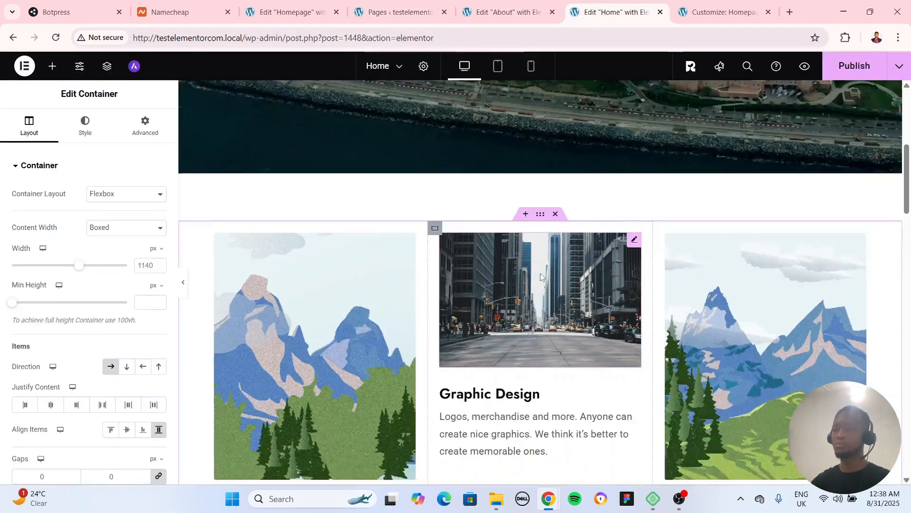
pyautogui.click(507, 12)
pyautogui.scroll(1, 573, 340)
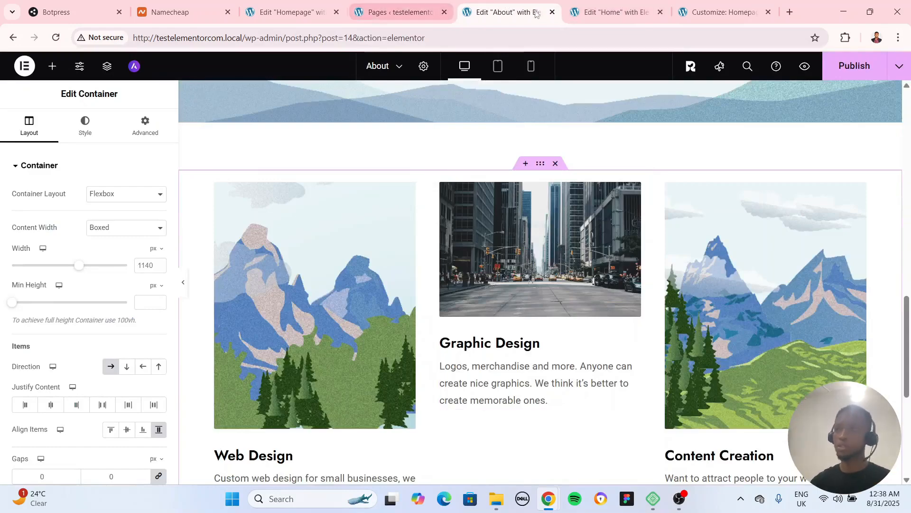
pyautogui.click(613, 12)
pyautogui.scroll(-10, 576, 297)
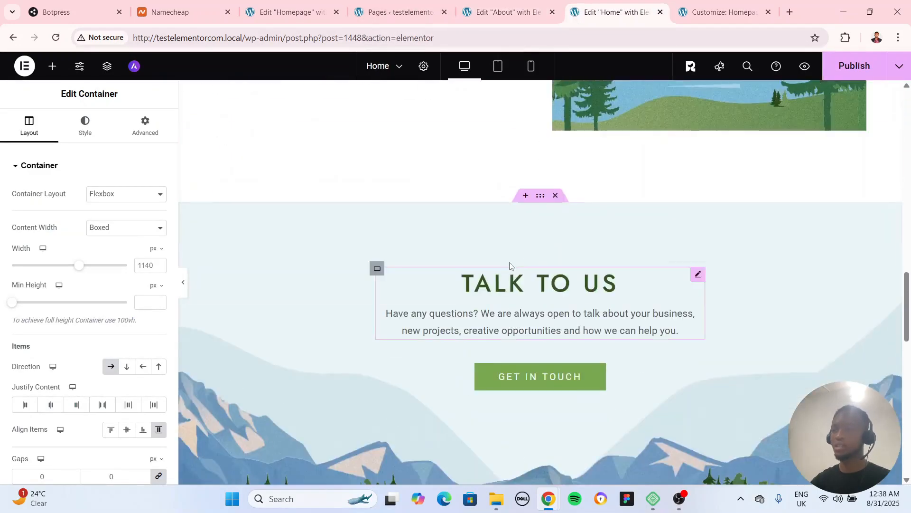
# Copy the Meet the Team section below Talk to Us on the Home page
pyautogui.scroll(-5, 541, 242)
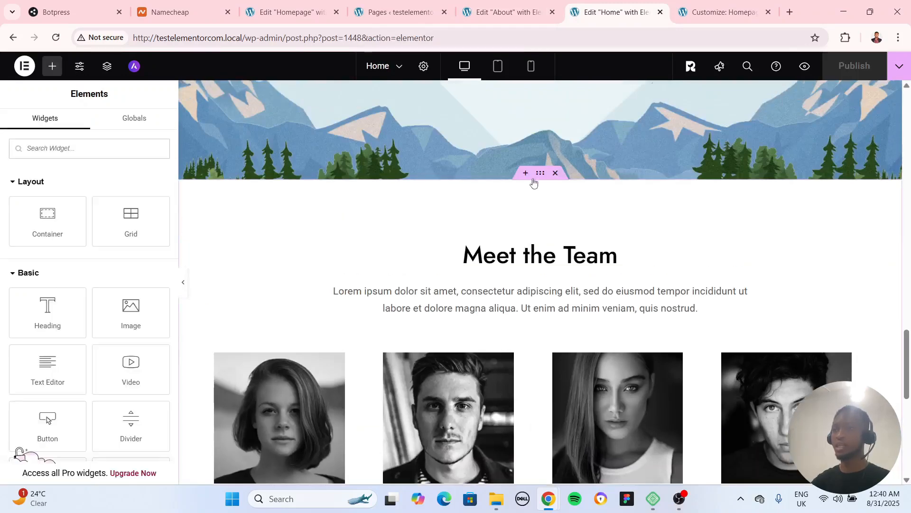
pyautogui.click(540, 177)
pyautogui.rightClick(540, 177)
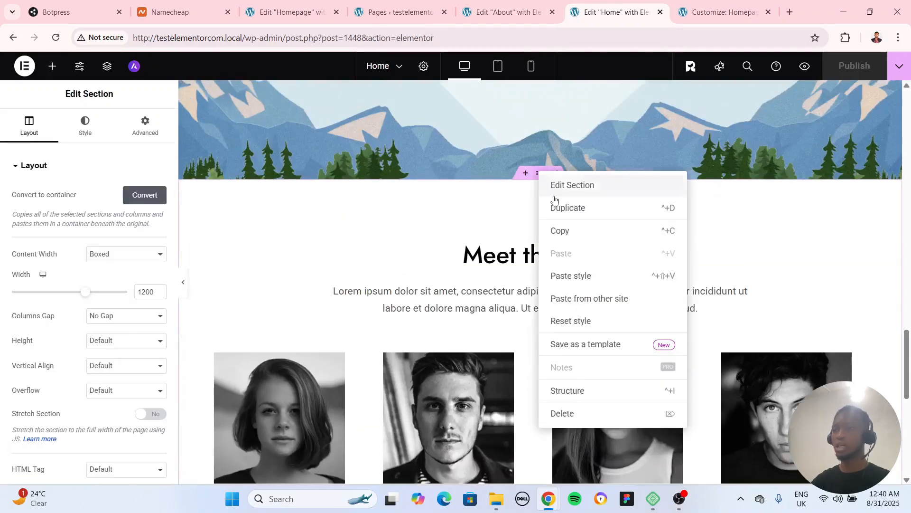
pyautogui.click(576, 229)
# Switch to the About page and review the sections above the pasted service cards
pyautogui.click(522, 6)
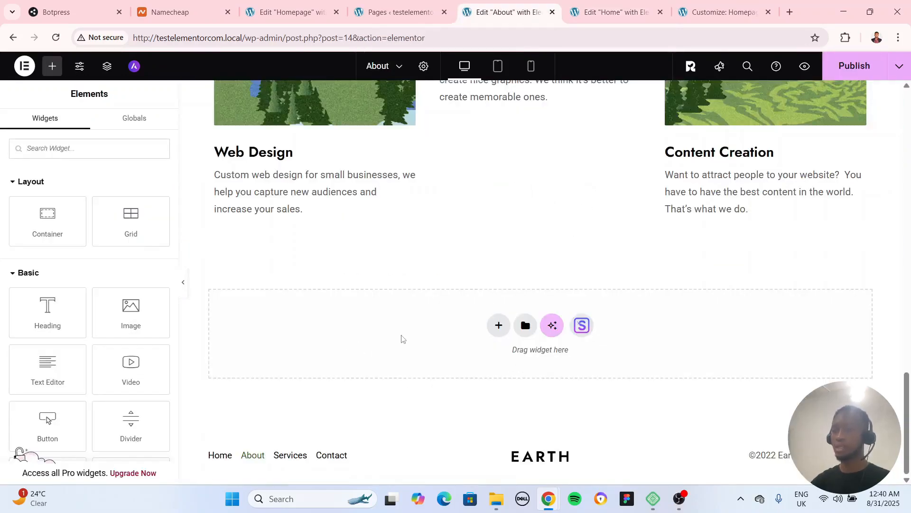
pyautogui.scroll(15, 459, 397)
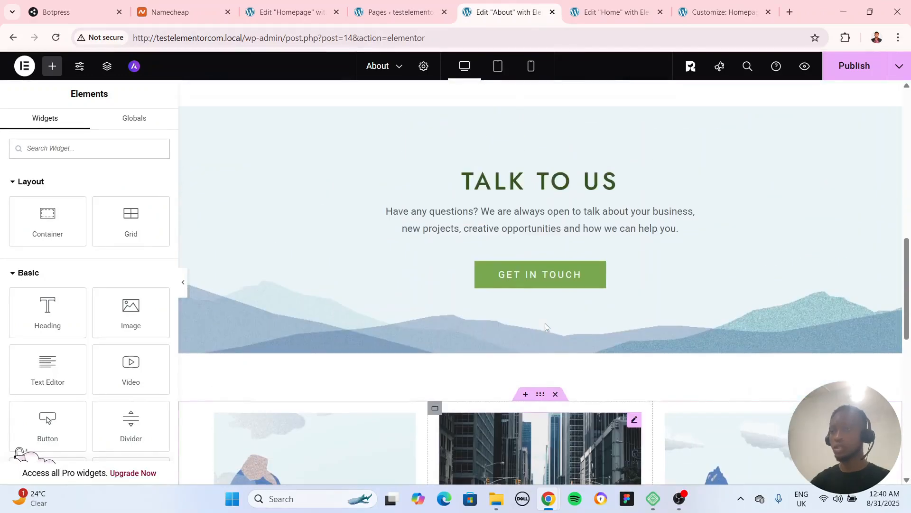
pyautogui.scroll(3, 545, 326)
pyautogui.scroll(-7, 550, 318)
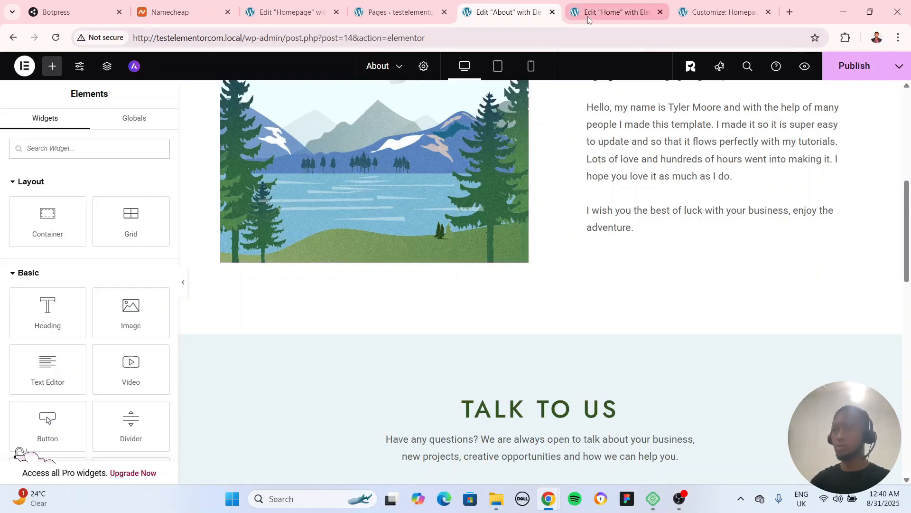
# Go to the WordPress dashboard, open the installed plugins list and review its entries
pyautogui.click(378, 15)
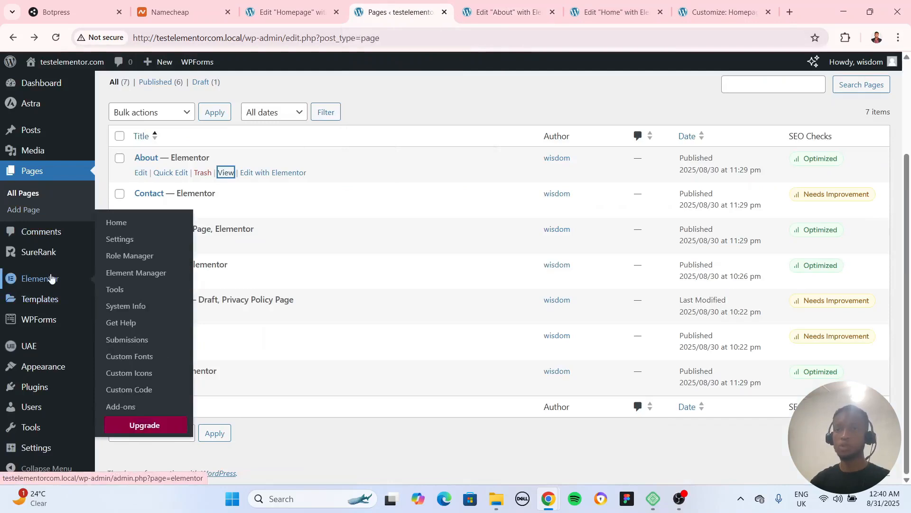
pyautogui.moveTo(41, 394)
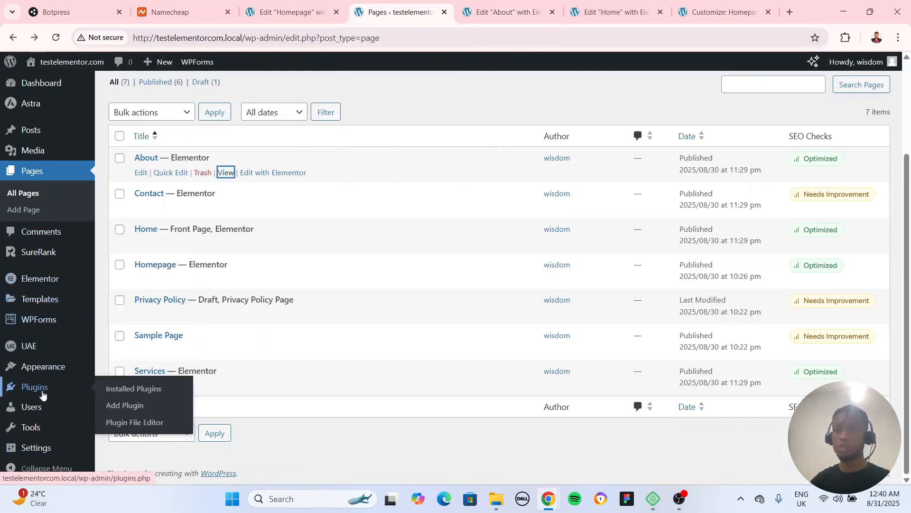
pyautogui.click(128, 388)
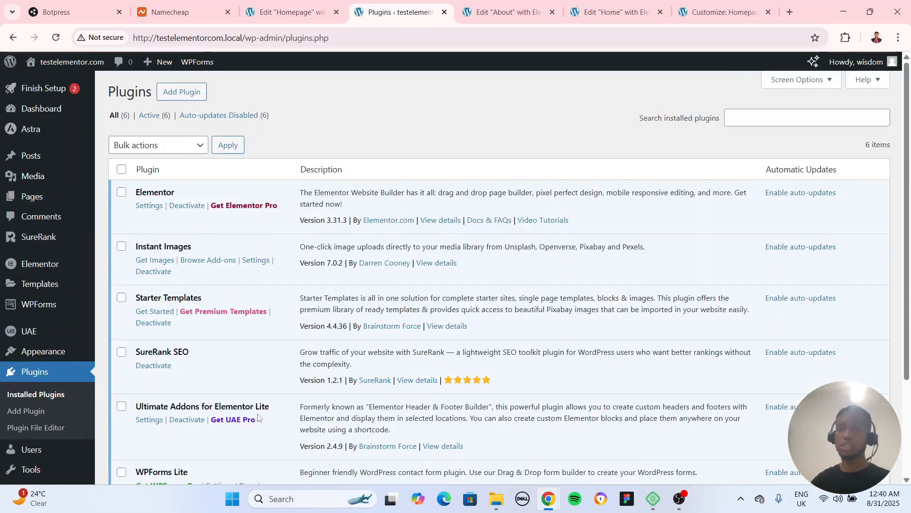
pyautogui.scroll(-3, 257, 387)
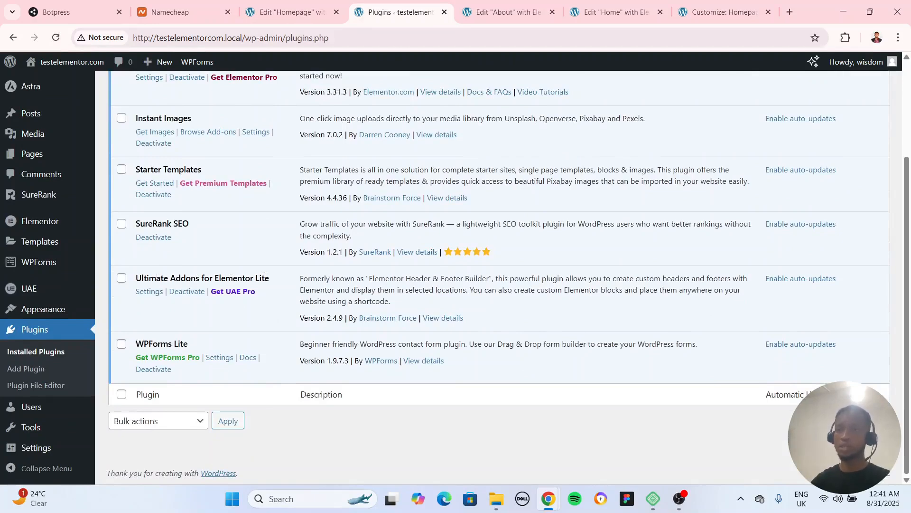
pyautogui.scroll(3, 256, 301)
# Search the WordPress plugin directory for "elementor" to find plugins that can be added
pyautogui.click(182, 92)
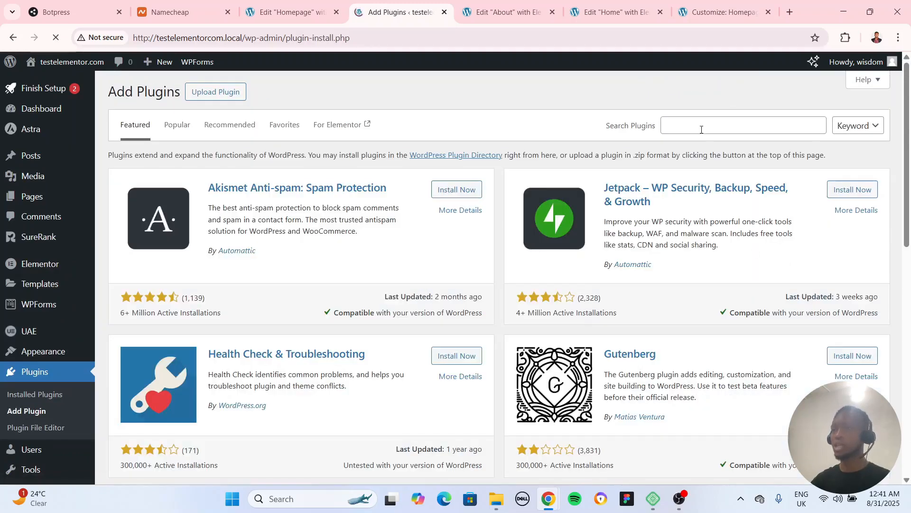
pyautogui.click(701, 129)
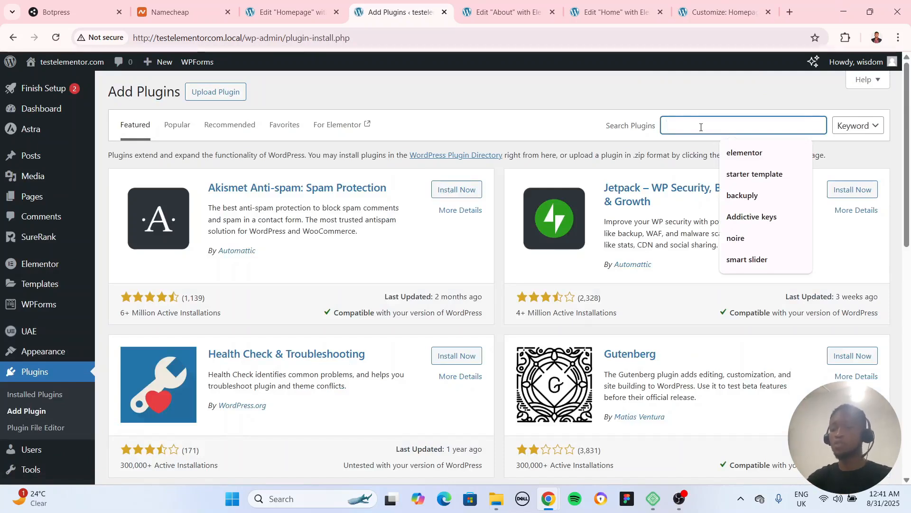
pyautogui.write('eleme')
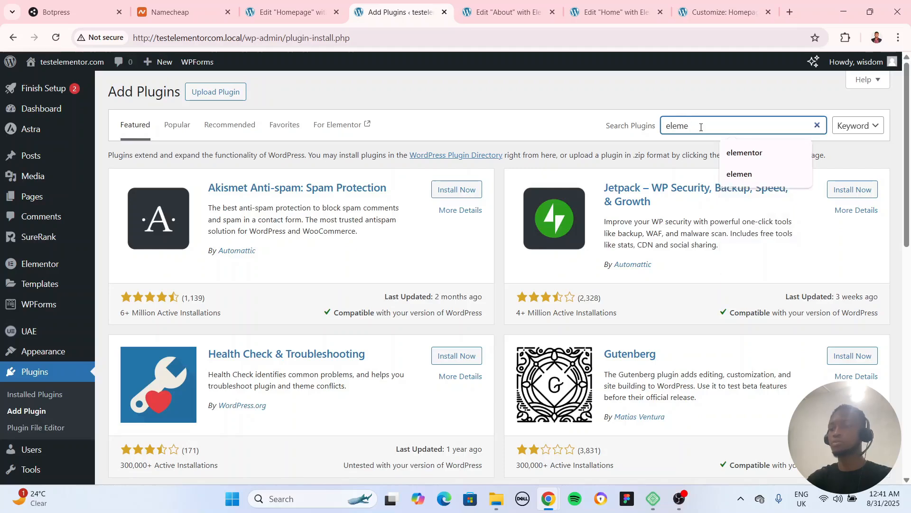
pyautogui.write('ntor')
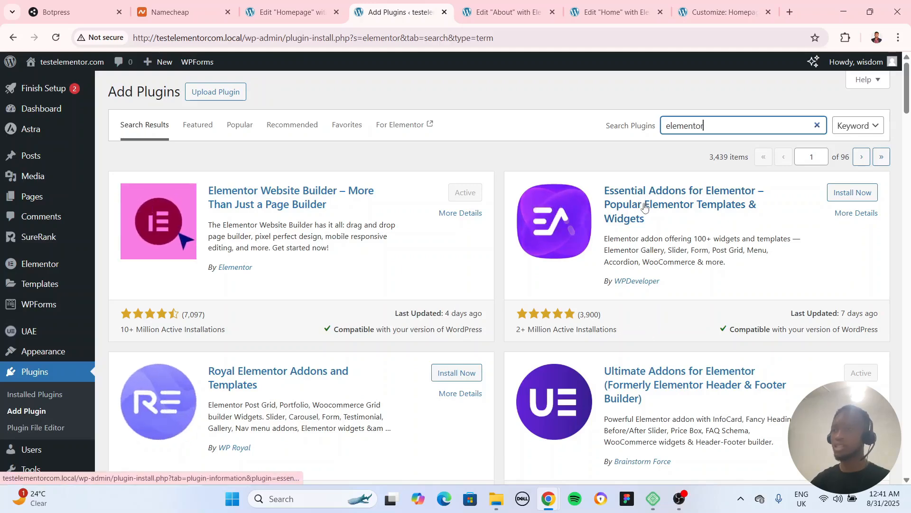
# Browse the Elementor add-on results, and install and activate Essential Addons for Elementor
pyautogui.scroll(-3, 556, 285)
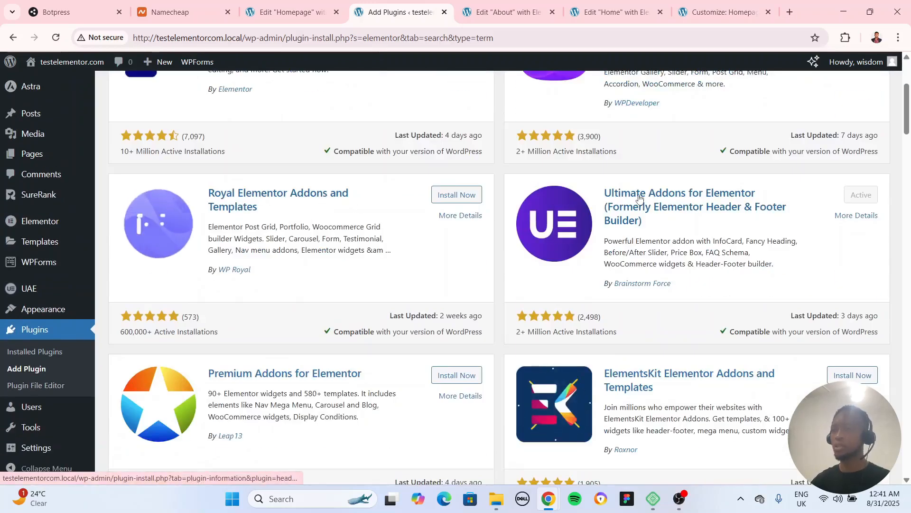
pyautogui.scroll(3, 686, 284)
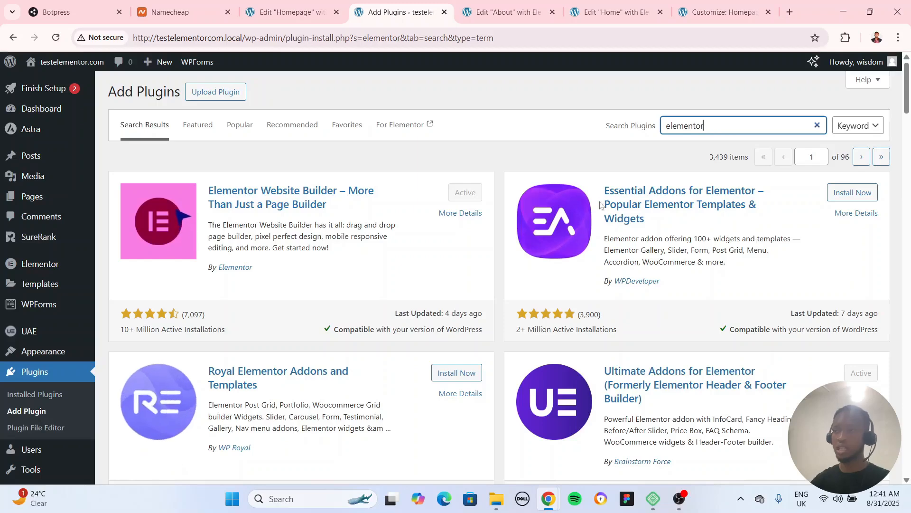
pyautogui.scroll(-3, 637, 260)
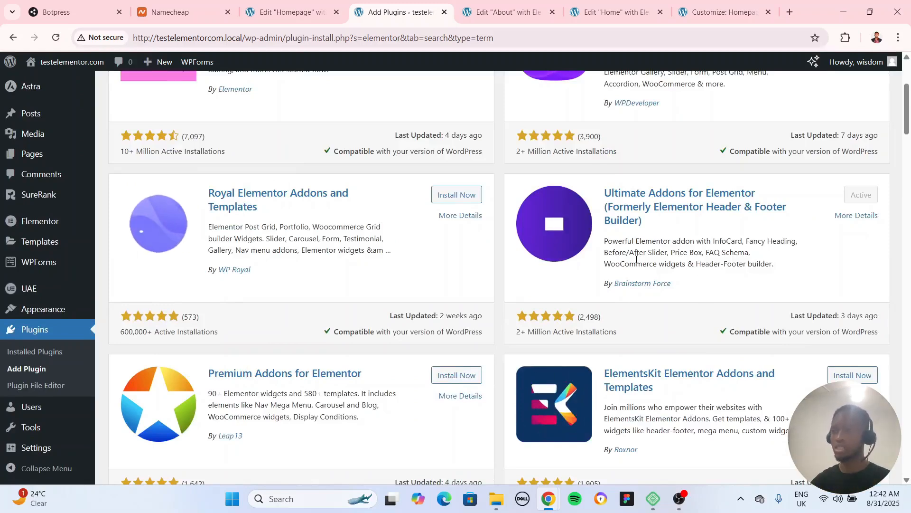
pyautogui.scroll(1, 636, 261)
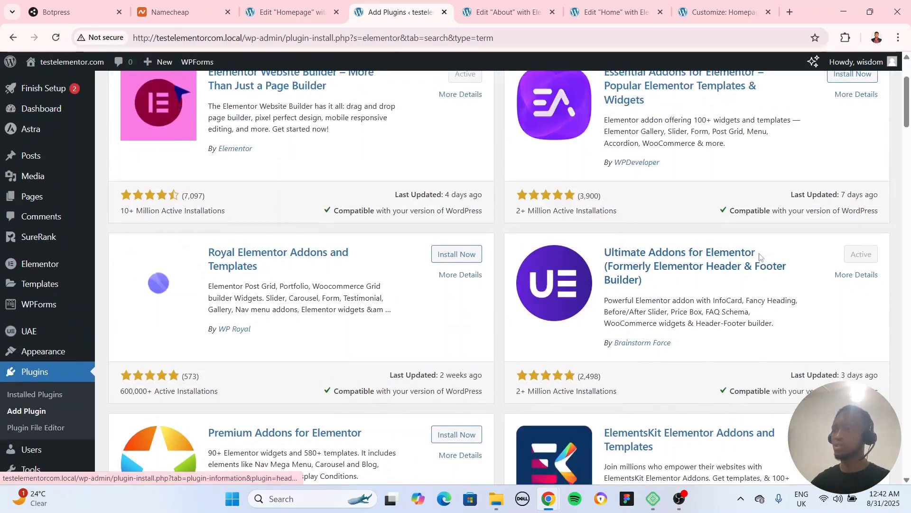
pyautogui.scroll(-2, 195, 275)
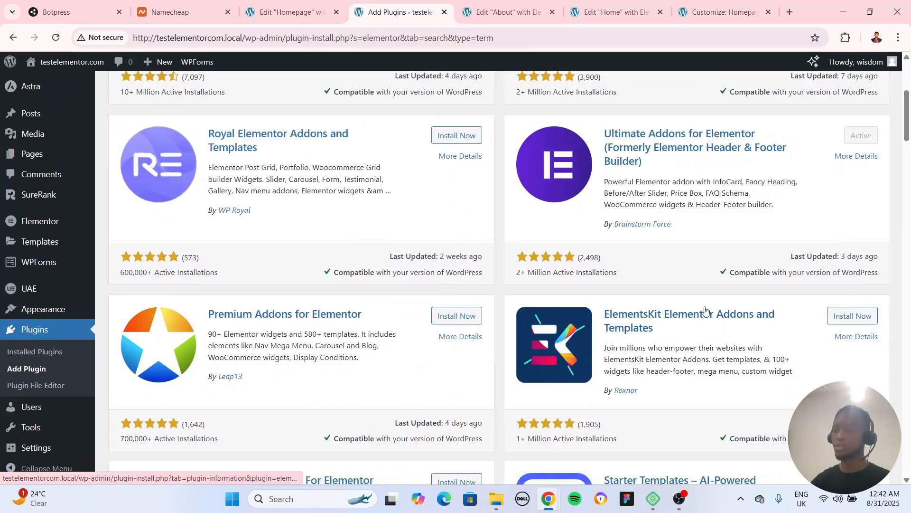
pyautogui.scroll(-3, 705, 309)
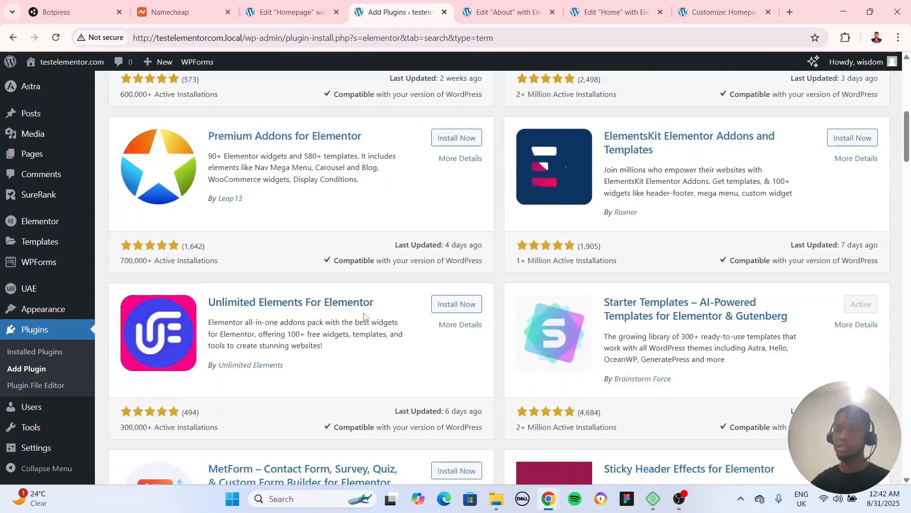
pyautogui.scroll(7, 455, 368)
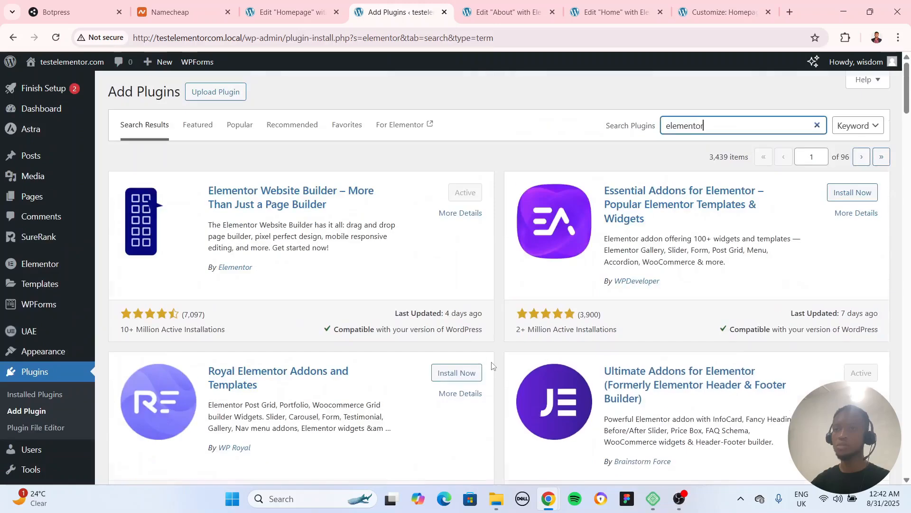
pyautogui.click(855, 195)
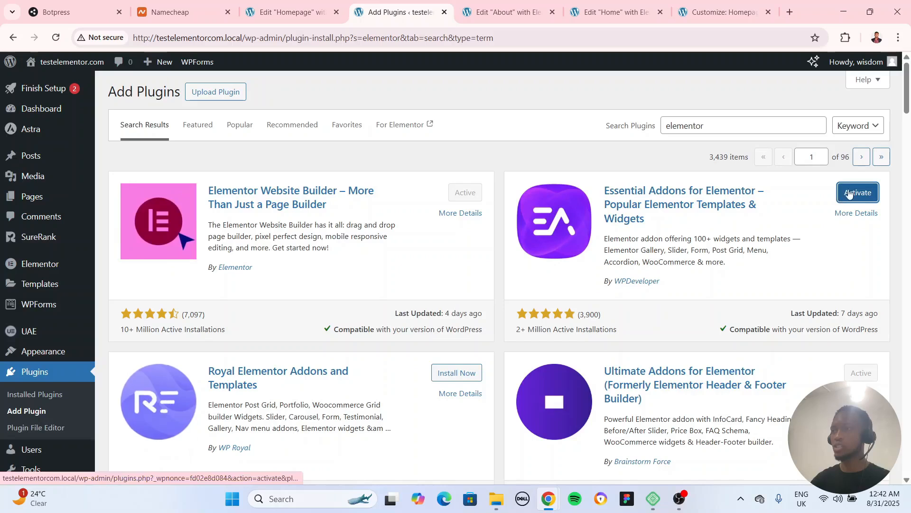
pyautogui.click(850, 192)
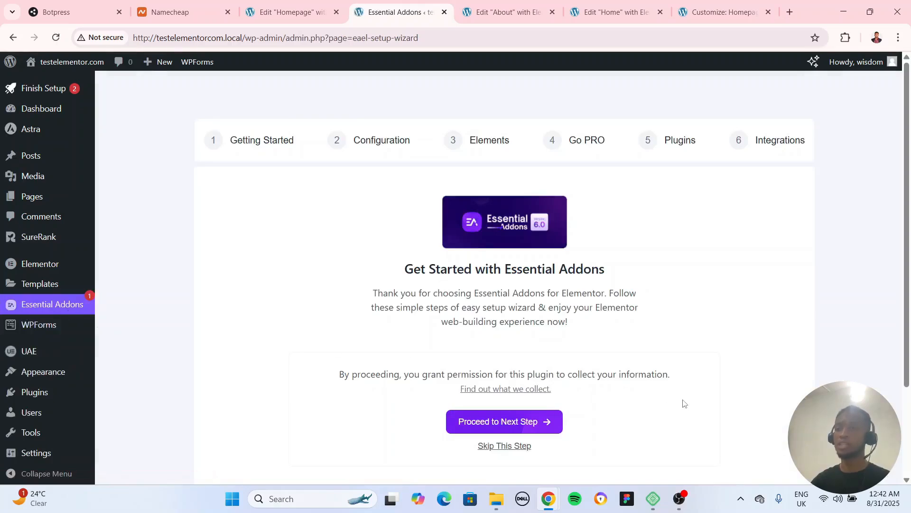
# Start the Essential Addons setup wizard and continue with the Basic (Recommended) mode
pyautogui.scroll(-2, 679, 403)
pyautogui.scroll(2, 522, 387)
pyautogui.click(490, 433)
pyautogui.scroll(-3, 430, 340)
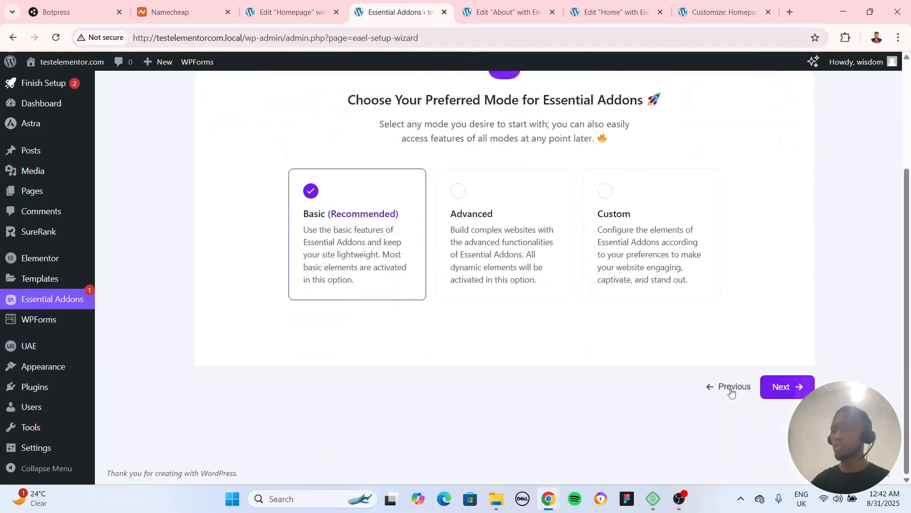
pyautogui.click(732, 392)
pyautogui.click(497, 329)
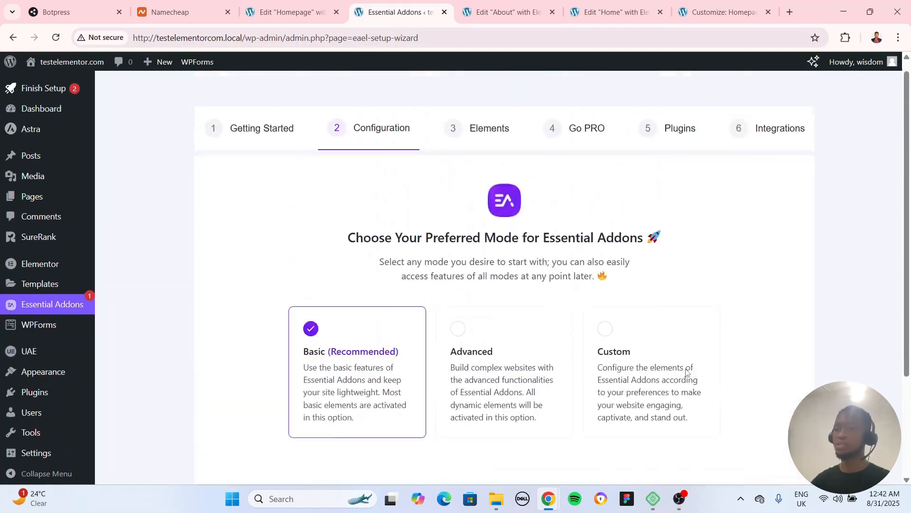
pyautogui.scroll(-3, 759, 390)
pyautogui.click(801, 397)
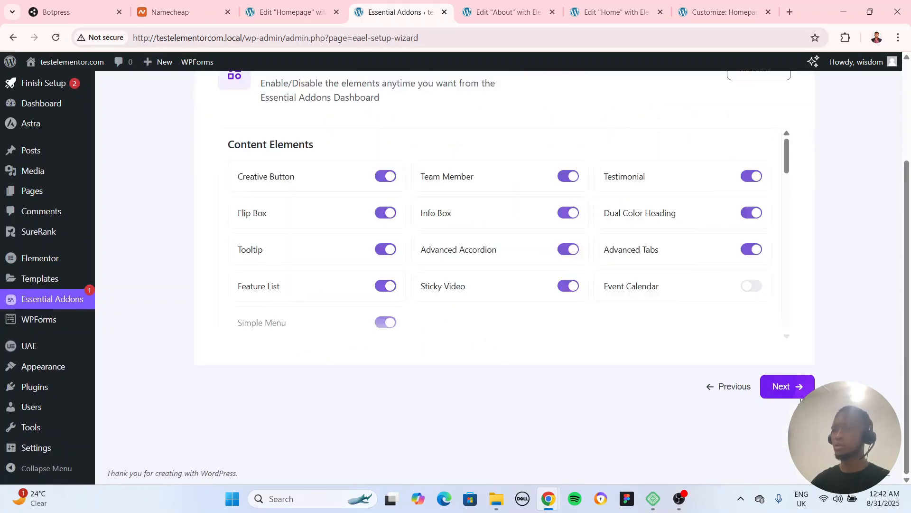
# Keep the wizard's default element selection and move past the Go PRO offer
pyautogui.scroll(2, 333, 269)
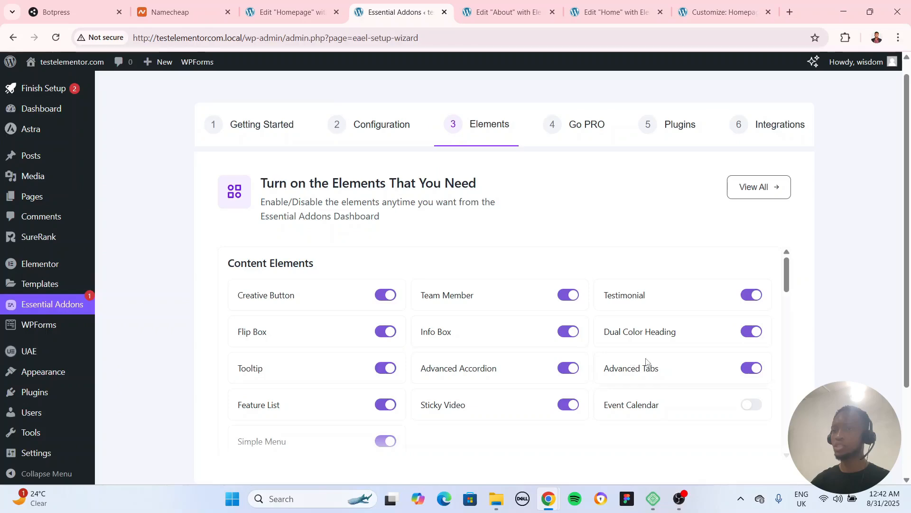
pyautogui.scroll(-2, 658, 369)
pyautogui.scroll(-3, 774, 392)
pyautogui.click(774, 390)
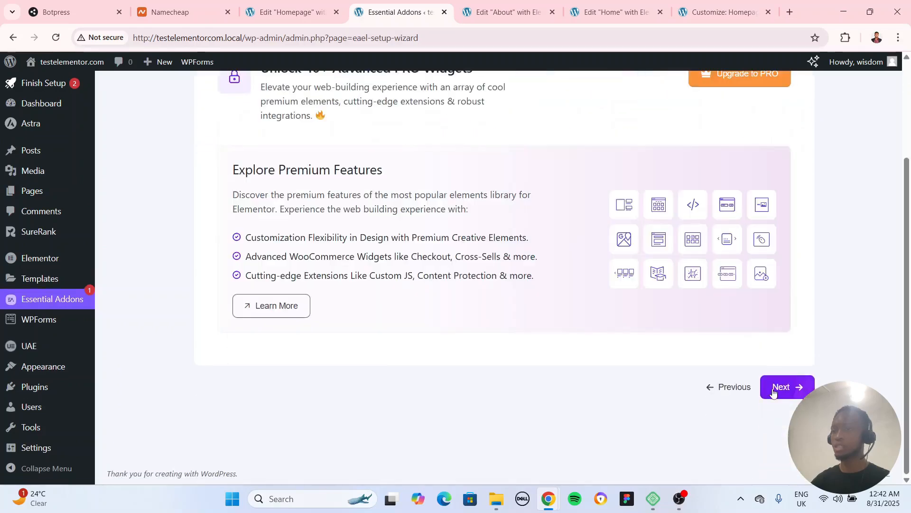
pyautogui.click(781, 387)
# Skip the templates and Gutenberg blocks, finish the wizard without extra integrations, and dismiss the completion message
pyautogui.scroll(3, 805, 359)
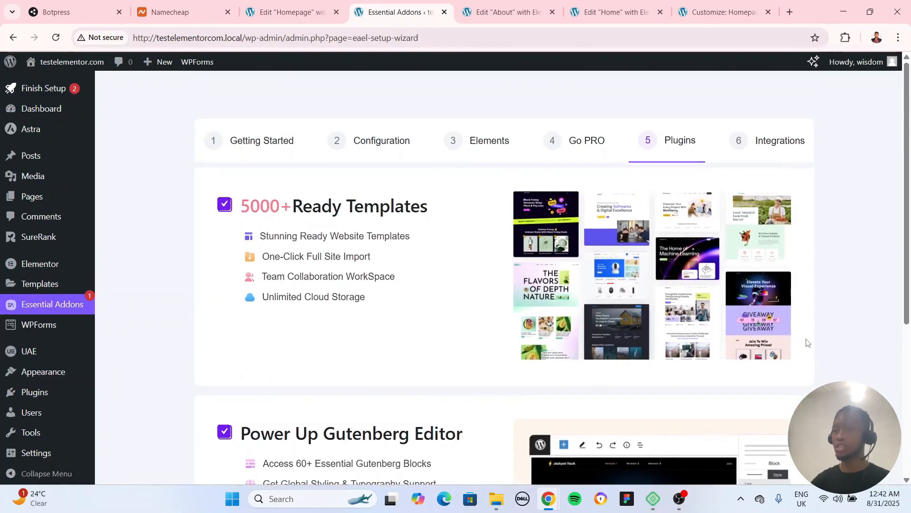
pyautogui.scroll(-5, 807, 343)
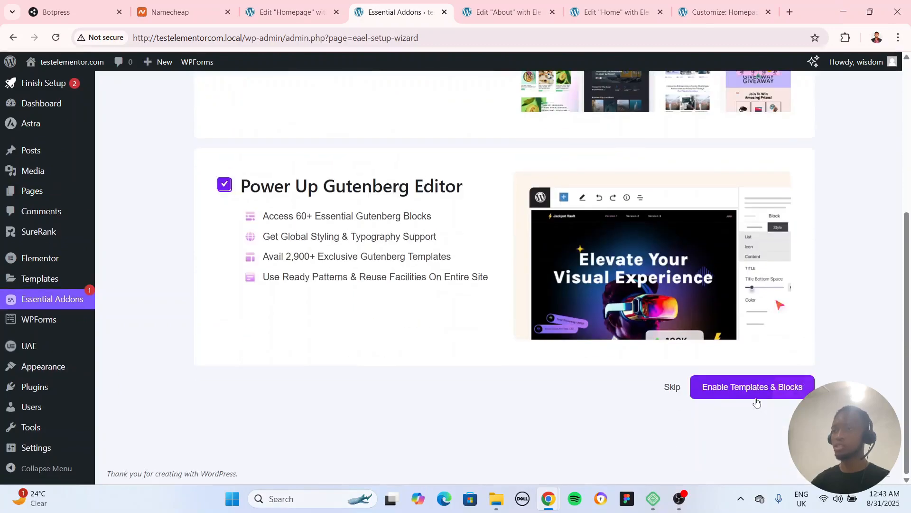
pyautogui.click(672, 388)
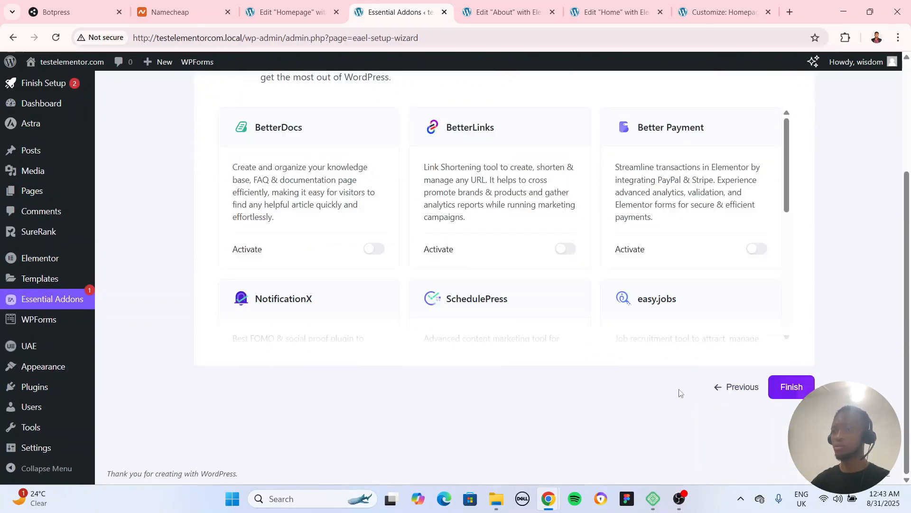
pyautogui.scroll(3, 681, 393)
pyautogui.scroll(-3, 801, 388)
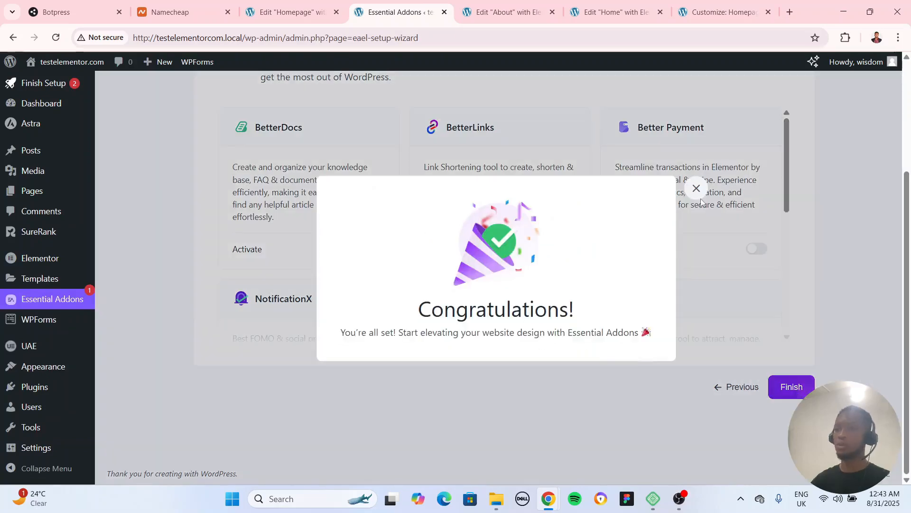
pyautogui.click(696, 188)
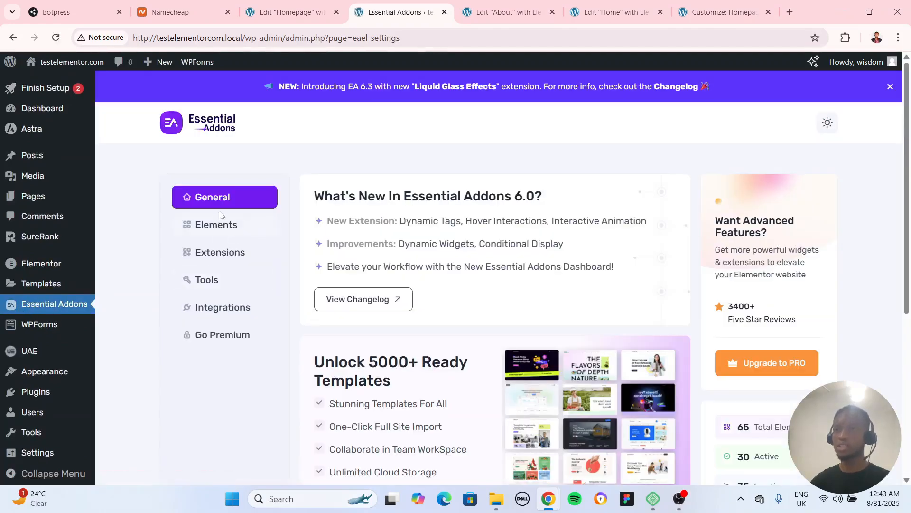
# Review the Essential Addons general settings and its Elements list, and open the Creative Button demo page
pyautogui.scroll(-5, 535, 344)
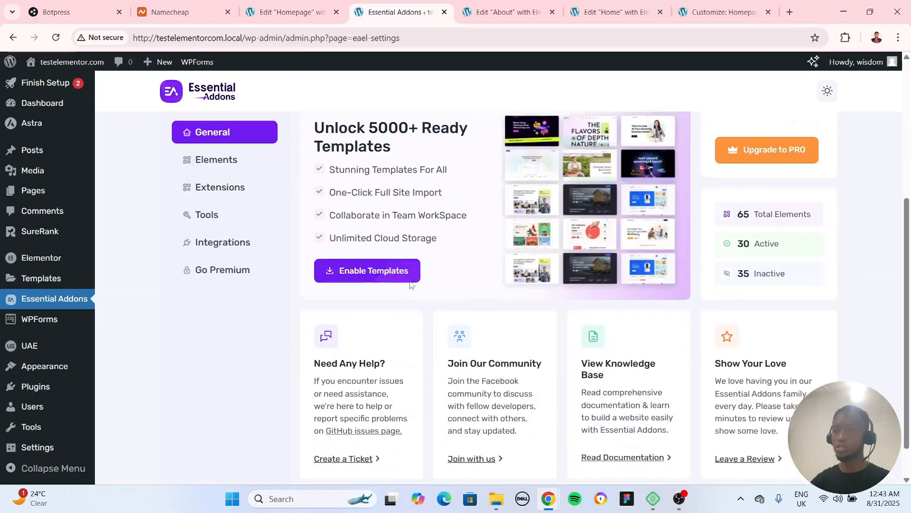
pyautogui.scroll(5, 389, 289)
pyautogui.click(217, 230)
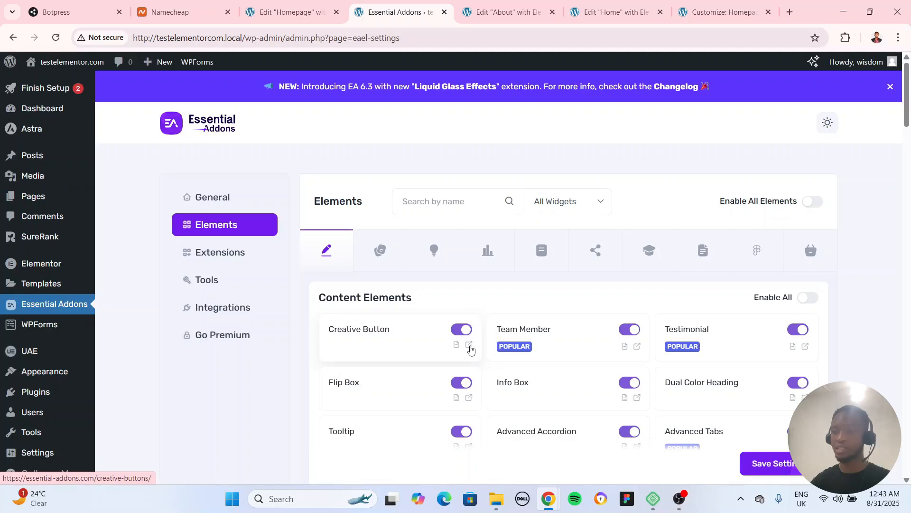
pyautogui.click(469, 345)
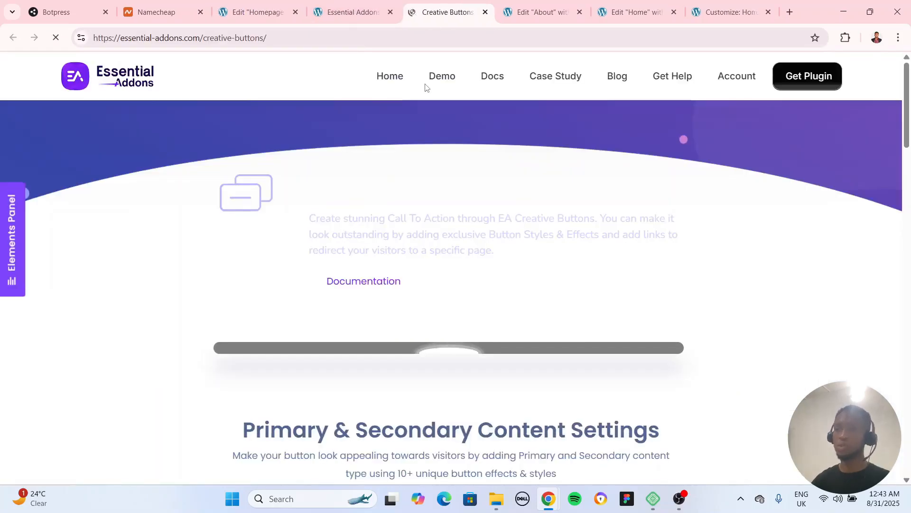
# Examine the Creative Buttons demo styles and compare them with the Explore button in the Home page's hero section
pyautogui.scroll(-5, 478, 312)
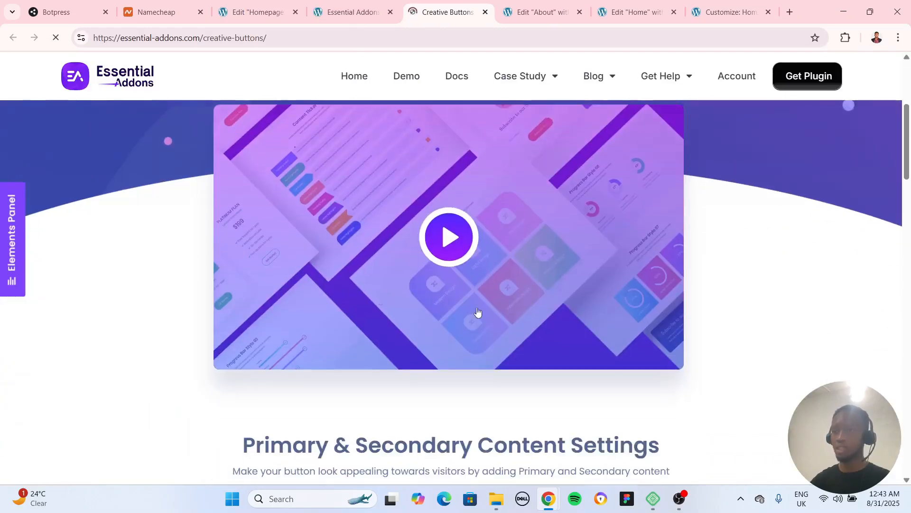
pyautogui.scroll(-5, 572, 278)
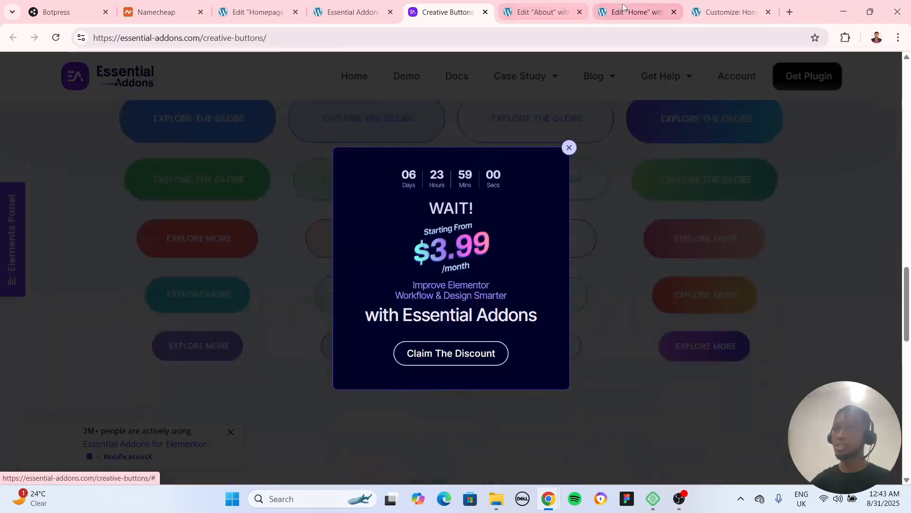
pyautogui.click(623, 6)
pyautogui.scroll(10, 466, 223)
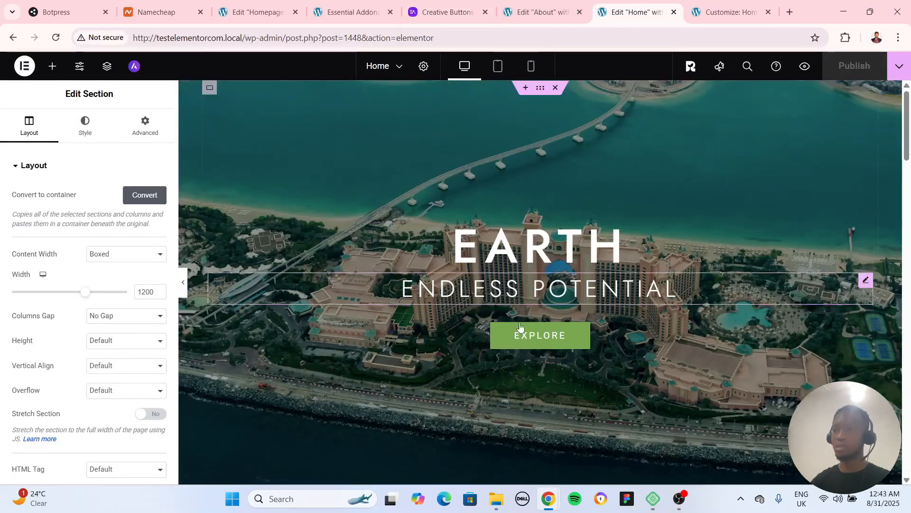
pyautogui.click(520, 328)
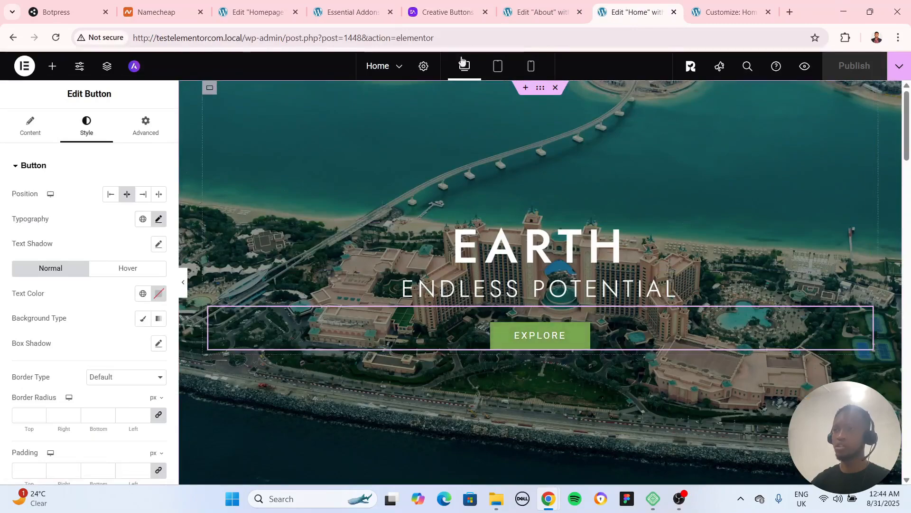
pyautogui.click(444, 12)
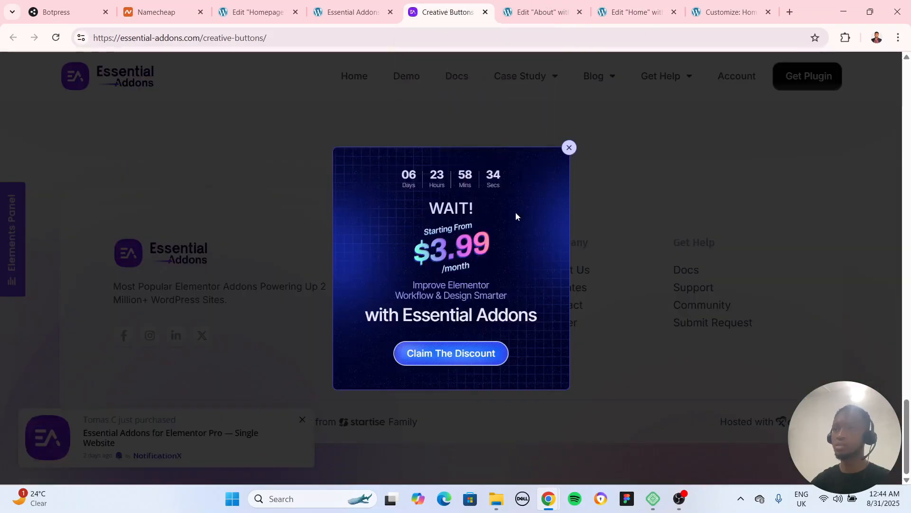
# Dismiss the discount offer, review the demo's icon button examples, and close the Creative Buttons page to return to the Elements list
pyautogui.click(569, 148)
pyautogui.scroll(10, 628, 349)
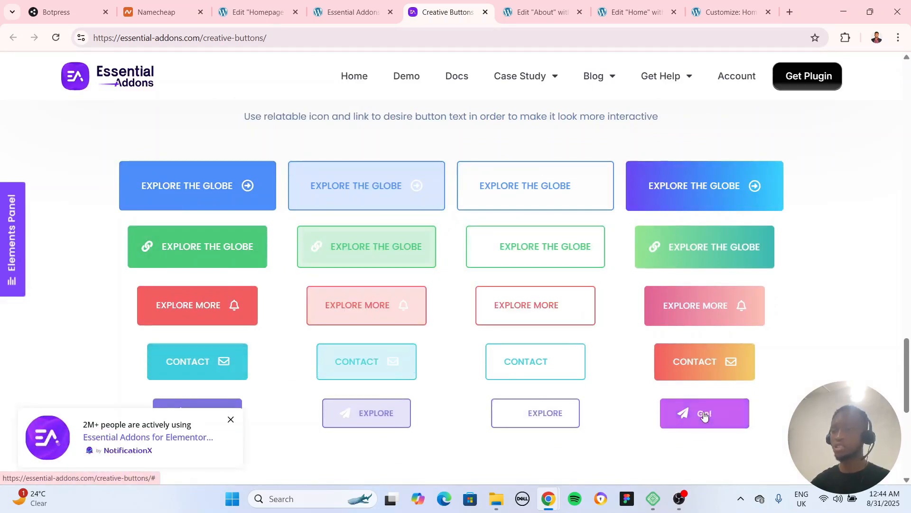
pyautogui.scroll(9, 703, 233)
pyautogui.click(703, 233)
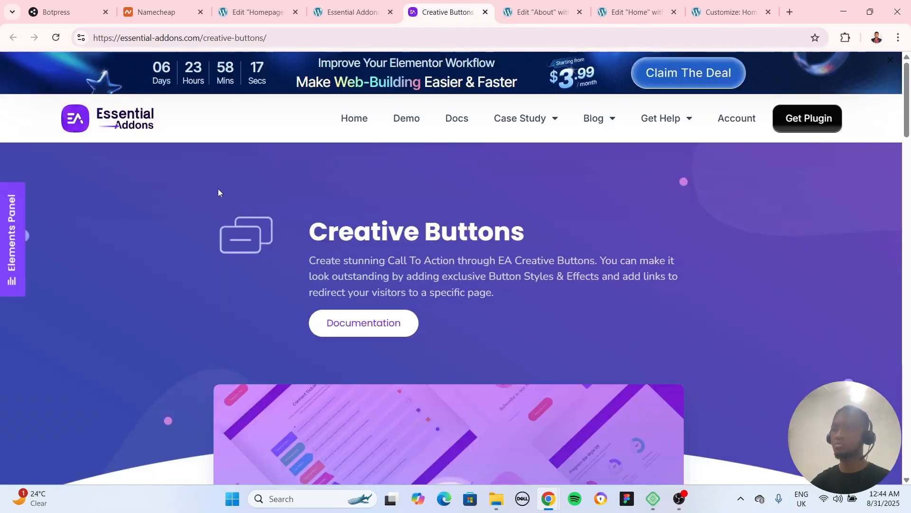
pyautogui.click(485, 11)
pyautogui.click(394, 12)
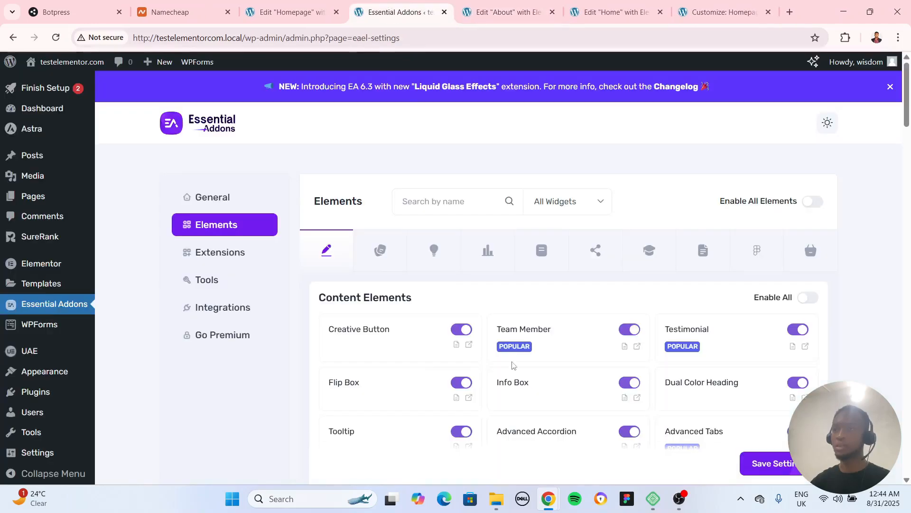
# Open the Team Member demo from the Elements list, review its layout styles, and close the demo page
pyautogui.scroll(-2, 546, 285)
pyautogui.scroll(3, 551, 276)
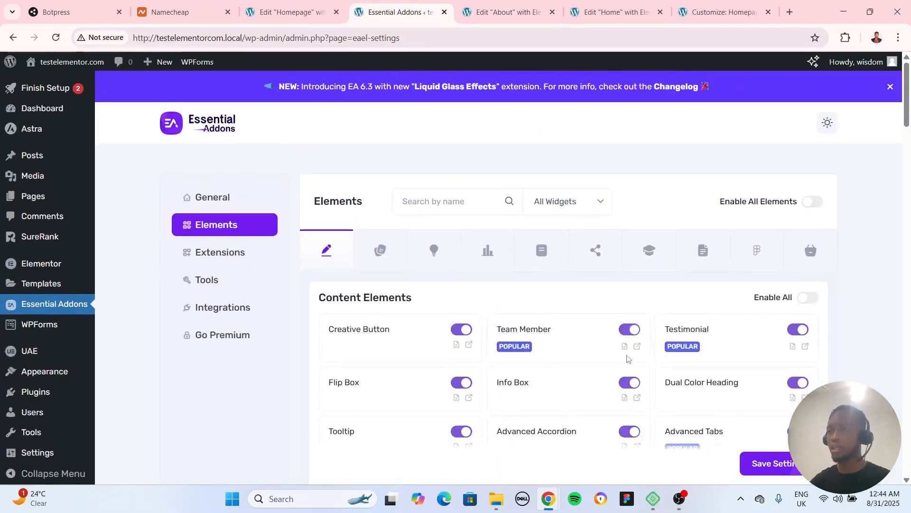
pyautogui.click(639, 348)
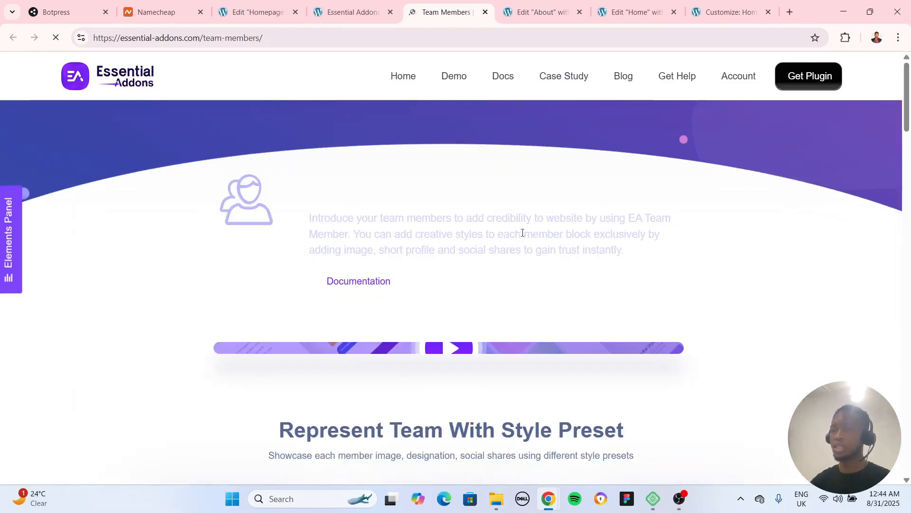
pyautogui.scroll(-3, 636, 285)
pyautogui.scroll(-8, 747, 332)
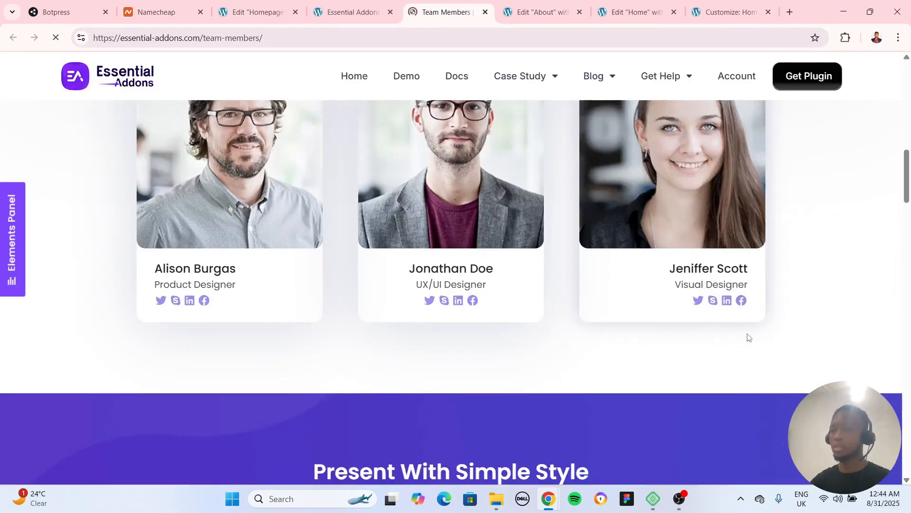
pyautogui.scroll(-10, 820, 348)
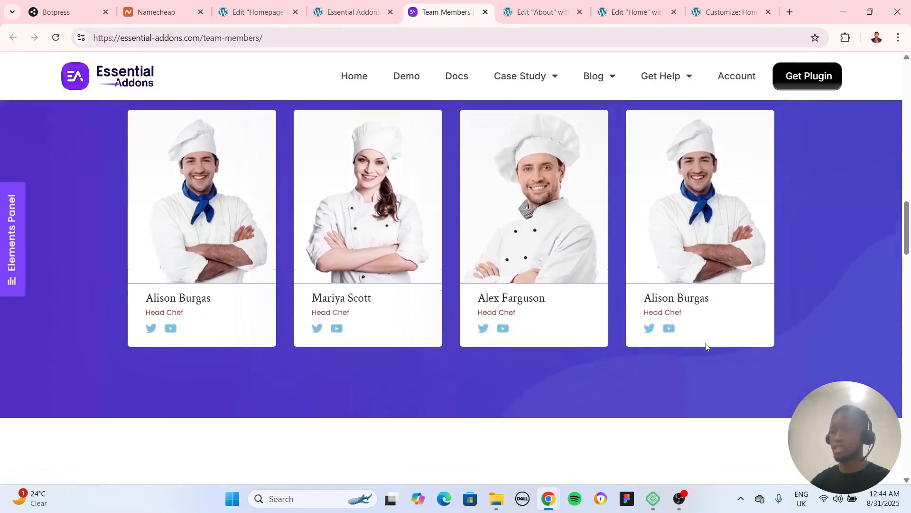
pyautogui.scroll(-10, 492, 355)
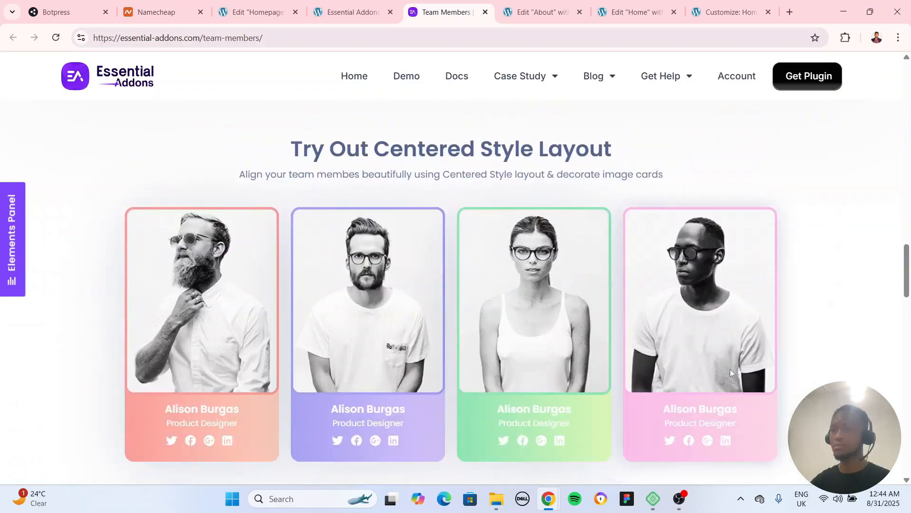
pyautogui.scroll(-5, 413, 306)
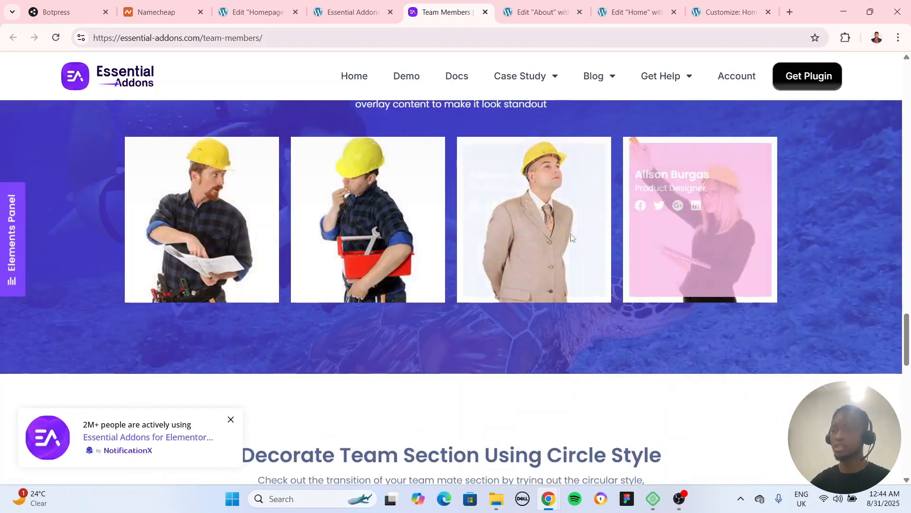
pyautogui.scroll(-6, 446, 285)
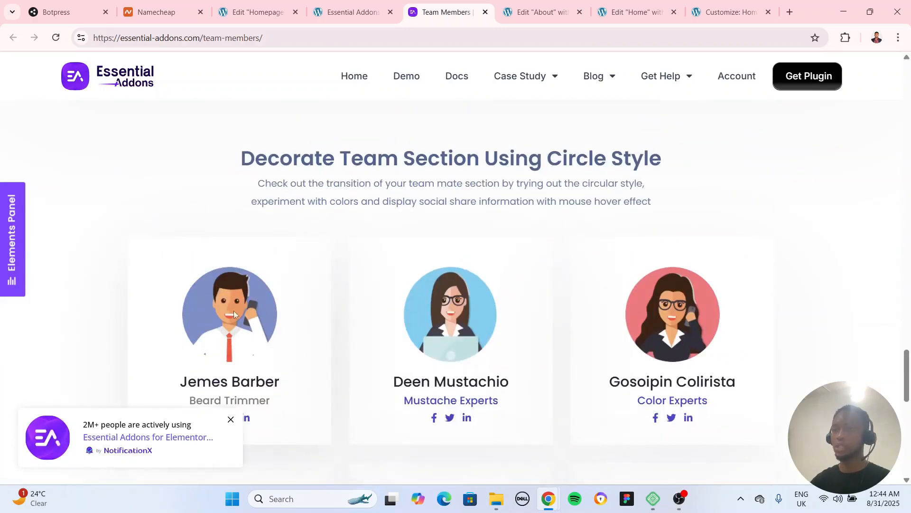
pyautogui.scroll(-12, 233, 311)
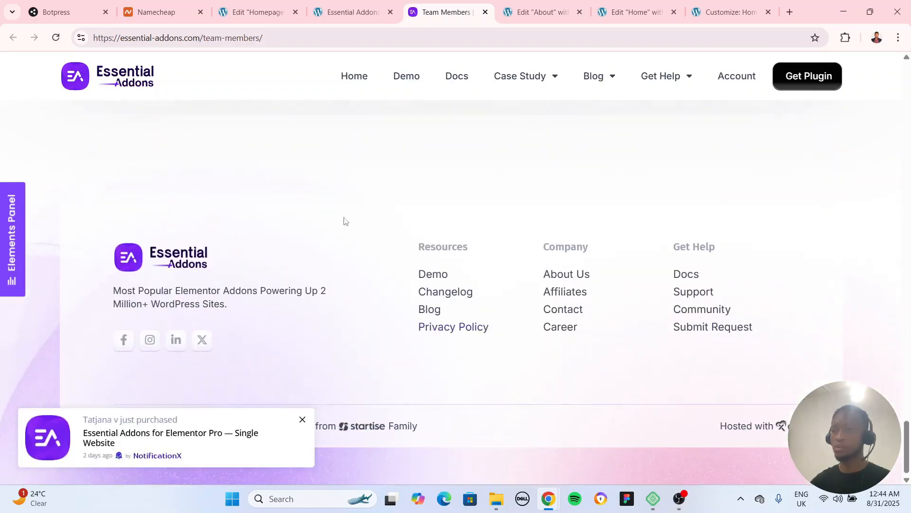
pyautogui.scroll(15, 345, 221)
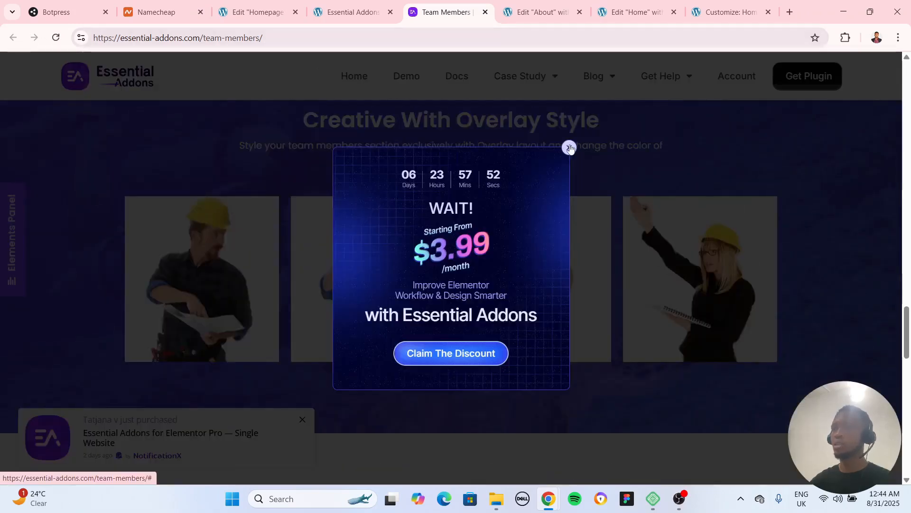
pyautogui.click(570, 148)
pyautogui.scroll(-6, 130, 145)
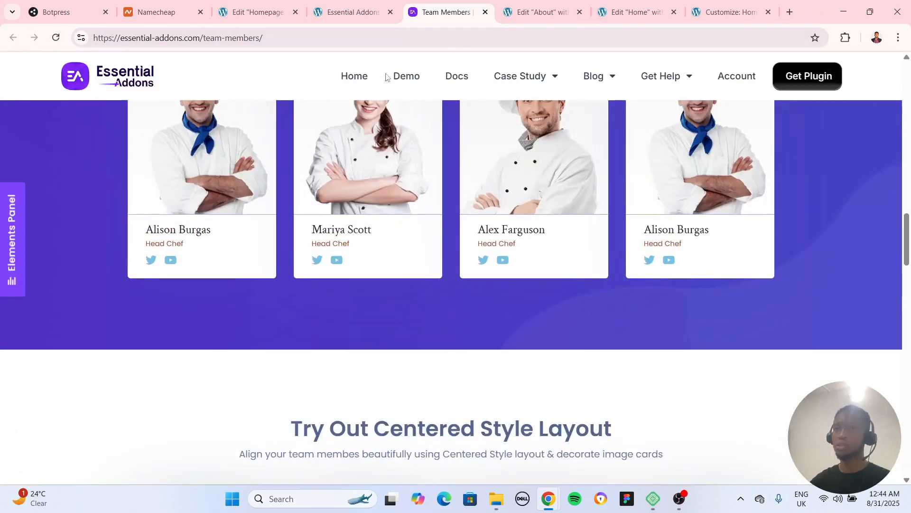
pyautogui.click(486, 12)
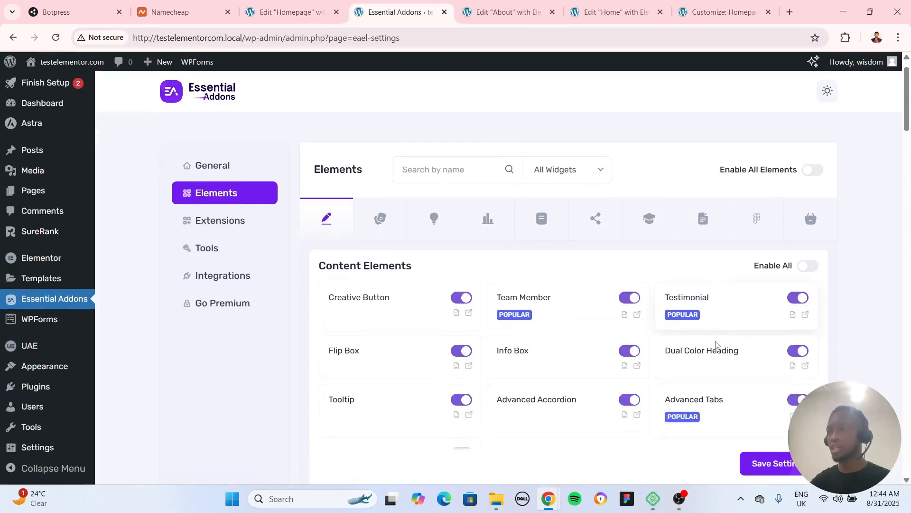
# Open the Testimonial demo from the Elements list, review its testimonial styles, and close the demo page
pyautogui.click(807, 289)
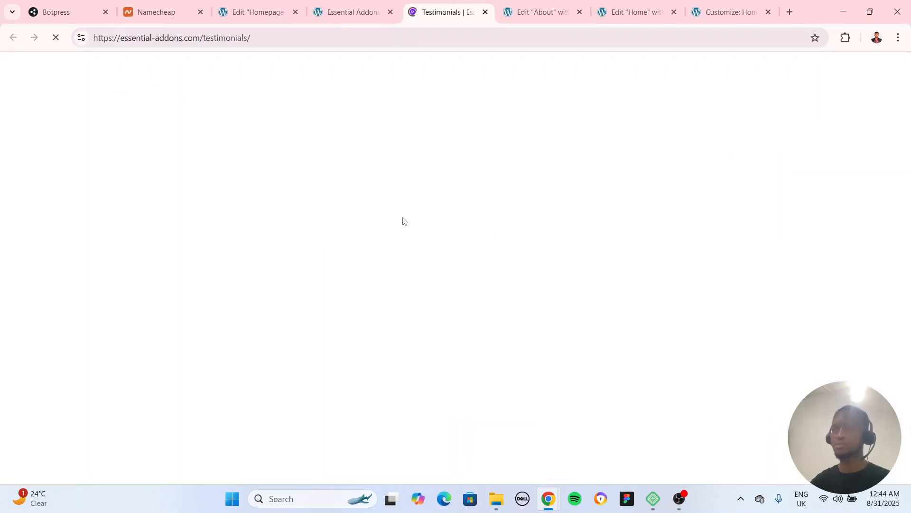
pyautogui.scroll(-5, 716, 335)
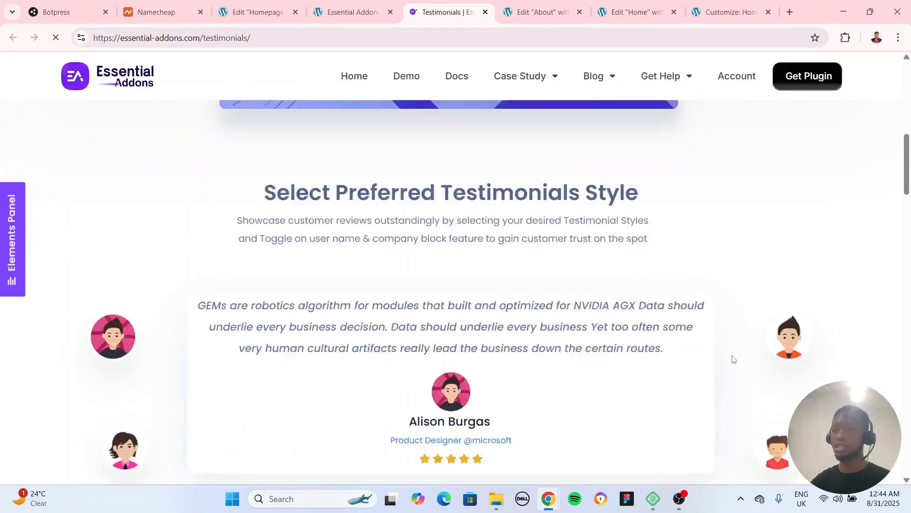
pyautogui.scroll(-6, 733, 359)
pyautogui.scroll(-12, 727, 364)
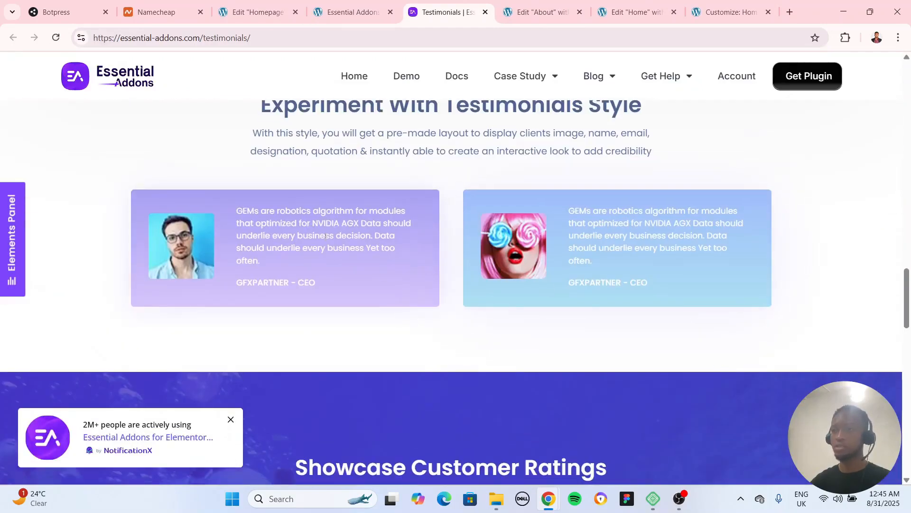
pyautogui.scroll(-7, 326, 236)
pyautogui.scroll(-6, 573, 358)
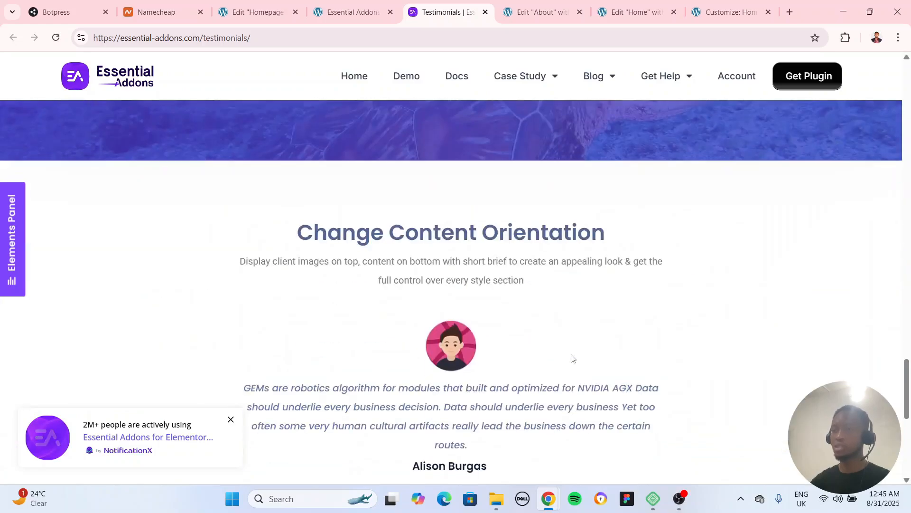
pyautogui.scroll(-5, 570, 359)
pyautogui.scroll(8, 478, 326)
pyautogui.scroll(-1, 434, 250)
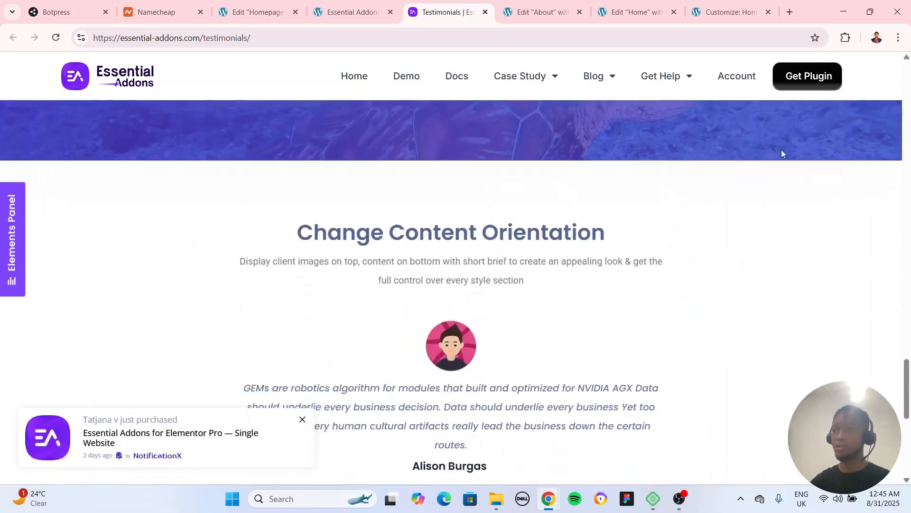
pyautogui.scroll(12, 397, 233)
pyautogui.scroll(15, 398, 233)
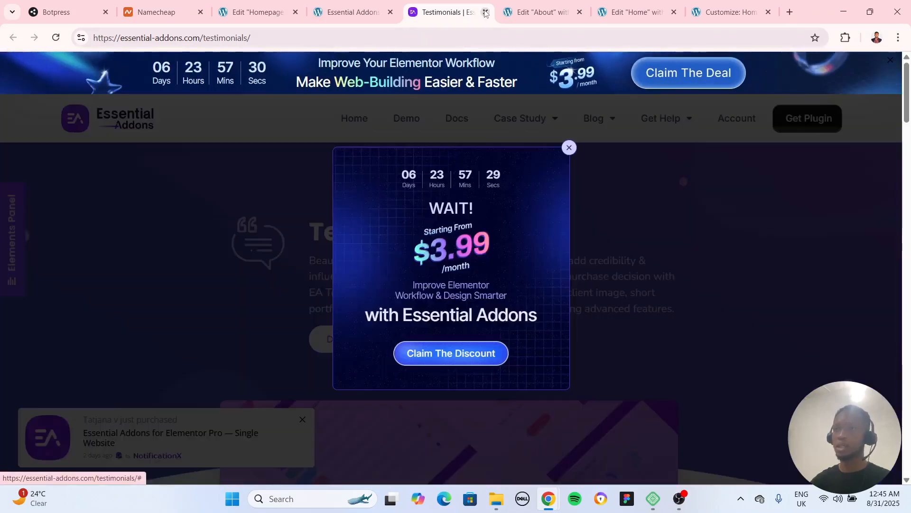
pyautogui.click(485, 13)
# Look through the available widgets in the Home page's Elementor editor for the Essential Addons elements, and reload the editor
pyautogui.click(540, 13)
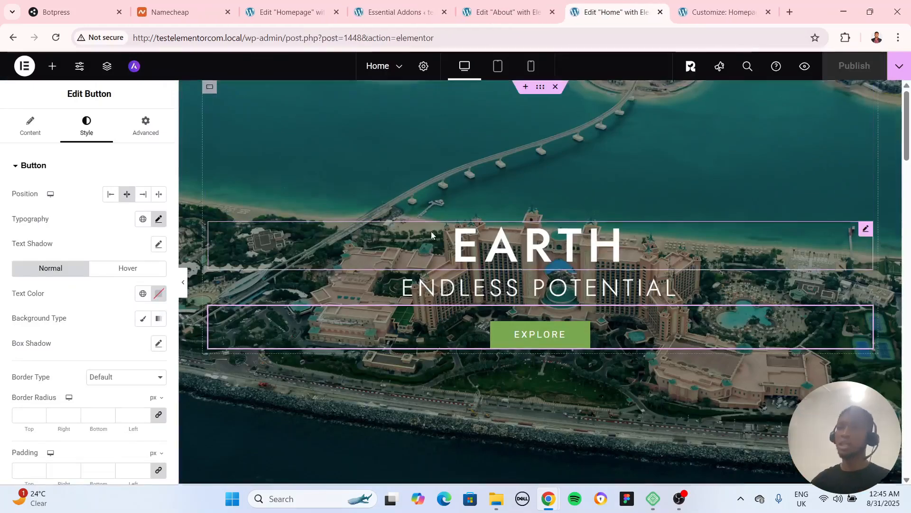
pyautogui.scroll(-10, 468, 263)
pyautogui.scroll(-10, 471, 269)
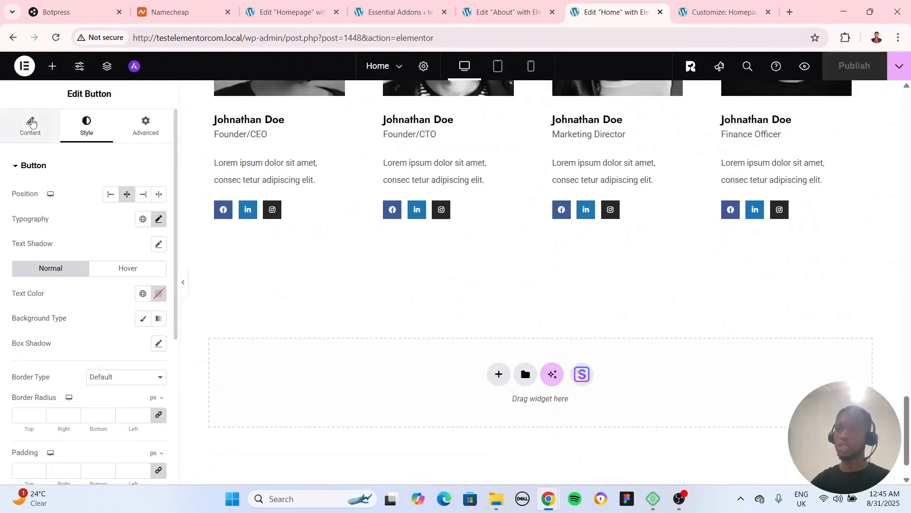
pyautogui.click(32, 123)
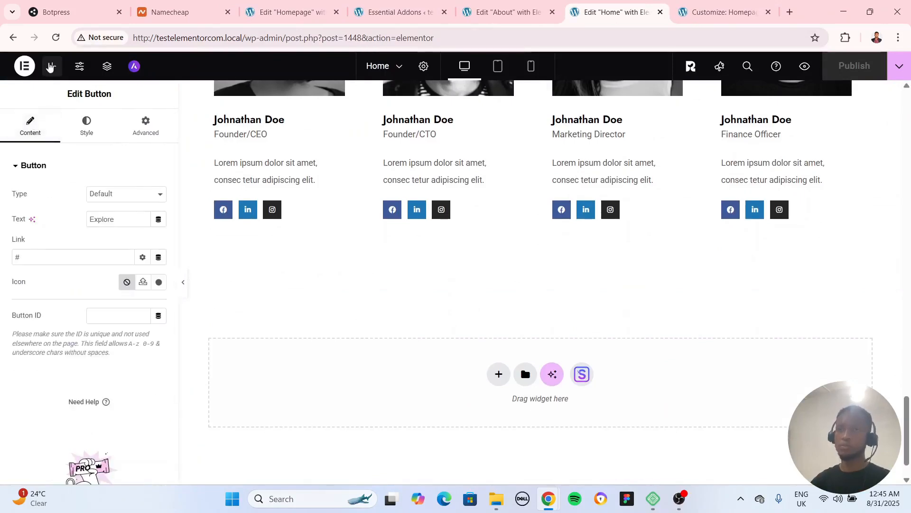
pyautogui.click(52, 68)
pyautogui.scroll(-15, 106, 265)
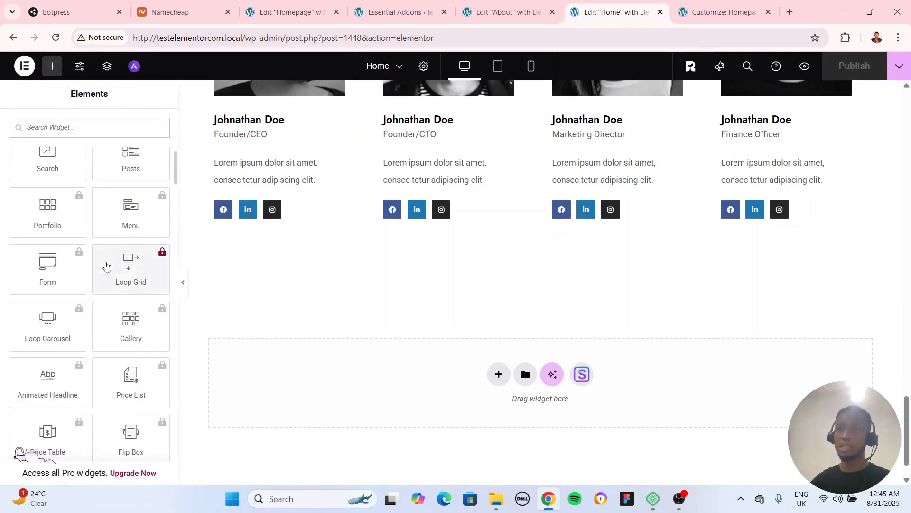
pyautogui.scroll(-20, 122, 303)
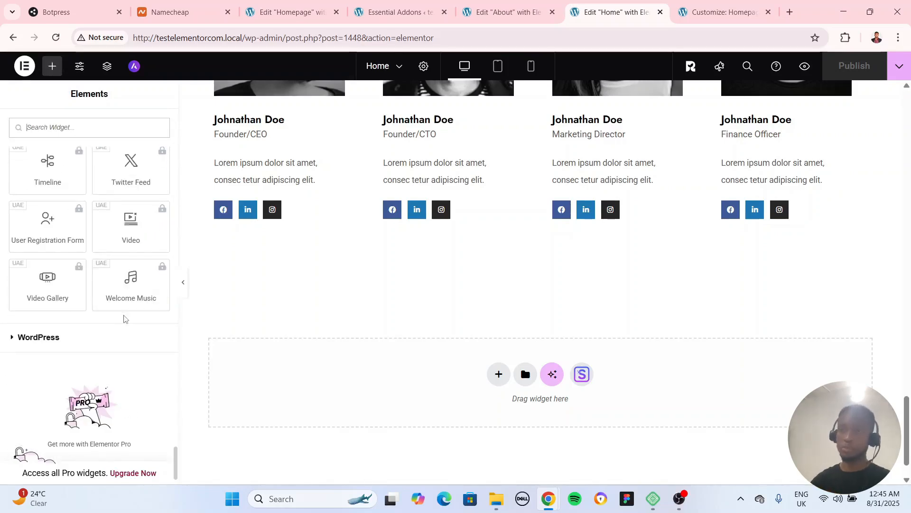
pyautogui.scroll(20, 90, 293)
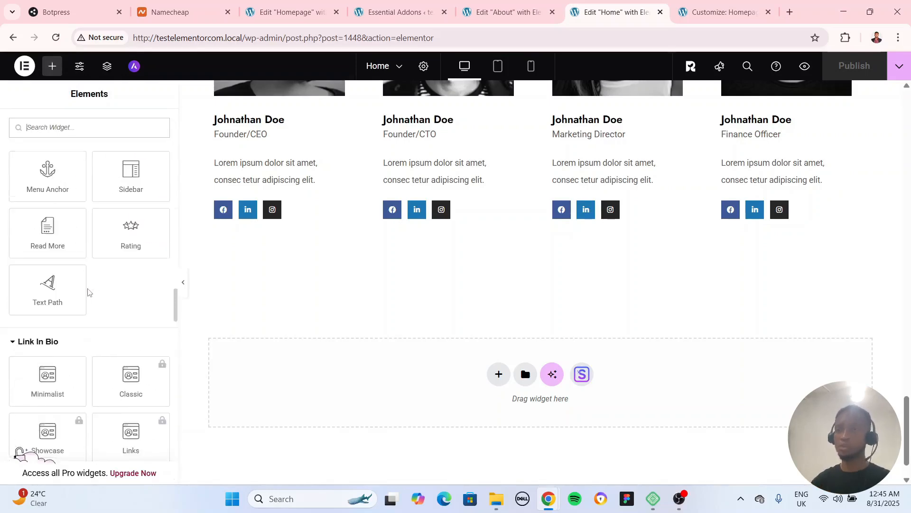
pyautogui.scroll(-10, 89, 293)
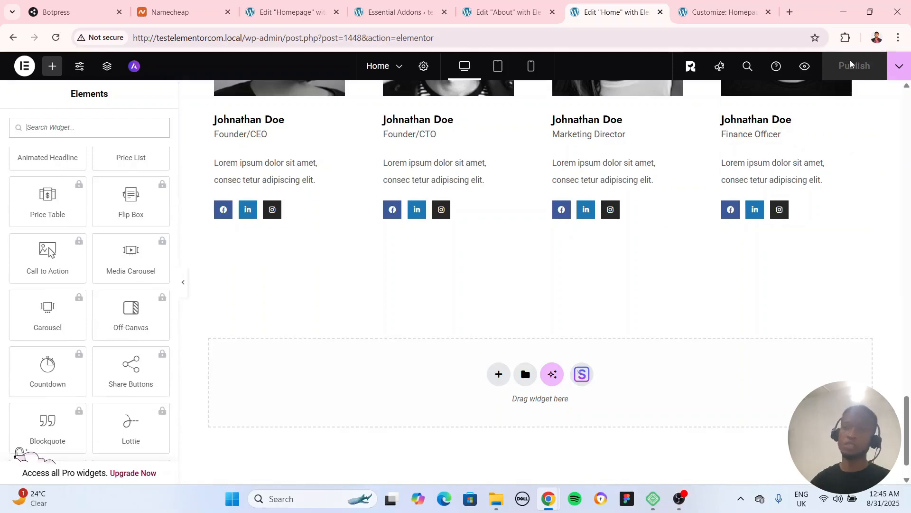
pyautogui.click(58, 40)
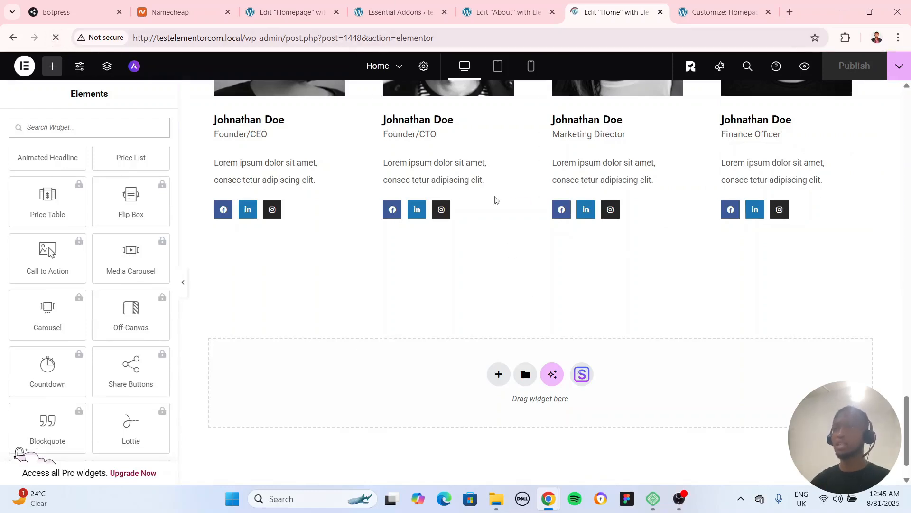
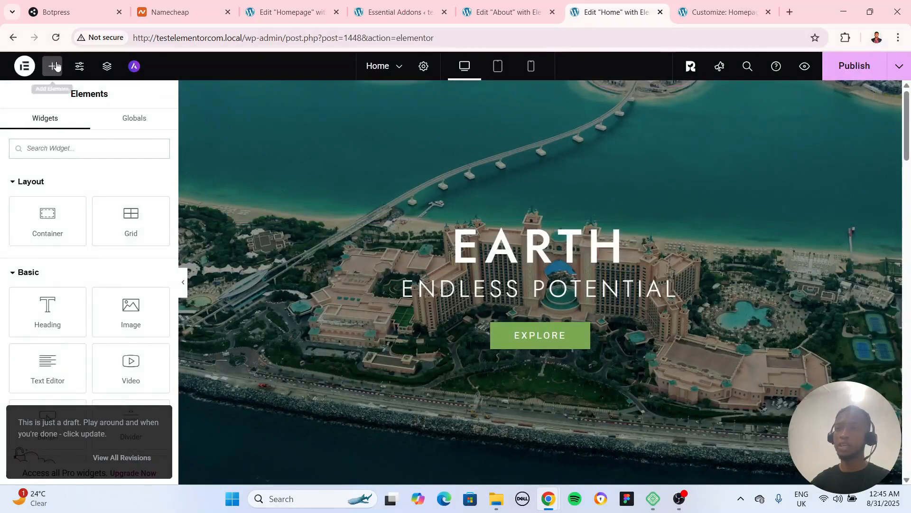
# Add the Essential Addons Testimonial widget to the empty area below the team members section of the Home page
pyautogui.click(43, 182)
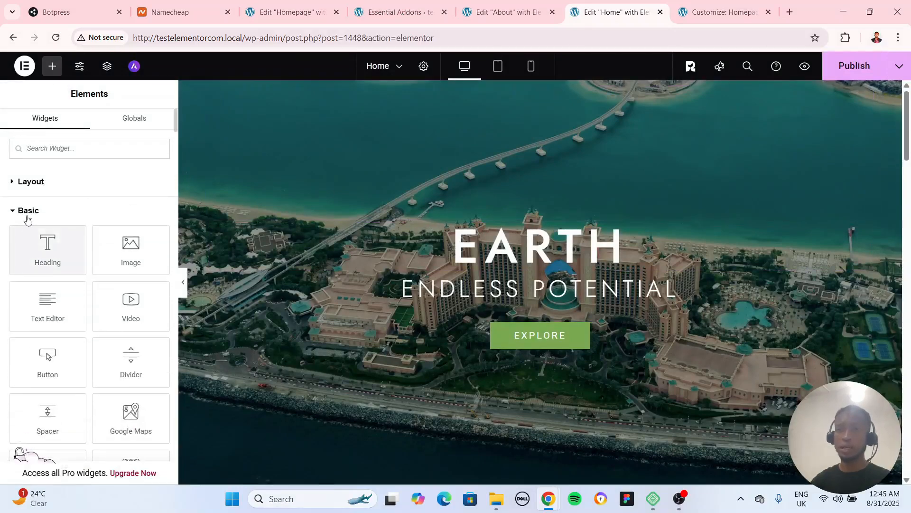
pyautogui.click(28, 211)
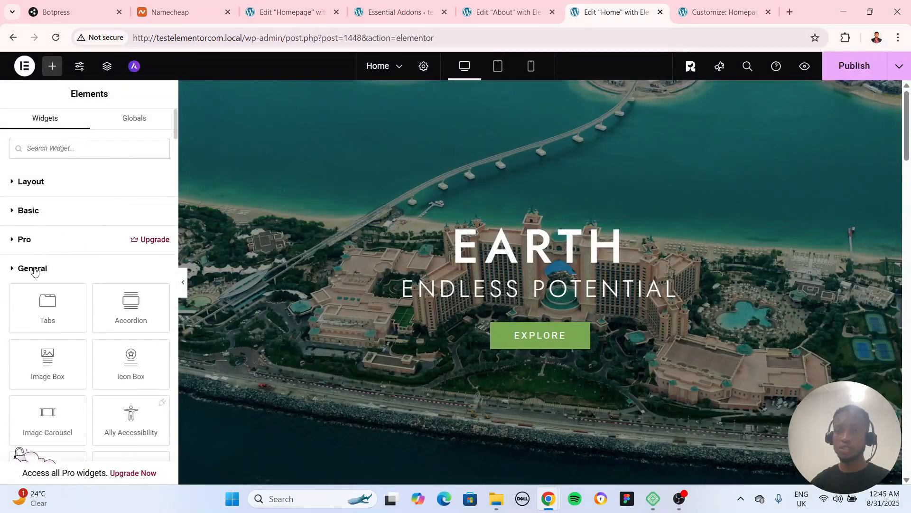
pyautogui.click(32, 267)
pyautogui.click(33, 298)
pyautogui.scroll(-2, 76, 223)
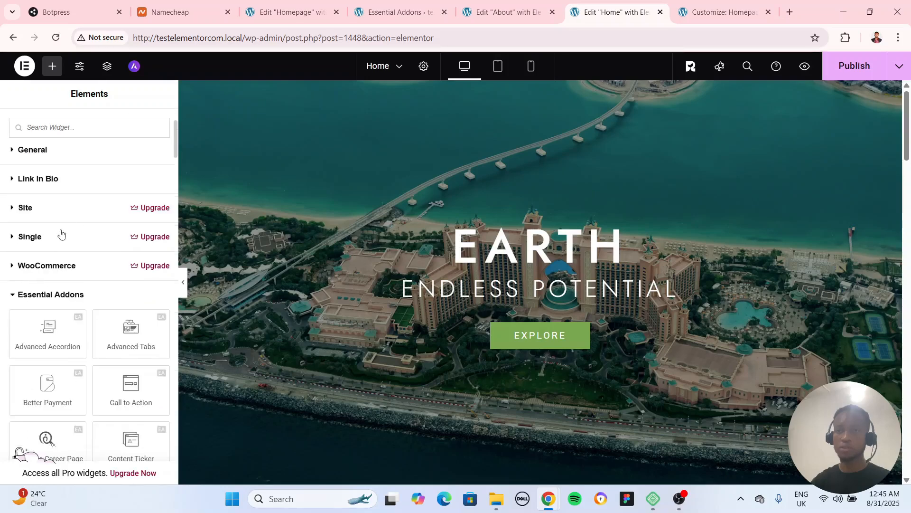
pyautogui.scroll(-3, 83, 248)
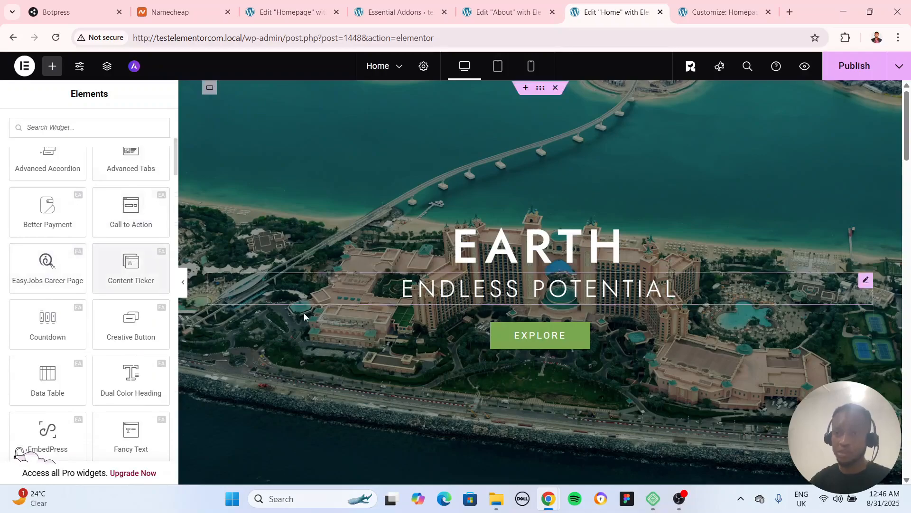
pyautogui.scroll(-5, 407, 325)
pyautogui.scroll(-15, 407, 325)
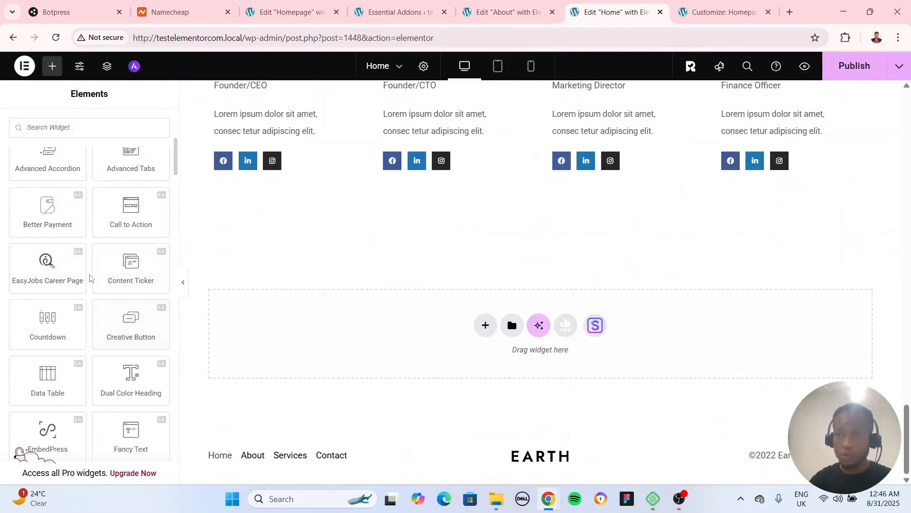
pyautogui.scroll(-4, 136, 328)
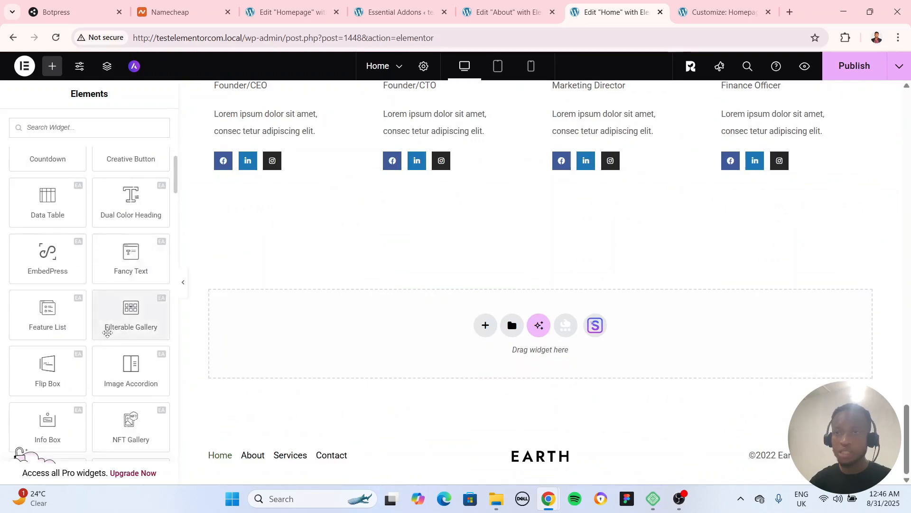
pyautogui.scroll(-3, 108, 335)
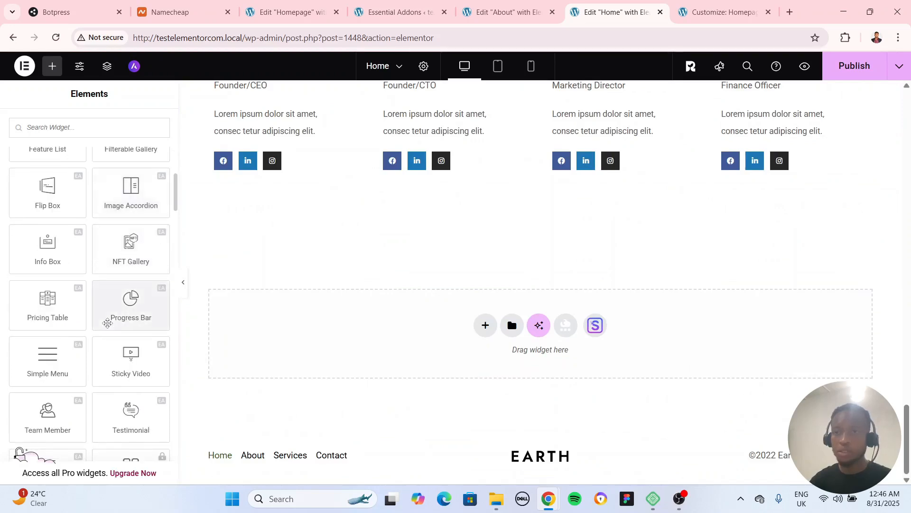
pyautogui.scroll(-1, 111, 338)
pyautogui.moveTo(110, 340); pyautogui.dragTo(376, 343)
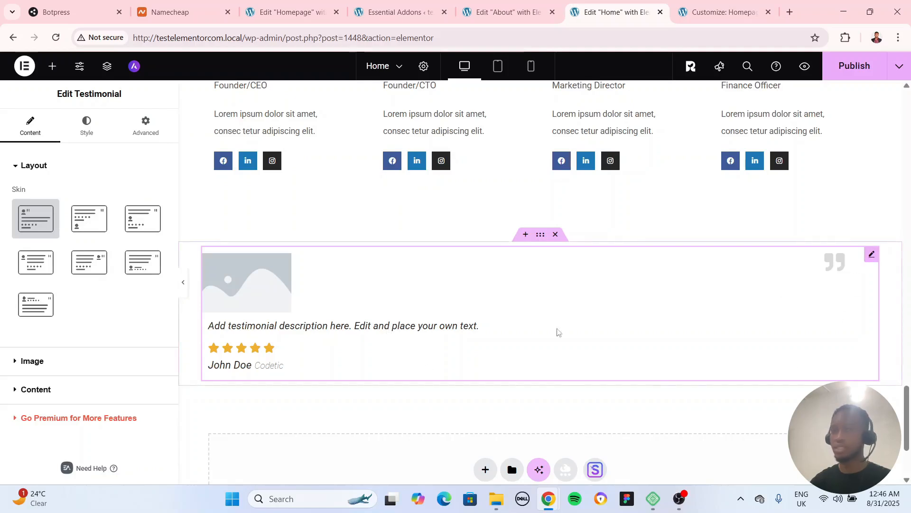
# Try several alternative skins on the testimonial and return it to the first skin
pyautogui.click(91, 233)
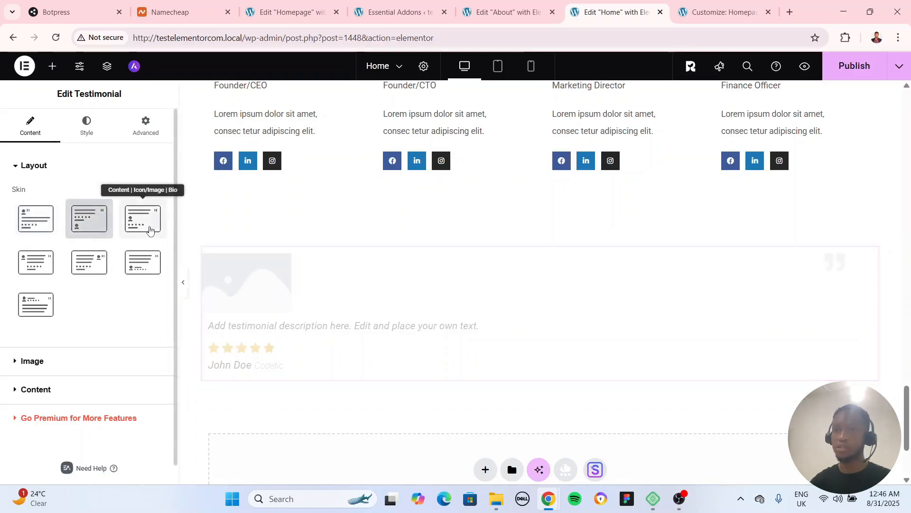
pyautogui.click(150, 231)
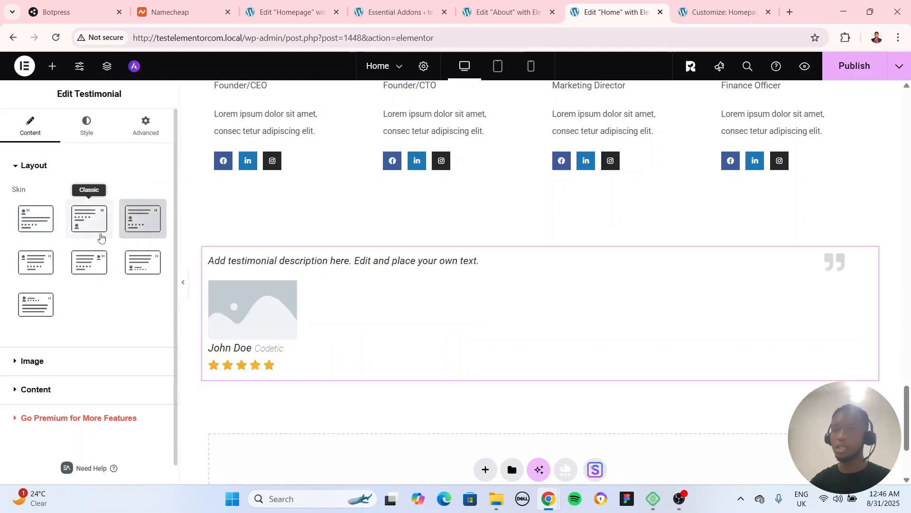
pyautogui.click(40, 280)
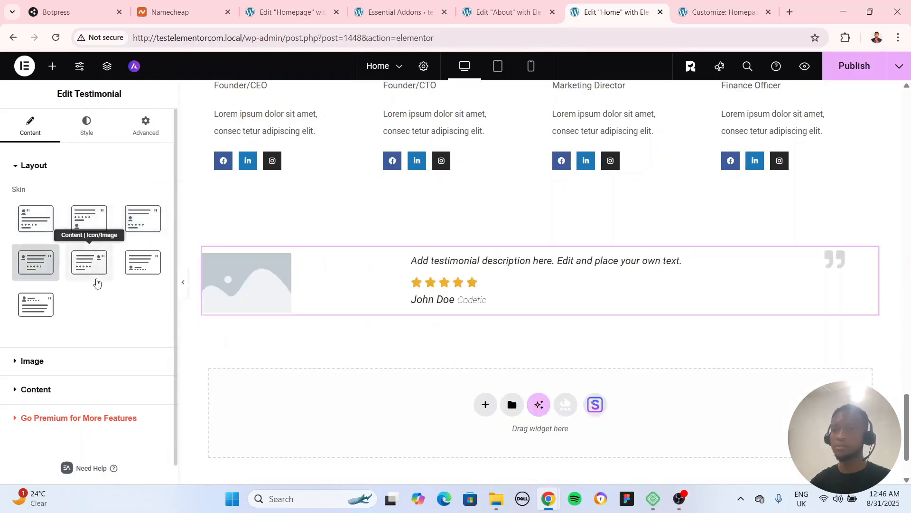
pyautogui.click(94, 276)
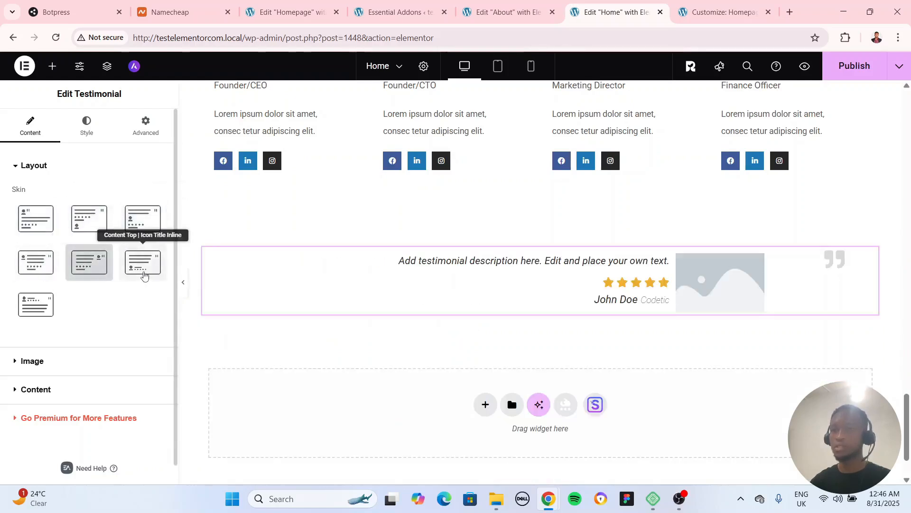
pyautogui.click(39, 309)
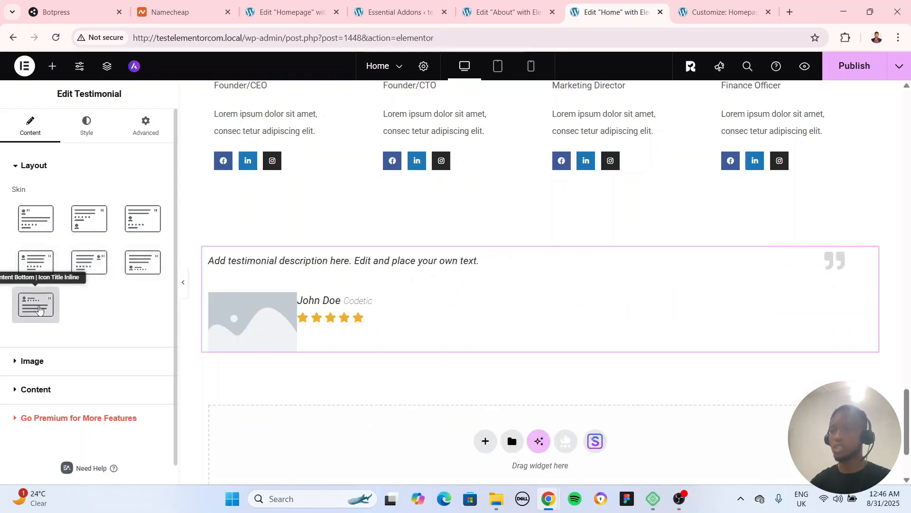
pyautogui.click(38, 234)
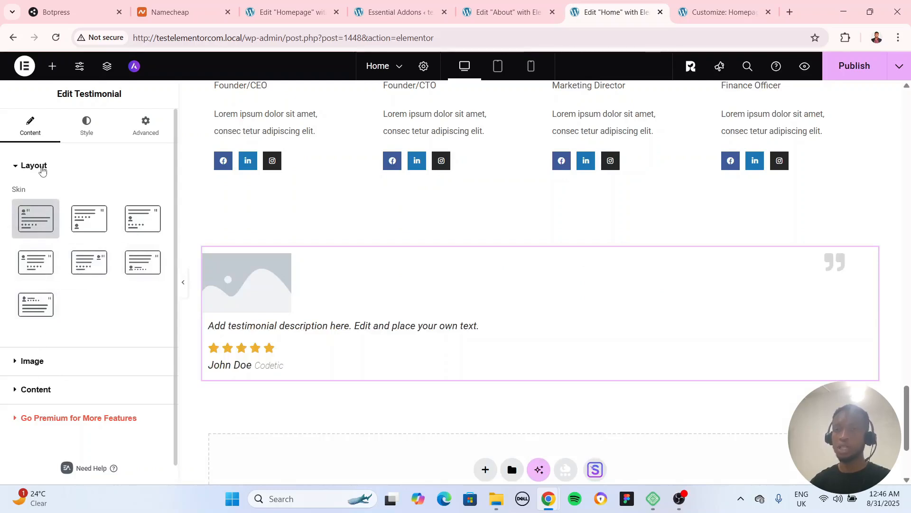
# Set the testimonial's image resolution to Large - 1024 x 1024
pyautogui.click(45, 363)
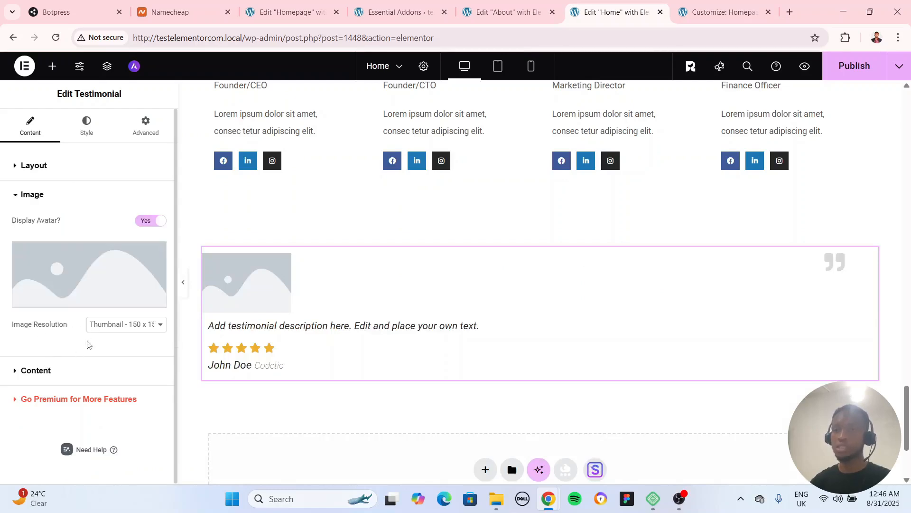
pyautogui.click(114, 326)
pyautogui.click(117, 381)
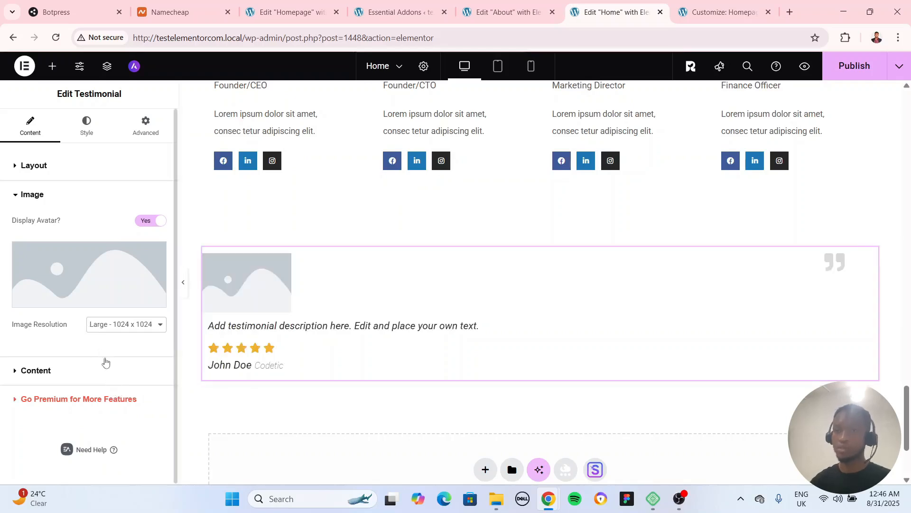
# Duplicate the testimonial and set its container's direction to a left-to-right row
pyautogui.click(540, 235)
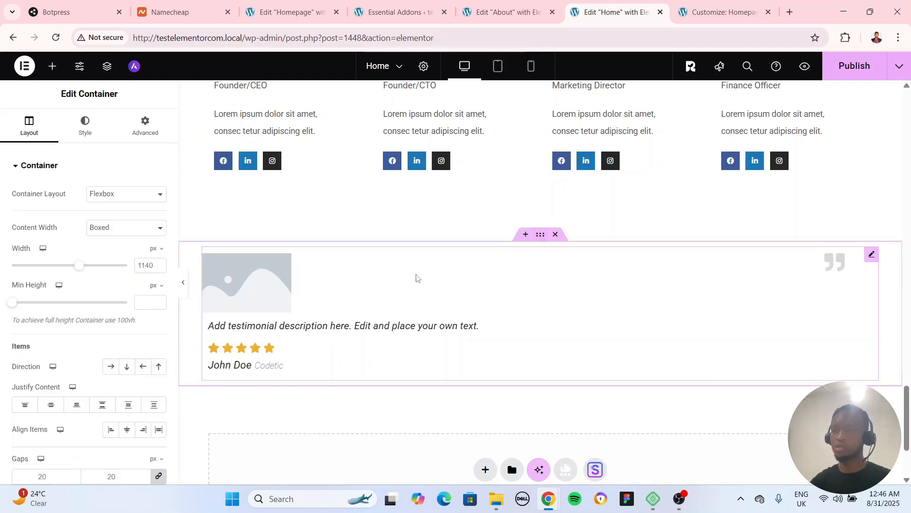
pyautogui.rightClick(872, 260)
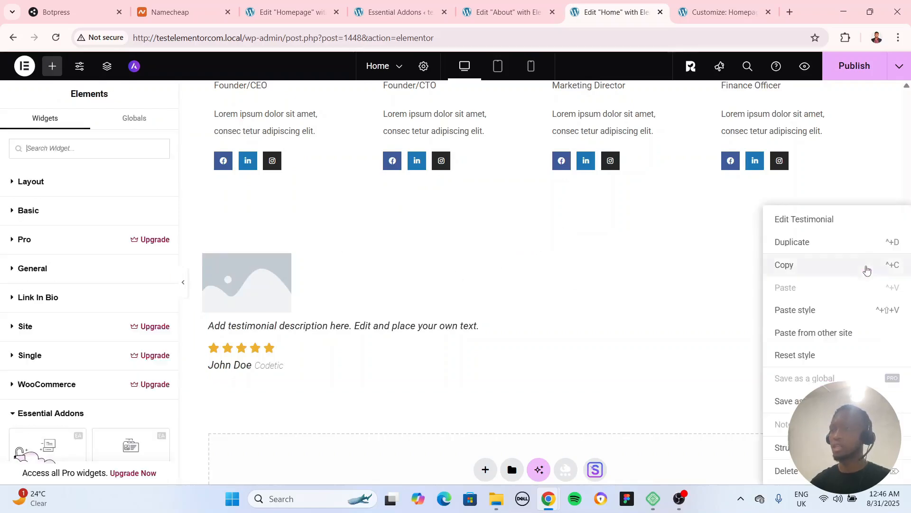
pyautogui.click(810, 246)
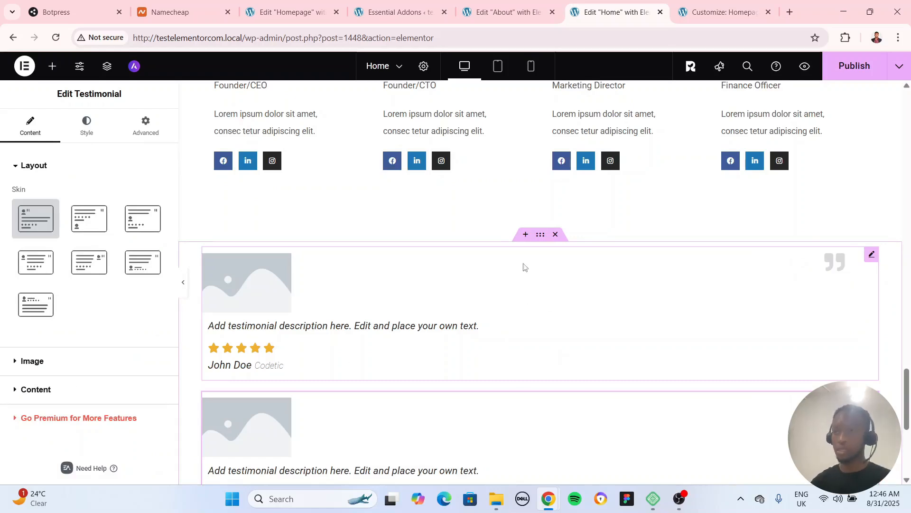
pyautogui.click(540, 234)
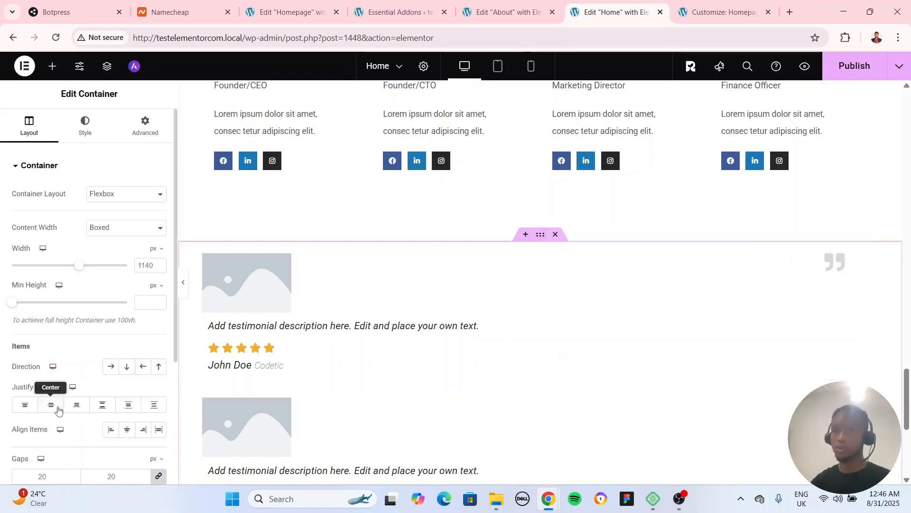
pyautogui.click(116, 370)
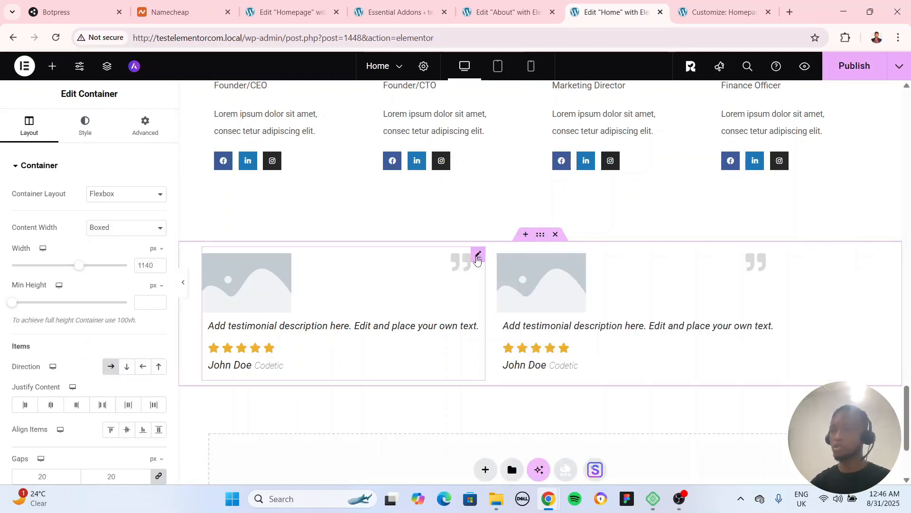
# Duplicate the first testimonial to make a row of three and preview the section without the editing panel
pyautogui.rightClick(477, 259)
pyautogui.click(506, 244)
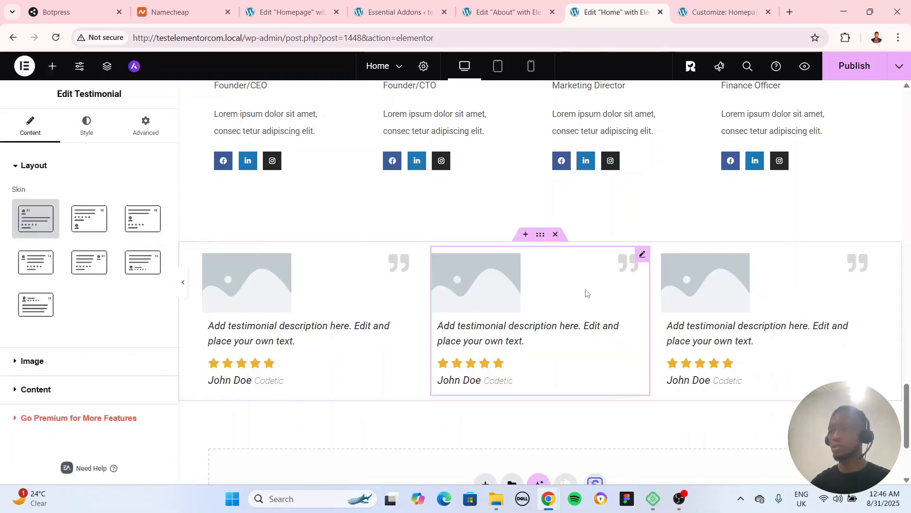
pyautogui.click(185, 283)
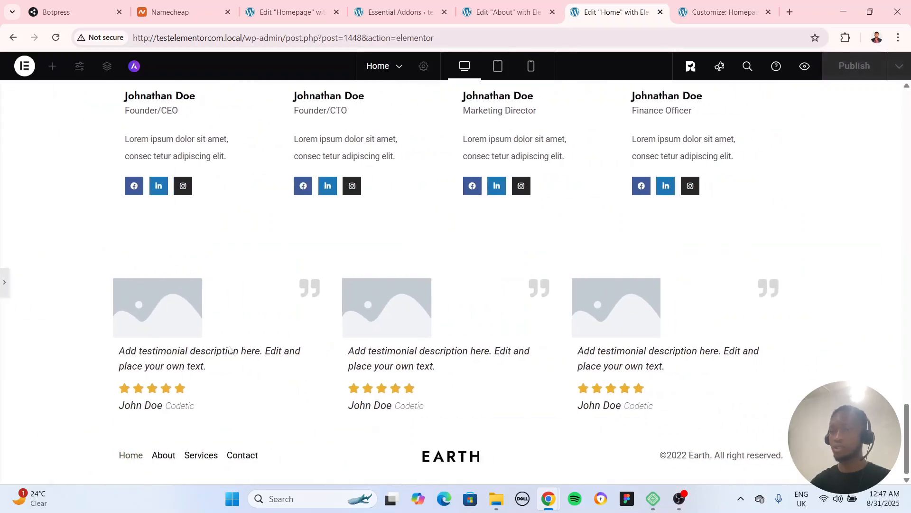
pyautogui.click(4, 282)
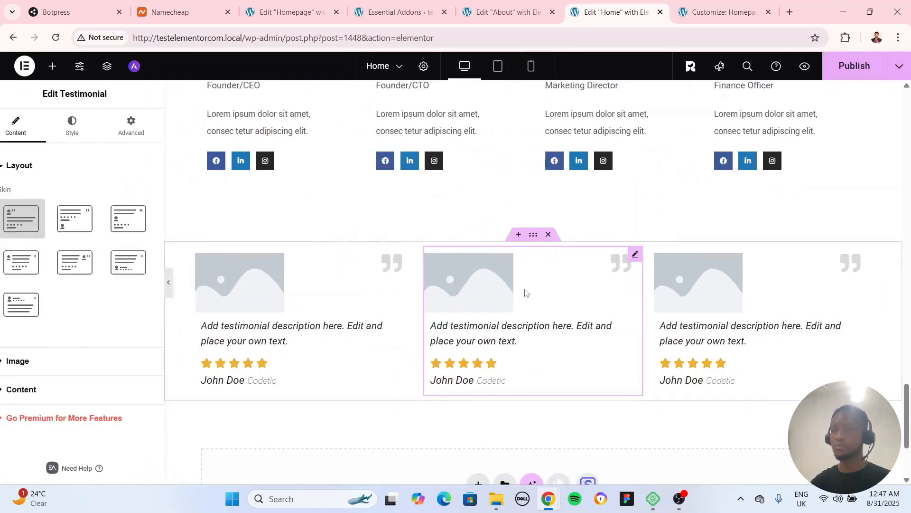
# Unlink the testimonial container's padding and set it to 80 px top, 0 right and 80 px bottom
pyautogui.click(541, 234)
pyautogui.click(145, 124)
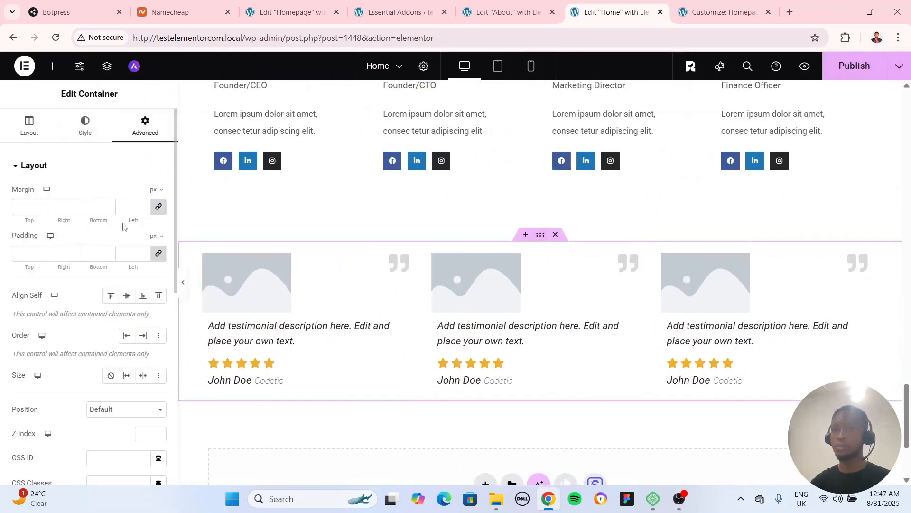
pyautogui.click(159, 254)
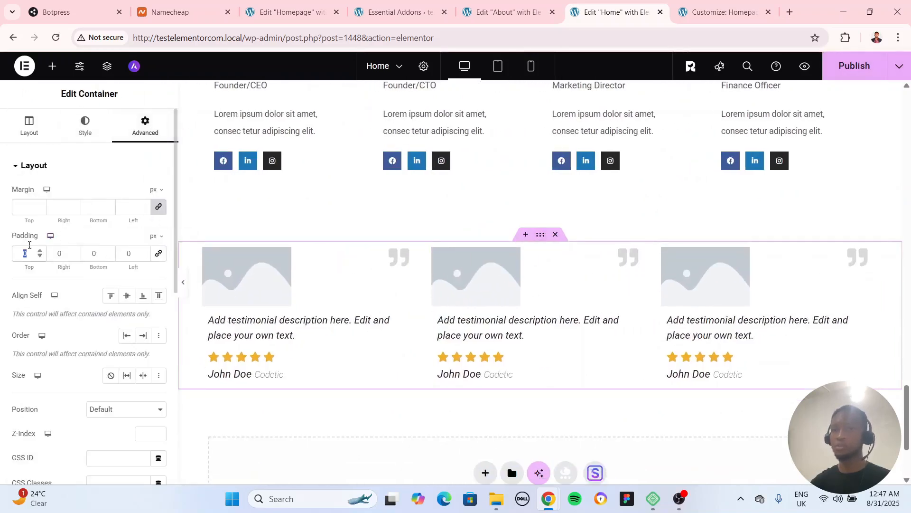
pyautogui.write('80')
pyautogui.press('Tab')
pyautogui.write('880')
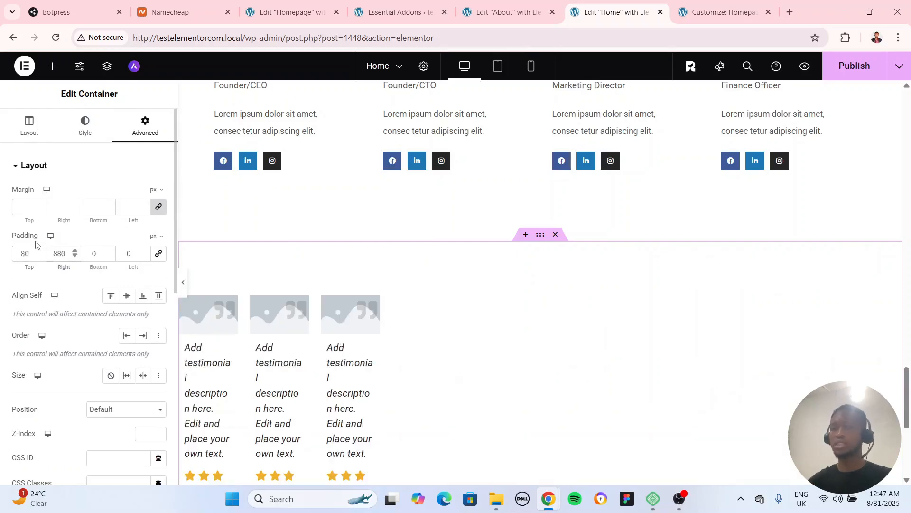
pyautogui.press('BackSpace')
pyautogui.press('BackSpace')
pyautogui.press('BackSpace')
pyautogui.write('0')
pyautogui.press('Tab')
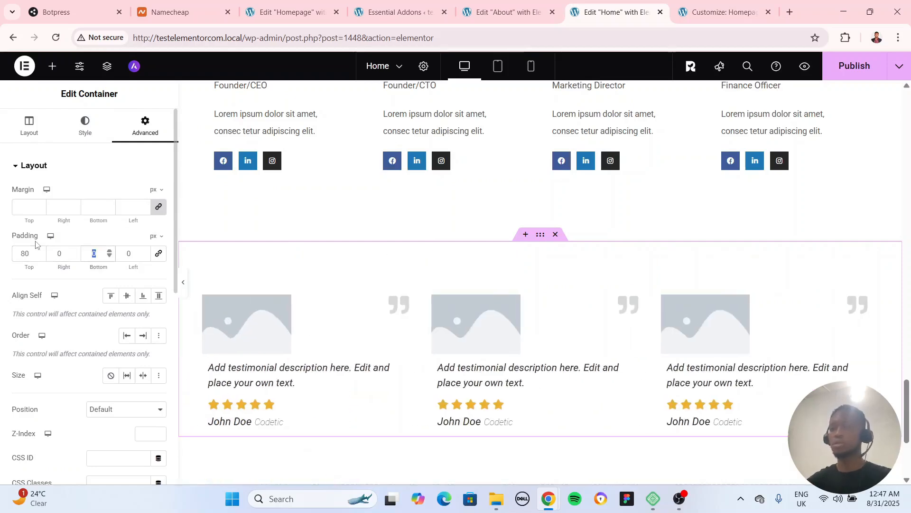
pyautogui.write('80')
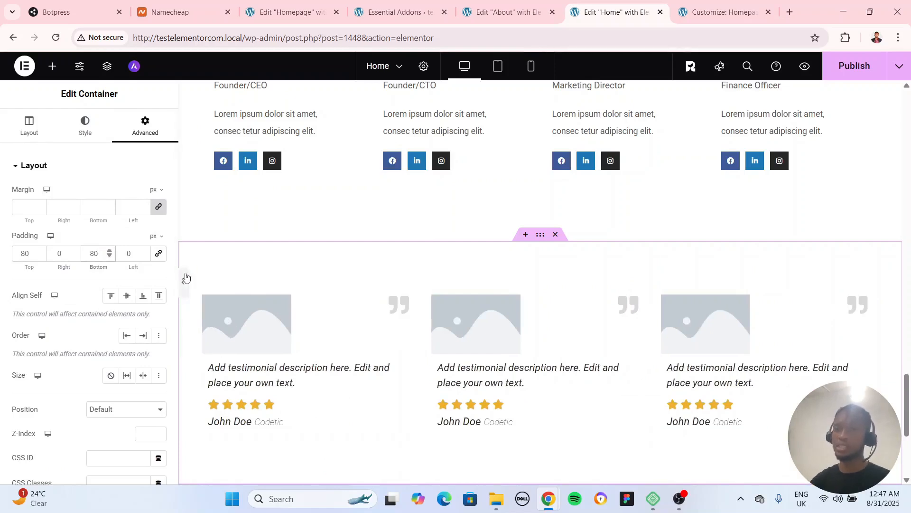
pyautogui.click(16, 132)
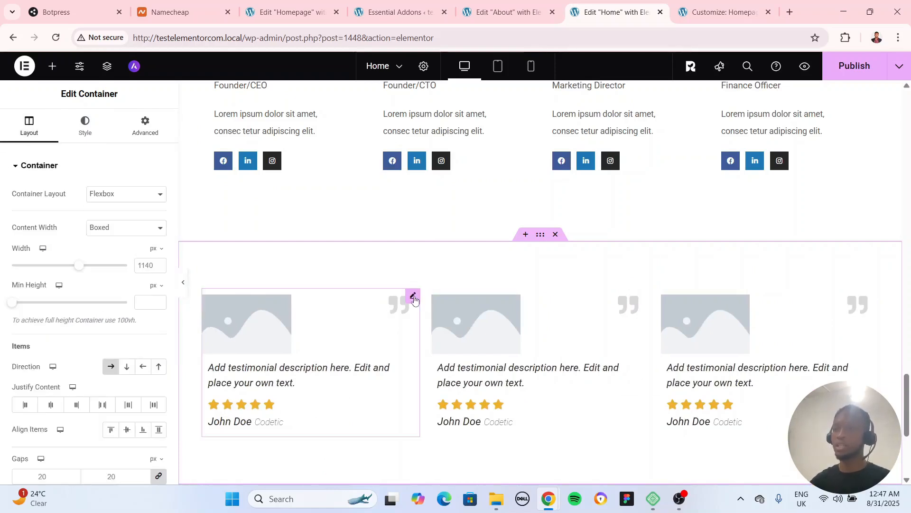
# Set the first testimonial's image to the skier photo tn9buh_vvuc.jpg from the media library
pyautogui.click(413, 296)
pyautogui.click(50, 363)
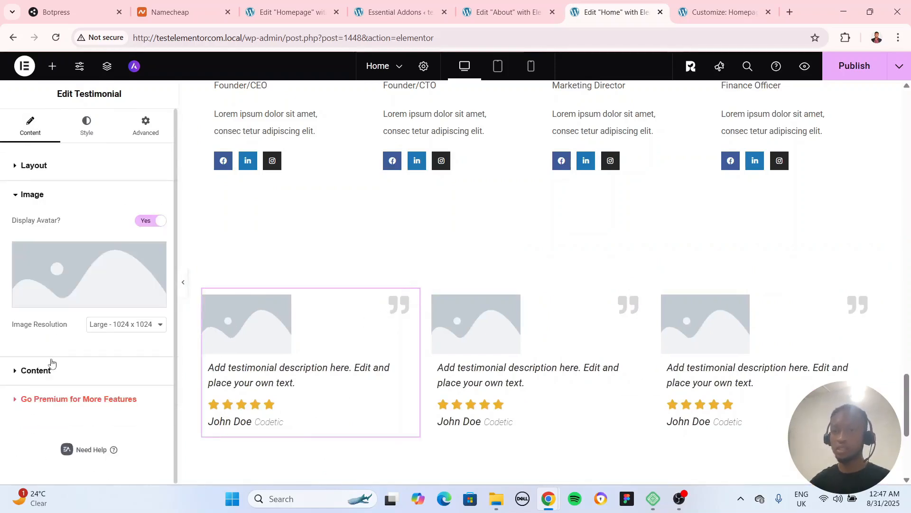
pyautogui.click(93, 269)
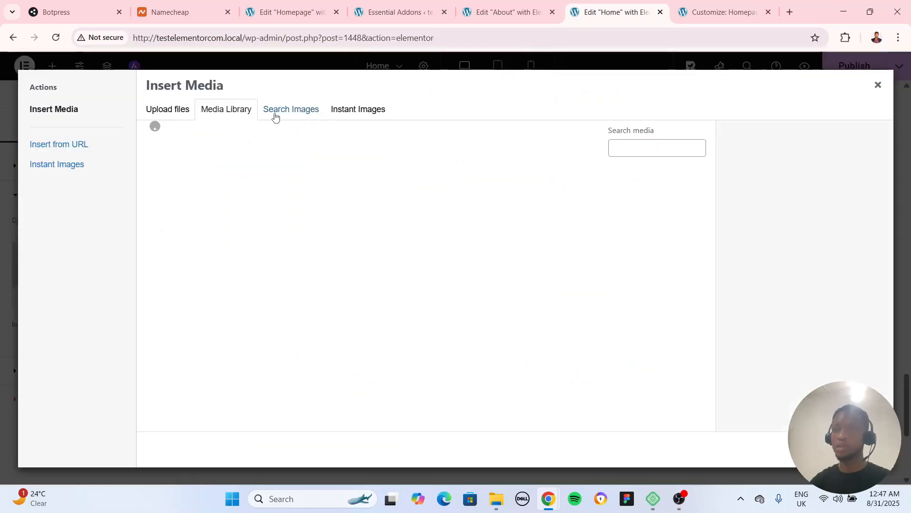
pyautogui.click(392, 245)
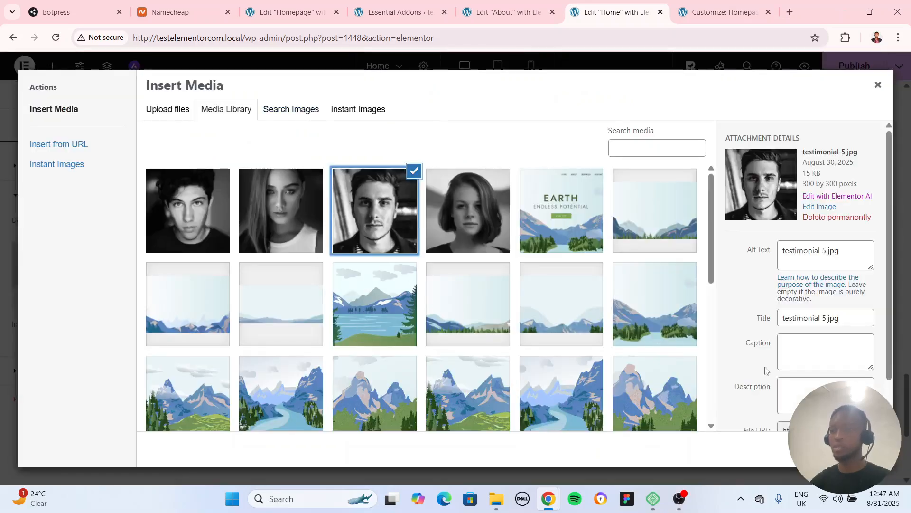
pyautogui.scroll(-2, 517, 324)
pyautogui.scroll(-5, 517, 323)
pyautogui.click(481, 256)
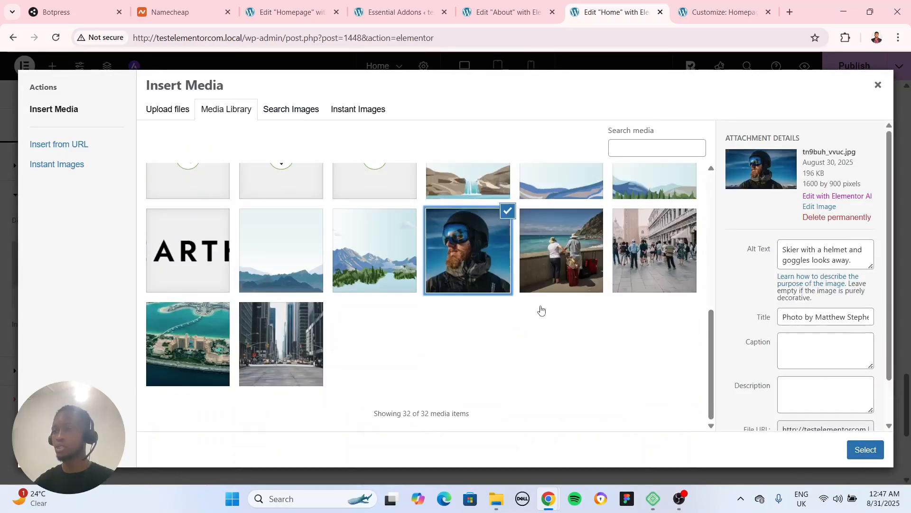
pyautogui.click(857, 449)
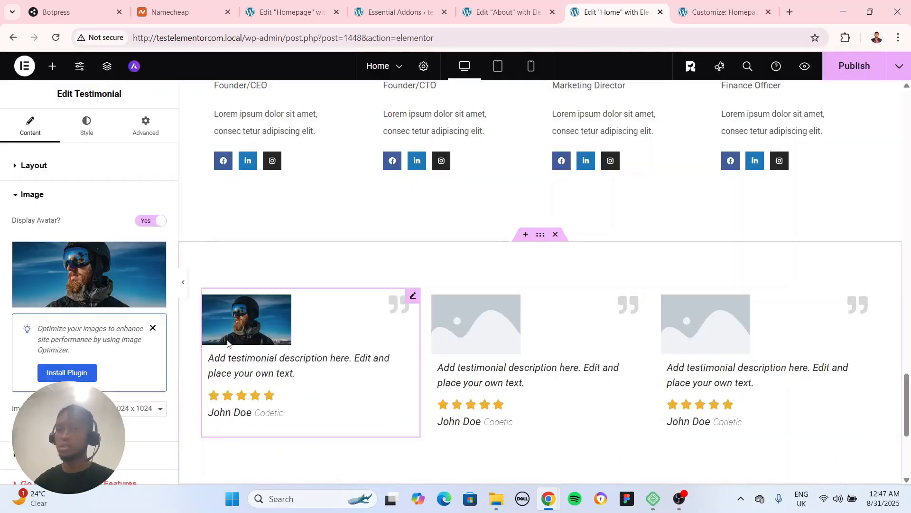
# Replace the first testimonial's user name with a customer's full name and set the company name to Google
pyautogui.scroll(-2, 66, 335)
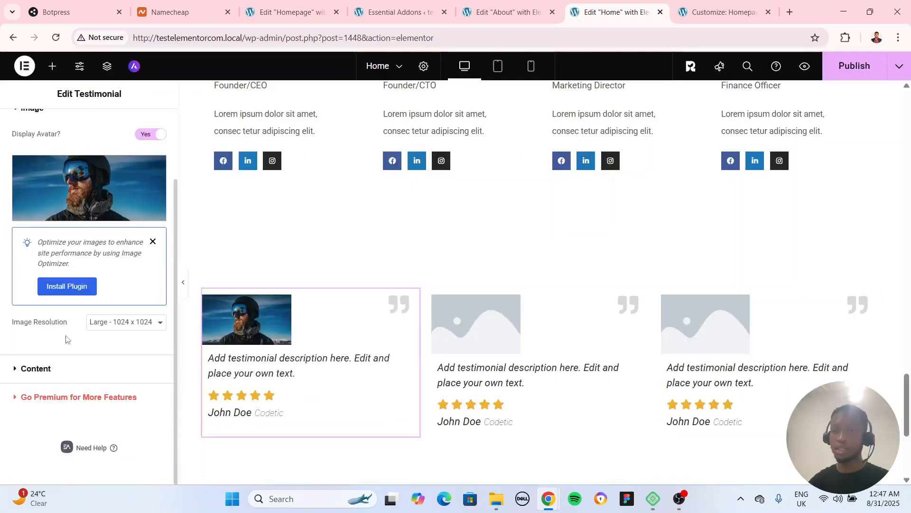
pyautogui.scroll(2, 57, 375)
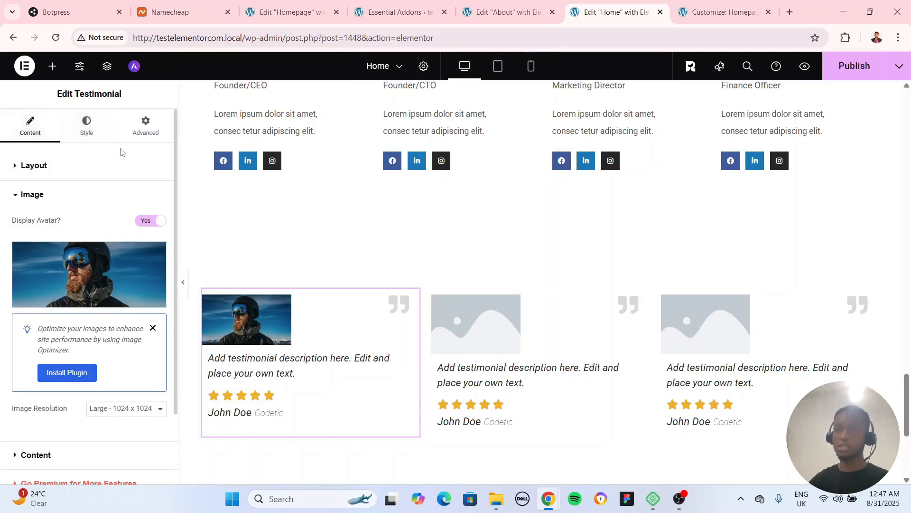
pyautogui.scroll(-2, 57, 285)
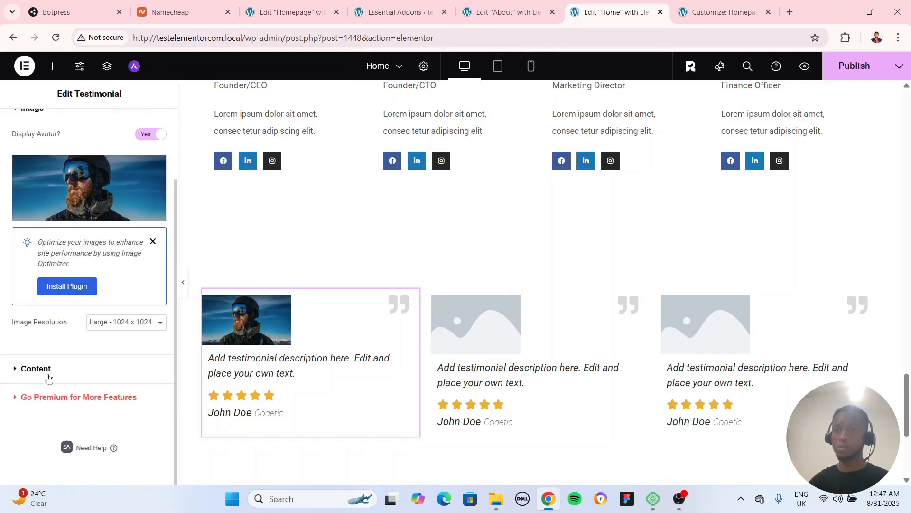
pyautogui.click(50, 370)
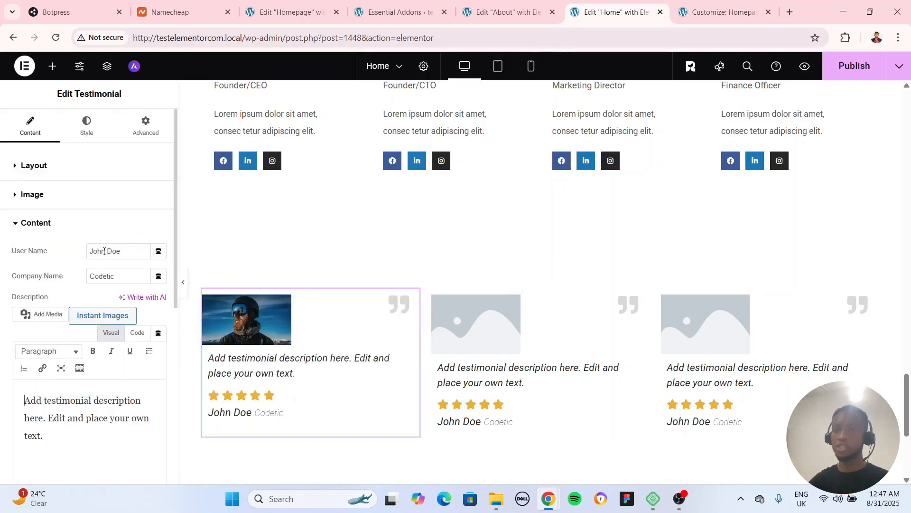
pyautogui.tripleClick(105, 250)
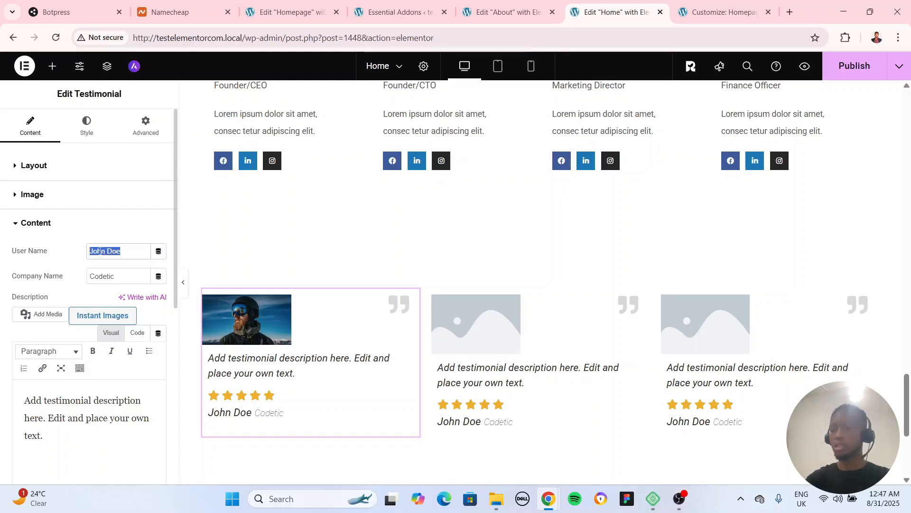
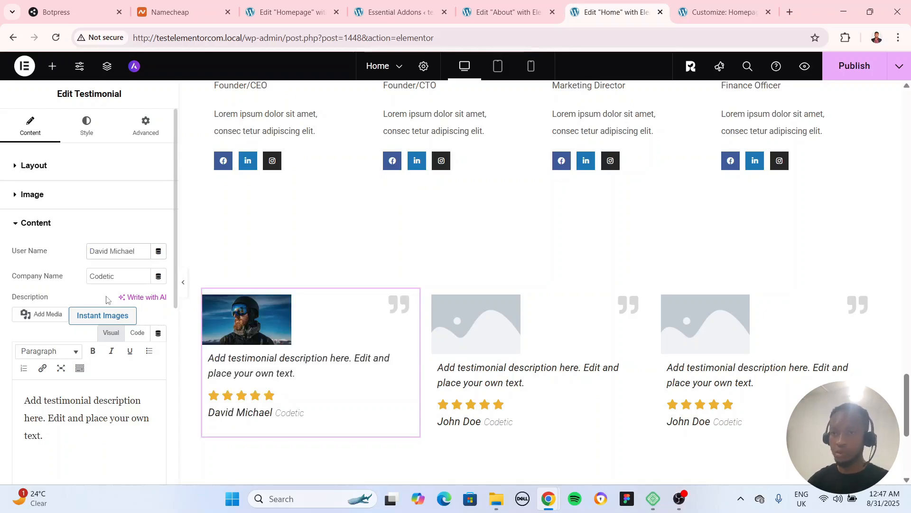
pyautogui.tripleClick(102, 277)
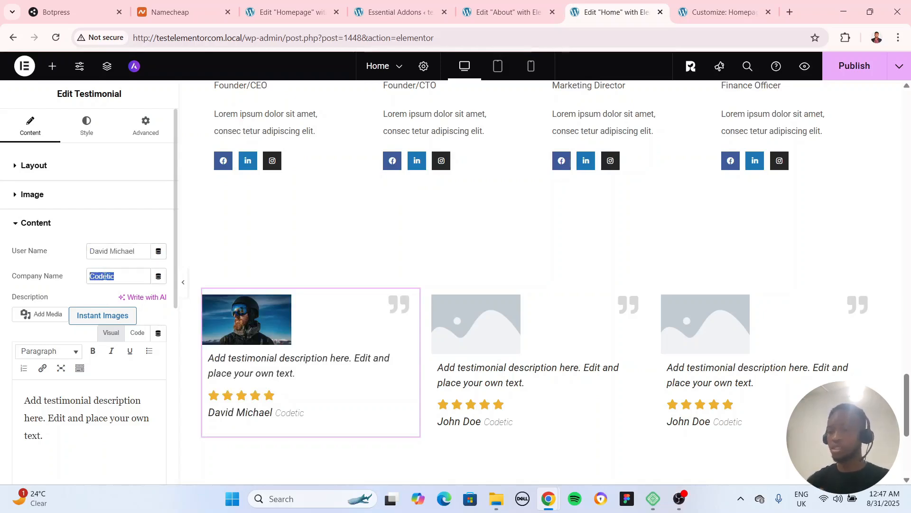
pyautogui.write('Google')
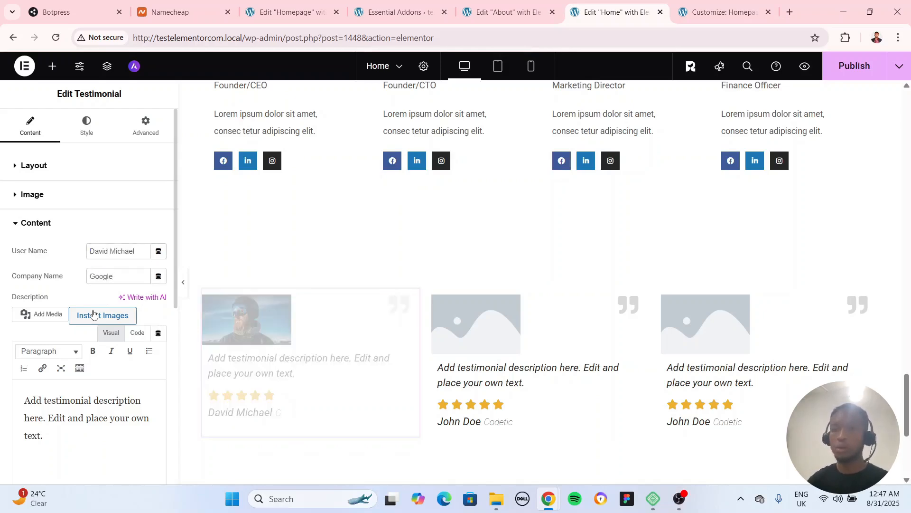
# Replace the first testimonial's description with a sentence introducing the customer by name, followed by "The trip is well worth it."
pyautogui.scroll(-1, 52, 346)
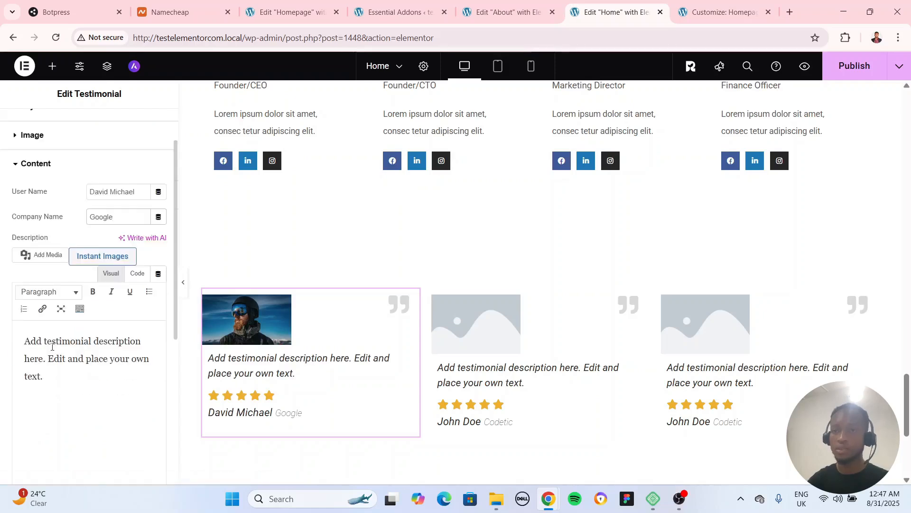
pyautogui.tripleClick(52, 346)
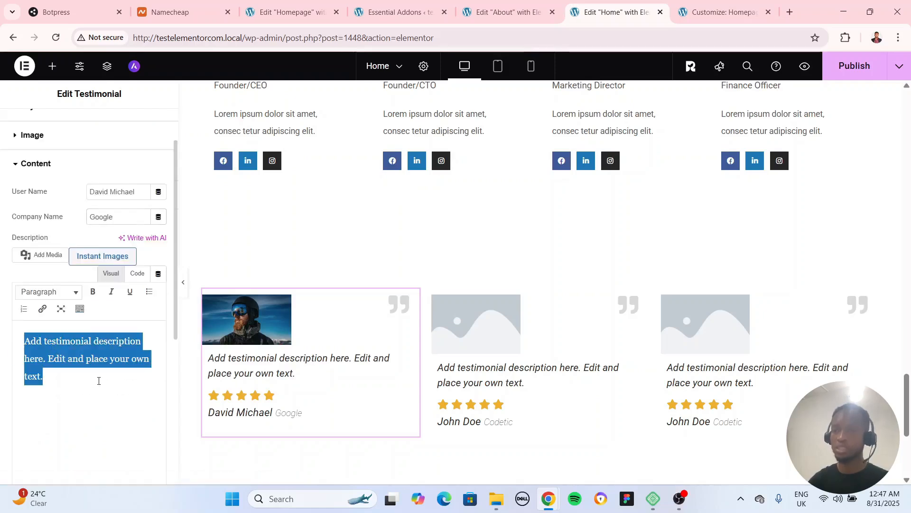
pyautogui.write('Thi')
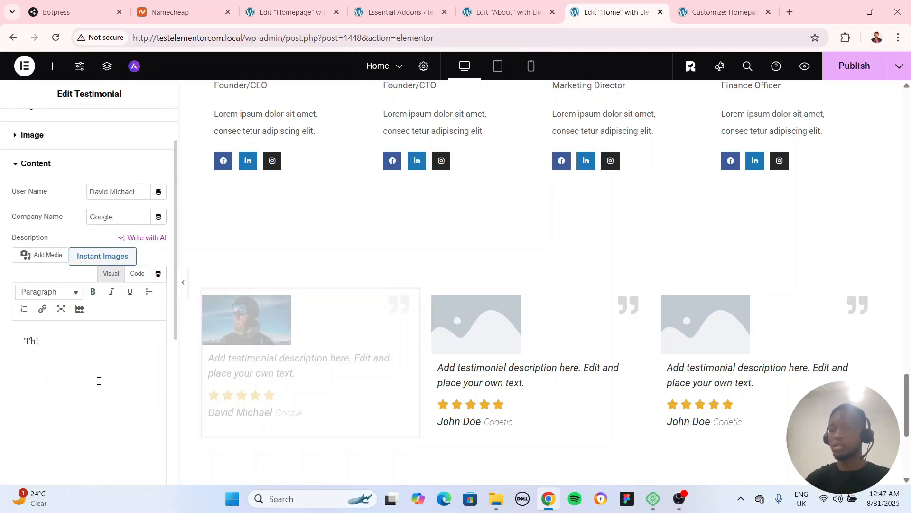
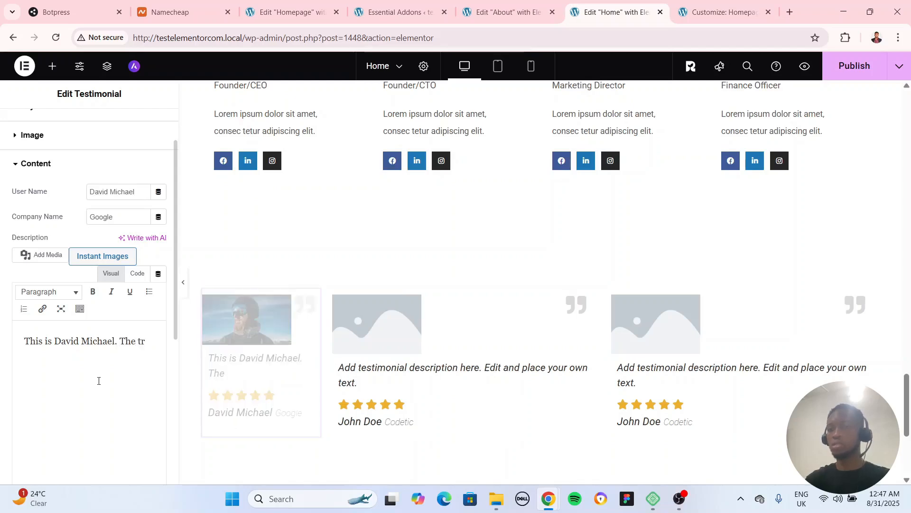
pyautogui.write('ip is well')
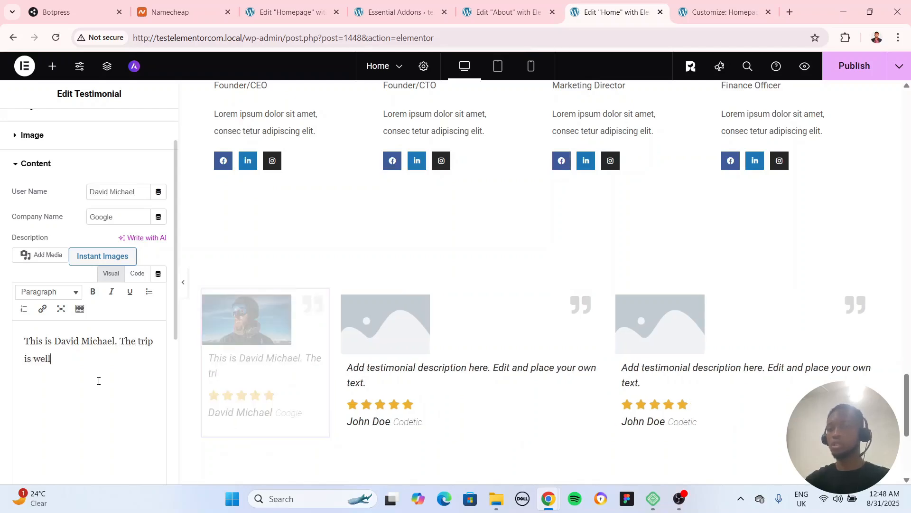
pyautogui.write(' worth ')
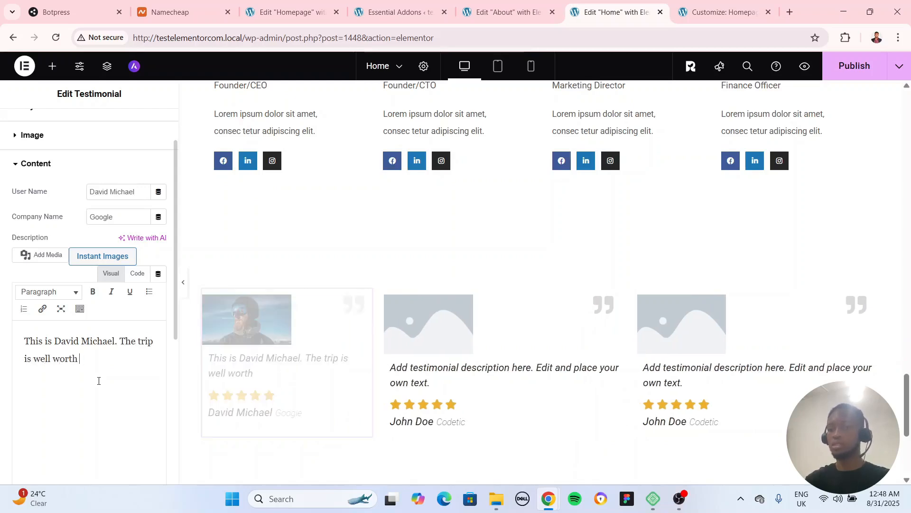
pyautogui.write('it.')
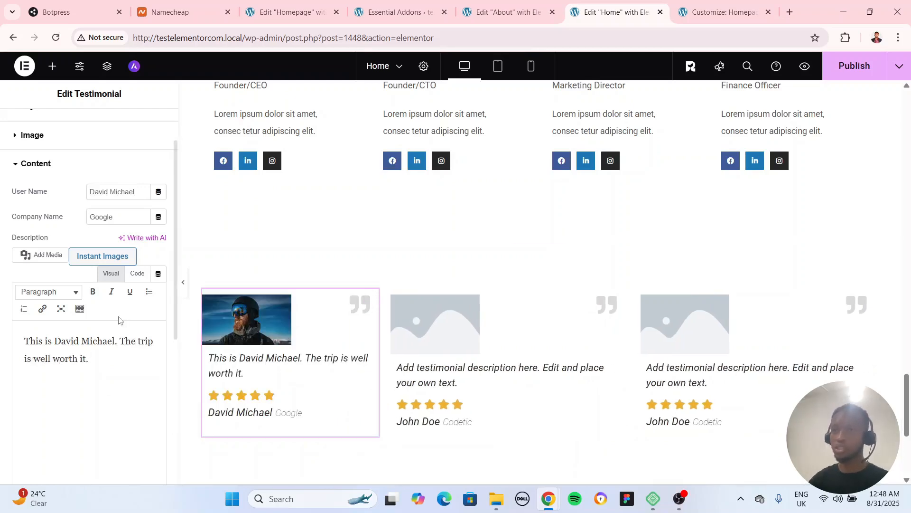
# Give the first testimonial a light grey #F2F2F2 background and enable the line break between user and company
pyautogui.scroll(2, 115, 317)
pyautogui.scroll(-3, 116, 317)
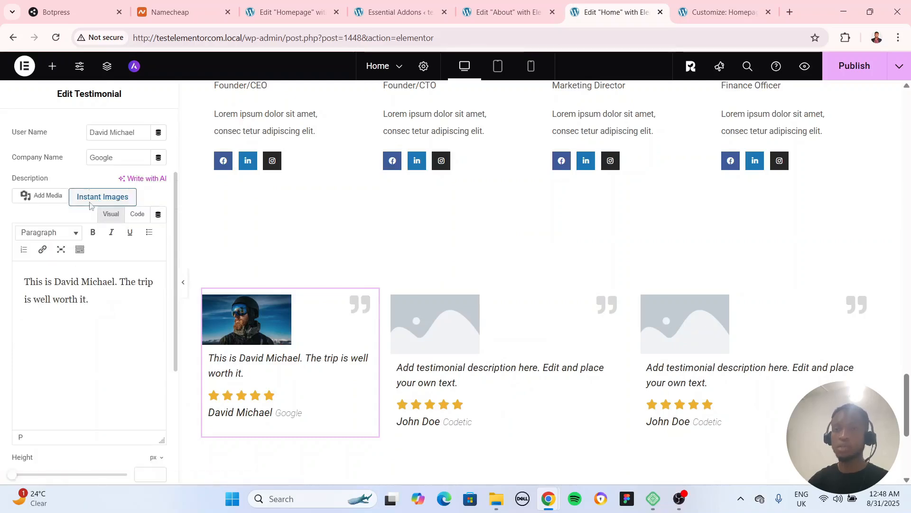
pyautogui.scroll(3, 90, 153)
pyautogui.click(82, 139)
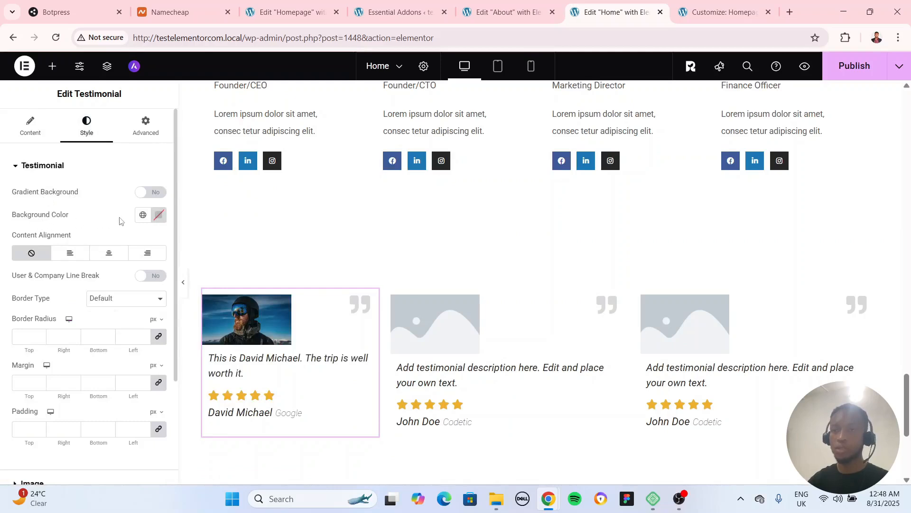
pyautogui.click(157, 216)
pyautogui.moveTo(90, 291); pyautogui.dragTo(83, 271)
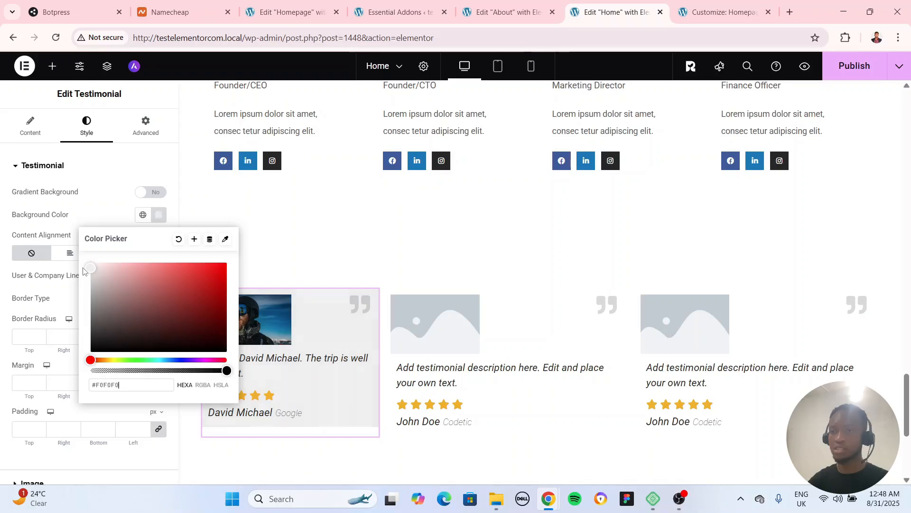
pyautogui.click(84, 407)
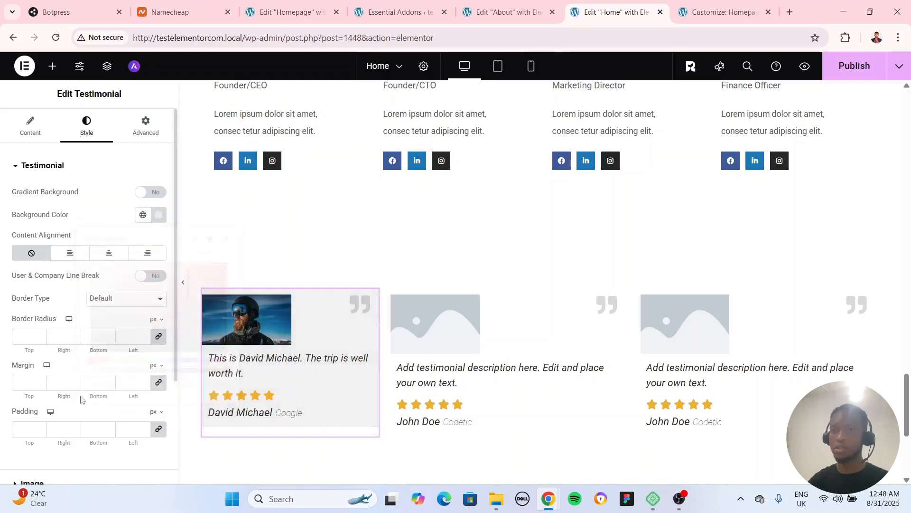
pyautogui.click(150, 279)
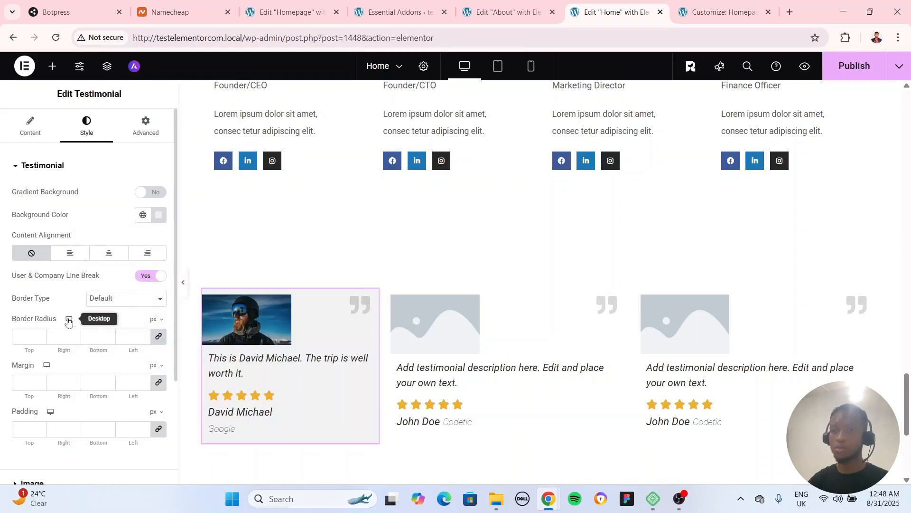
# Try an 8 px border radius on the first testimonial, preview it without the editing panel, and remove the radius
pyautogui.click(30, 335)
pyautogui.write('8')
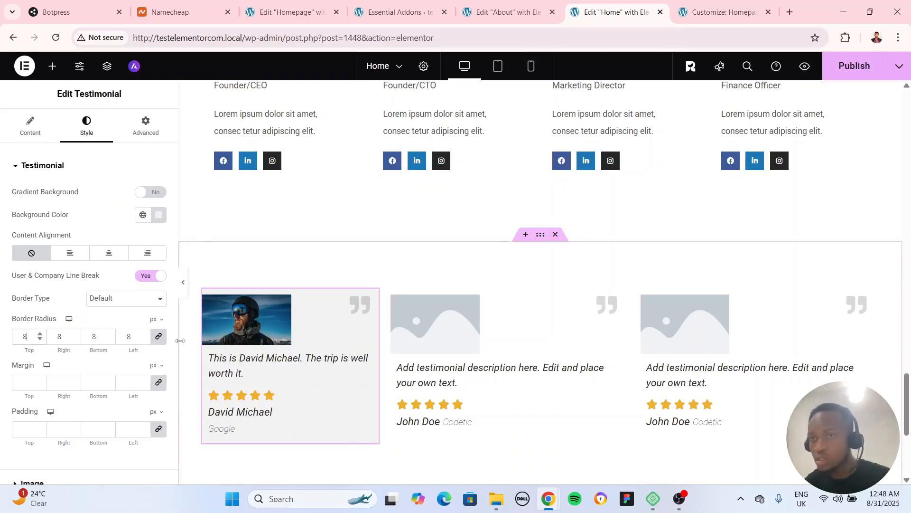
pyautogui.click(183, 283)
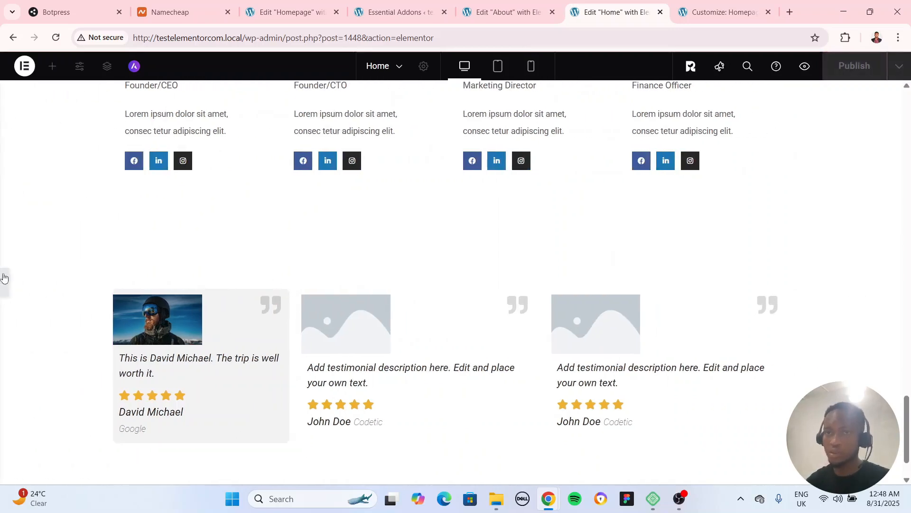
pyautogui.click(5, 278)
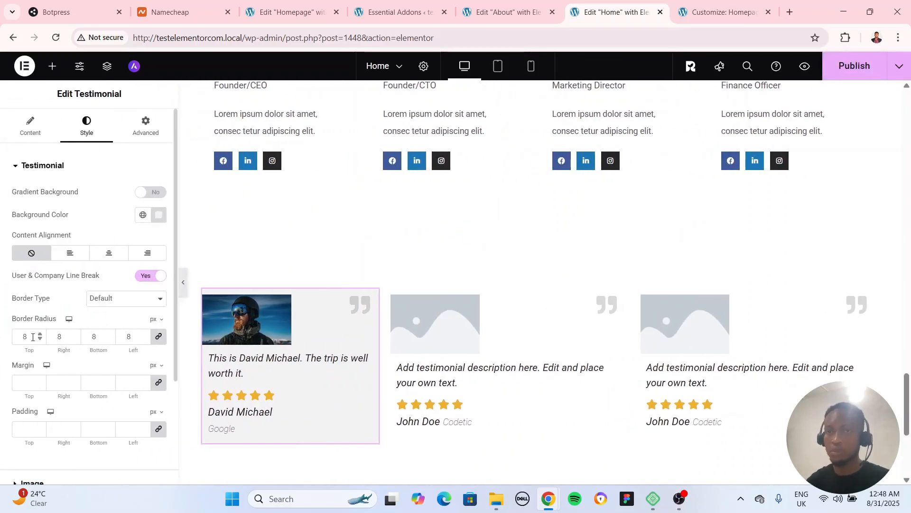
pyautogui.moveTo(32, 337); pyautogui.dragTo(16, 338)
pyautogui.write('0')
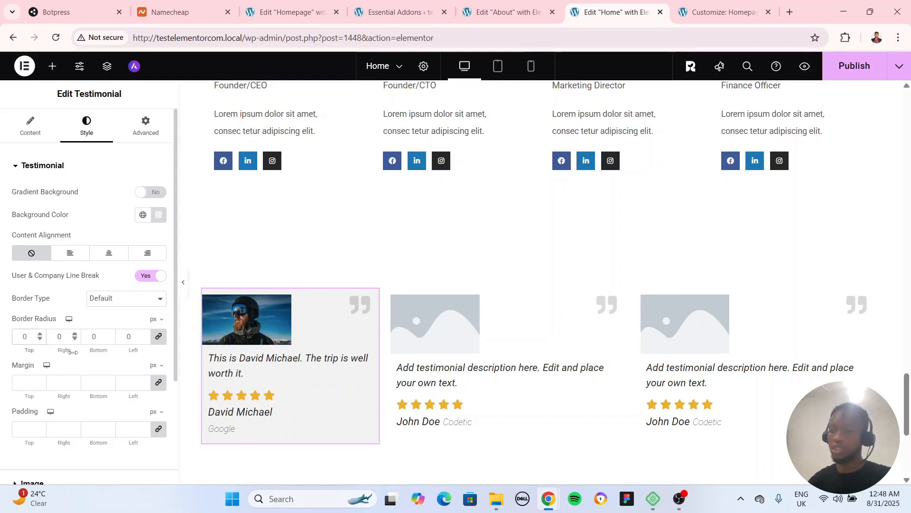
pyautogui.press('BackSpace')
# Set the first testimonial's image width to 196 px
pyautogui.scroll(-3, 66, 383)
pyautogui.click(45, 347)
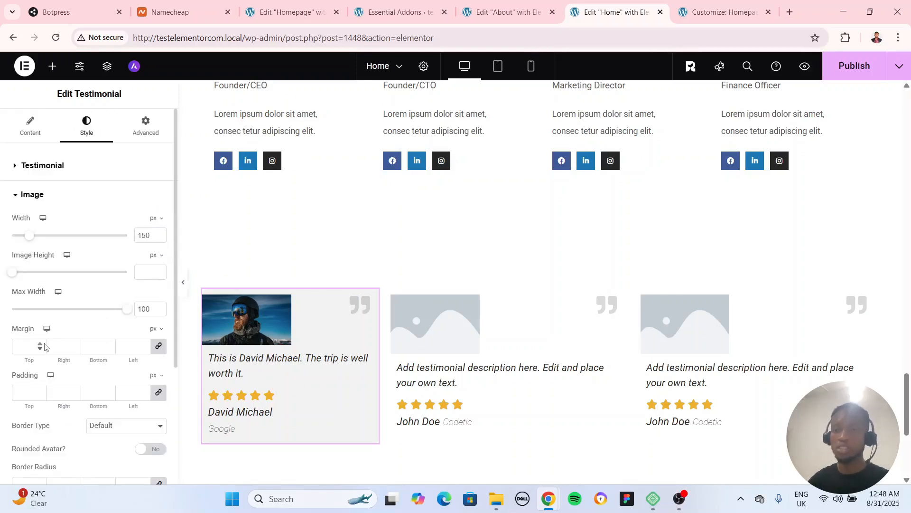
pyautogui.moveTo(28, 236)
pyautogui.mouseDown()
pyautogui.moveTo(47, 240)
pyautogui.moveTo(28, 233)
pyautogui.moveTo(36, 234)
pyautogui.mouseUp()
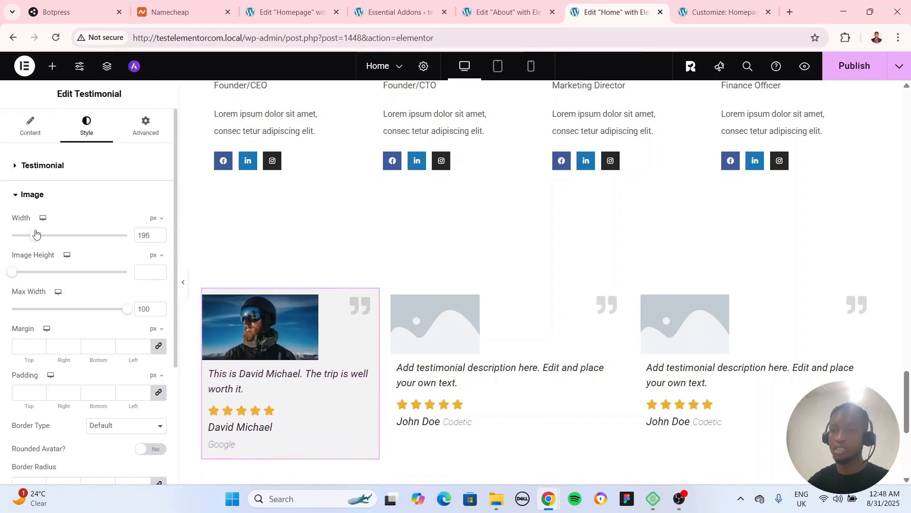
# Try a custom image height on the first testimonial's photo and clear the value
pyautogui.moveTo(14, 278); pyautogui.dragTo(31, 280)
pyautogui.doubleClick(136, 270)
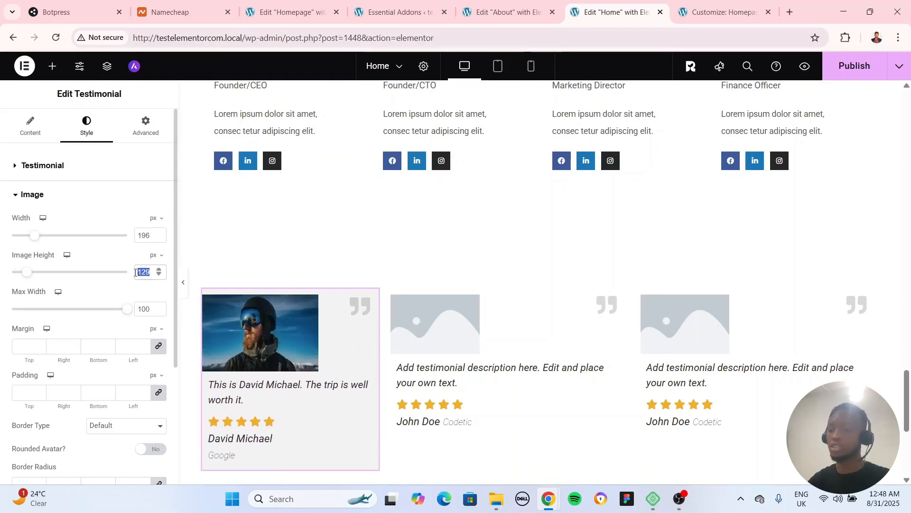
pyautogui.press('BackSpace')
# Set the first testimonial's image margin to 8 px on all sides
pyautogui.scroll(-3, 40, 309)
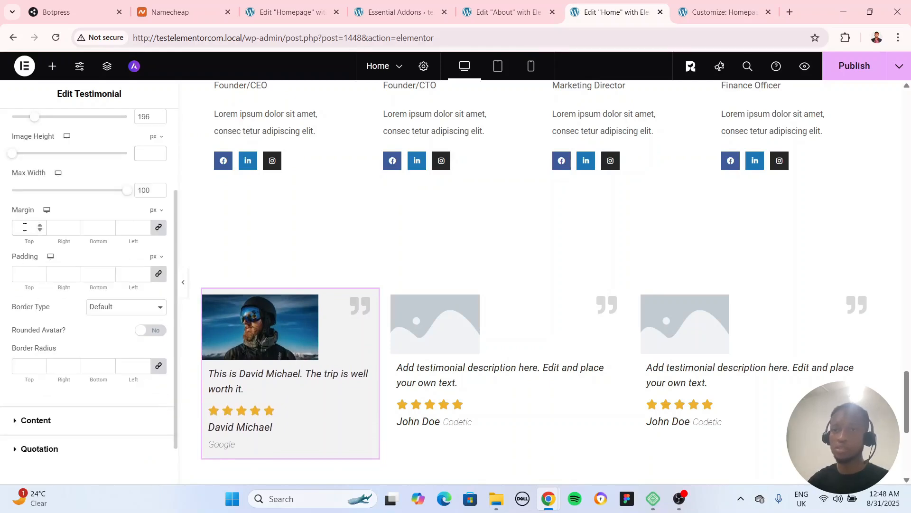
pyautogui.click(21, 236)
pyautogui.write('8')
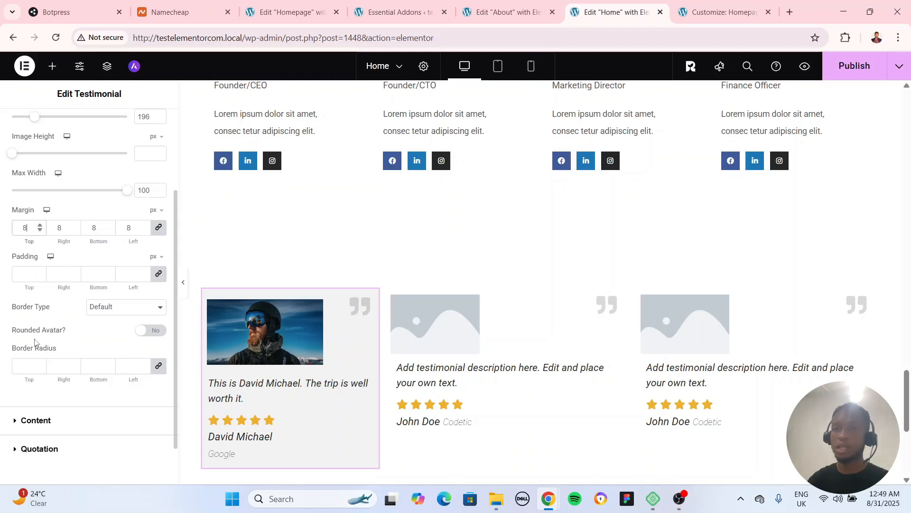
pyautogui.click(50, 424)
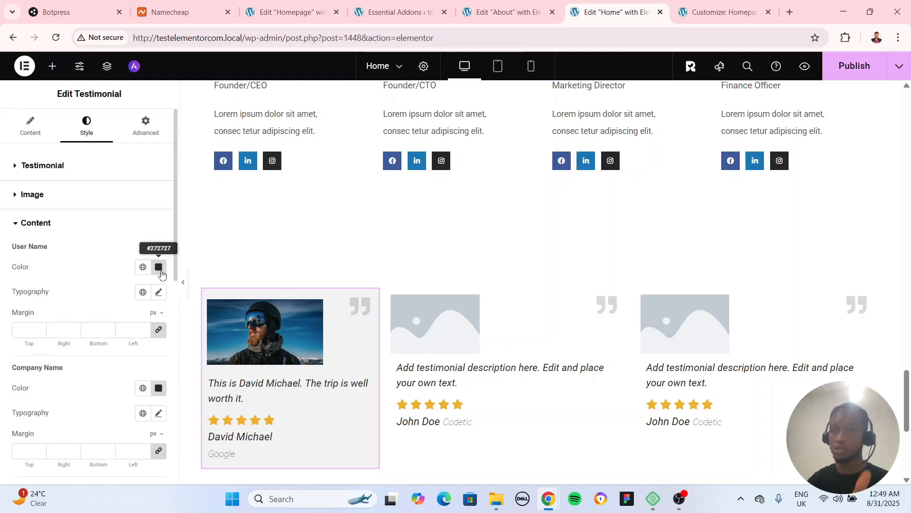
pyautogui.click(158, 292)
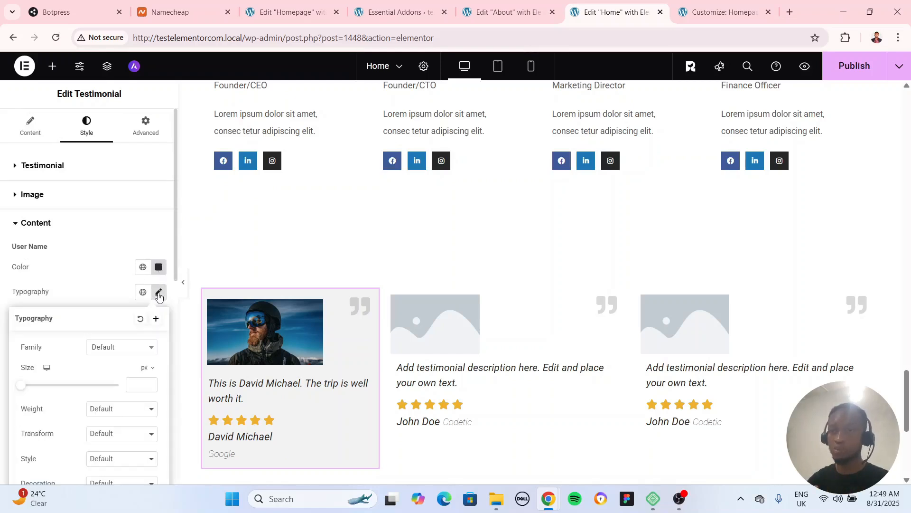
pyautogui.click(110, 291)
pyautogui.scroll(-8, 81, 332)
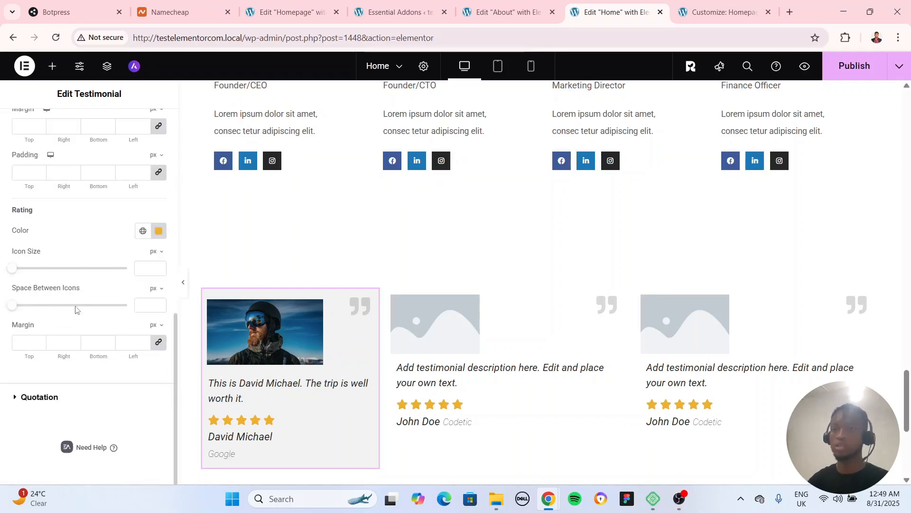
# Change the first testimonial's rating star color to dark brown
pyautogui.click(158, 230)
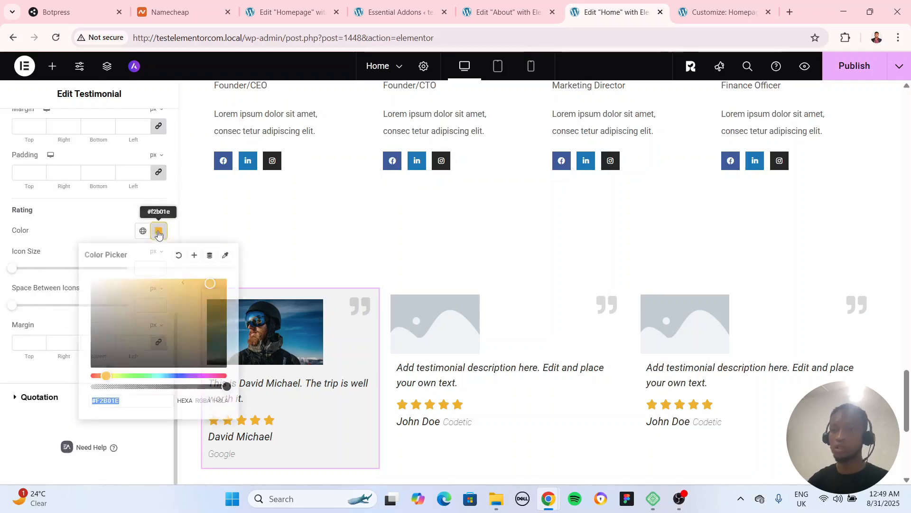
pyautogui.moveTo(111, 319); pyautogui.dragTo(166, 329)
pyautogui.click(66, 333)
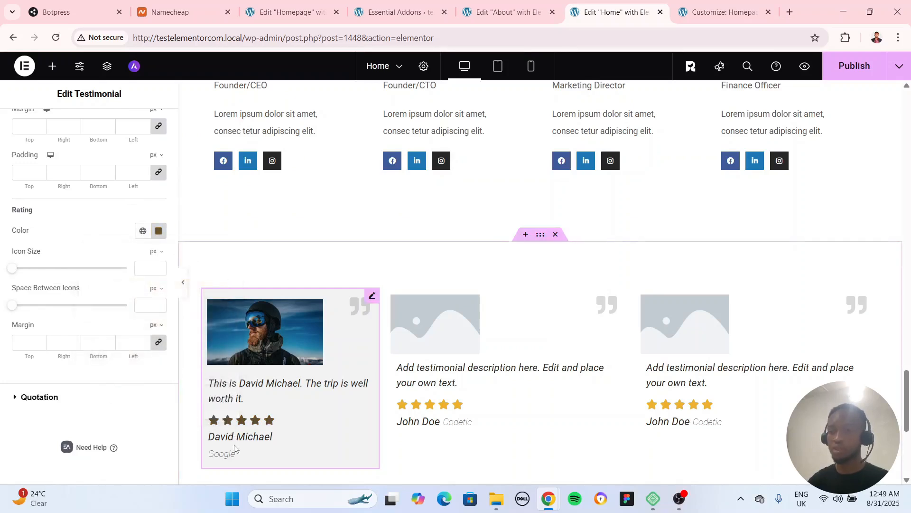
# Change the first testimonial's quotation mark color to a faint, translucent reddish tone
pyautogui.click(62, 397)
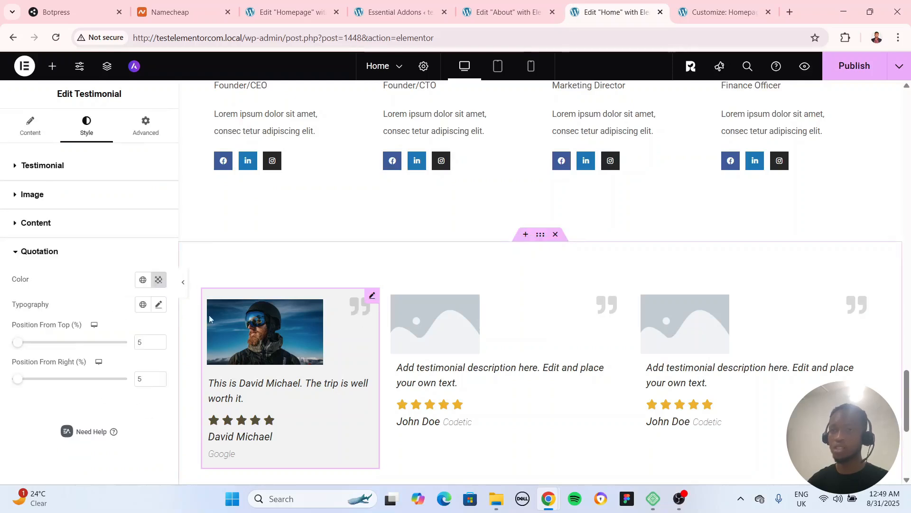
pyautogui.click(159, 279)
pyautogui.click(97, 350)
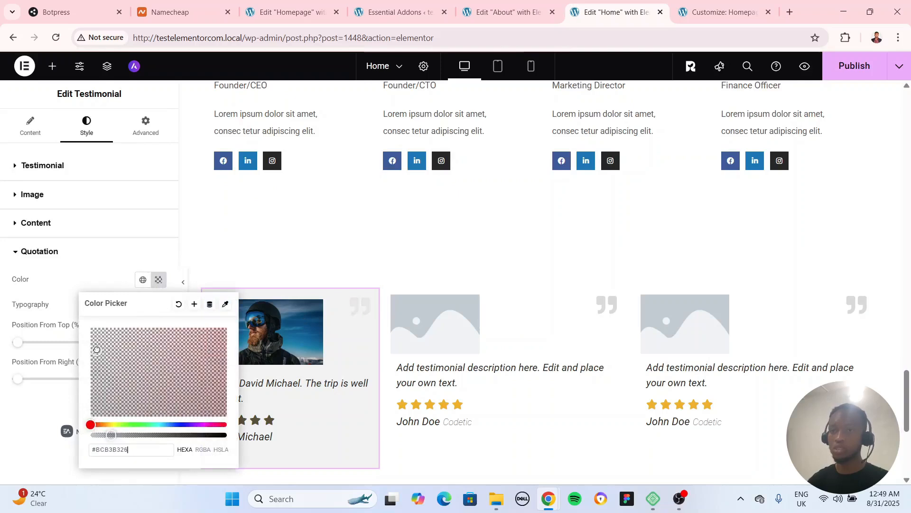
pyautogui.moveTo(97, 349); pyautogui.dragTo(77, 321)
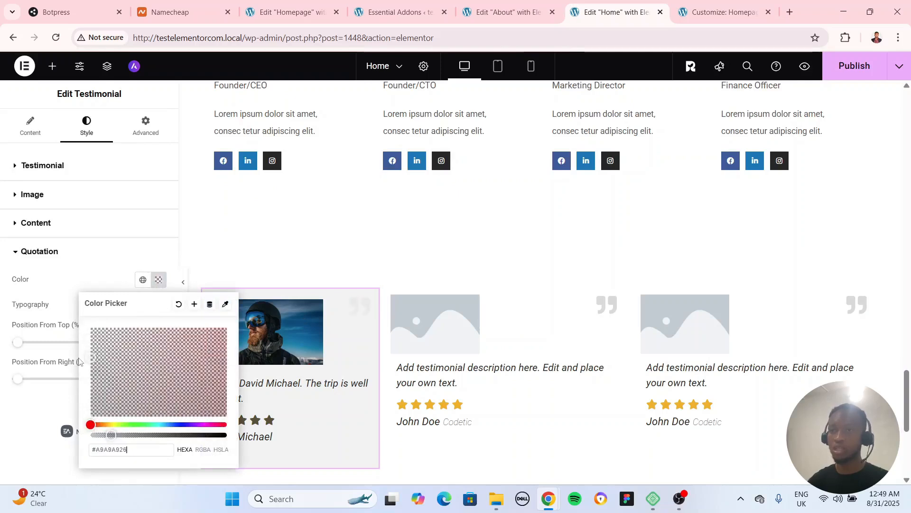
pyautogui.click(164, 369)
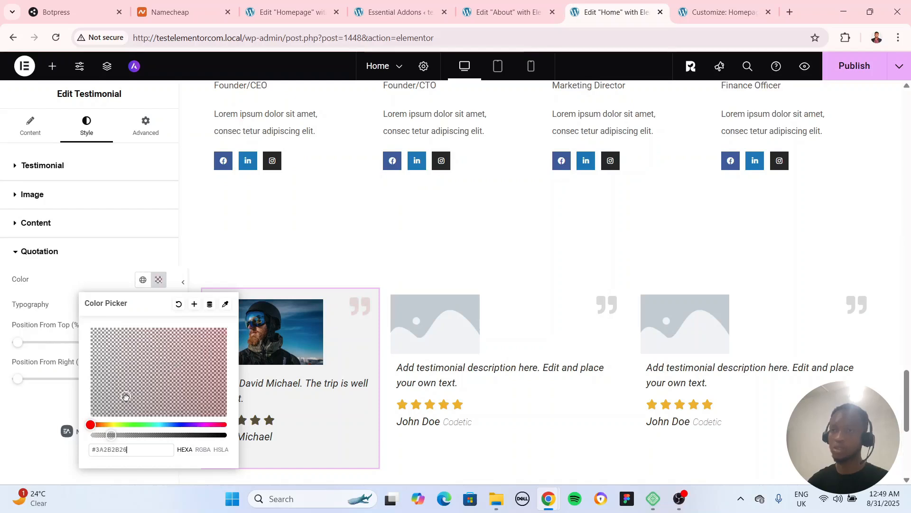
pyautogui.click(26, 408)
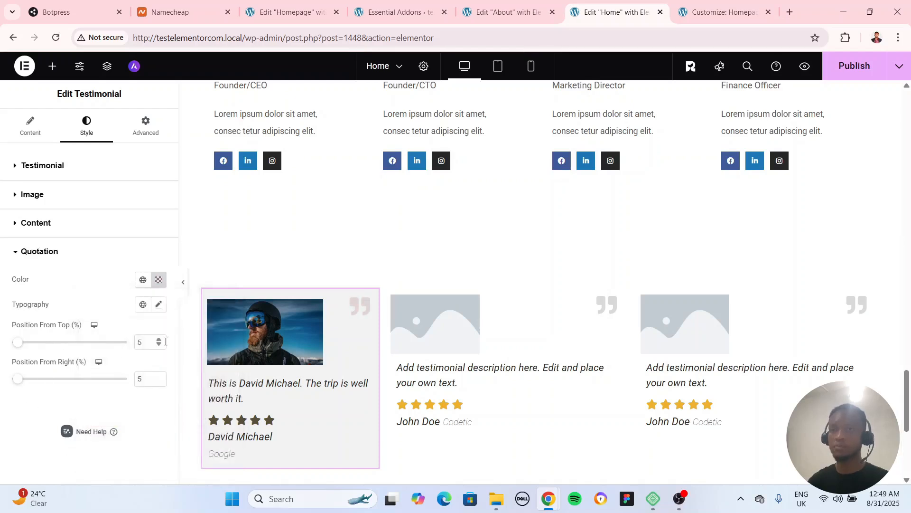
# Try placing the first testimonial's quotation mark 58% from the top, and set it back to 5%
pyautogui.moveTo(19, 343); pyautogui.dragTo(78, 342)
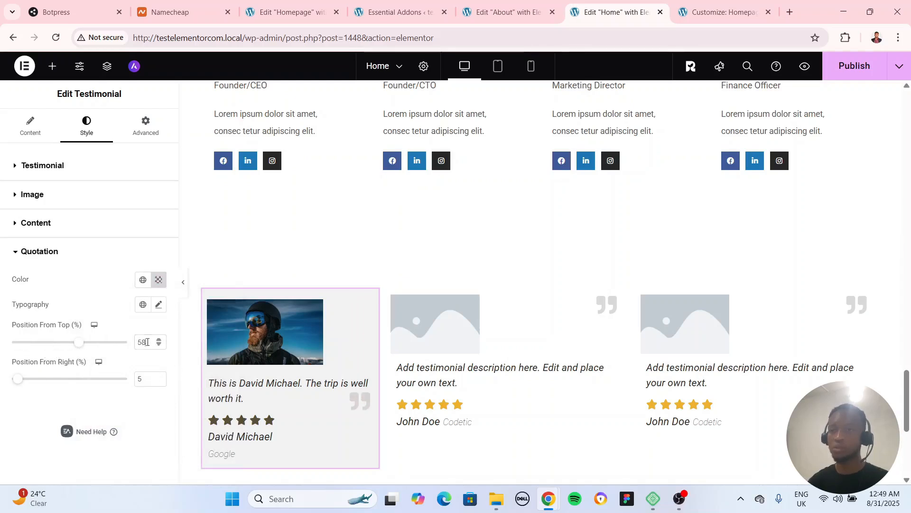
pyautogui.write('5')
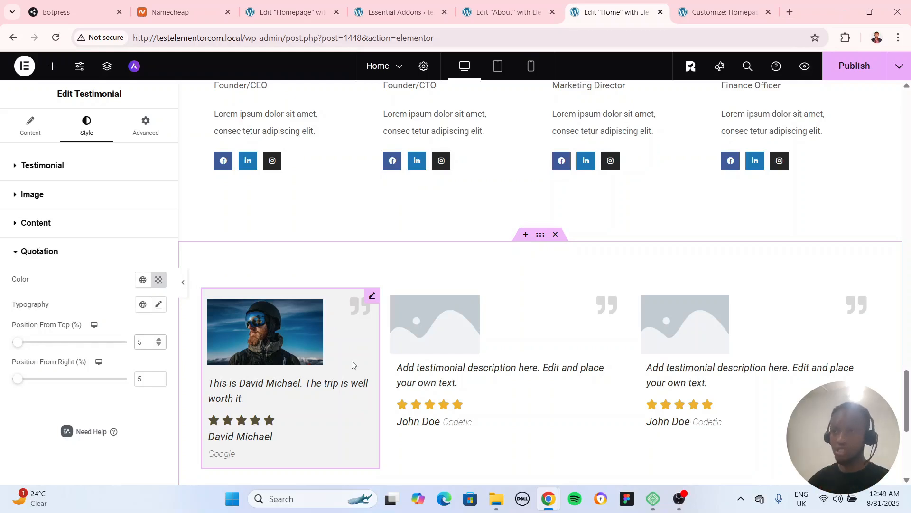
# Look through the widget library, including the Essential Addons and UAE widgets, for one that suits the next section
pyautogui.click(544, 243)
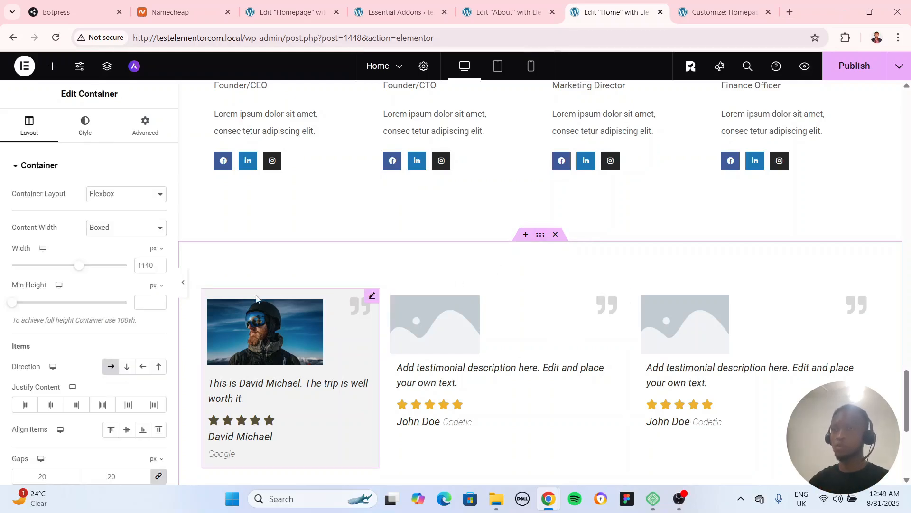
pyautogui.click(53, 66)
pyautogui.scroll(-15, 134, 350)
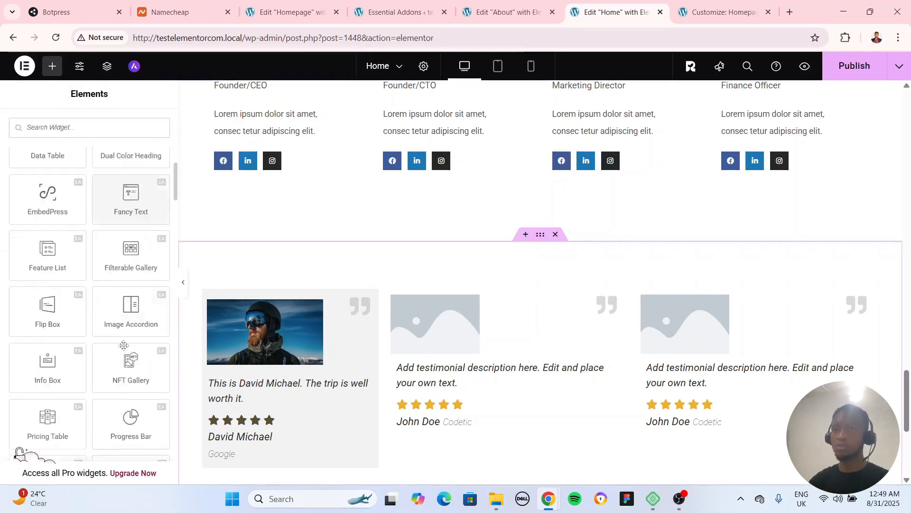
pyautogui.scroll(-8, 141, 386)
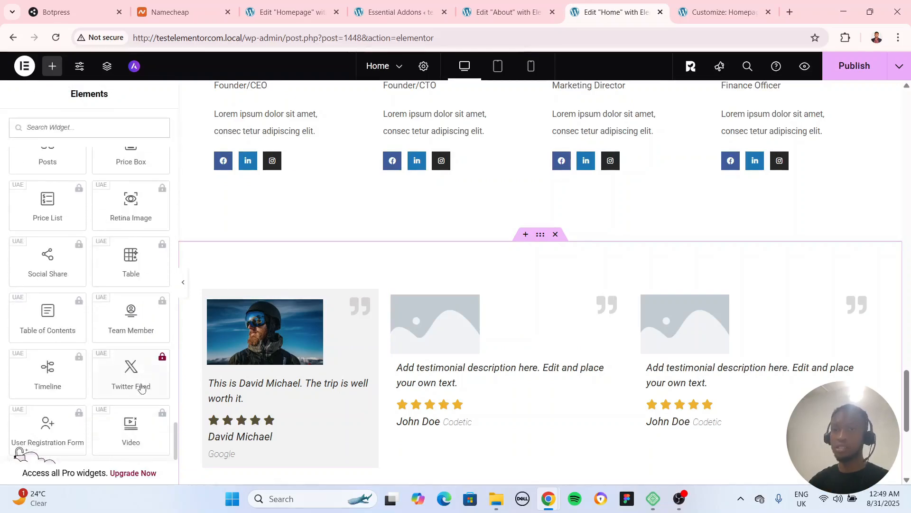
pyautogui.scroll(10, 90, 328)
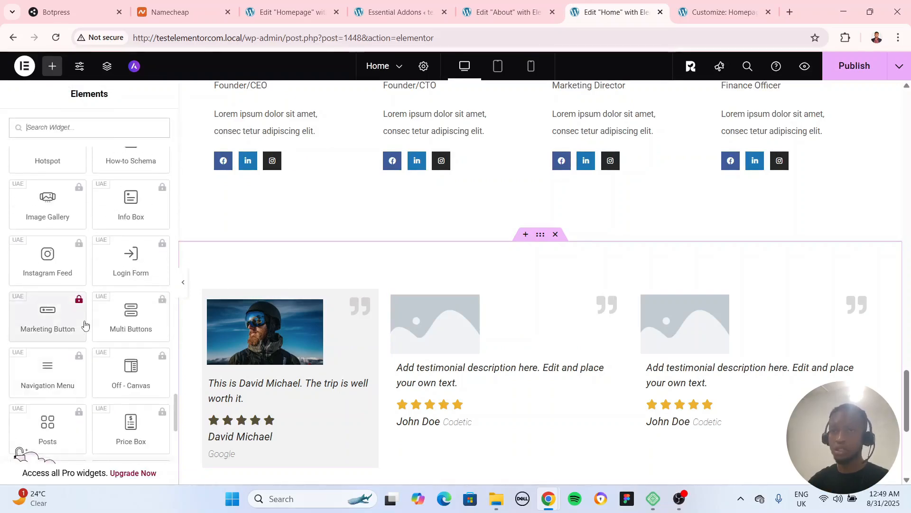
pyautogui.scroll(5, 83, 325)
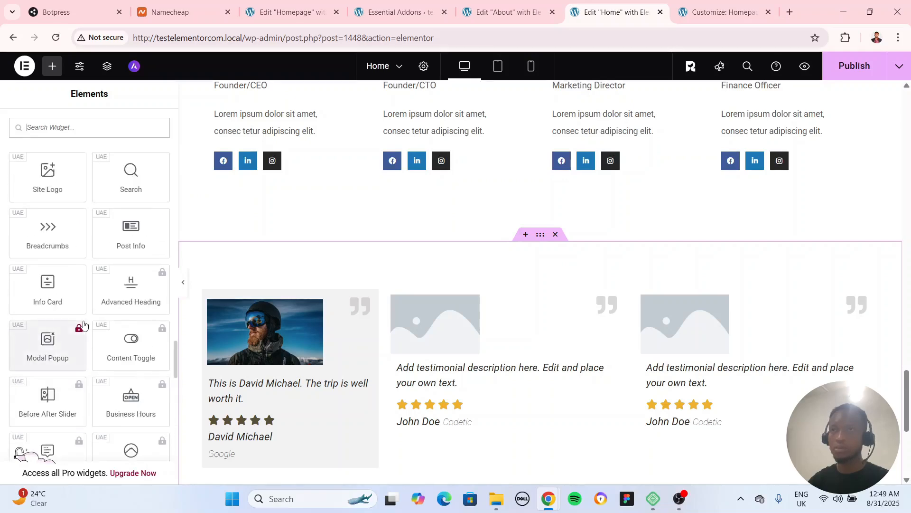
pyautogui.scroll(10, 72, 308)
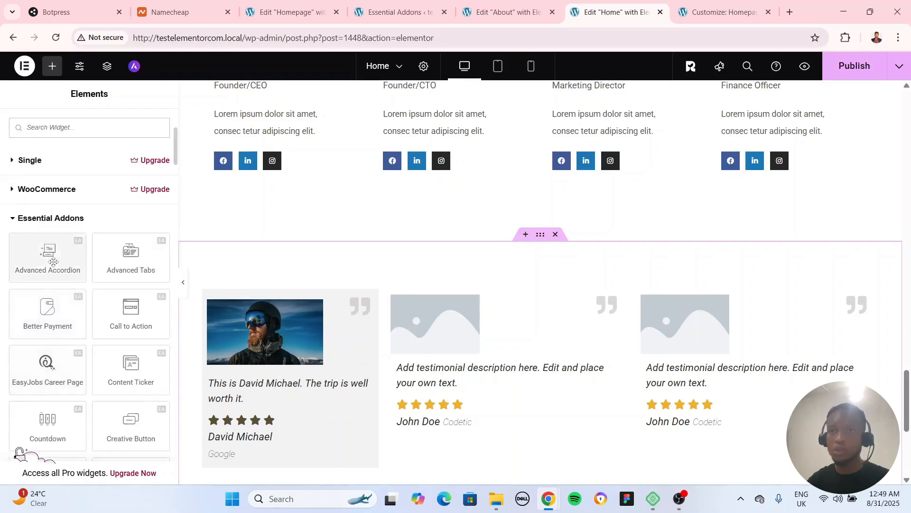
# Add a new single-column Flexbox container below the testimonial section
pyautogui.scroll(-3, 493, 285)
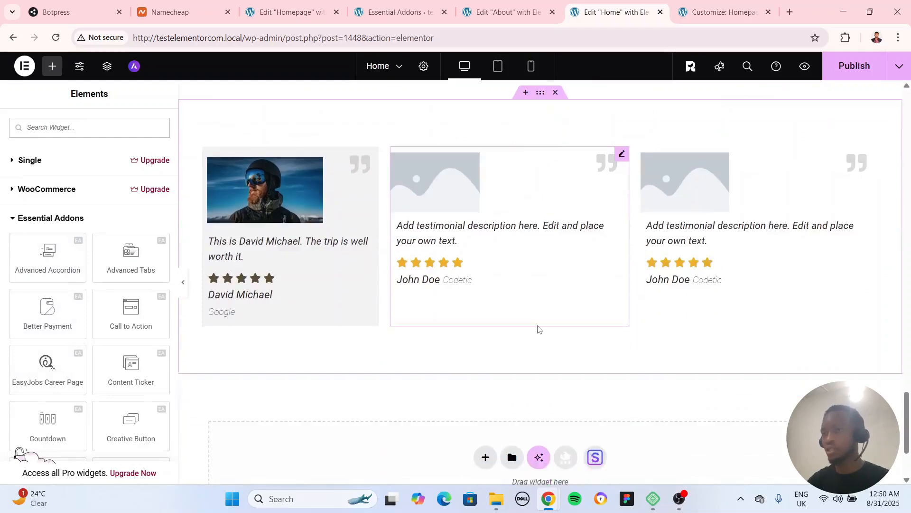
pyautogui.scroll(-3, 539, 329)
pyautogui.click(486, 325)
pyautogui.click(502, 362)
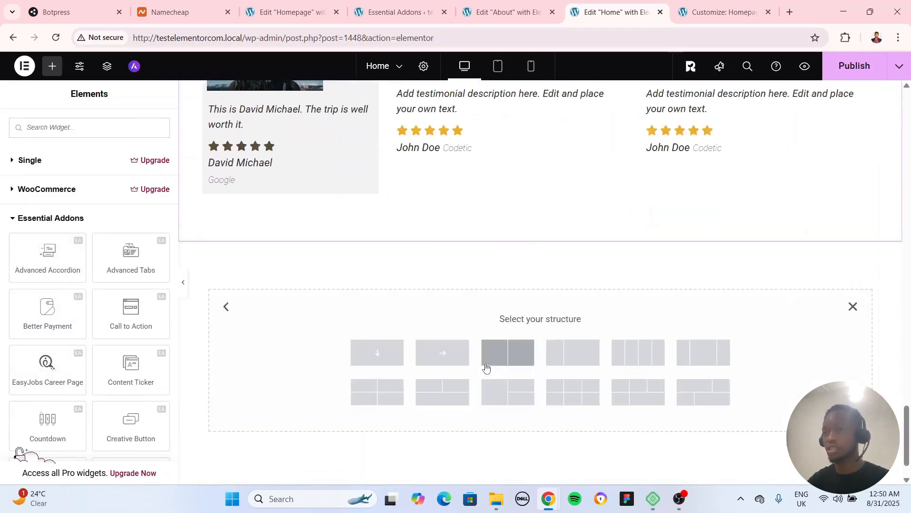
pyautogui.click(375, 353)
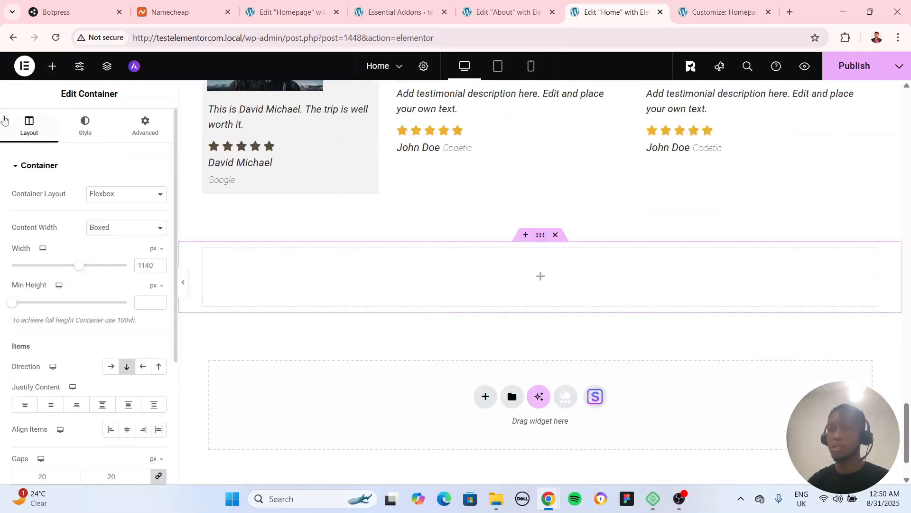
# Try an Essential Addons Advanced Accordion in the new container, toggle its first tab, and delete the widget
pyautogui.click(52, 65)
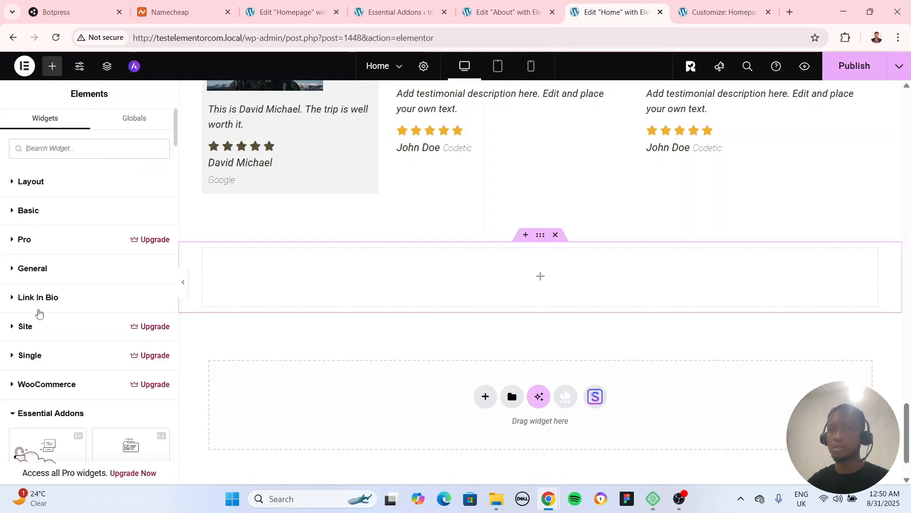
pyautogui.scroll(-3, 39, 313)
pyautogui.moveTo(46, 282); pyautogui.dragTo(383, 304)
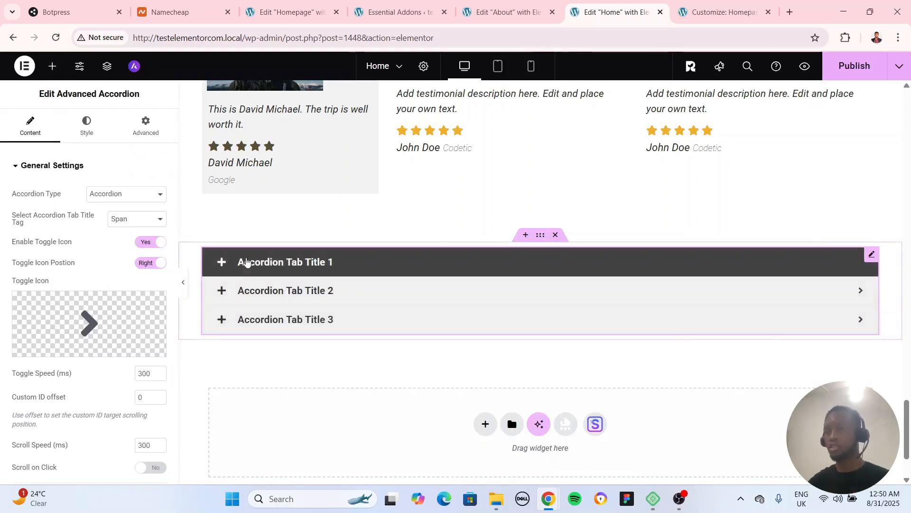
pyautogui.click(246, 262)
pyautogui.click(243, 262)
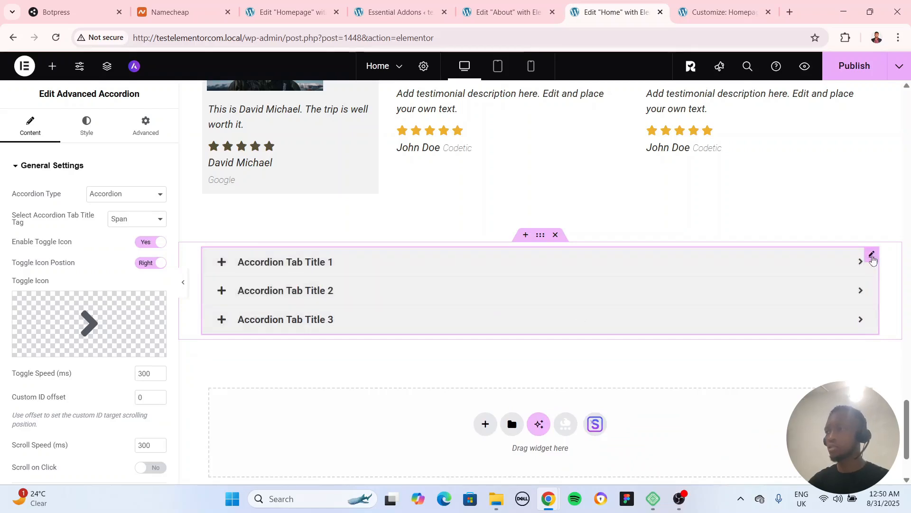
pyautogui.press('Delete')
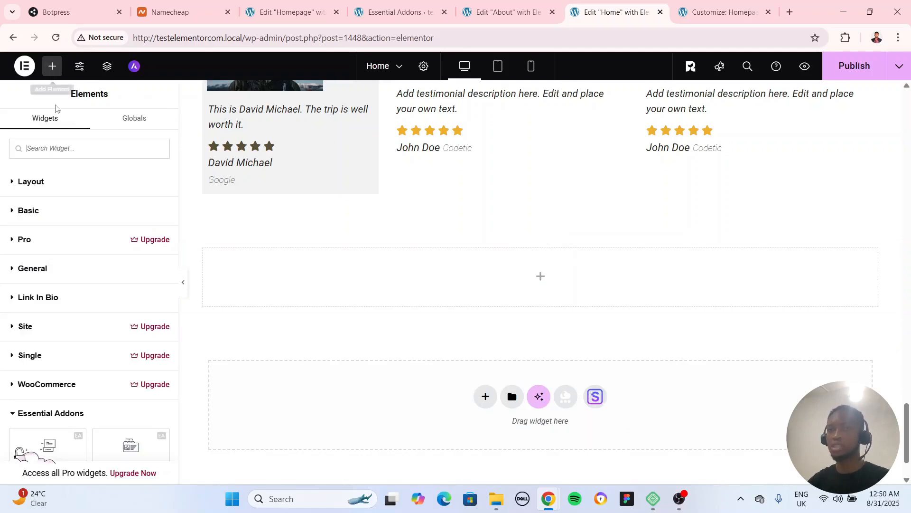
# Create two side-by-side inner containers in the new section by duplicating one and setting the parent's direction to a horizontal row
pyautogui.click(37, 183)
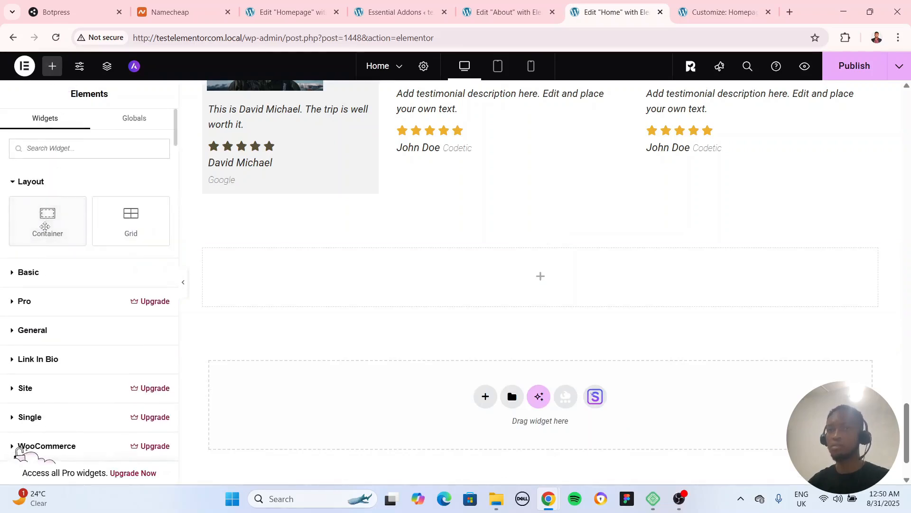
pyautogui.moveTo(47, 221); pyautogui.dragTo(346, 295)
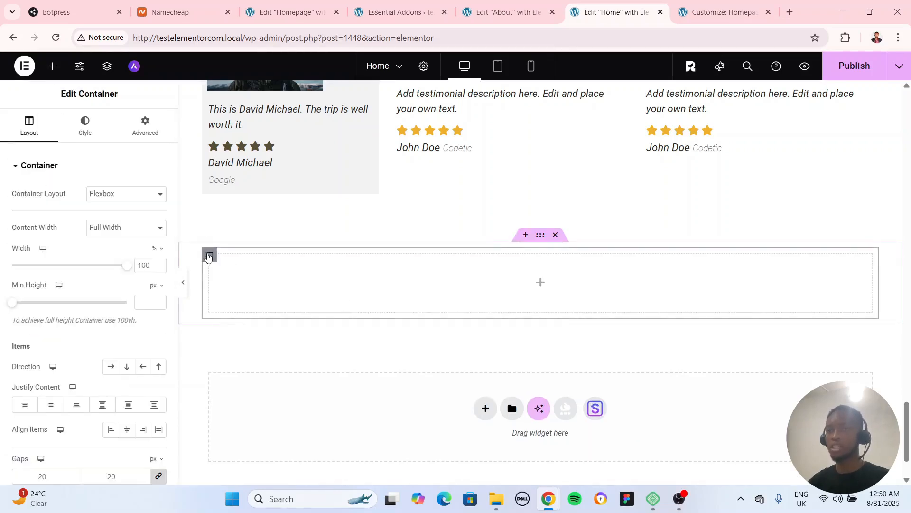
pyautogui.rightClick(210, 256)
pyautogui.click(267, 195)
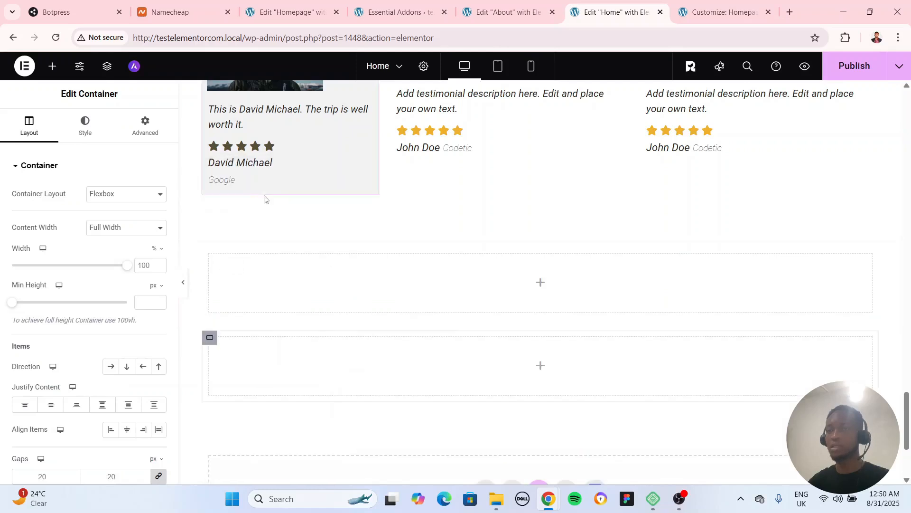
pyautogui.click(493, 328)
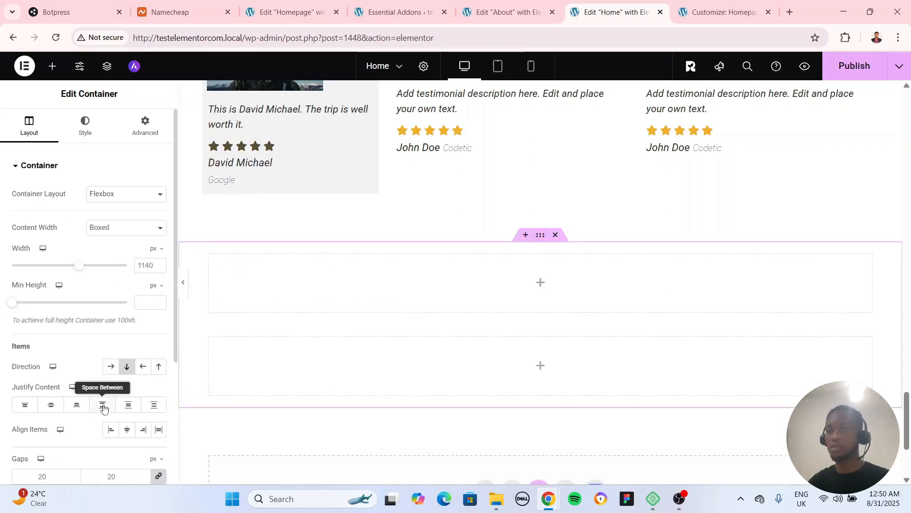
pyautogui.click(110, 366)
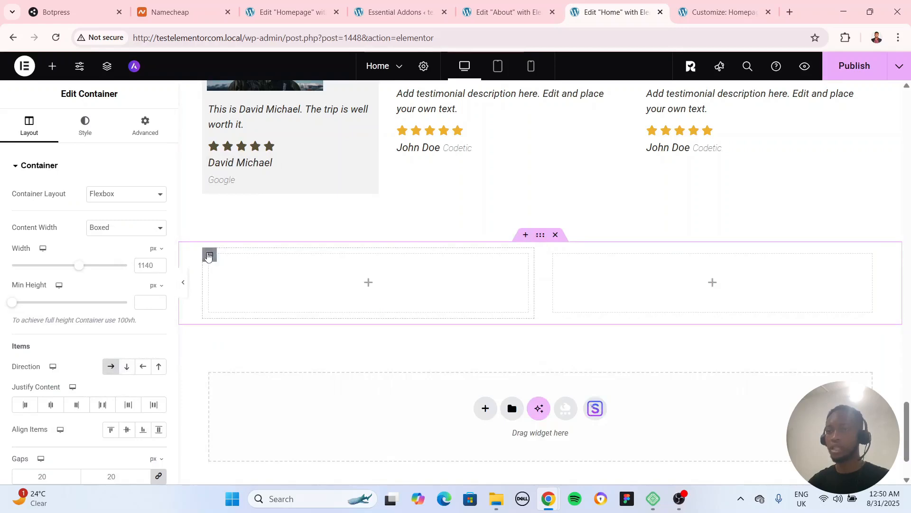
# Copy the "Meet the Team" heading and paste it into the first inner container of the new section
pyautogui.click(209, 257)
pyautogui.scroll(16, 450, 340)
pyautogui.scroll(-3, 588, 387)
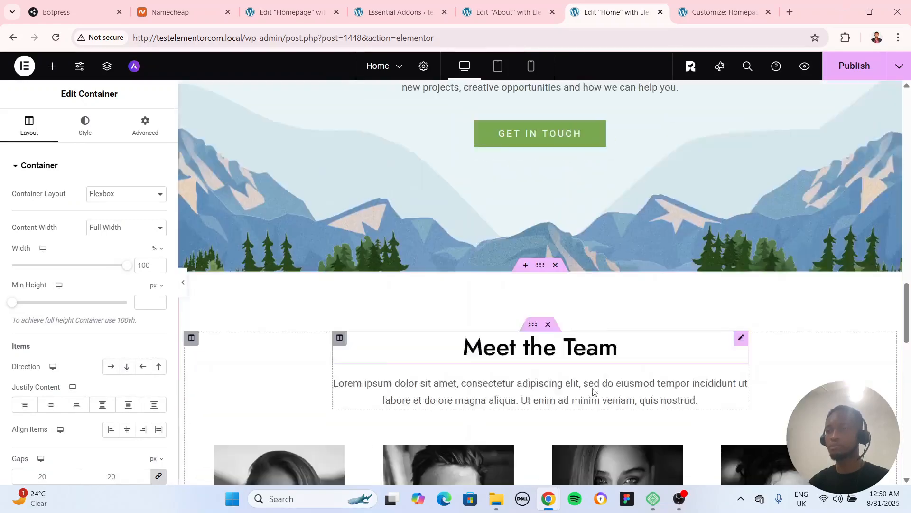
pyautogui.scroll(-2, 594, 392)
pyautogui.click(741, 248)
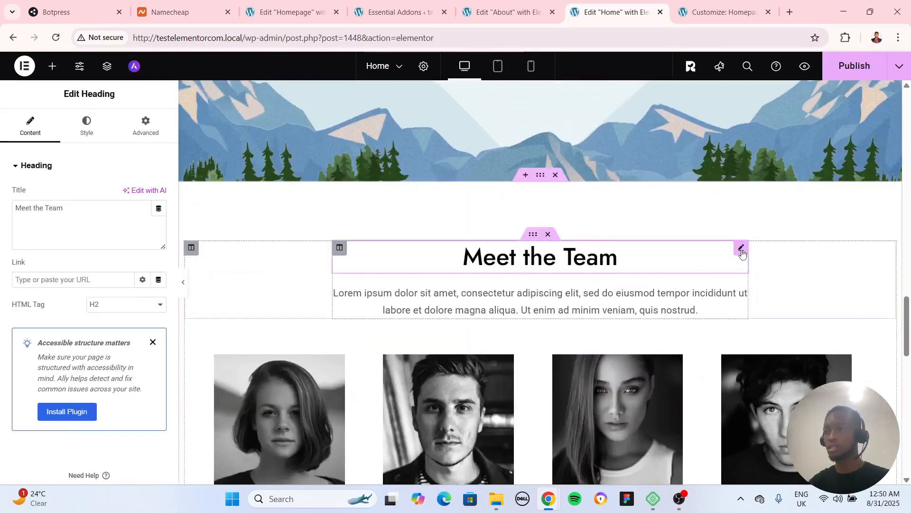
pyautogui.rightClick(743, 255)
pyautogui.click(757, 263)
pyautogui.scroll(-5, 545, 315)
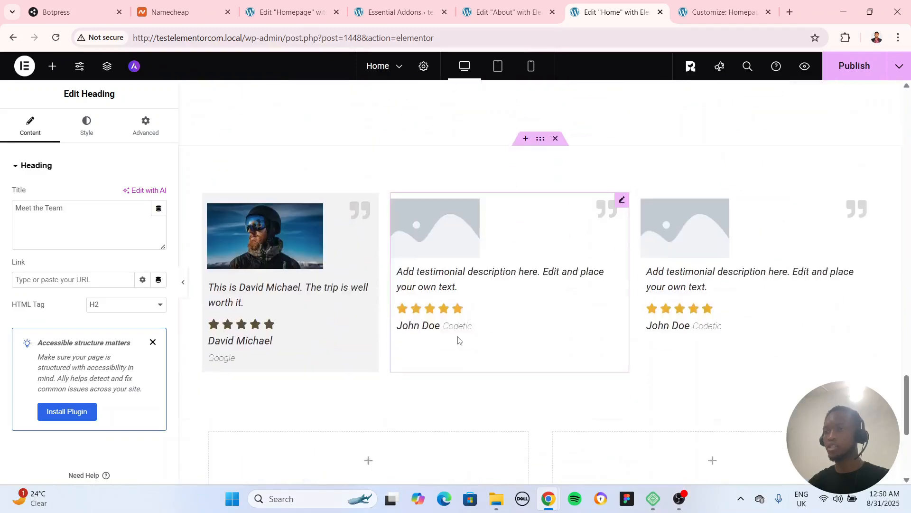
pyautogui.scroll(-5, 458, 340)
pyautogui.click(209, 196)
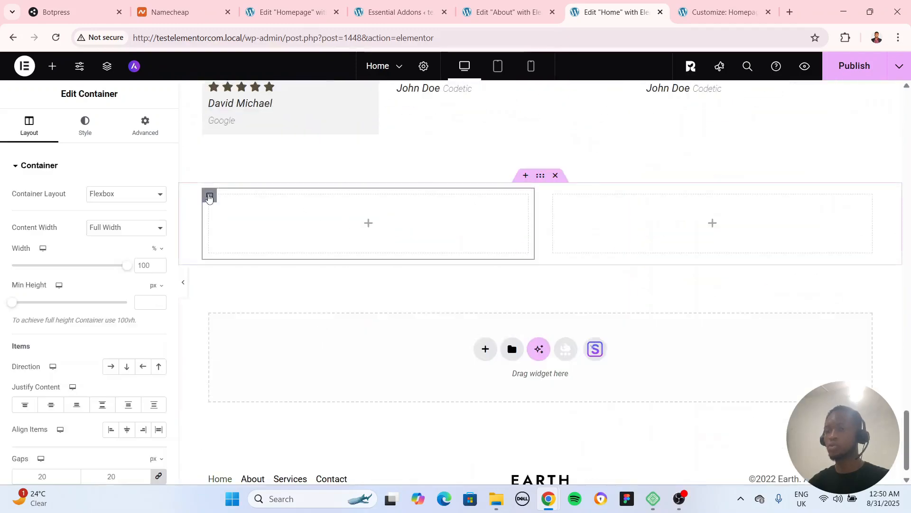
pyautogui.hotkey('ctrl', 'v')
# Change the pasted heading's text to "Frequently Asked Questions"
pyautogui.tripleClick(413, 208)
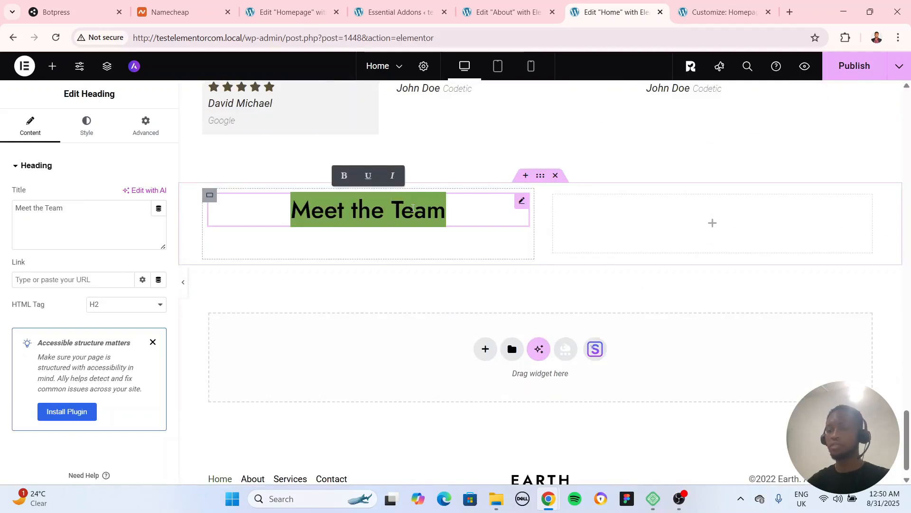
pyautogui.write('Frequr')
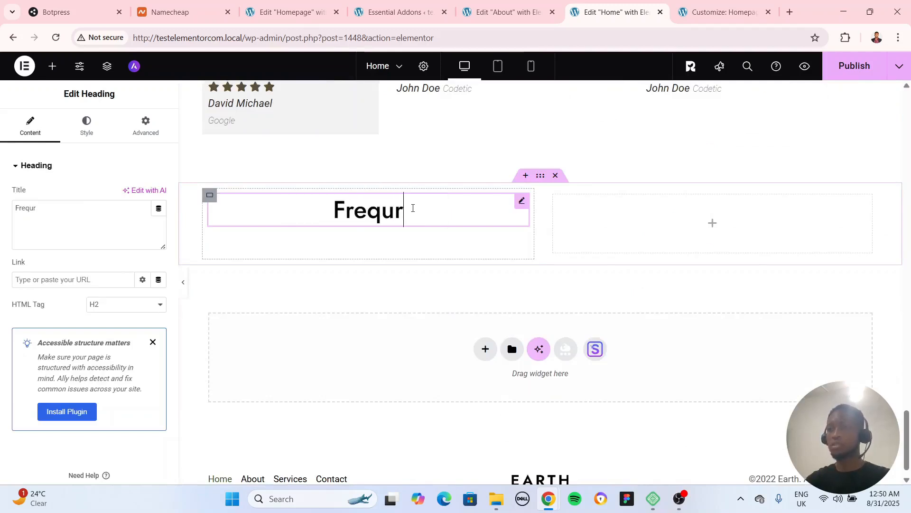
pyautogui.press('BackSpace')
pyautogui.write('ently Asked')
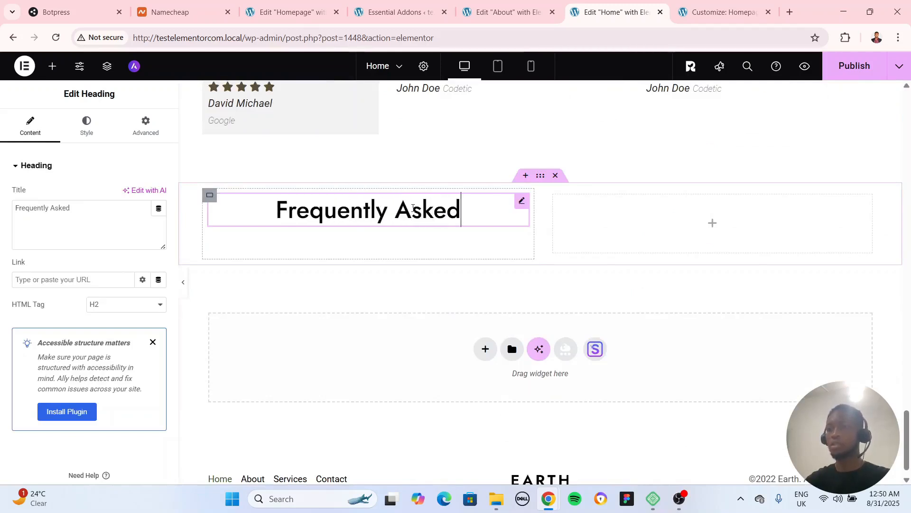
pyautogui.write(' Questions')
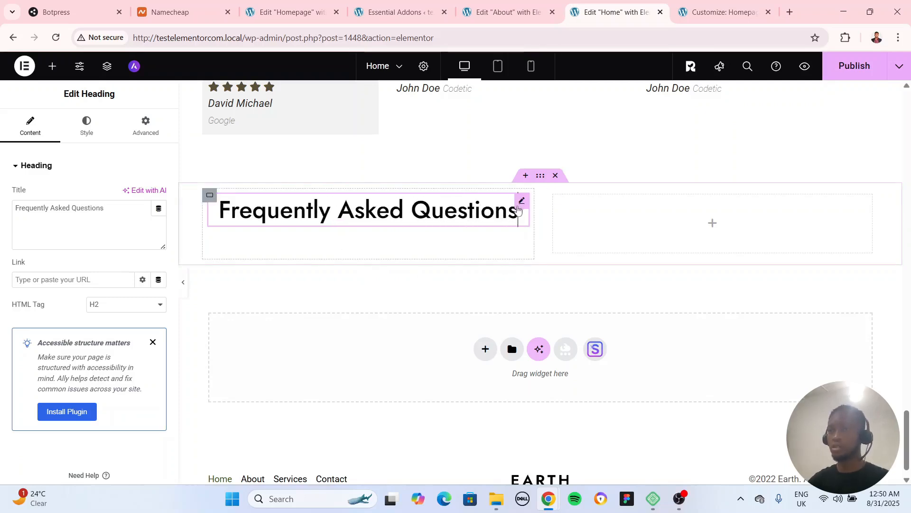
# Align the "Frequently Asked Questions" heading to the left
pyautogui.click(97, 133)
pyautogui.click(111, 194)
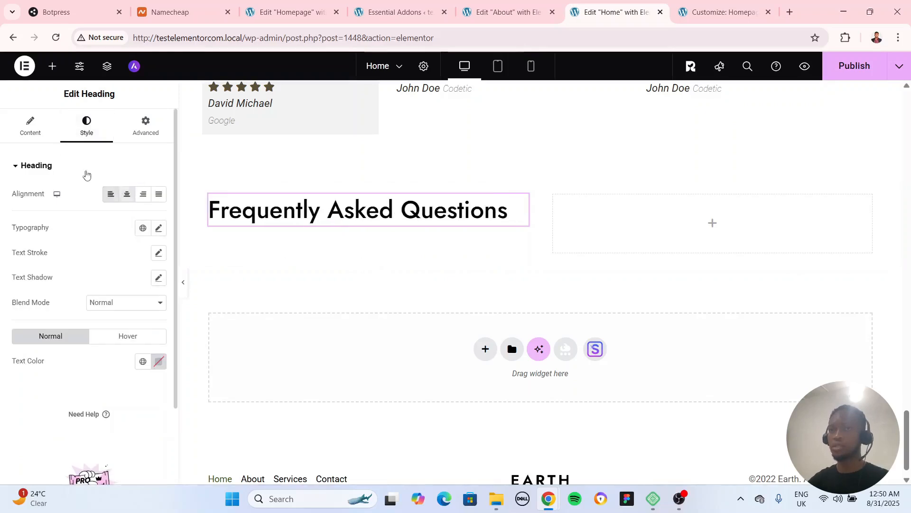
pyautogui.click(30, 125)
# Add an Essential Addons Advanced Accordion to the empty second inner container beside the "Frequently Asked Questions" heading
pyautogui.click(554, 195)
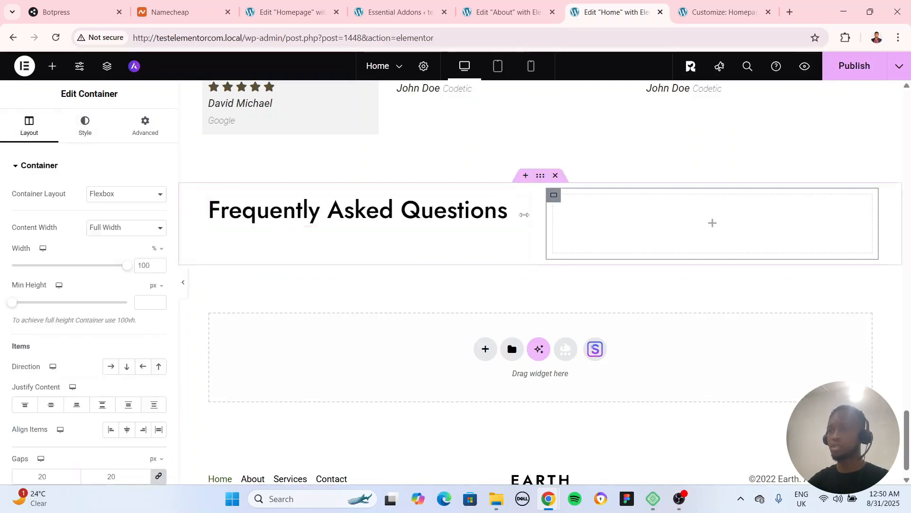
pyautogui.click(52, 66)
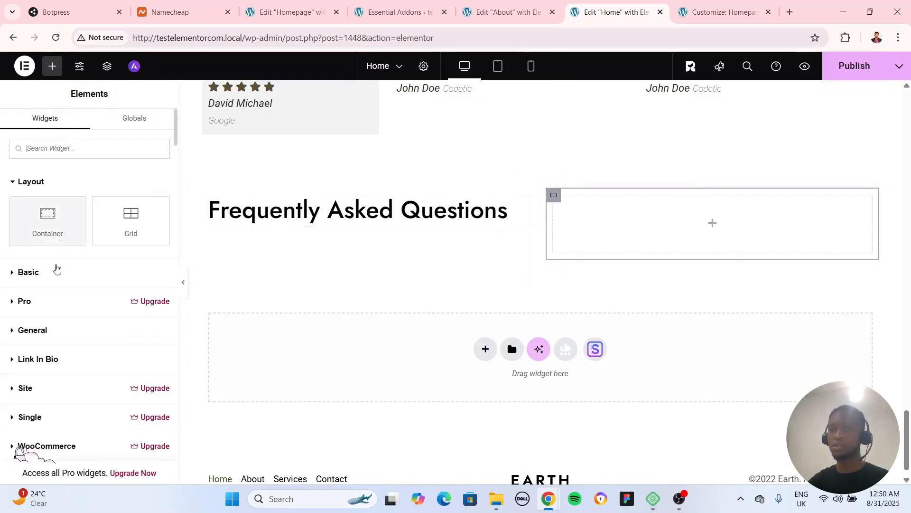
pyautogui.scroll(-5, 56, 269)
pyautogui.moveTo(46, 223); pyautogui.dragTo(629, 237)
# Set the width of the inner container holding the FAQ heading to 49% and preview the section at full width
pyautogui.click(520, 284)
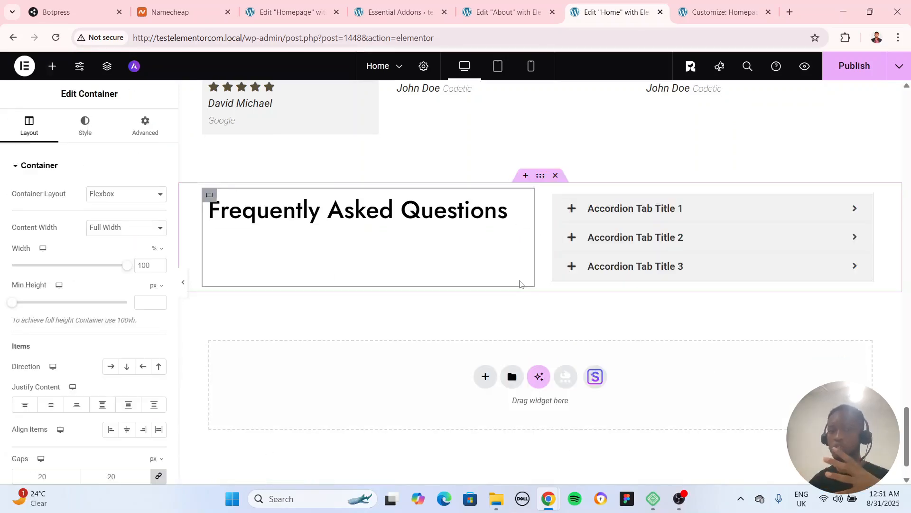
pyautogui.moveTo(127, 265); pyautogui.dragTo(68, 271)
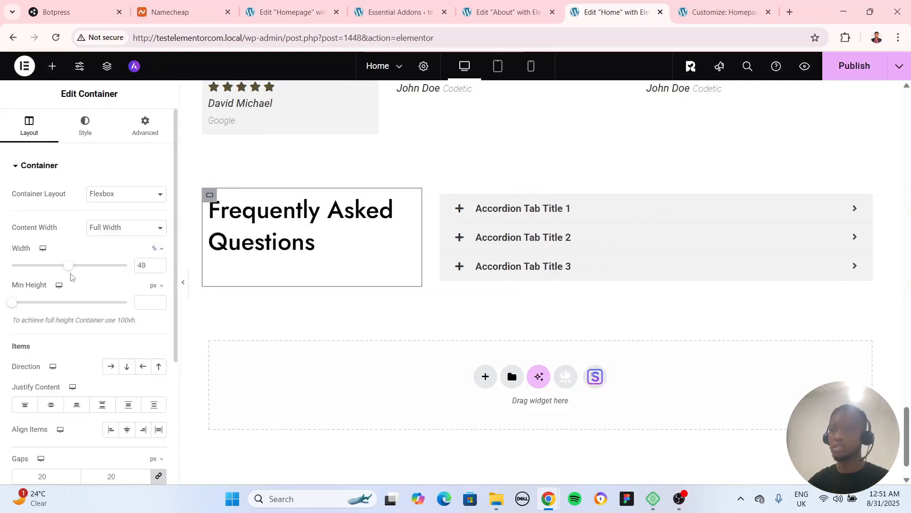
pyautogui.click(184, 283)
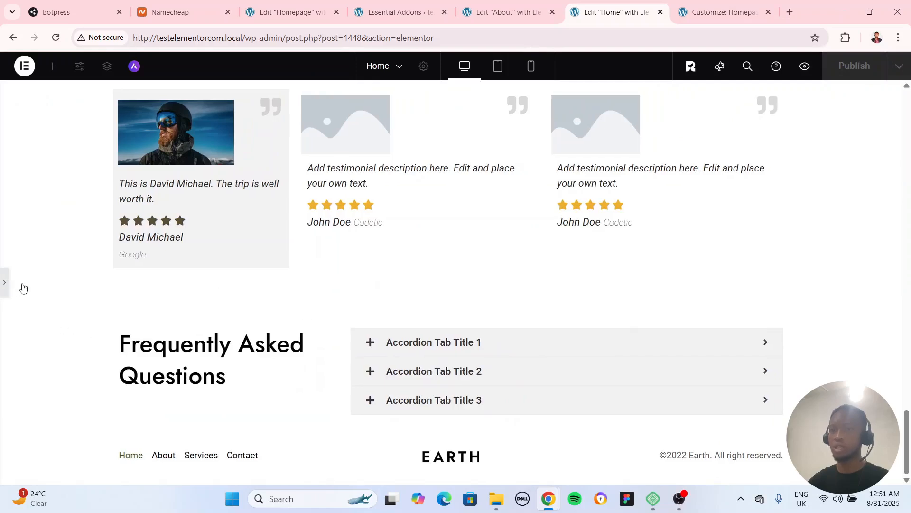
pyautogui.click(5, 283)
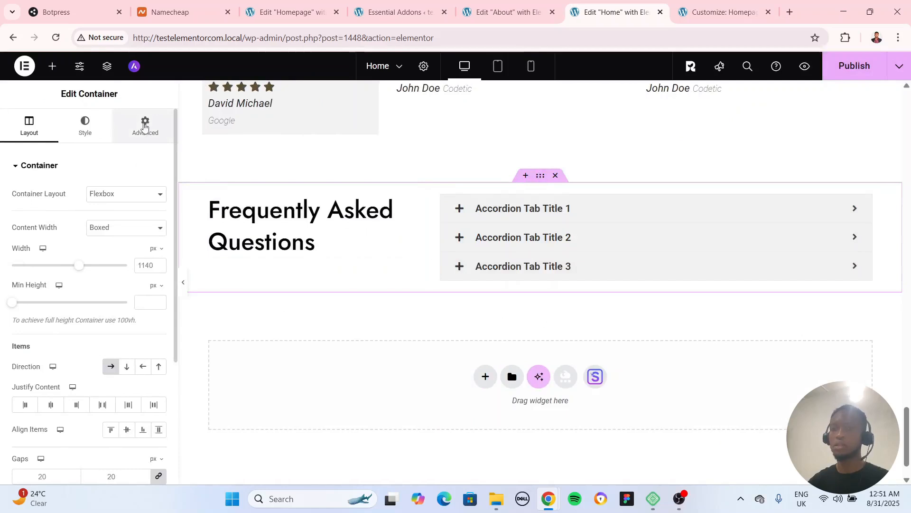
# Give the FAQ section's parent container 80 px of top and bottom padding with 0 on both sides
pyautogui.click(145, 125)
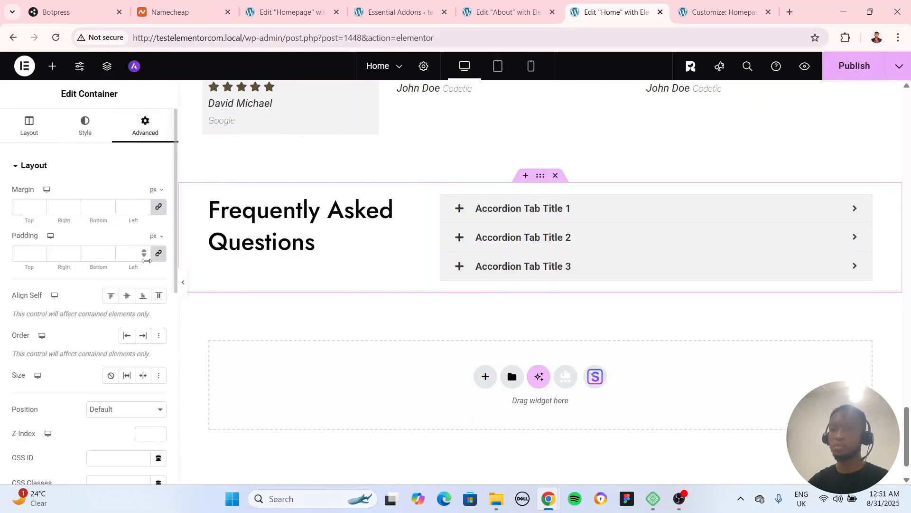
pyautogui.click(143, 256)
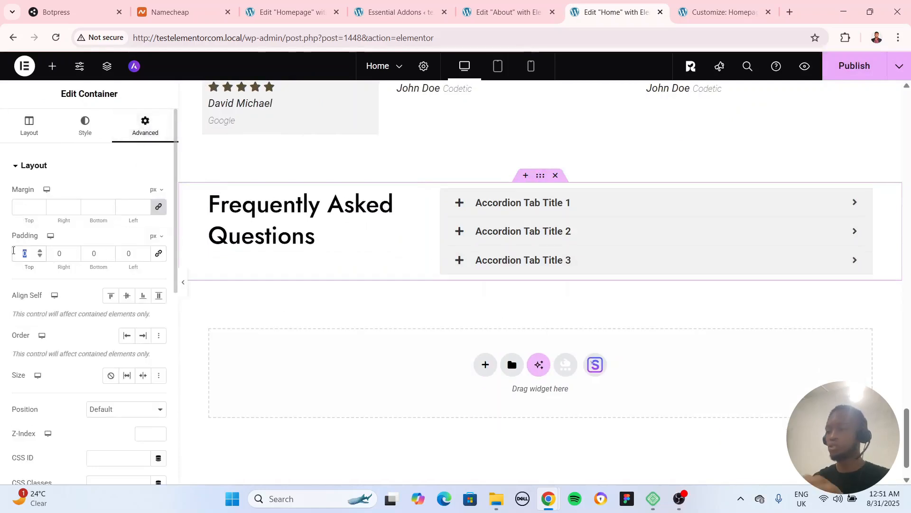
pyautogui.write('80')
pyautogui.press('Tab')
pyautogui.press('Tab')
pyautogui.write('80')
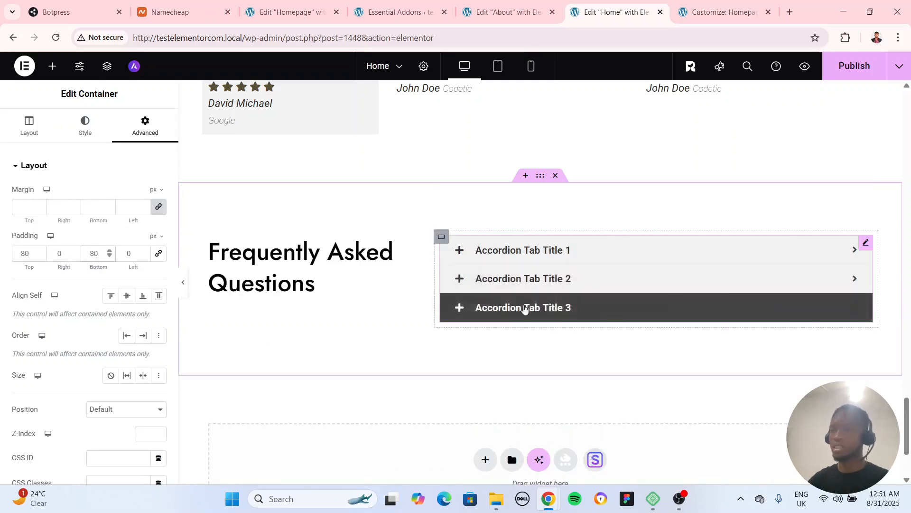
# Try the Toggle type on the Advanced Accordion, return it to Accordion, and expand its first tab
pyautogui.click(865, 243)
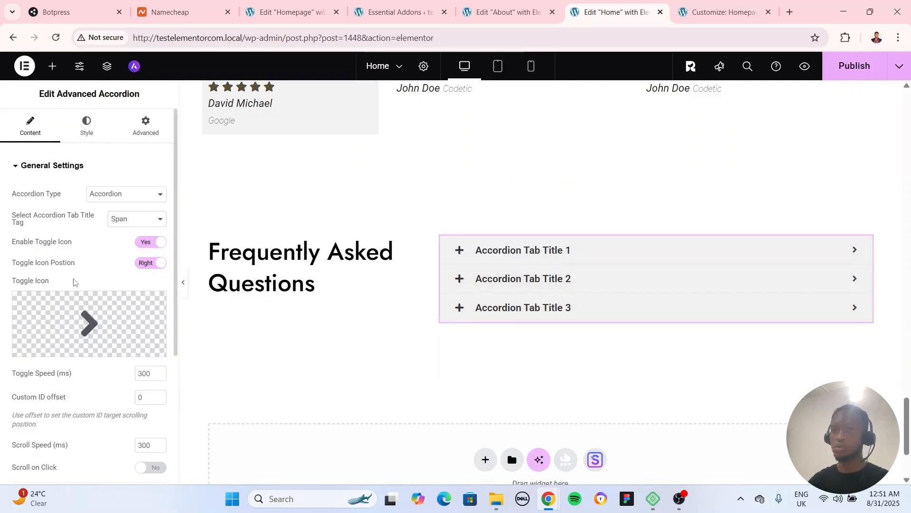
pyautogui.scroll(-5, 78, 303)
pyautogui.scroll(5, 85, 330)
pyautogui.click(20, 167)
pyautogui.click(20, 169)
pyautogui.click(123, 198)
pyautogui.click(122, 221)
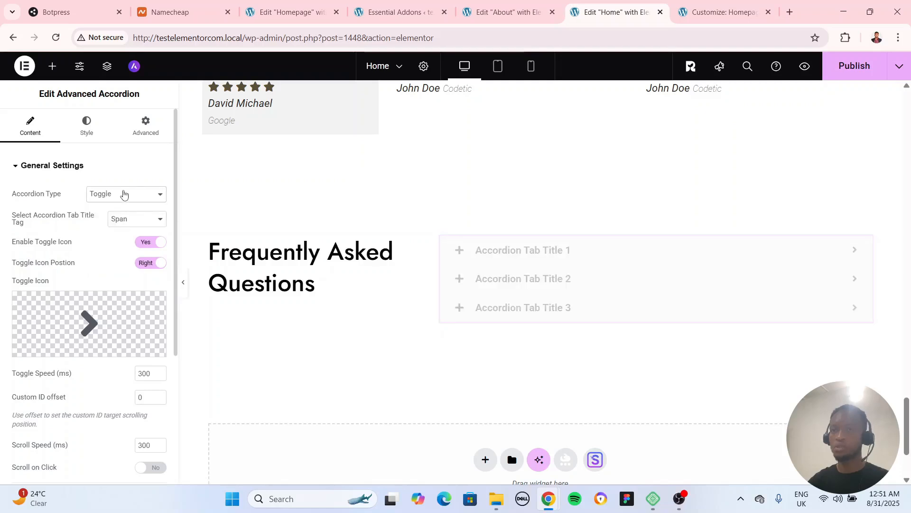
pyautogui.click(123, 195)
pyautogui.click(123, 207)
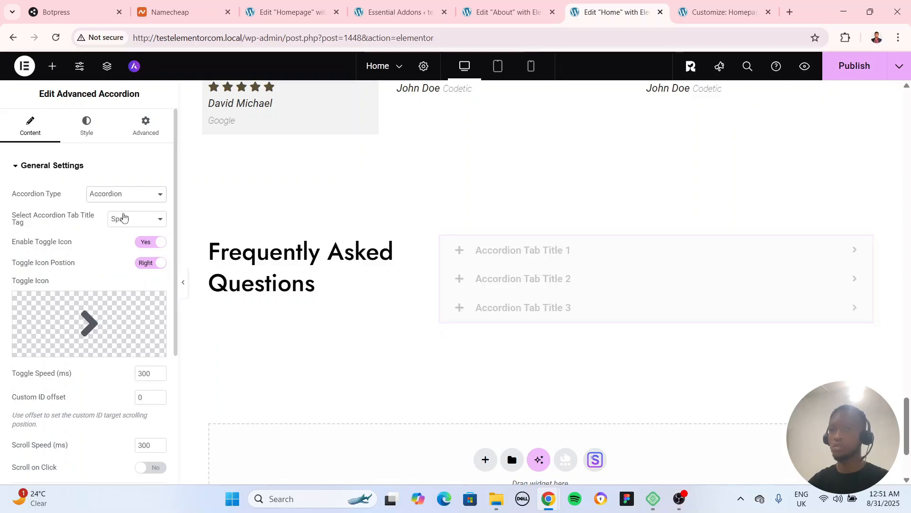
pyautogui.click(620, 261)
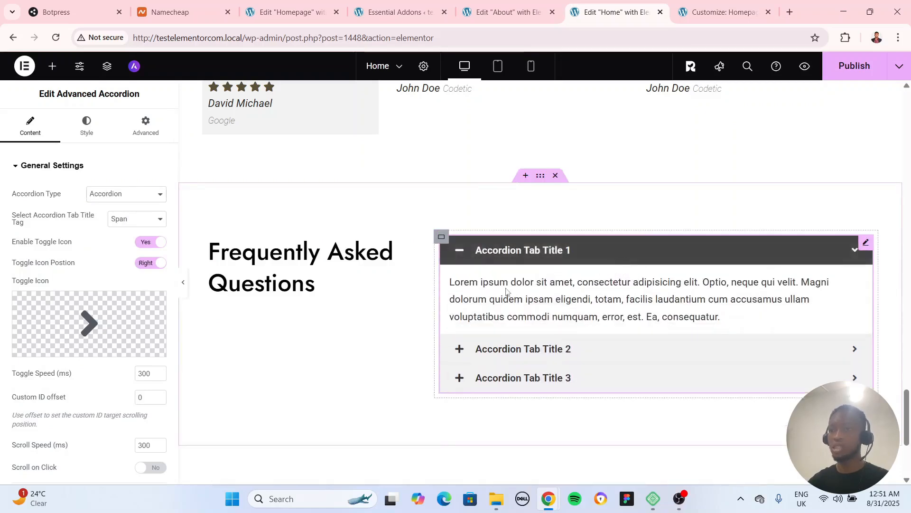
# Add a fourth item to the Advanced Accordion's content
pyautogui.scroll(-4, 66, 332)
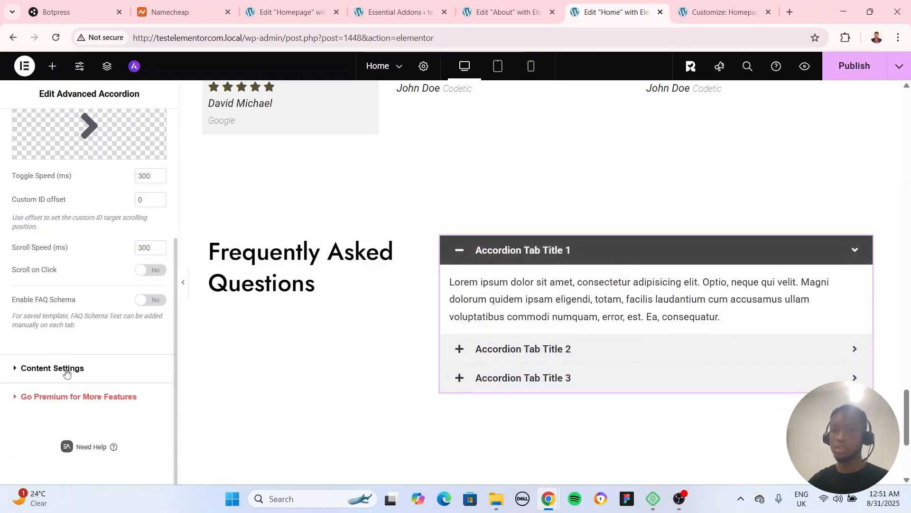
pyautogui.click(66, 373)
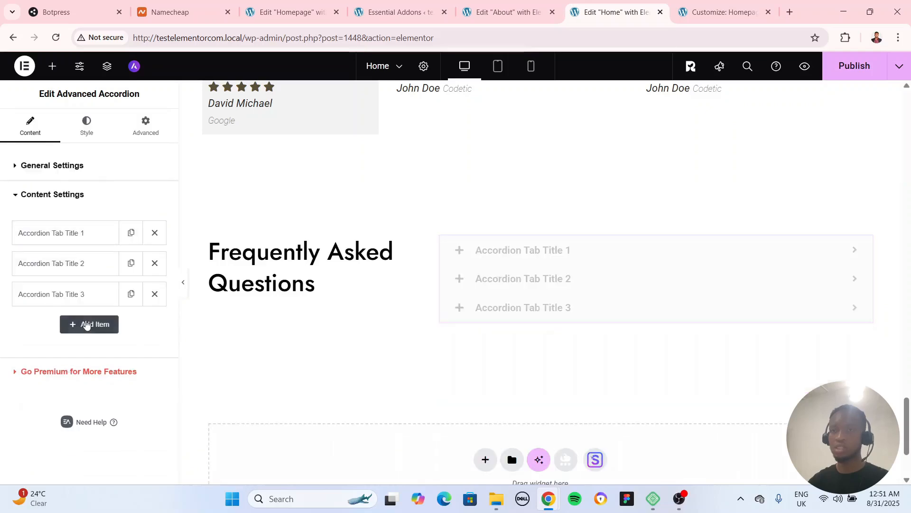
pyautogui.click(86, 324)
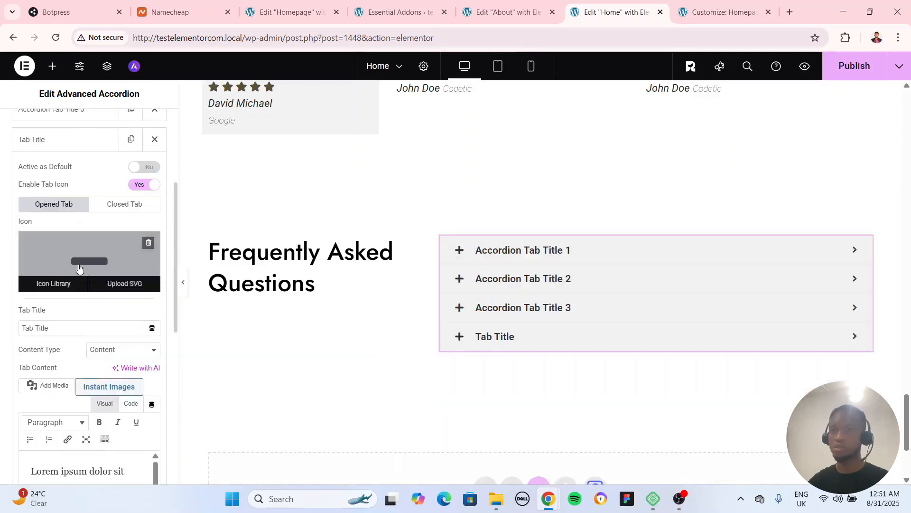
# Change the first accordion tab's title to "What is the travel cost like?"
pyautogui.scroll(4, 76, 256)
pyautogui.click(71, 233)
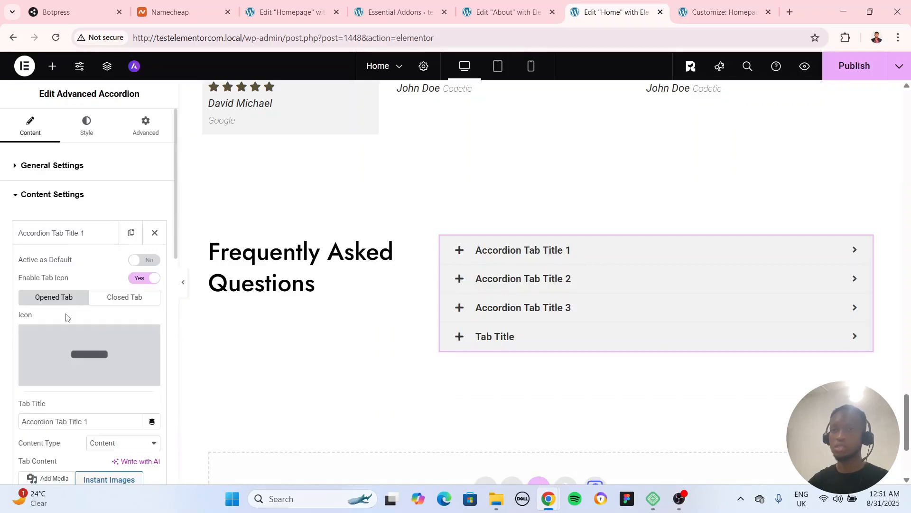
pyautogui.scroll(-3, 81, 362)
pyautogui.tripleClick(86, 303)
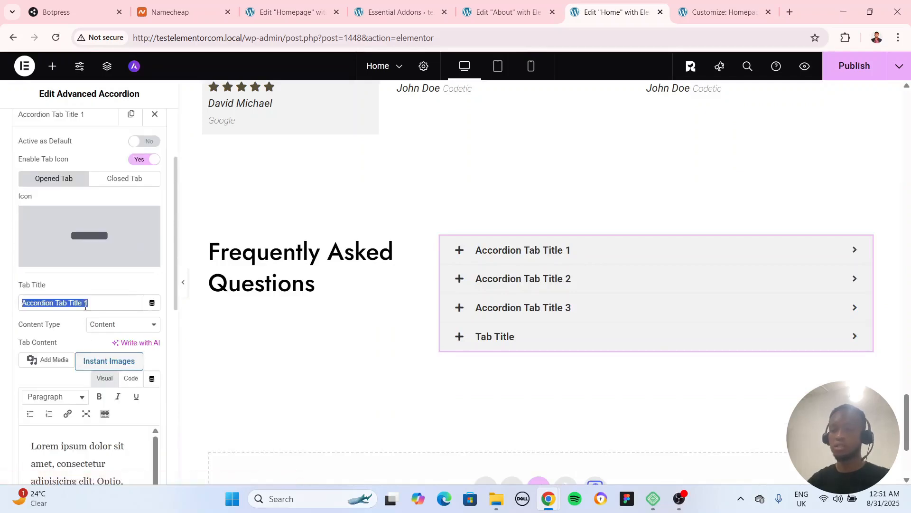
pyautogui.write('What is t')
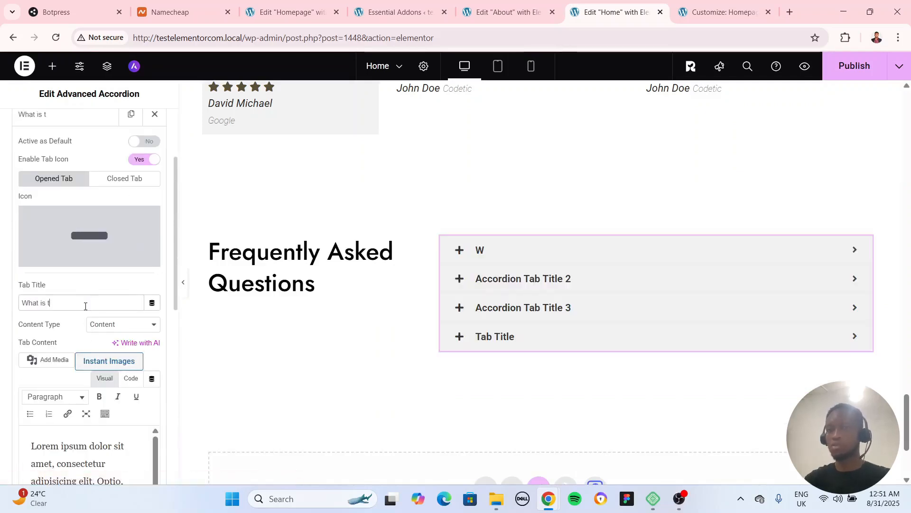
pyautogui.write('he tt')
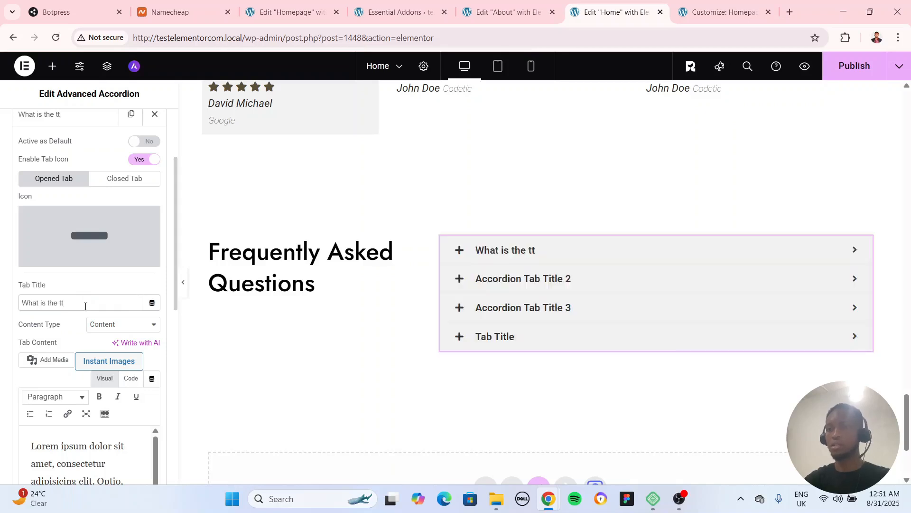
pyautogui.press('BackSpace')
pyautogui.write('ravel cos')
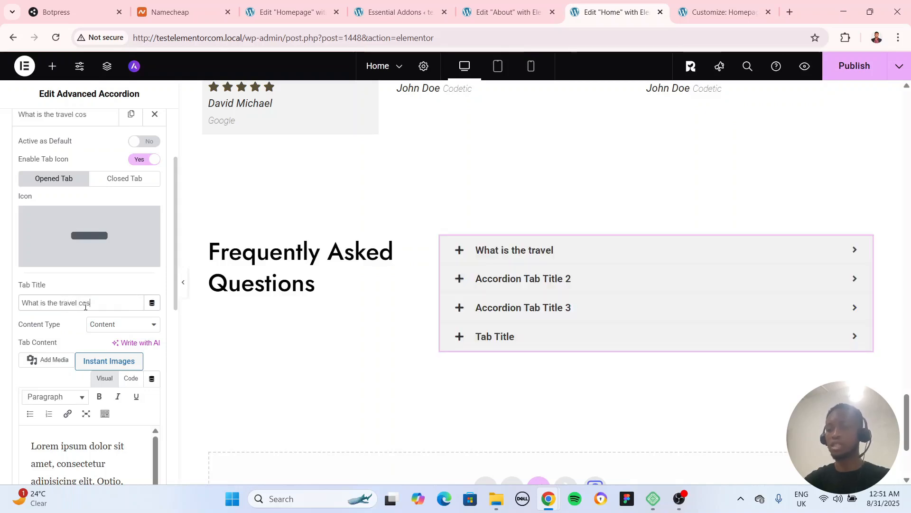
pyautogui.write('t like?')
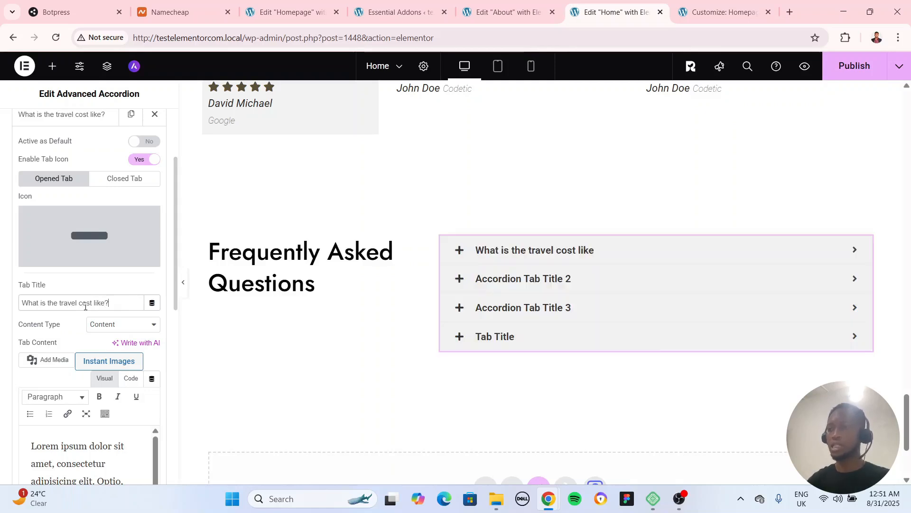
# Check the first accordion tab's content text by expanding the tab in the page, and publish the Home page
pyautogui.scroll(-5, 63, 385)
pyautogui.tripleClick(60, 398)
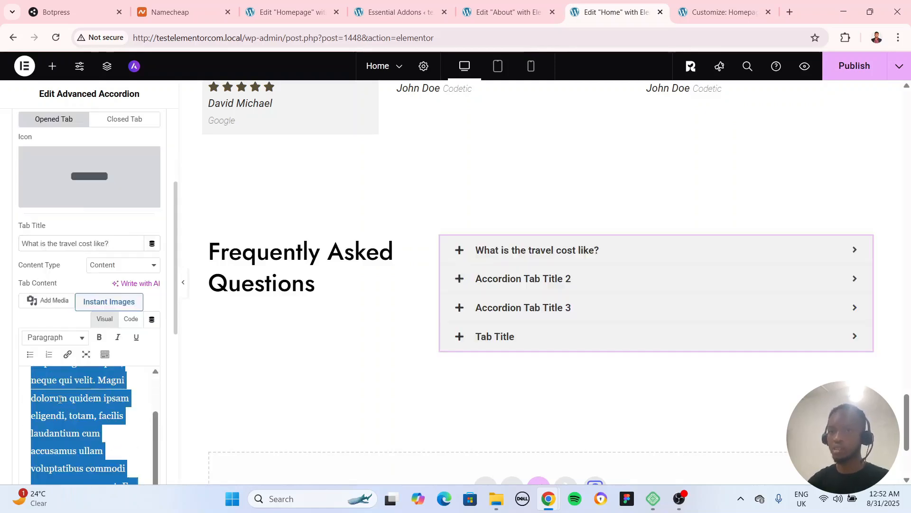
pyautogui.click(553, 259)
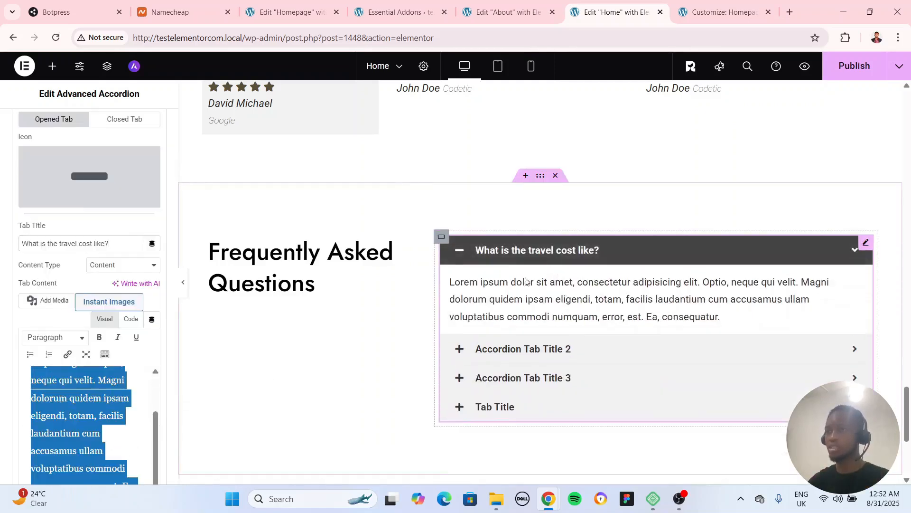
pyautogui.click(304, 298)
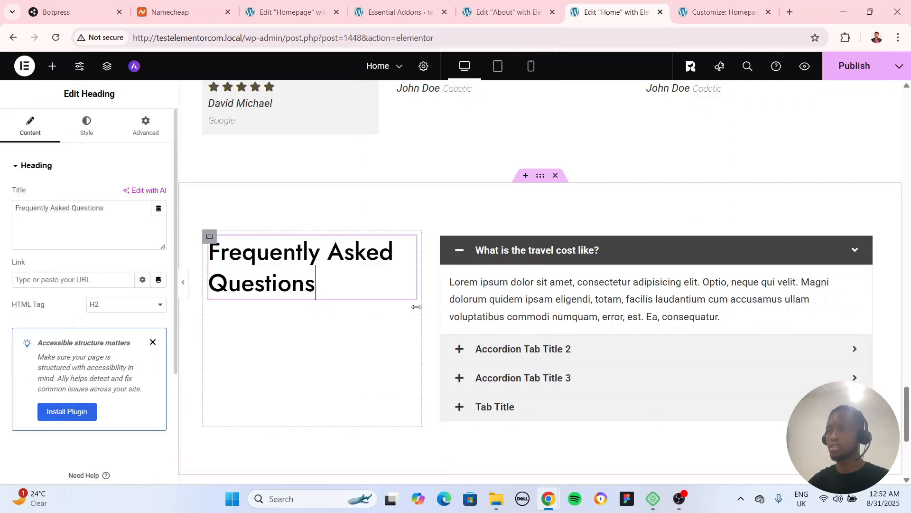
pyautogui.click(857, 64)
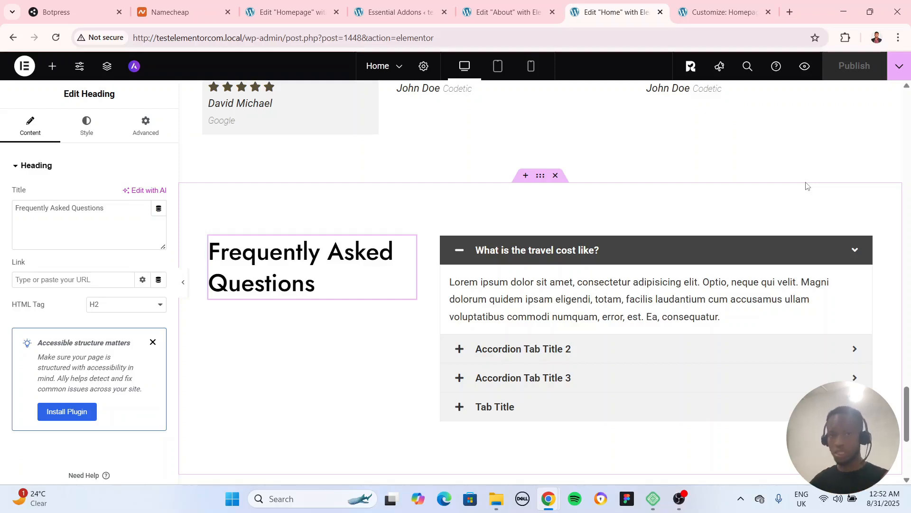
# Switch to the Essential Addons settings page and review the available content and dynamic content elements
pyautogui.click(384, 8)
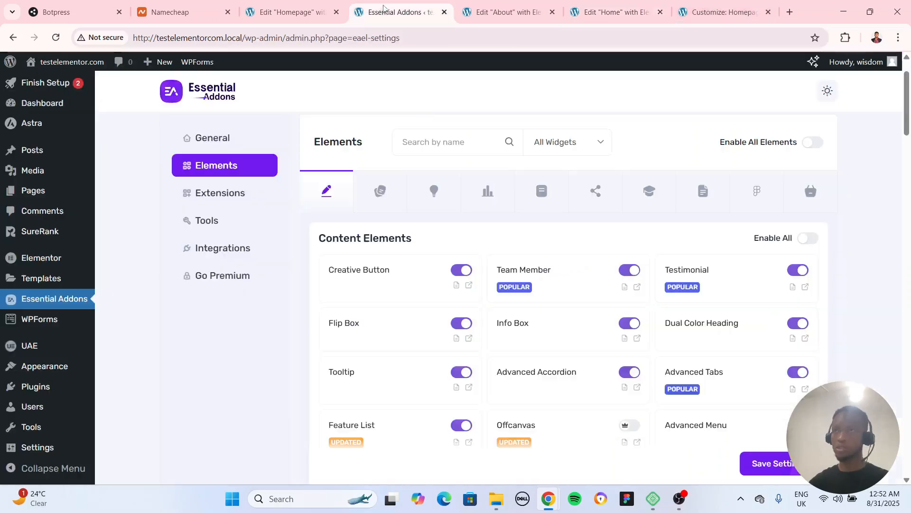
pyautogui.scroll(-2, 581, 356)
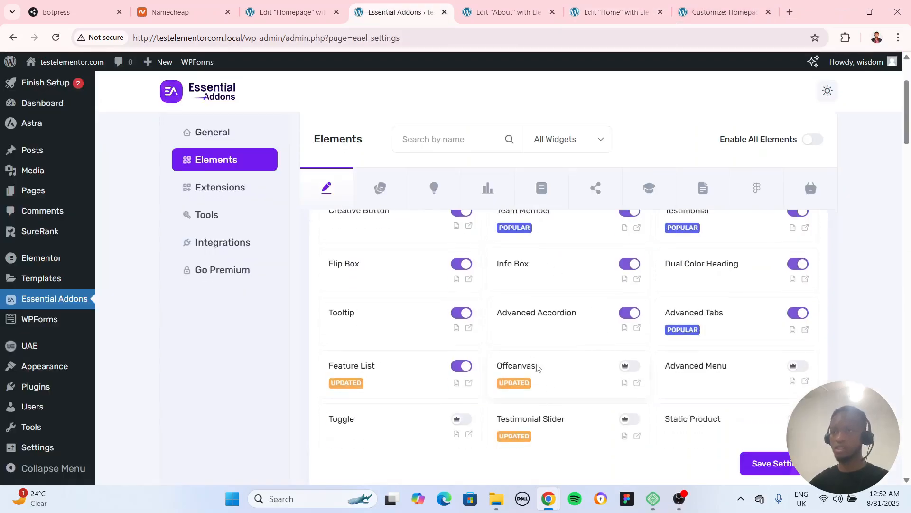
pyautogui.scroll(-2, 538, 367)
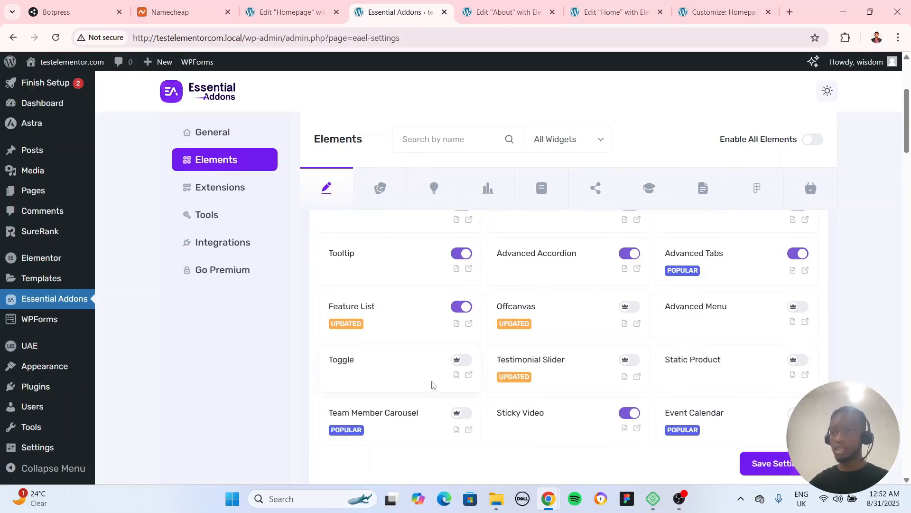
pyautogui.scroll(-4, 679, 378)
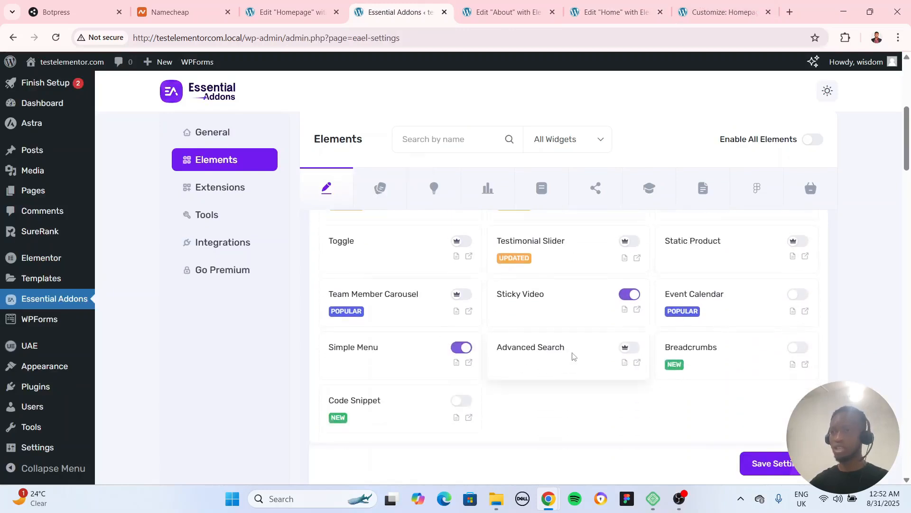
pyautogui.scroll(-6, 571, 357)
pyautogui.scroll(-2, 567, 364)
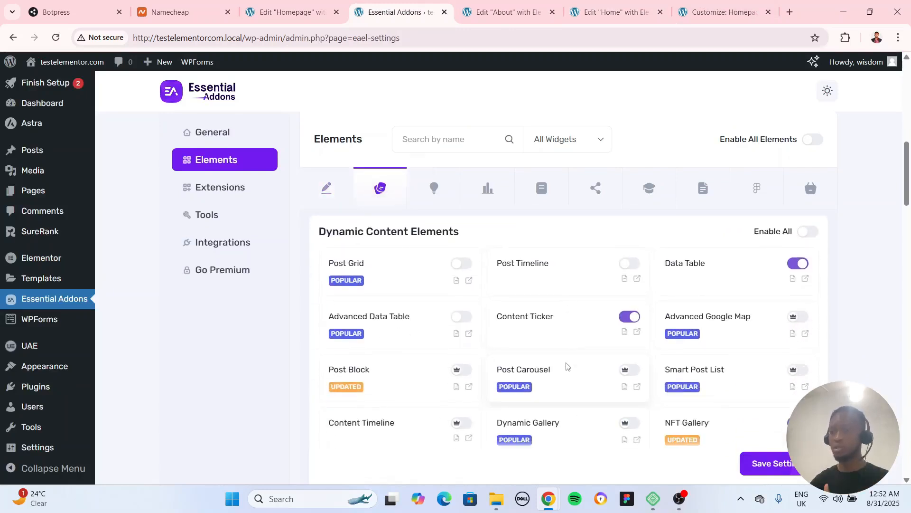